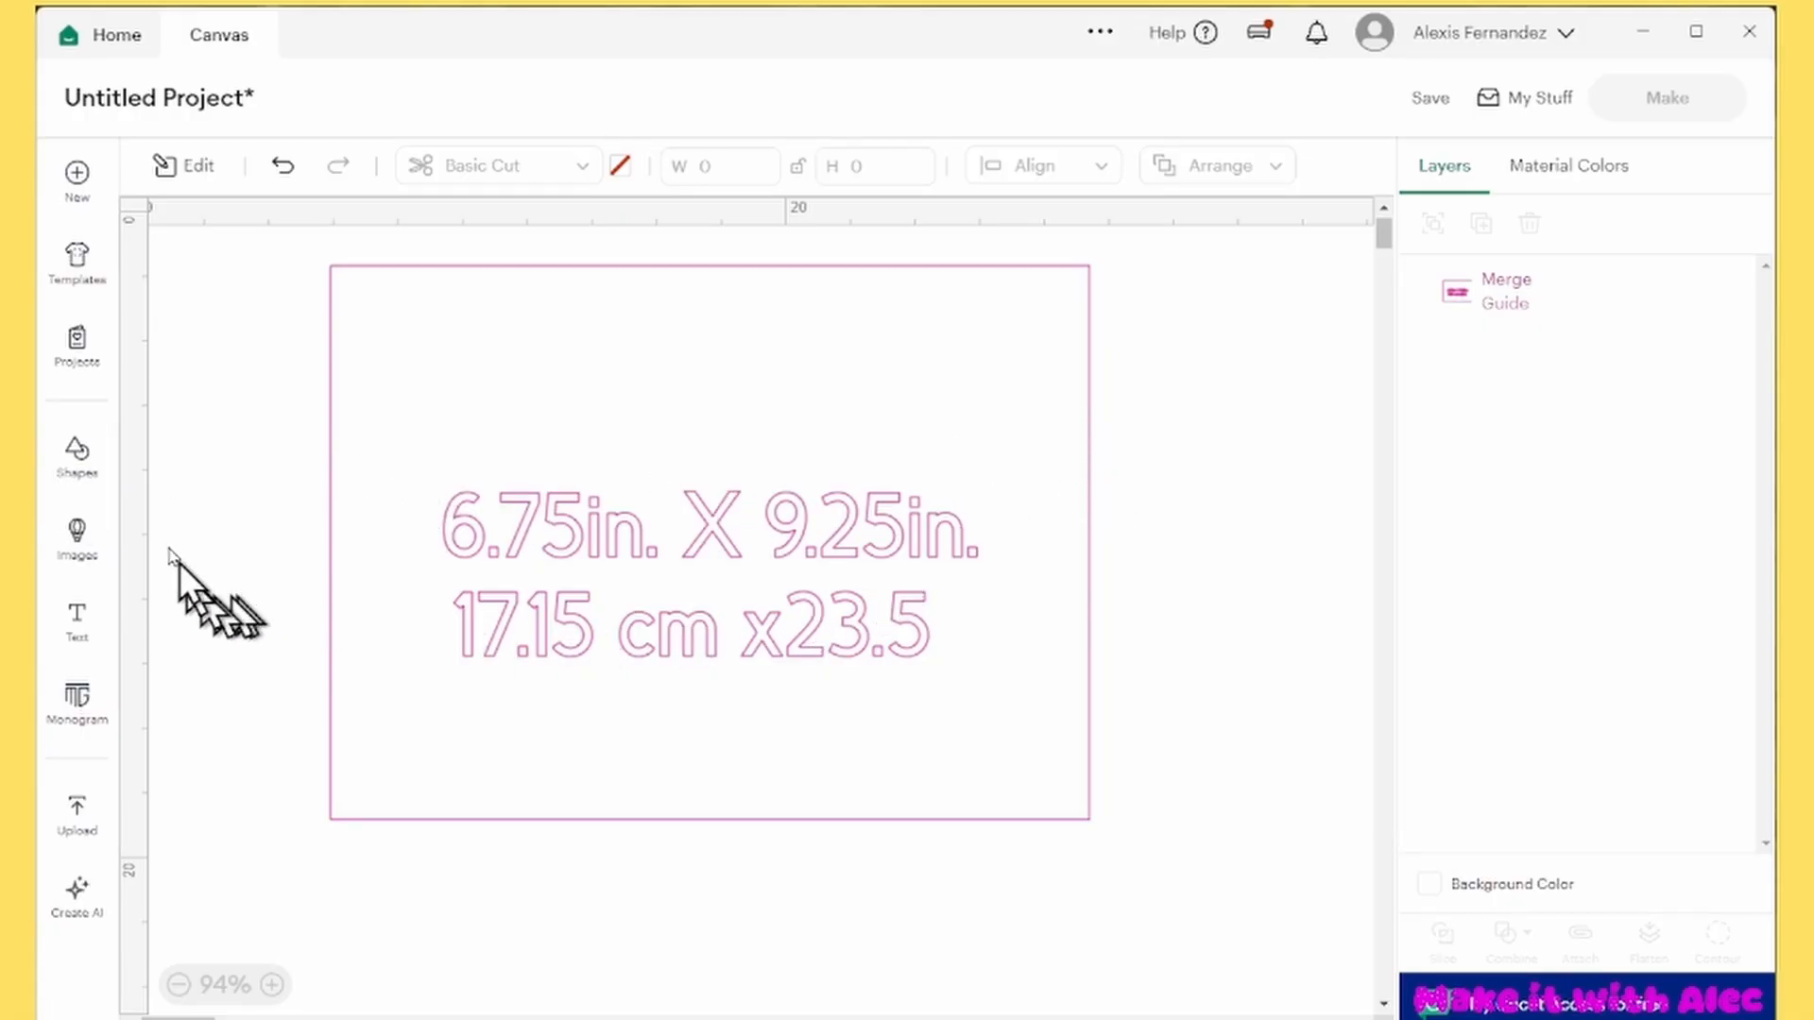
Add a square shape and place it in the upper-right part of the guide rectangle
left_click(79, 455)
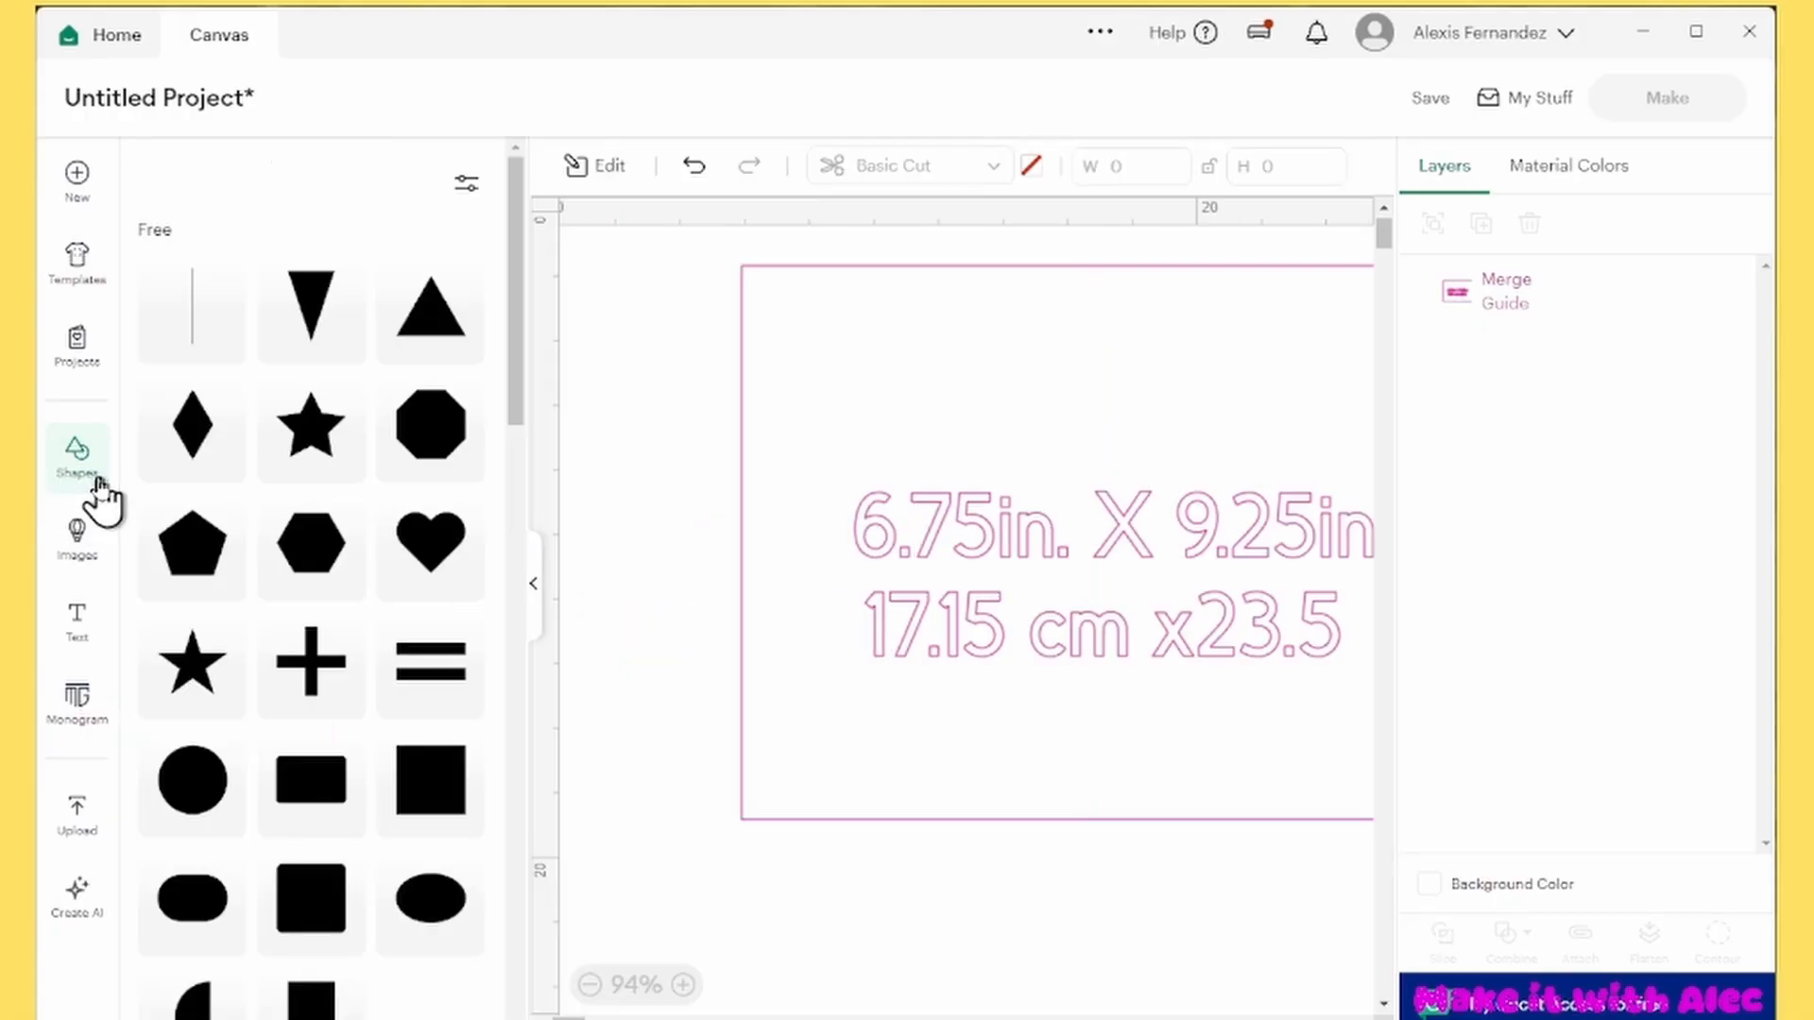
left_click(451, 811)
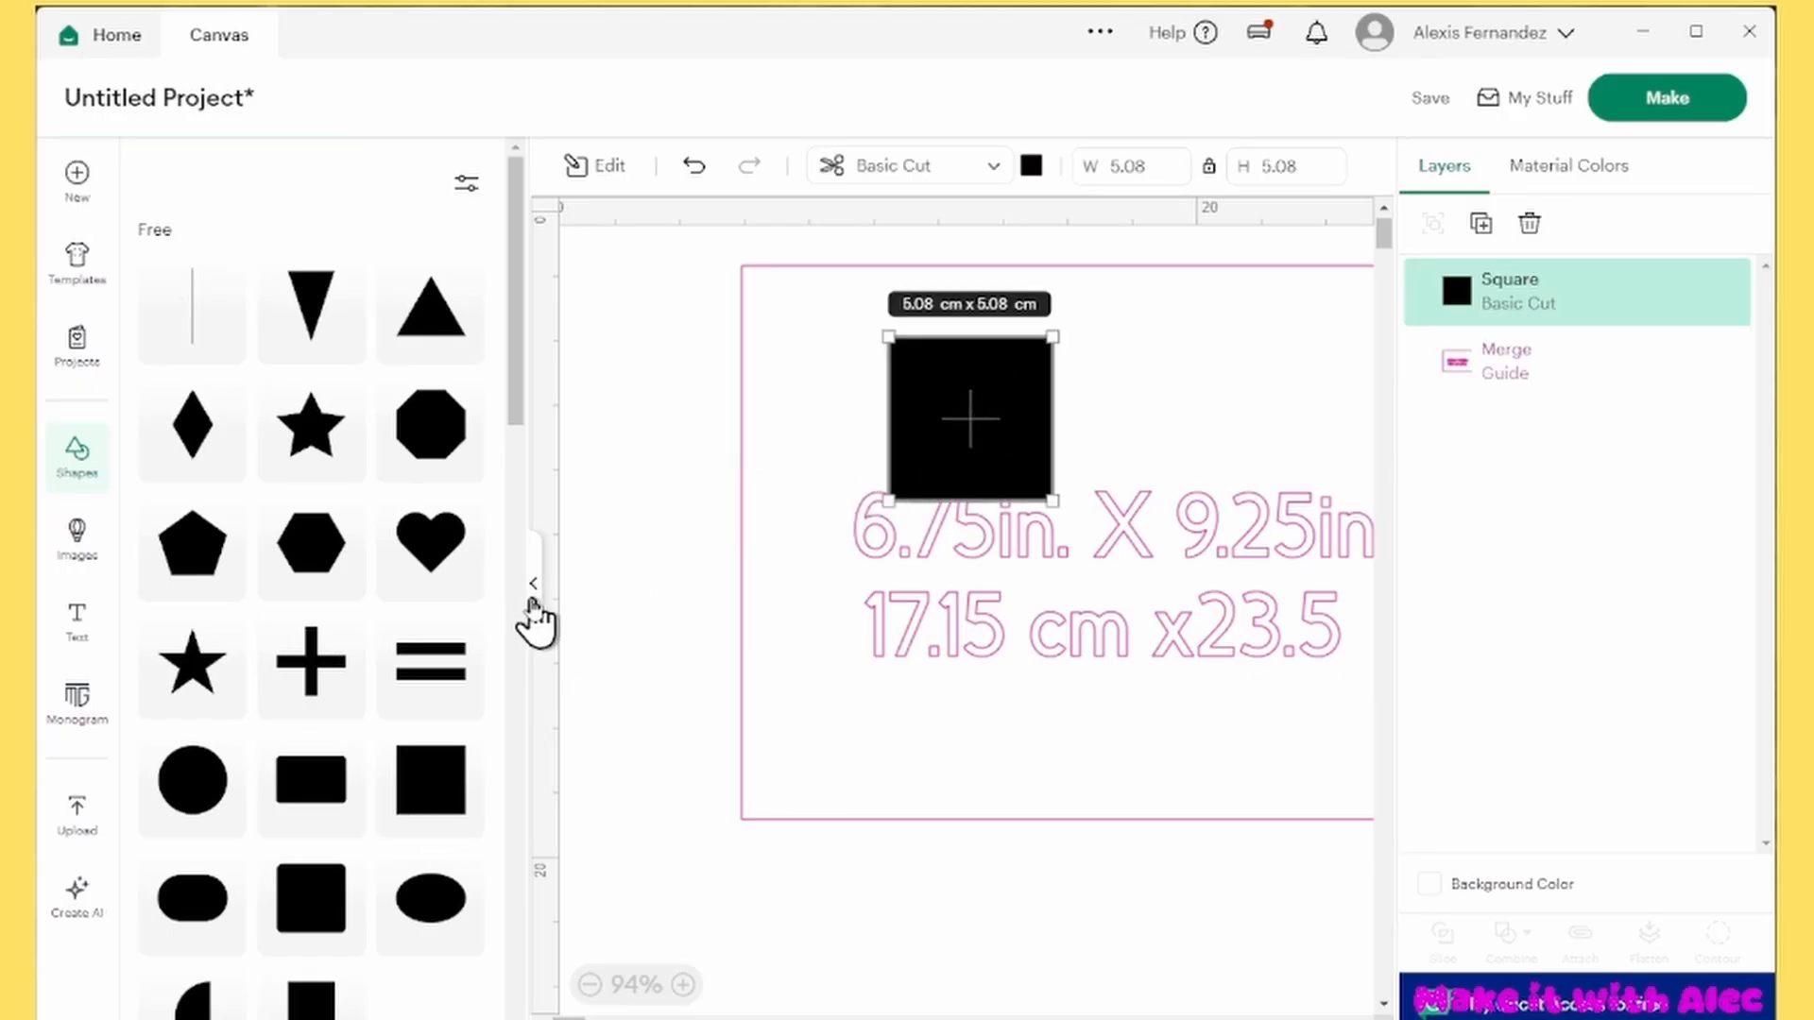
left_click(537, 618)
left_click_drag(595, 417, 911, 401)
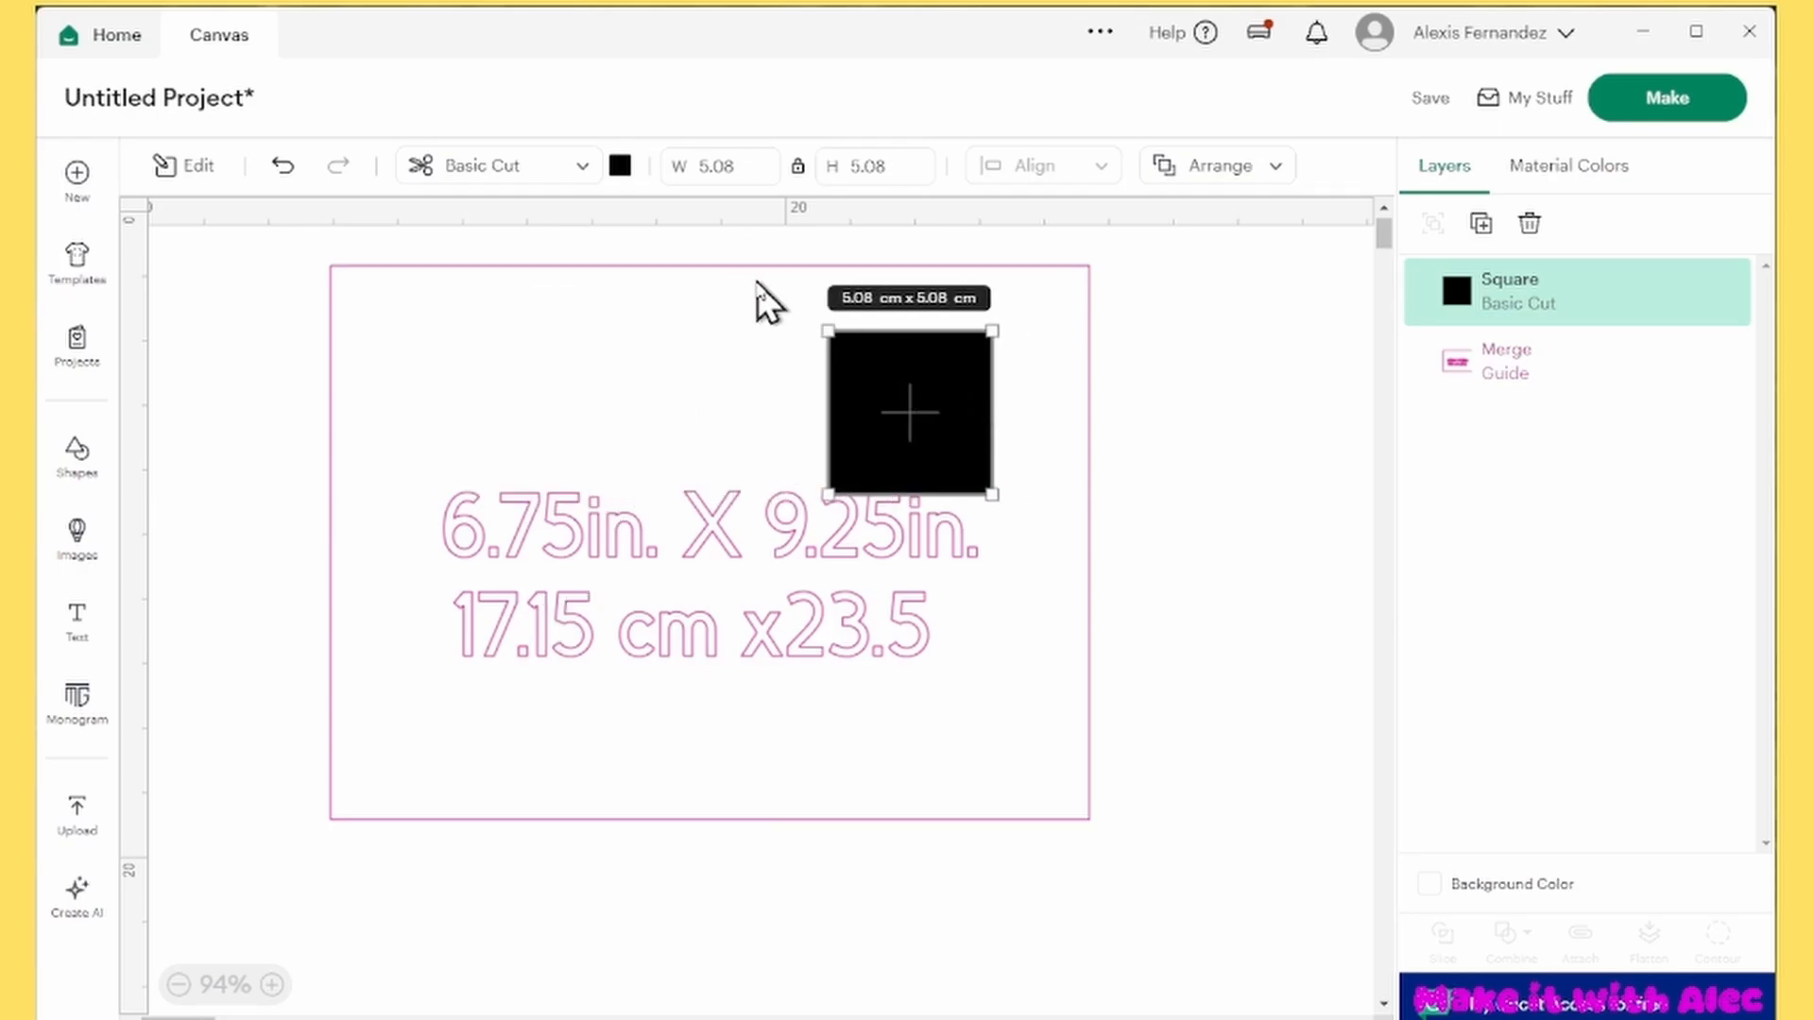
Unlock the square's proportions and set its size to 7.5 cm wide by 16 cm high
left_click(735, 166)
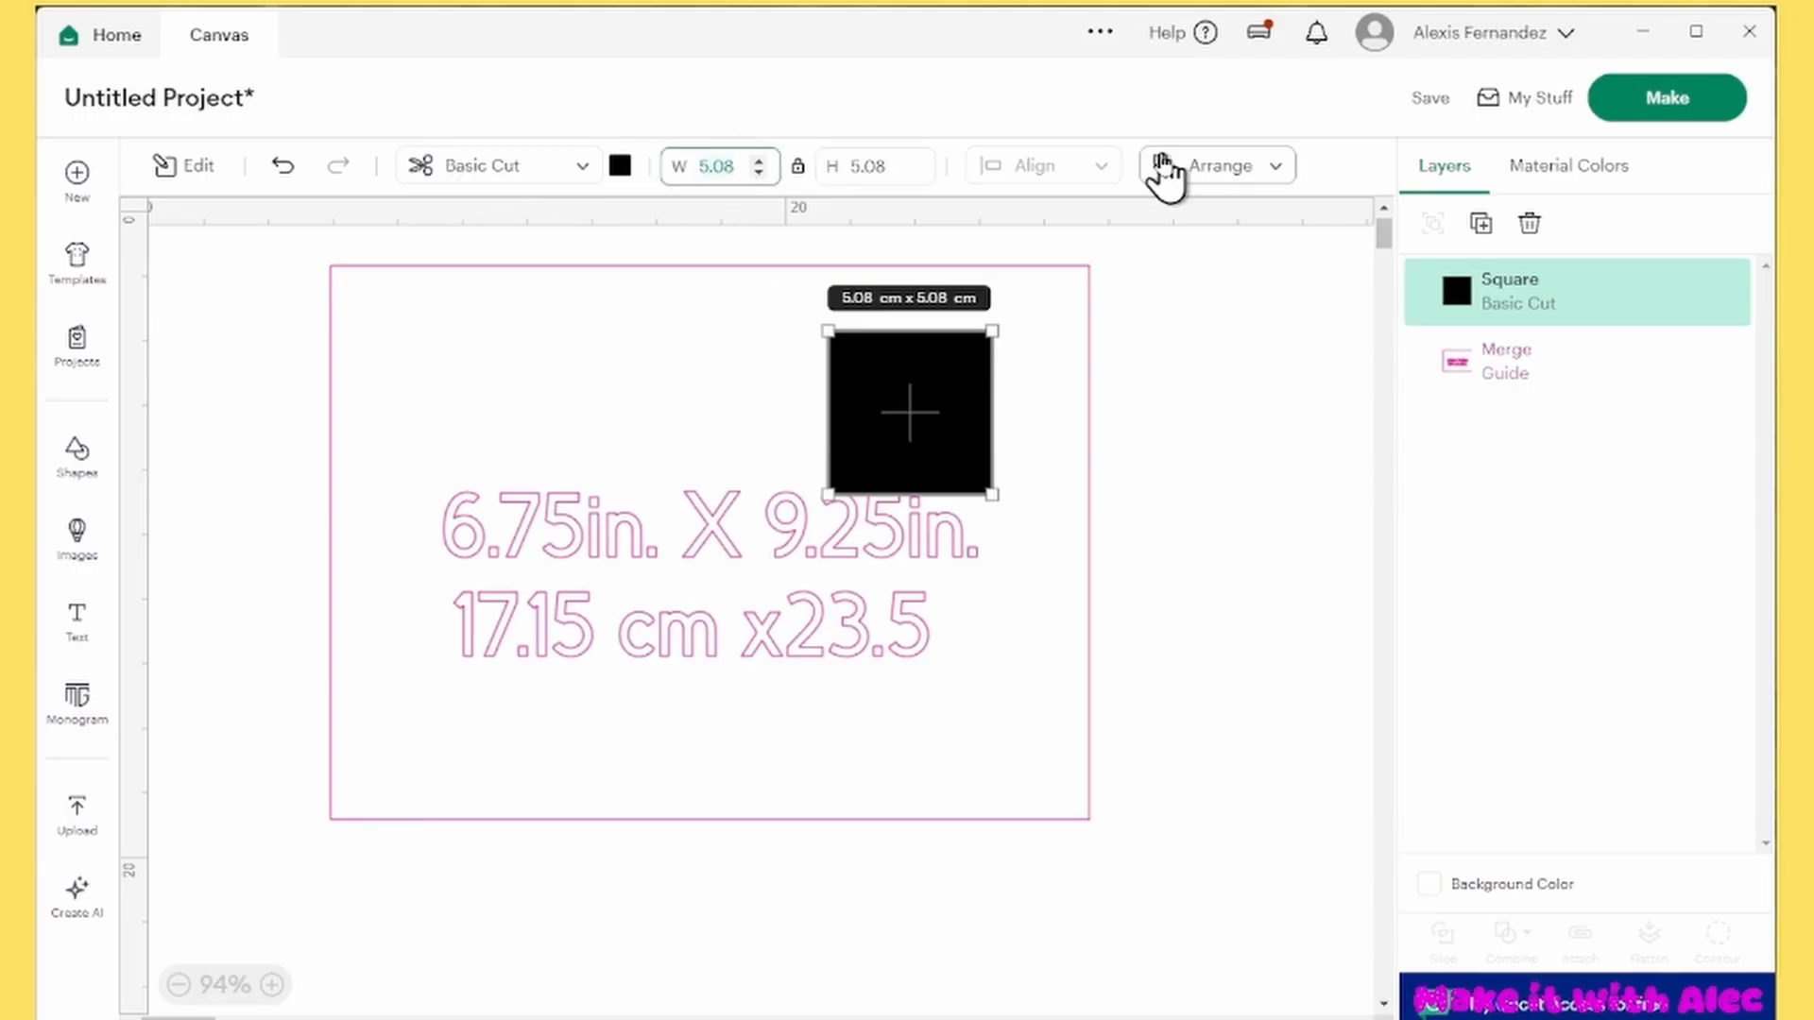
left_click(799, 166)
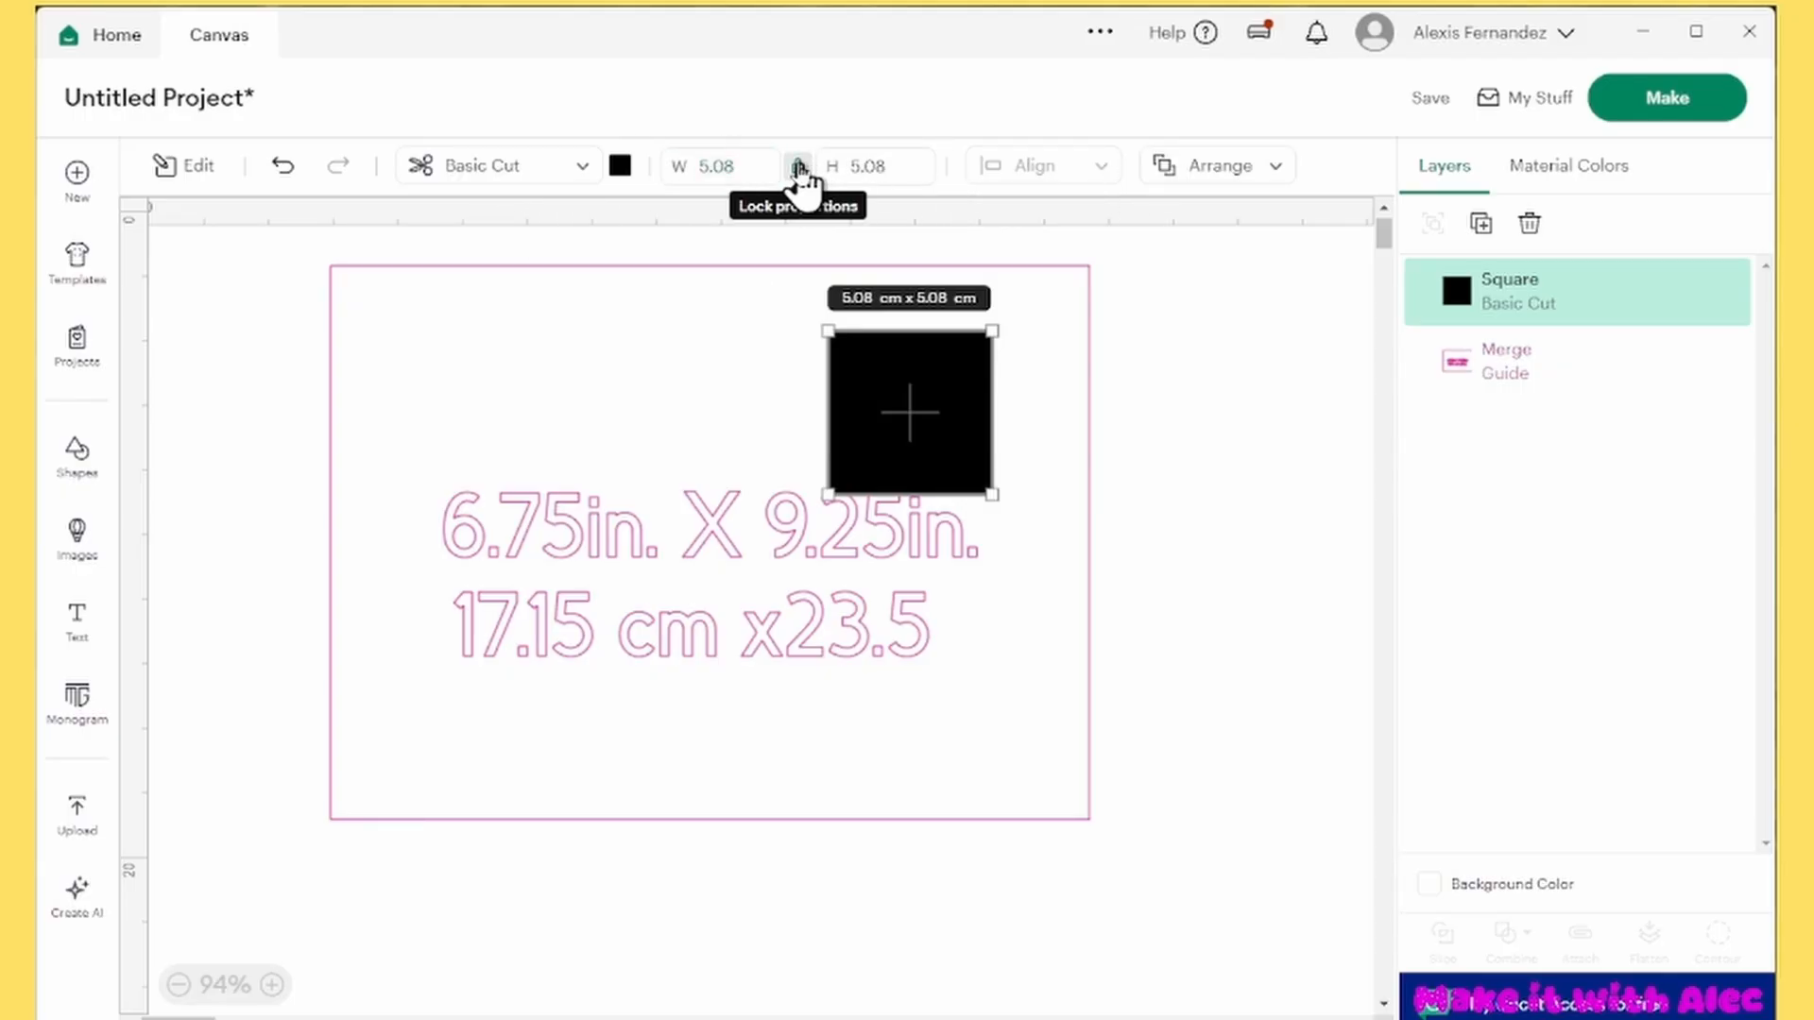
left_click(713, 166)
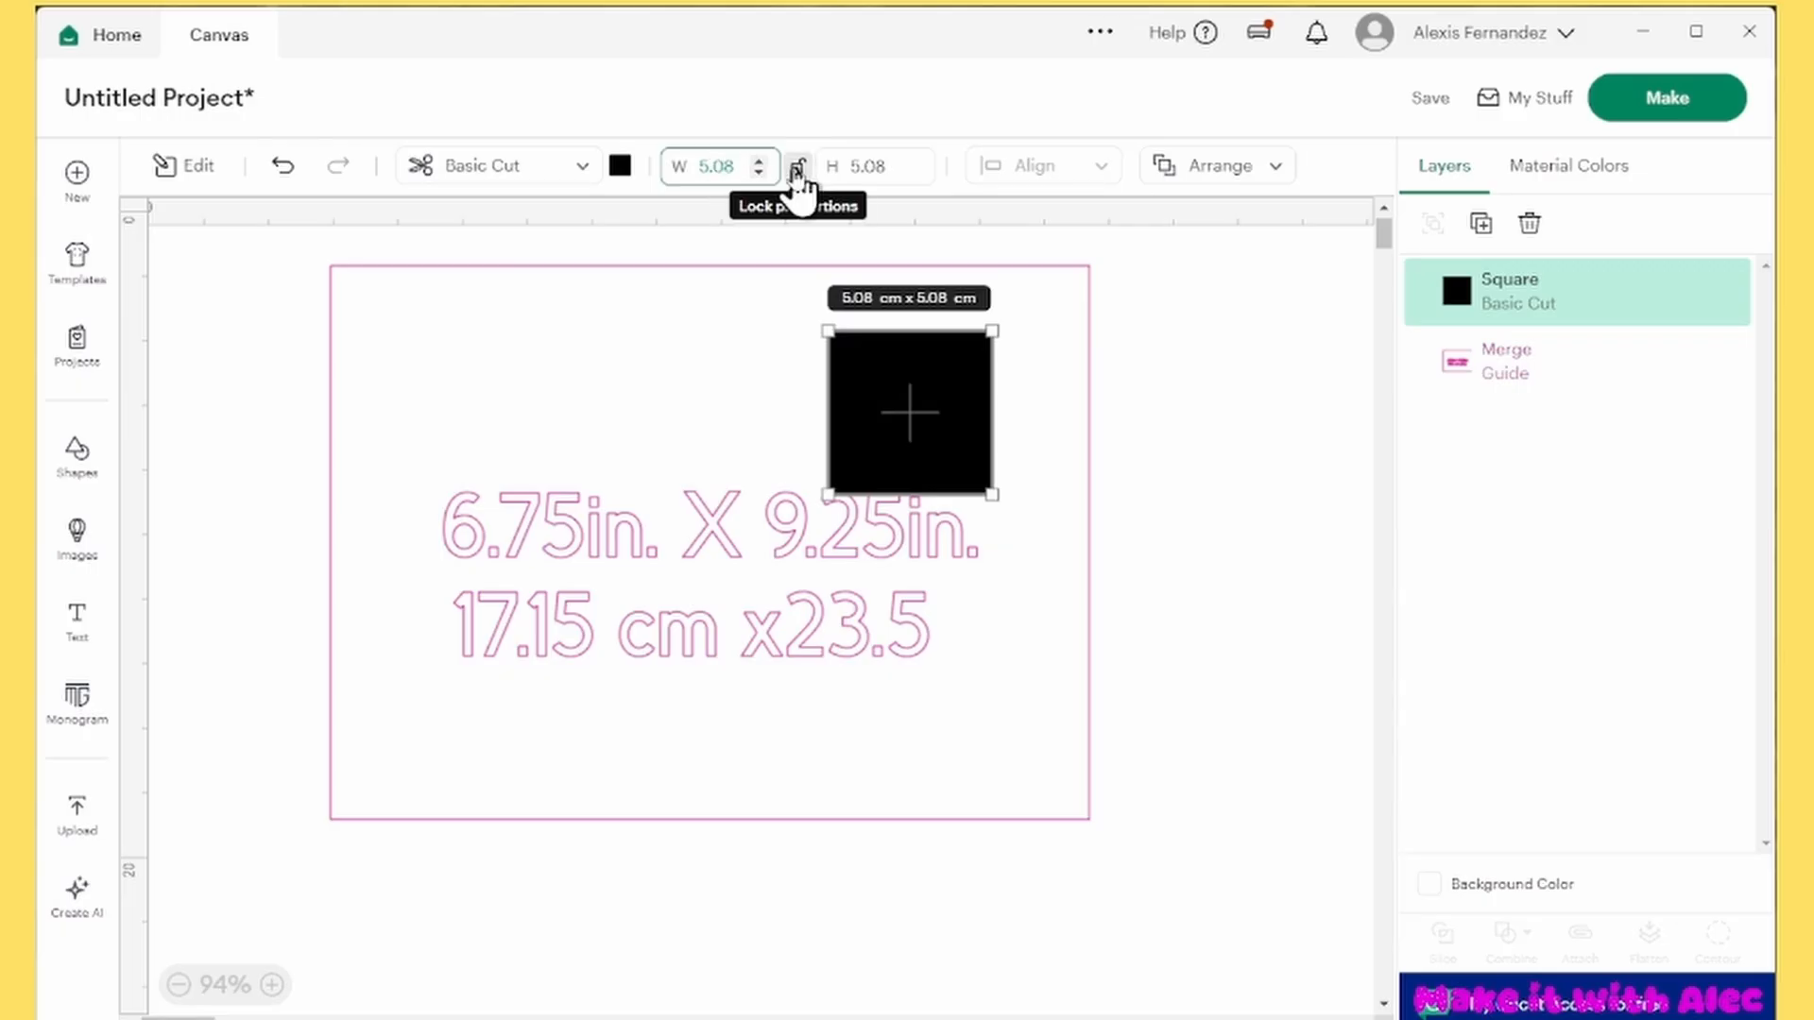
type("7.5")
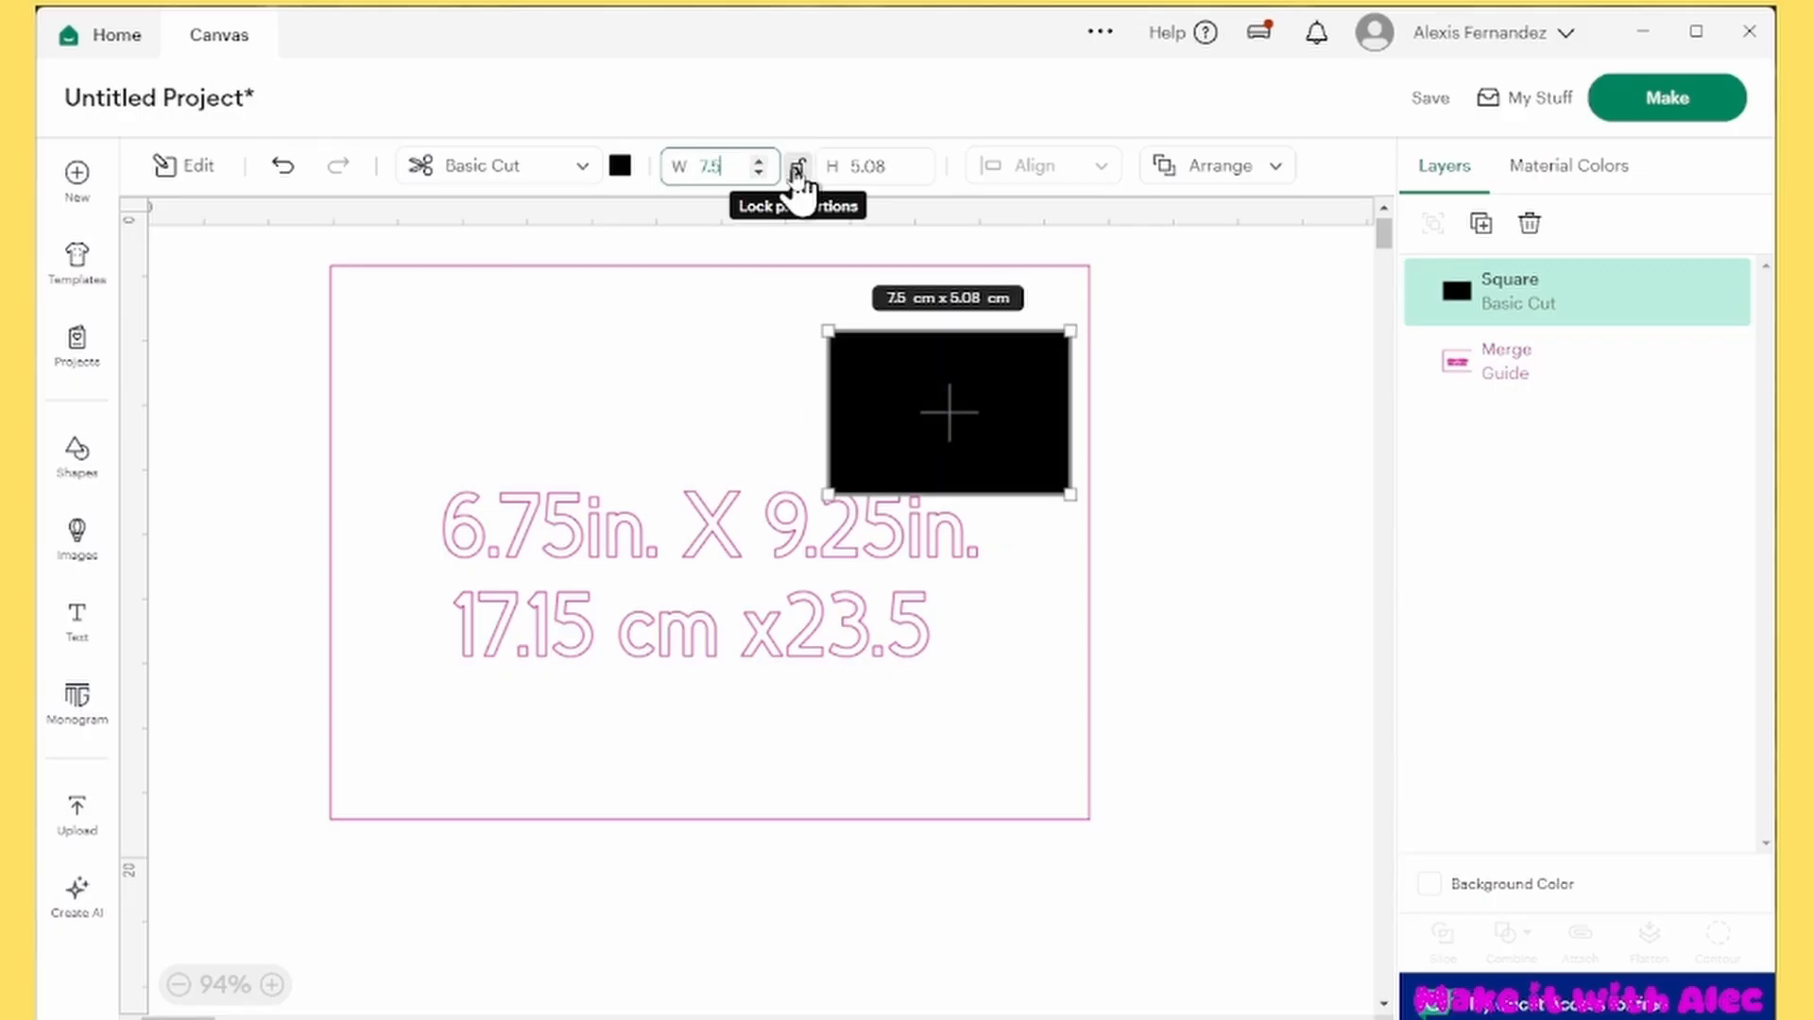
left_click(898, 167)
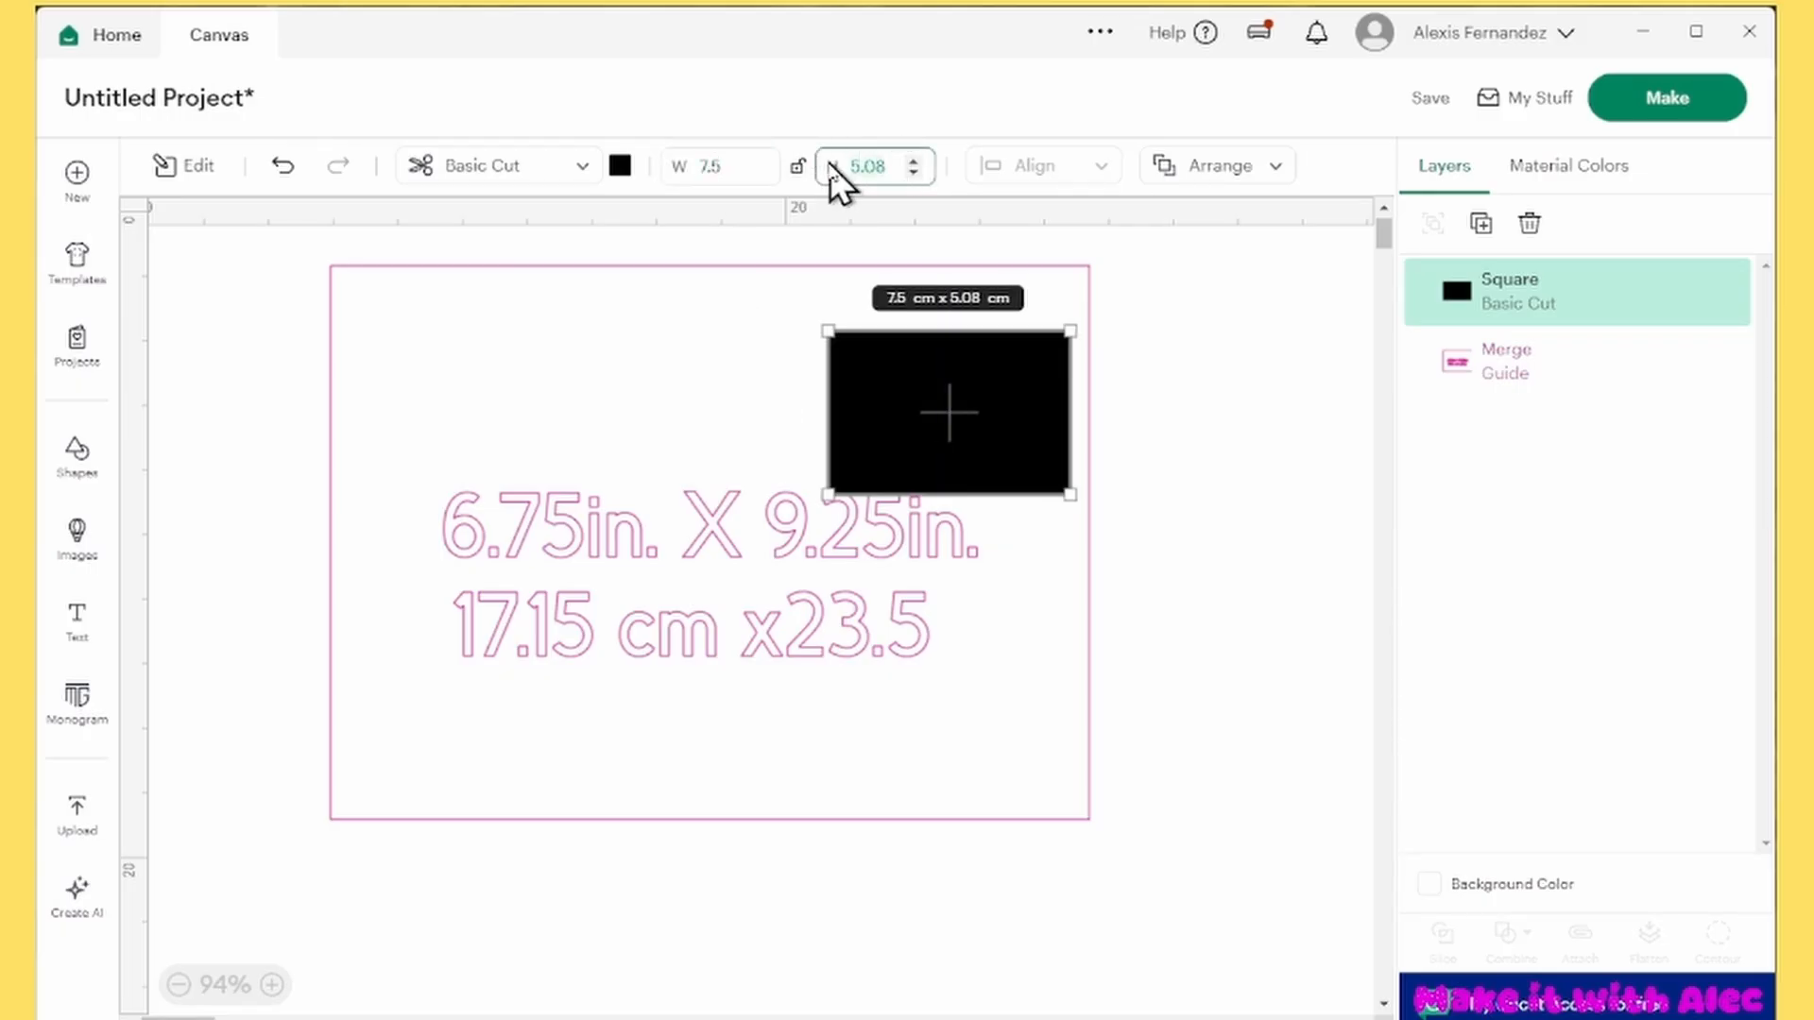
type("16")
key("Return")
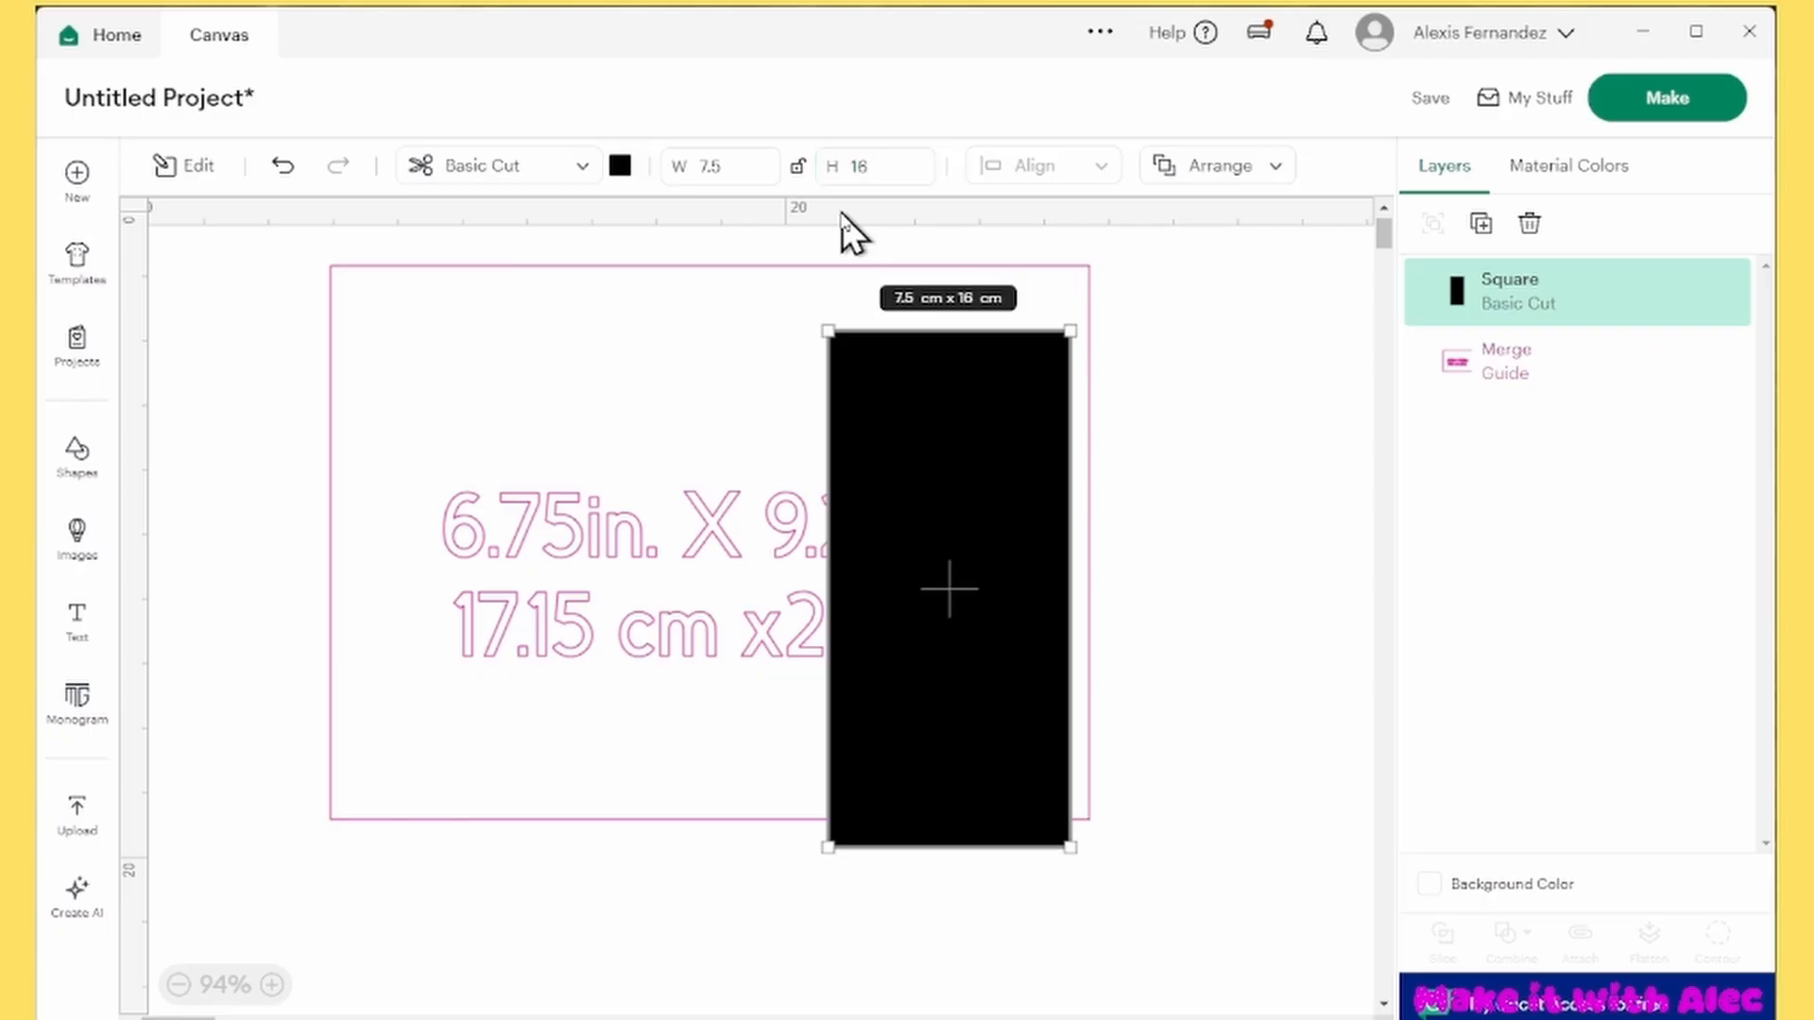
Move the rectangle to the left side of the guide and recolor it light red
left_click_drag(960, 605, 464, 541)
left_click(620, 167)
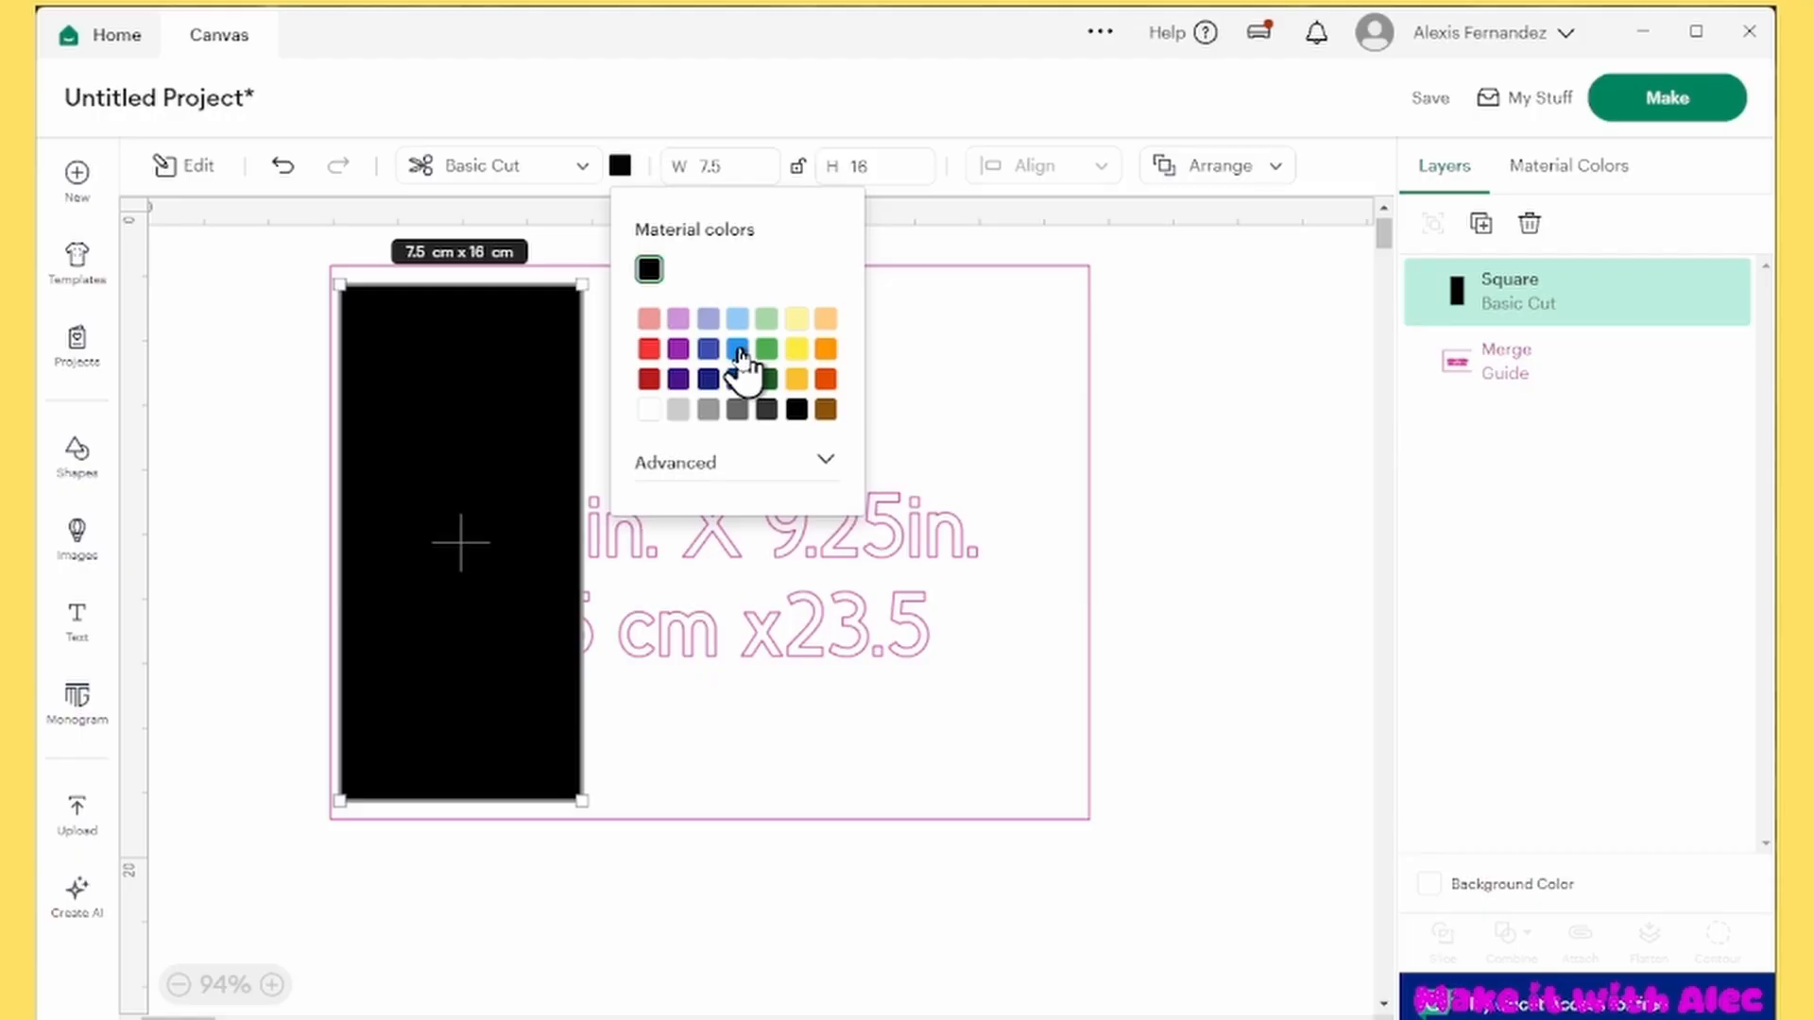
mouse_move(738, 349)
left_mouse_down()
mouse_move(871, 287)
mouse_move(755, 335)
left_mouse_up()
left_click(648, 318)
left_click(1220, 342)
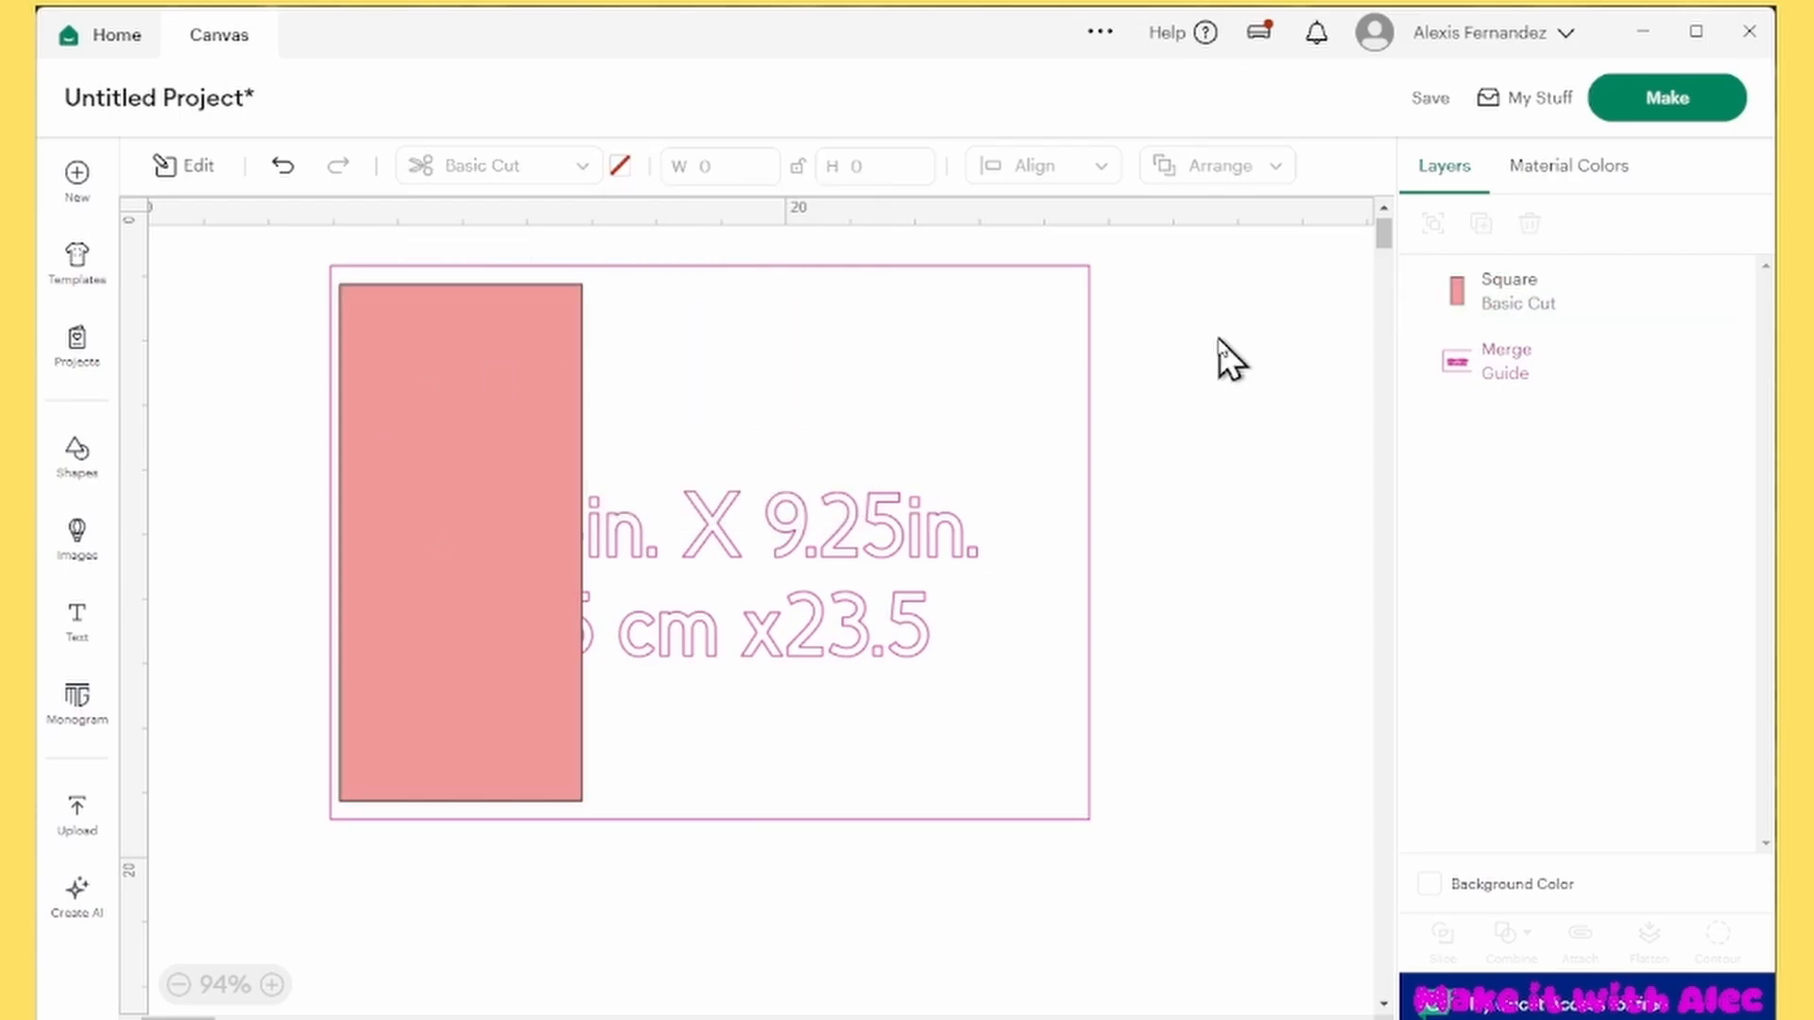
Add a circle 0.8 cm in diameter and place it outside the red rectangle near its upper-left corner
left_click(89, 482)
left_click(193, 780)
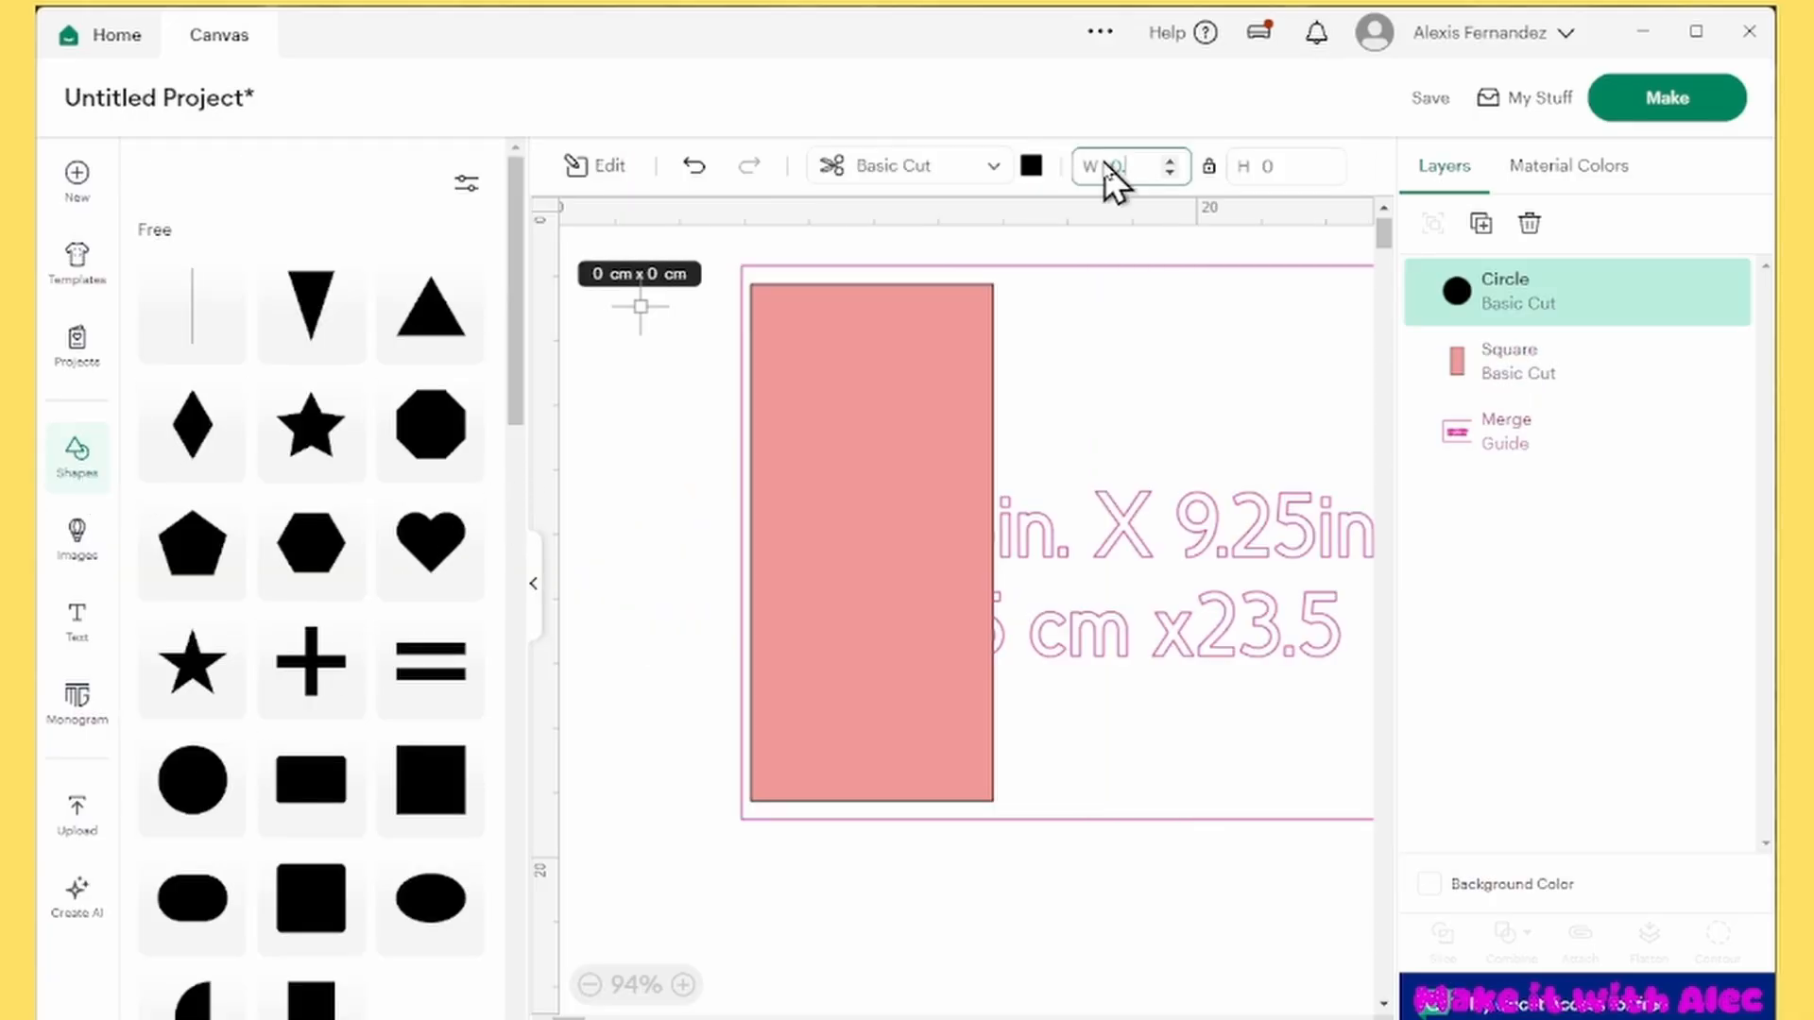
type(".8")
key("Return")
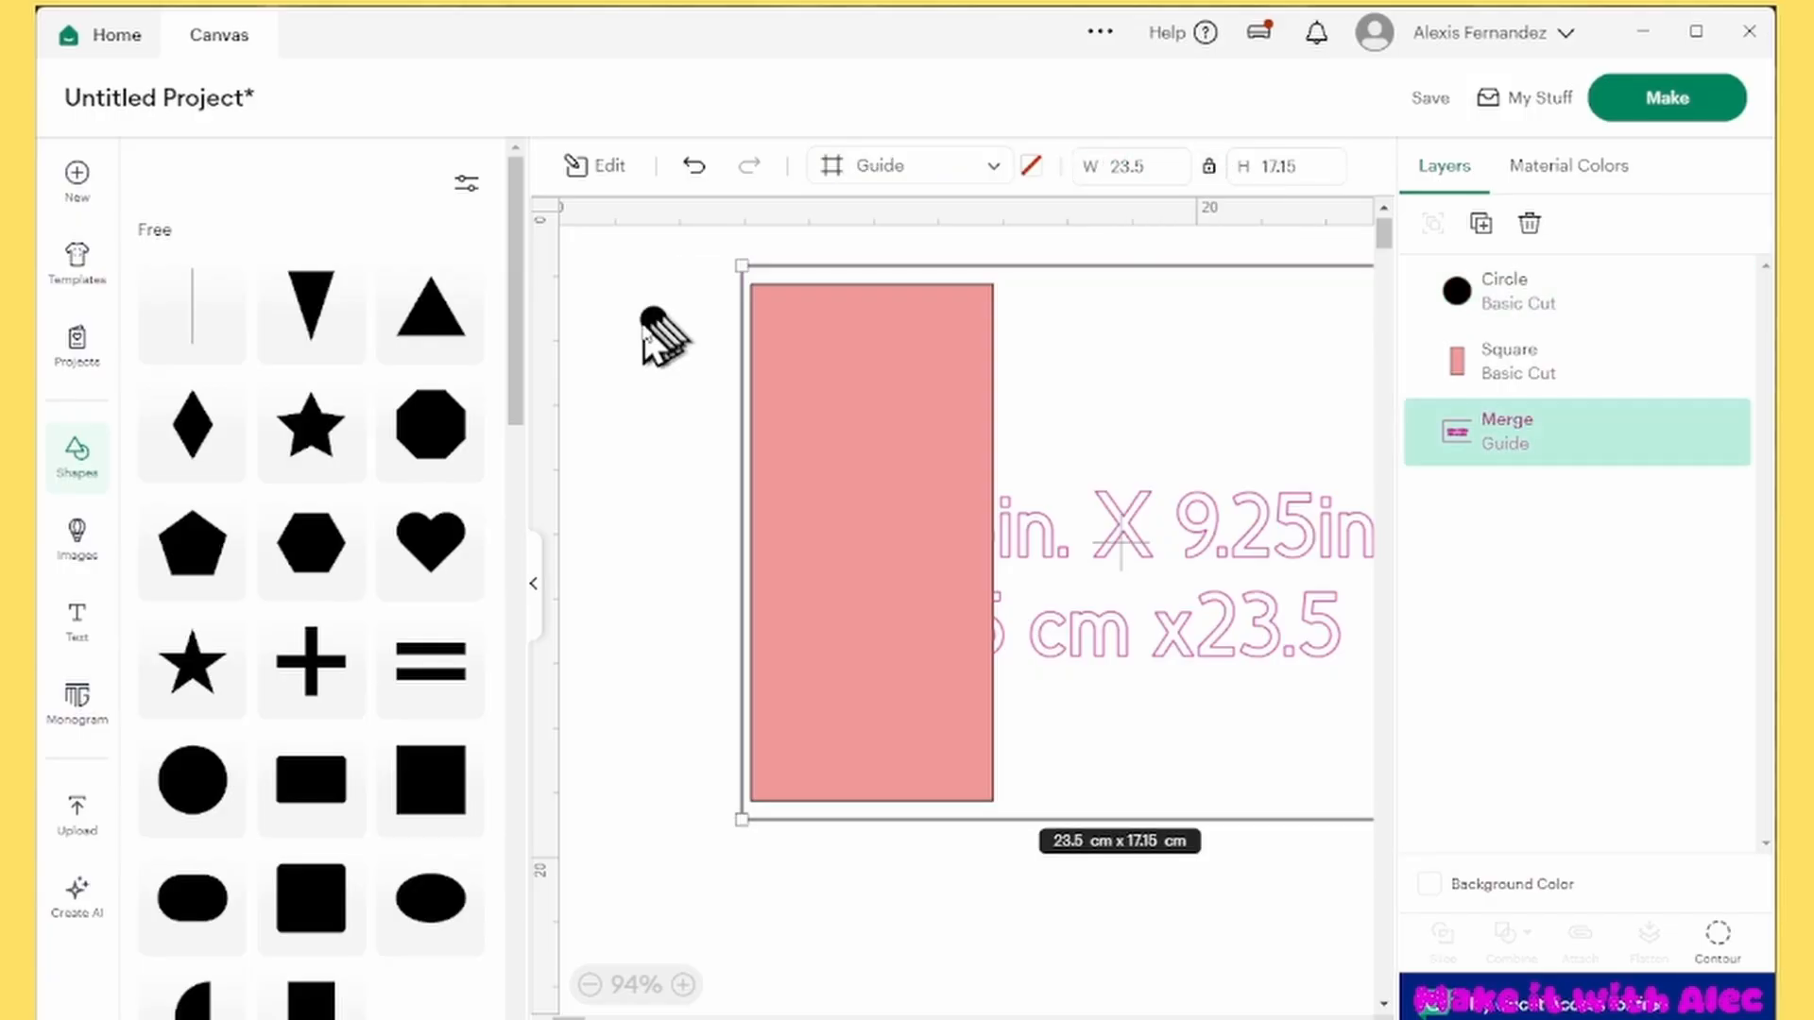
left_click(650, 322)
left_click_drag(650, 326, 658, 344)
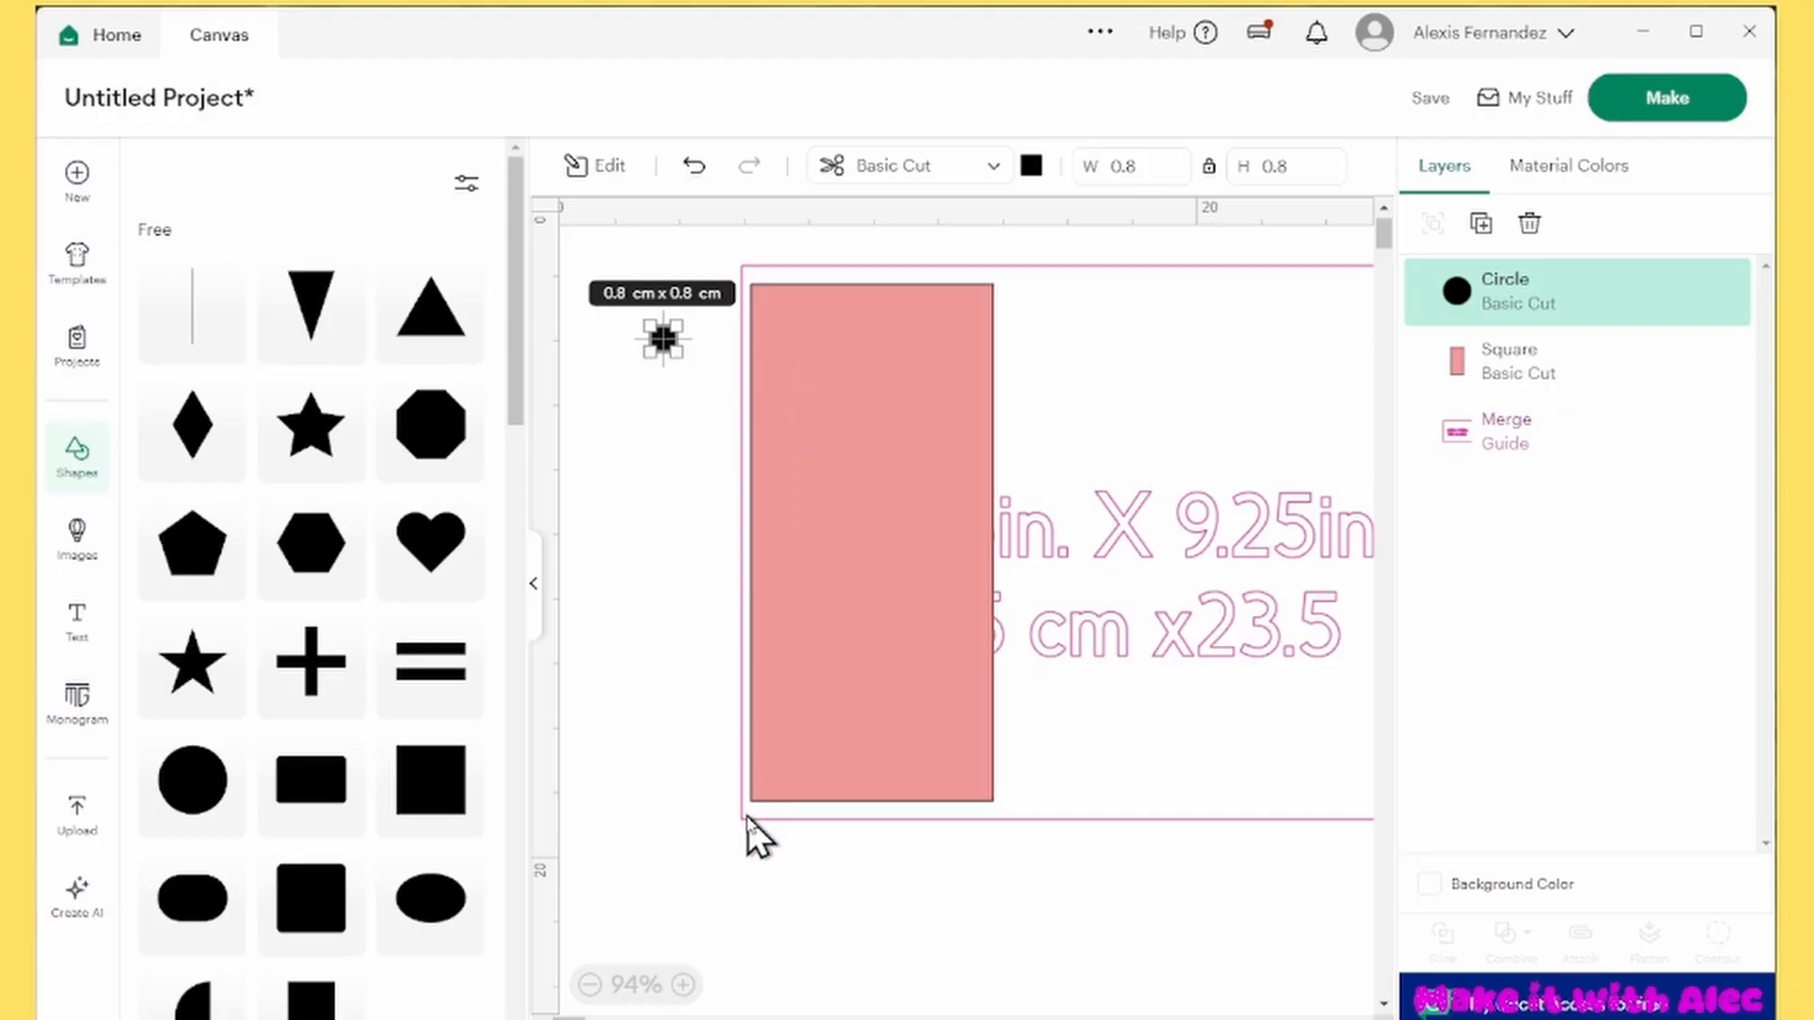
left_click(599, 485)
left_click_drag(664, 340, 637, 307)
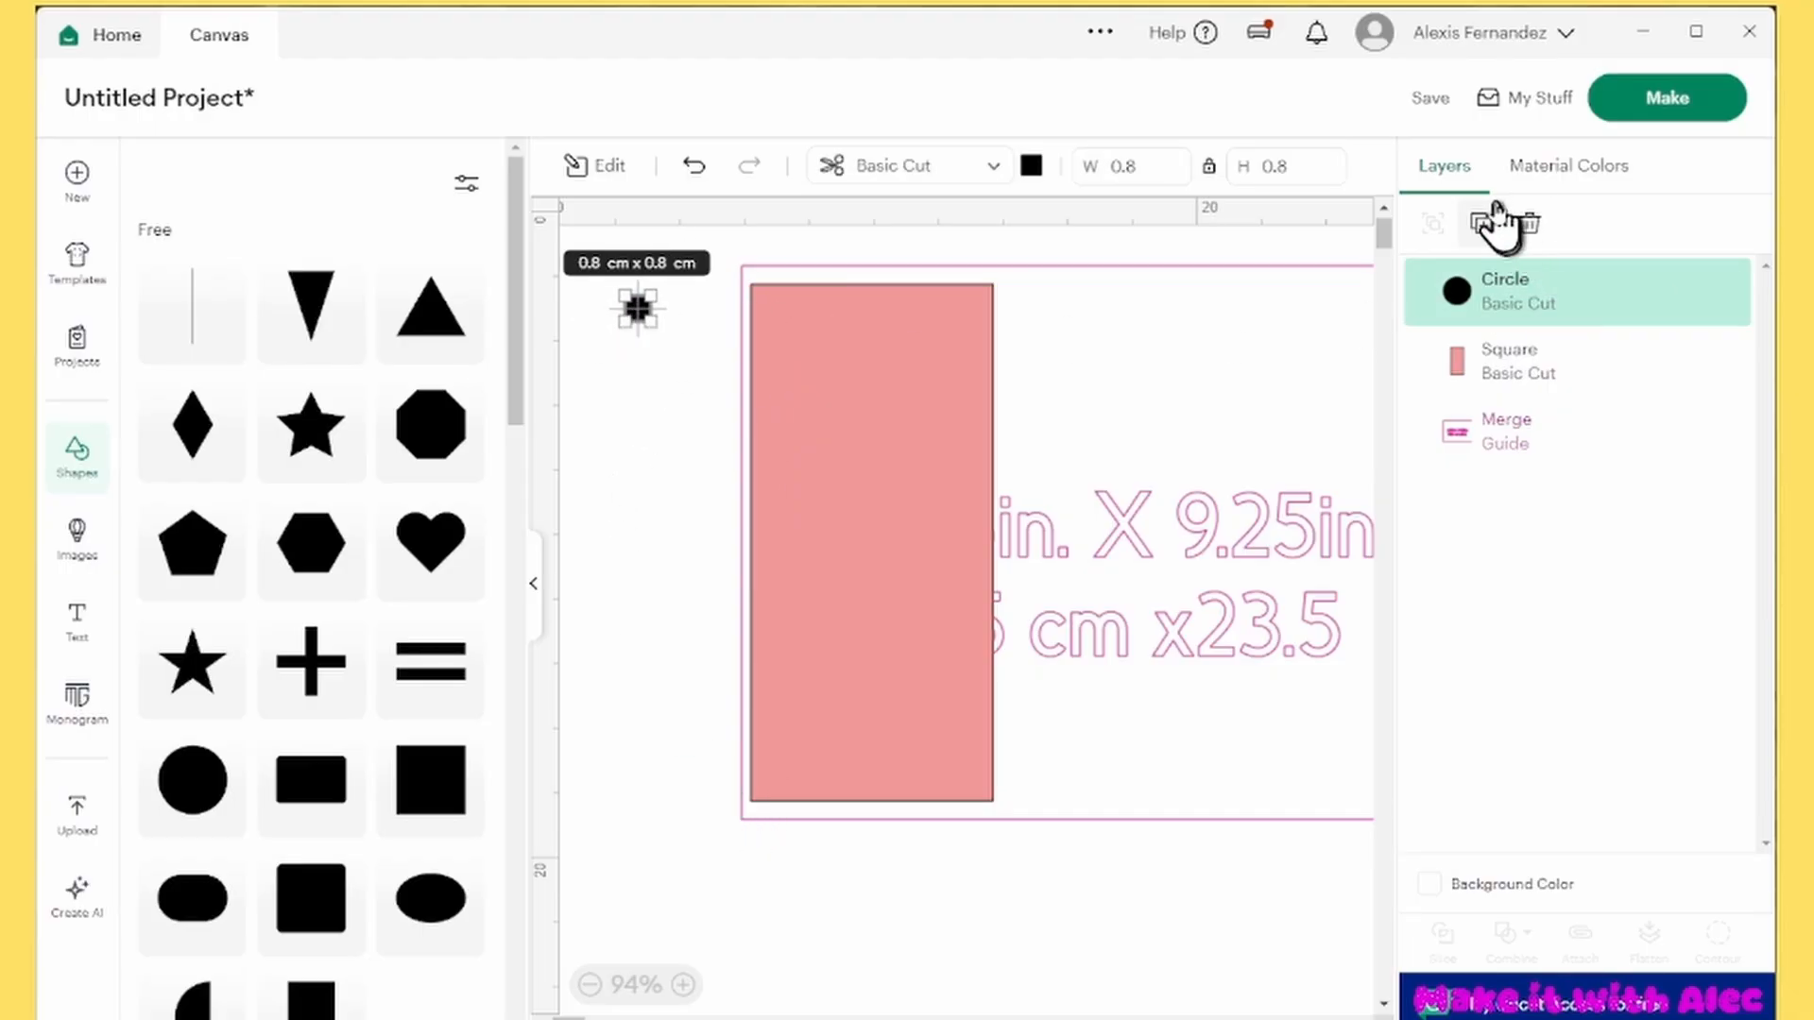
Duplicate the 0.8 cm circle fourteen times to make a set of fifteen
left_click(1483, 225)
left_click(1483, 225)
left_click(1483, 224)
left_click(1483, 225)
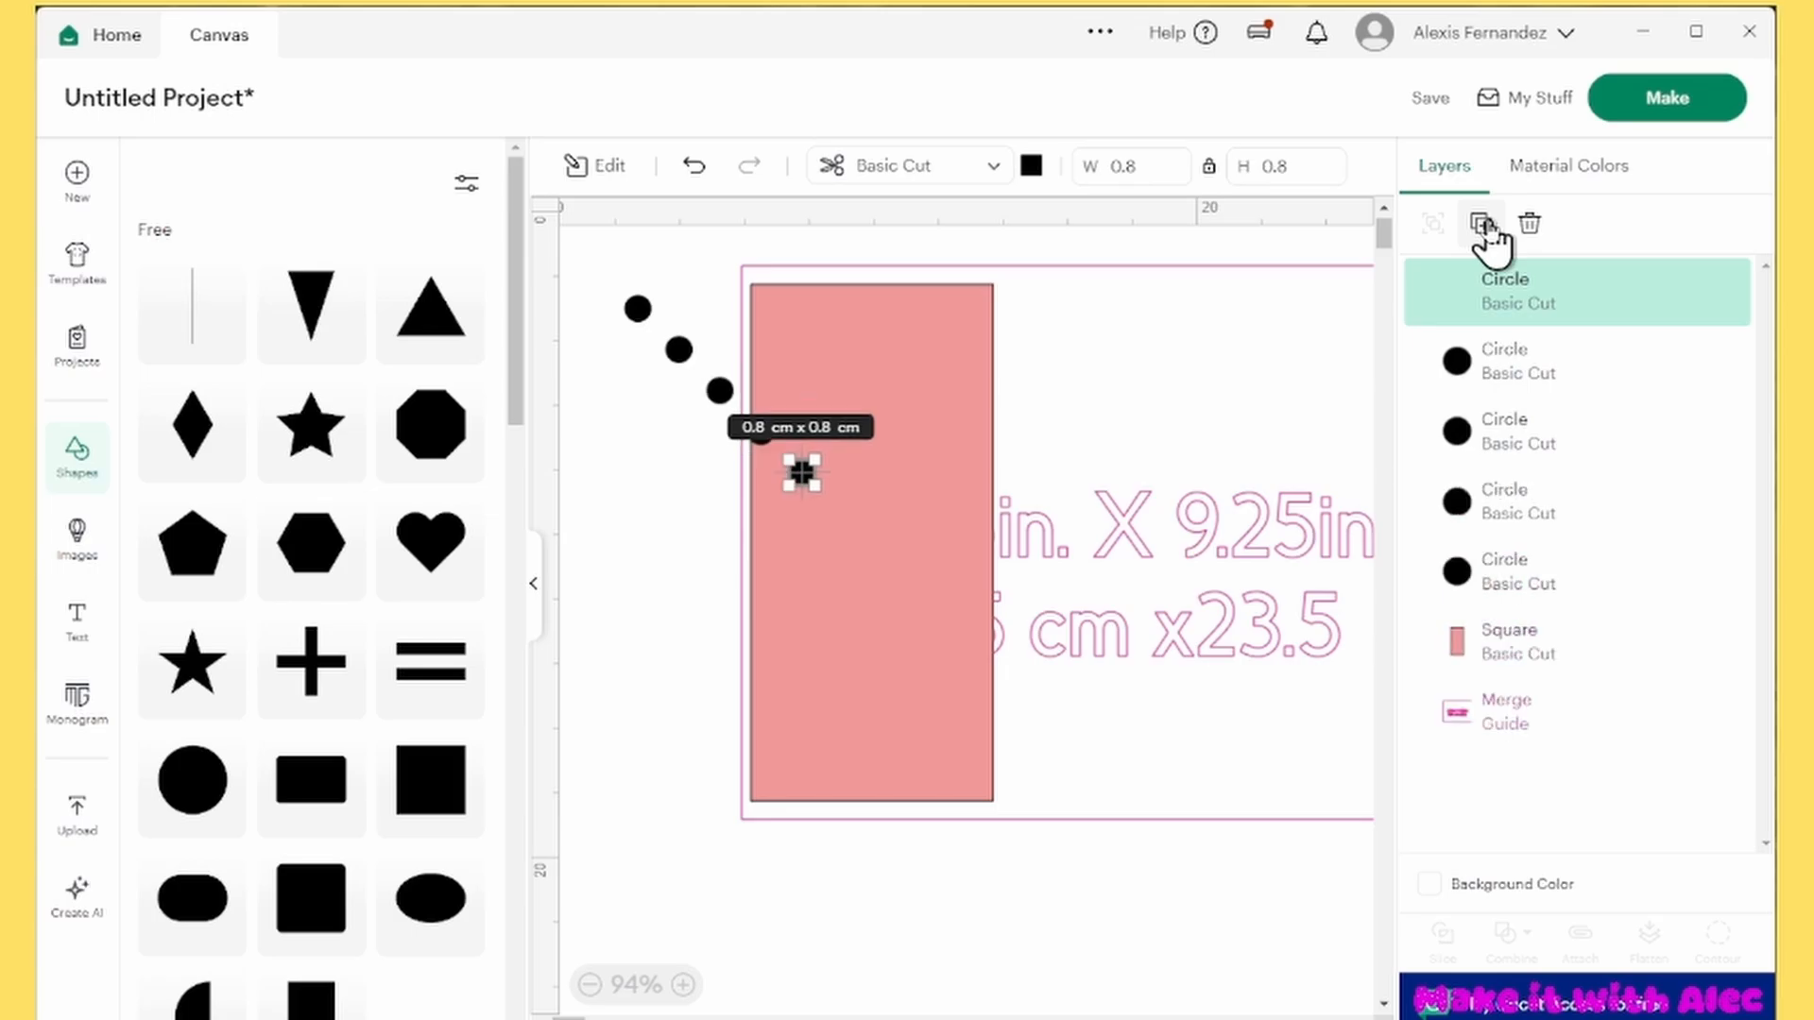
left_click(1483, 225)
left_click(1483, 224)
left_click(1483, 225)
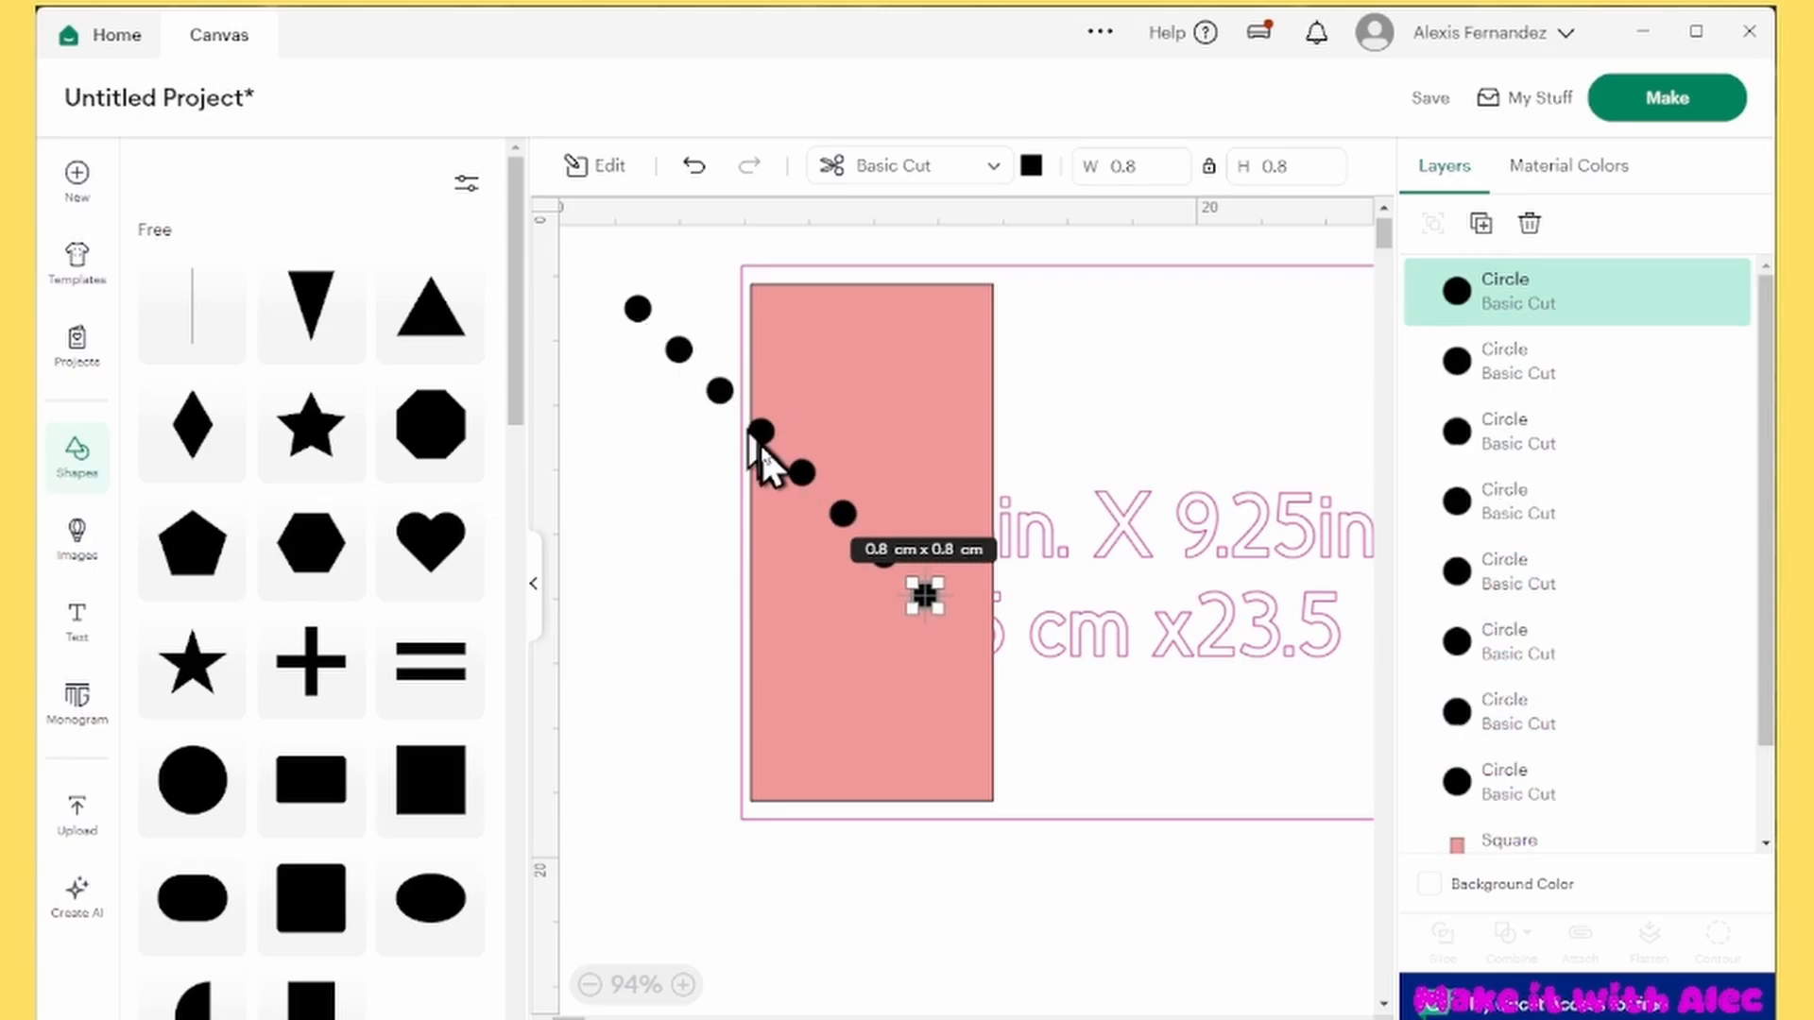
left_click(1483, 225)
left_click(1483, 224)
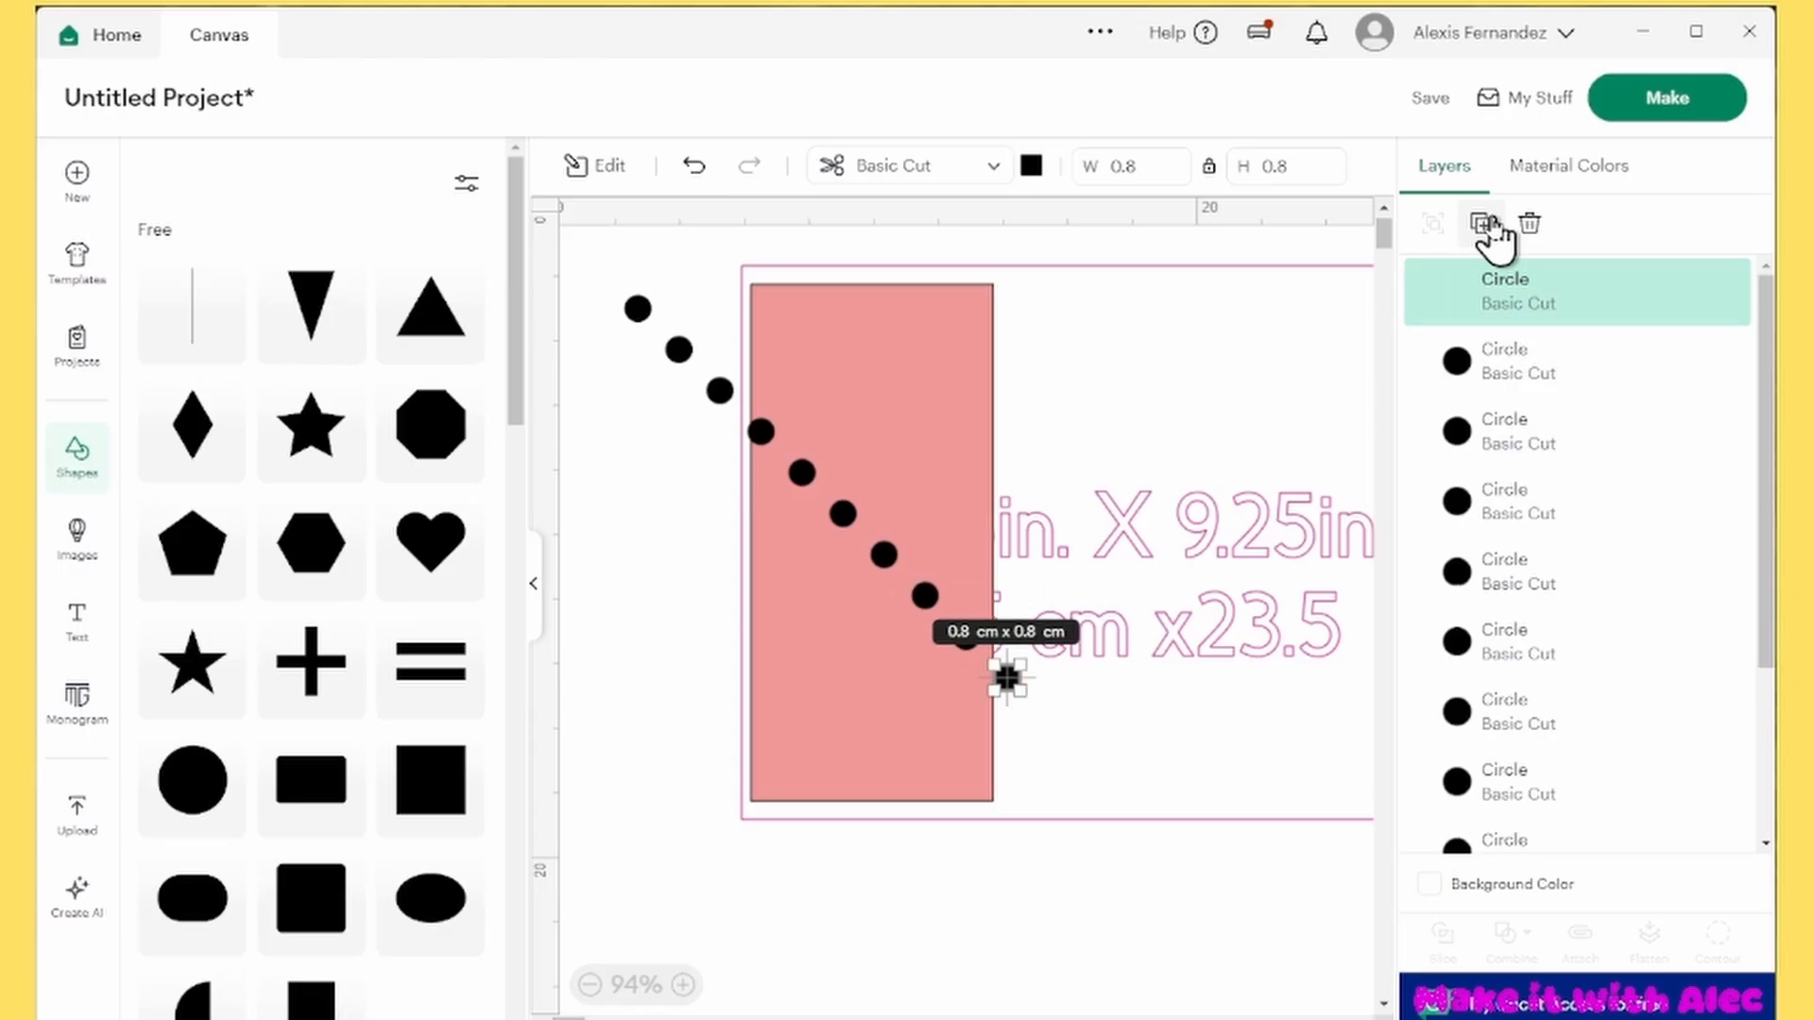
left_click(1483, 225)
left_click(1483, 224)
left_click(1483, 225)
left_click(1483, 225)
left_click(1483, 225)
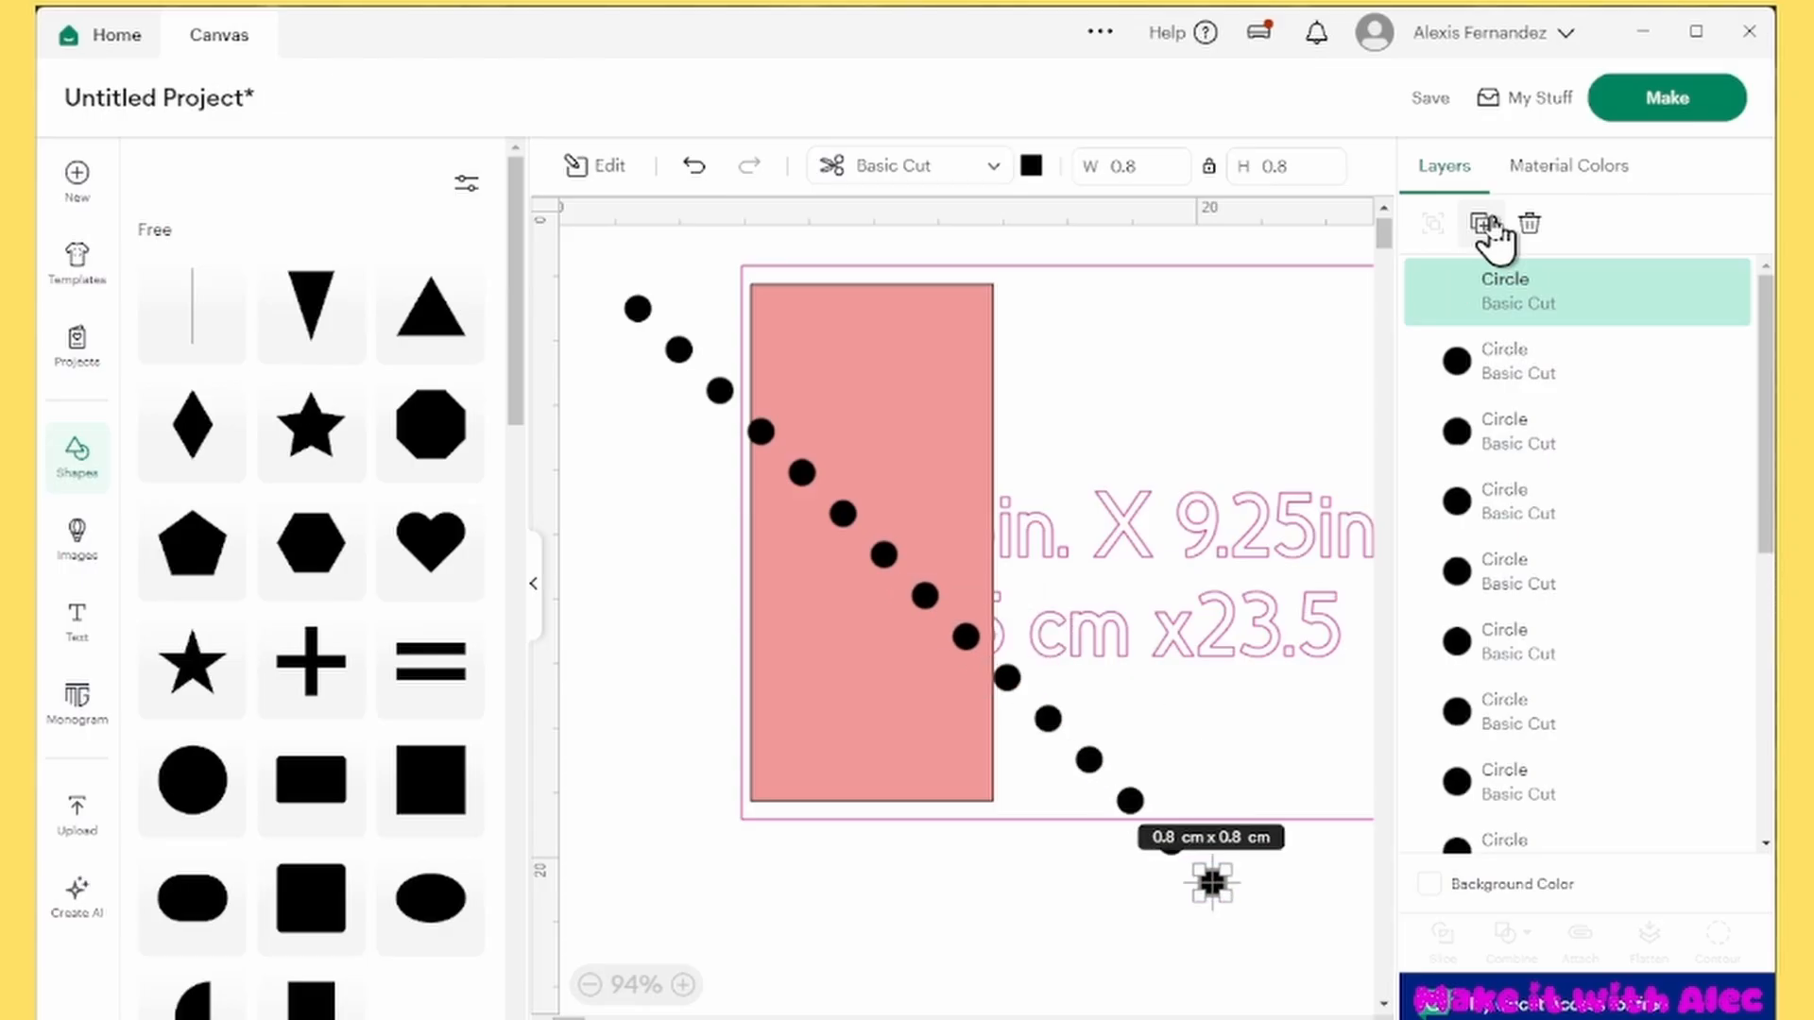
Move the first circle to the red rectangle's upper-left corner and nudge it slightly inside the edges
left_click(645, 401)
left_click_drag(637, 309, 767, 299)
left_click(706, 297)
scroll(758, 295, "up", 3)
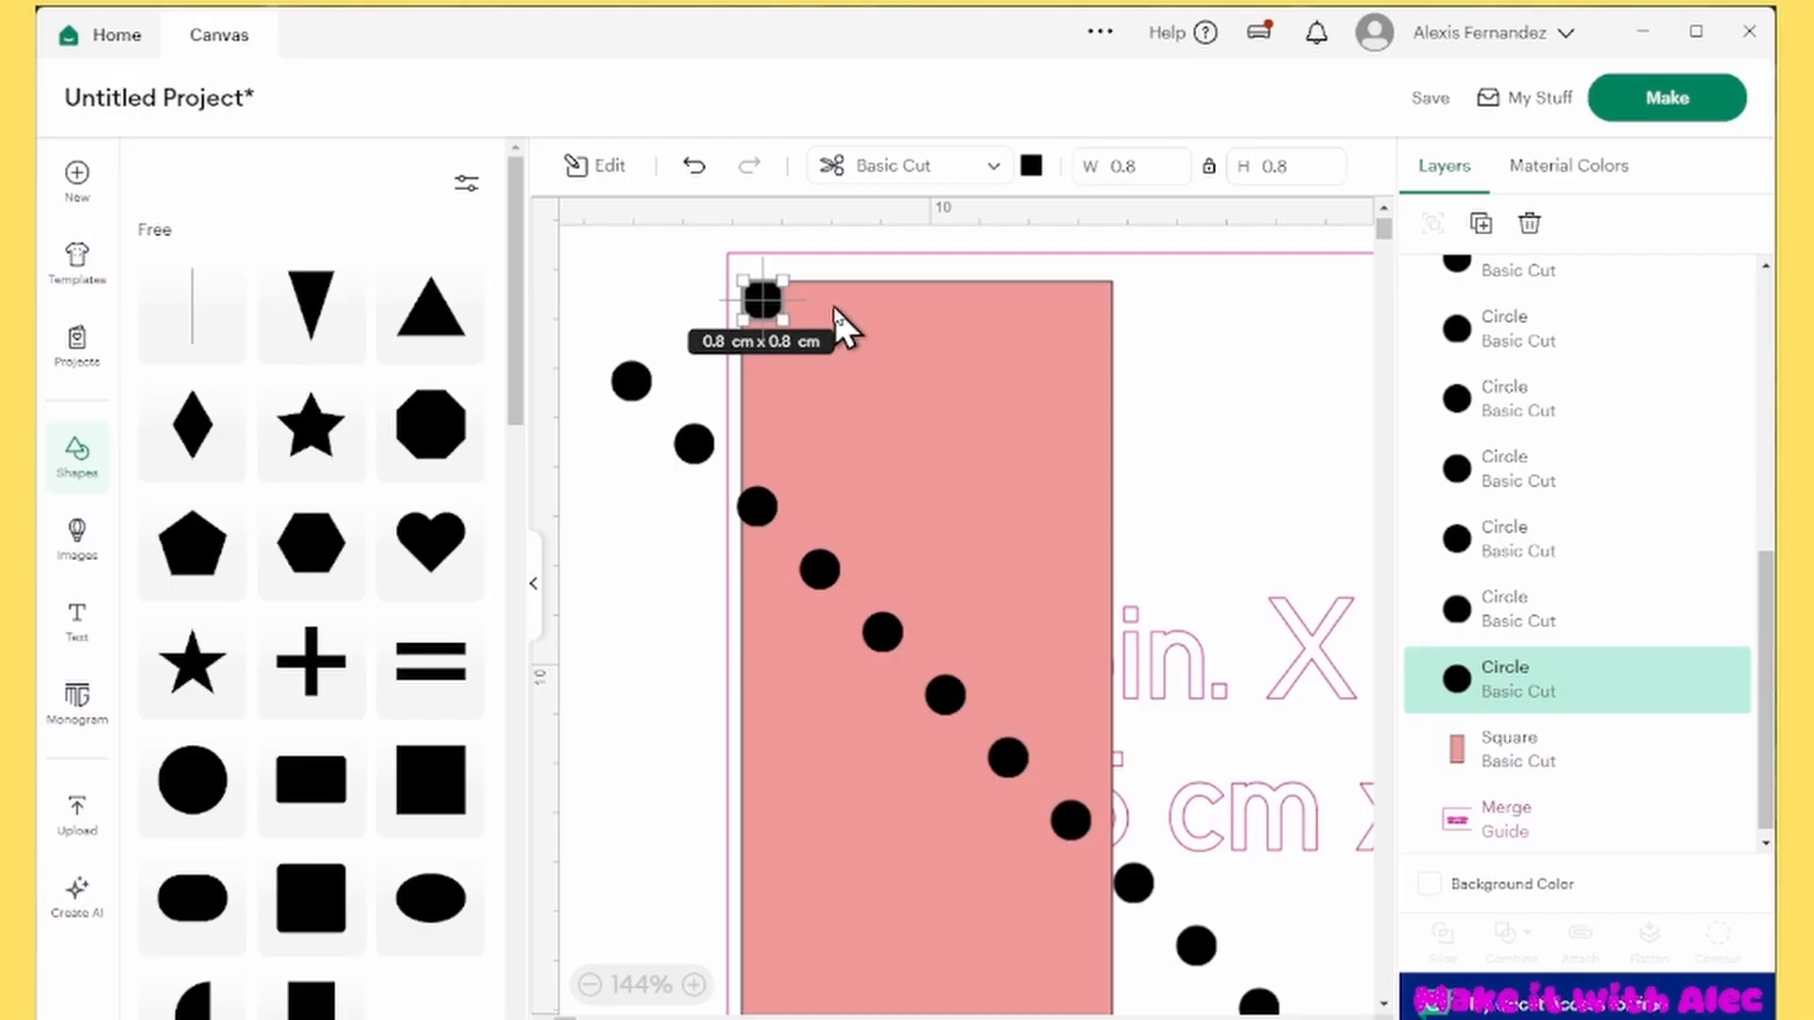
key("Down")
key("Down")
key("Down")
key("Right")
key("Right")
key("Right")
key("Right")
key("Right")
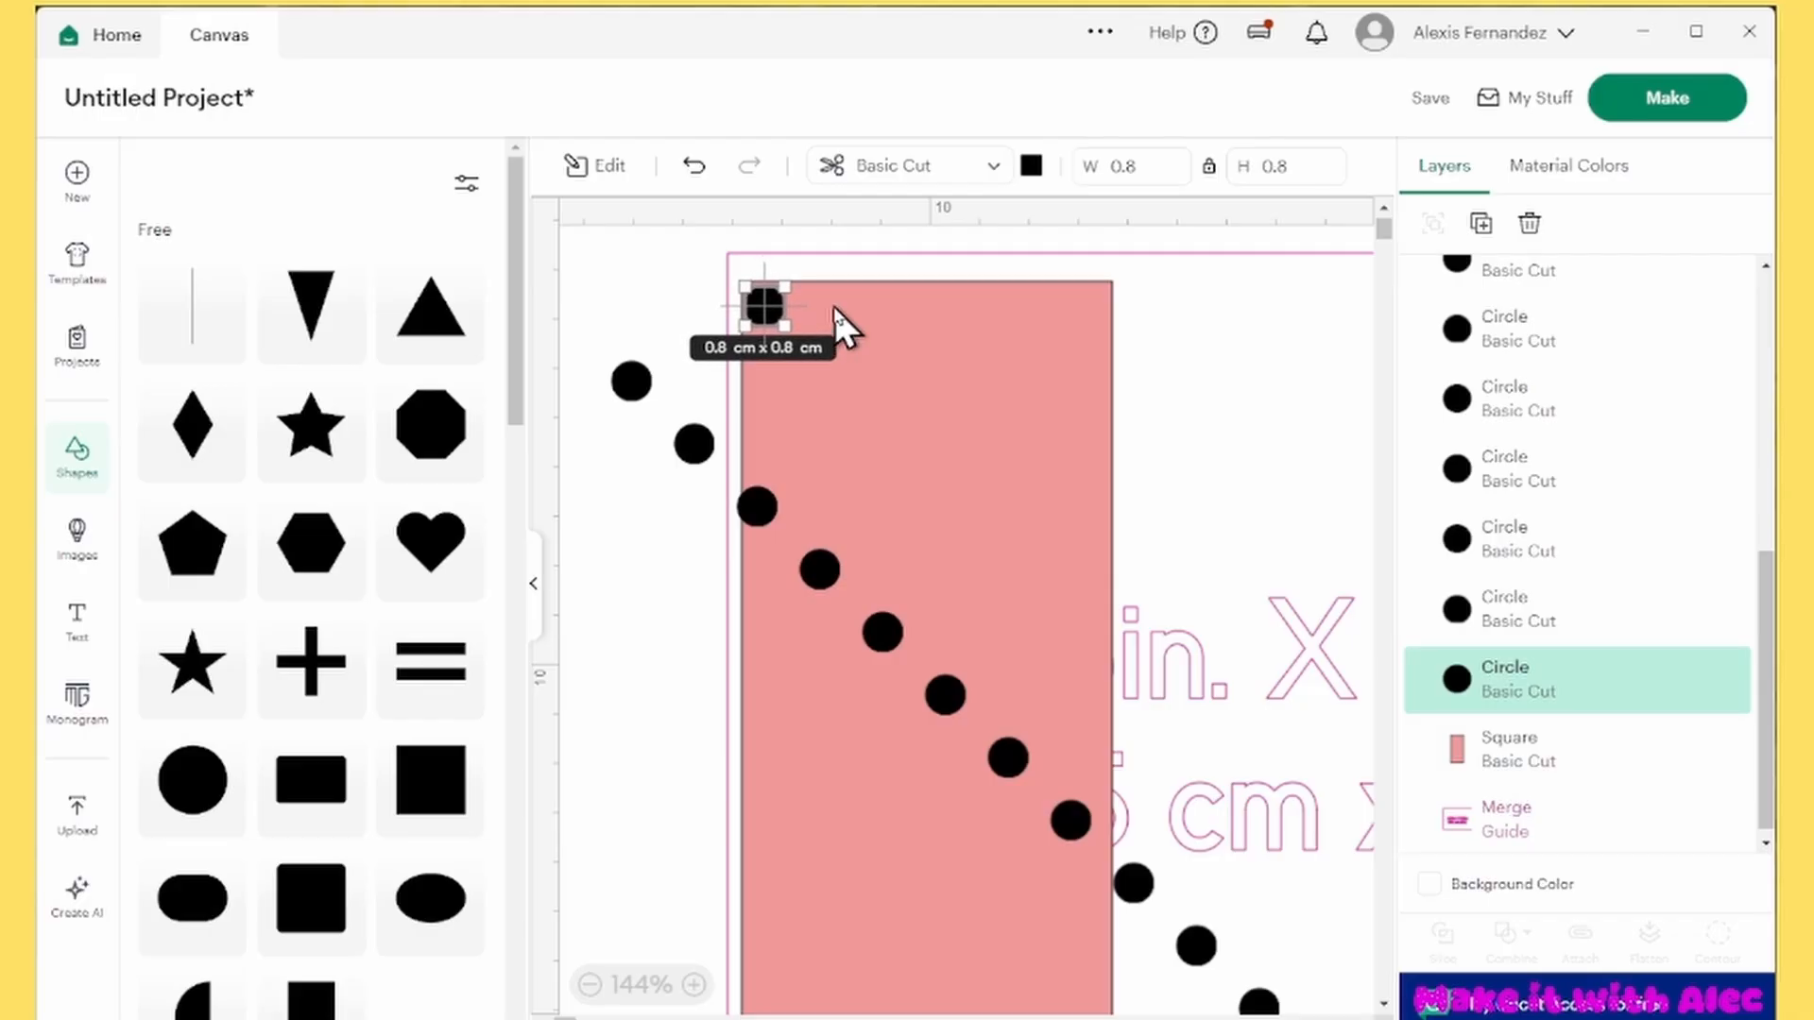
key("Down")
key("Down")
key("Down")
key("Right")
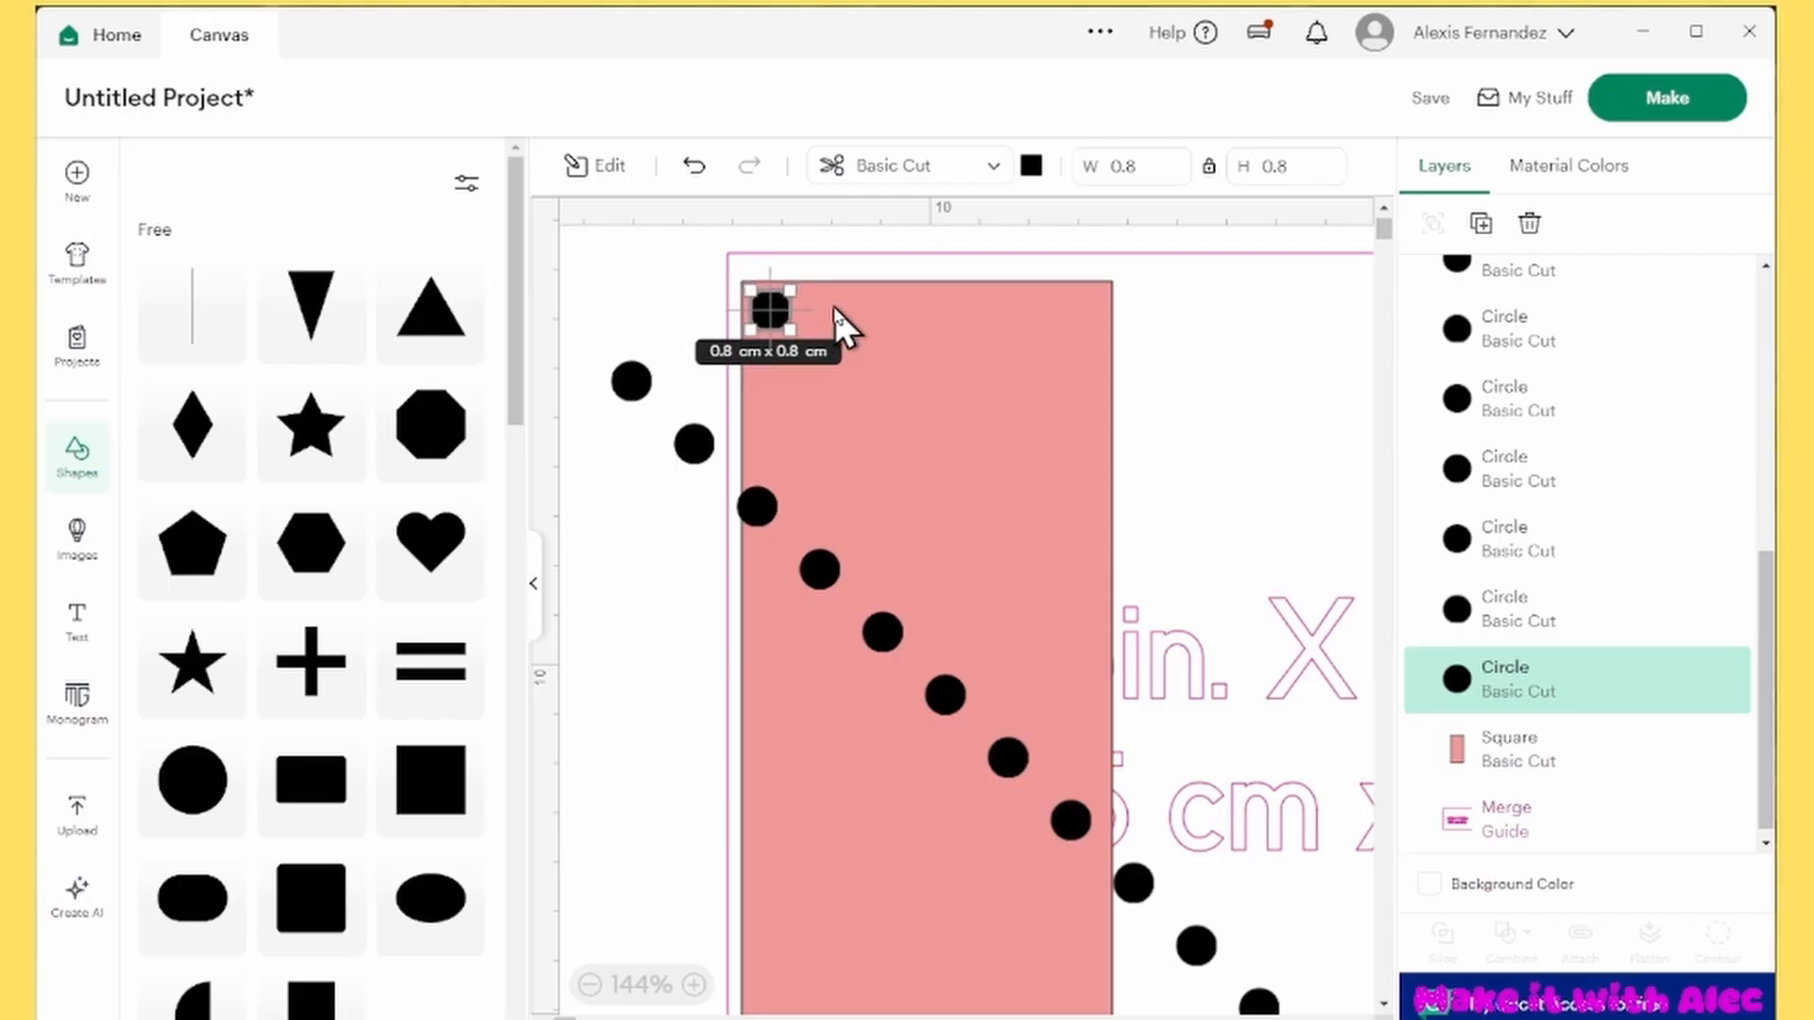
key("Down")
Move the last circle to the red rectangle's lower-left corner, vertically in line with the upper-left circle
left_click(631, 380)
scroll(855, 453, "down", 6)
scroll(820, 563, "up", 2)
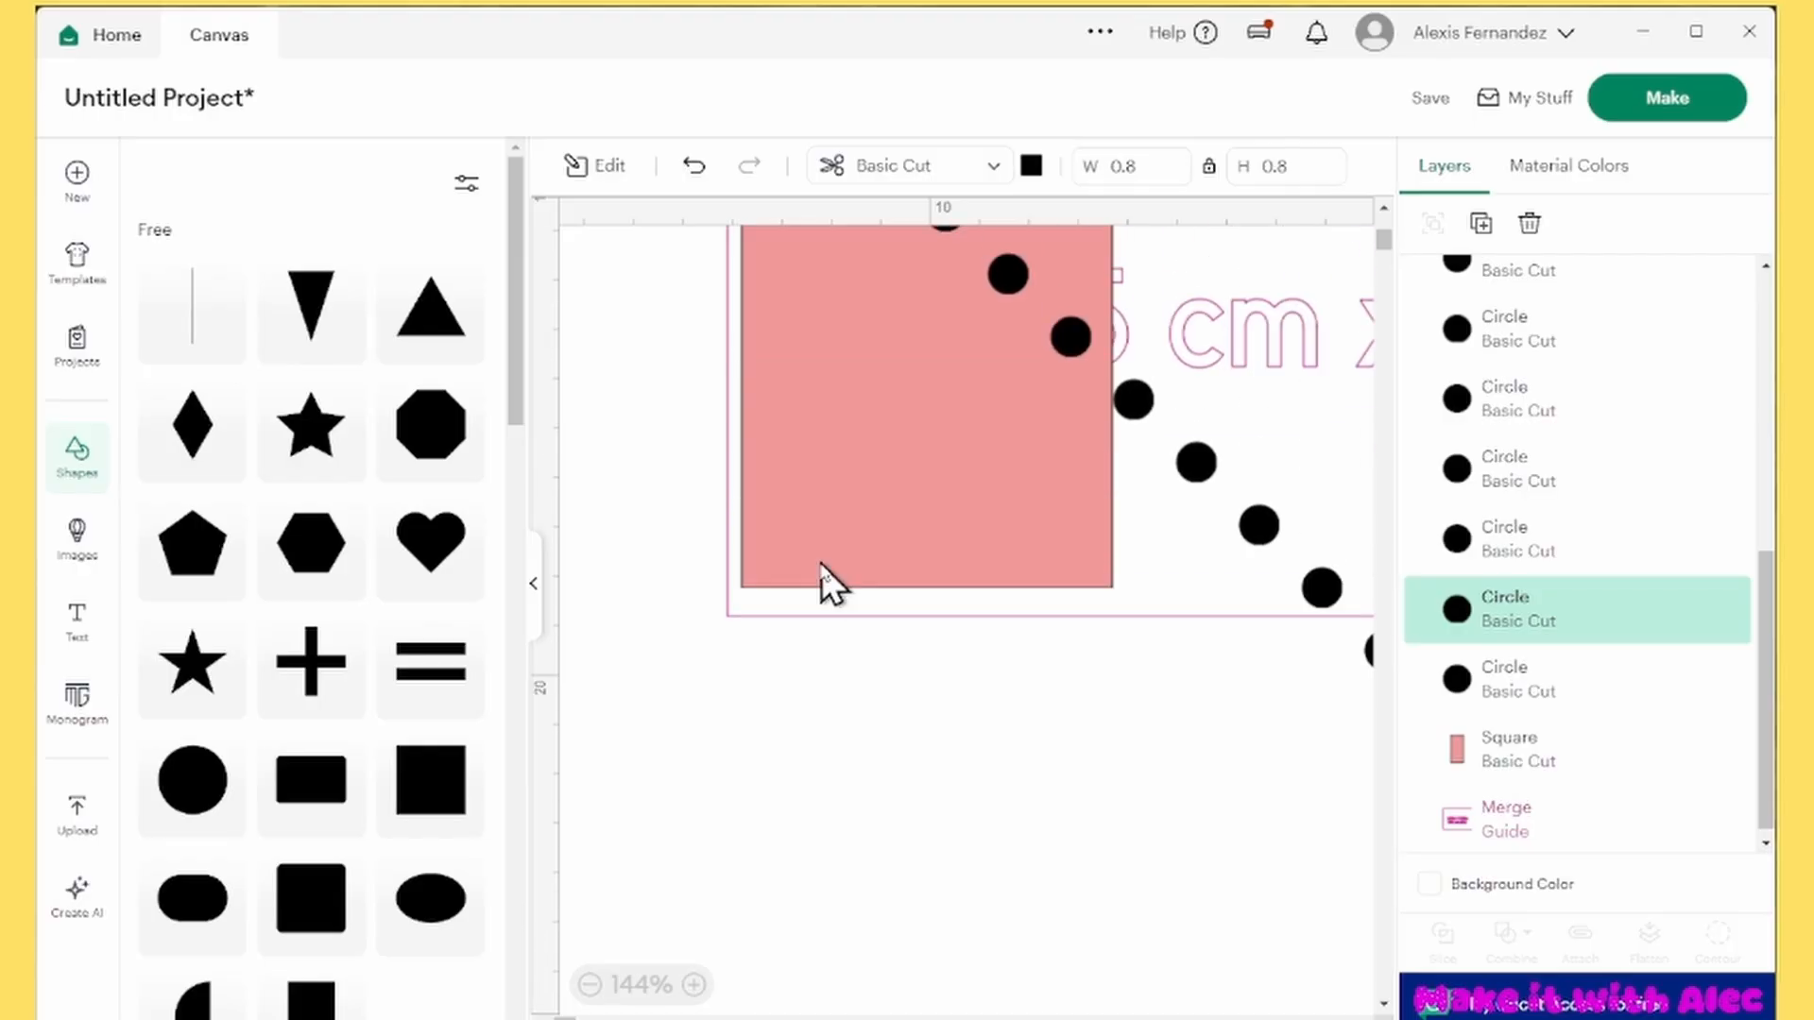
scroll(820, 563, "down", 2)
scroll(820, 563, "up", 2)
left_click_drag(1202, 883, 777, 777)
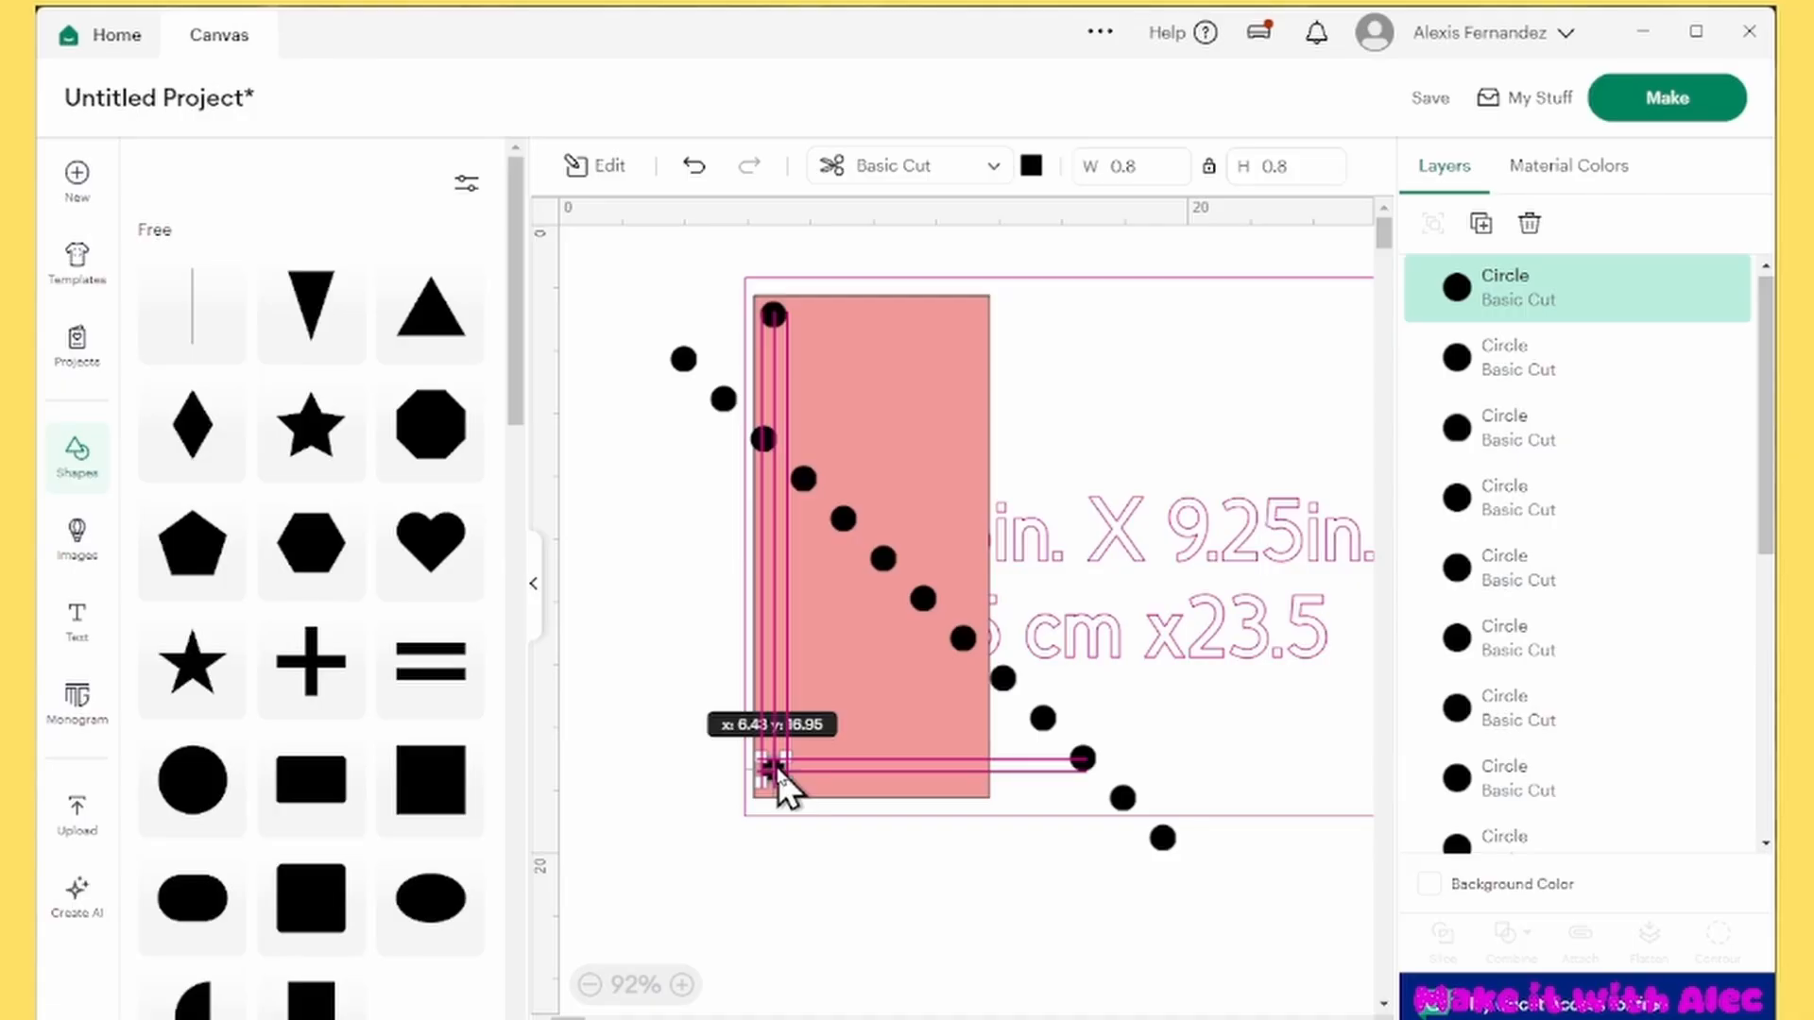
left_click_drag(777, 774, 777, 765)
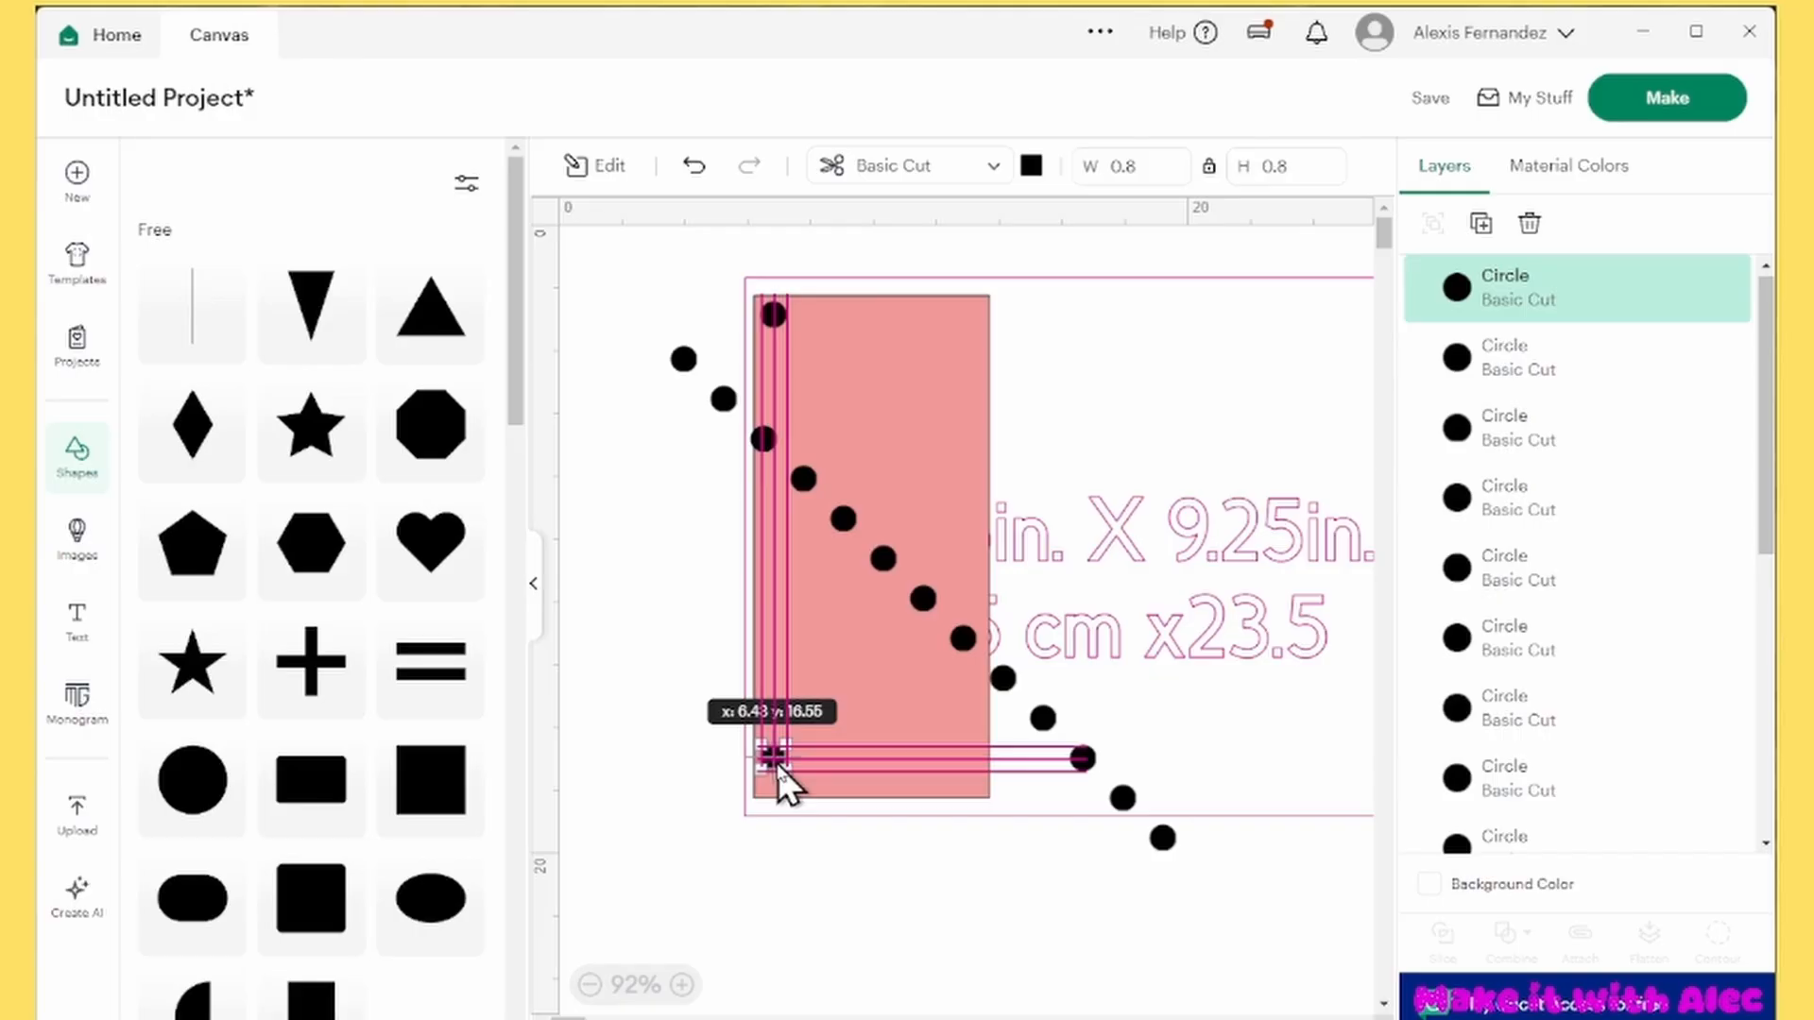
left_click_drag(778, 765, 777, 764)
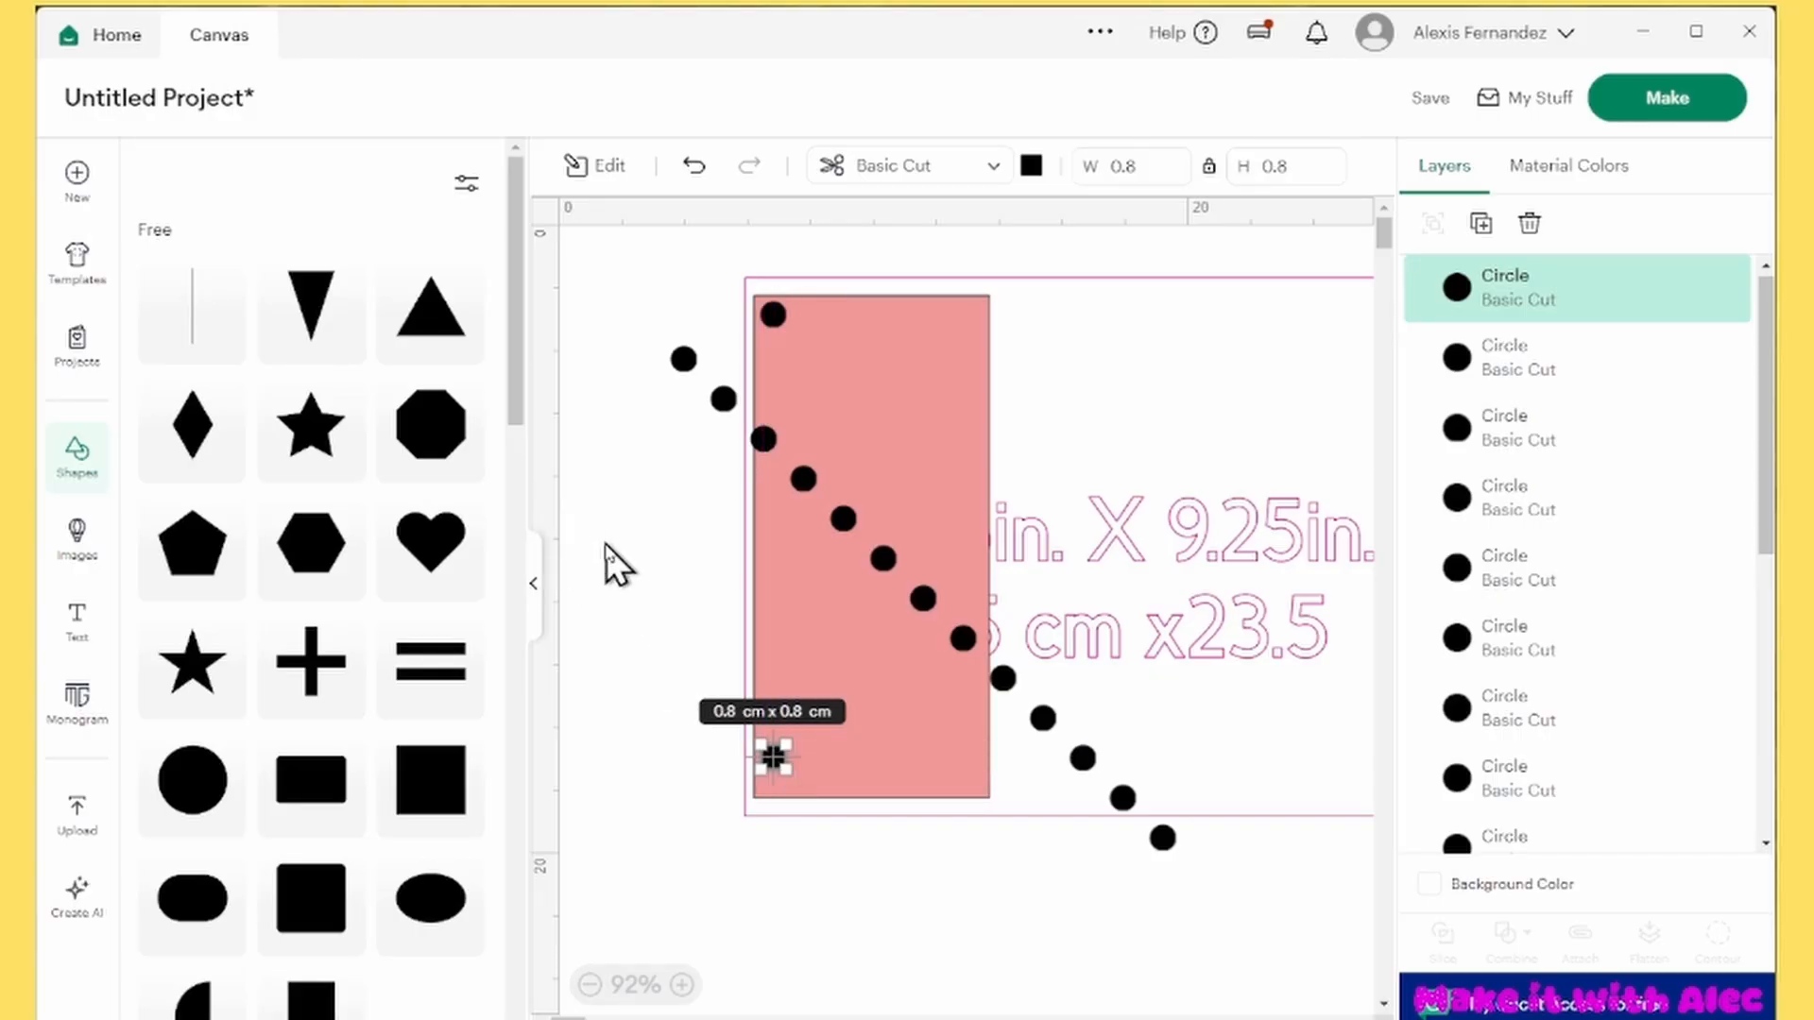
Select all the circles and center them horizontally into one vertical column
left_click(774, 321)
left_click(773, 750)
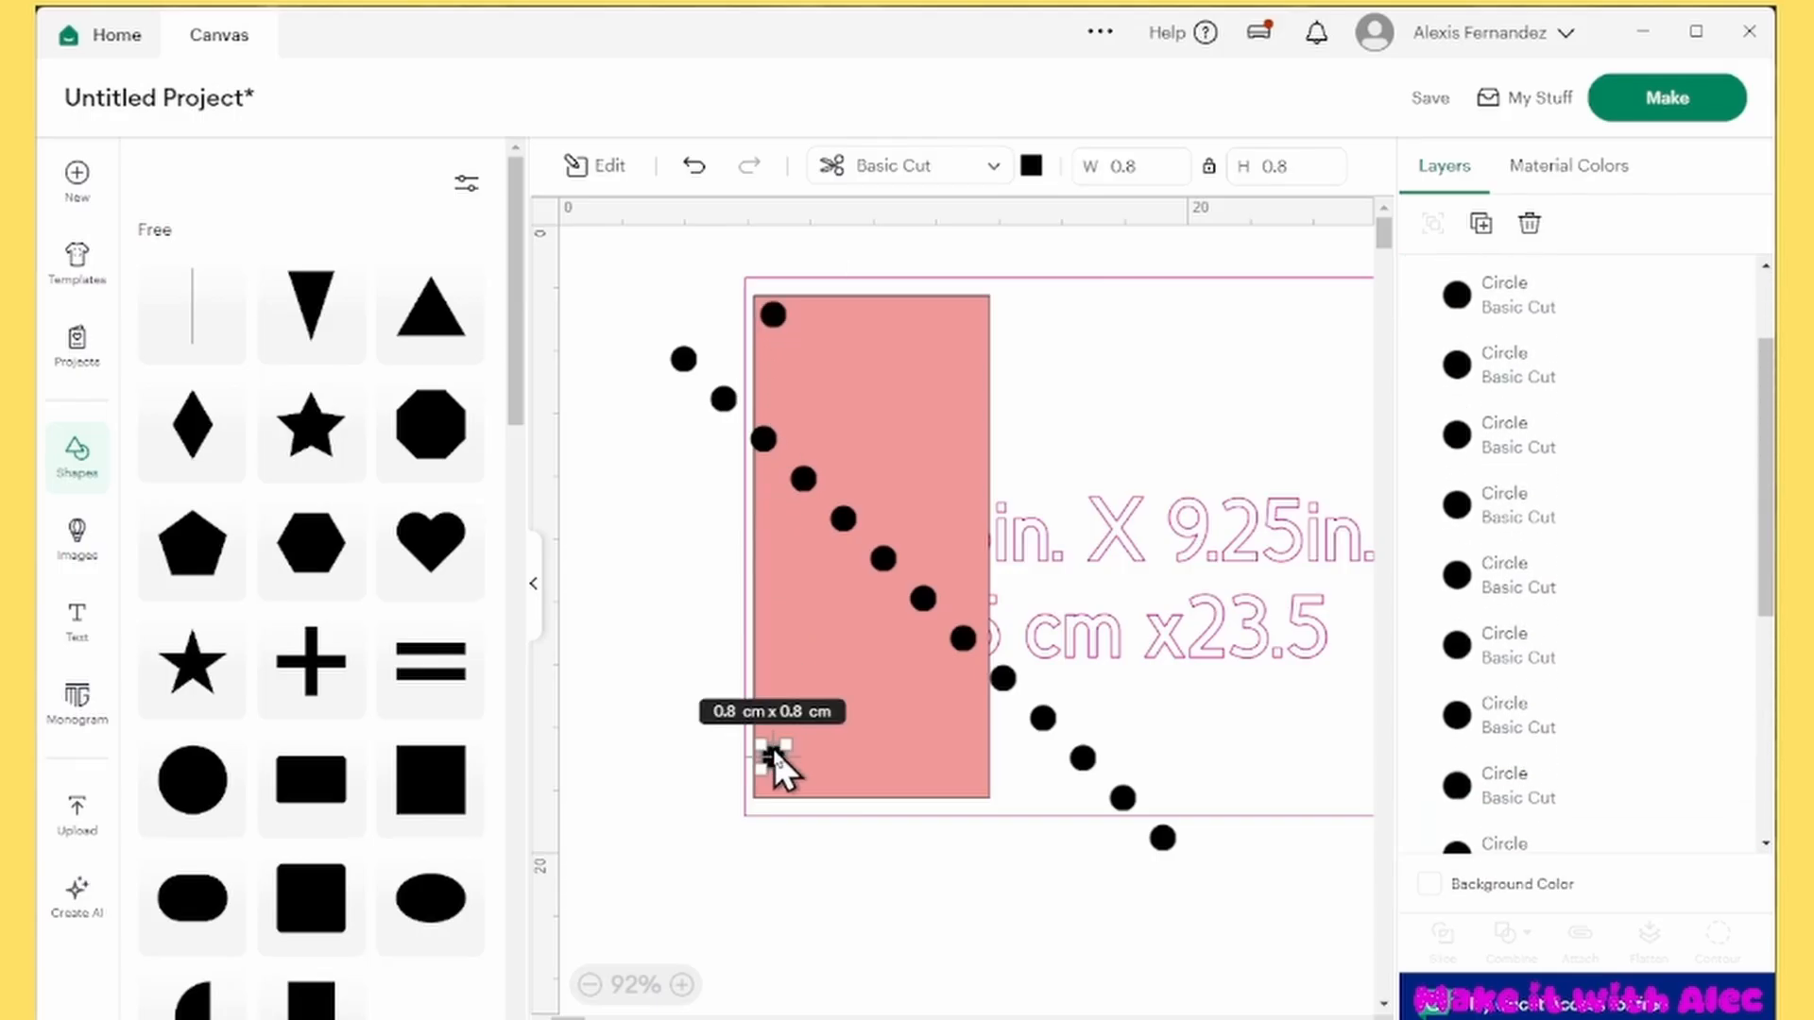
left_click(629, 559)
left_click(1560, 295)
left_click(1563, 363, "ctrl")
left_click(1554, 432, "ctrl")
left_click(1542, 512, "ctrl")
left_click(1552, 640, "ctrl")
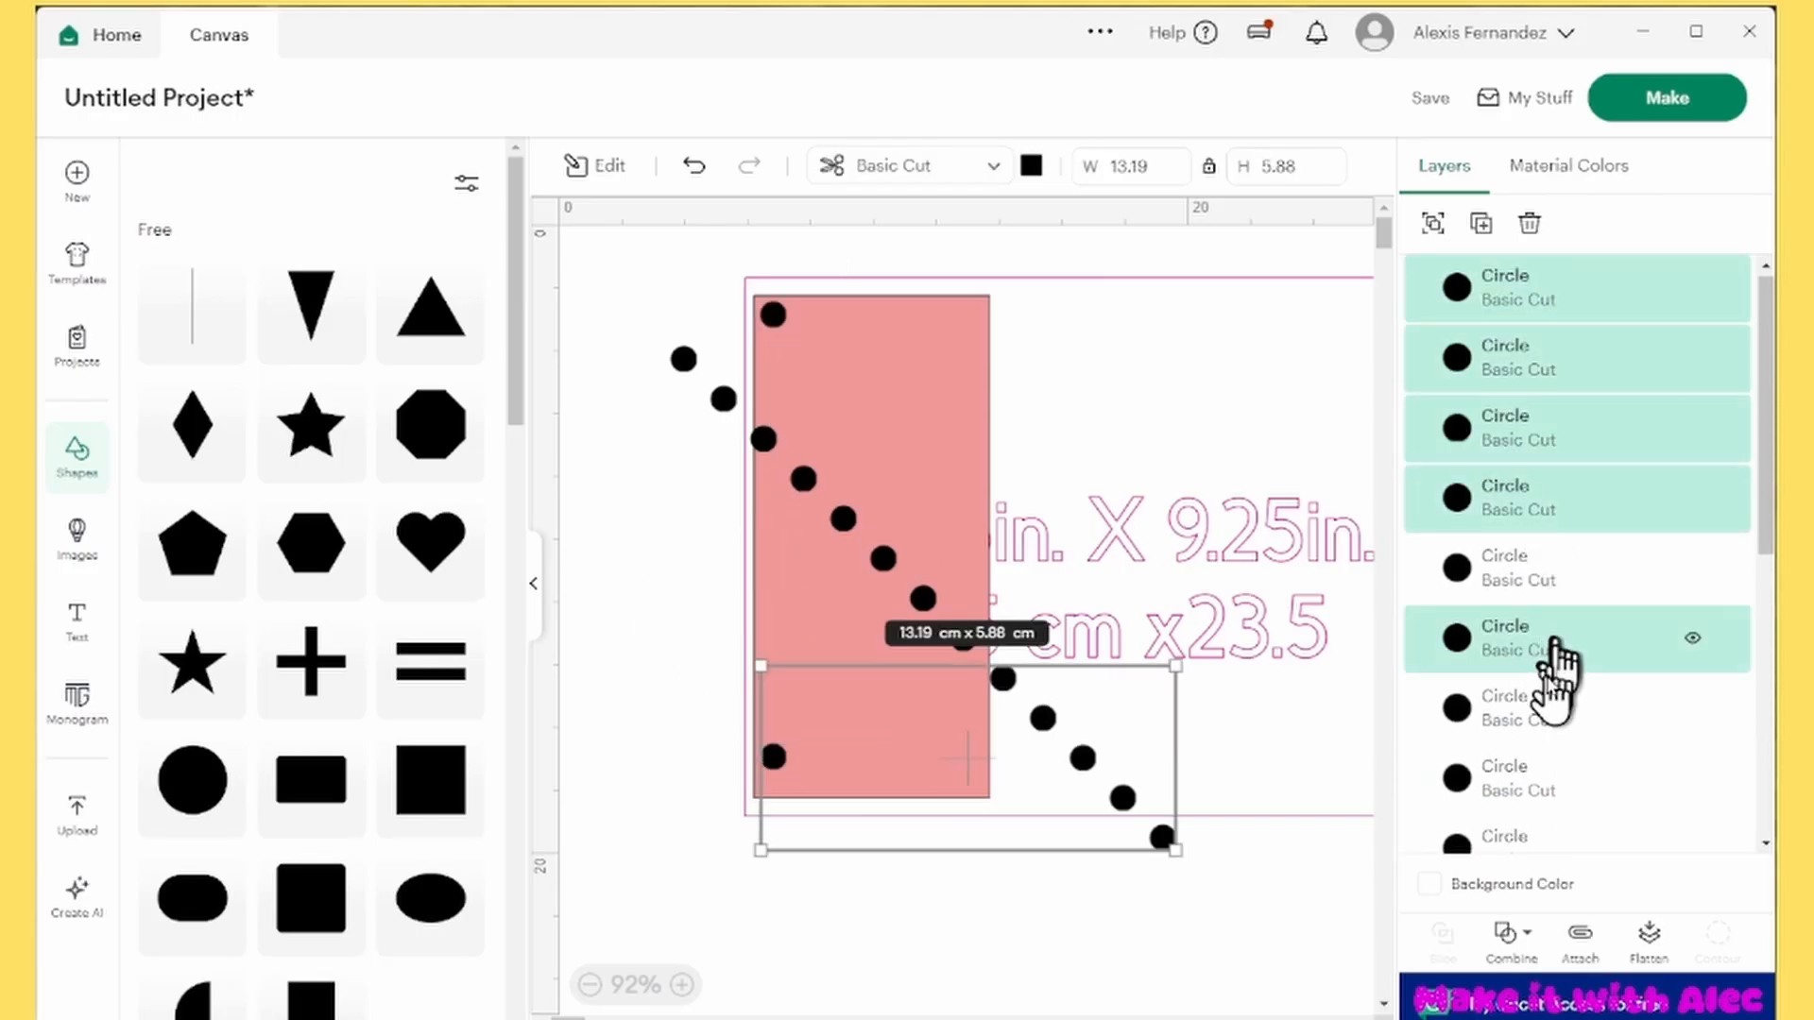
left_click(1544, 559, "ctrl")
scroll(1545, 616, "down", 1)
left_click(1545, 601, "ctrl")
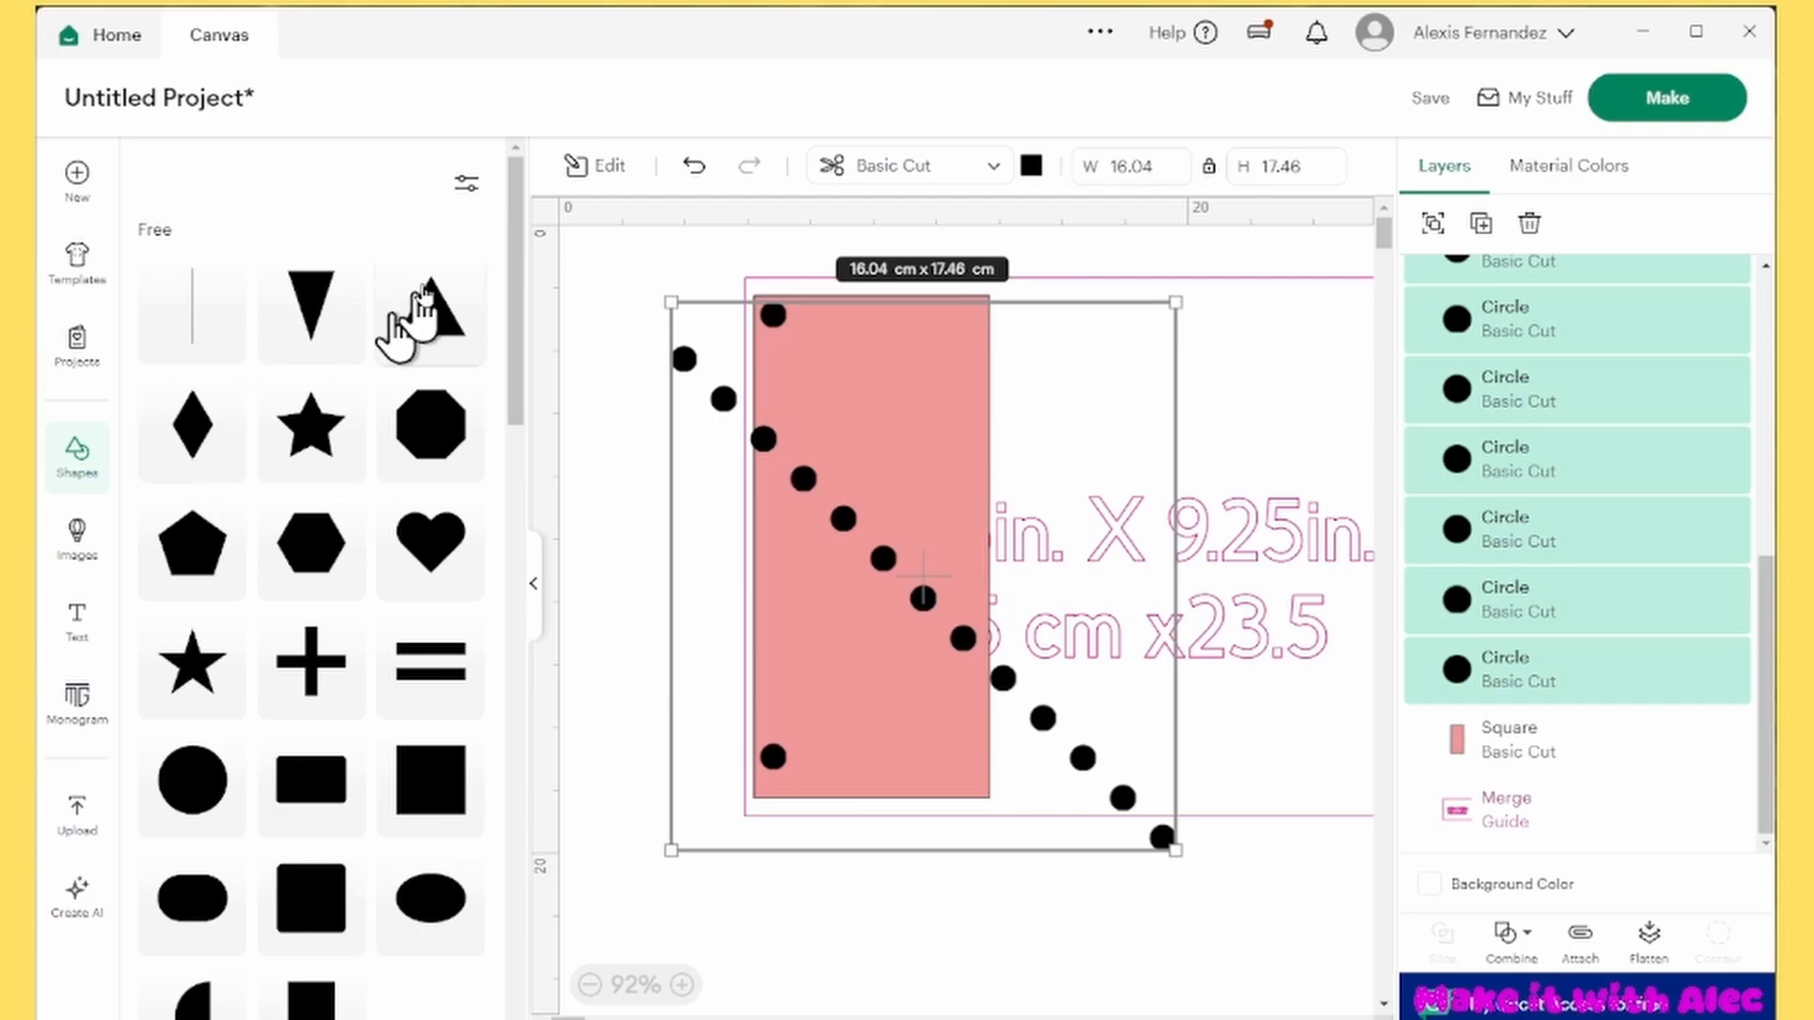
left_click(597, 170)
left_click(238, 379)
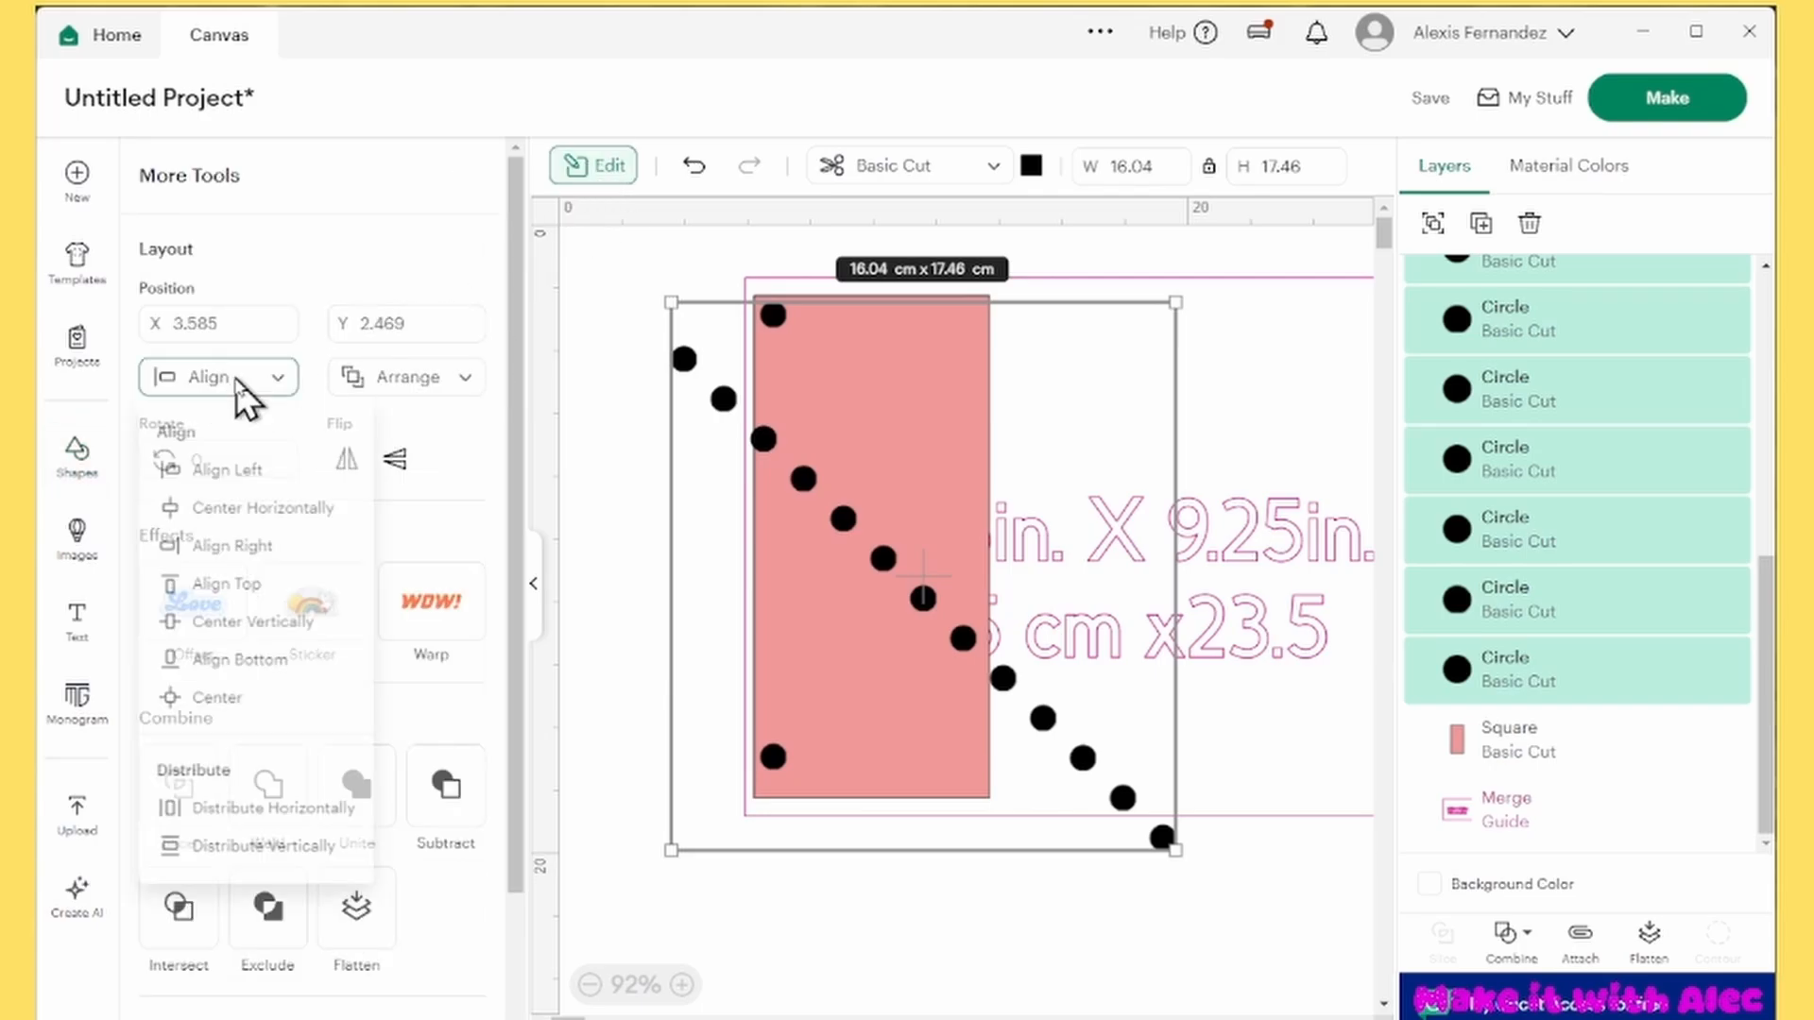
left_click(274, 519)
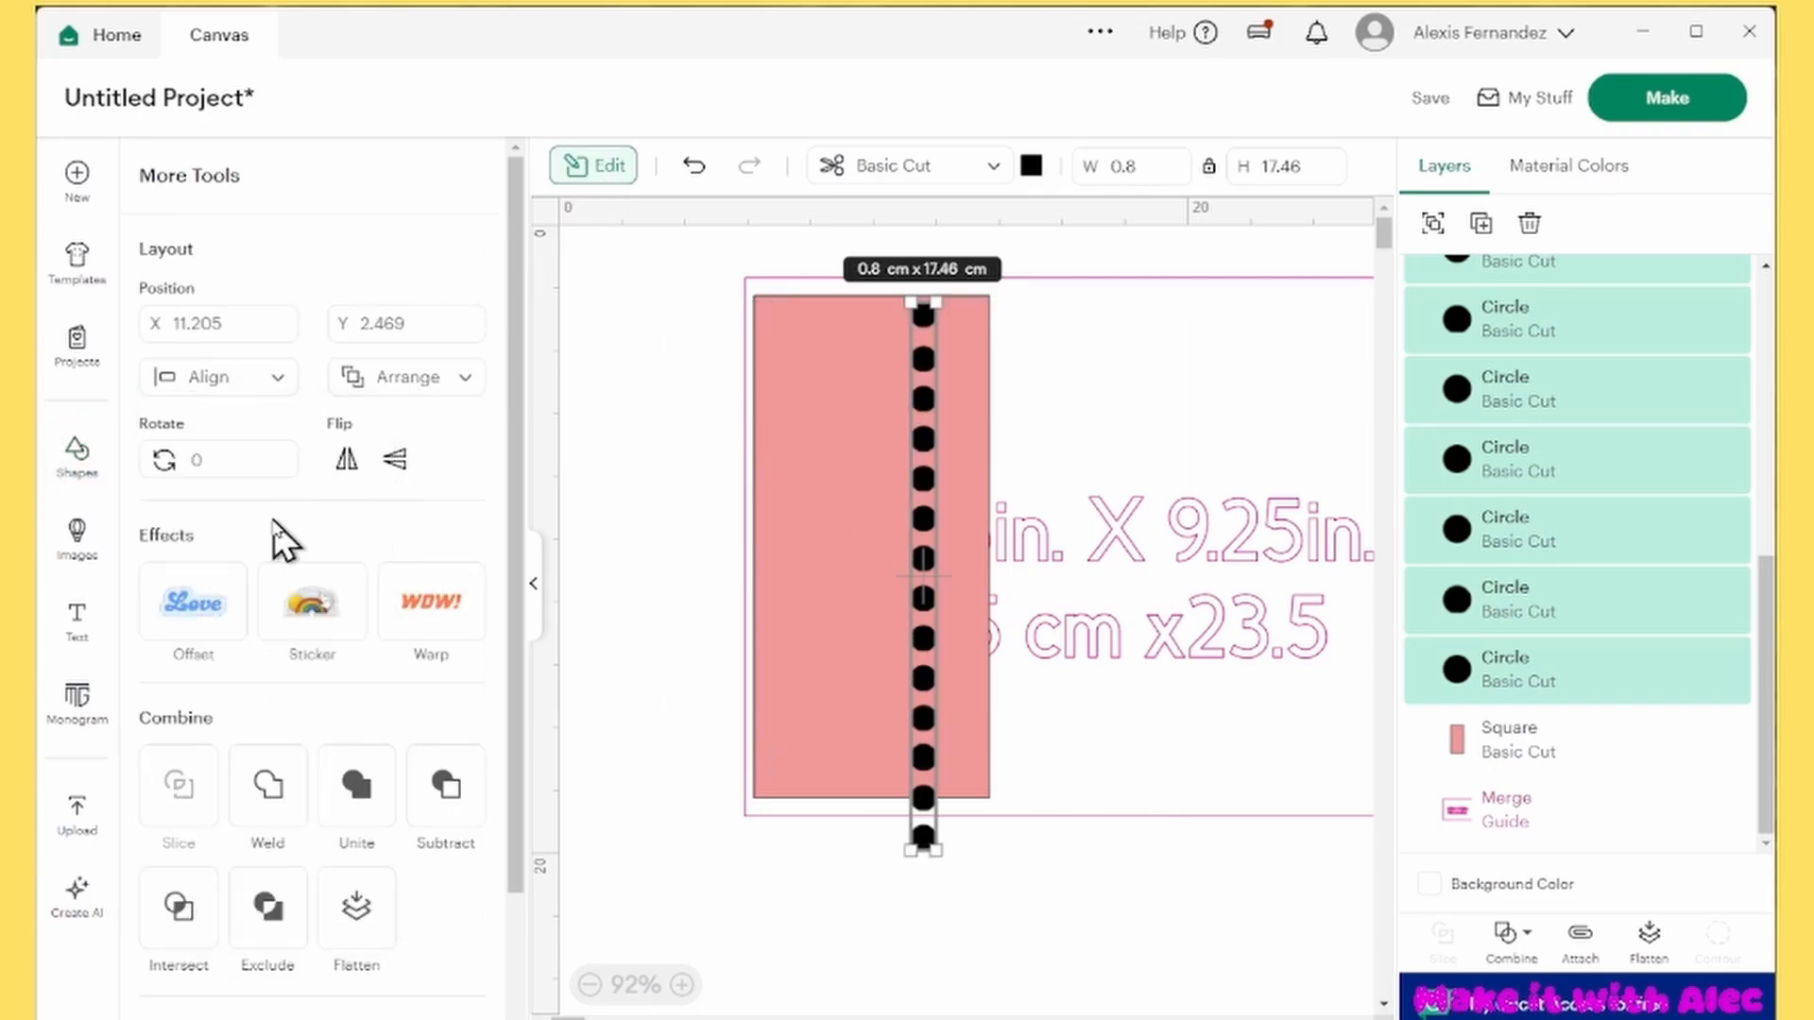
left_click(1058, 918)
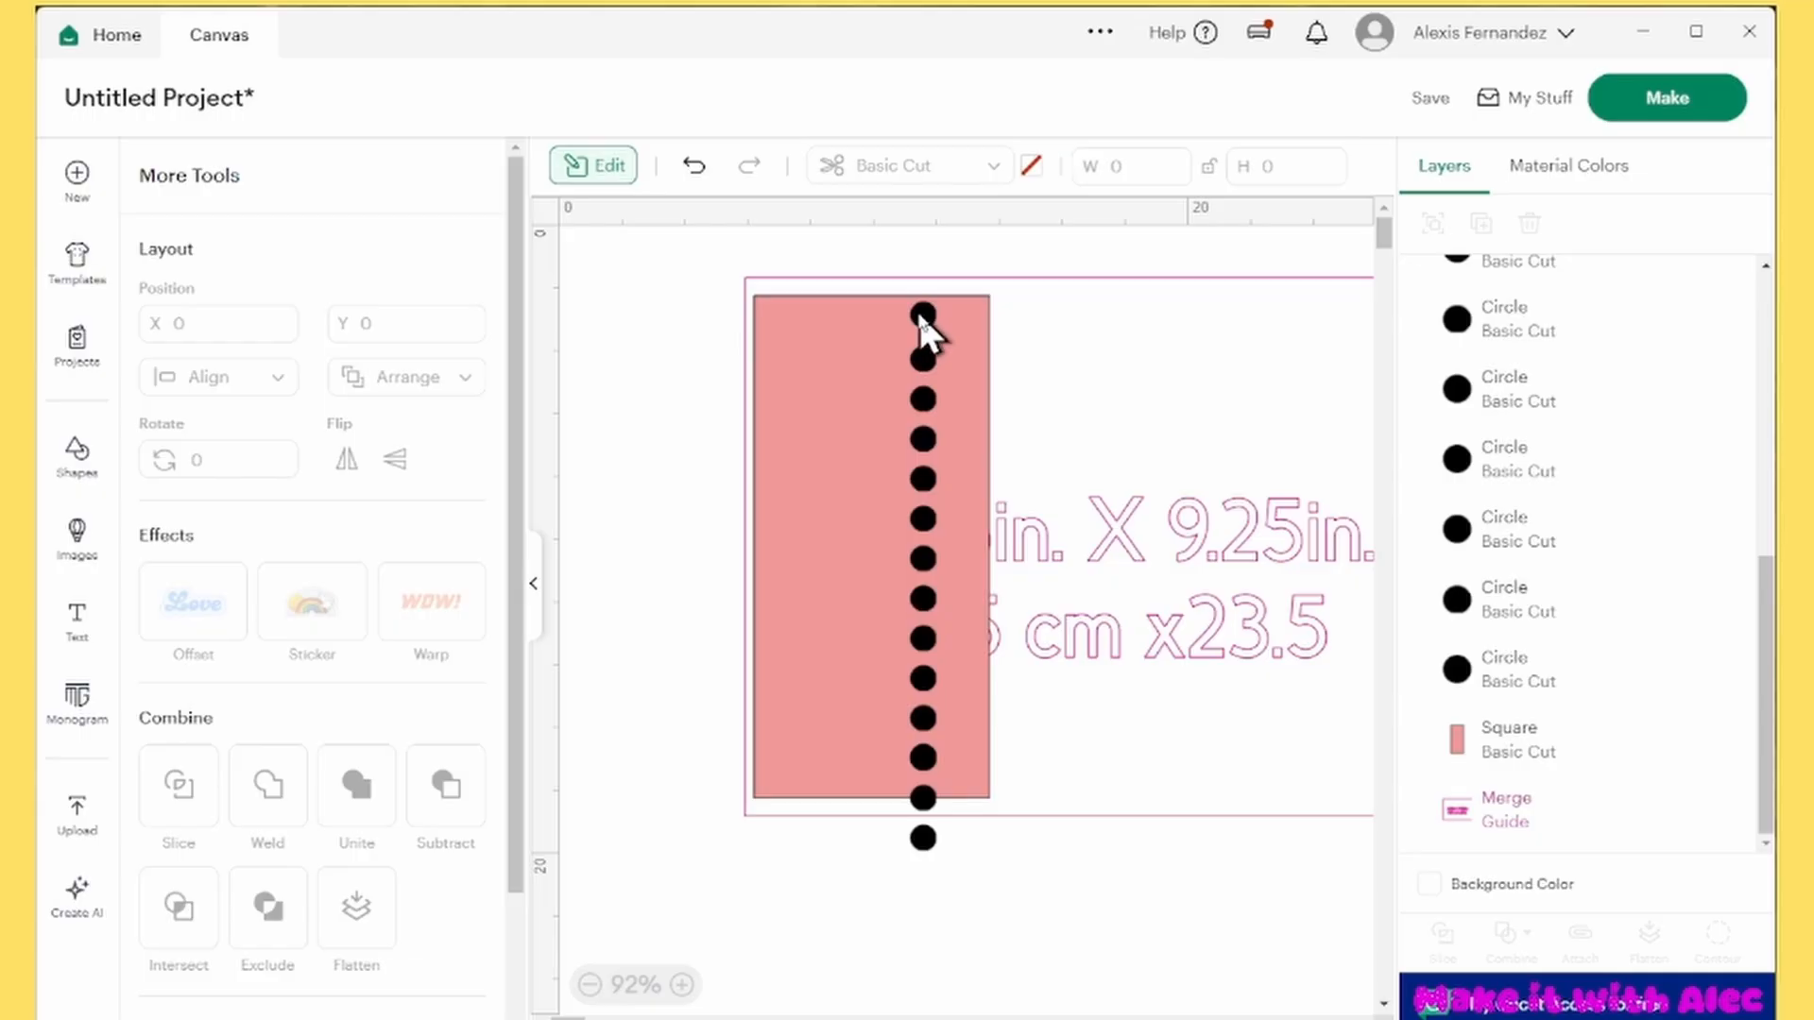
Select the two lowest circles and move them up into the column inside the red rectangle
left_click(923, 838)
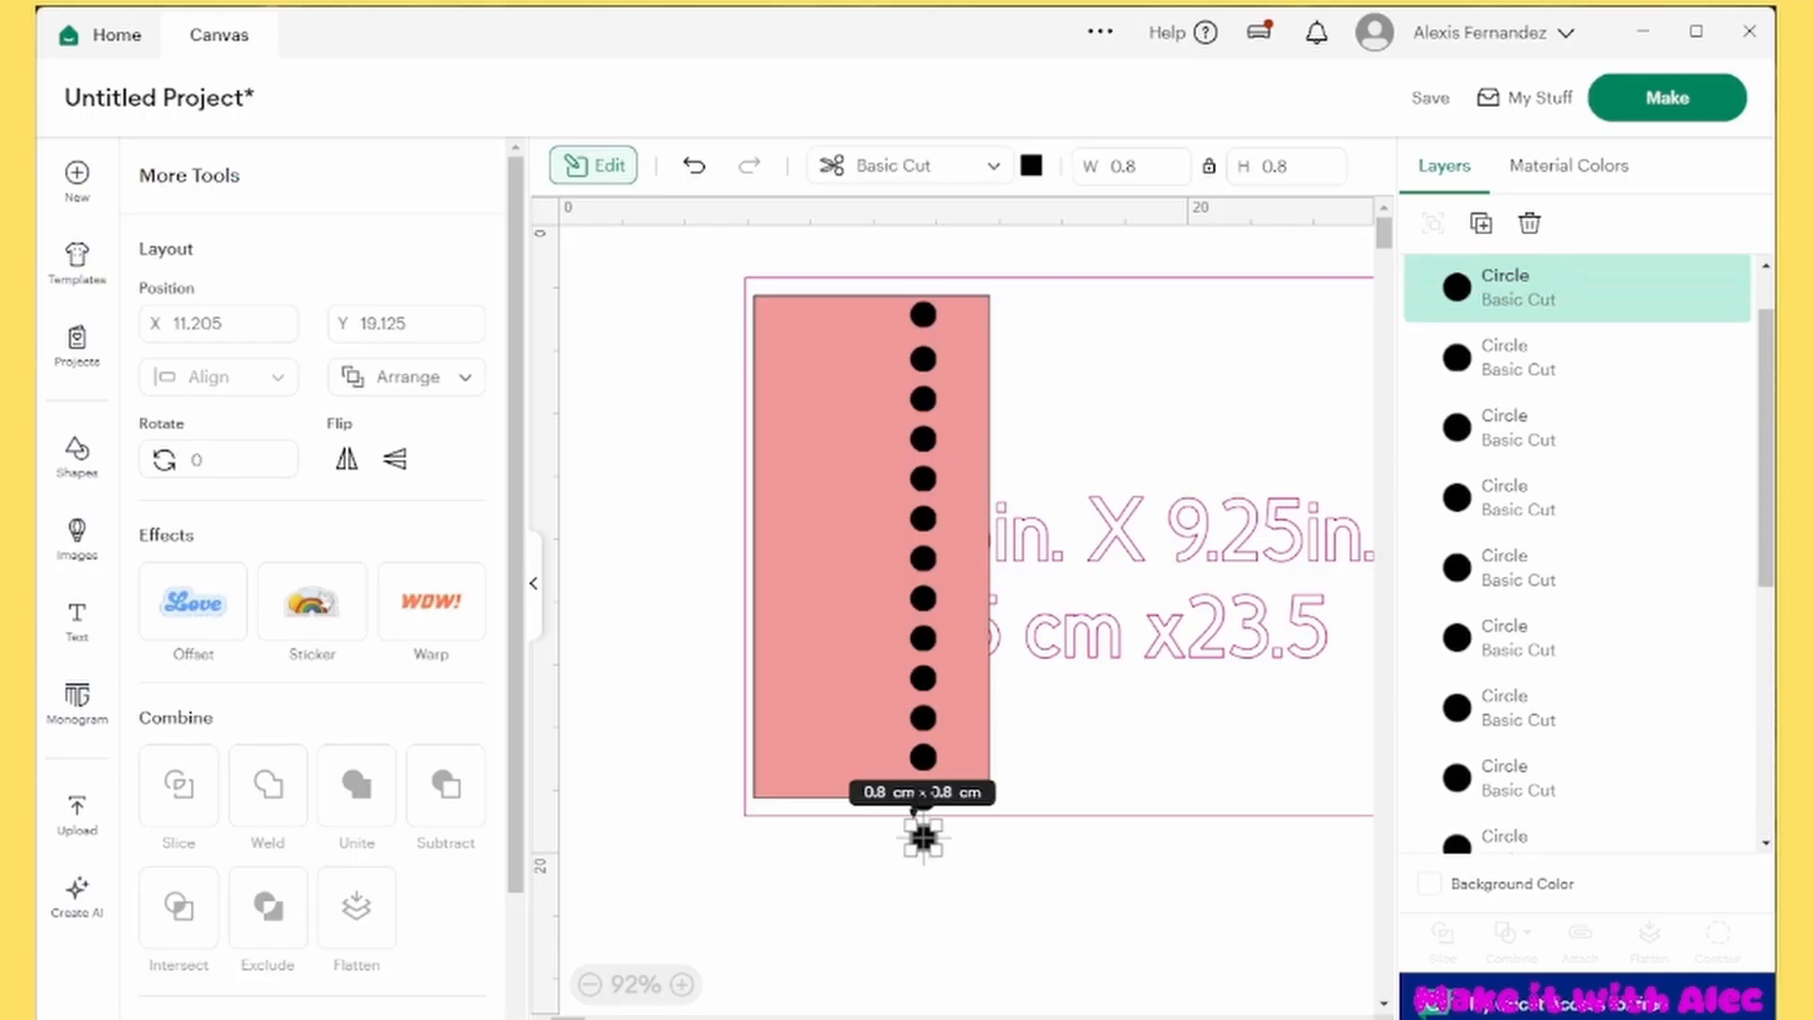
left_click(1502, 364, "shift")
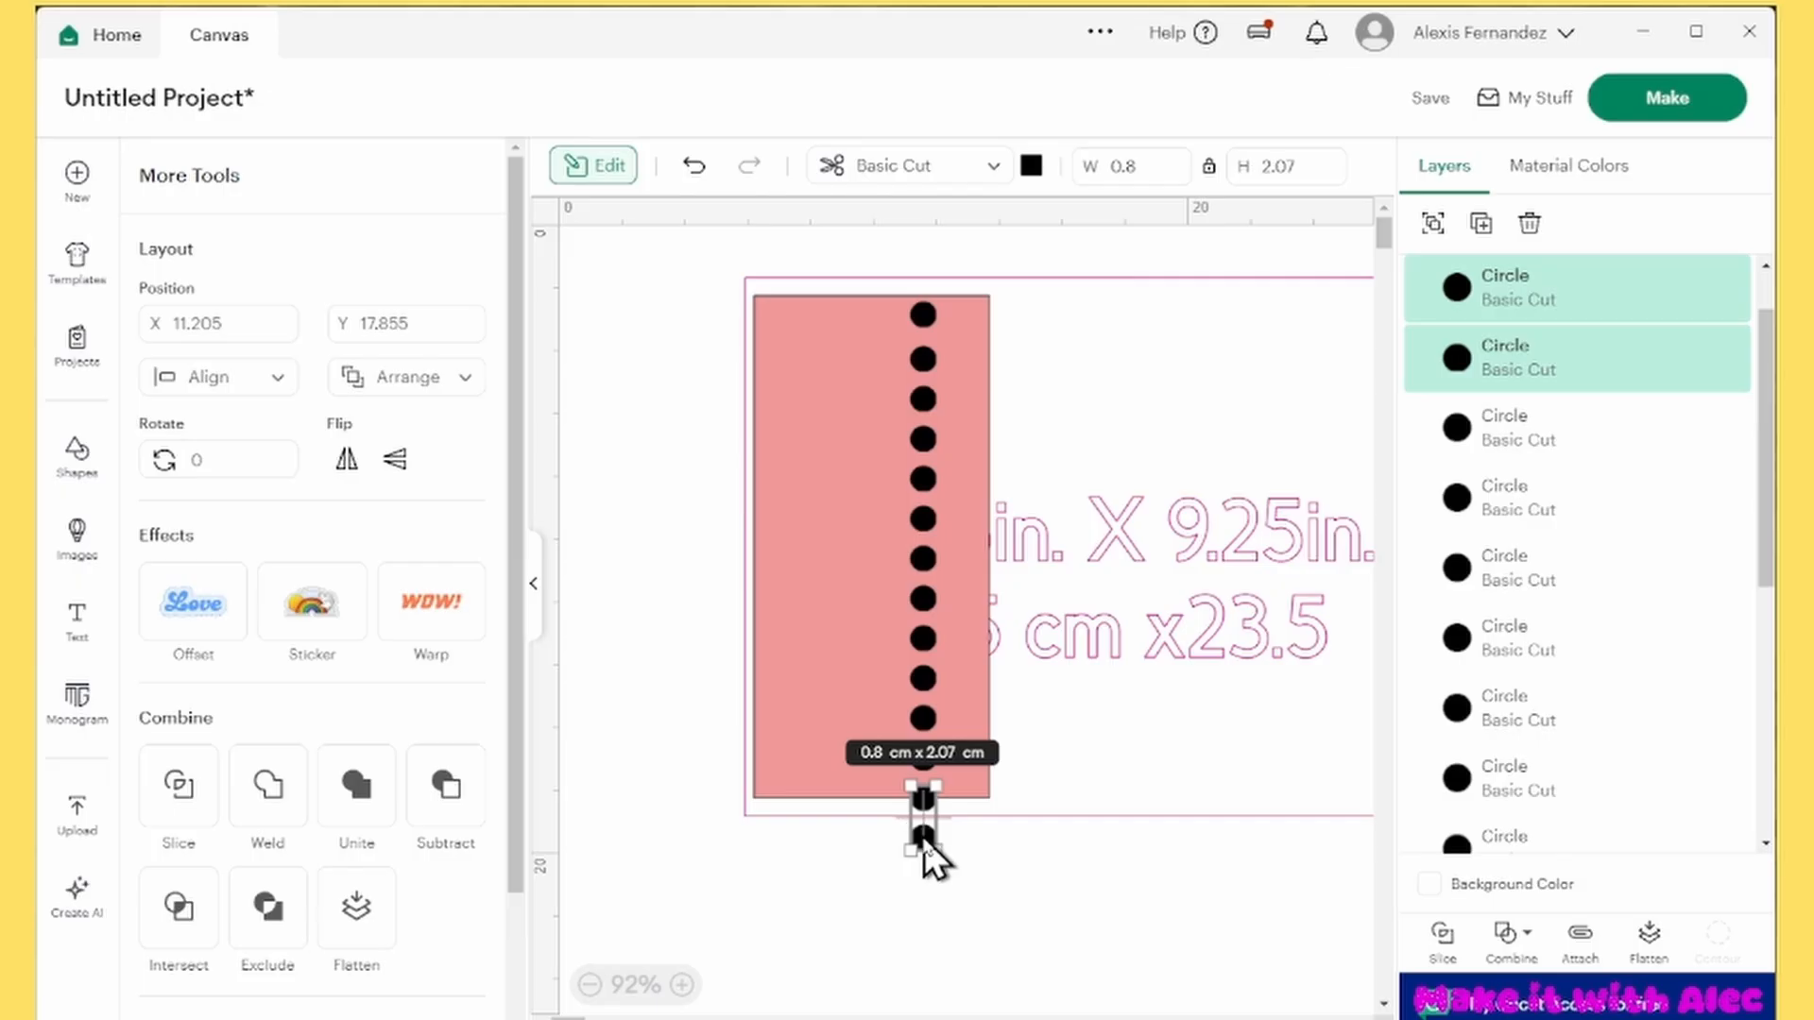
left_click_drag(924, 837, 924, 711)
Select all the circles without the rectangle and guide, distribute them vertically and center them horizontally
left_click(938, 921)
left_click_drag(936, 919, 907, 467)
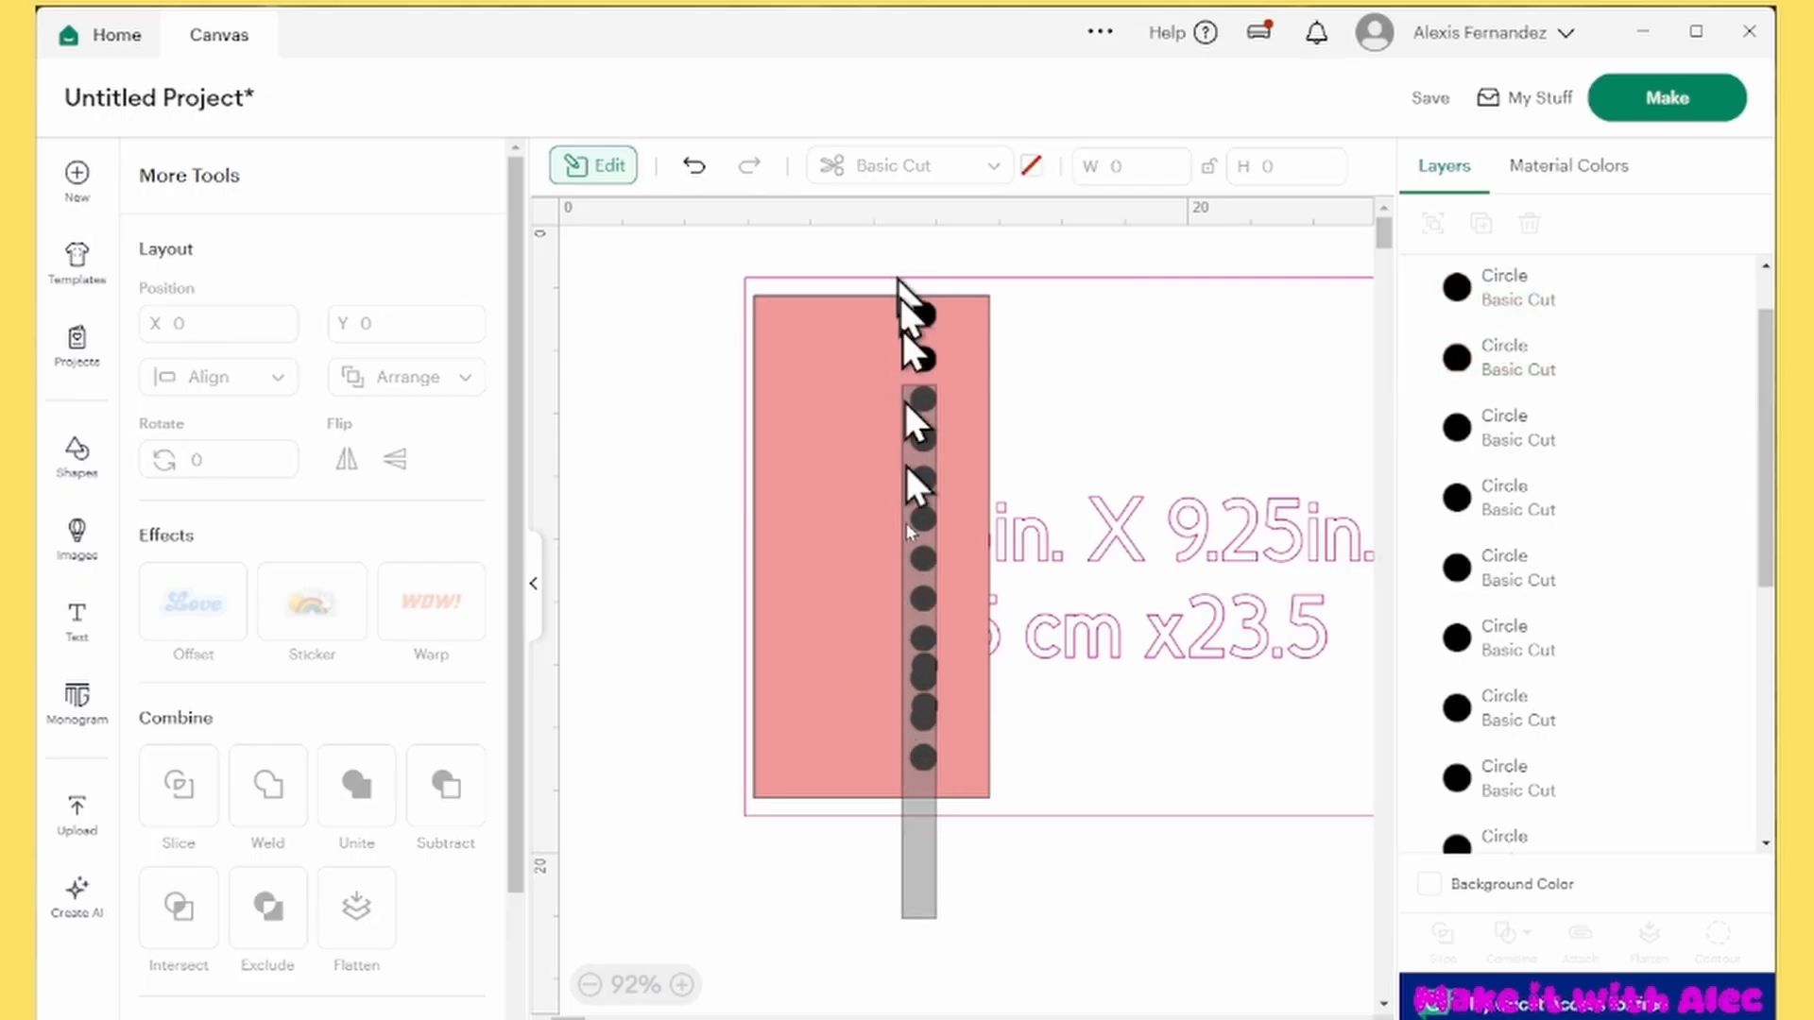
left_click_drag(905, 400, 882, 230)
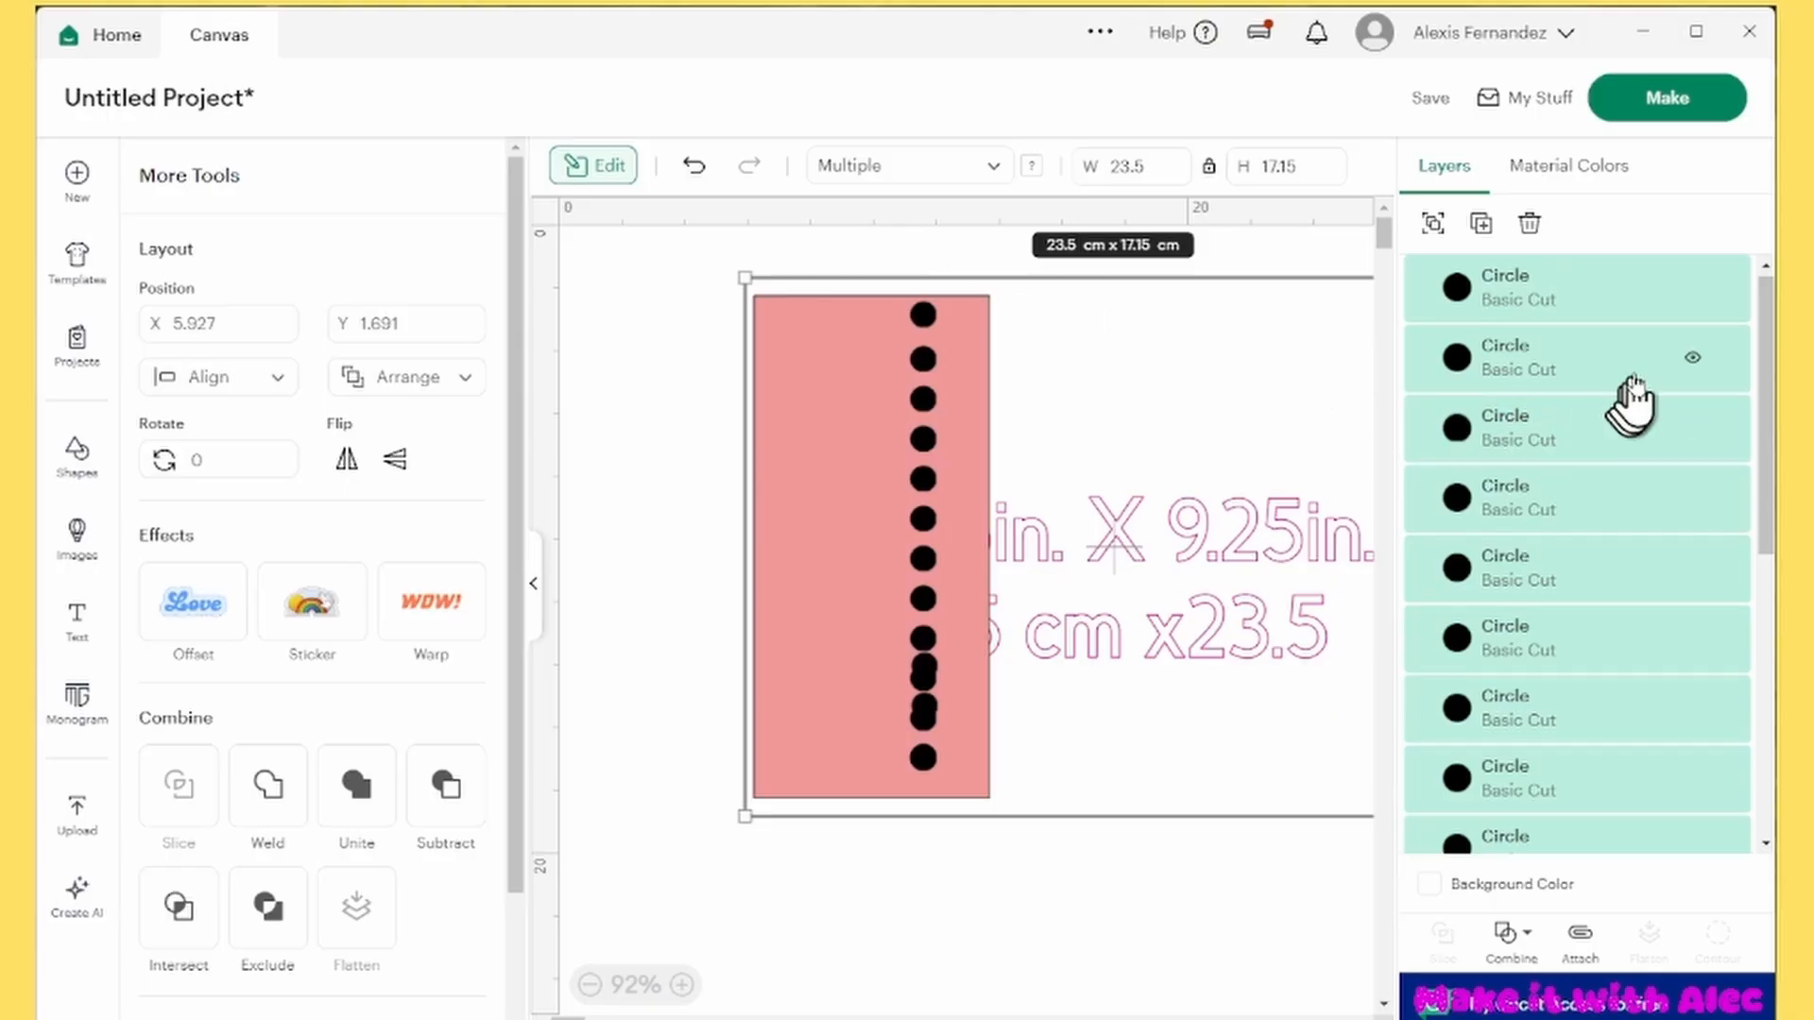
scroll(1632, 402, "down", 5)
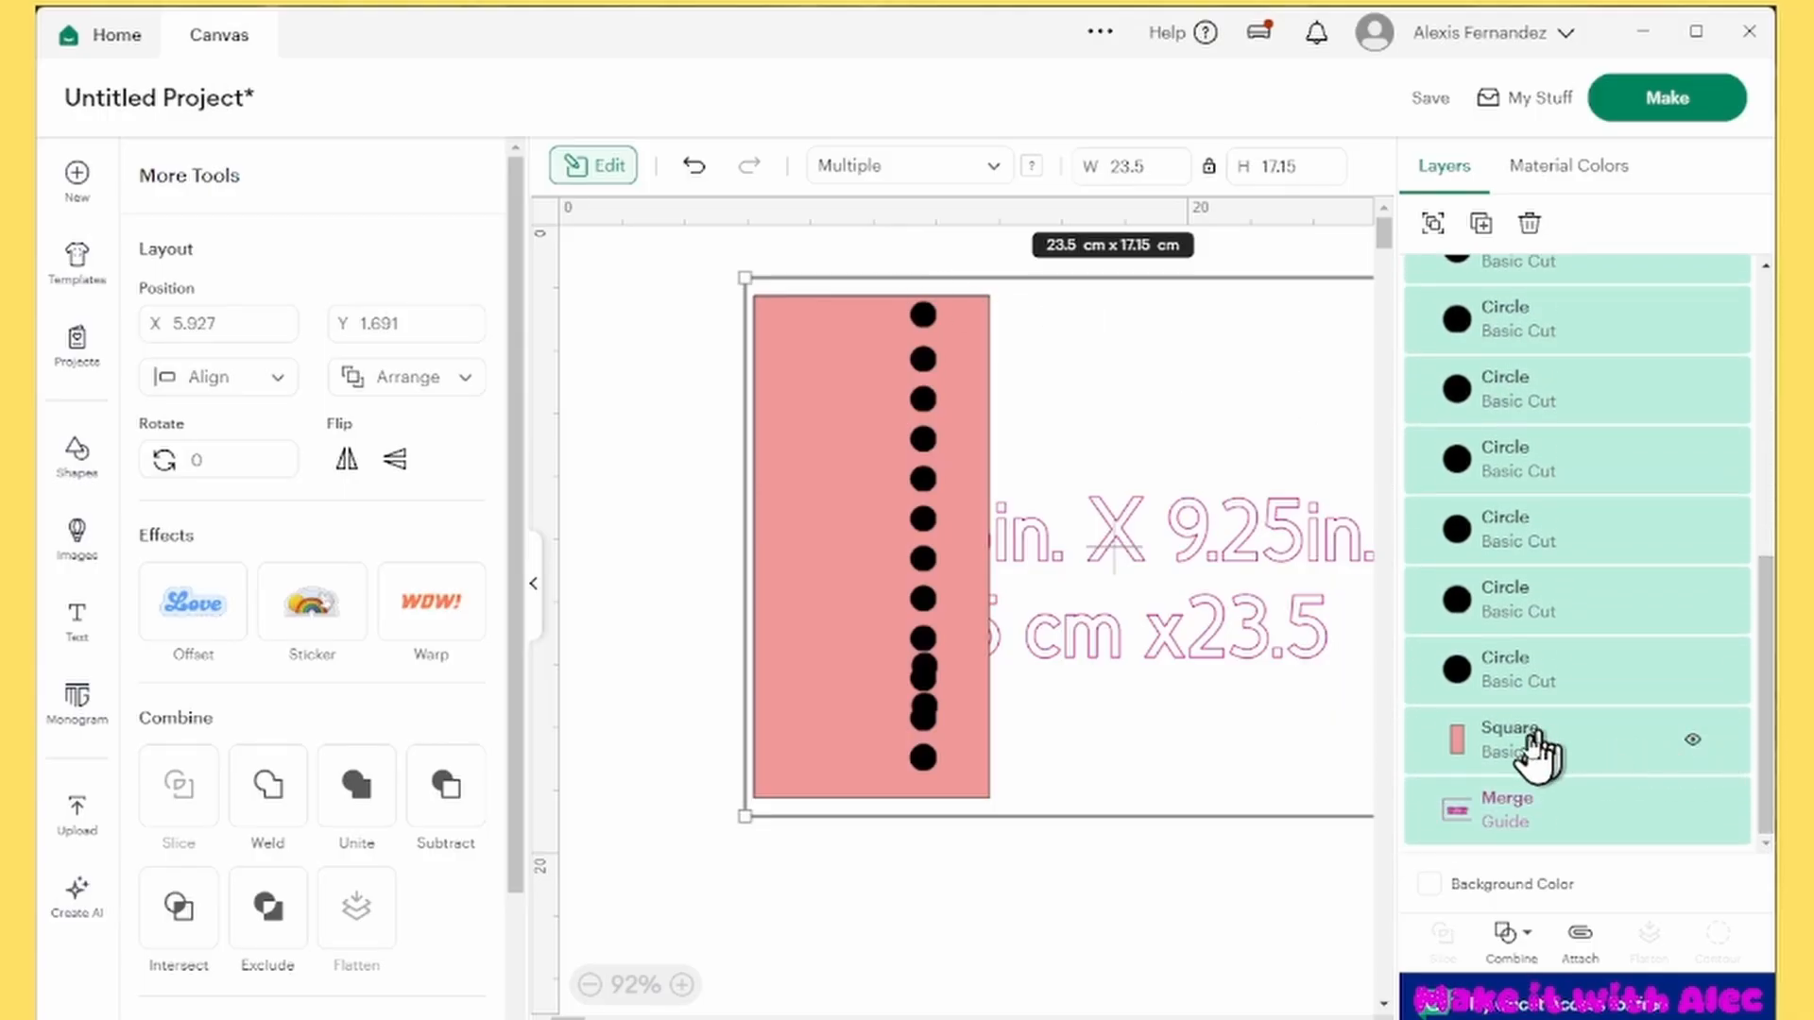
left_click(1543, 751, "shift")
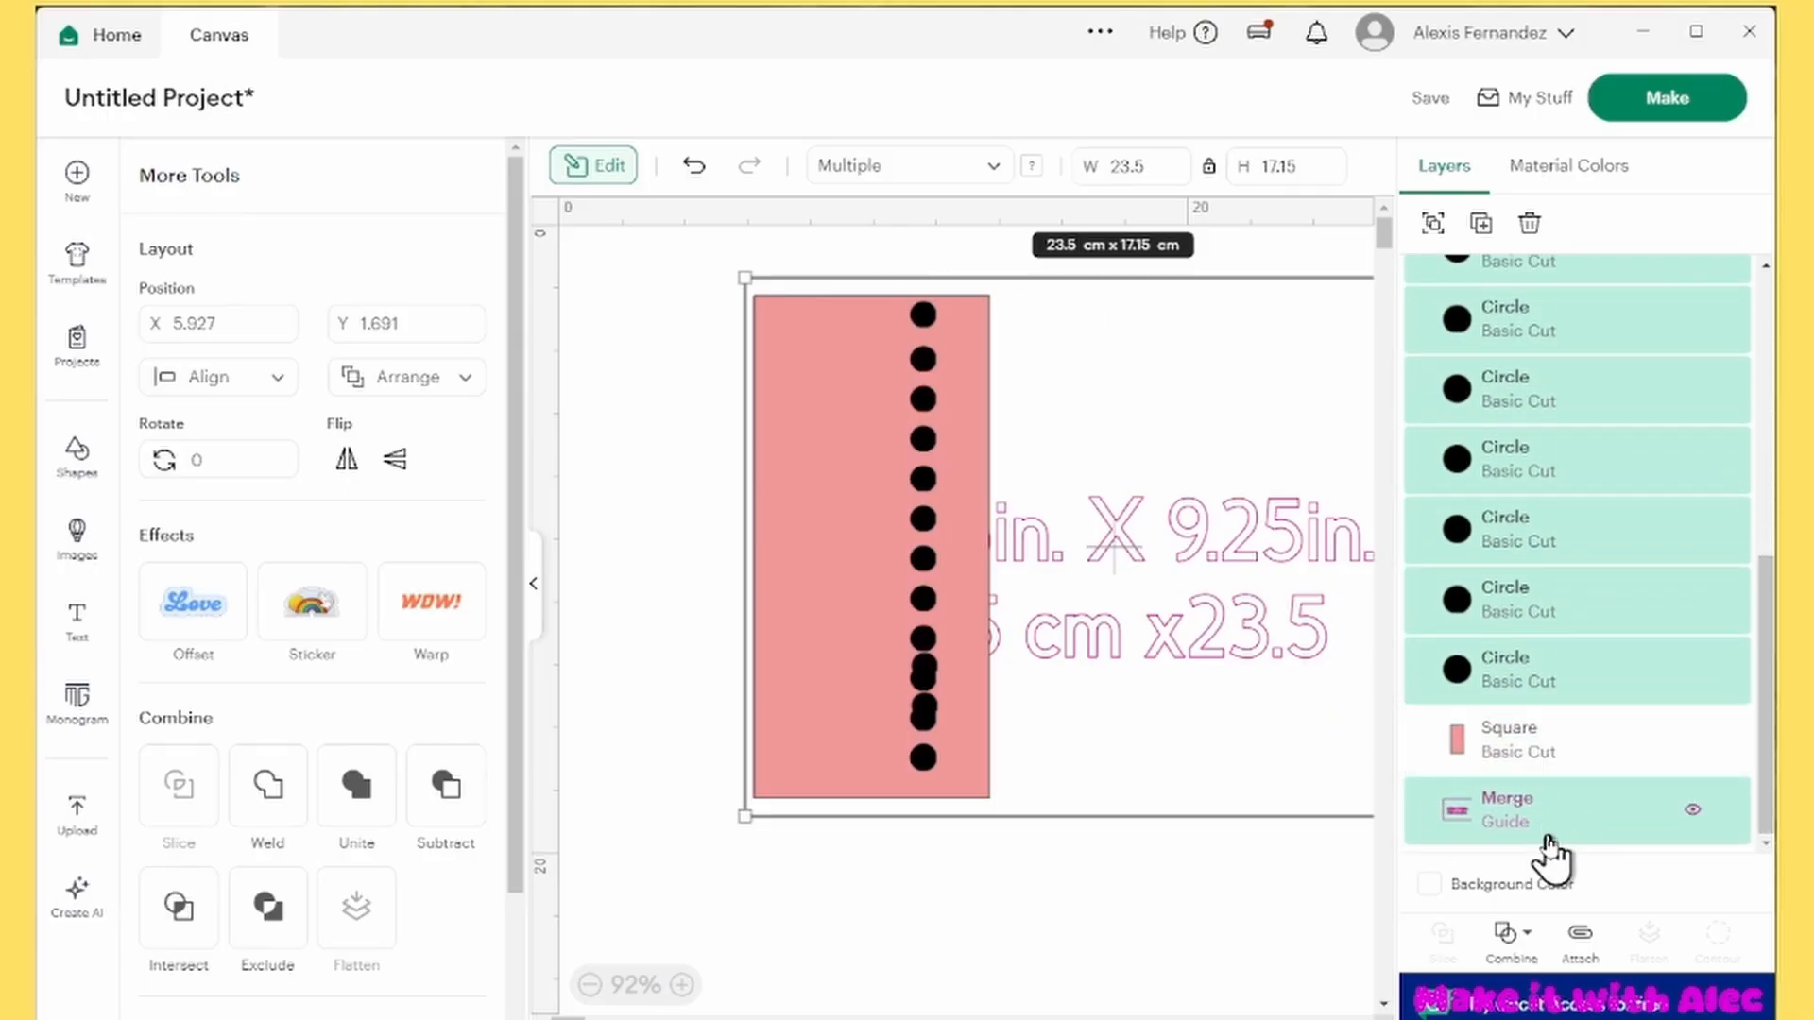
left_click(1547, 837, "shift")
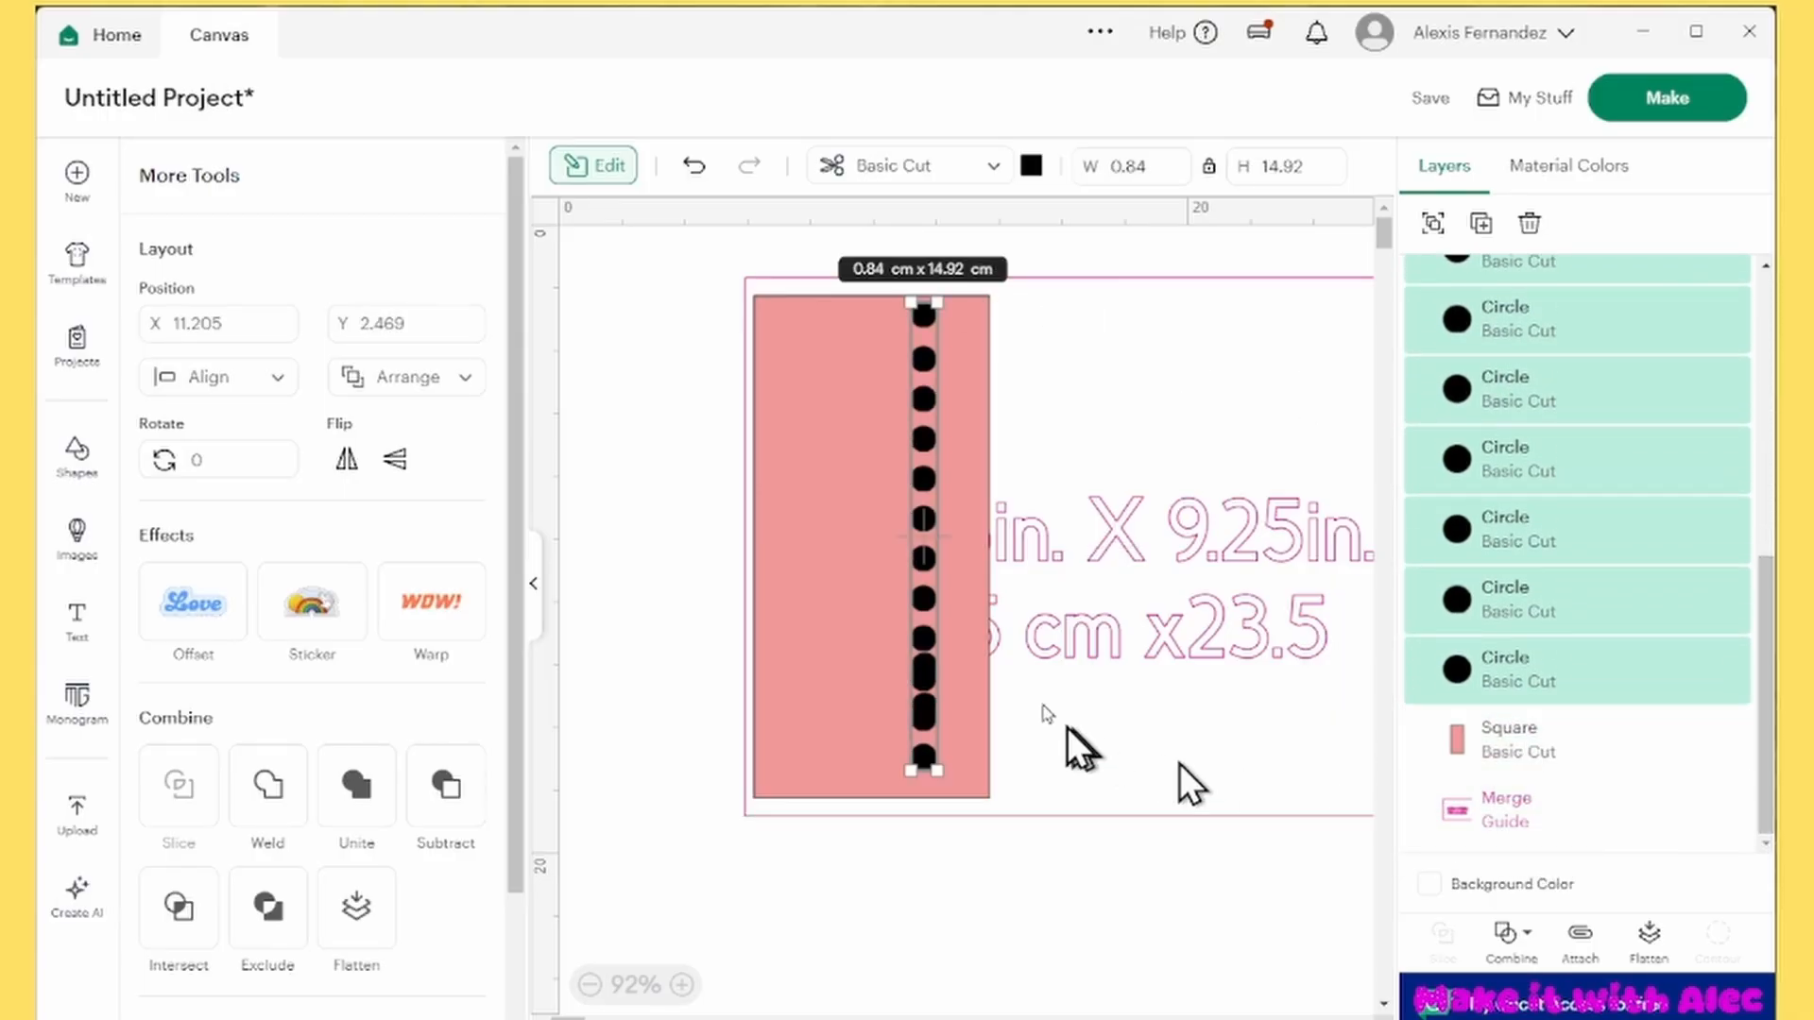
left_click(243, 386)
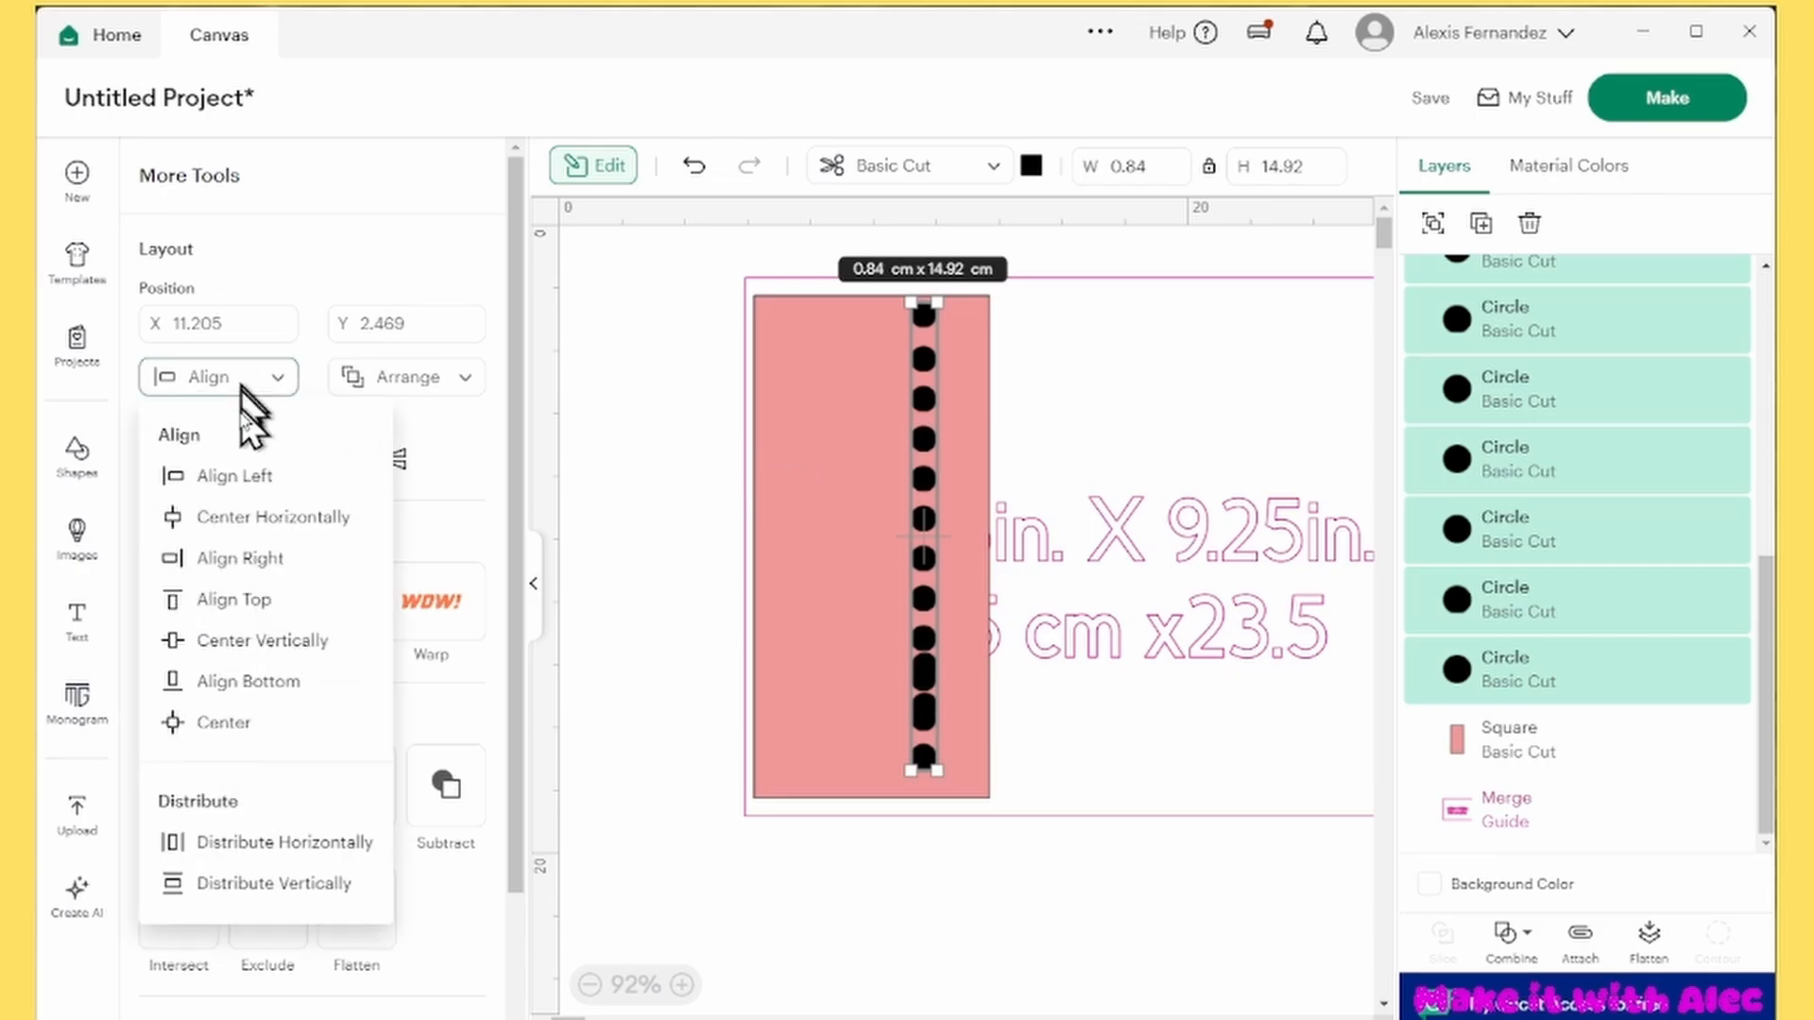
left_click(268, 894)
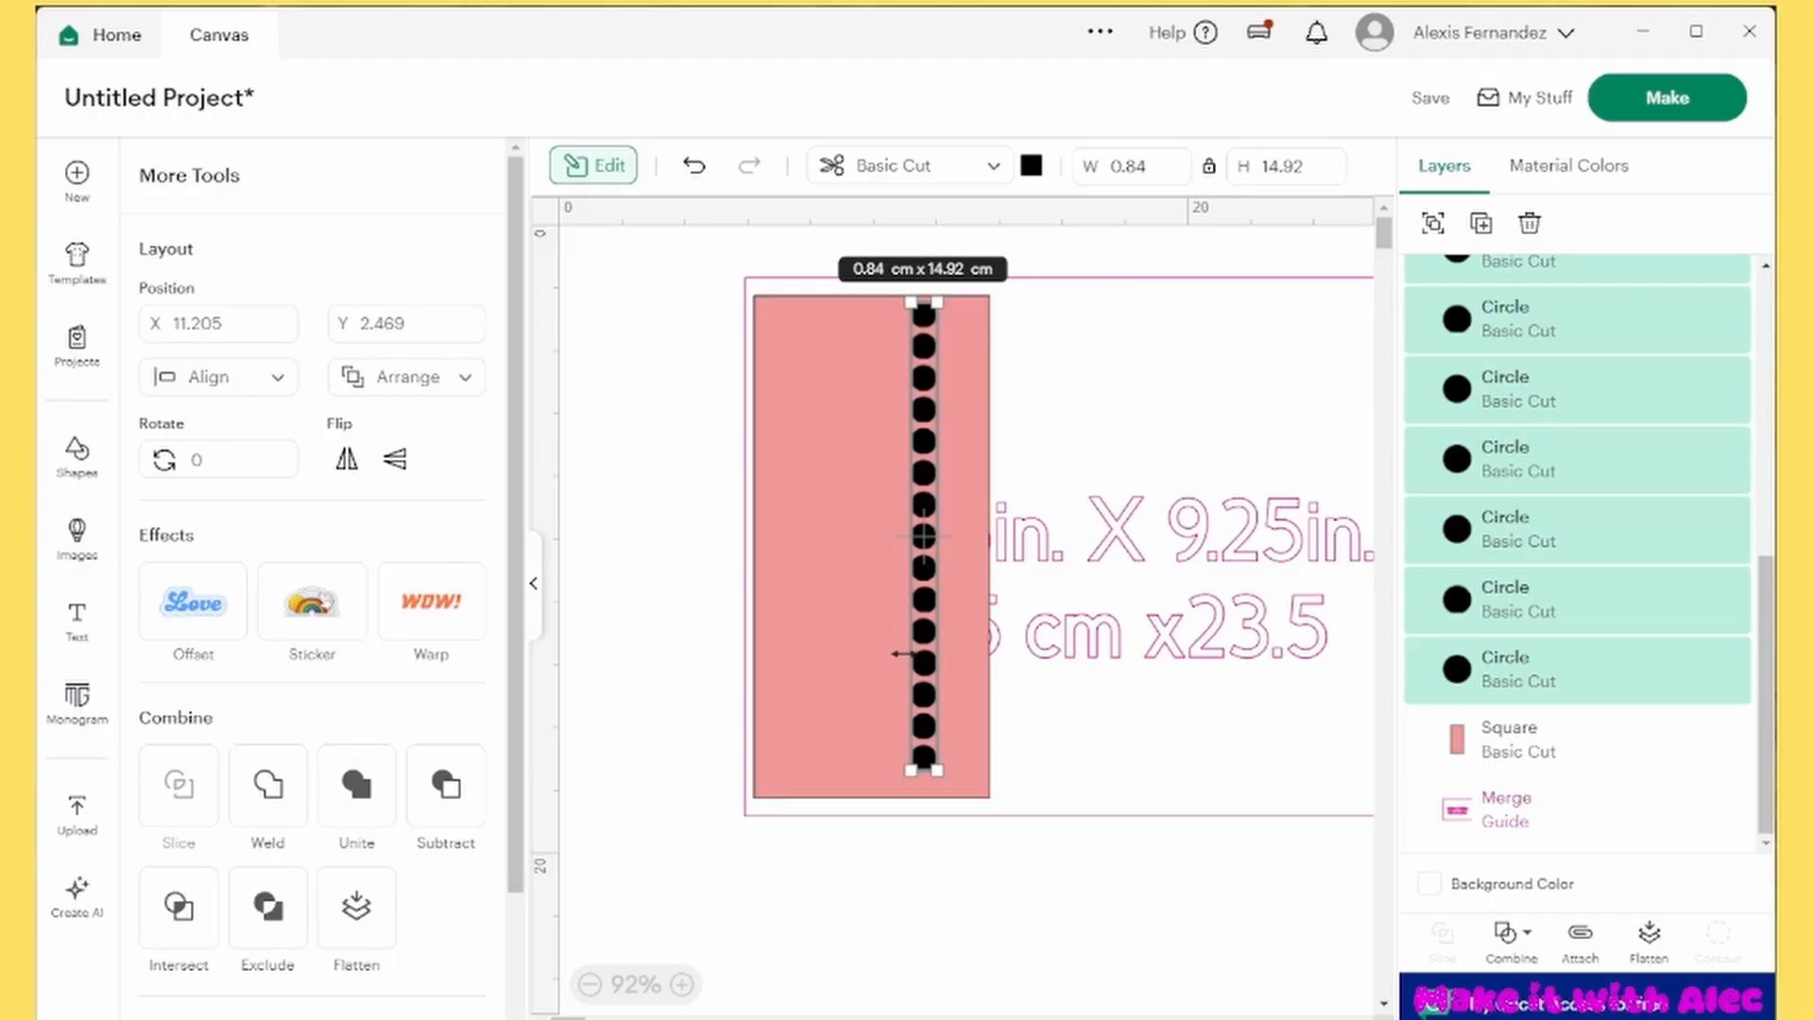
left_click(257, 378)
left_click(281, 526)
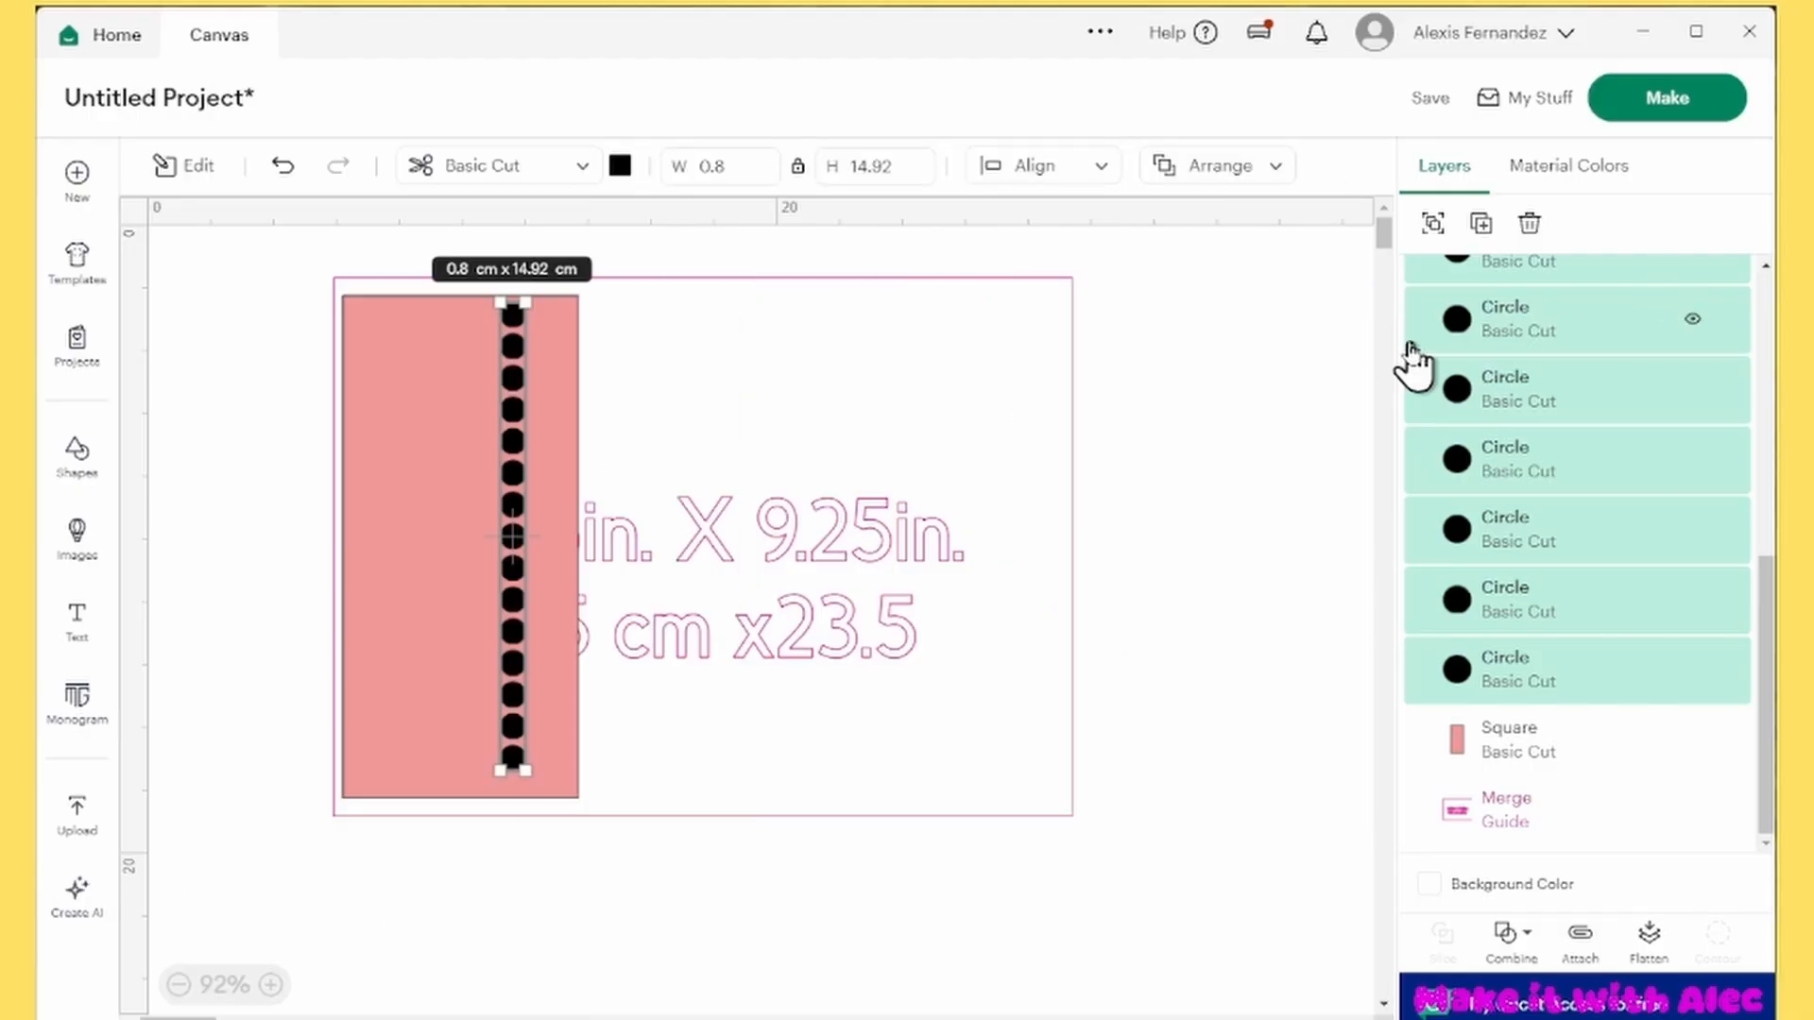
Group the aligned circles into one column and move it just inside the red rectangle's left edge
left_click(1438, 227)
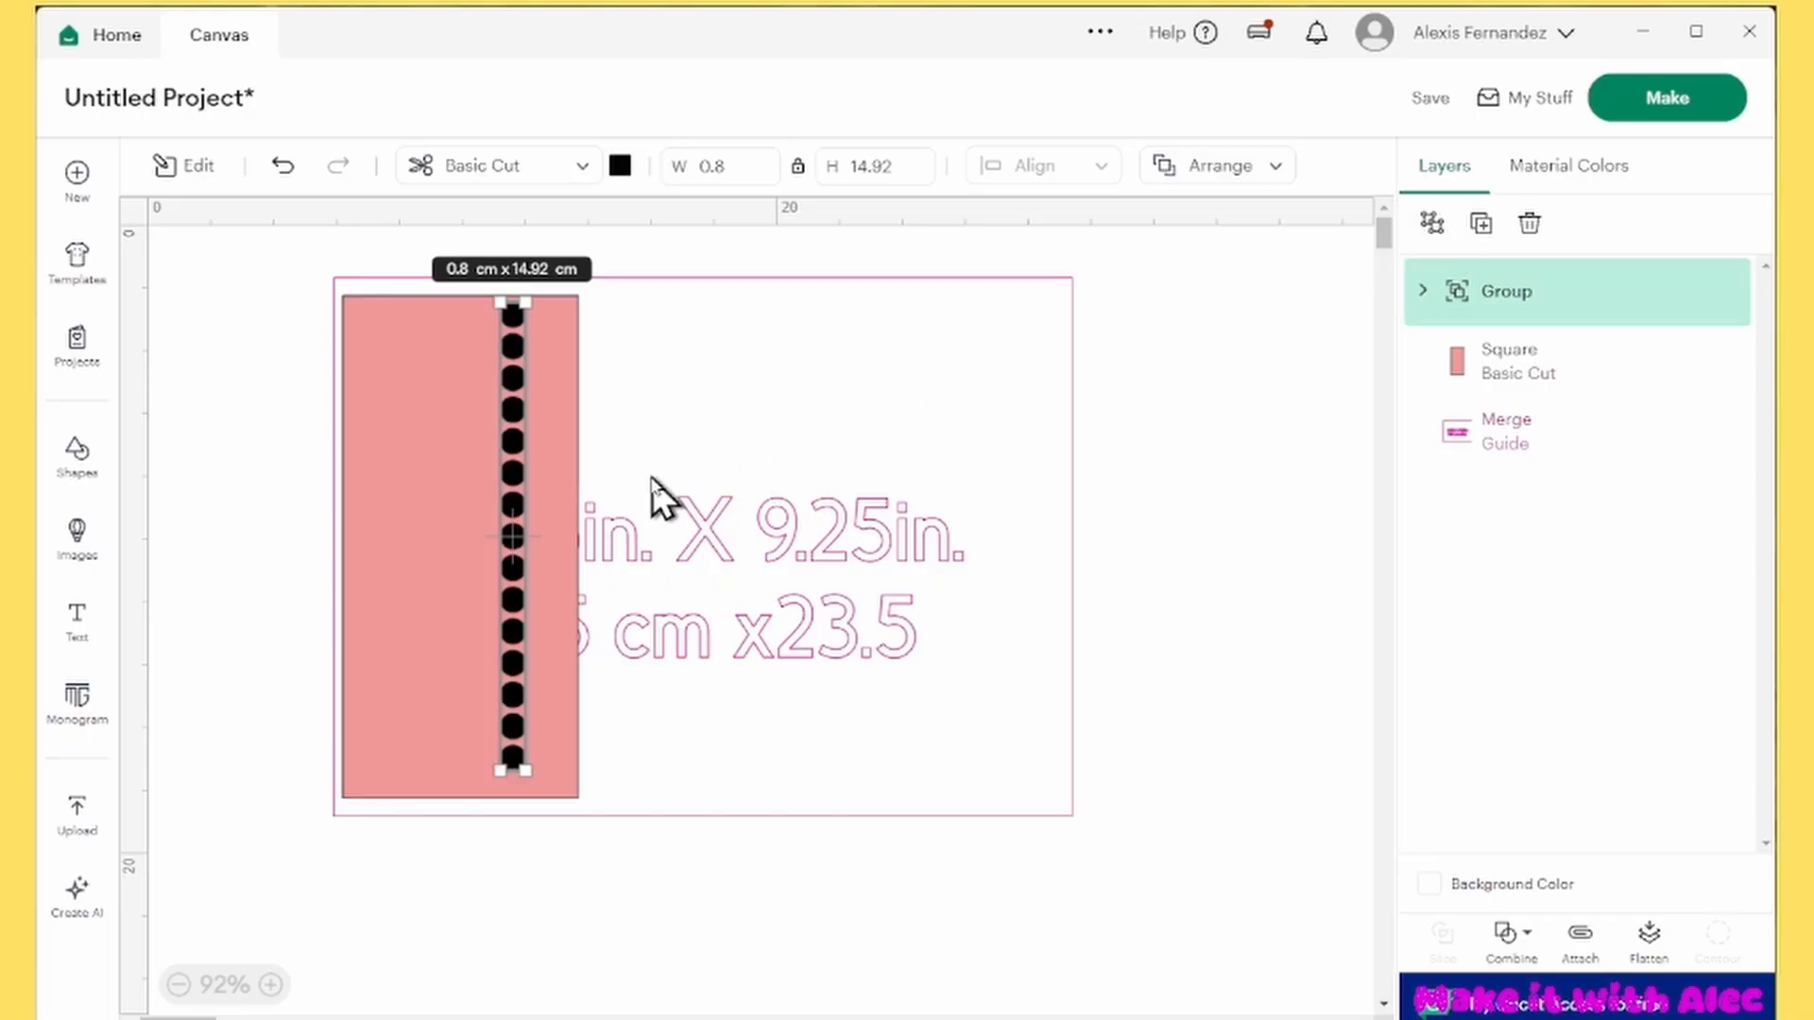
left_click_drag(514, 373, 368, 378)
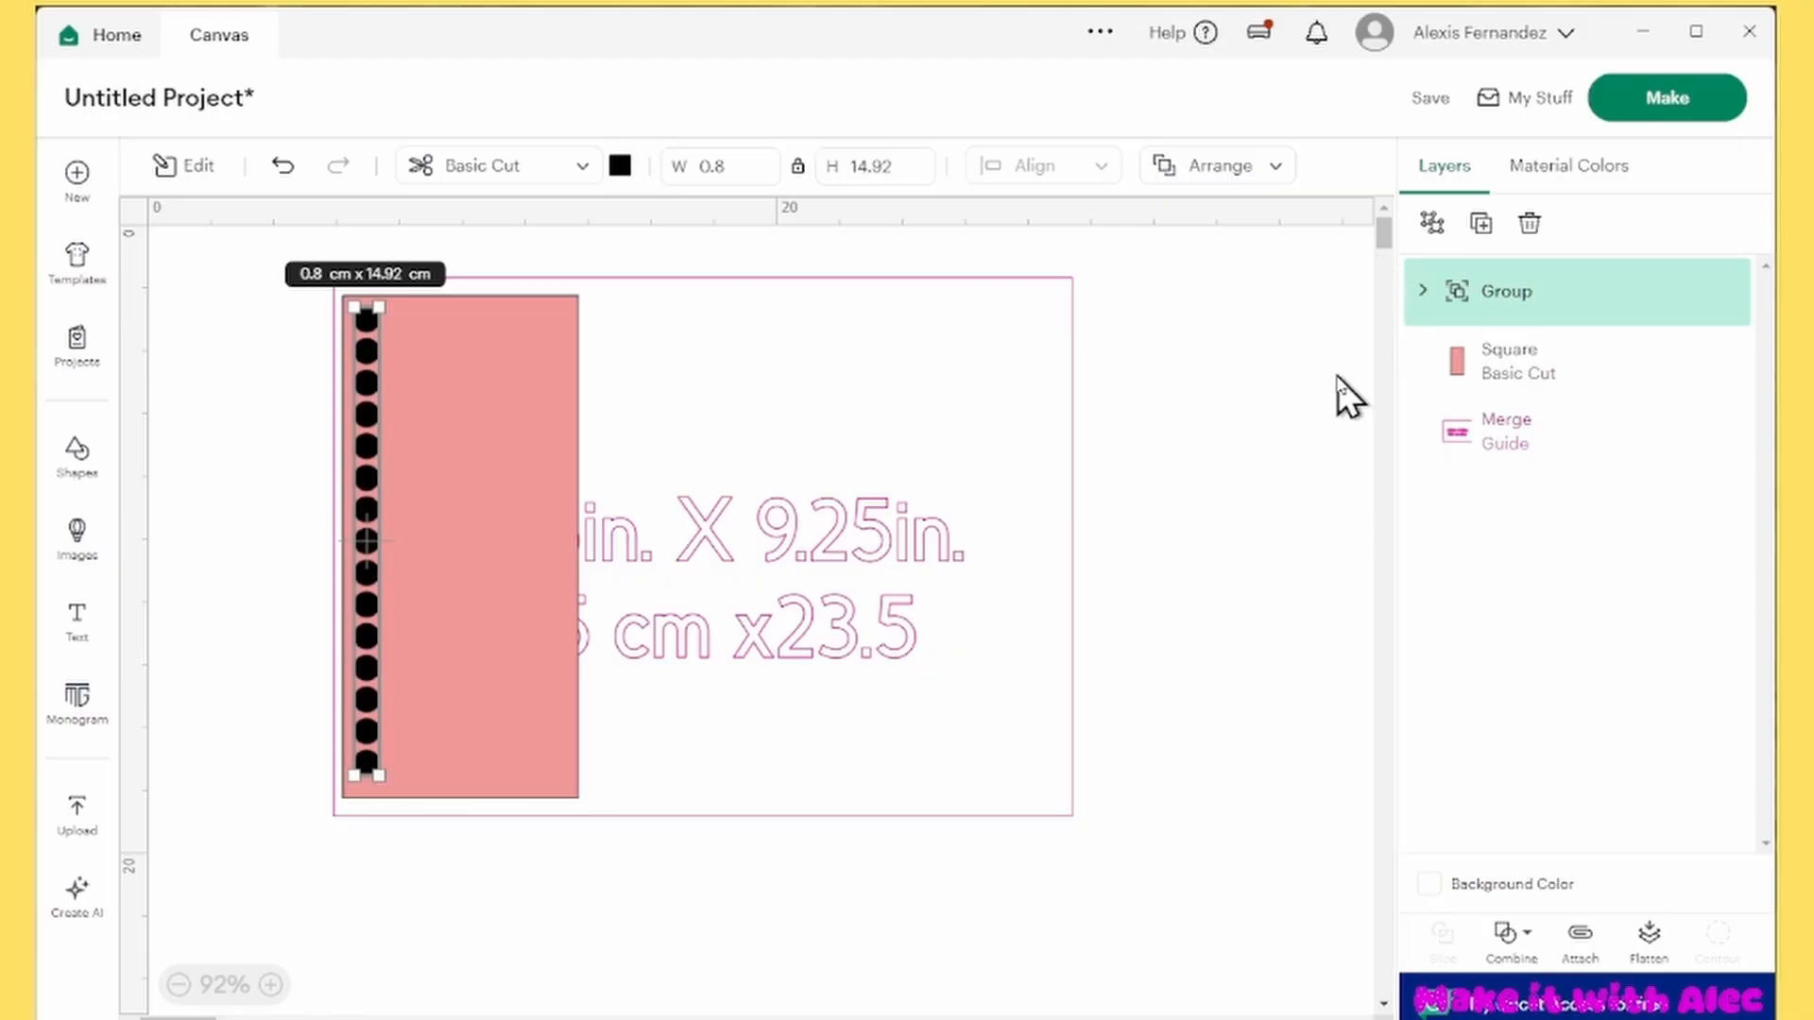
Duplicate the grouped circle column until there are eight columns
left_click(1481, 224)
left_click(1481, 224)
left_click(1481, 224)
left_click(1481, 224)
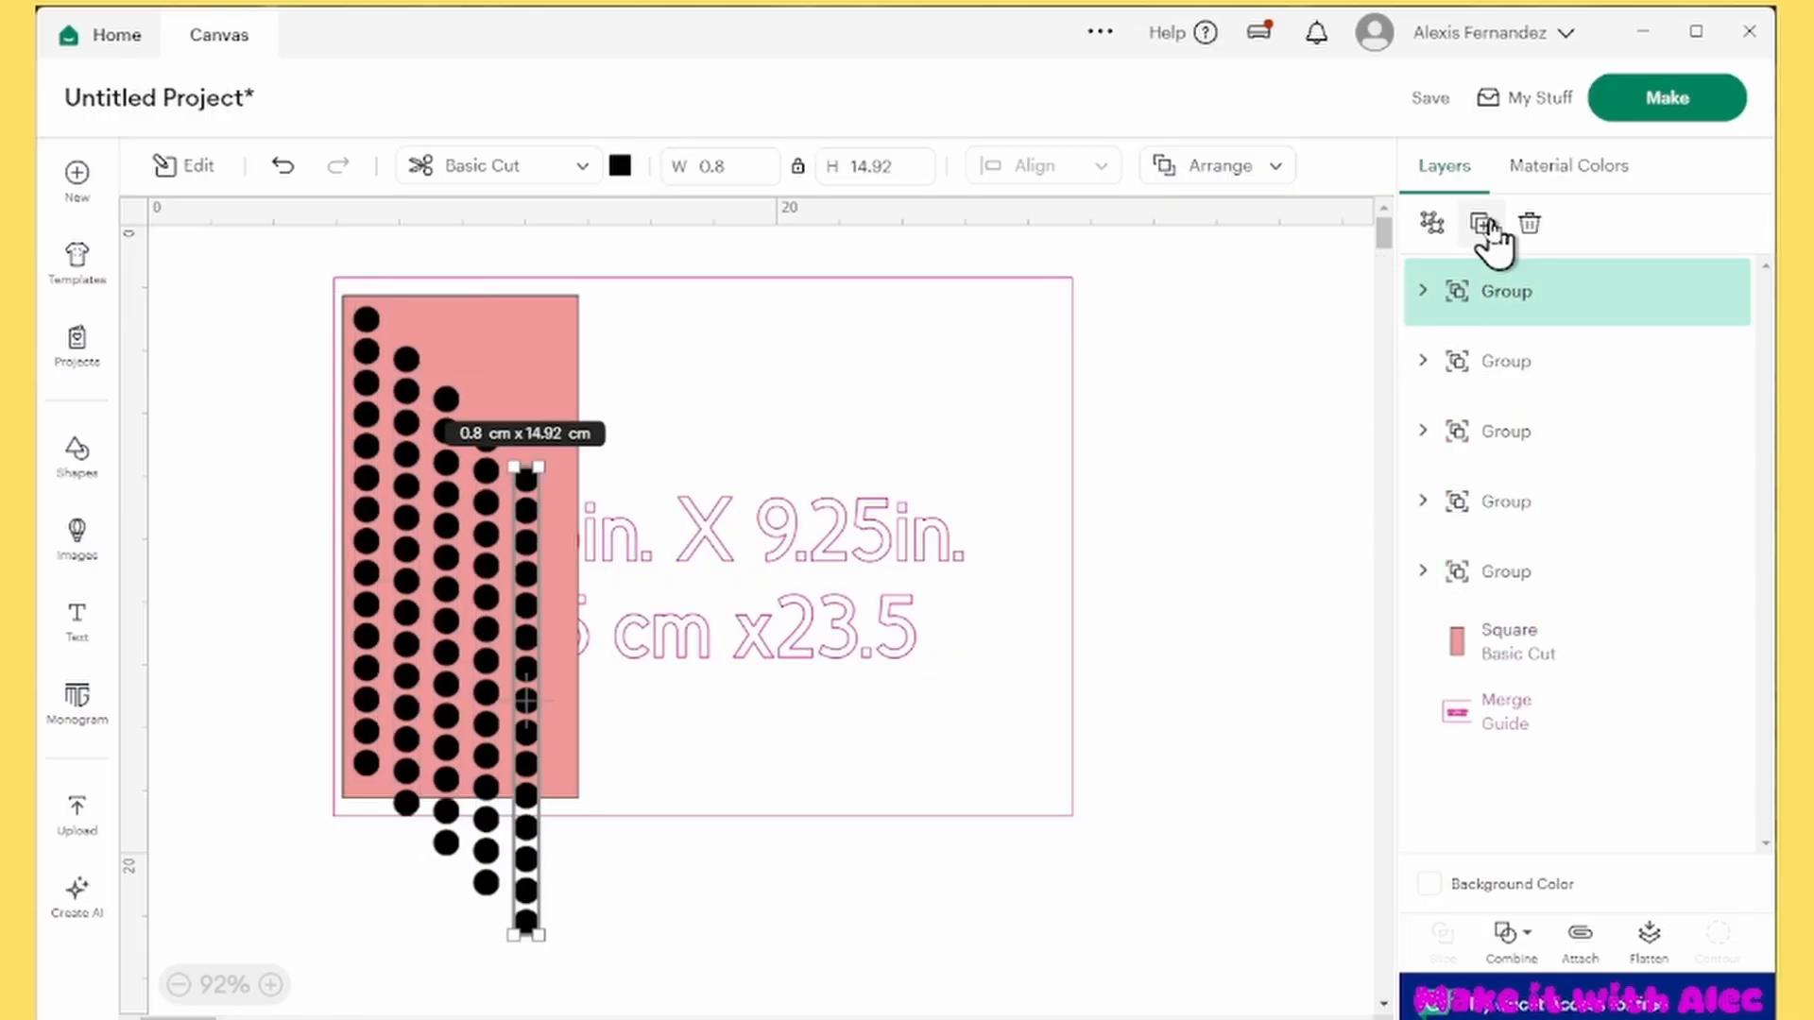
left_click(1481, 224)
left_click(1481, 223)
left_click(1481, 224)
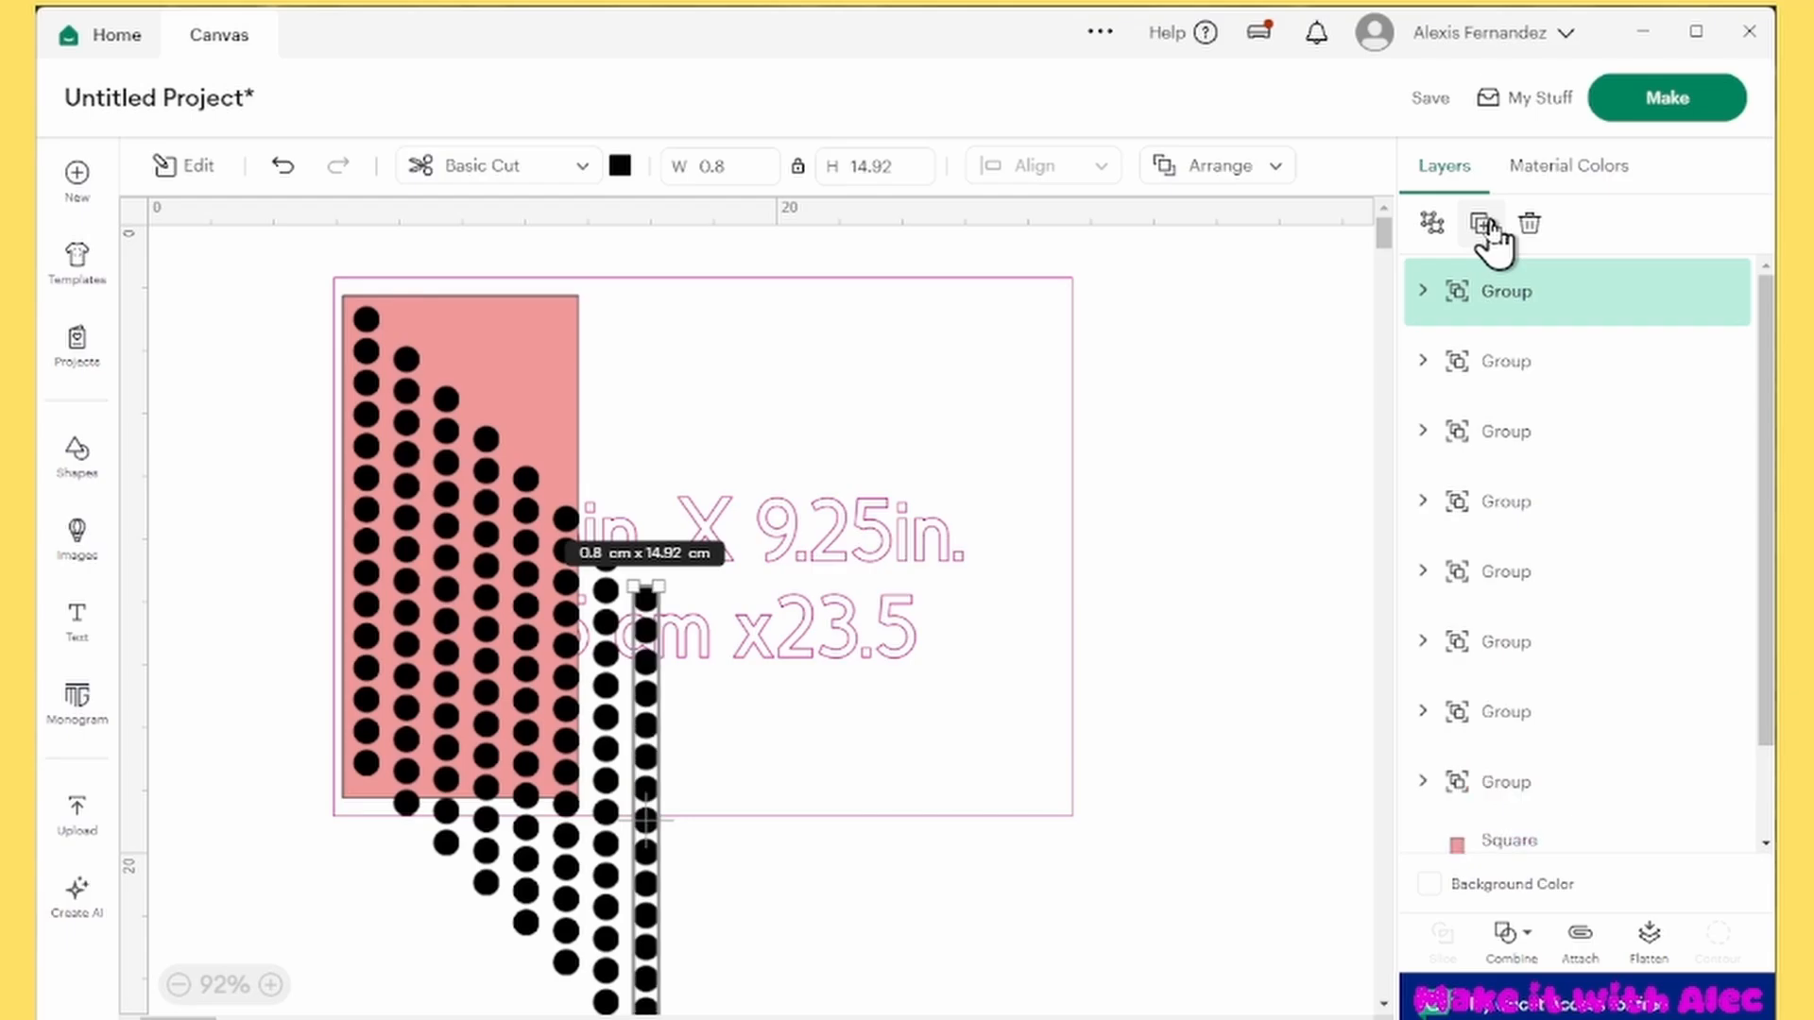
Select all eight circle columns and align them at the same height near the red rectangle's upper edge
left_click(1498, 368)
left_click(1511, 431)
left_click(1512, 368, "shift")
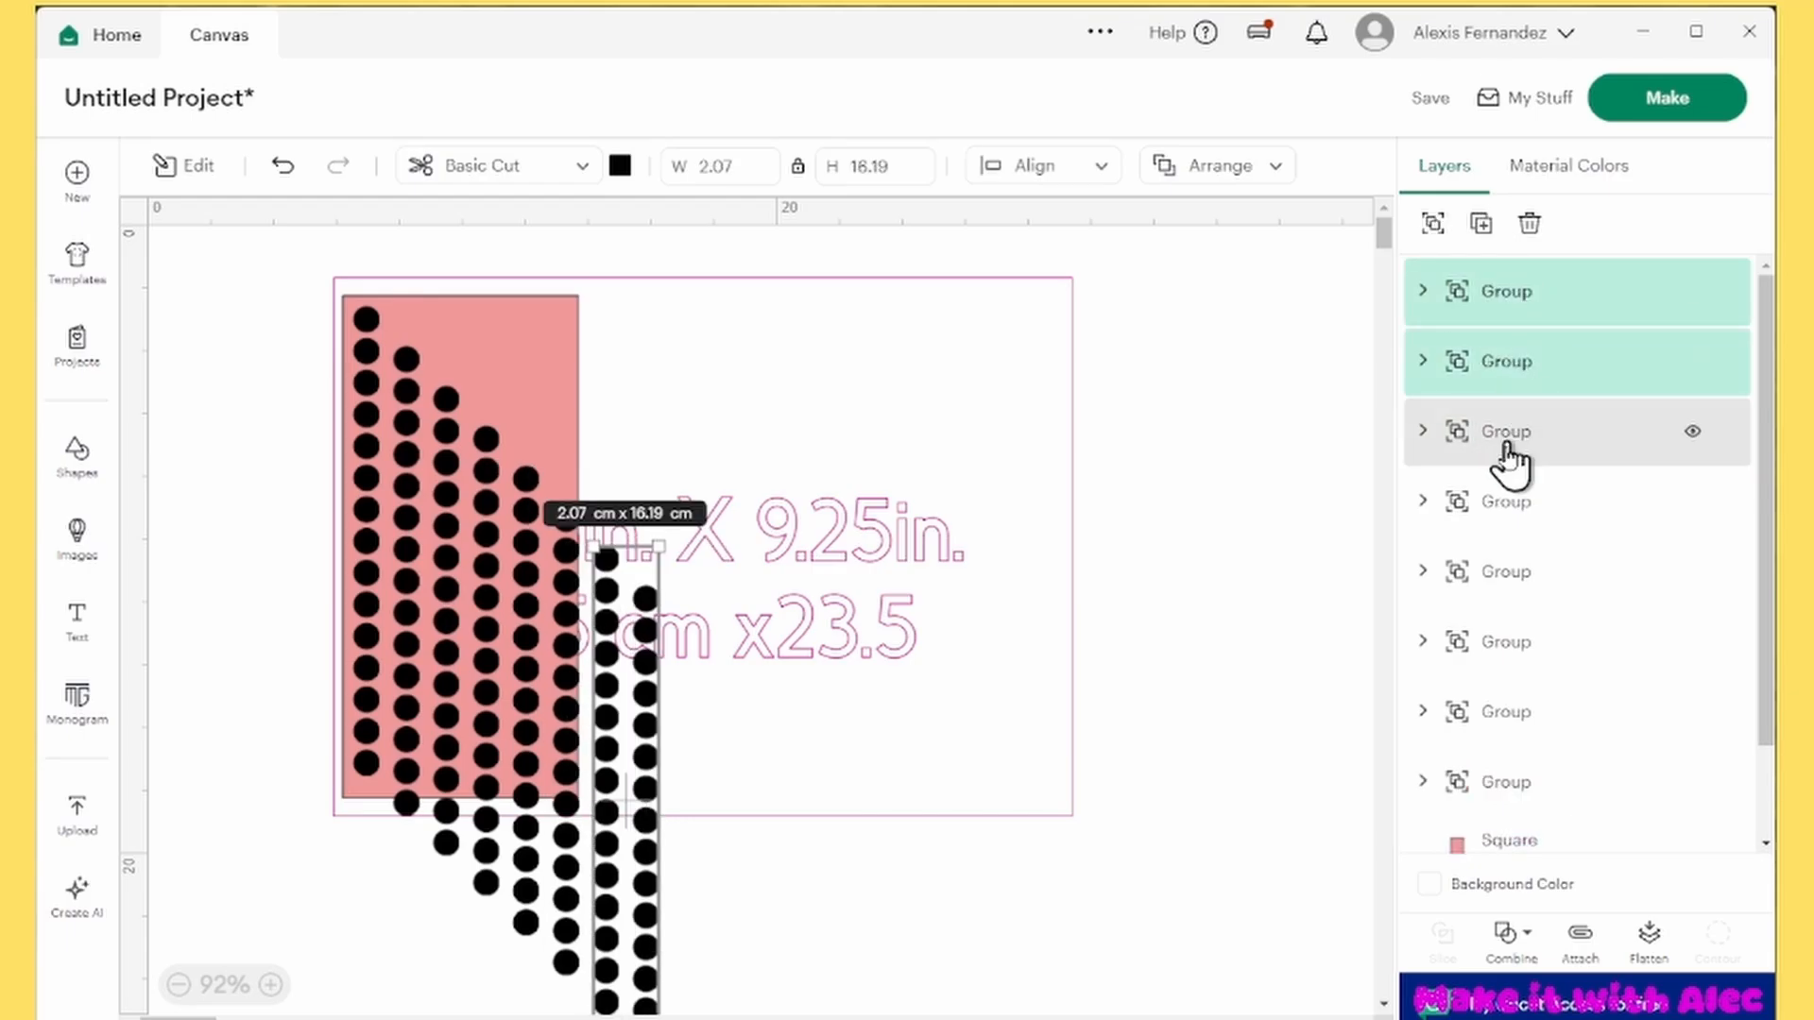
left_click(1506, 439, "shift")
left_click(1503, 510, "shift")
left_click(1504, 575, "shift")
left_click(1505, 644, "shift")
left_click(1505, 713, "shift")
scroll(1506, 699, "down", 2)
left_click(1505, 667, "shift")
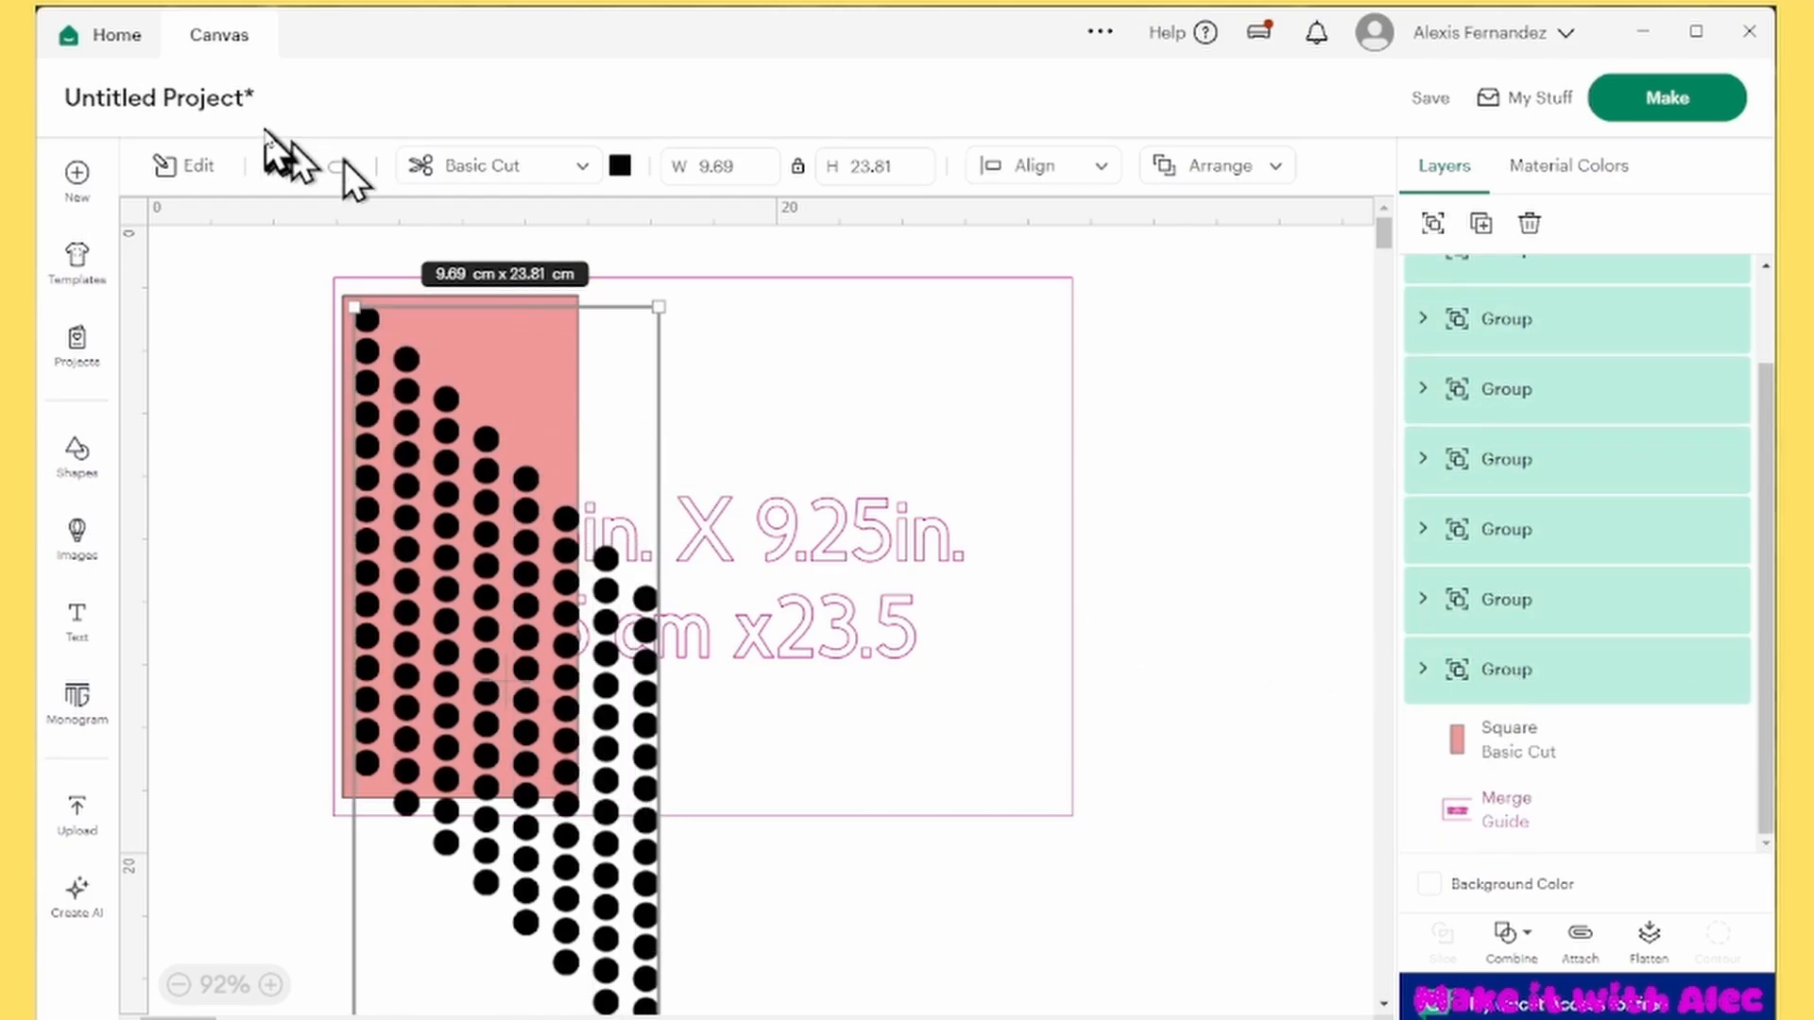
left_click(1079, 176)
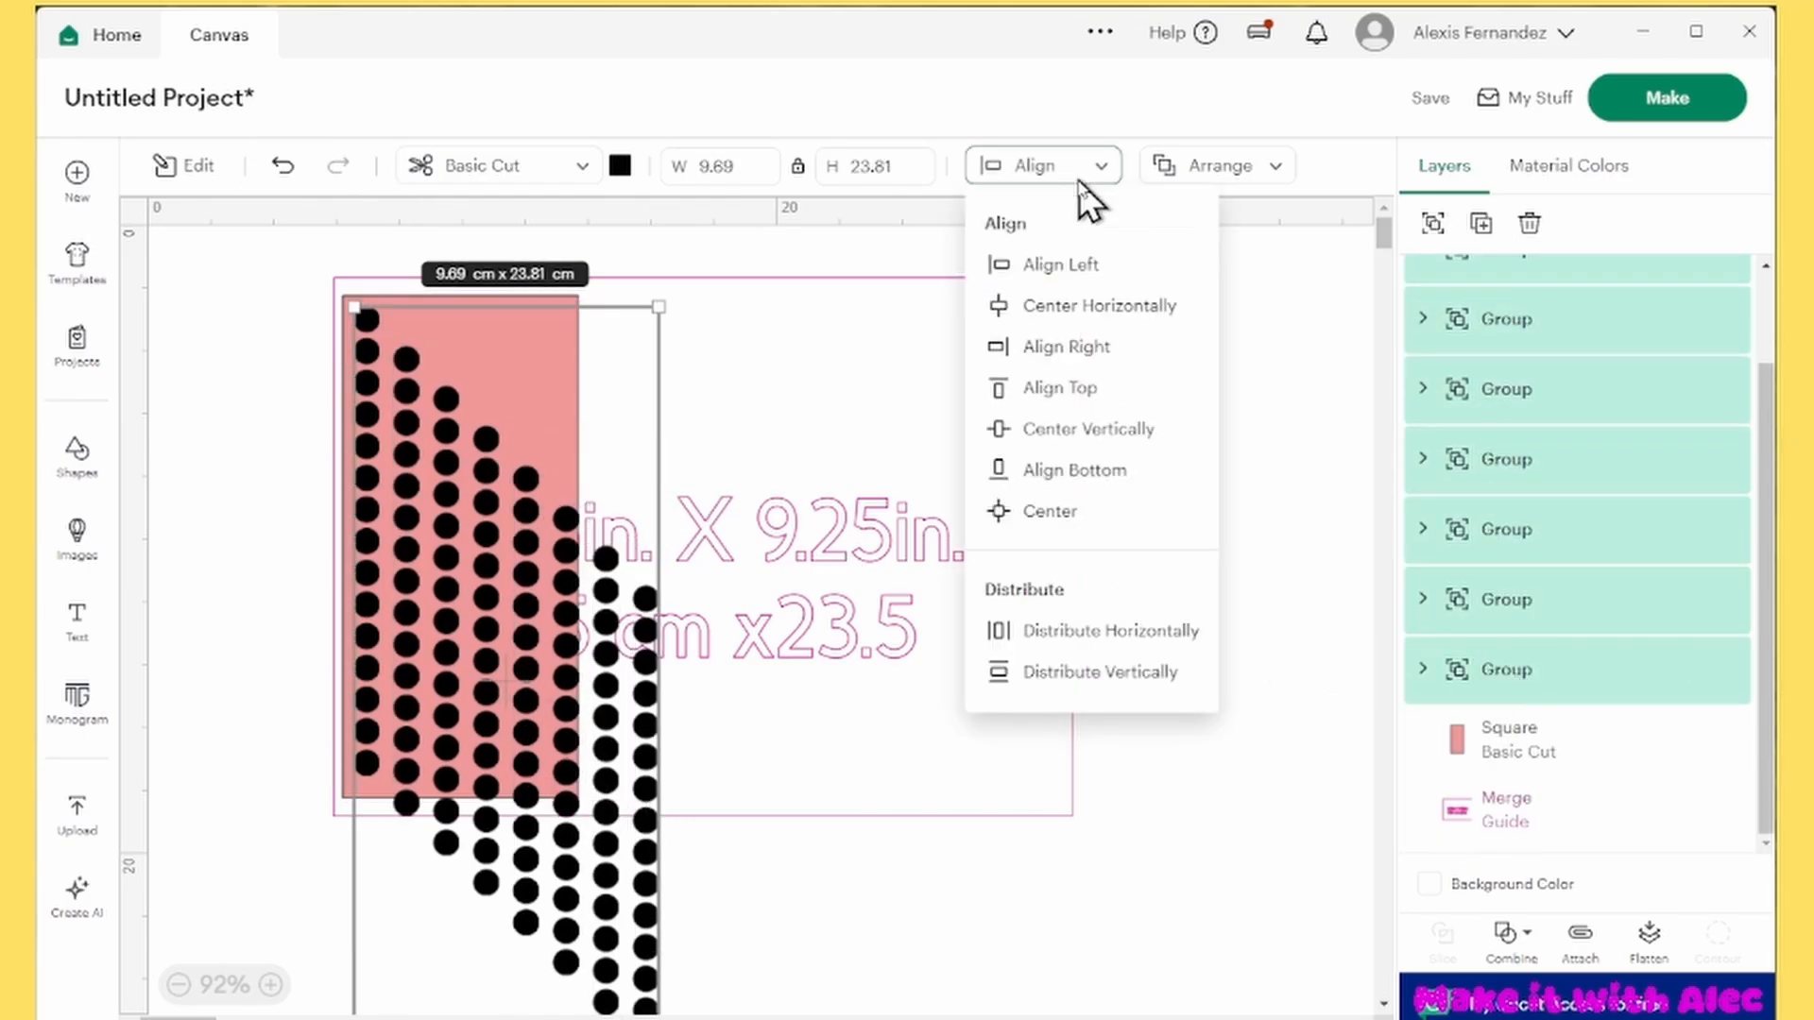
left_click(1068, 428)
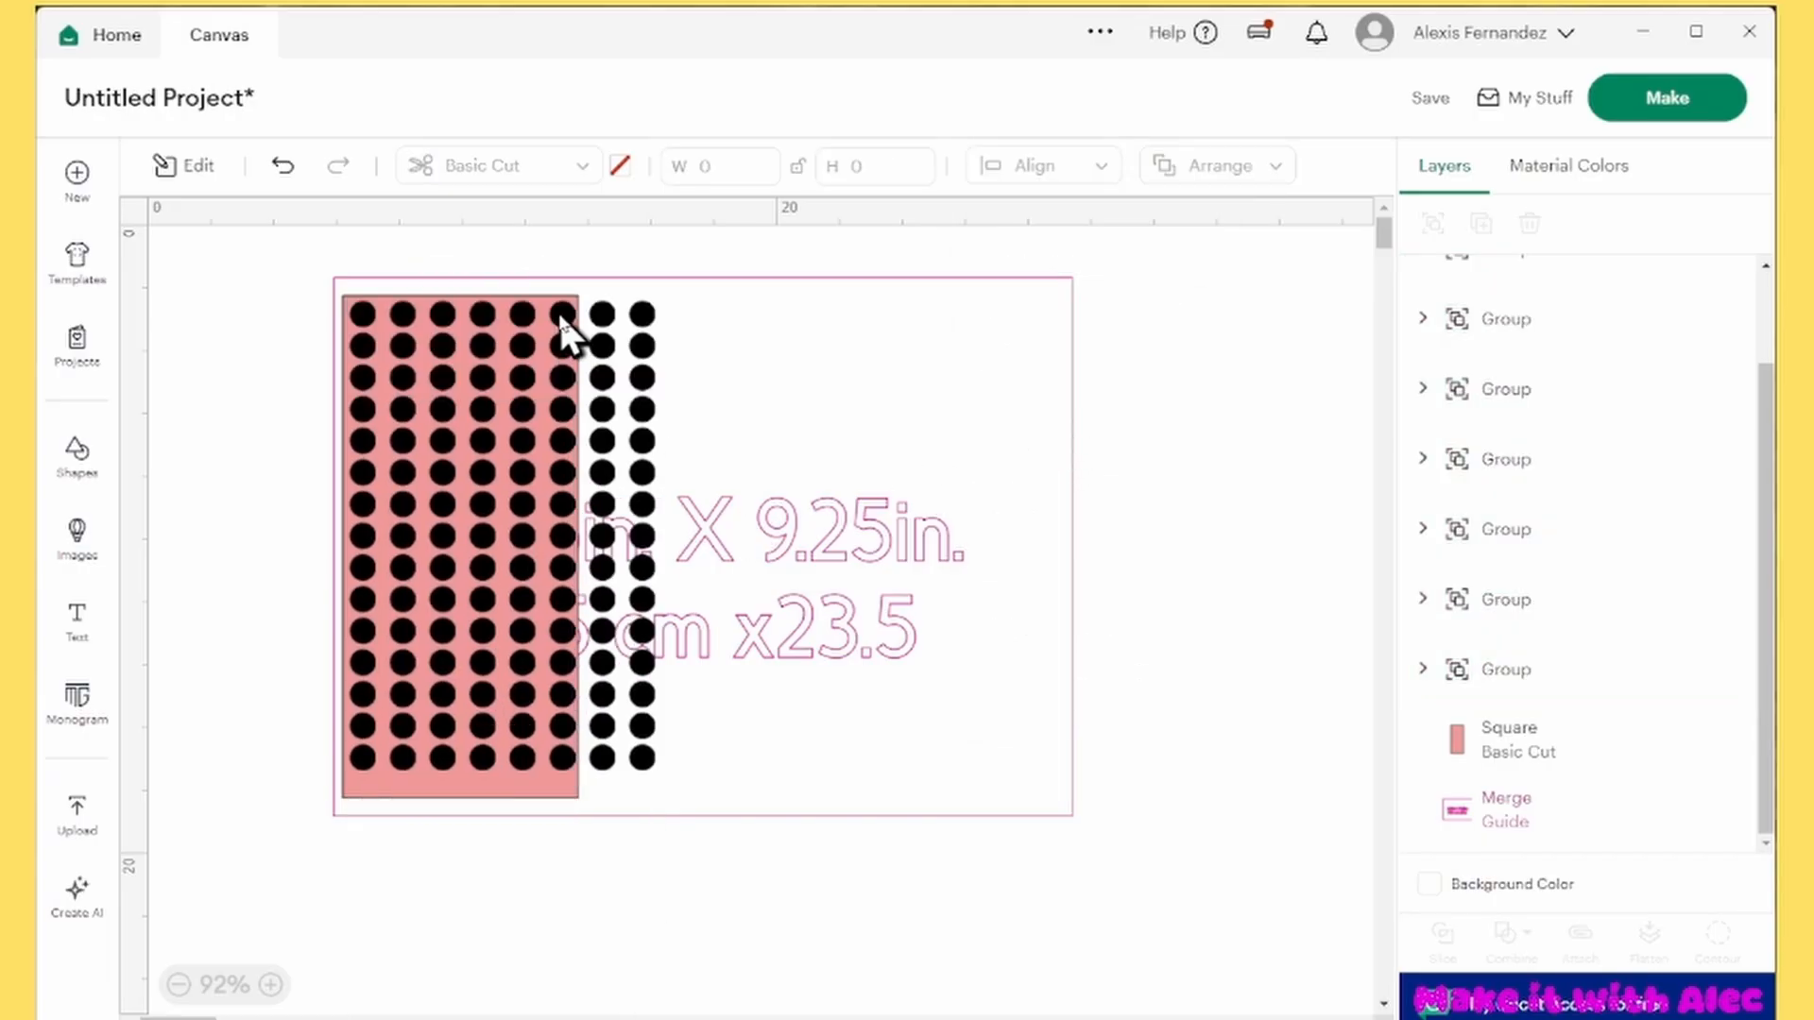
Nudge the sixth column left and the first column right so both sit just inside the rectangle's side edges
left_click(561, 318)
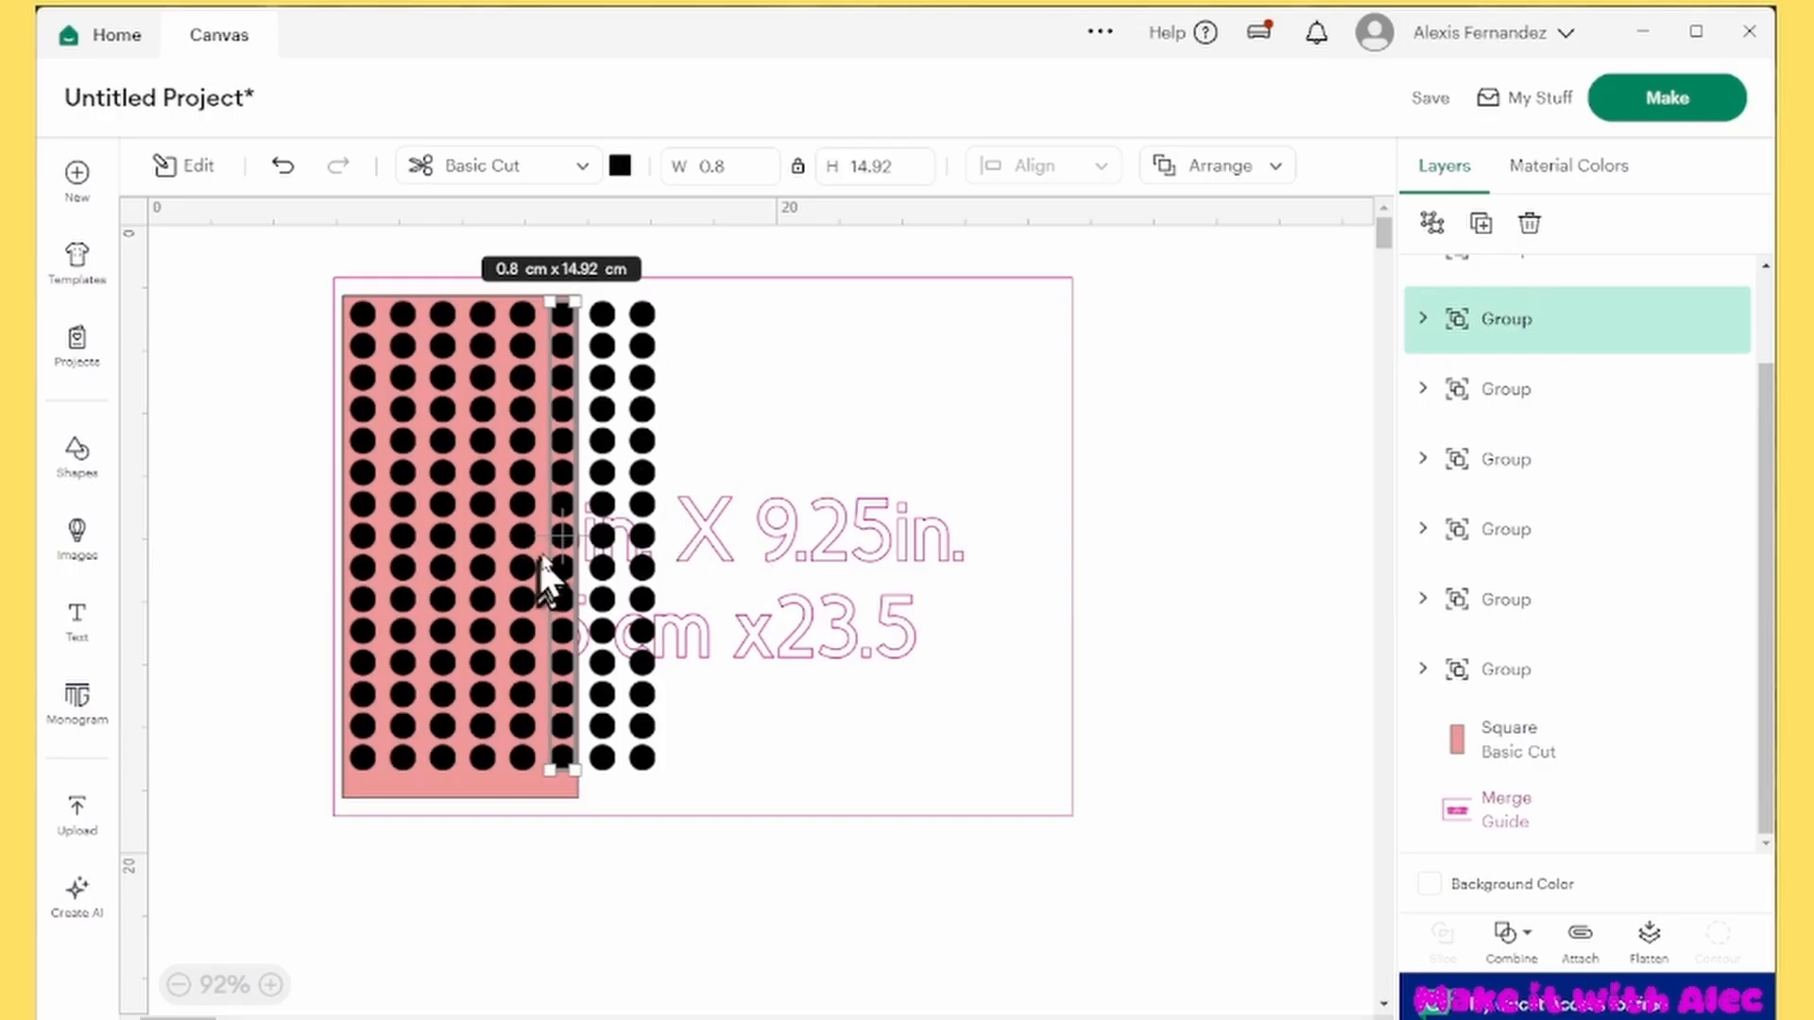
left_click_drag(577, 539, 572, 539)
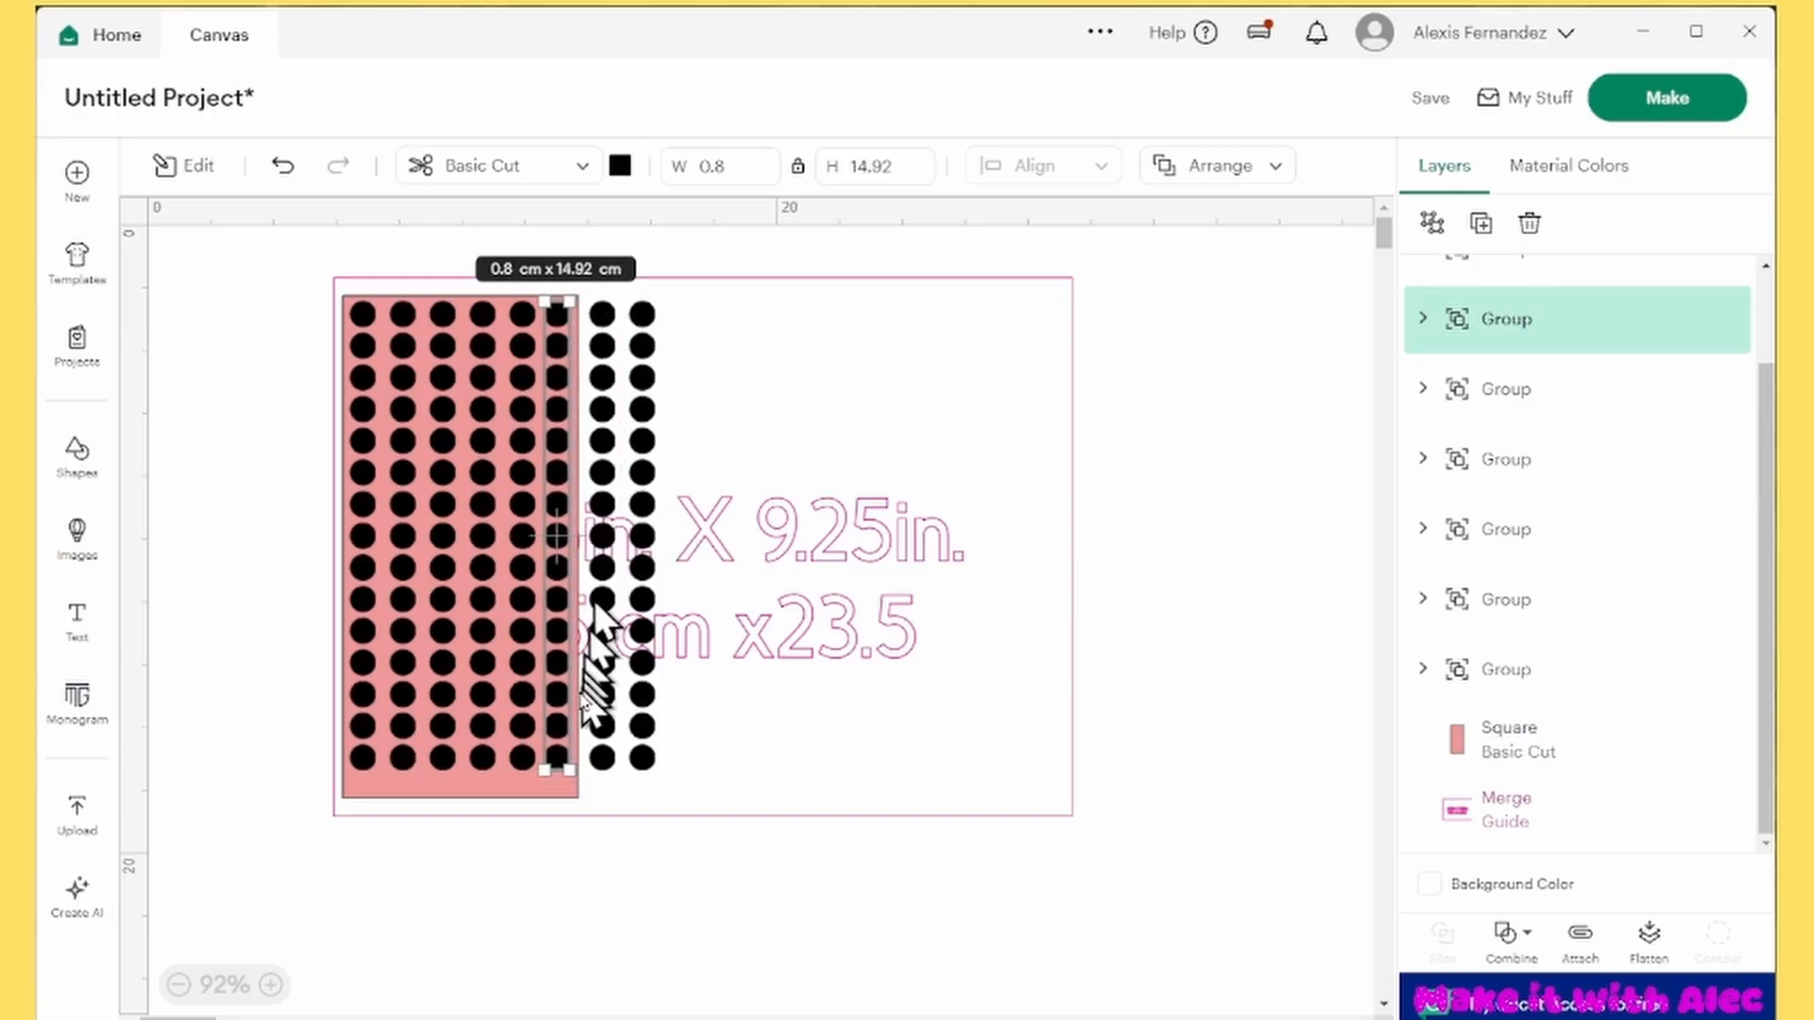
left_click(366, 313)
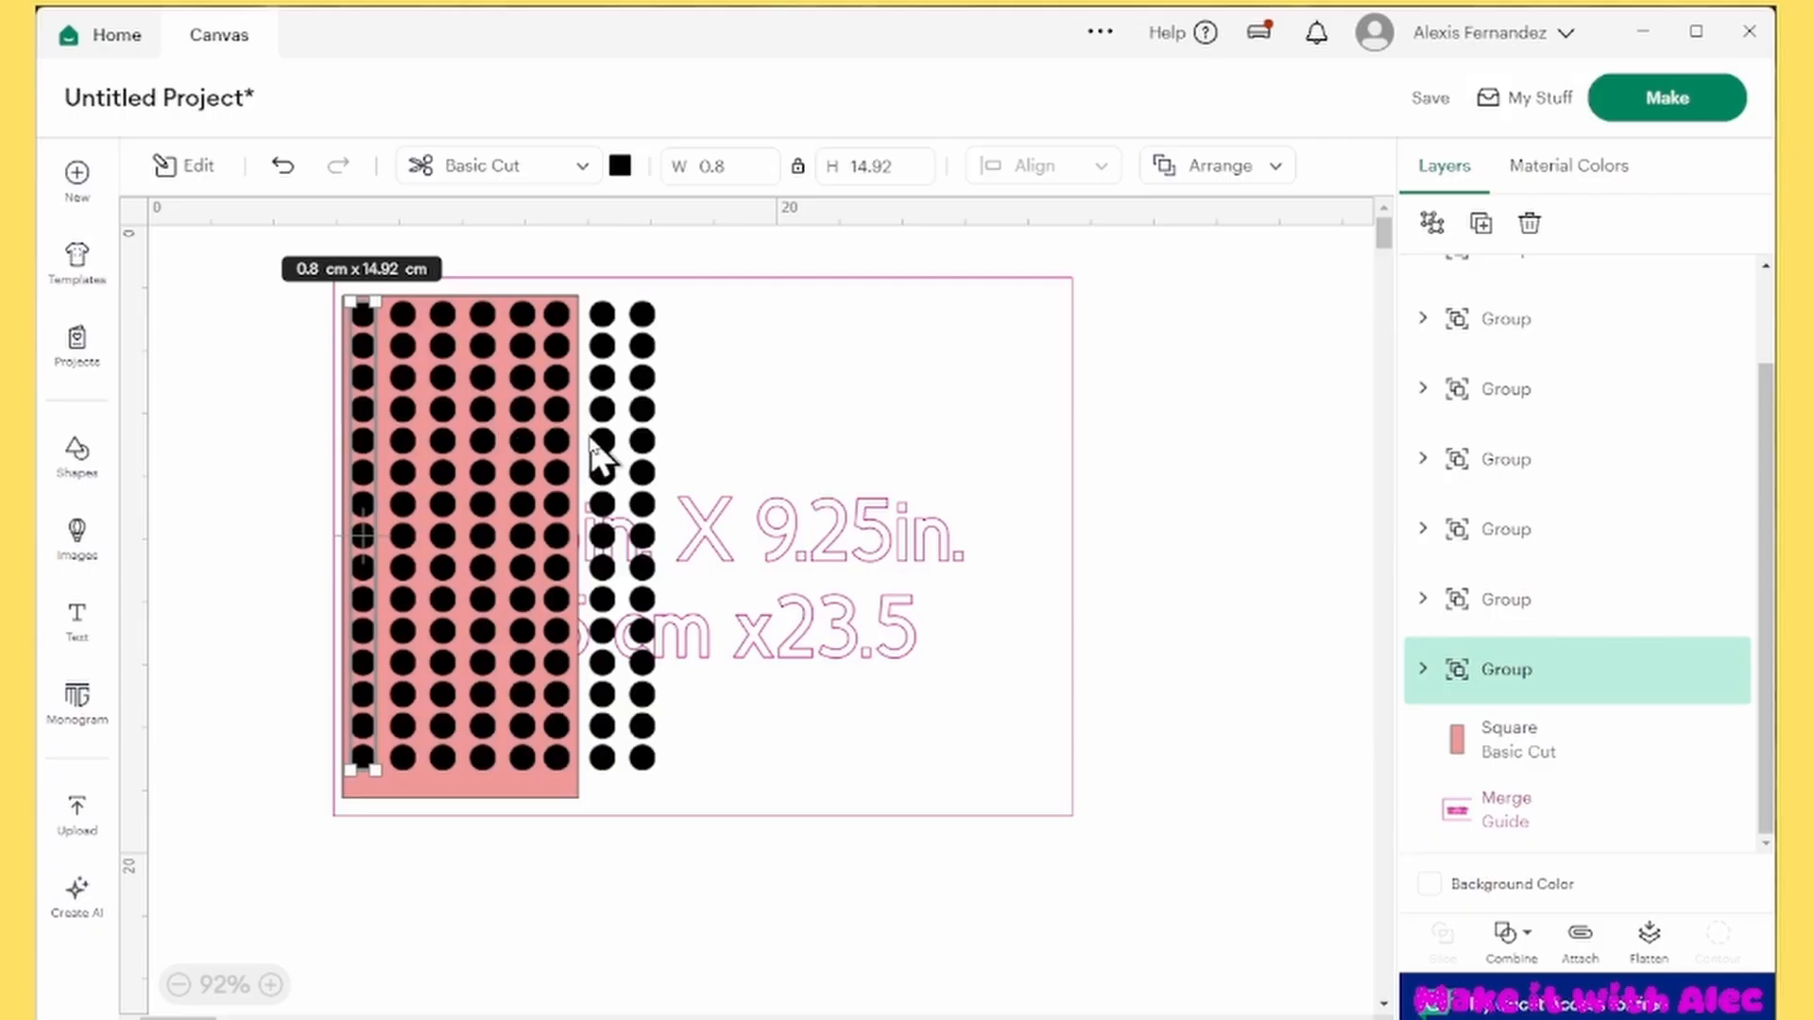
key("Right")
key("Right")
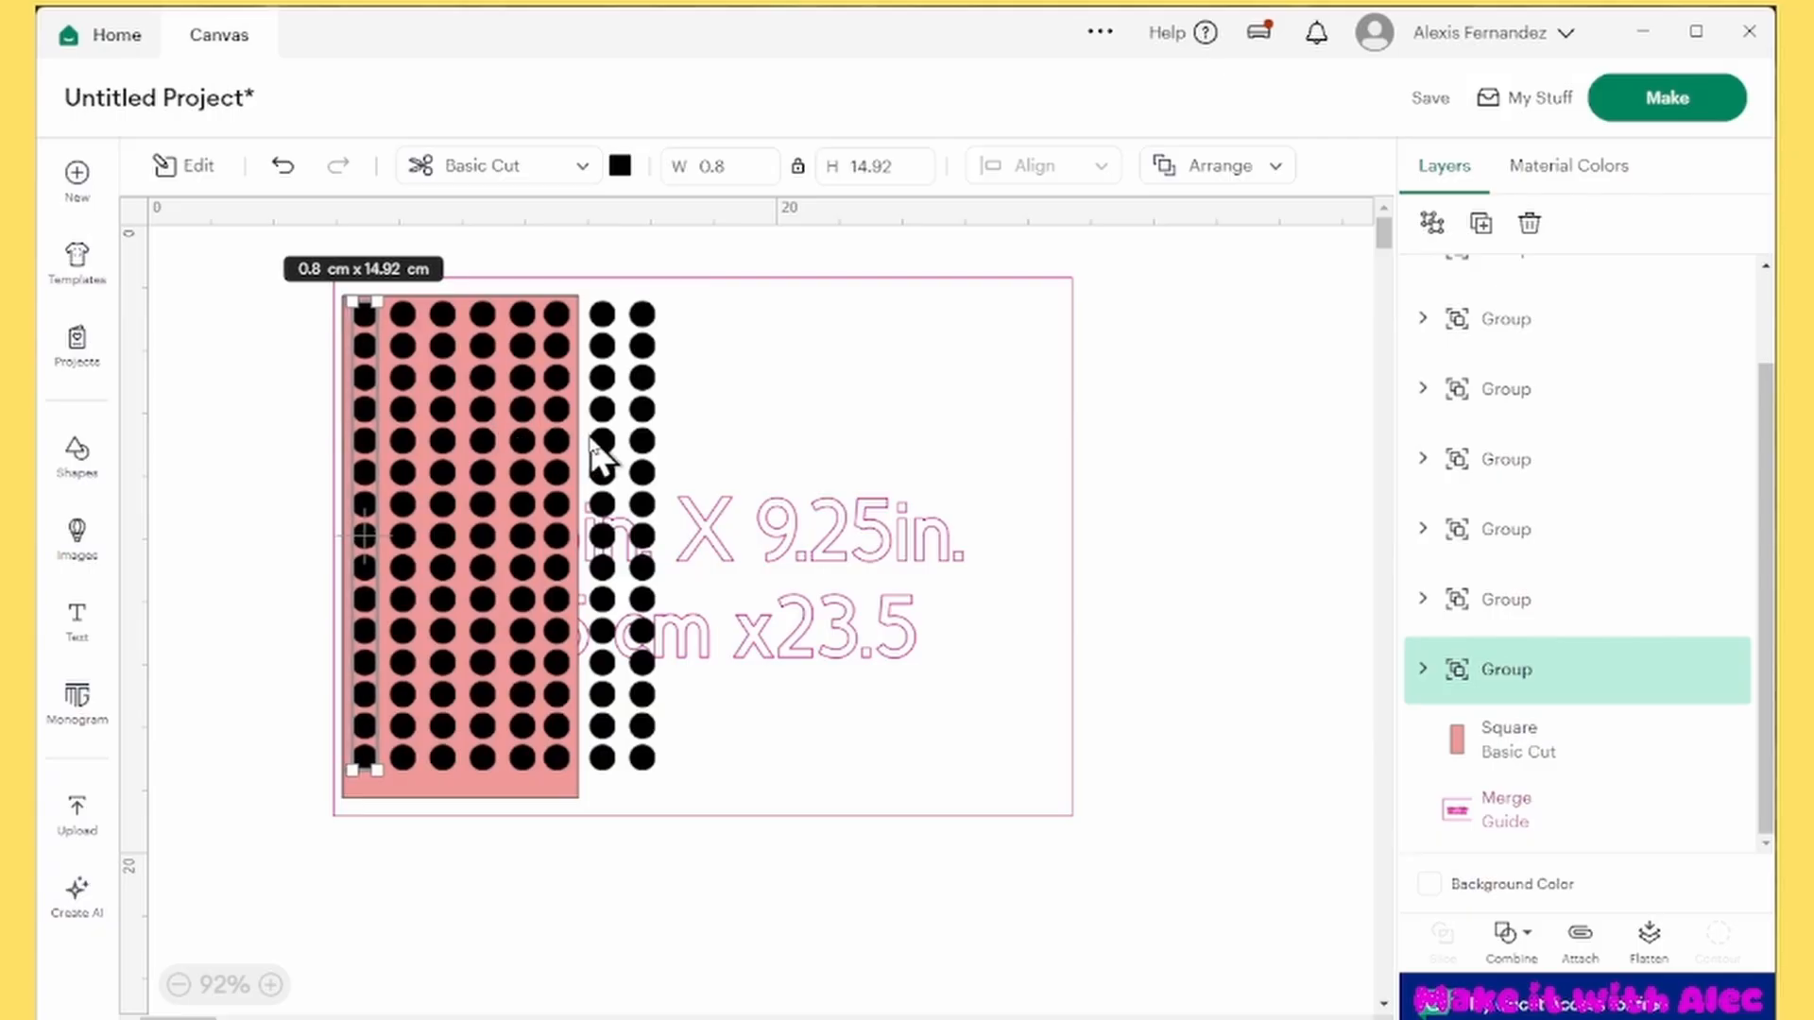
left_click(605, 233)
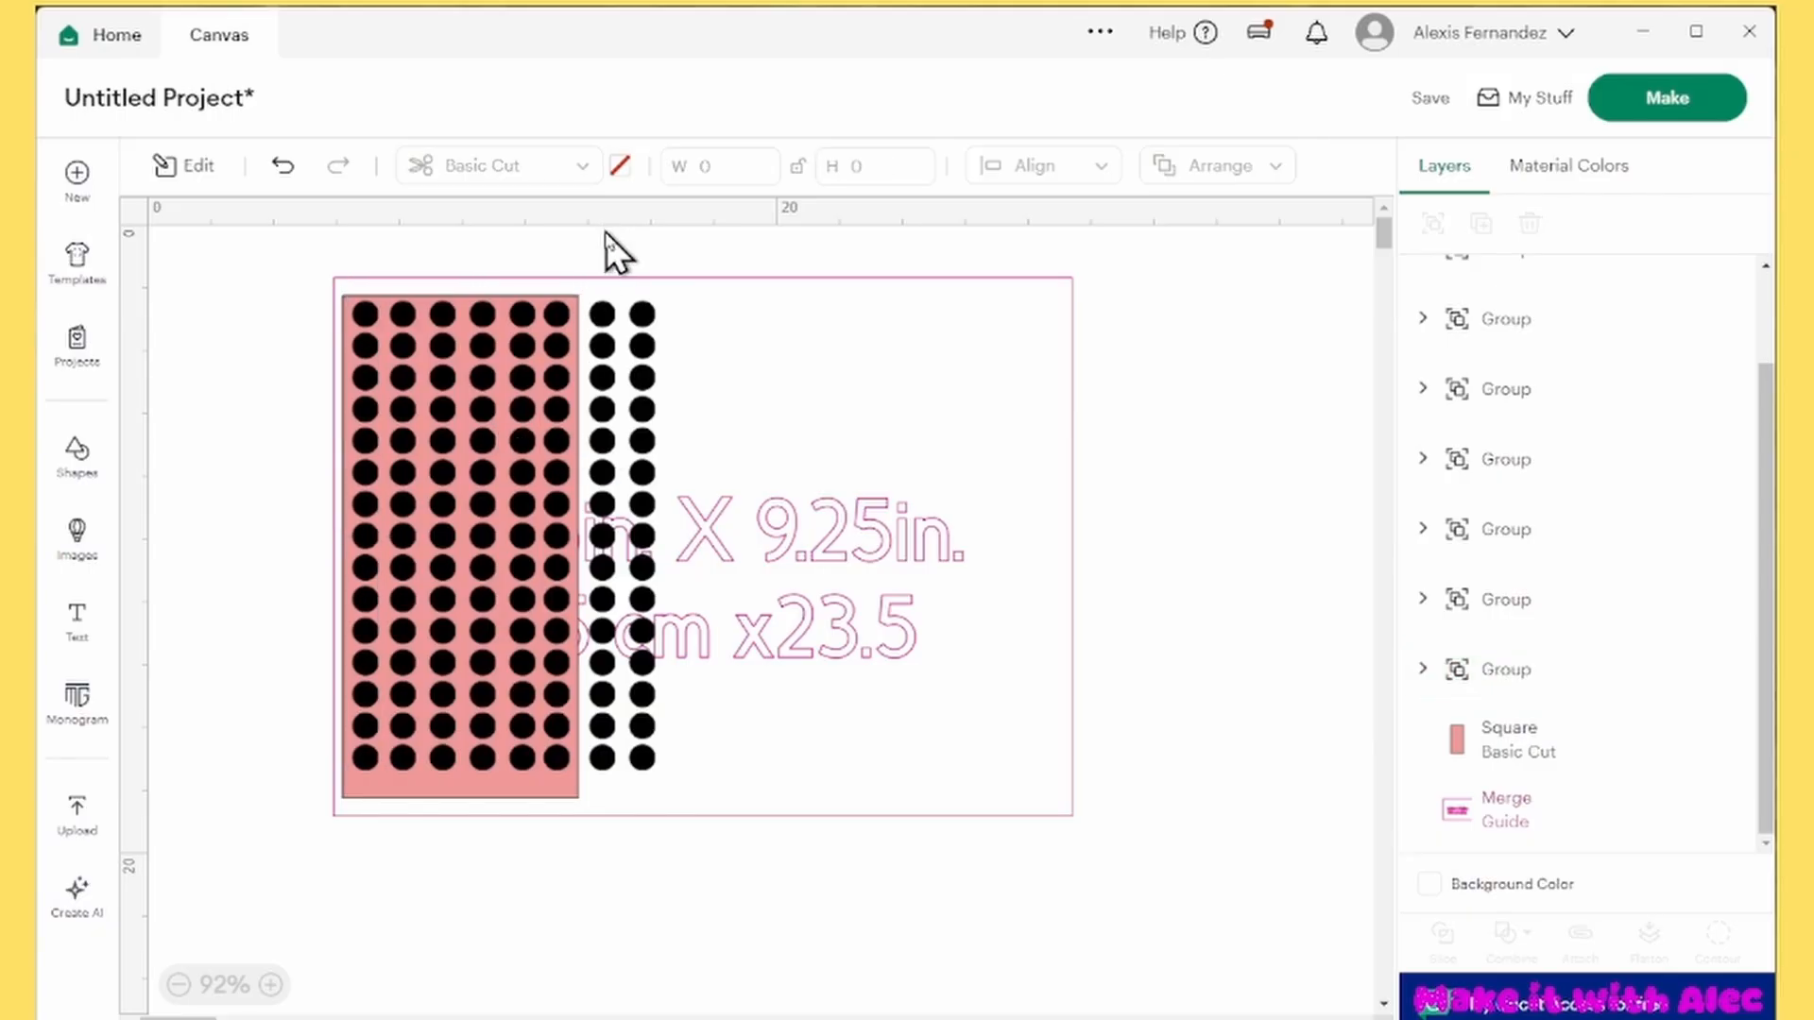
Move the two columns outside the red rectangle in between its inner columns
left_click(558, 318)
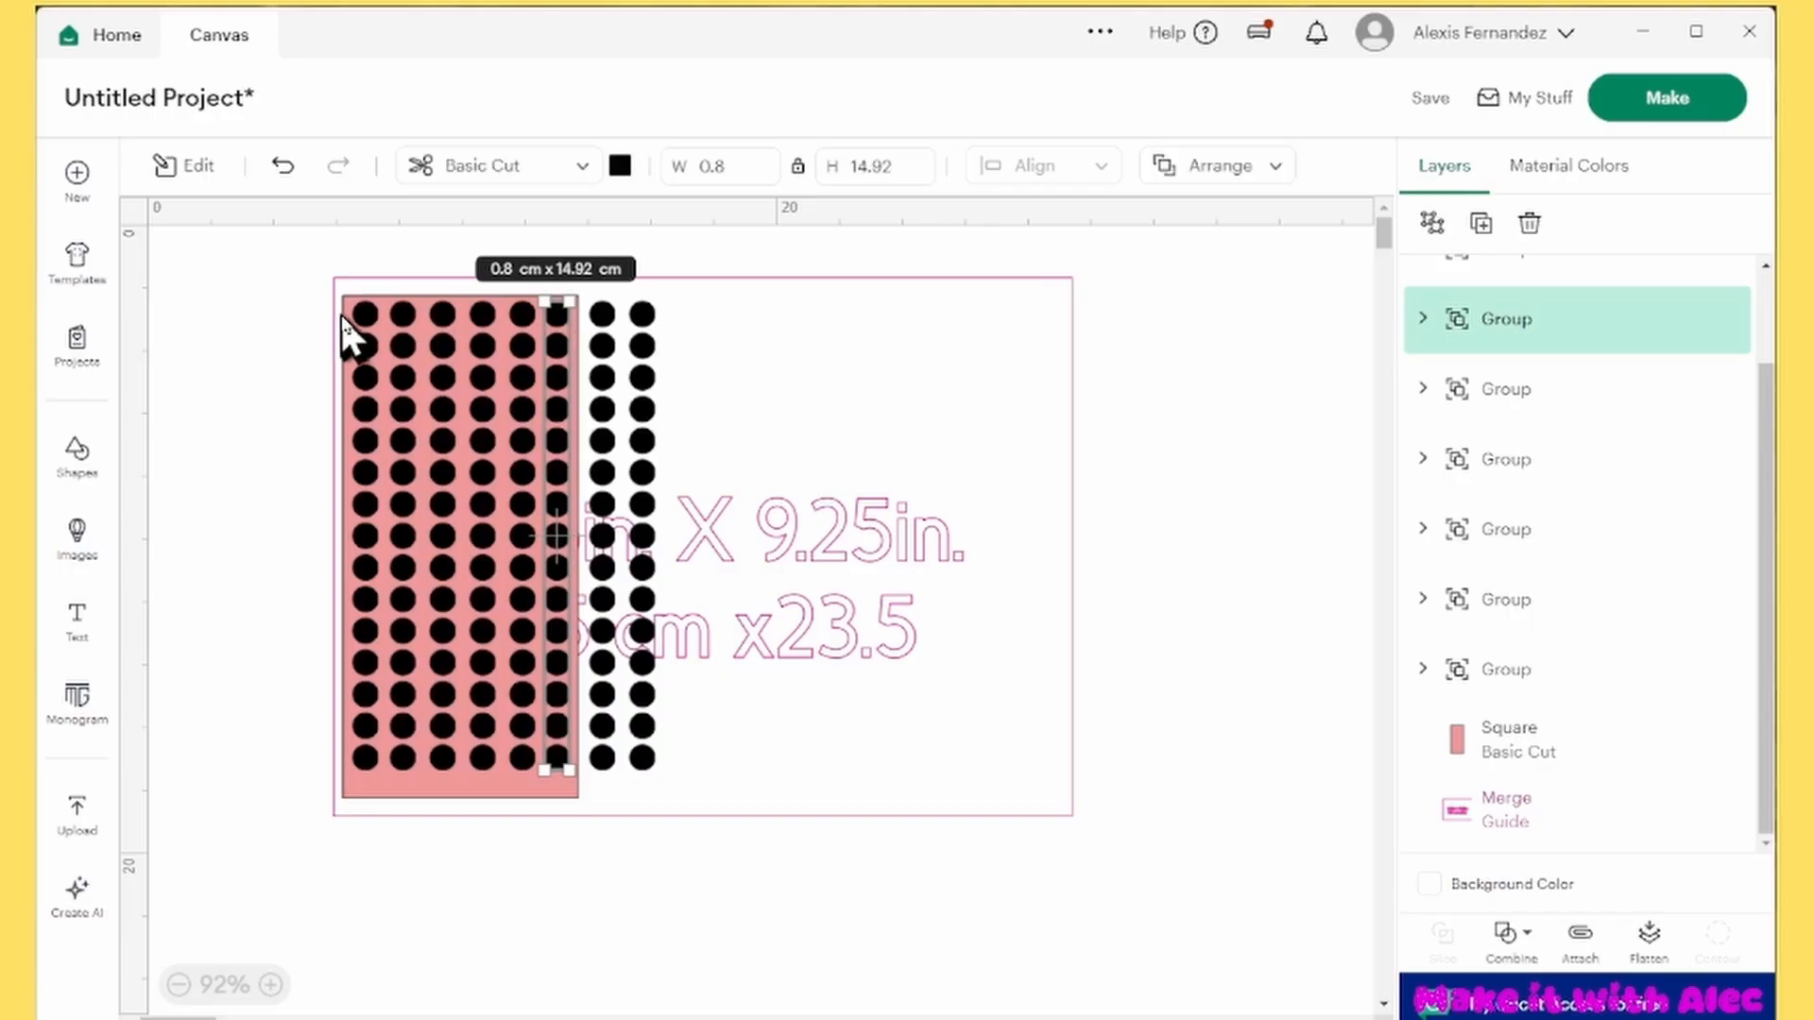
left_click(369, 320)
left_click(602, 326)
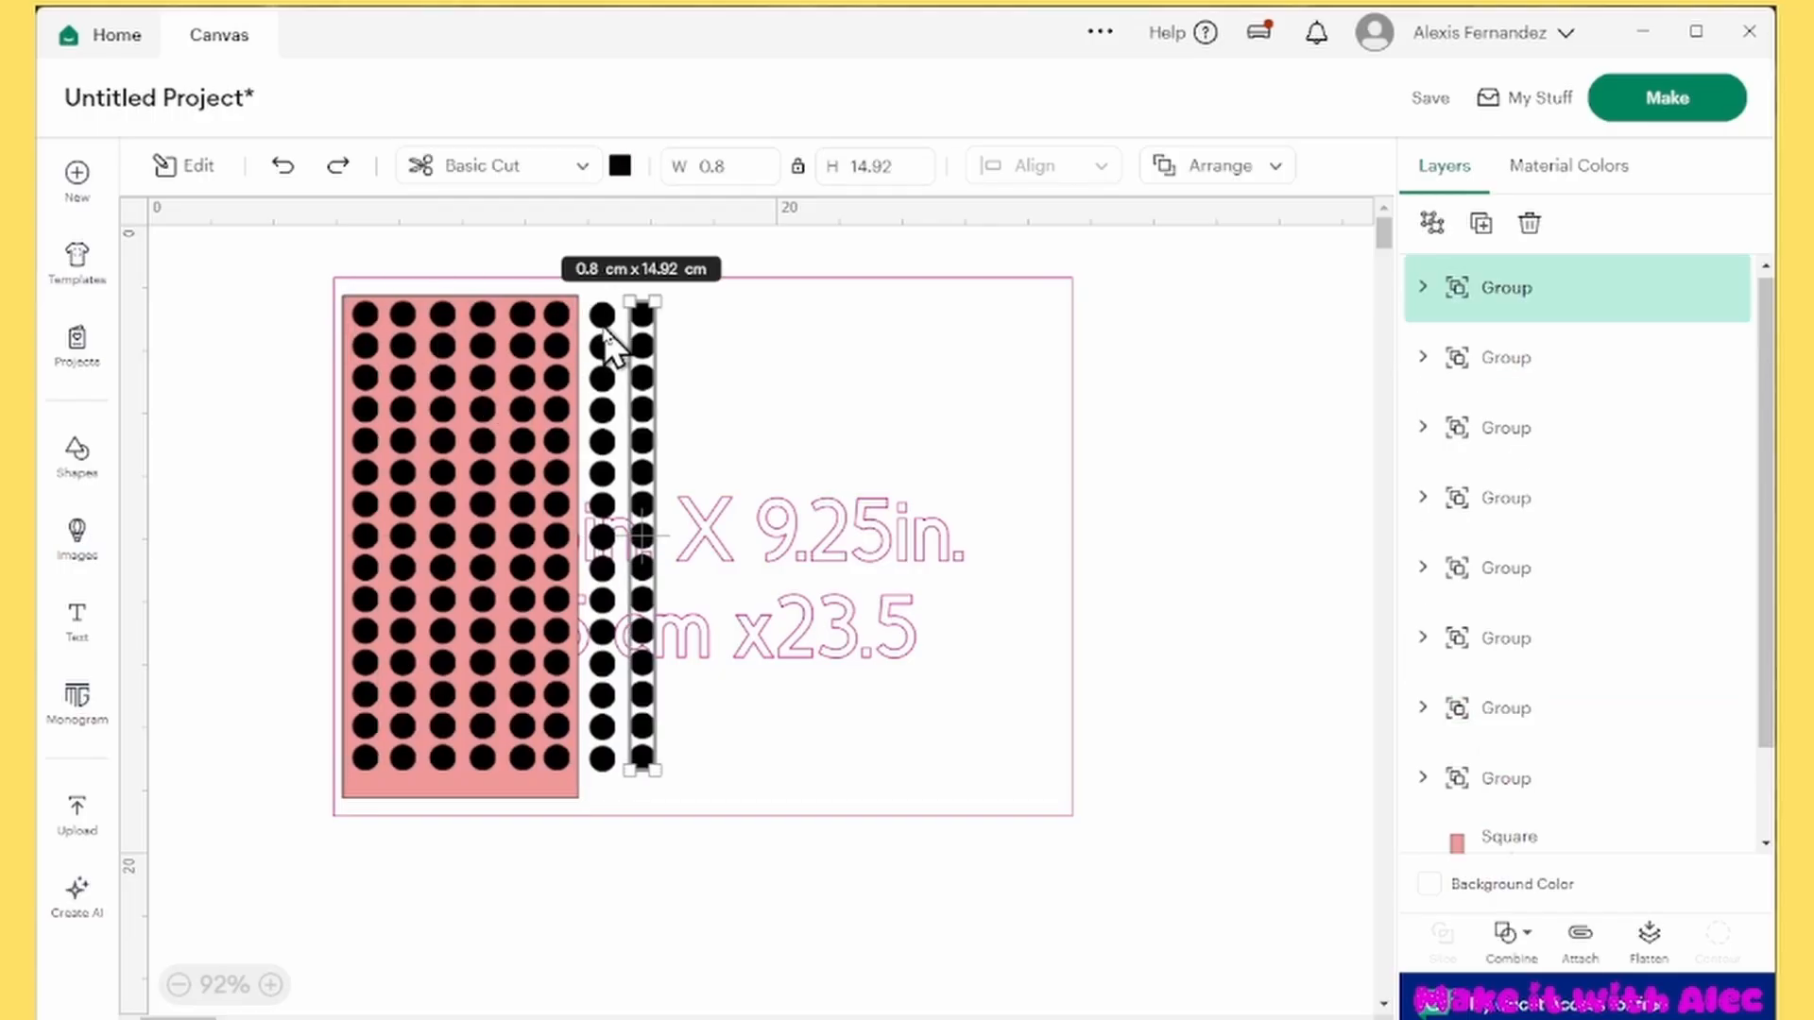
left_click(641, 323, "shift")
left_click_drag(639, 318, 497, 316)
Select all the columns without the rectangle and guide, center them vertically and distribute them horizontally
left_click_drag(227, 232, 657, 841)
scroll(1704, 599, "down", 2)
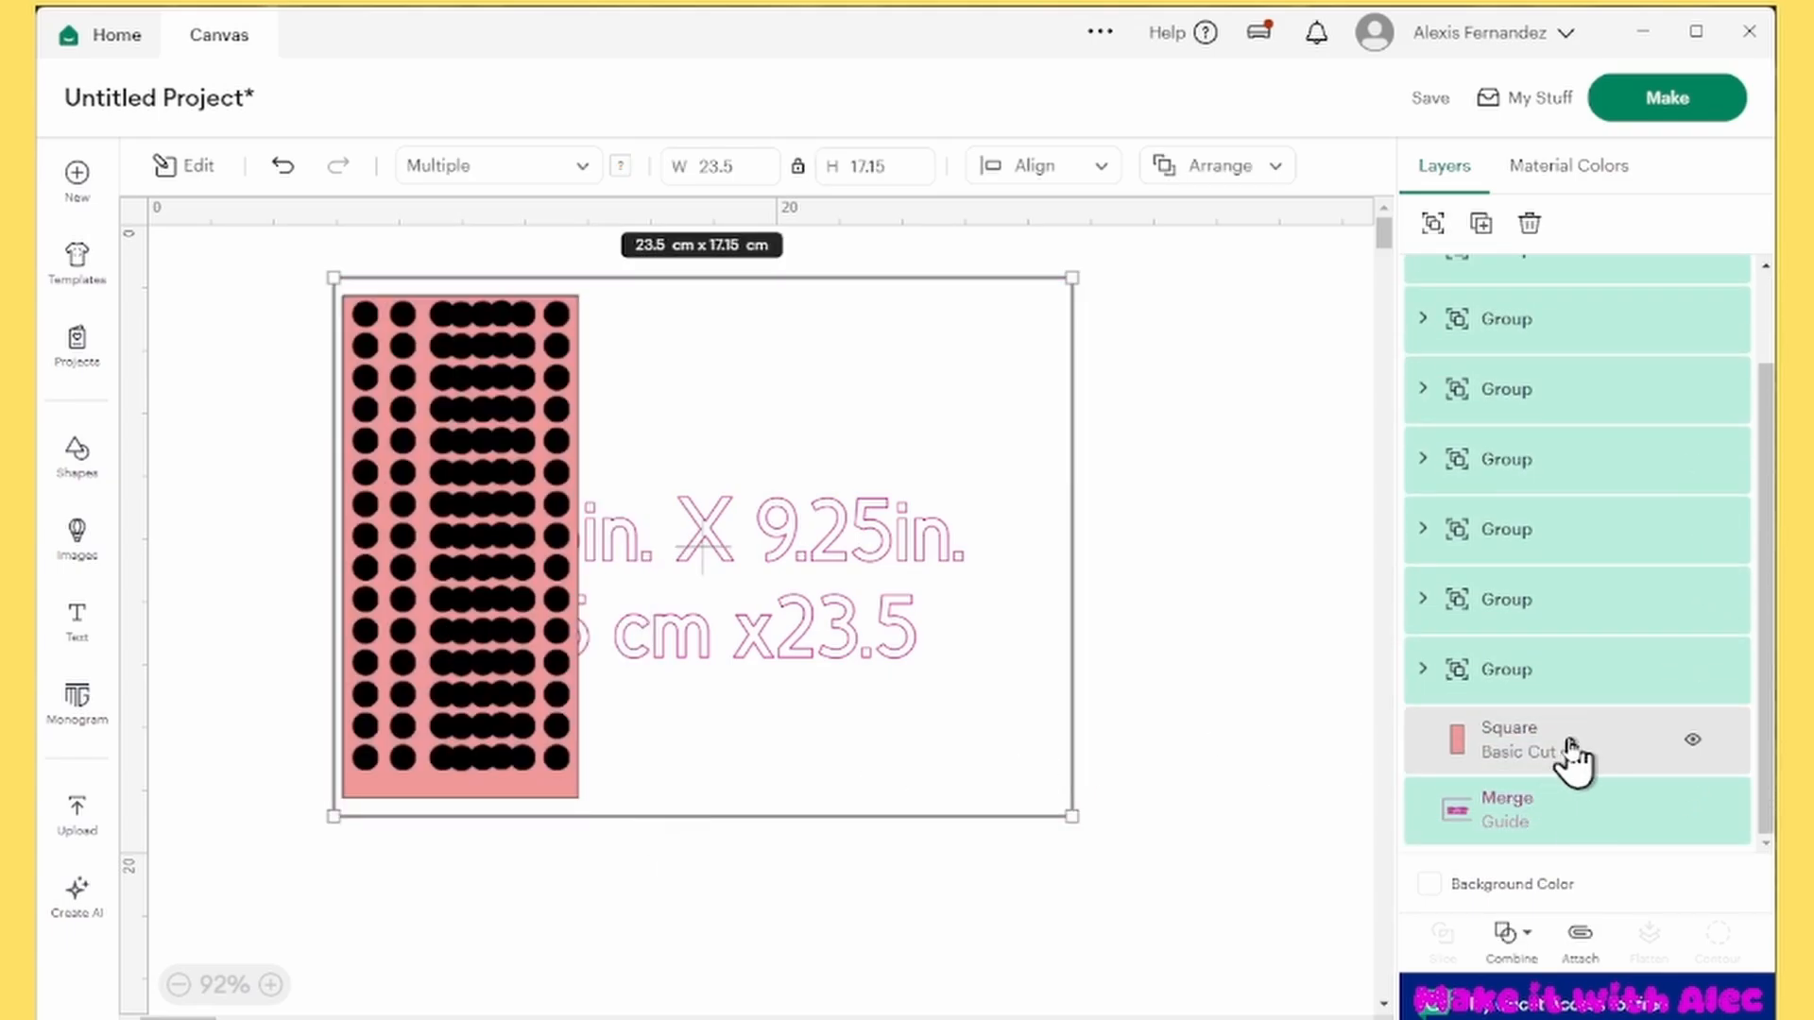
left_click(1564, 818, "shift")
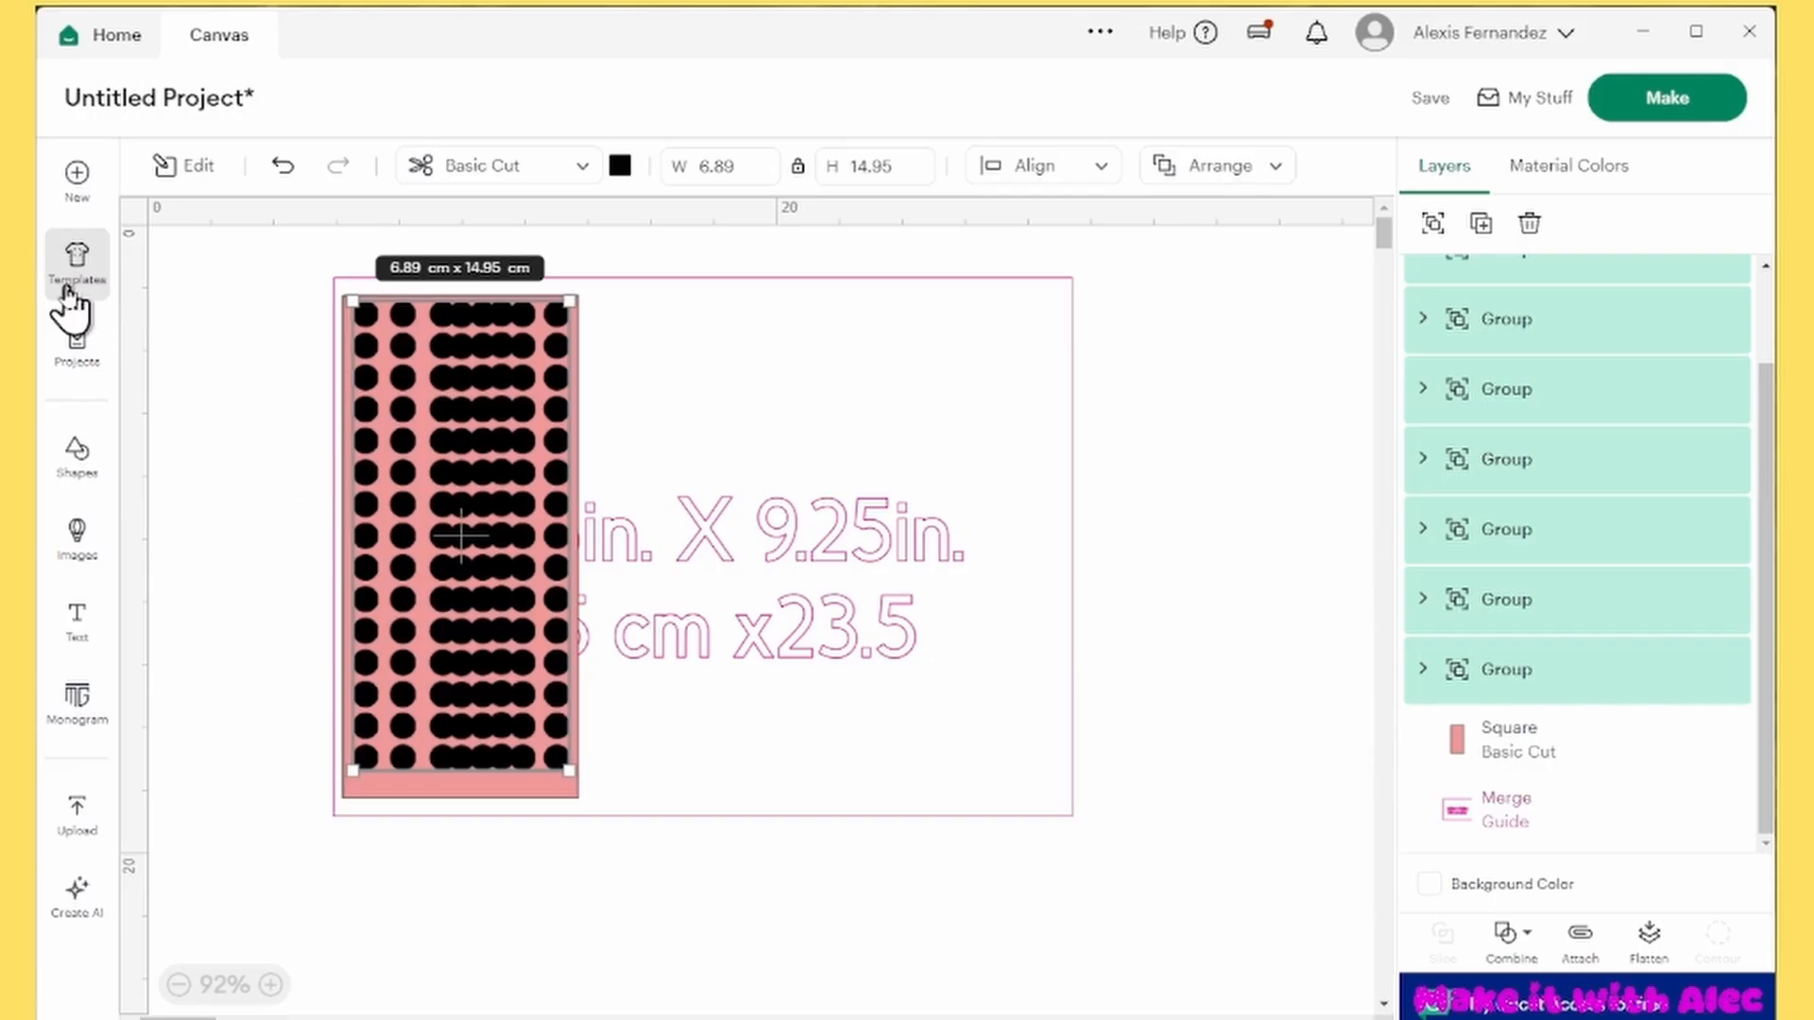
left_click(1096, 168)
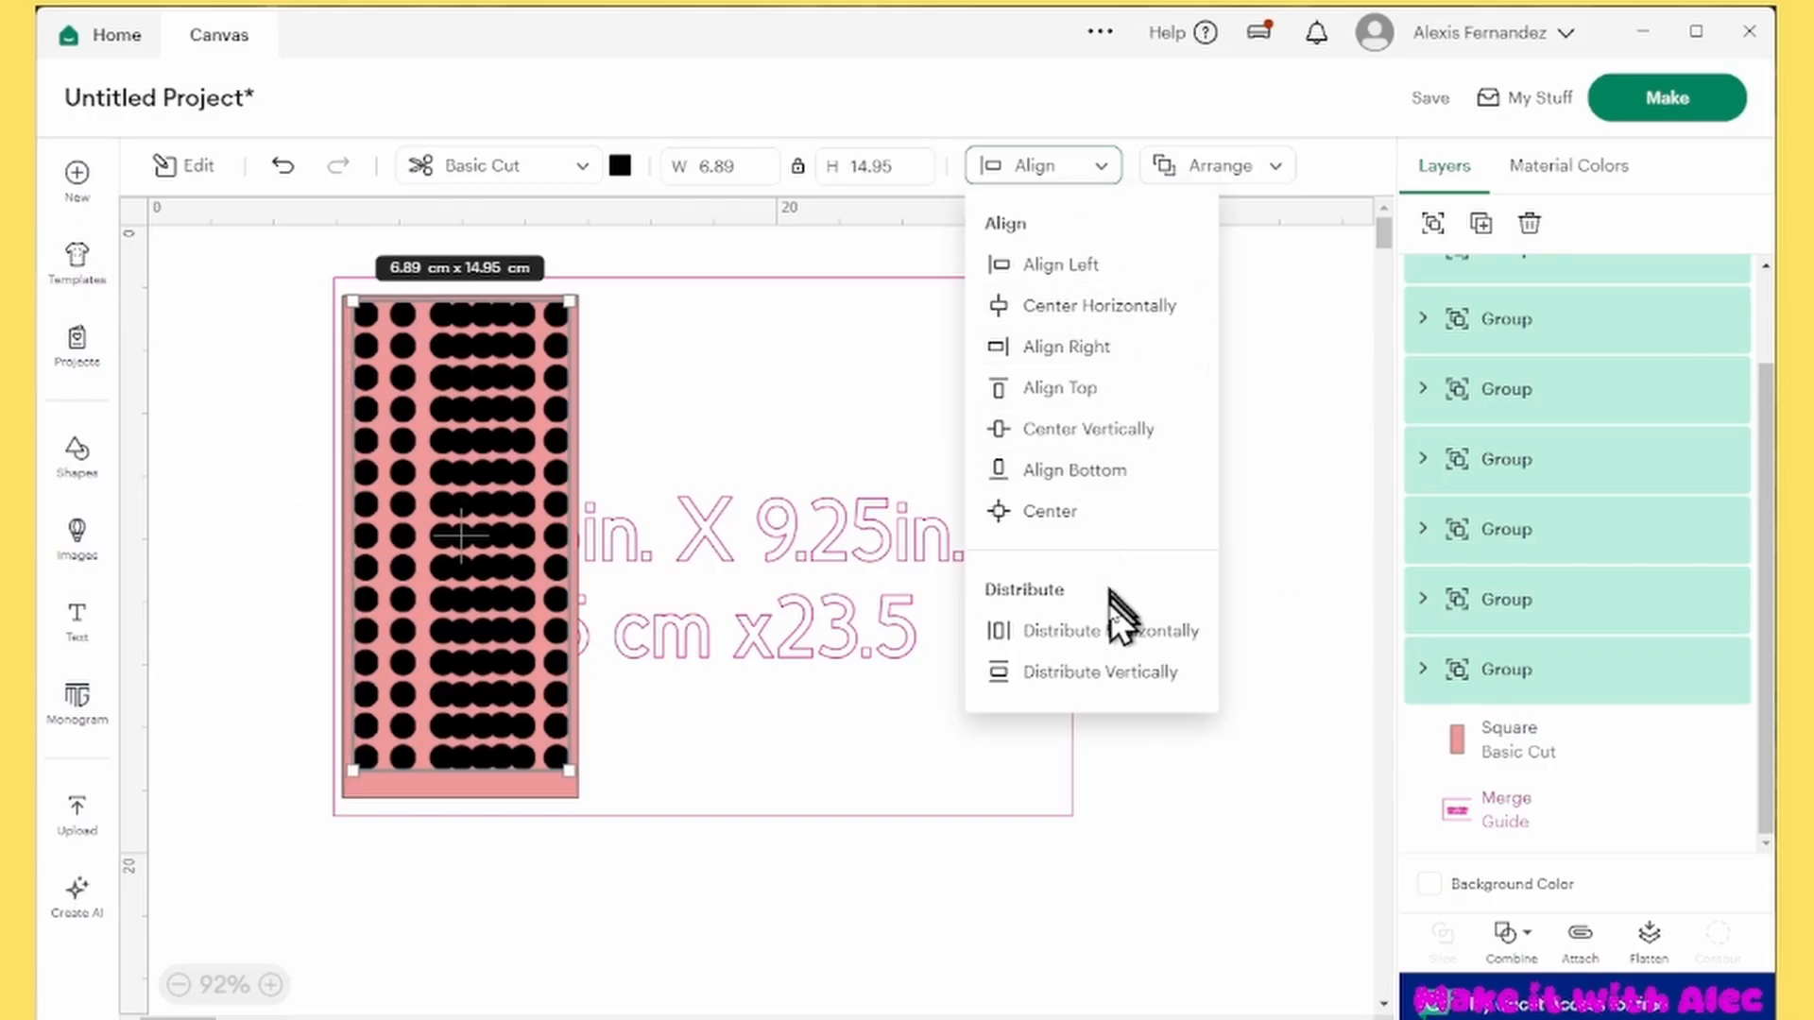
left_click(1096, 430)
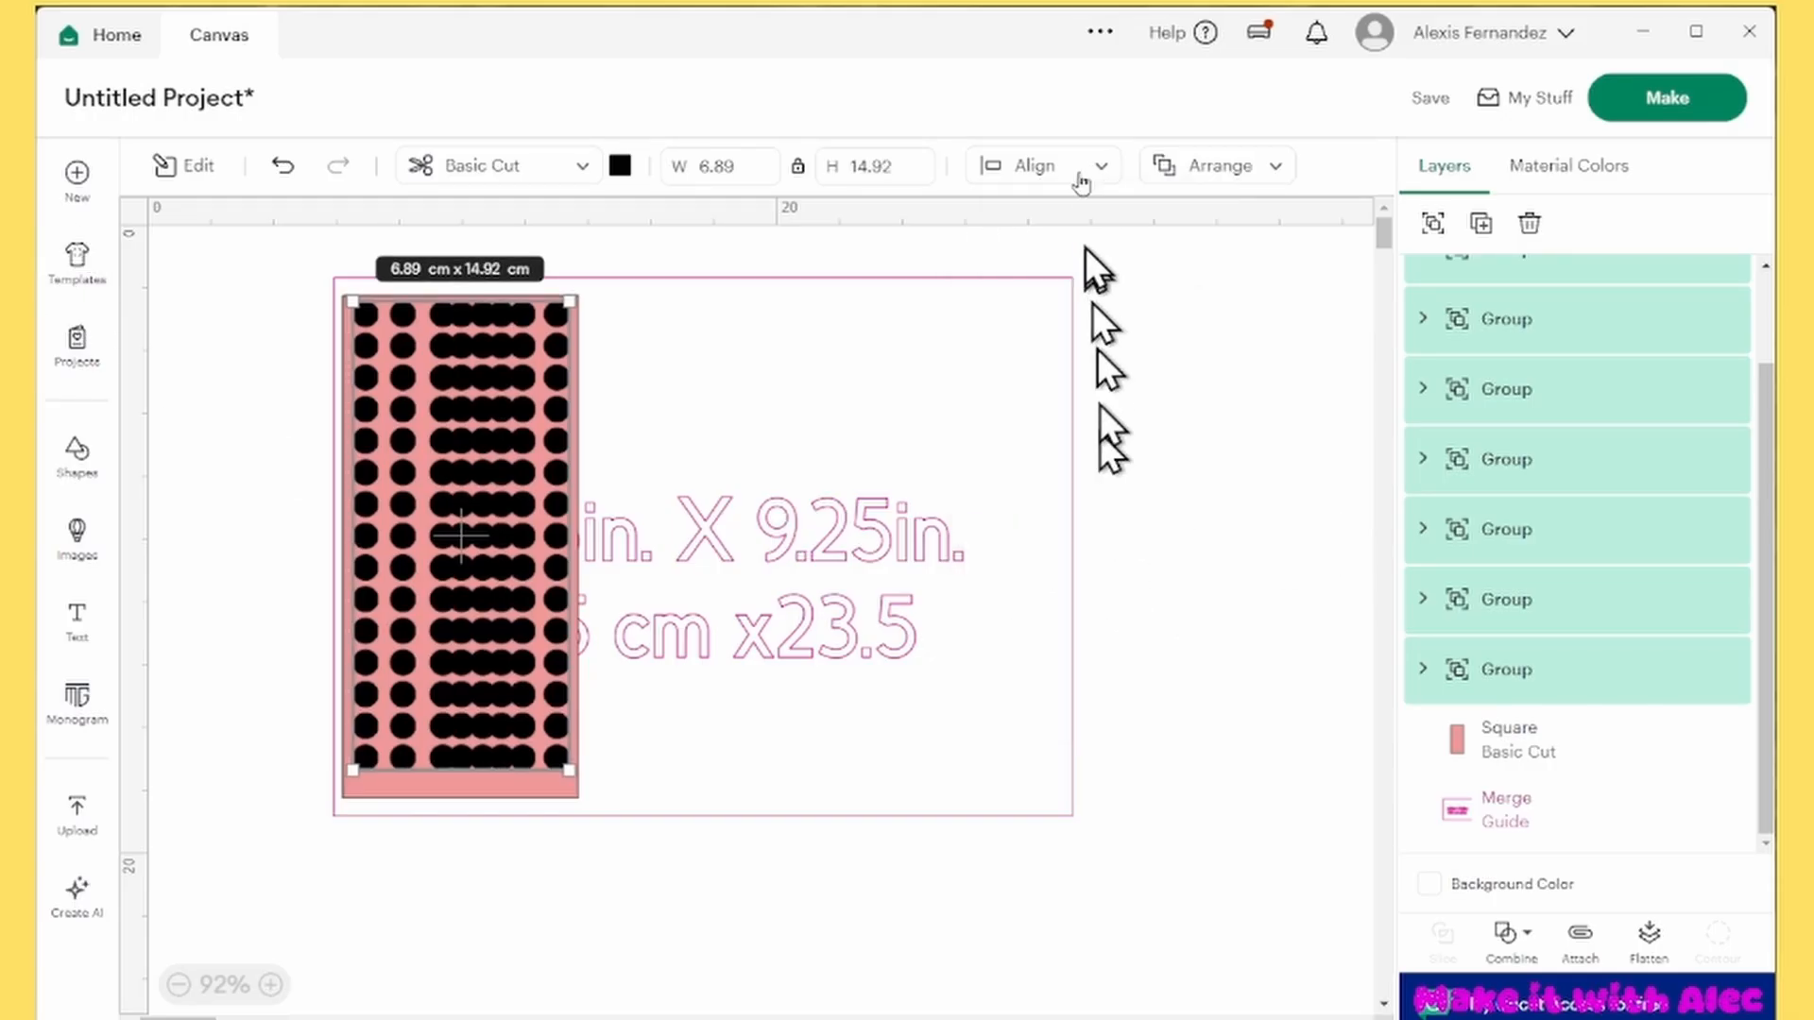
left_click(1075, 170)
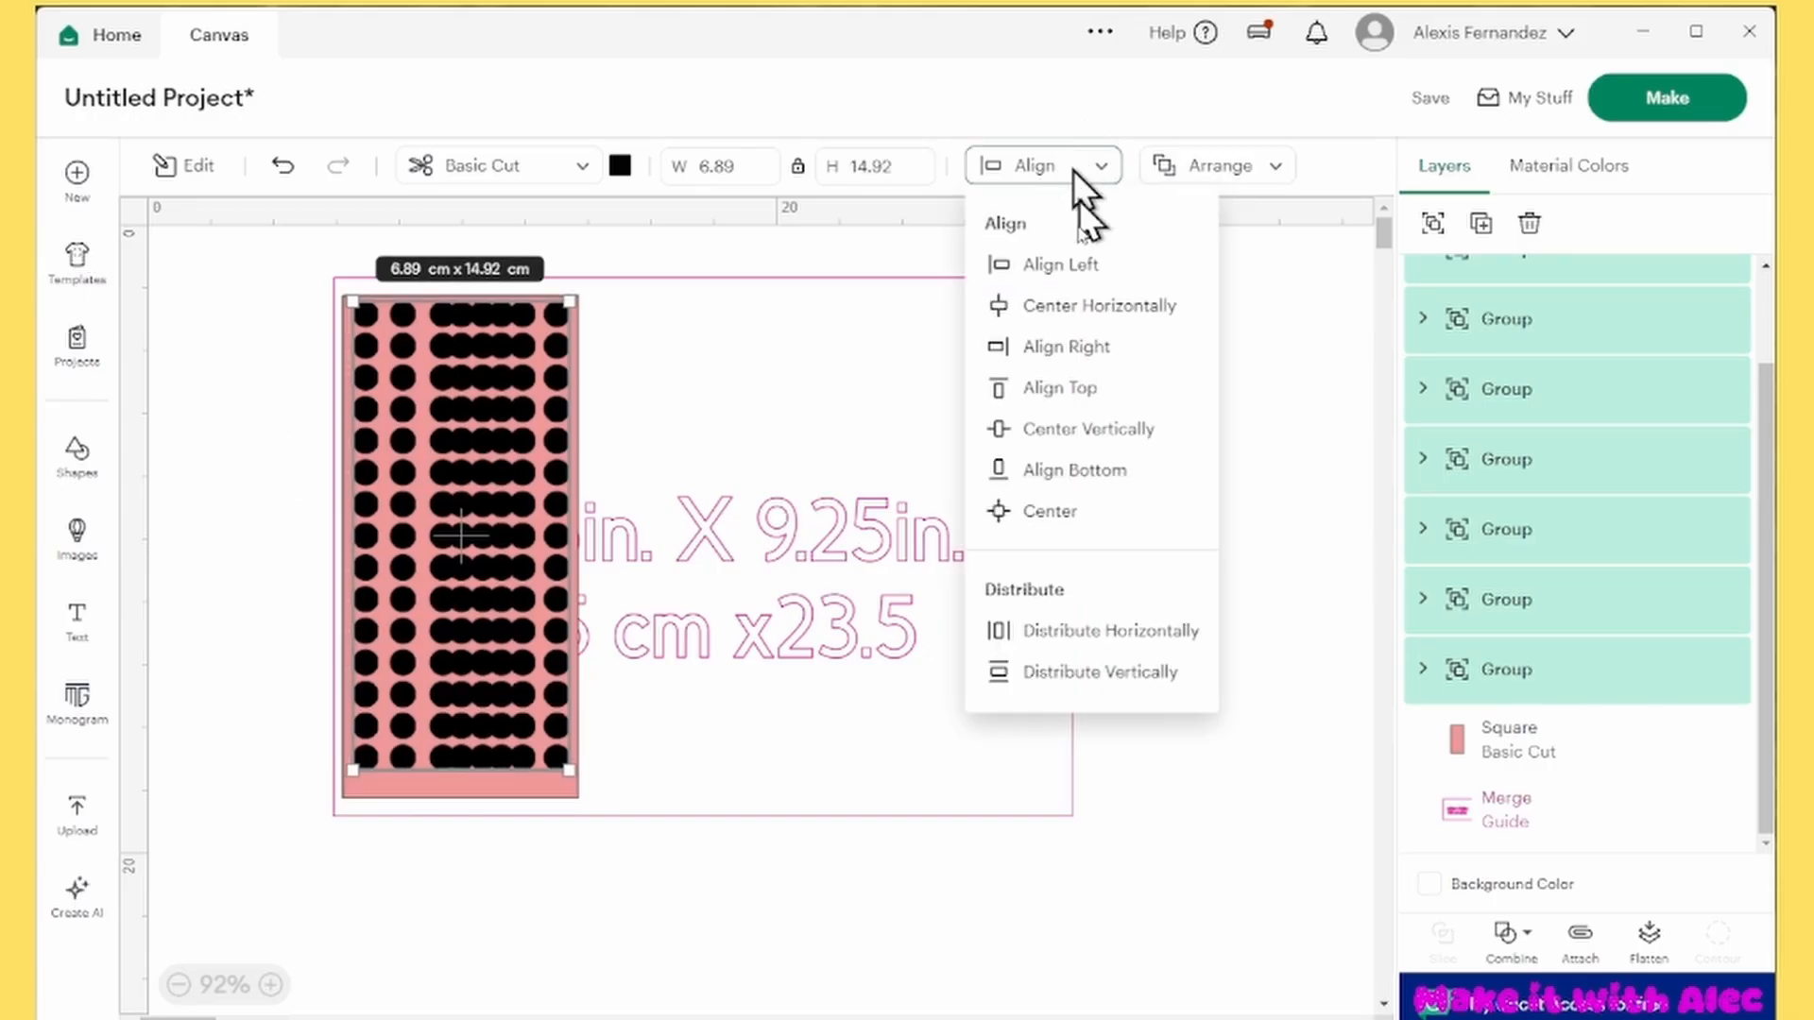
left_click(1120, 631)
Nudge the first column slightly left and the last column slightly right, toward the rectangle's side edges
scroll(360, 327, "up", 3)
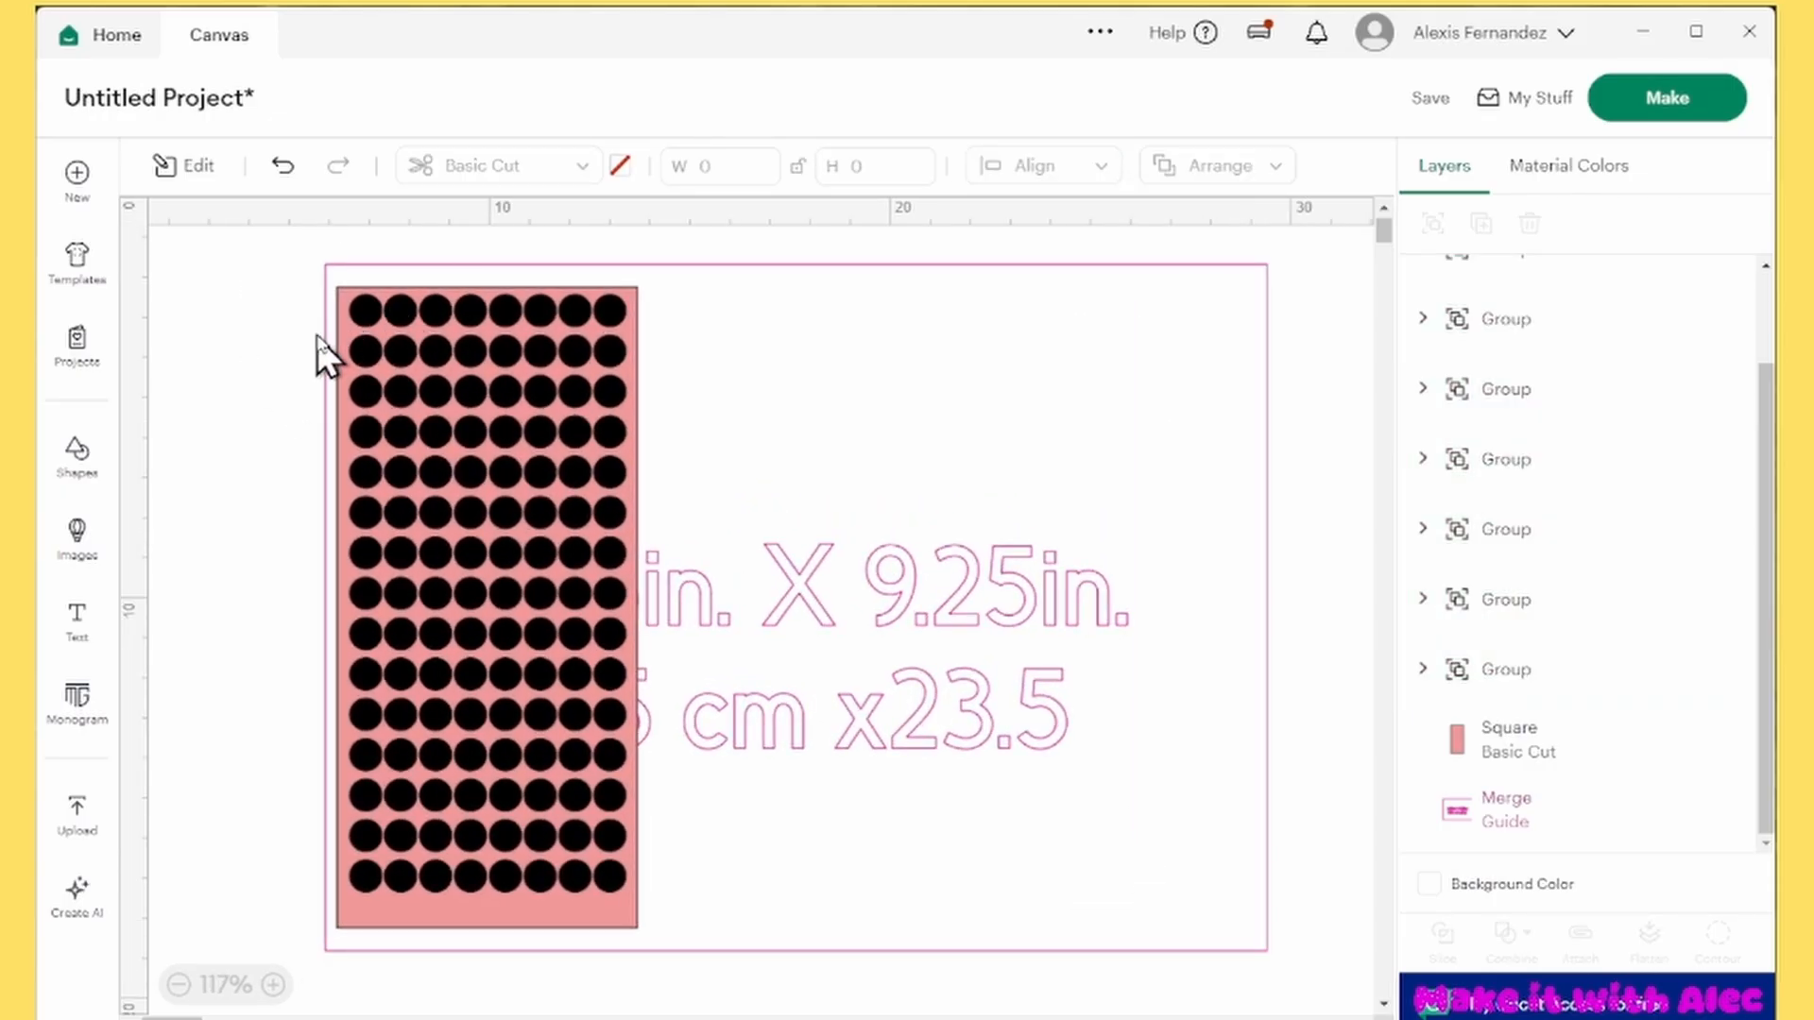
left_click(361, 312)
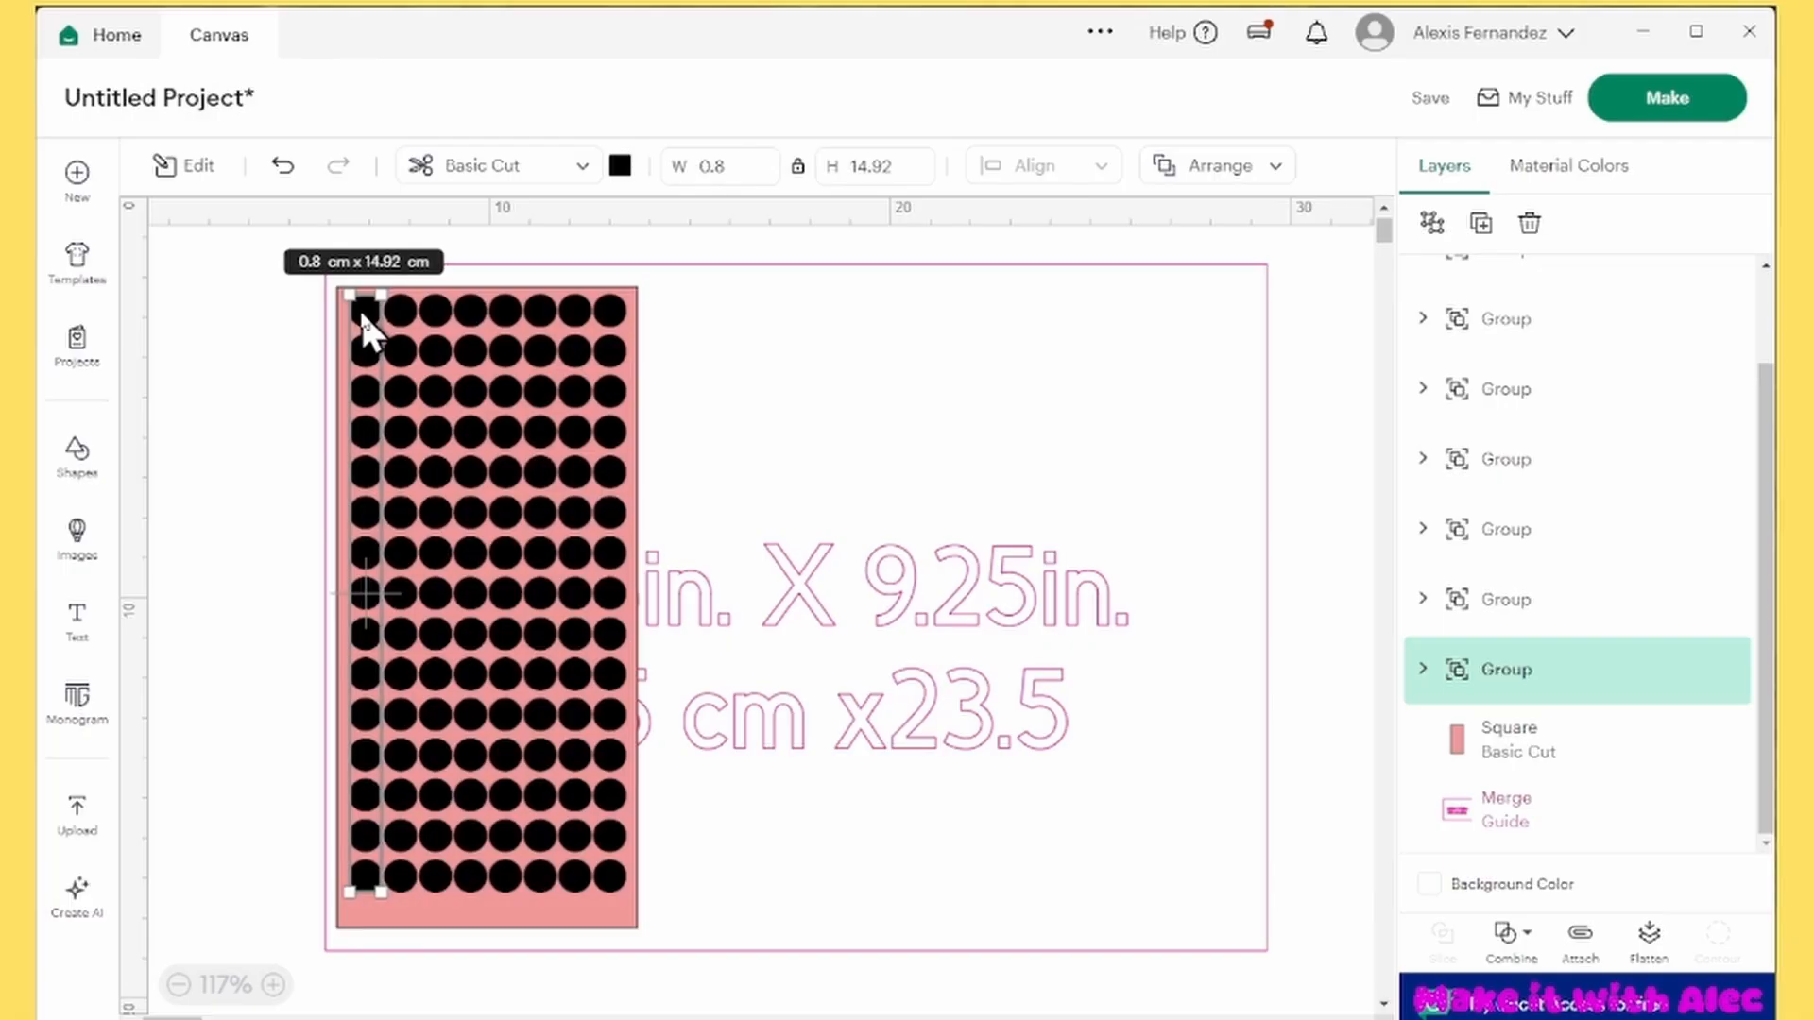
key("Left")
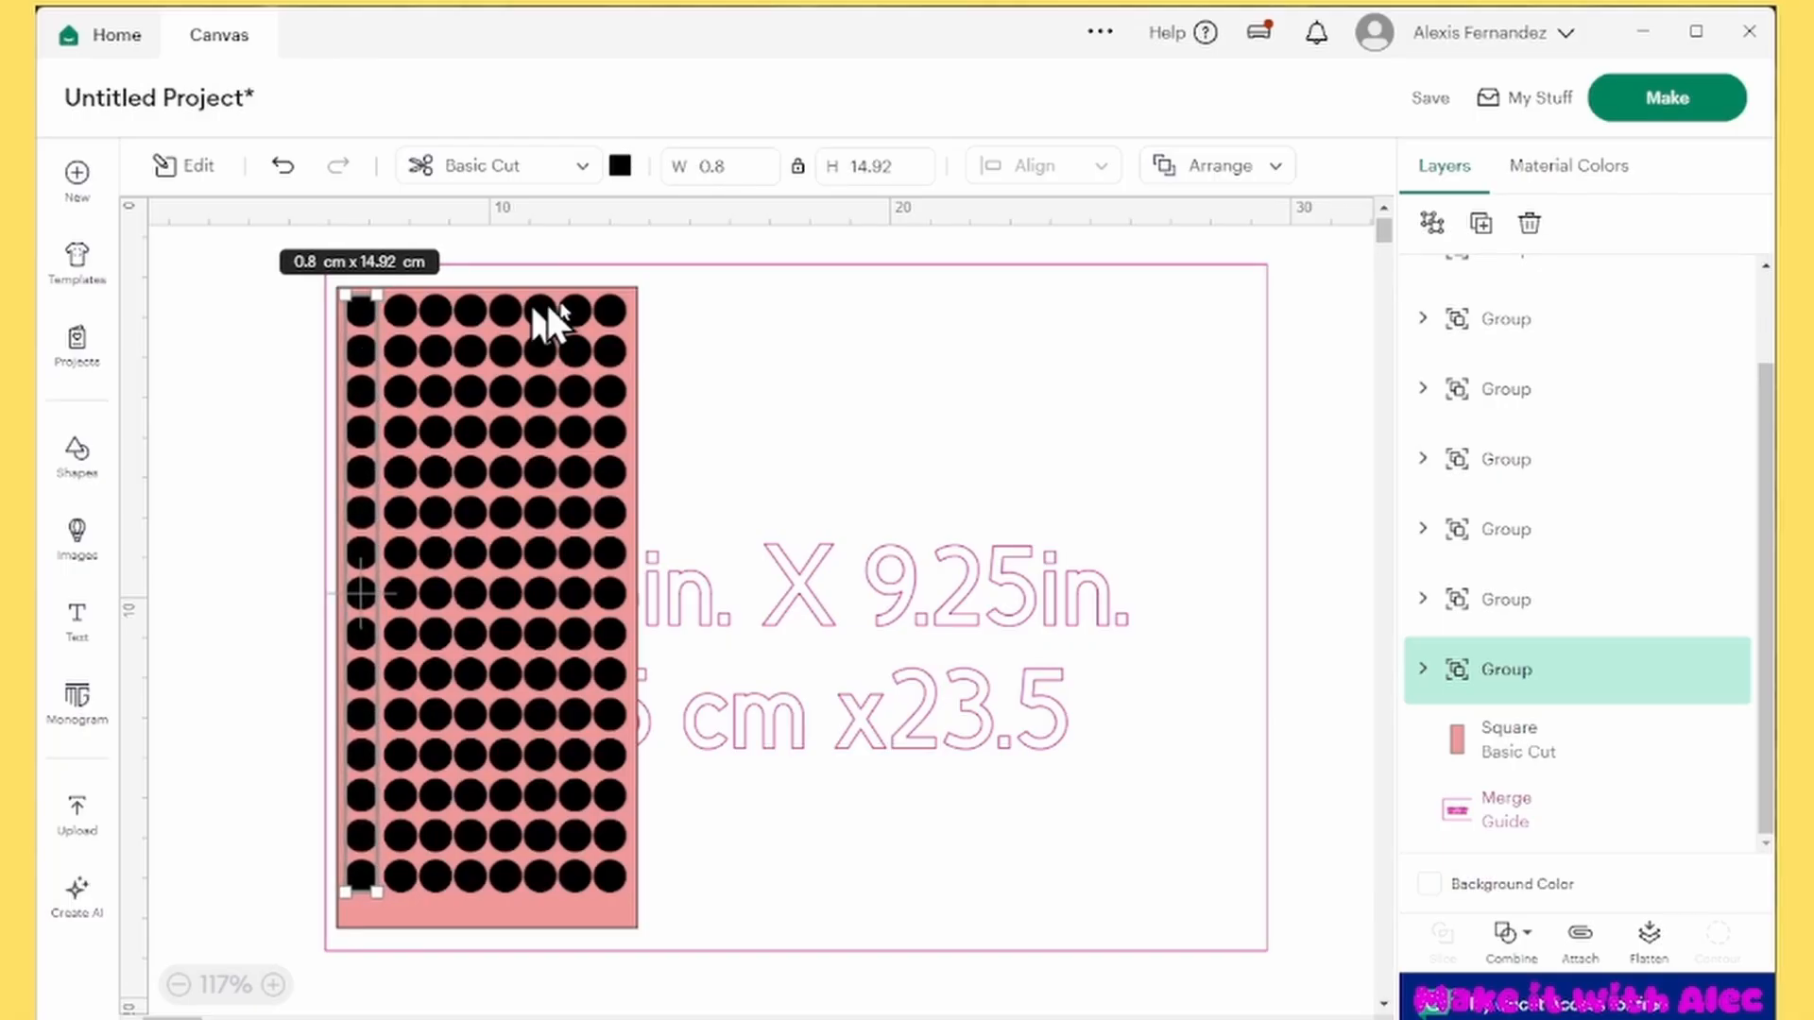
left_click(609, 312)
key("Right")
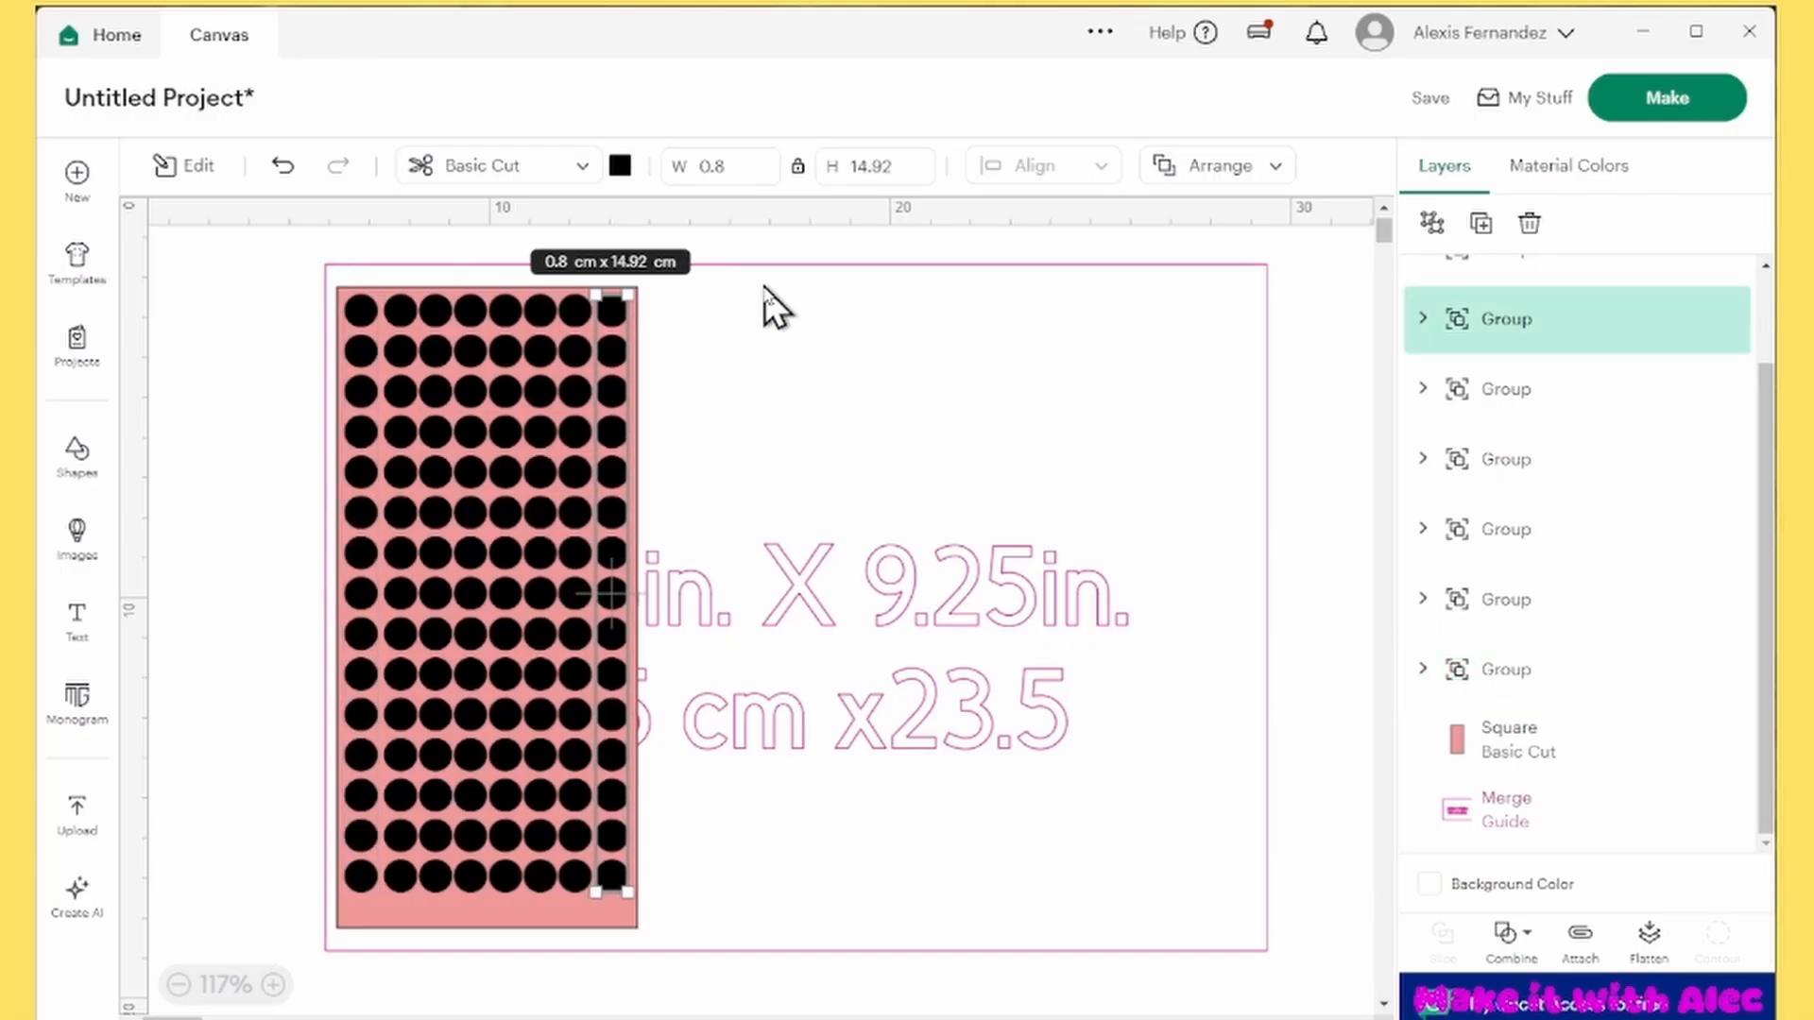
left_click(184, 368)
Select all eight circle columns without the rectangle and guide, and distribute them horizontally
left_click(1490, 347)
scroll(1493, 362, "up", 2)
left_click(1491, 293)
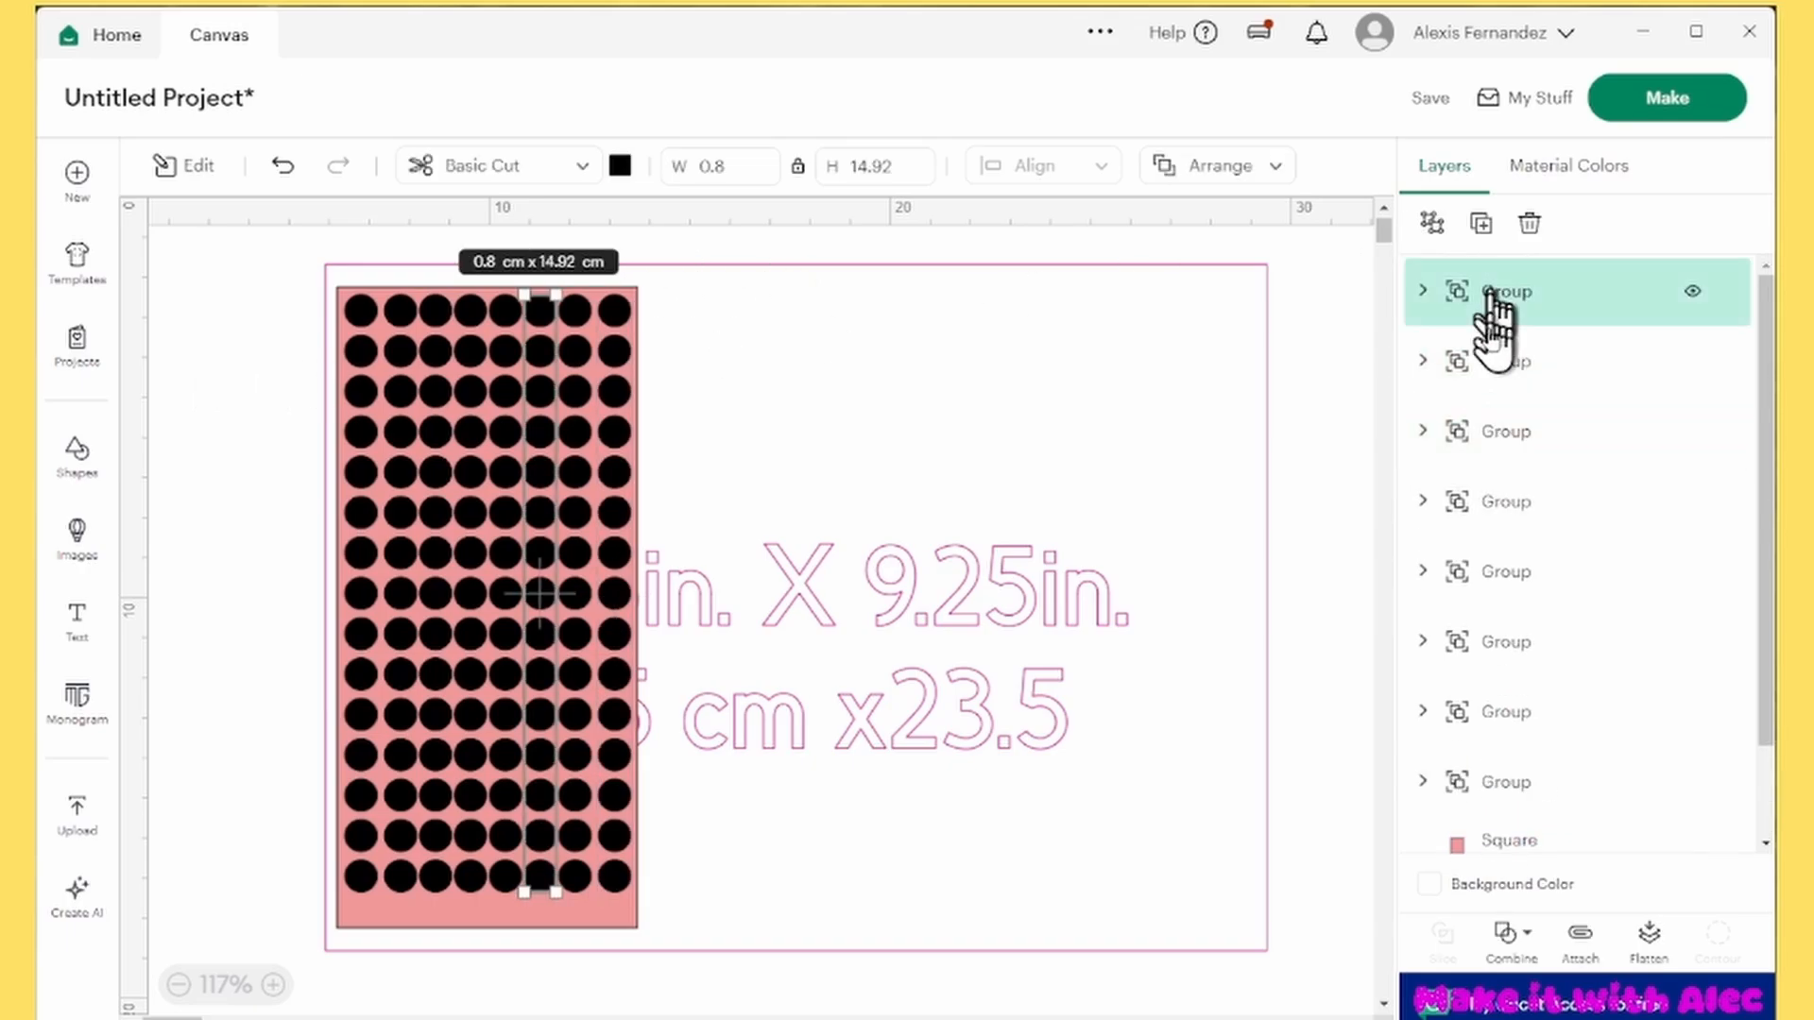
left_click(1492, 361, "shift")
left_click(1493, 430, "shift")
left_click(1493, 501, "shift")
left_click(1493, 572, "shift")
left_click(1495, 643, "shift")
left_click(1502, 712, "shift")
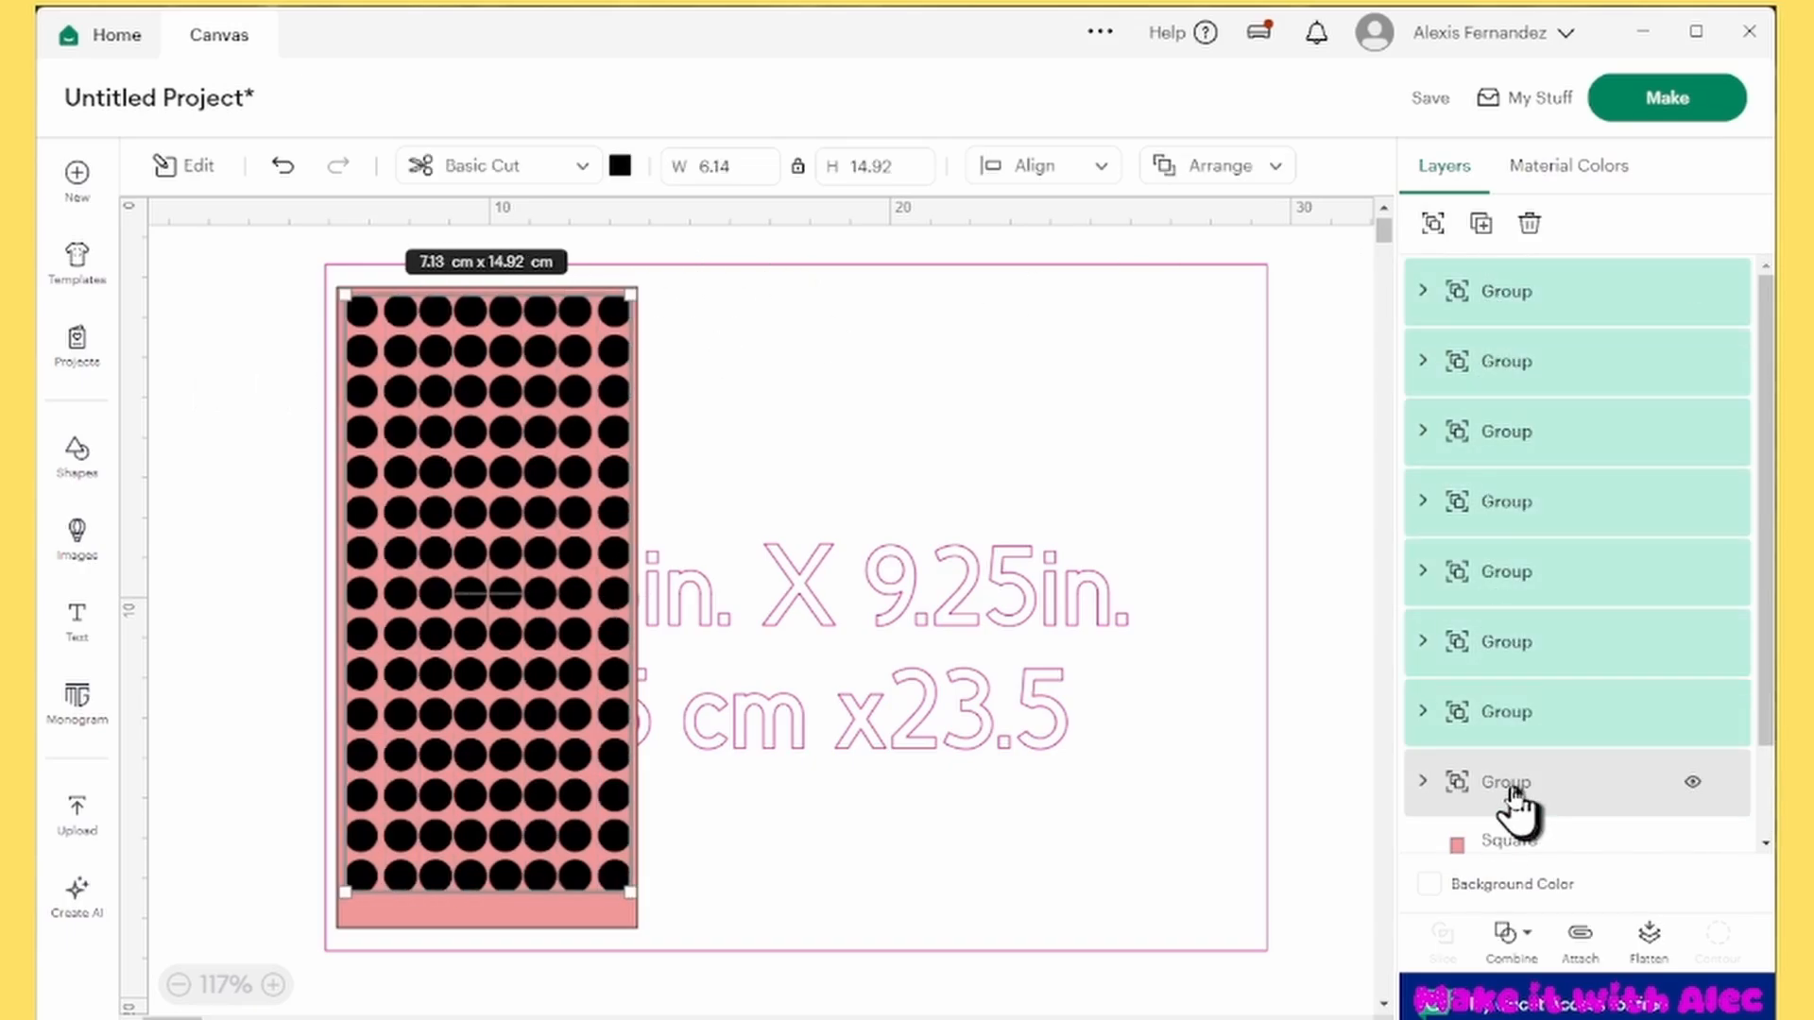
left_click(1512, 781, "shift")
left_click(1009, 168)
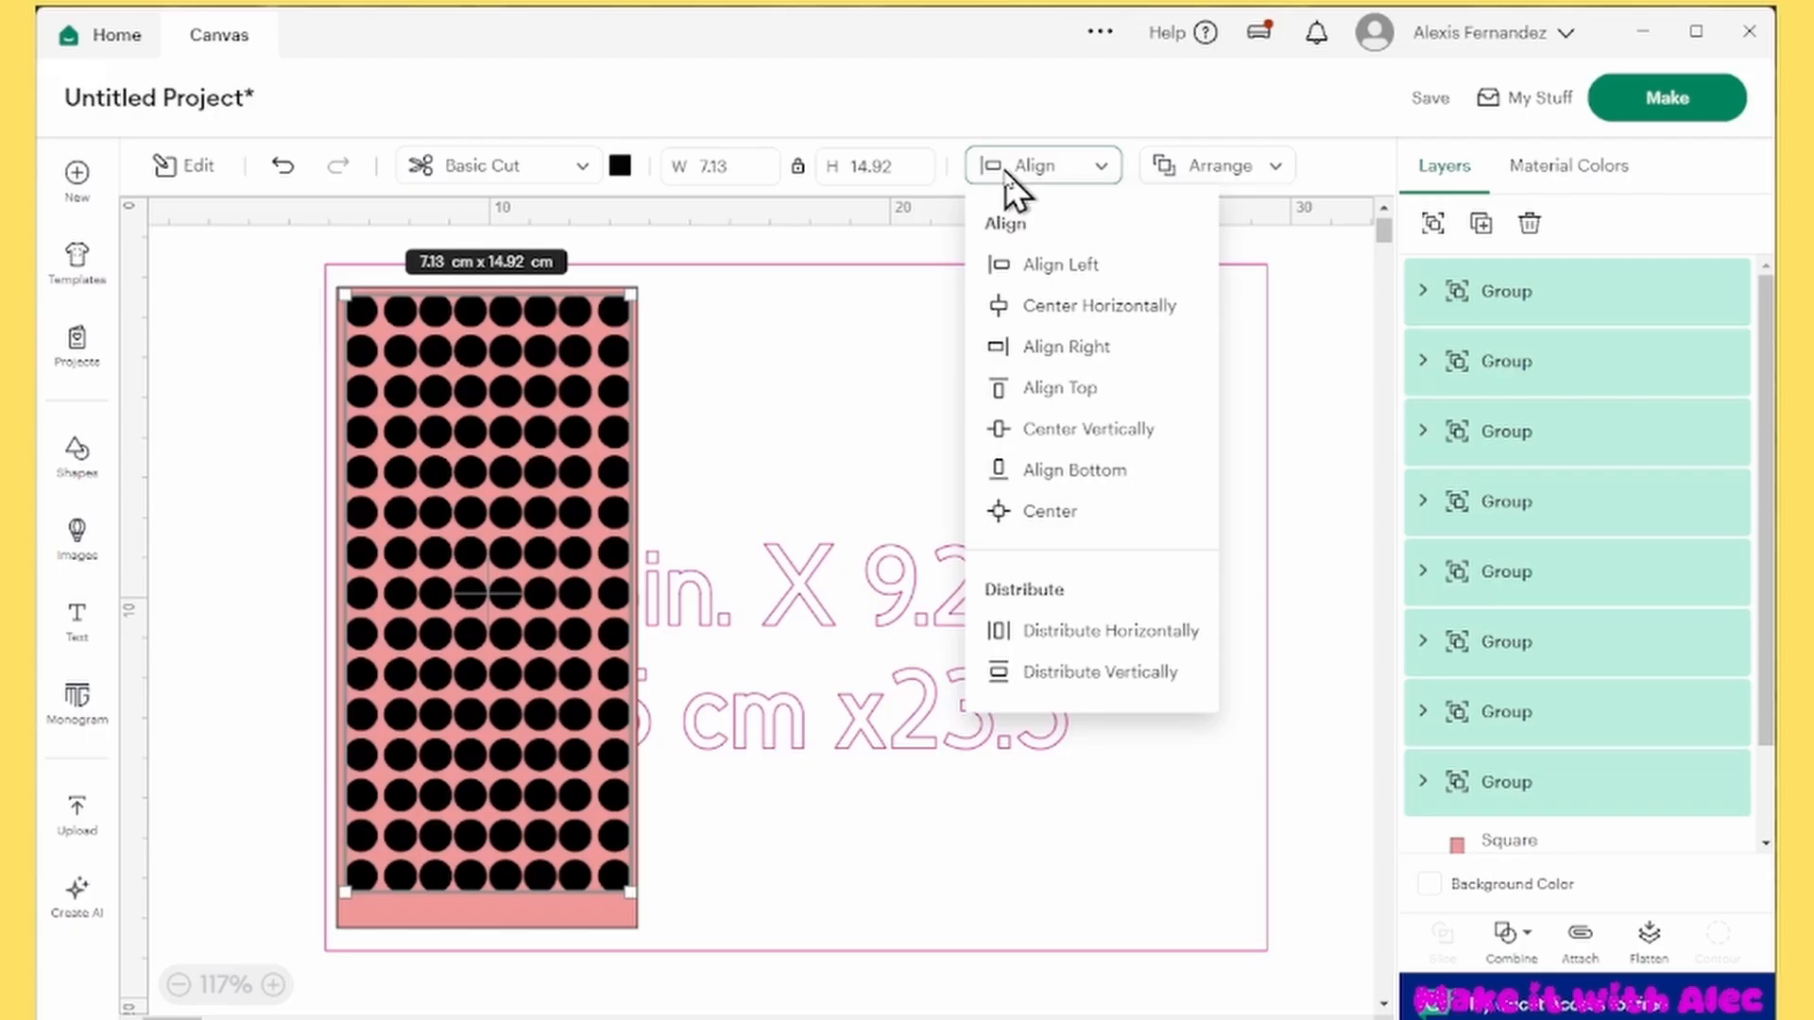
left_click(1130, 669)
left_click(236, 402)
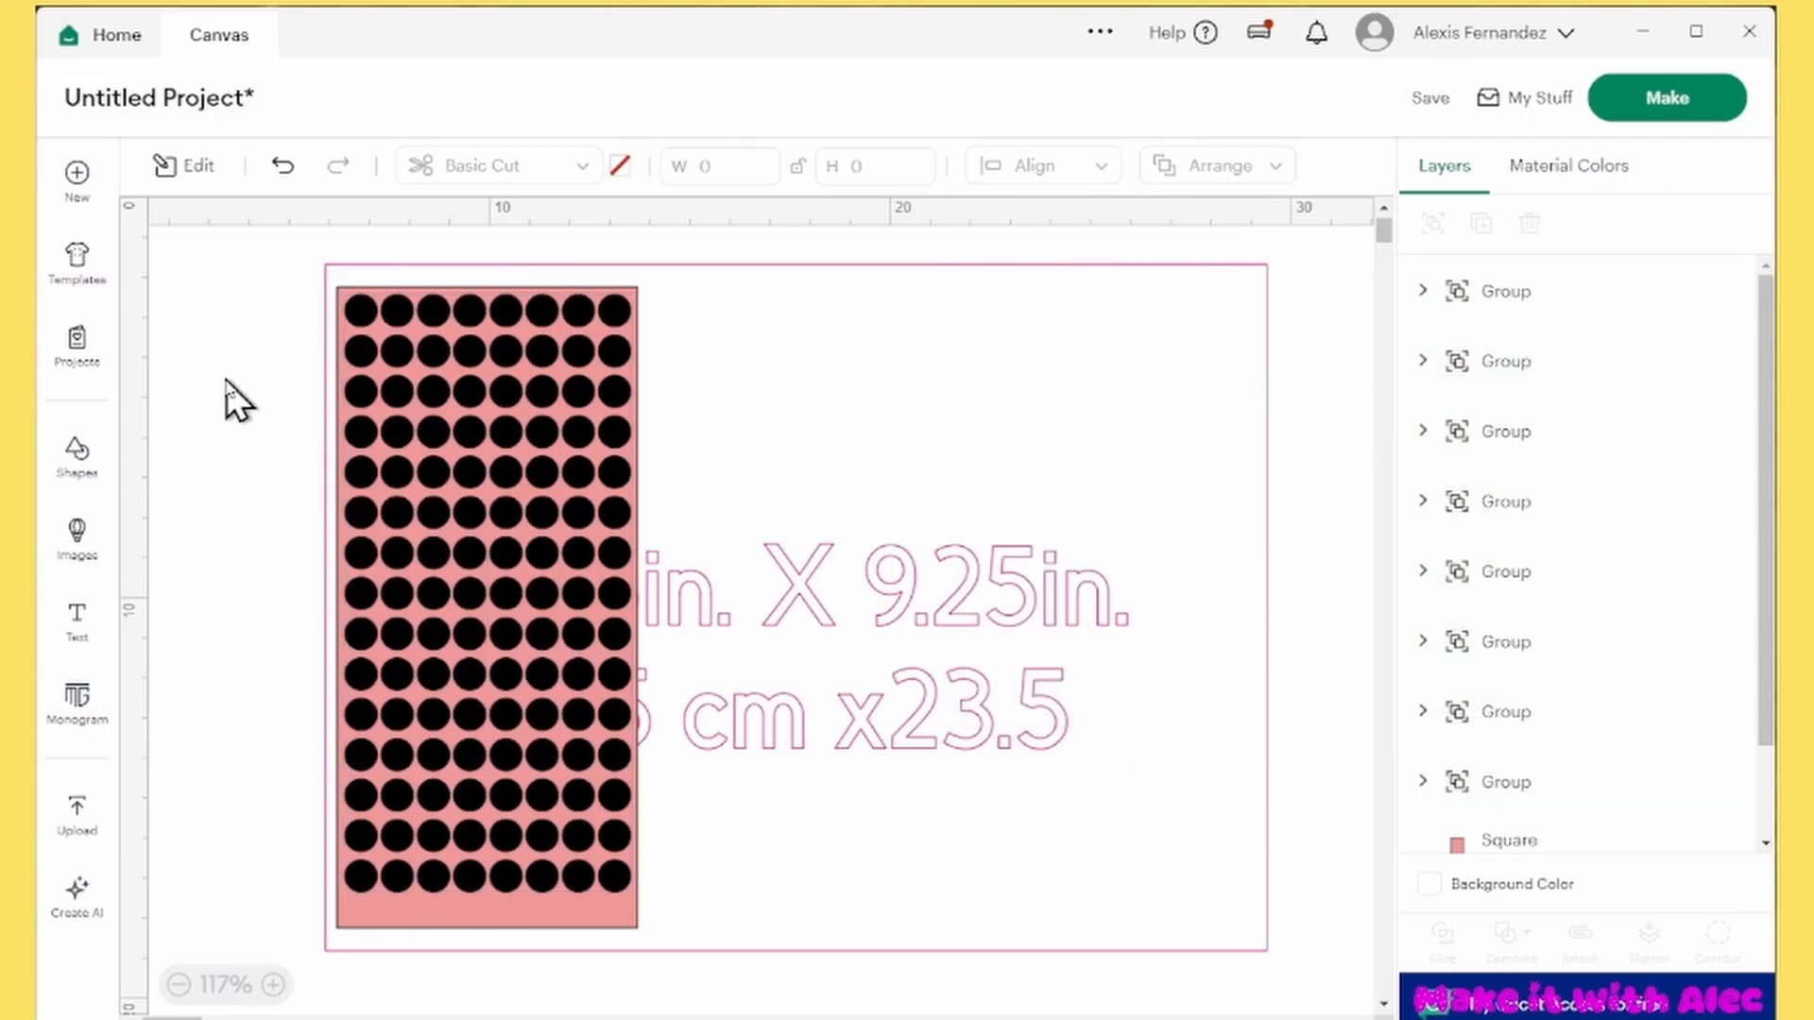
Recolor all eight circle columns purple and combine them with Unite
left_click(1509, 317)
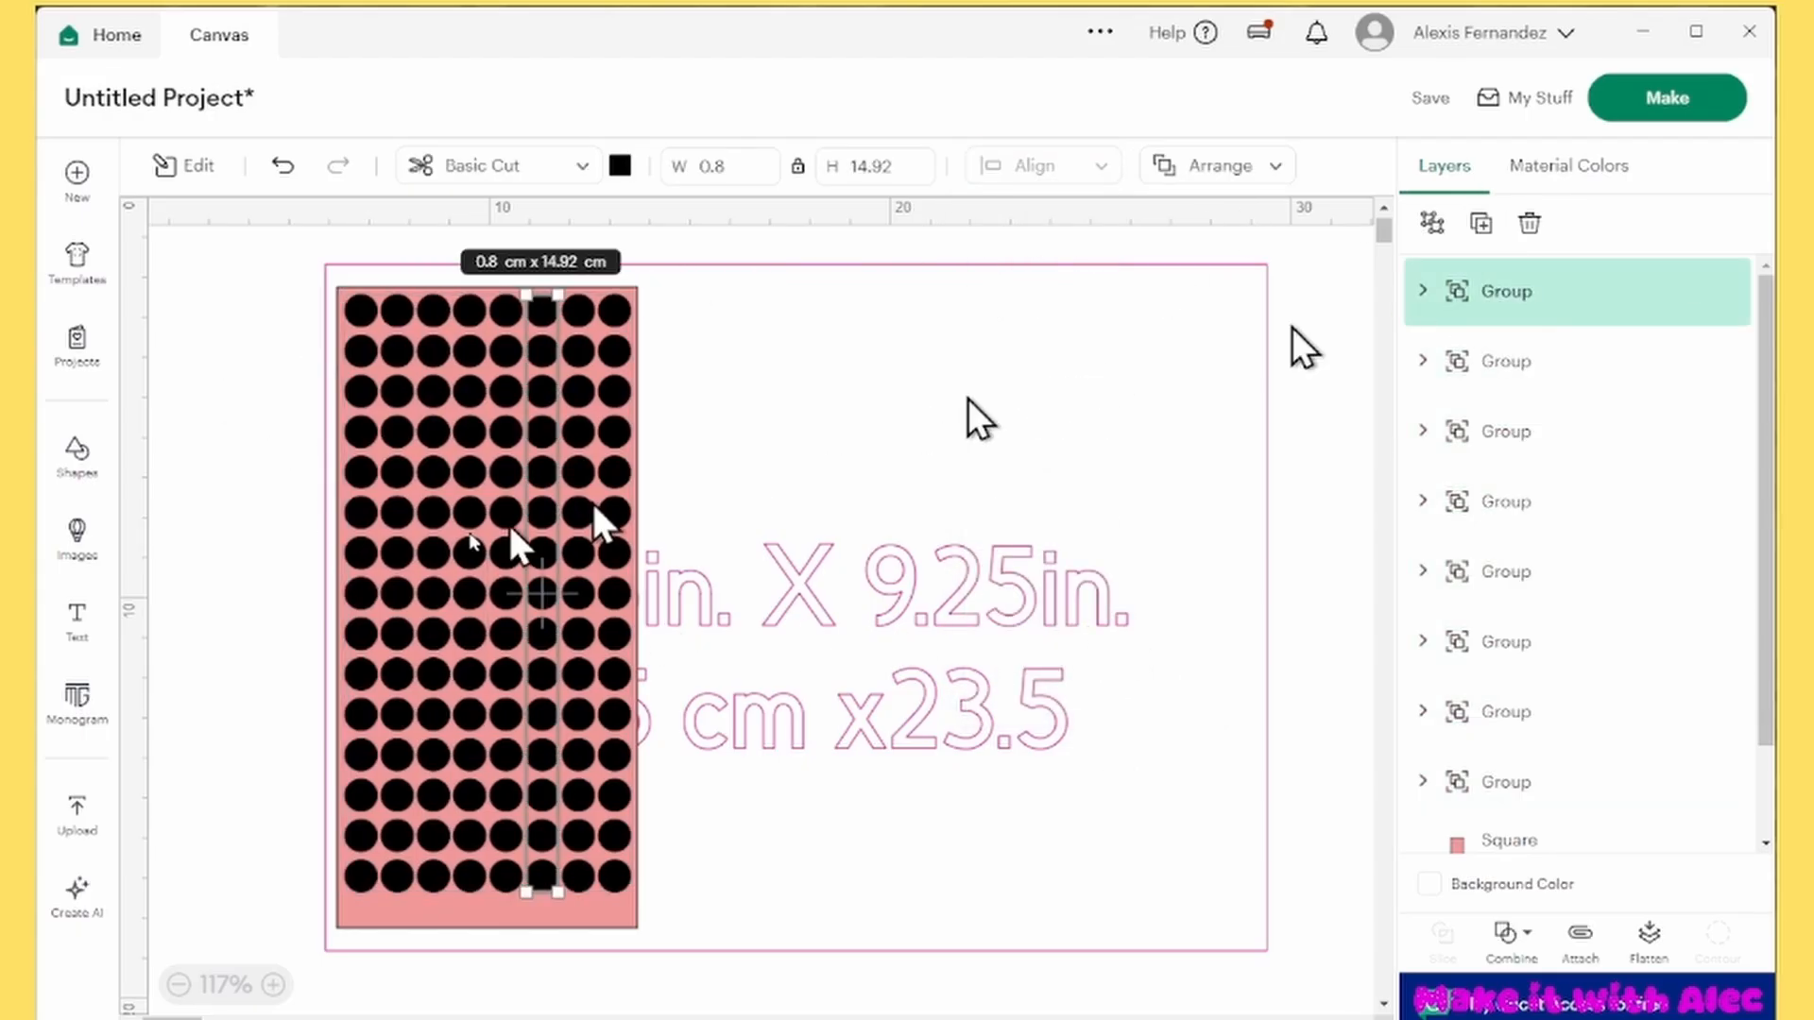
left_click(288, 508)
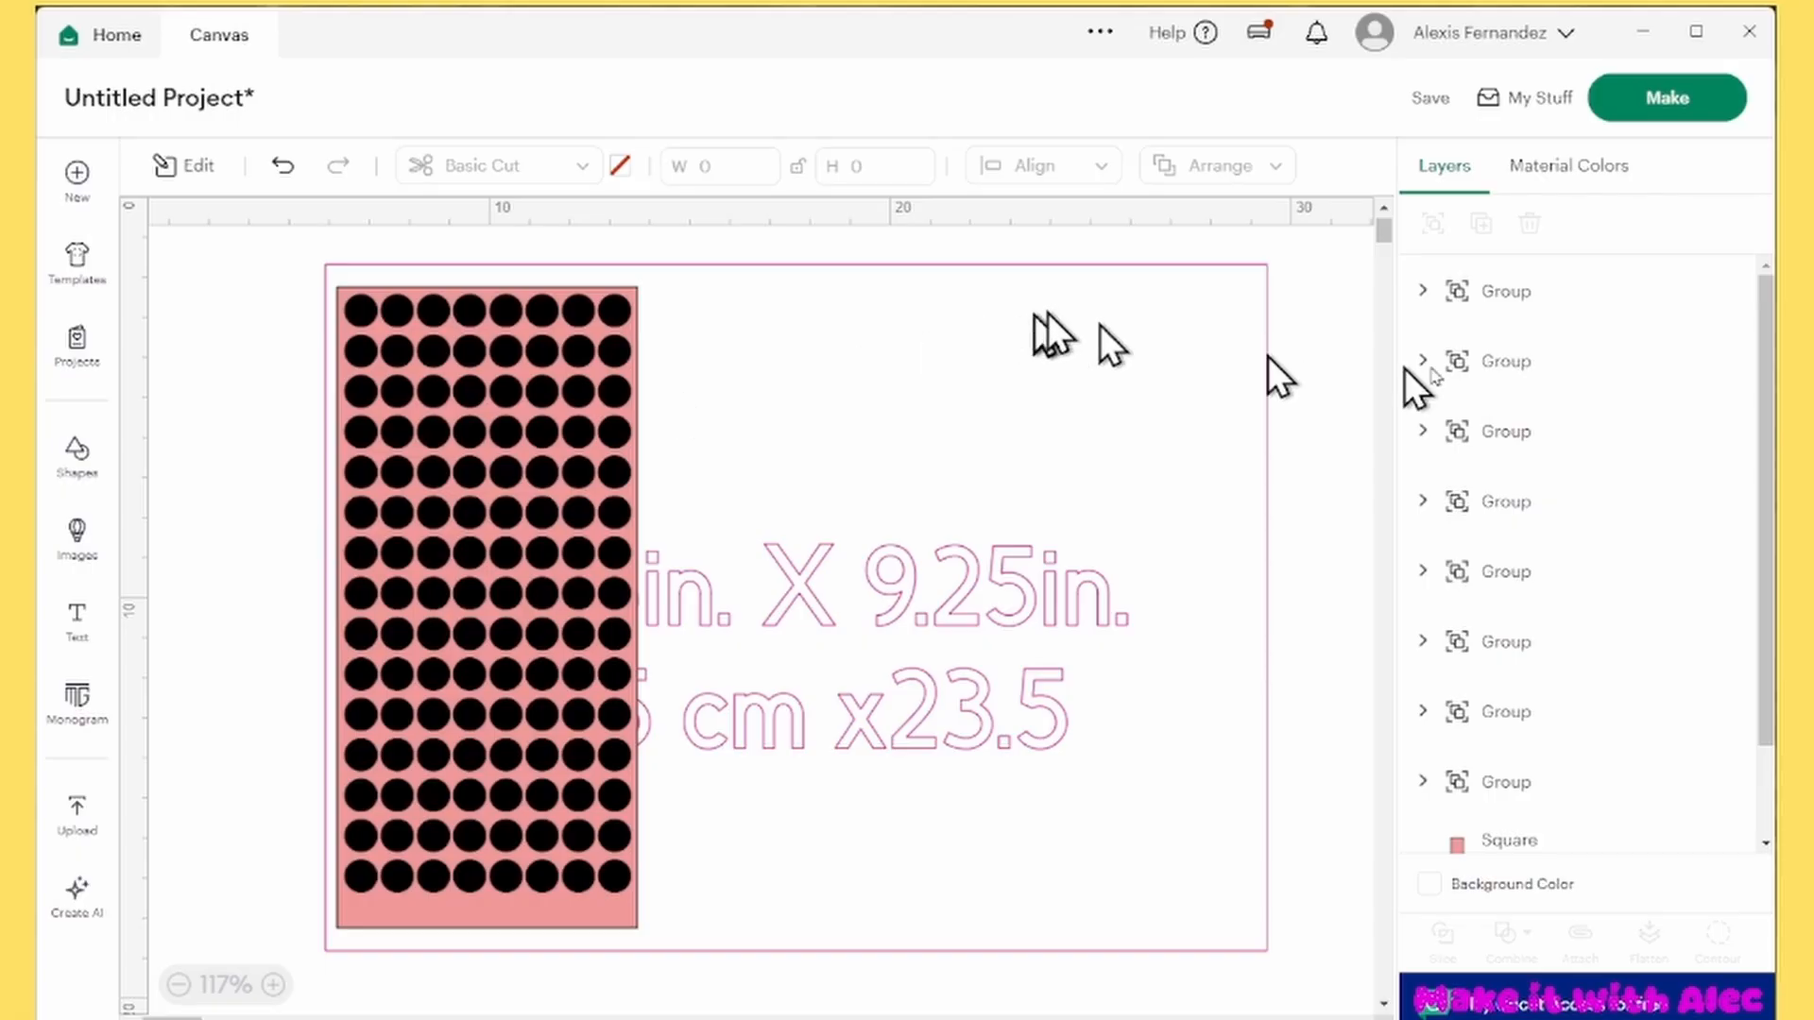
left_click(1540, 316)
left_click(1540, 378, "shift")
left_click(1538, 432, "shift")
left_click(1535, 506, "shift")
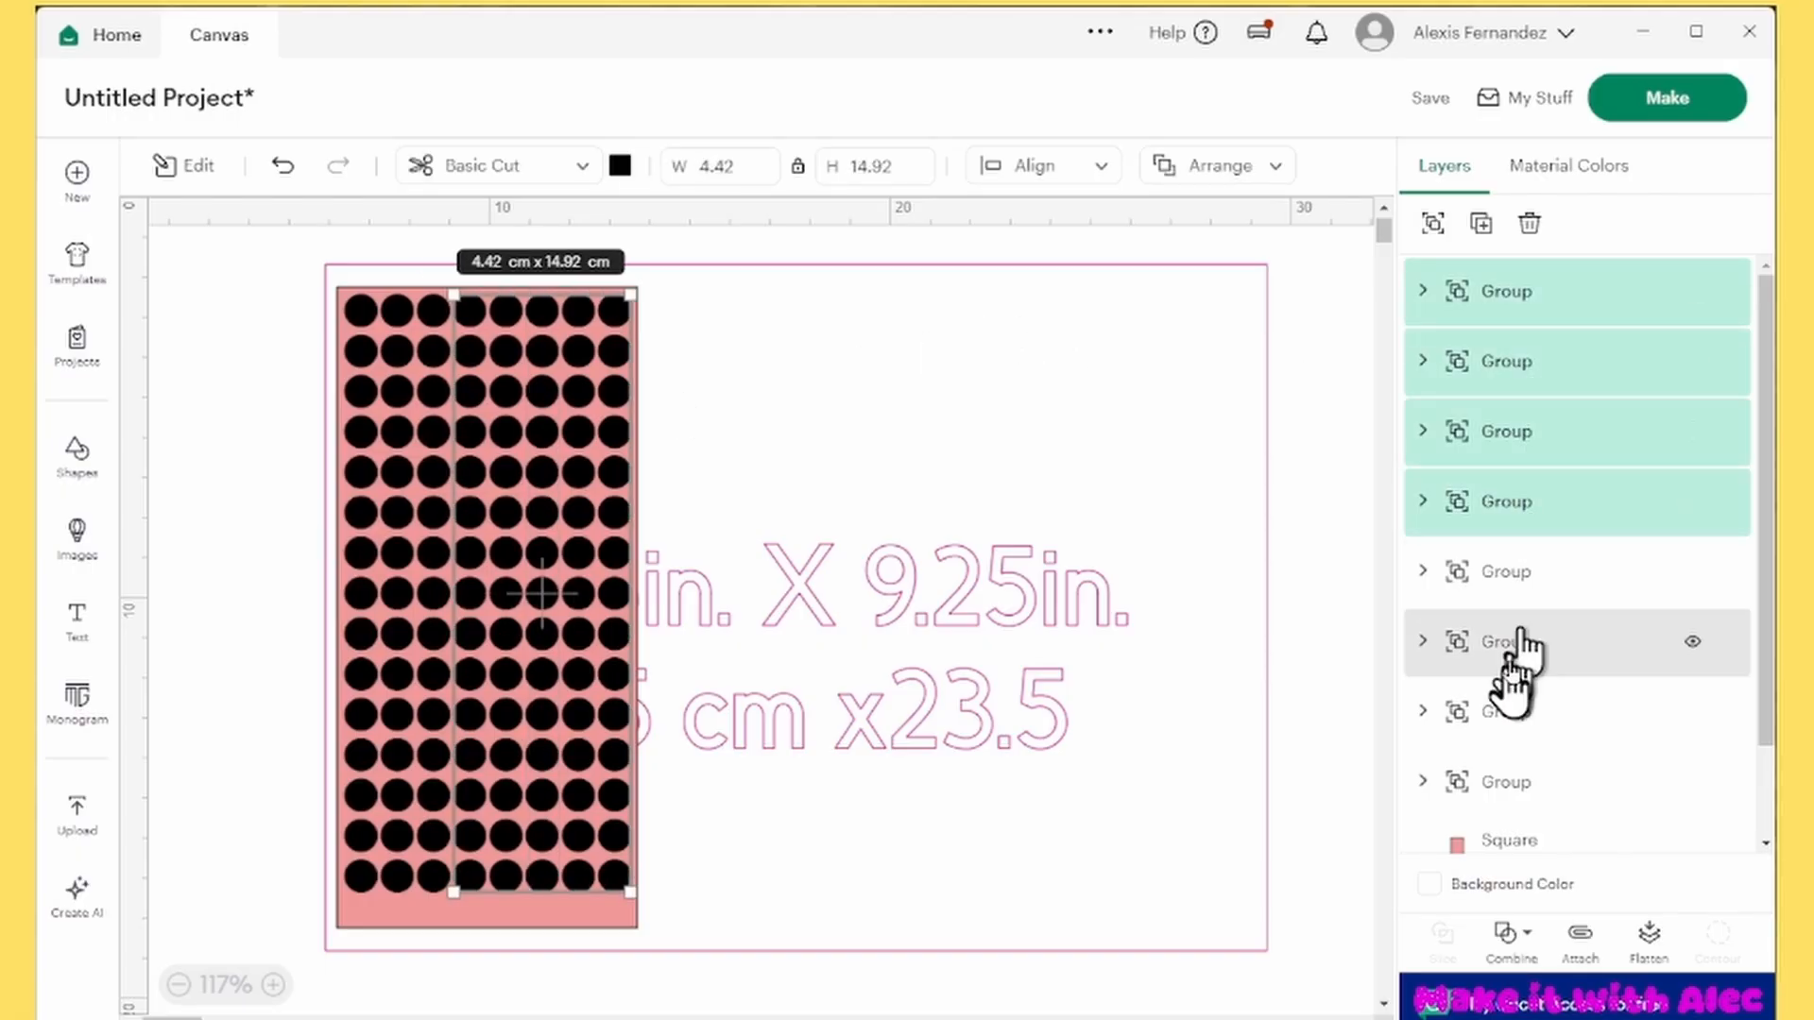
left_click(1522, 574, "shift")
left_click(1518, 647, "shift")
left_click(1511, 775, "shift")
left_click(1554, 703, "shift")
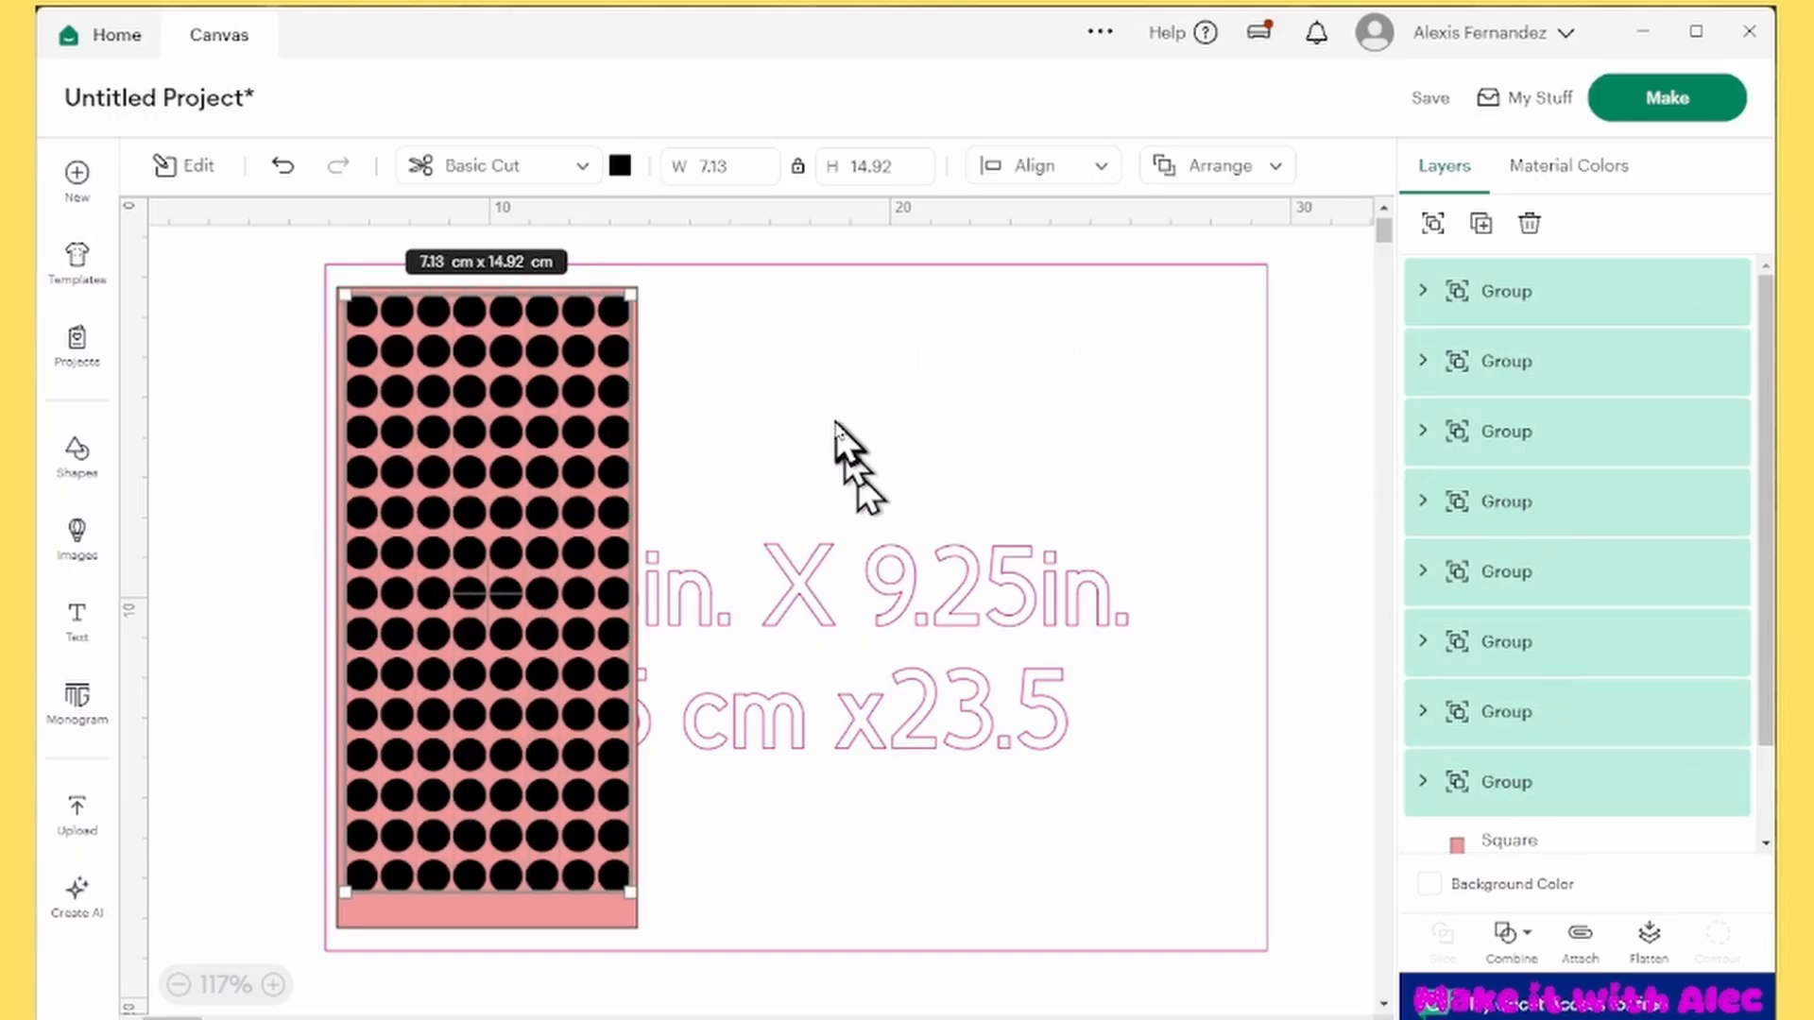
scroll(1142, 518, "down", 2)
scroll(883, 558, "up", 1)
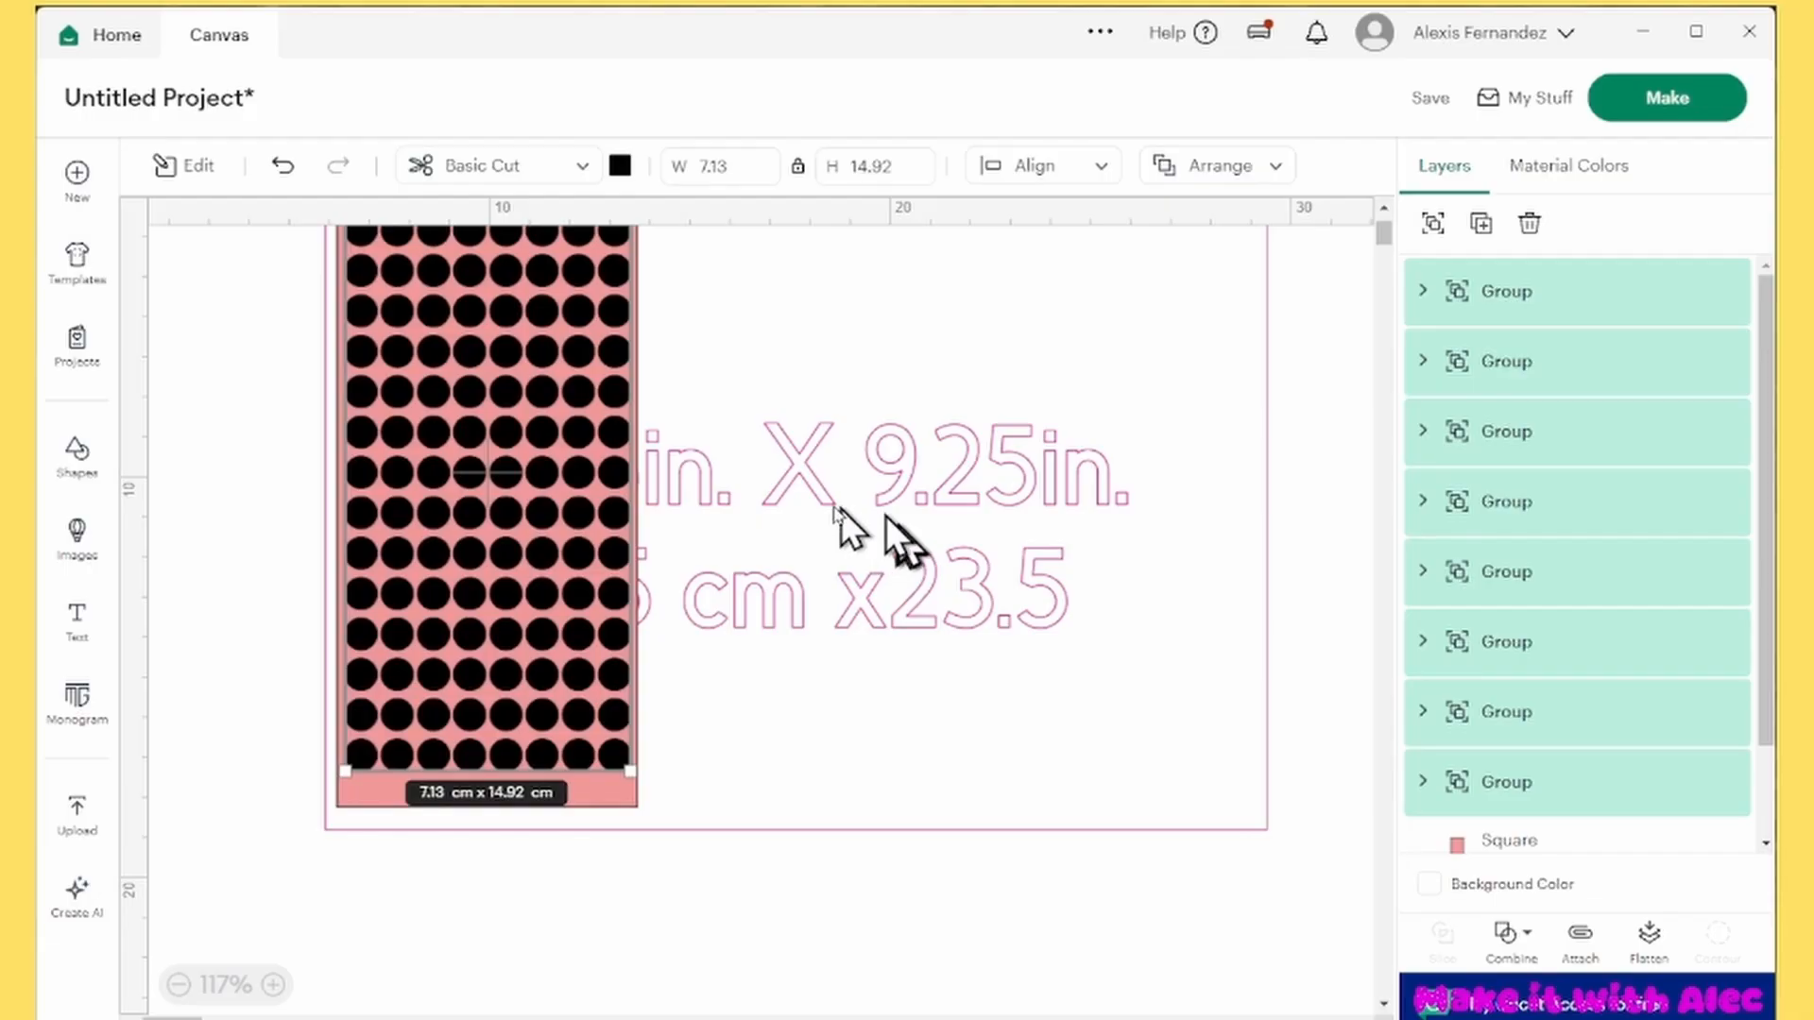
left_click(620, 171)
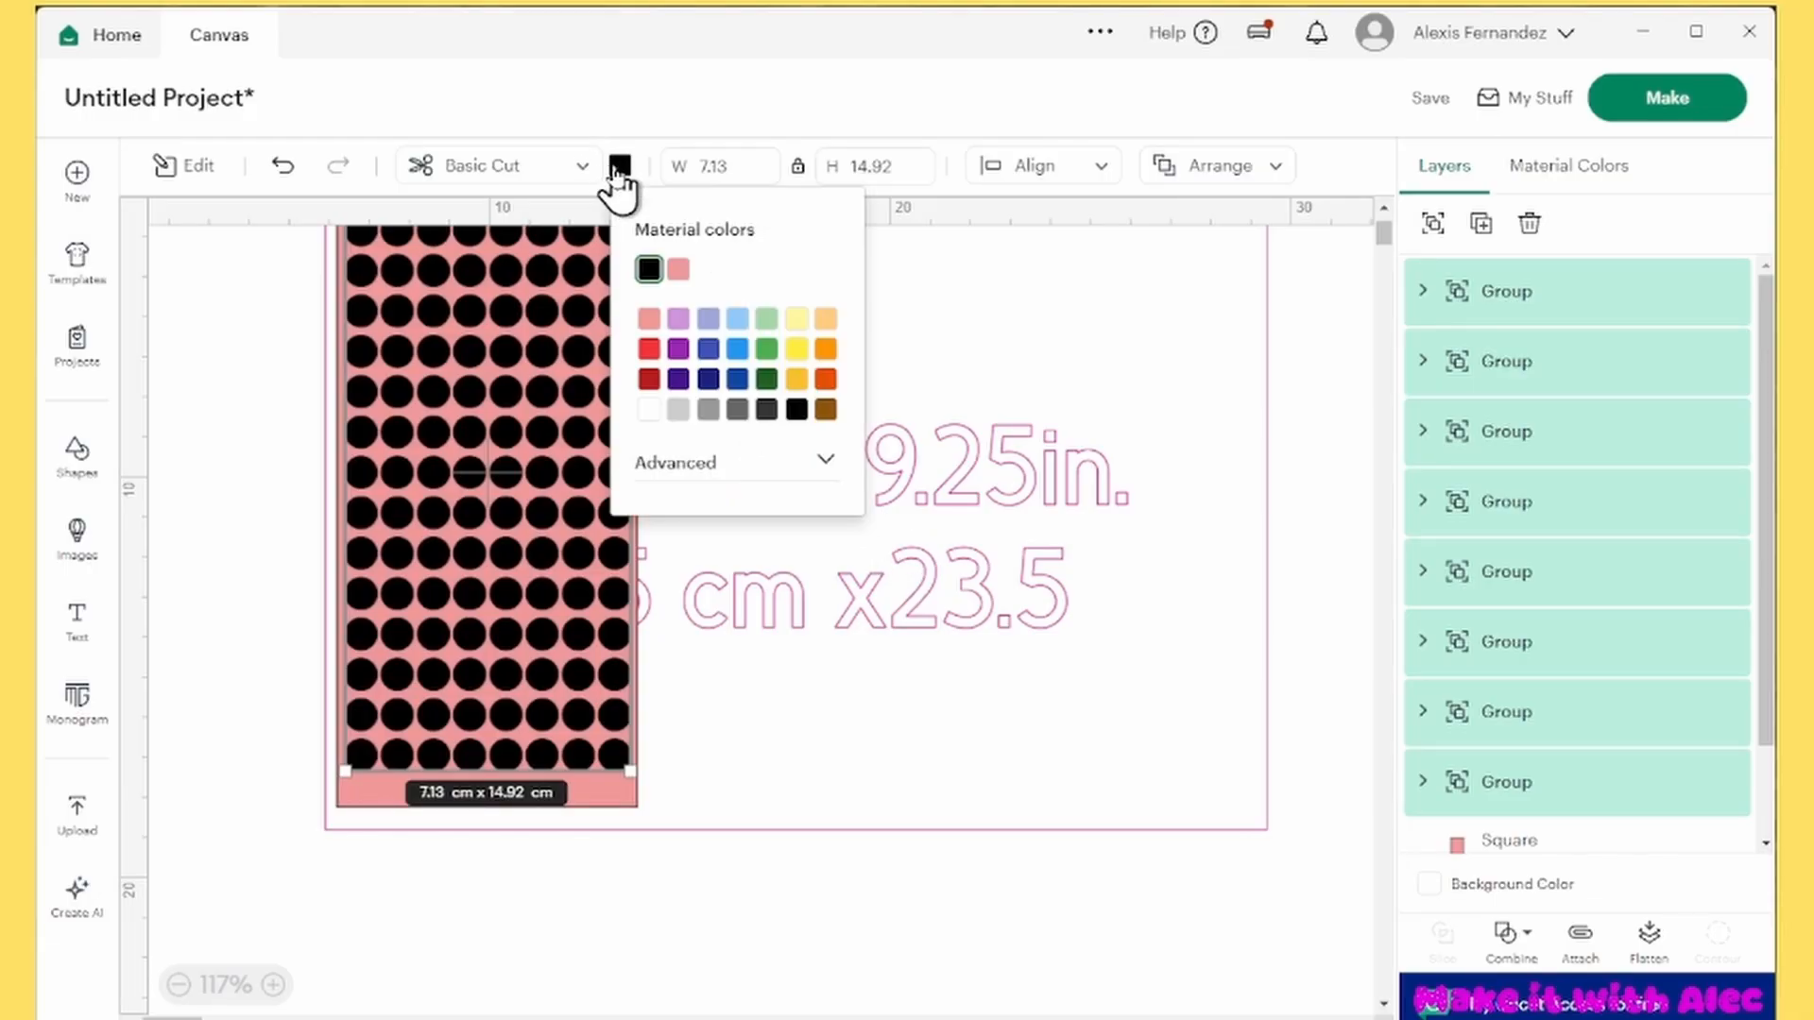
left_click(677, 352)
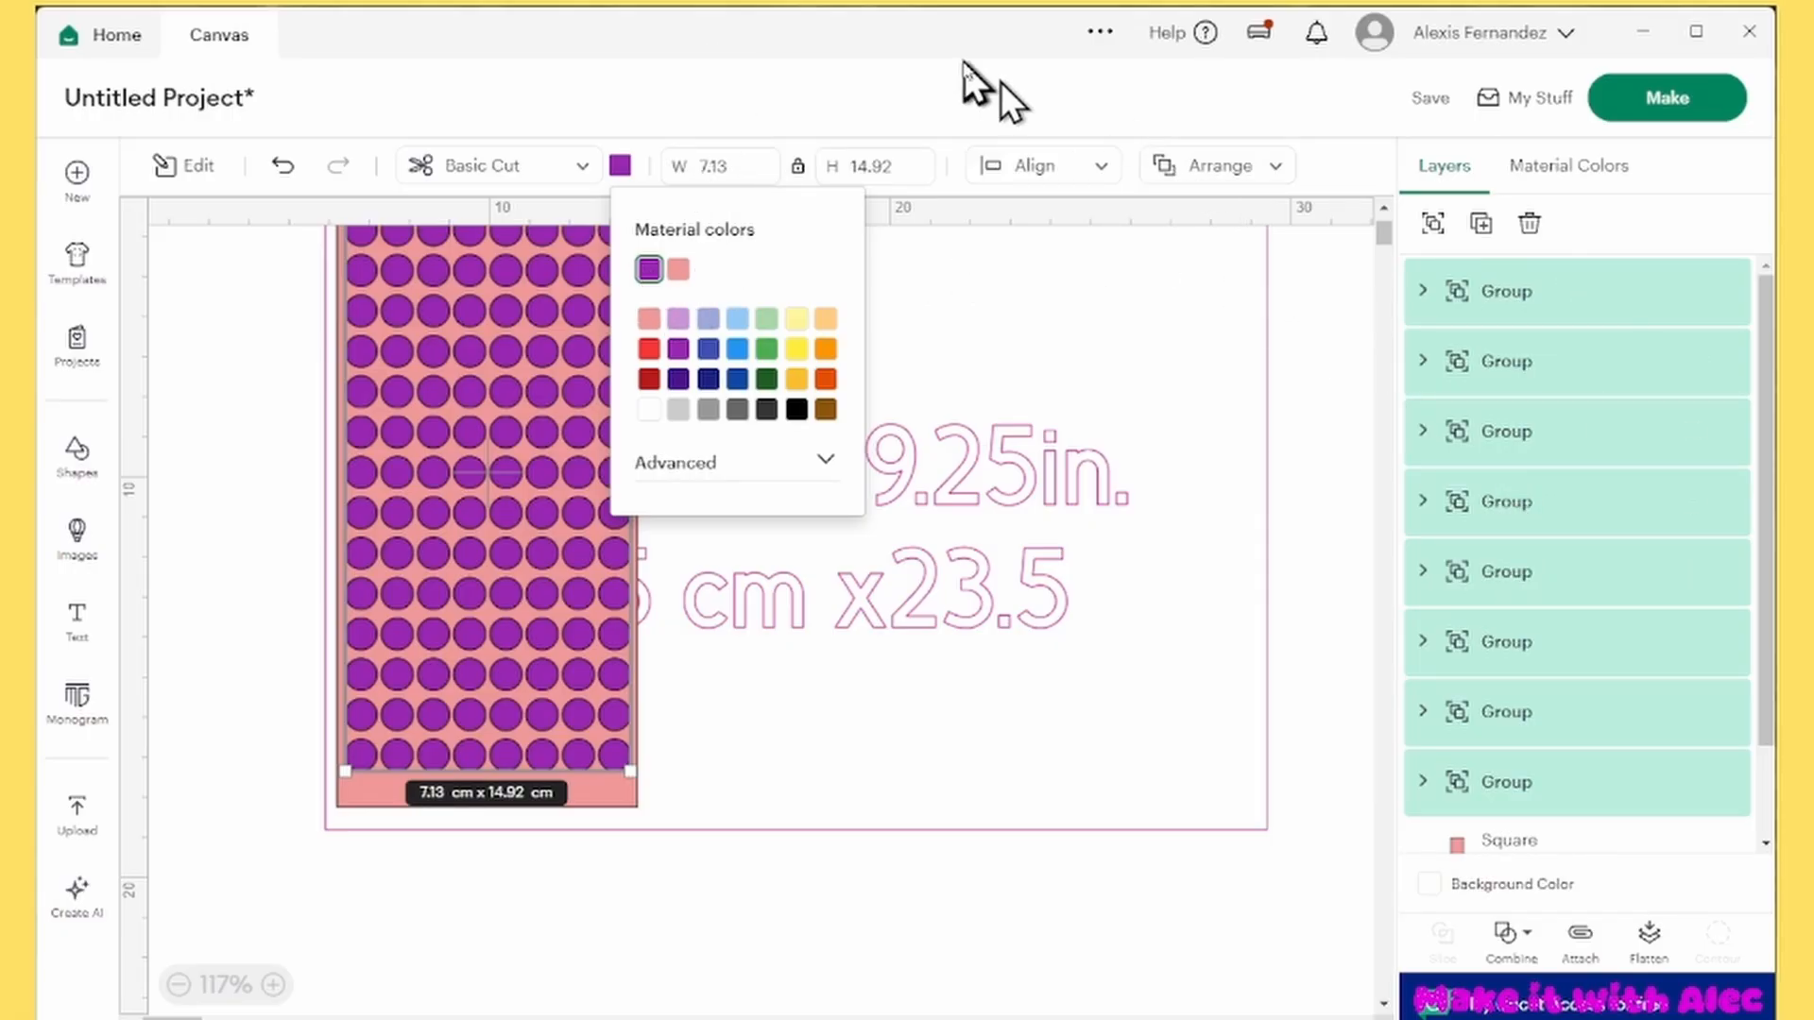
left_click(973, 83)
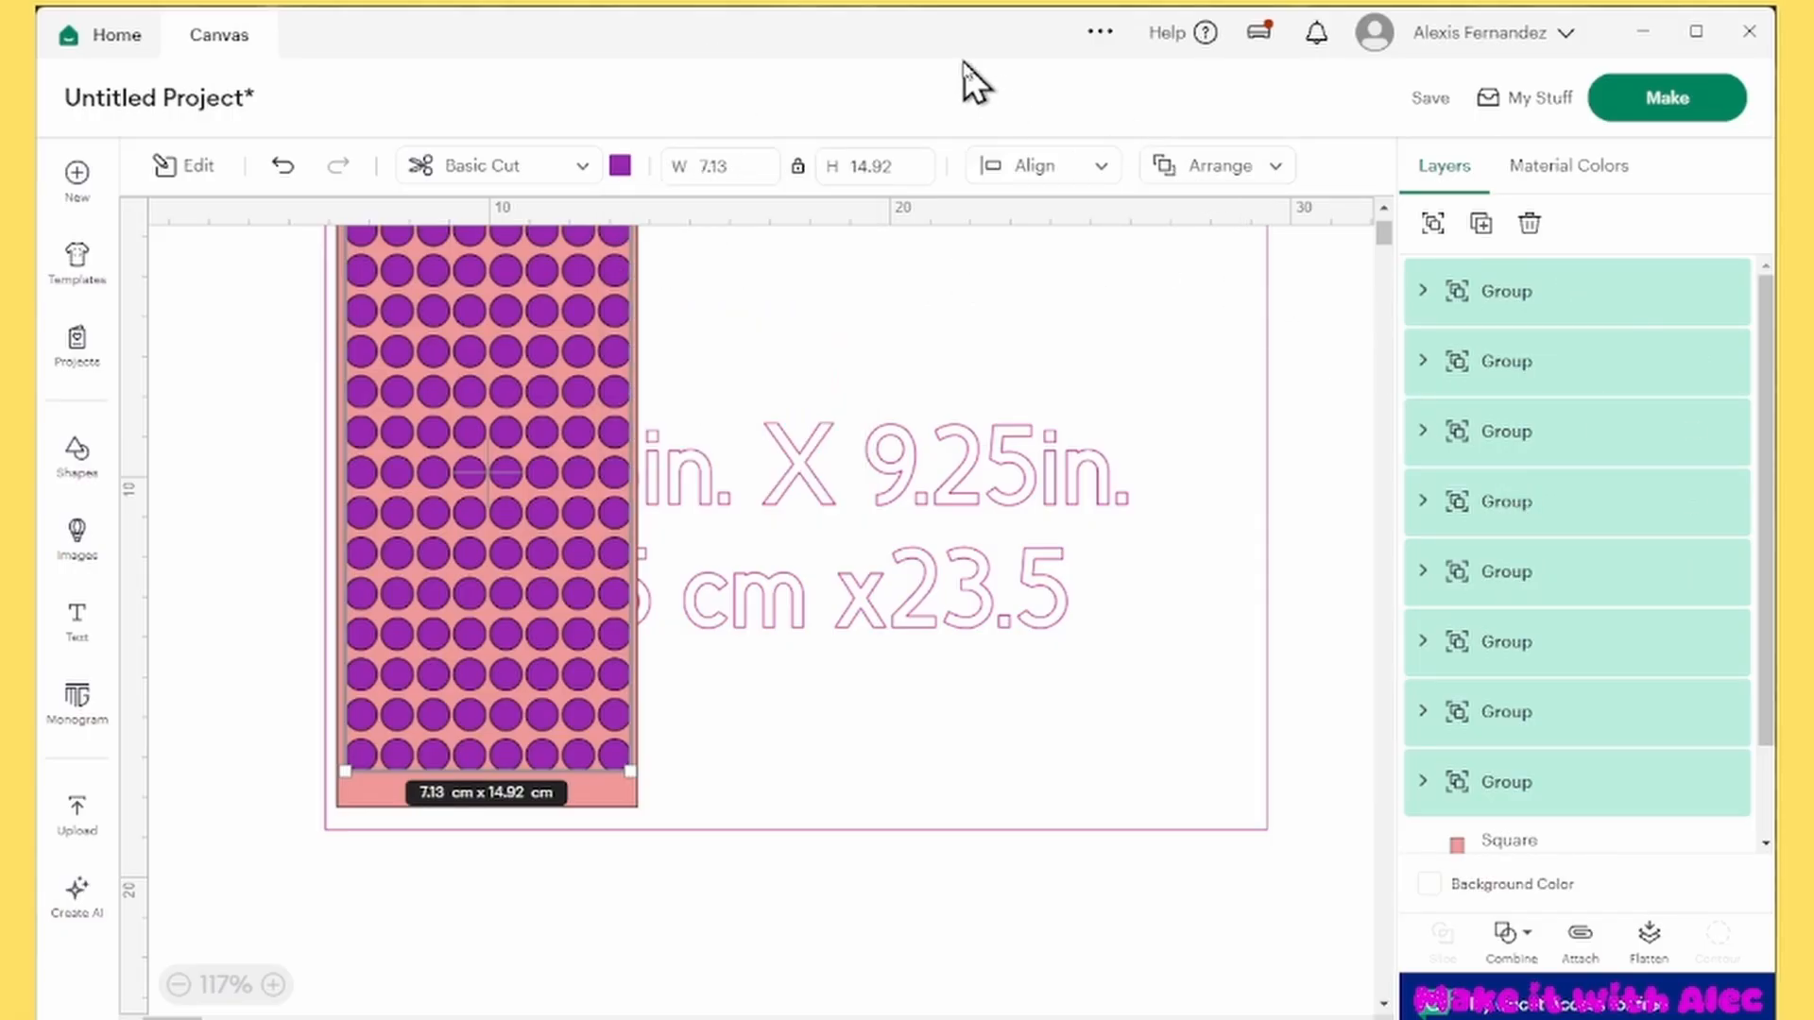
left_click(1512, 936)
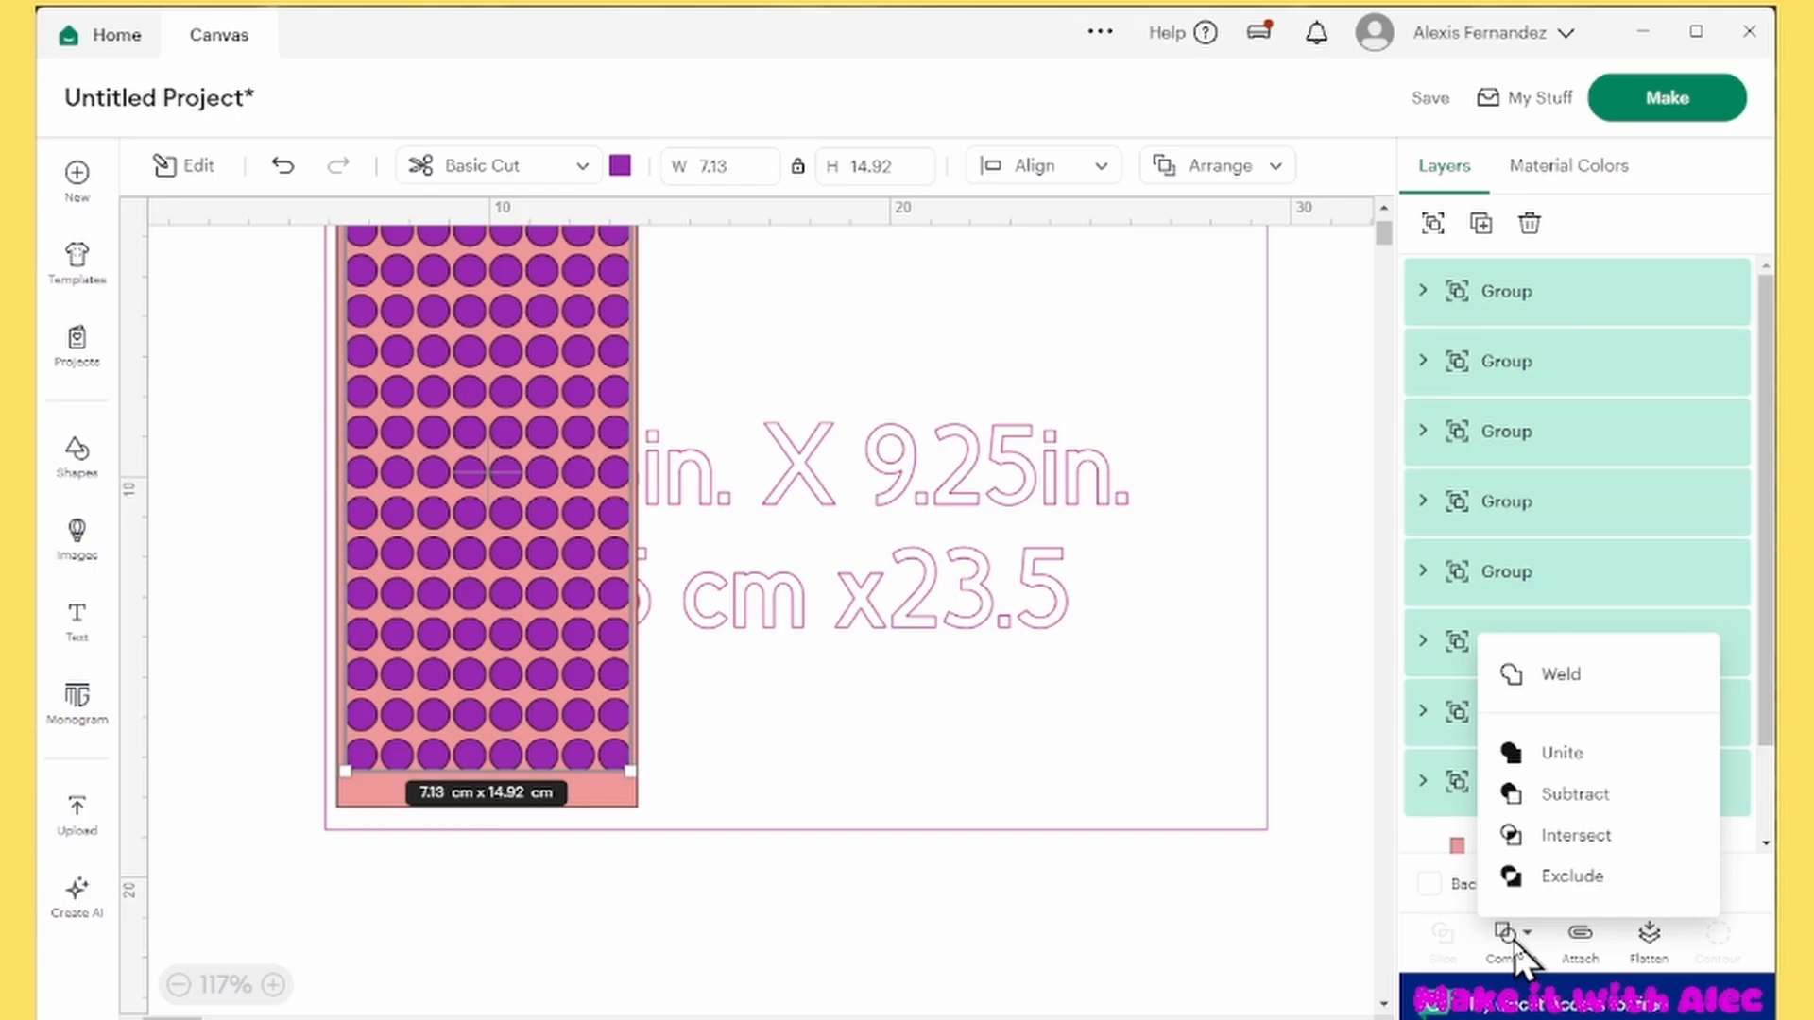
left_click(1573, 753)
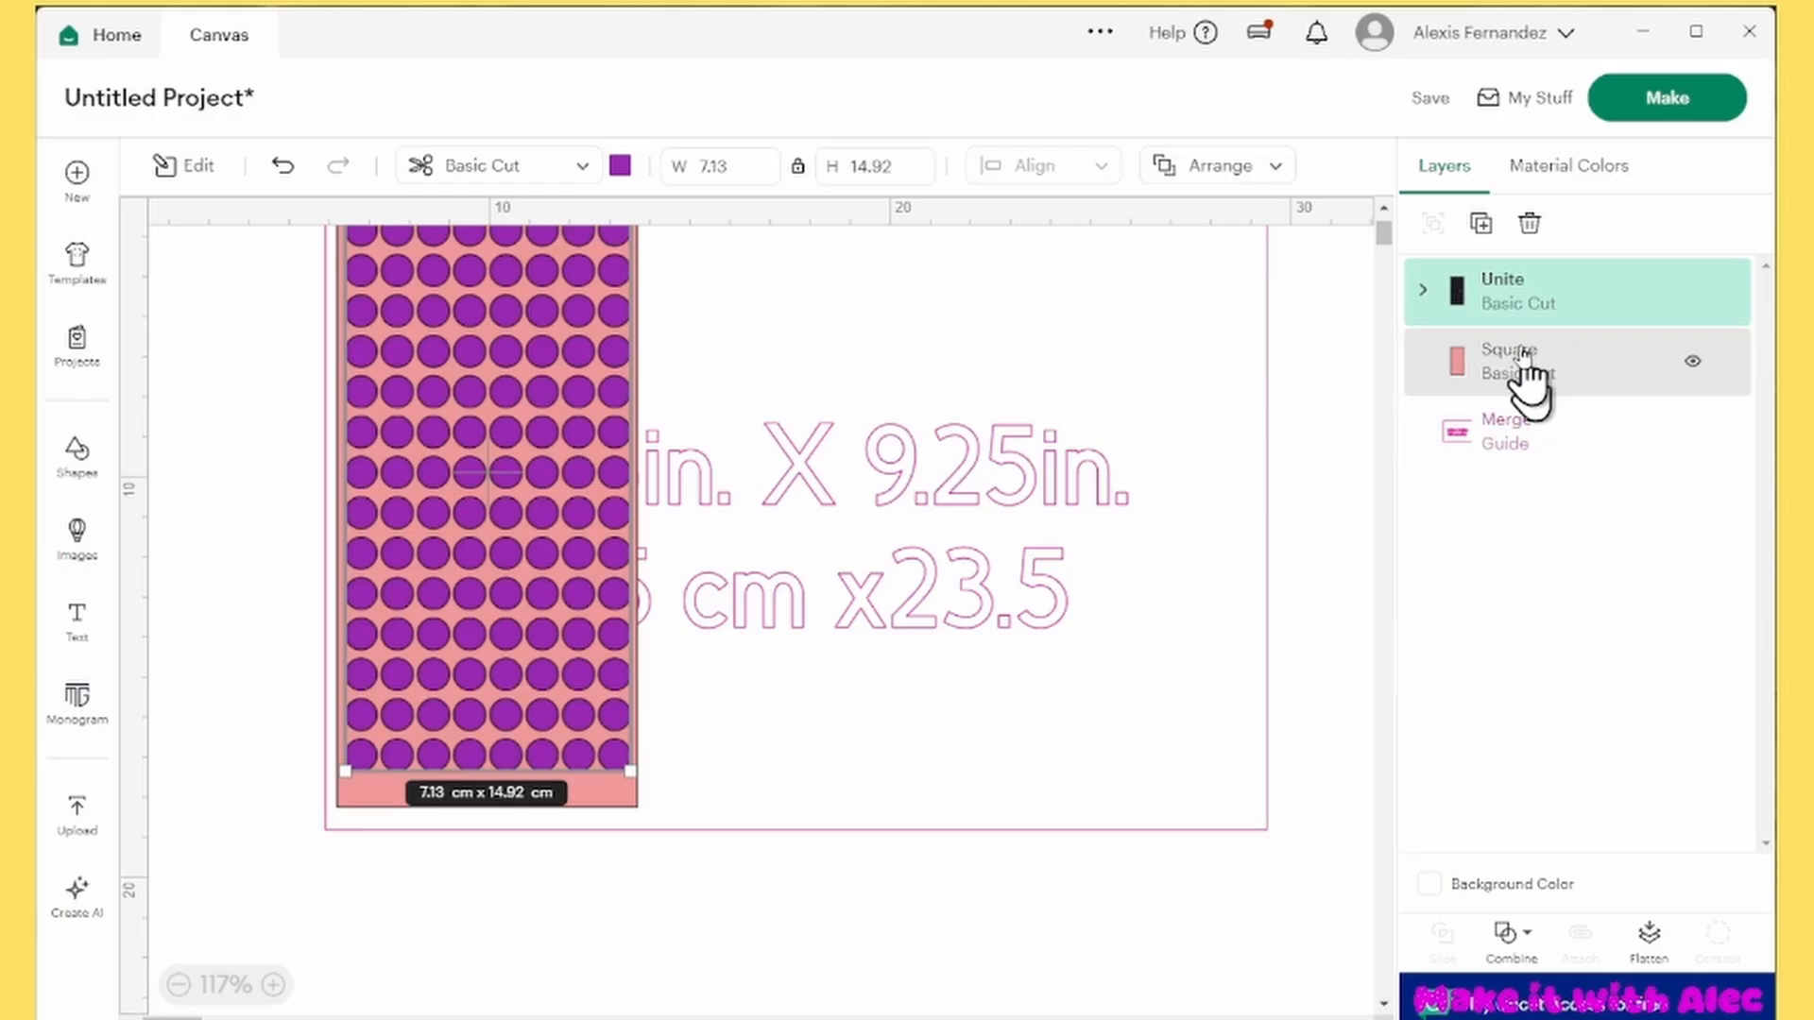
Duplicate the united grid, place the copy away from the rectangle, and replace the copy's Unite with a Weld
left_click(1481, 224)
left_click_drag(574, 477, 1089, 487)
left_click(1509, 934)
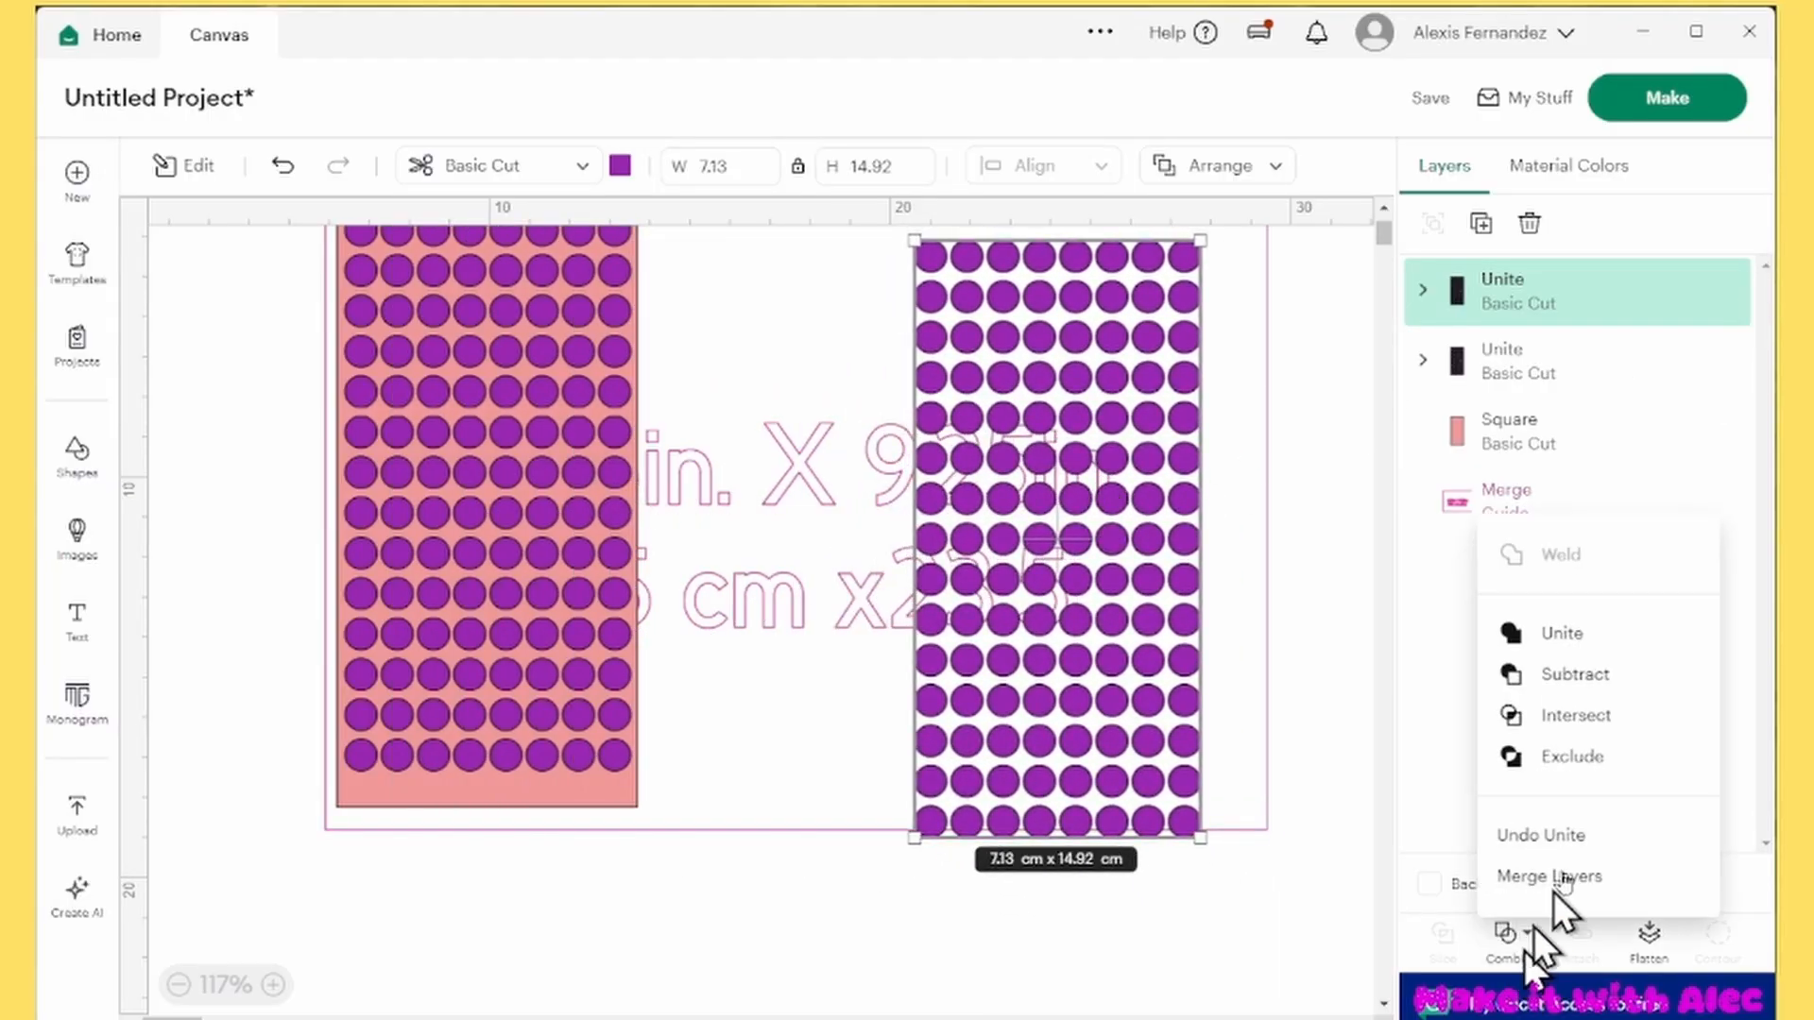
left_click(1537, 839)
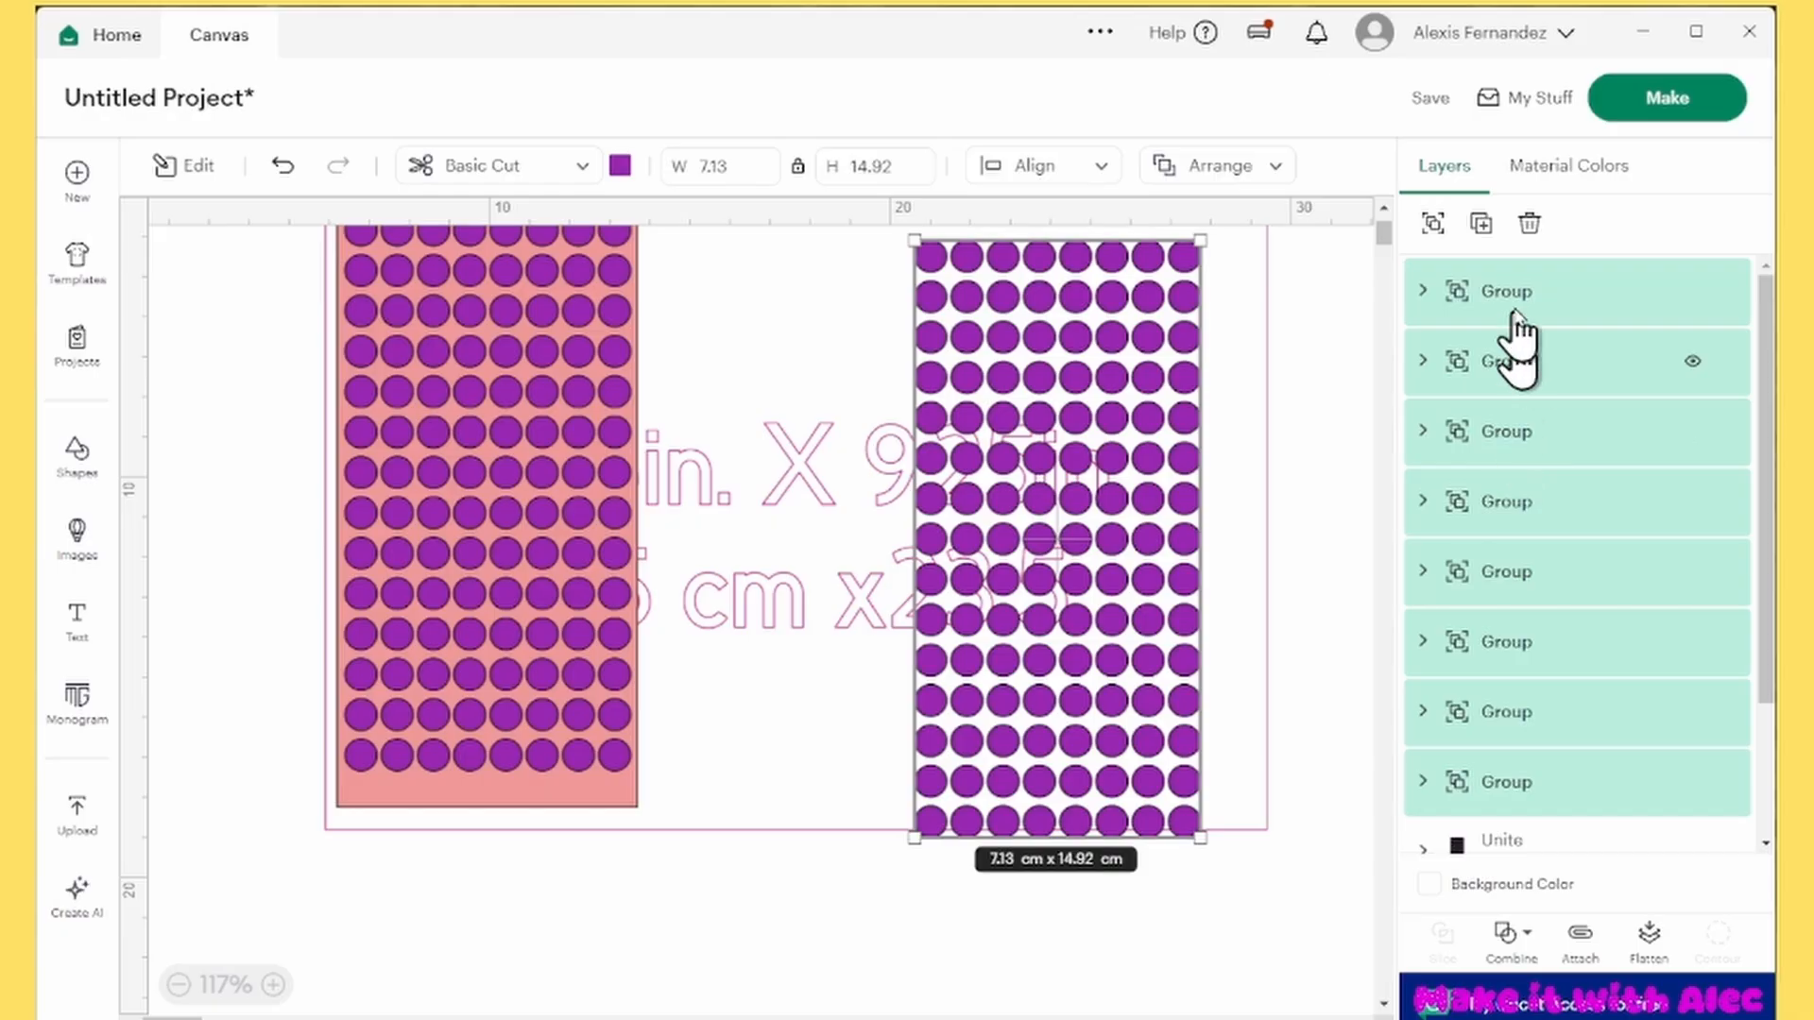
scroll(1518, 340, "down", 2)
left_click(1512, 940)
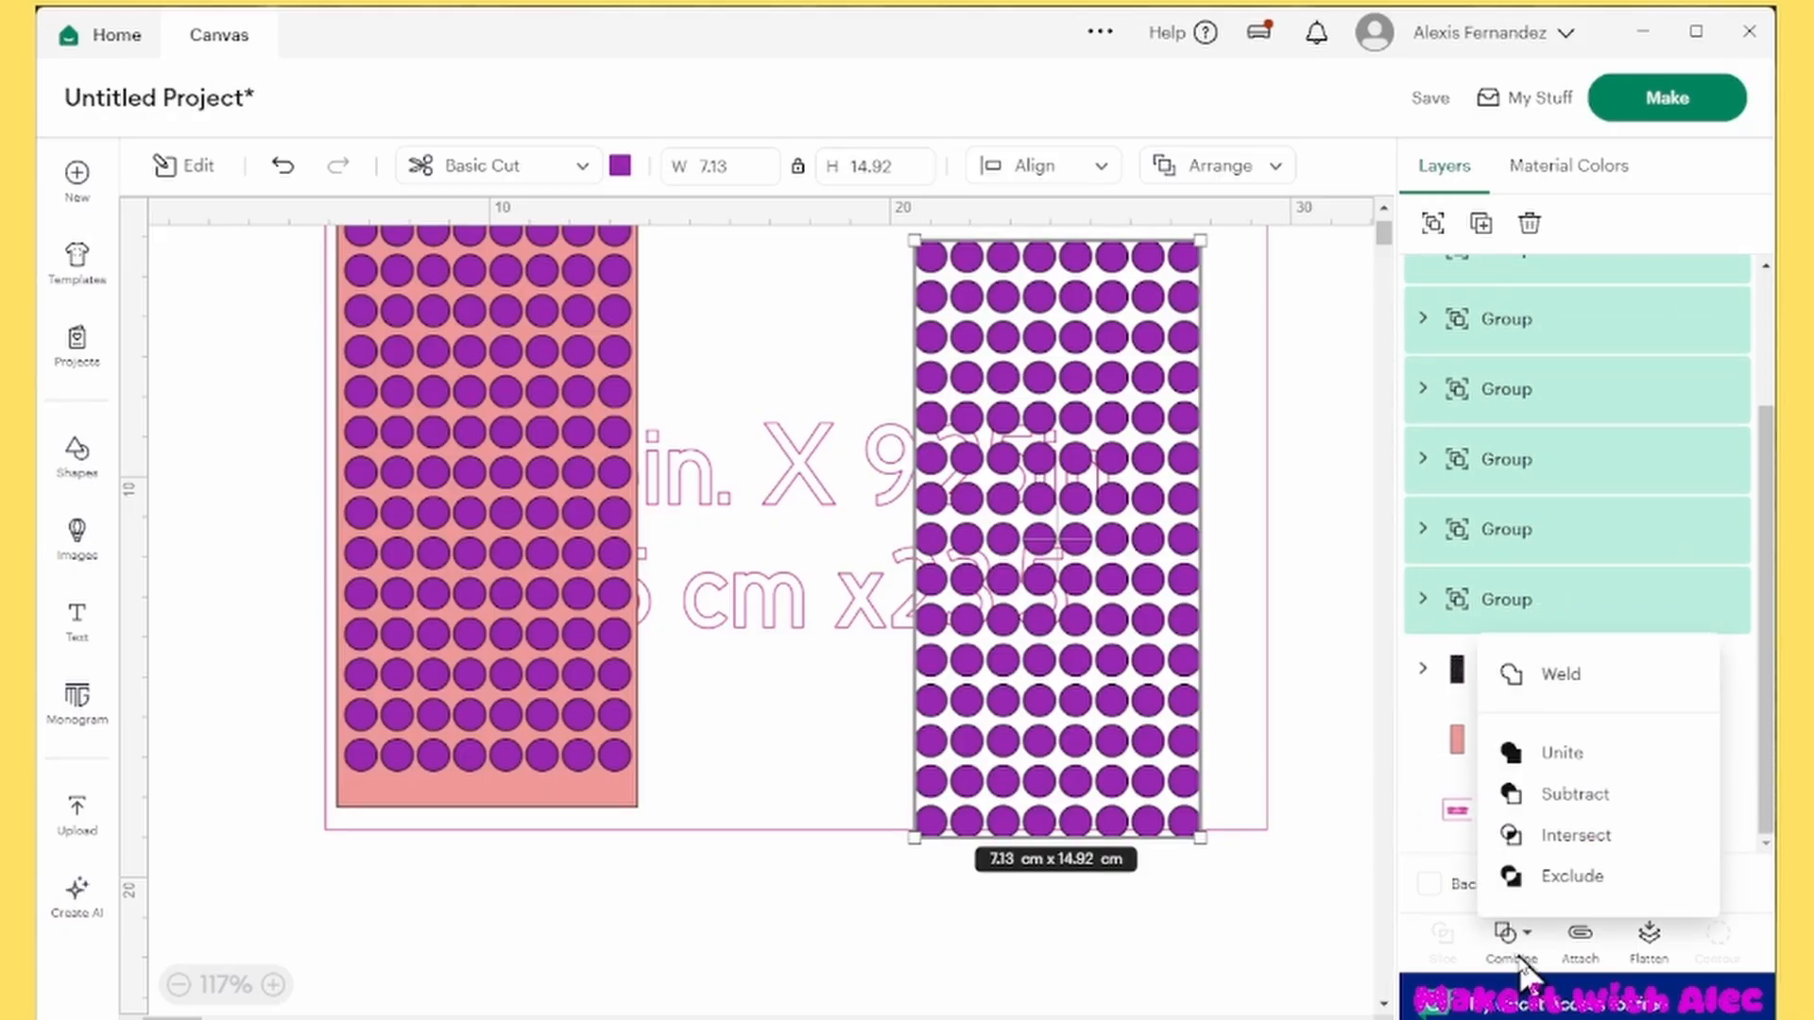
left_click(1550, 675)
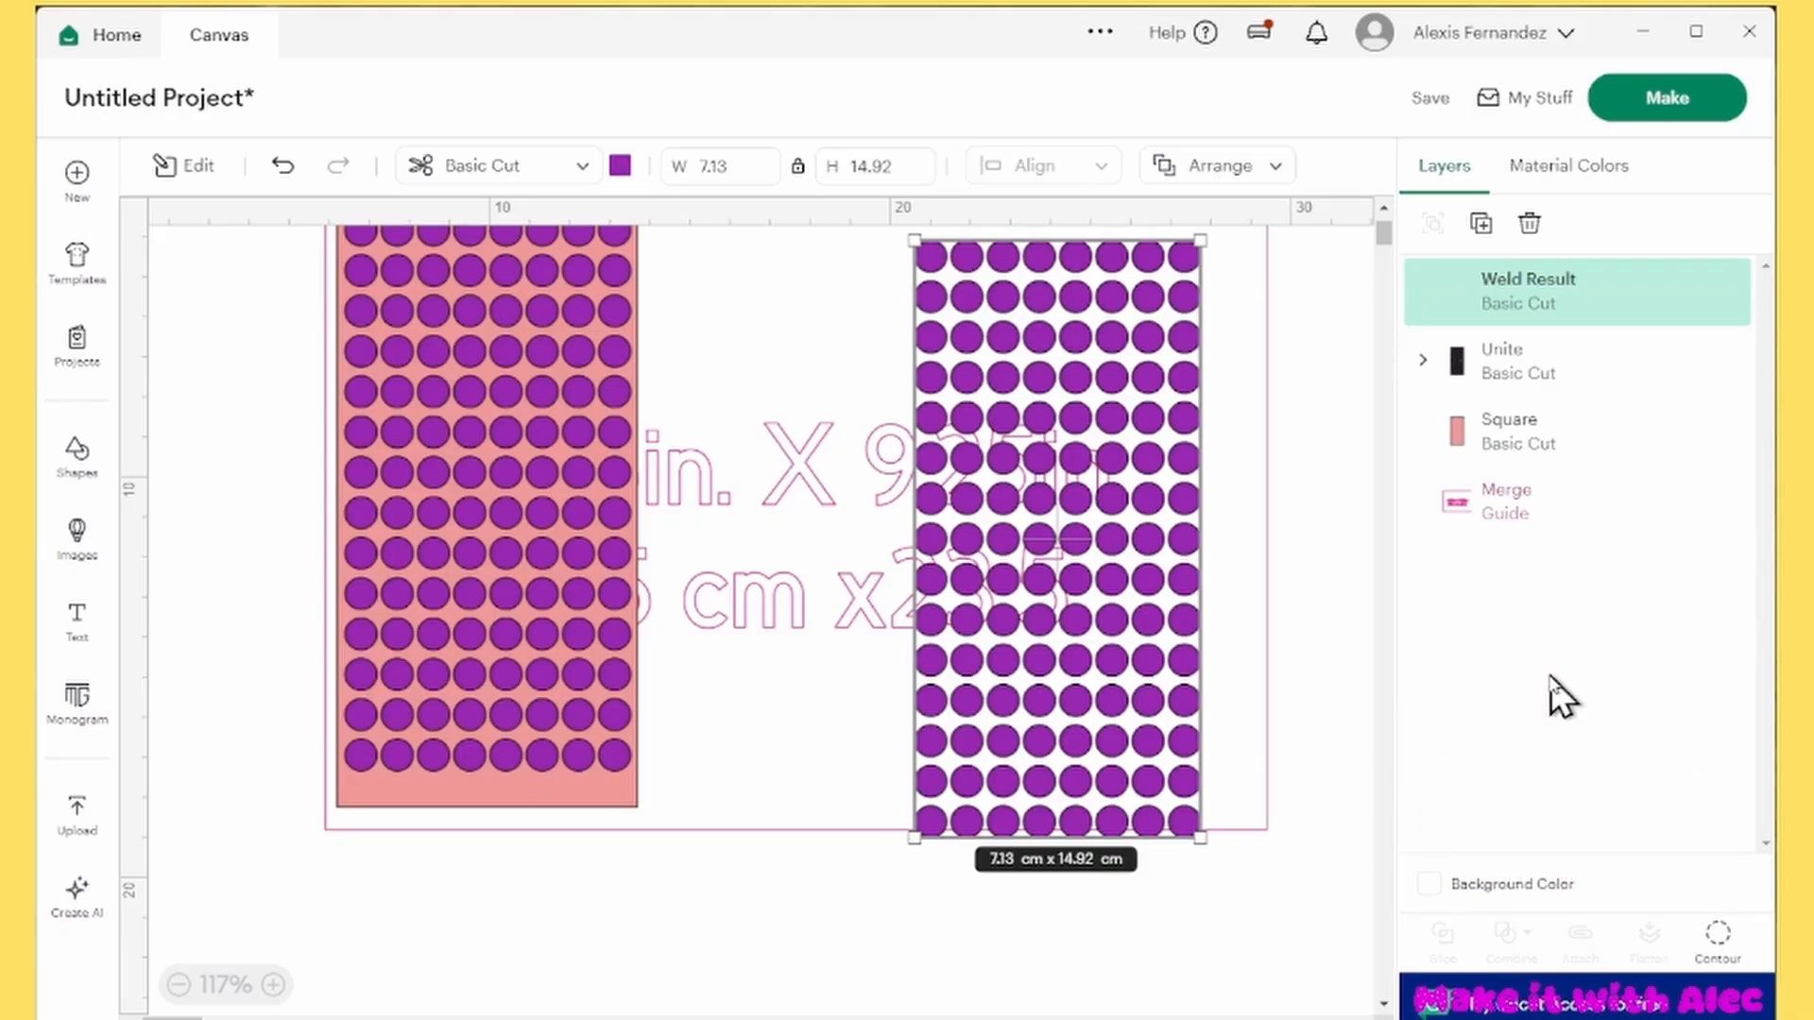
Shift the guide slightly left and move the welded grid beside the red rectangle, level with the original grid
left_click(1320, 505)
left_click_drag(1066, 443, 1025, 444)
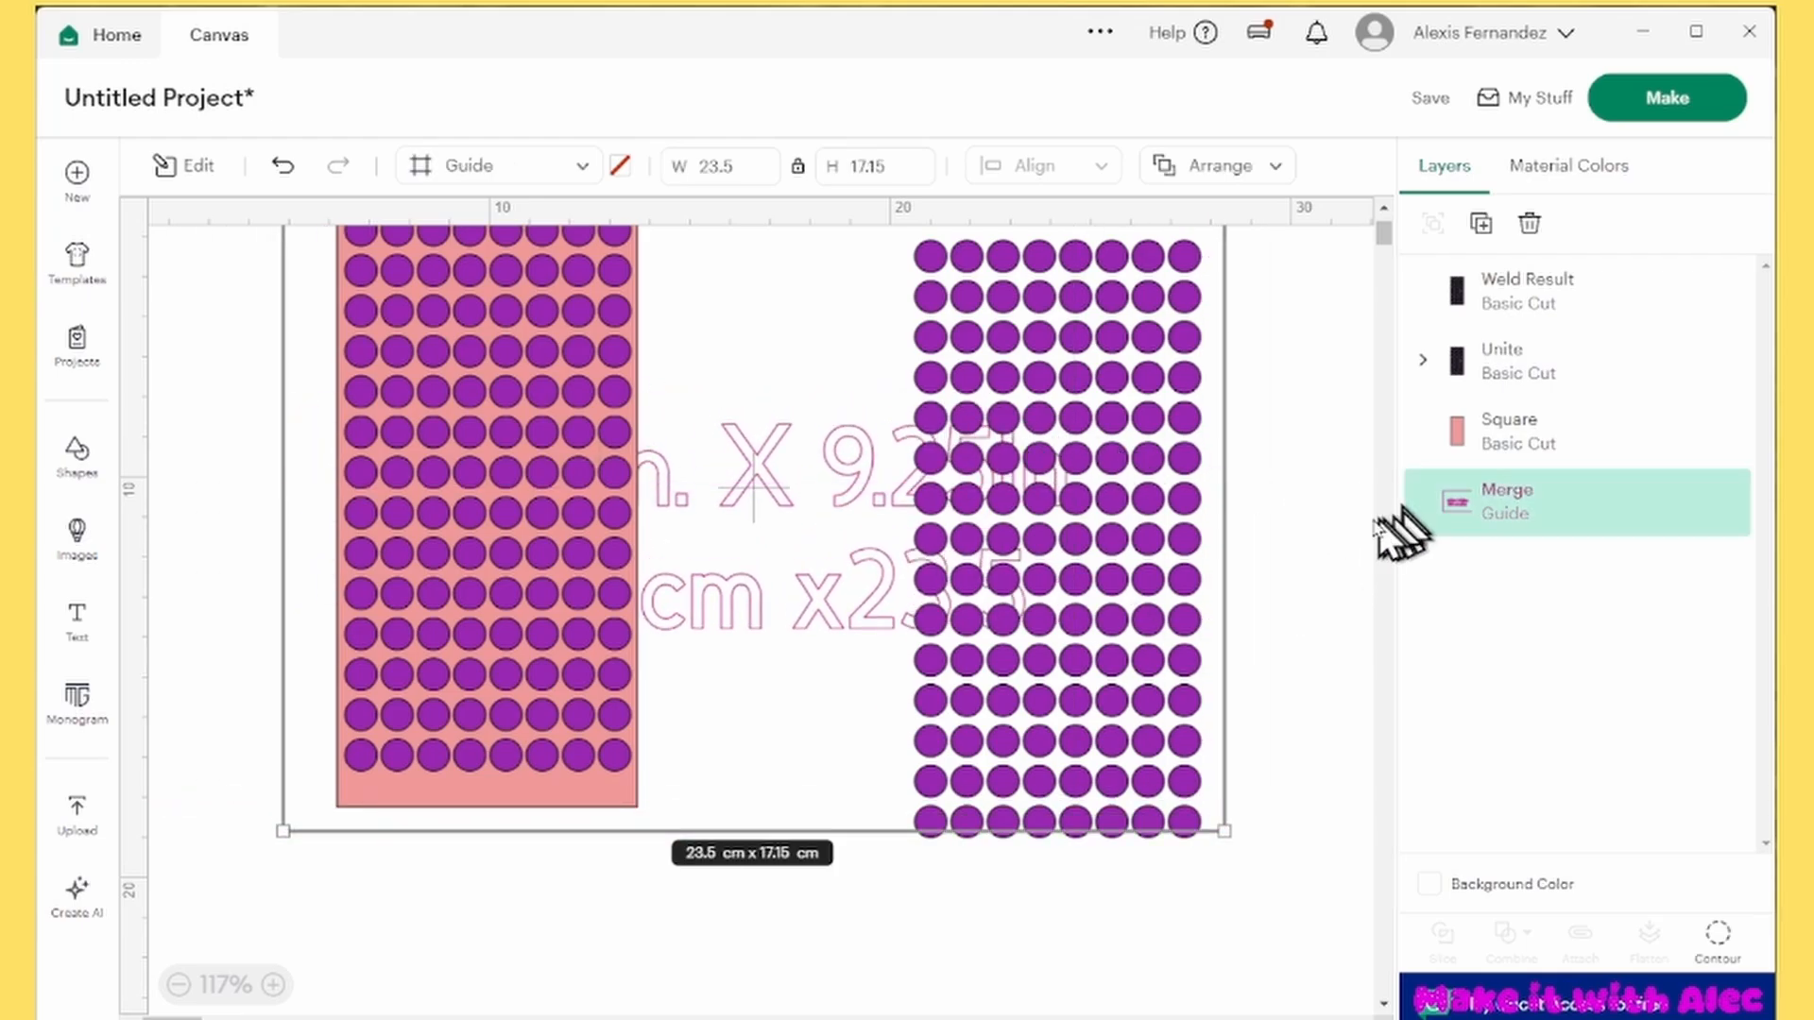
left_click(1341, 538)
scroll(1153, 492, "up", 2)
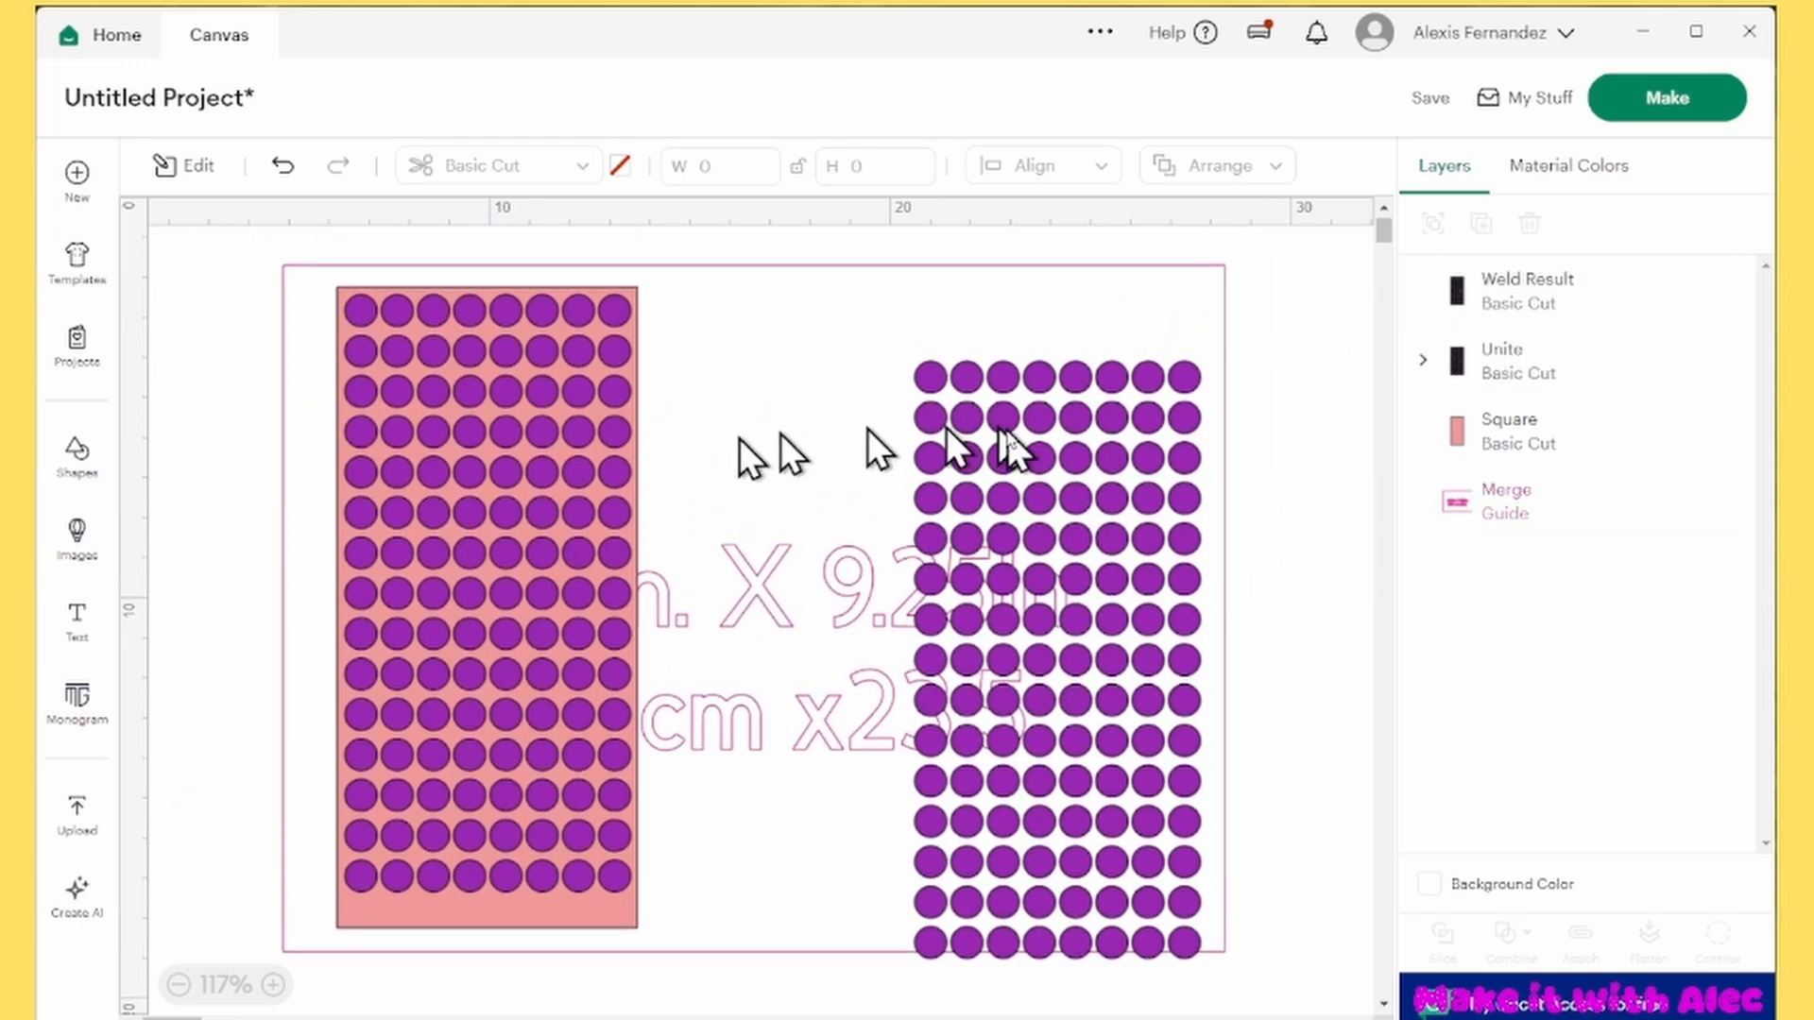
left_click_drag(937, 396, 696, 337)
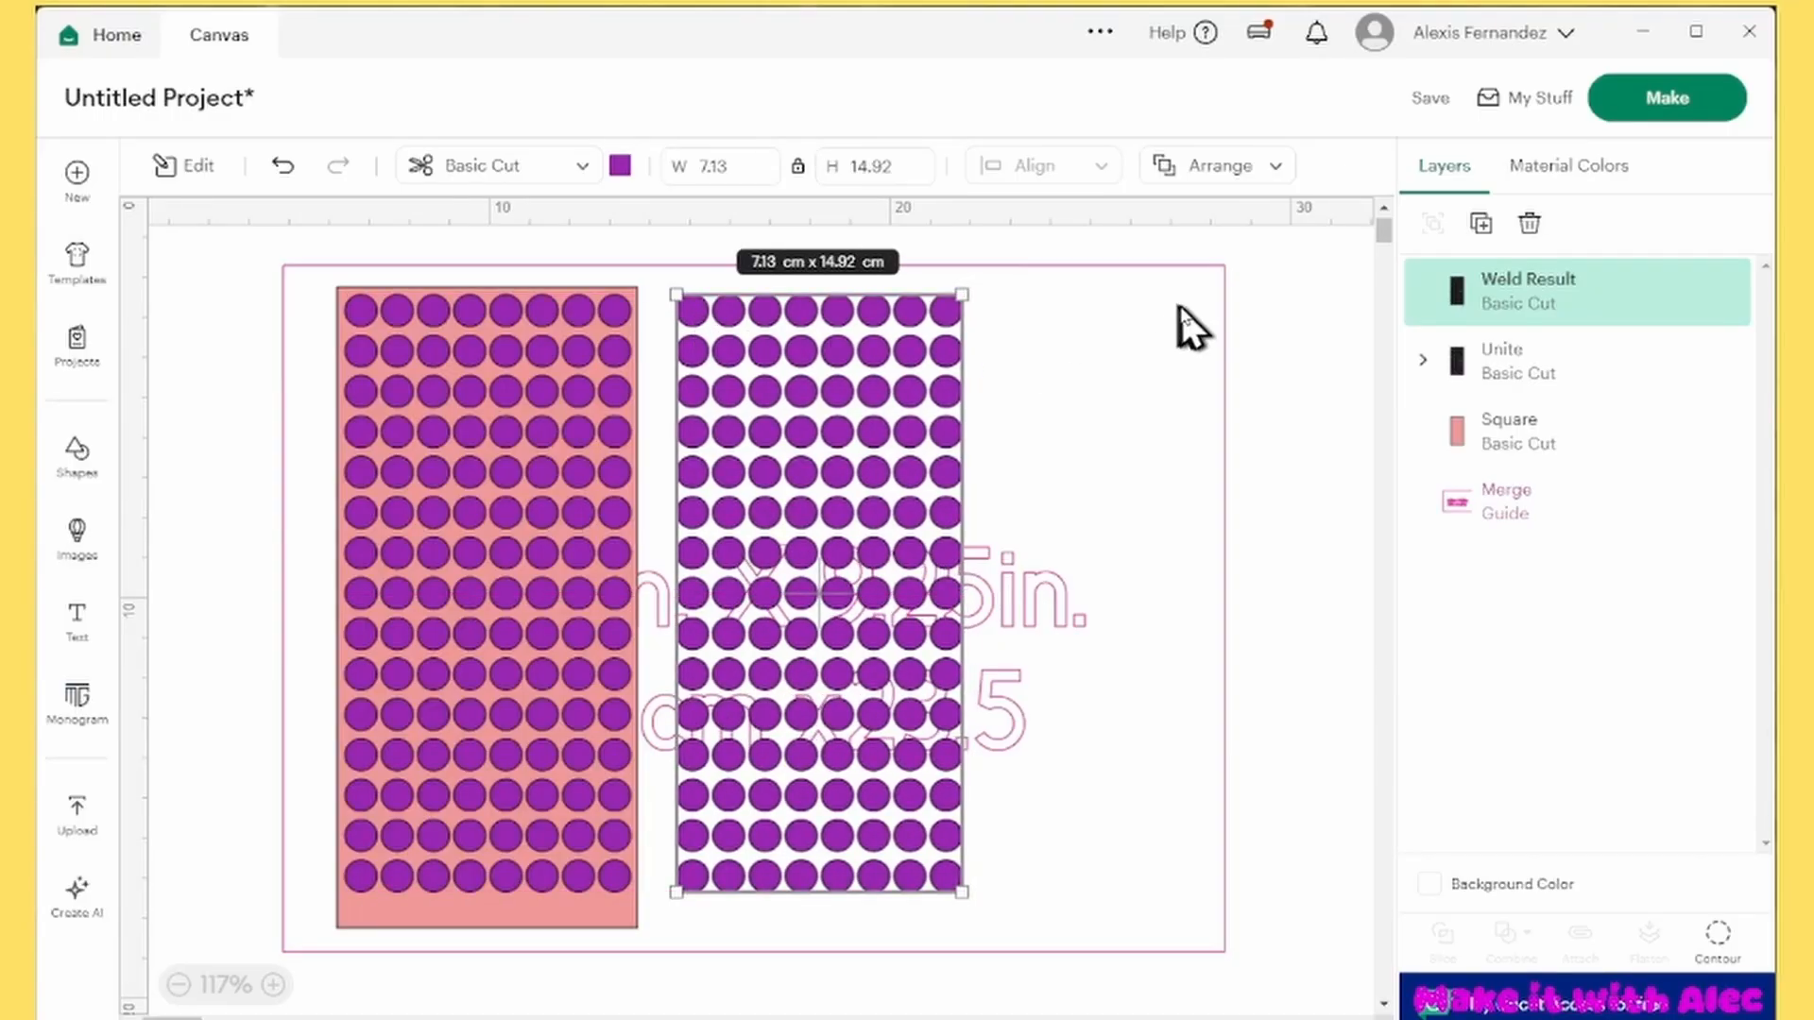
Expand the united layer and its first group to examine the individual circles that remain selectable
left_click(1423, 360)
left_click(1568, 378)
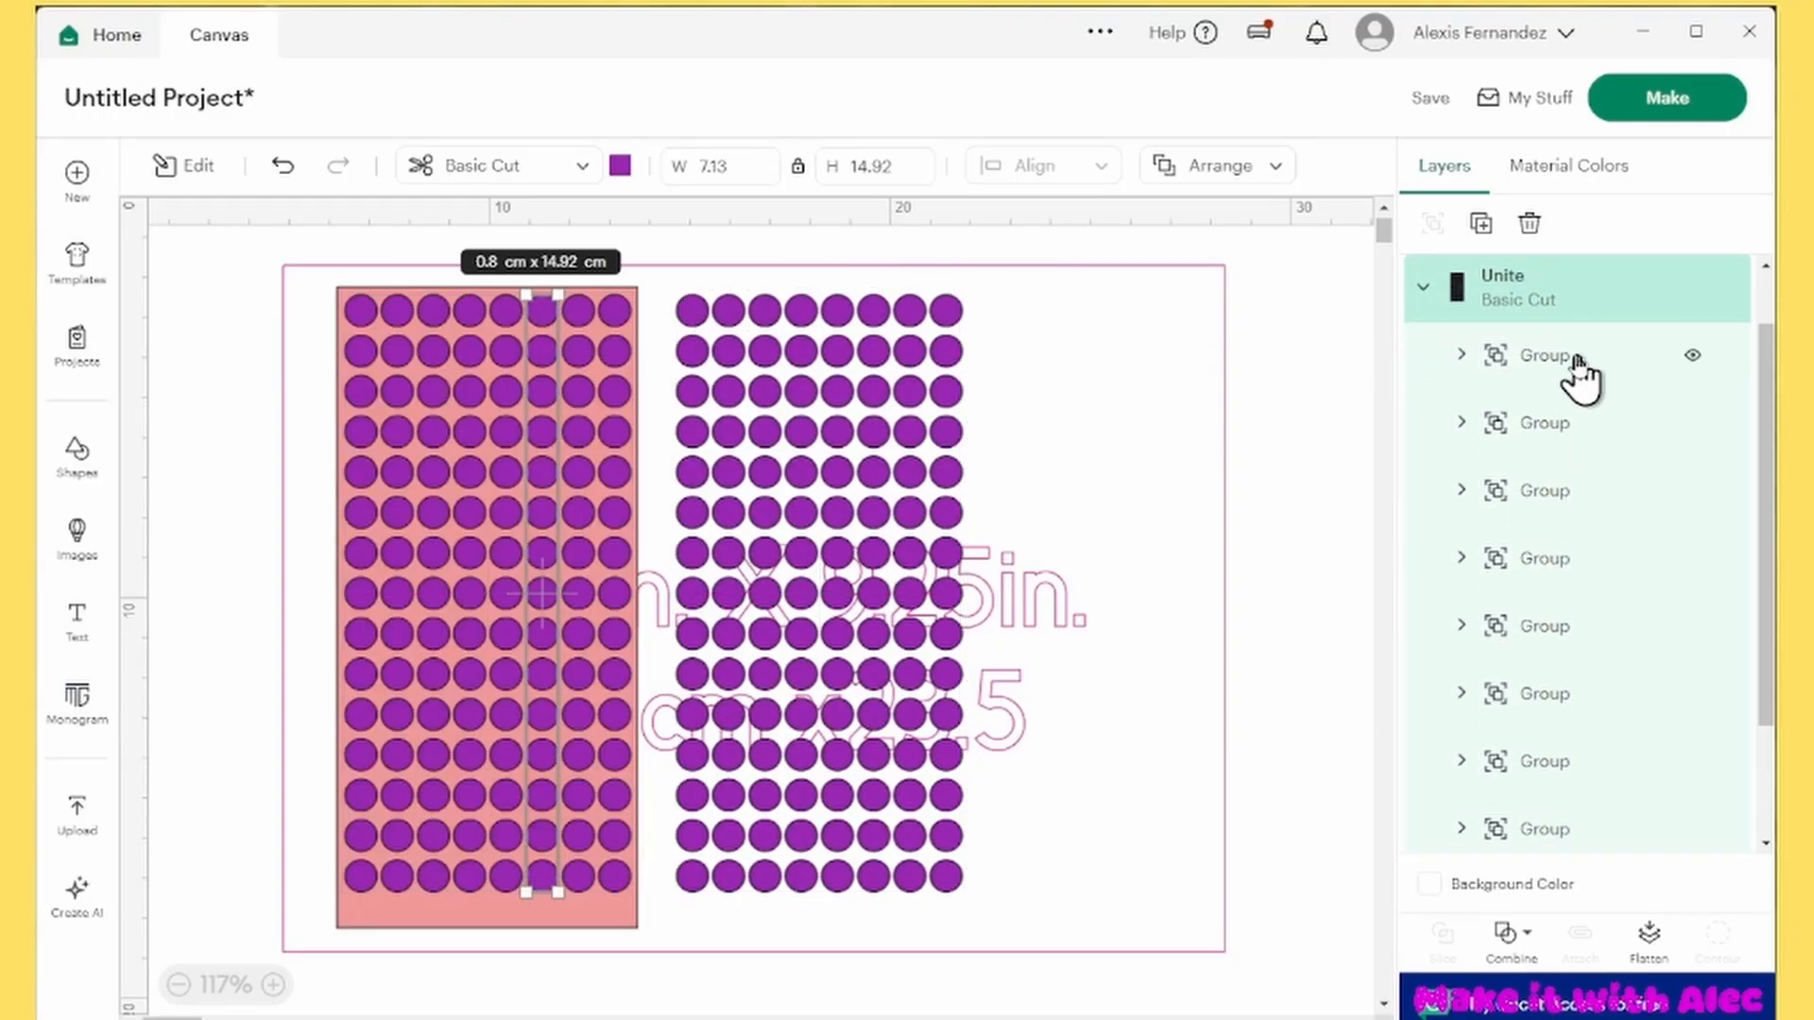
left_click(1530, 373)
left_click(1462, 359)
left_click(1582, 424)
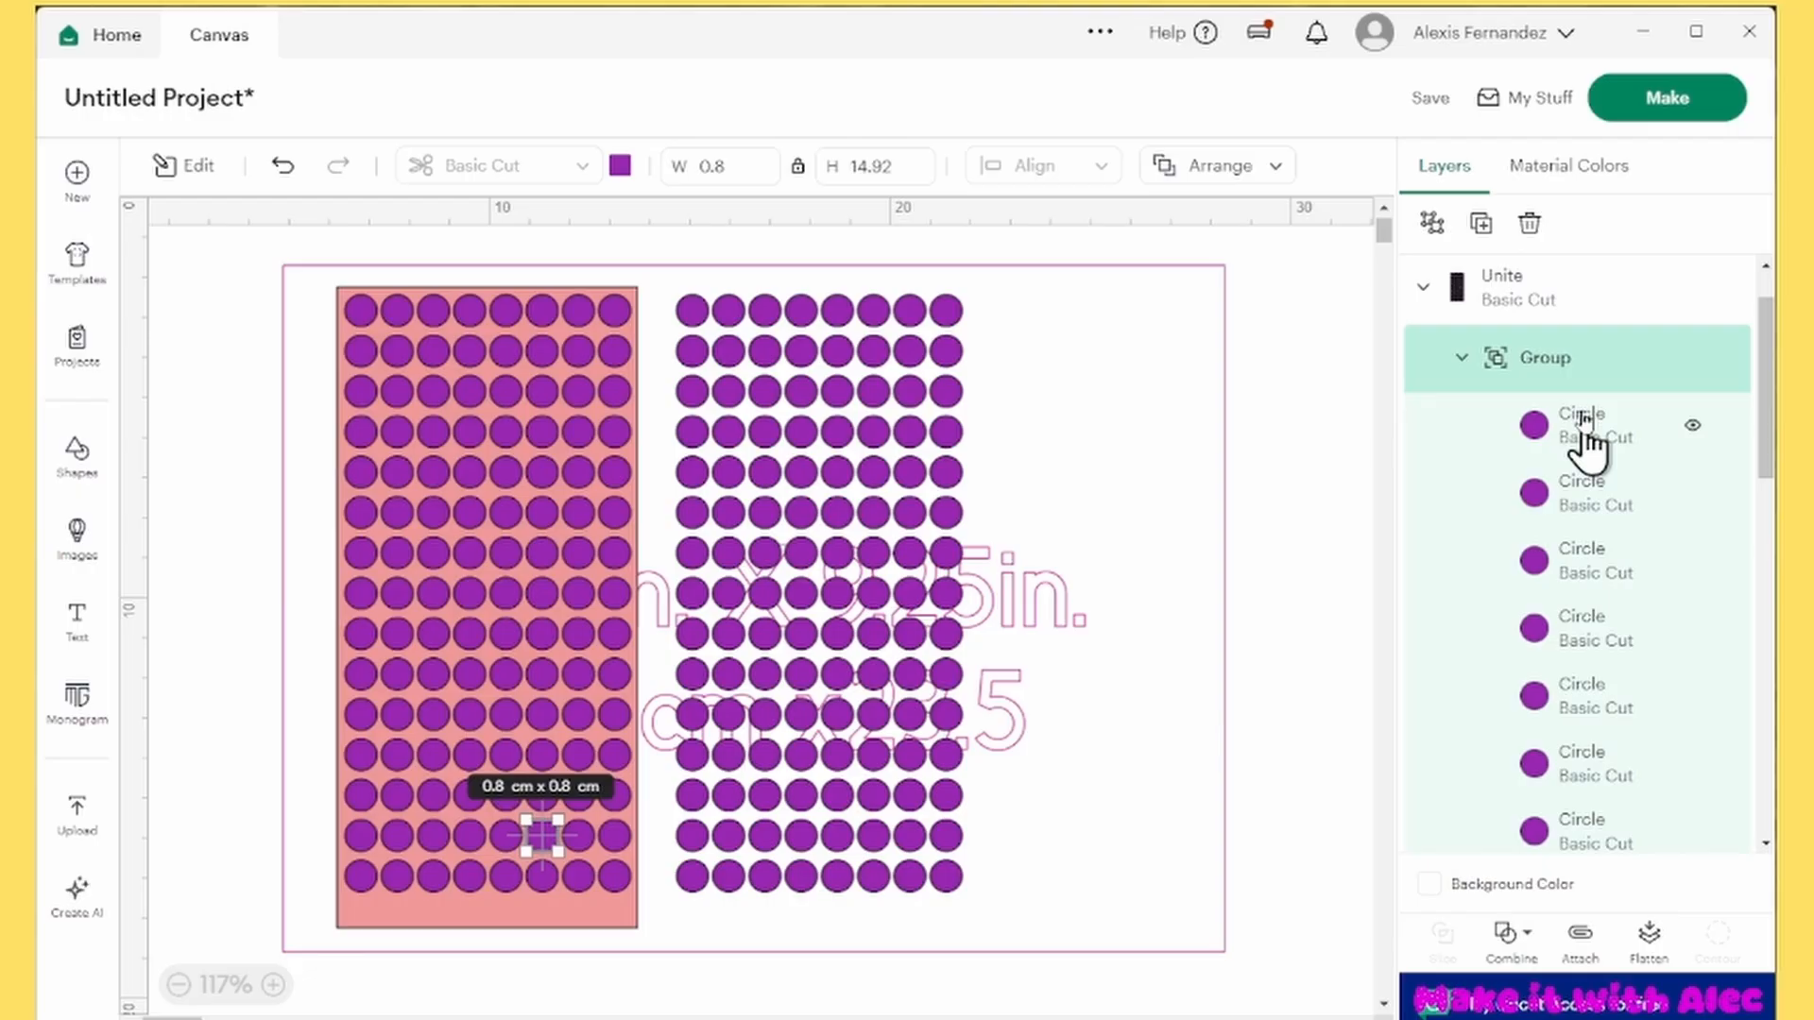
left_click(1598, 493)
left_click(1606, 694)
left_click(1617, 831)
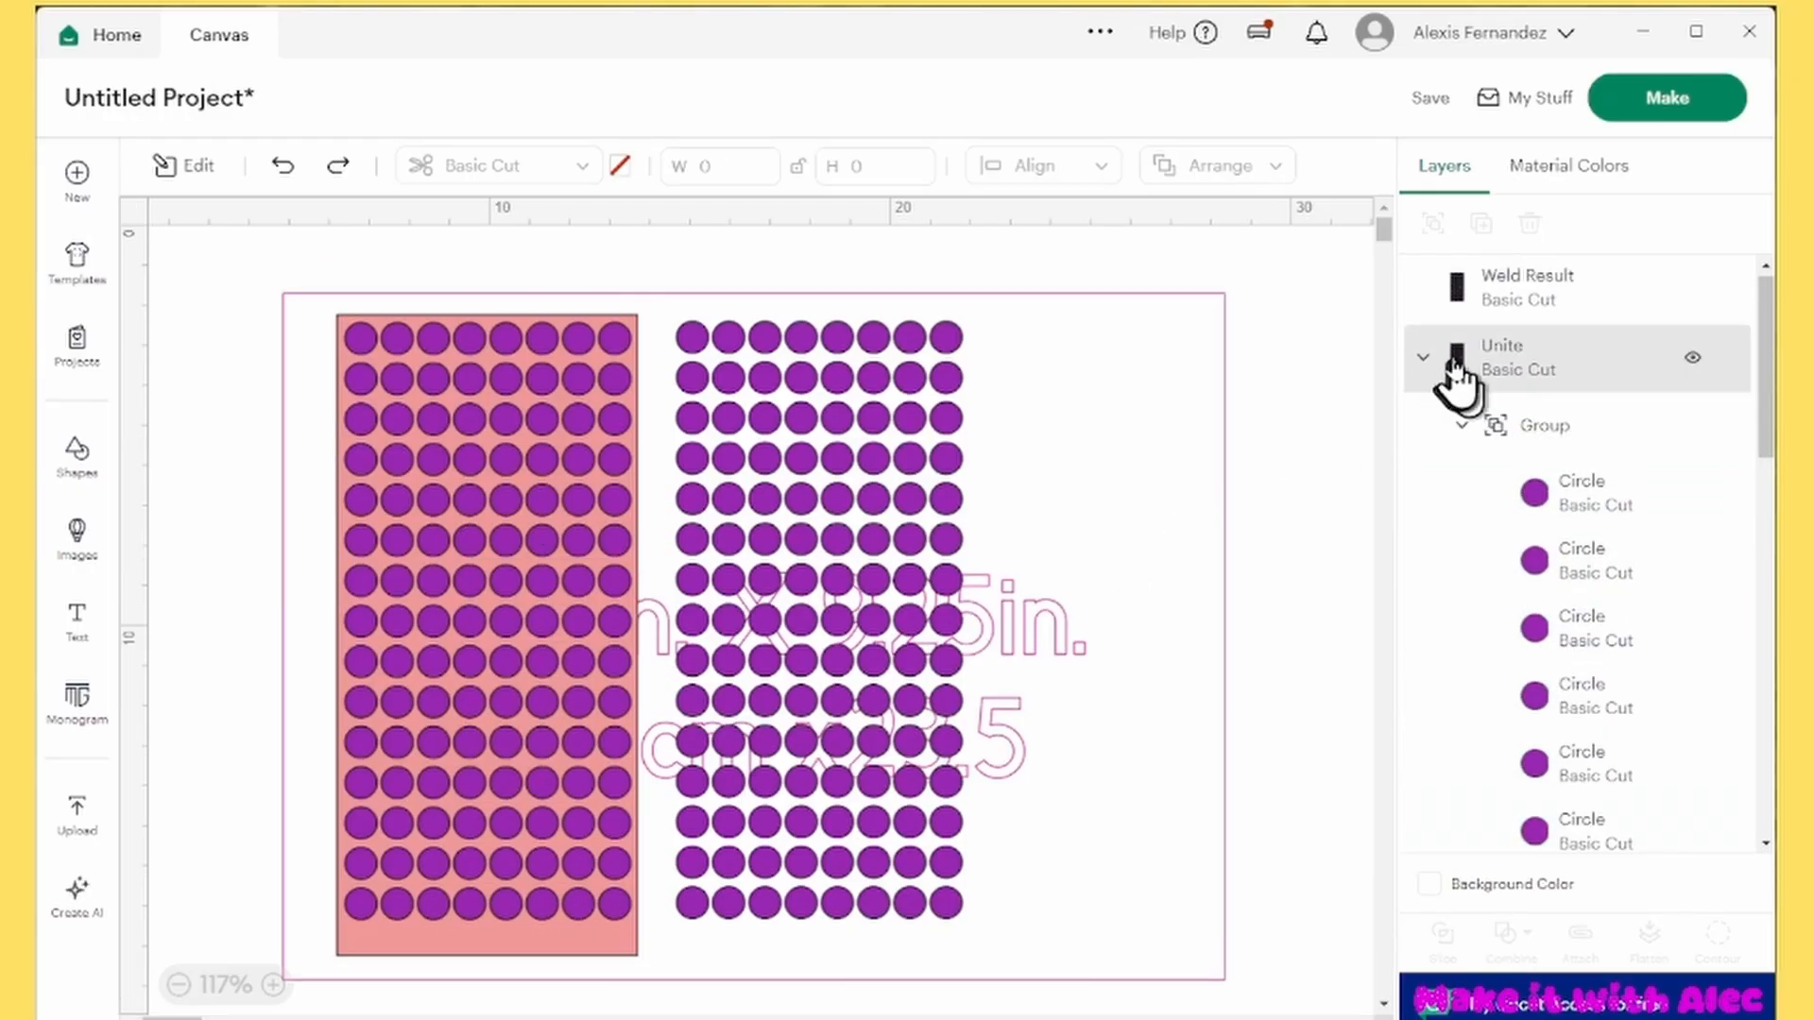
Delete the welded grid copy and collapse the united layer in the layer list
left_click(1626, 291)
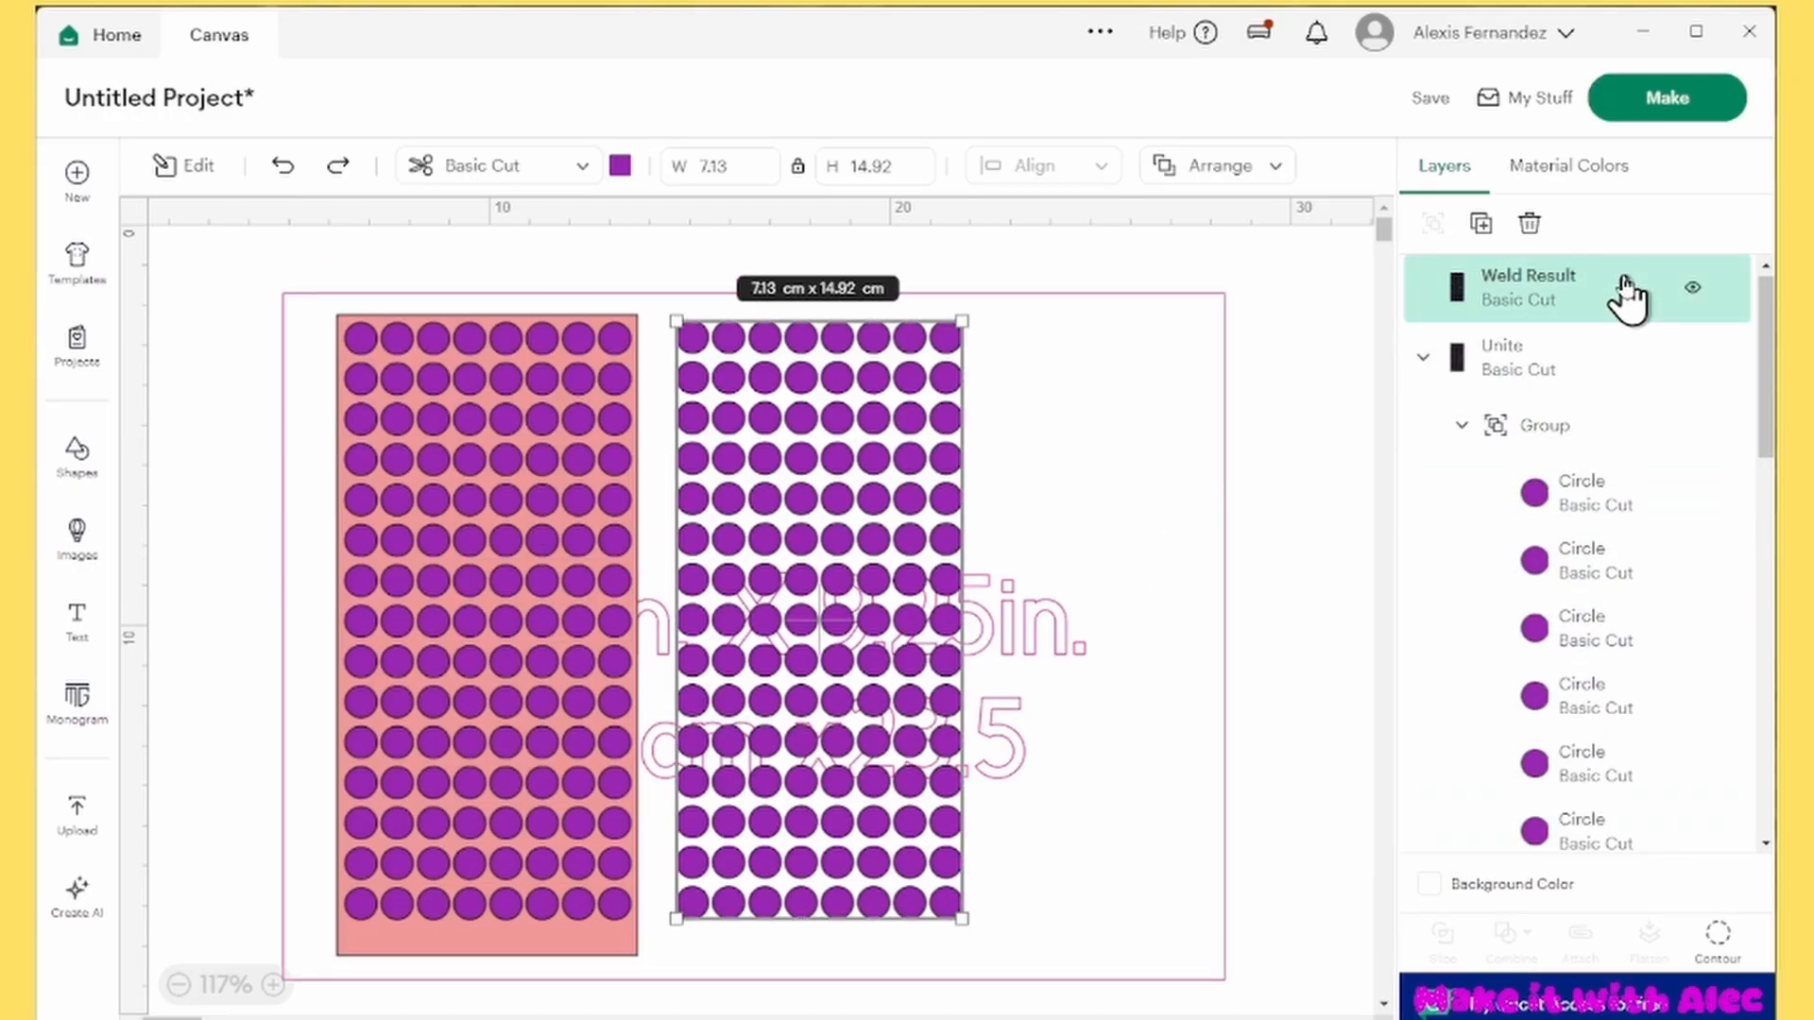
key("Delete")
left_click(1563, 293)
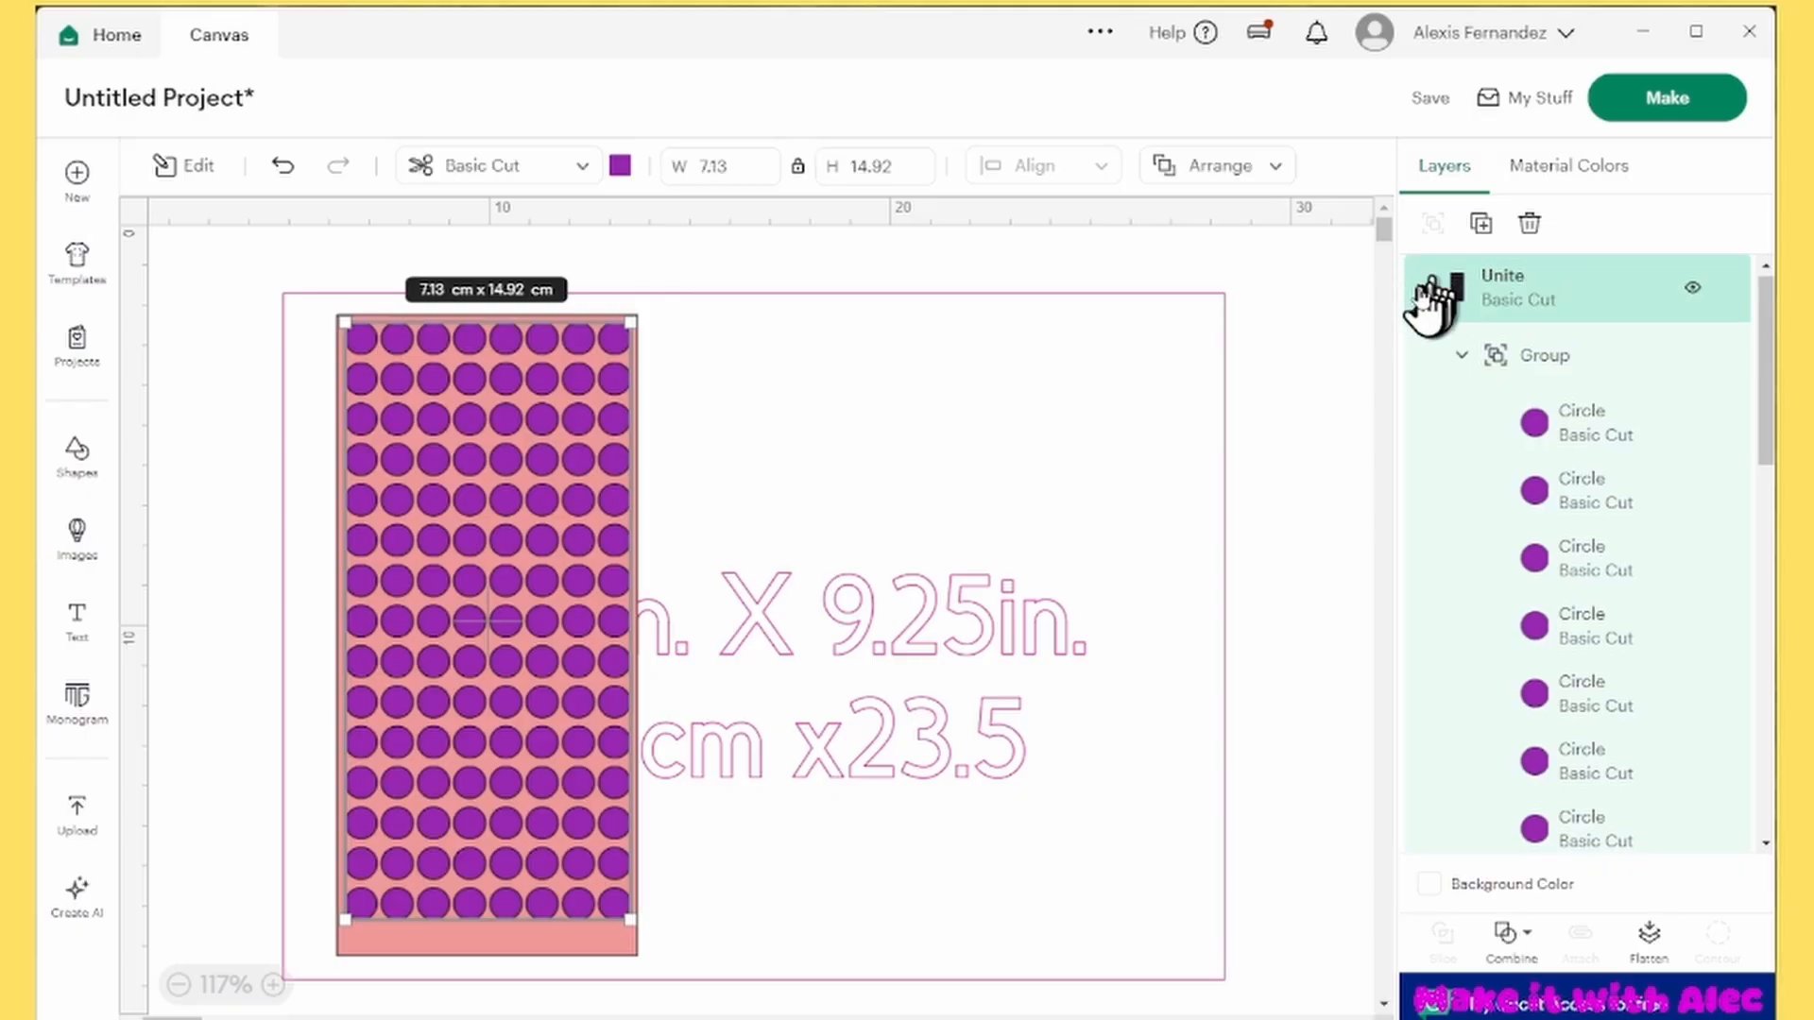
left_click(1424, 291)
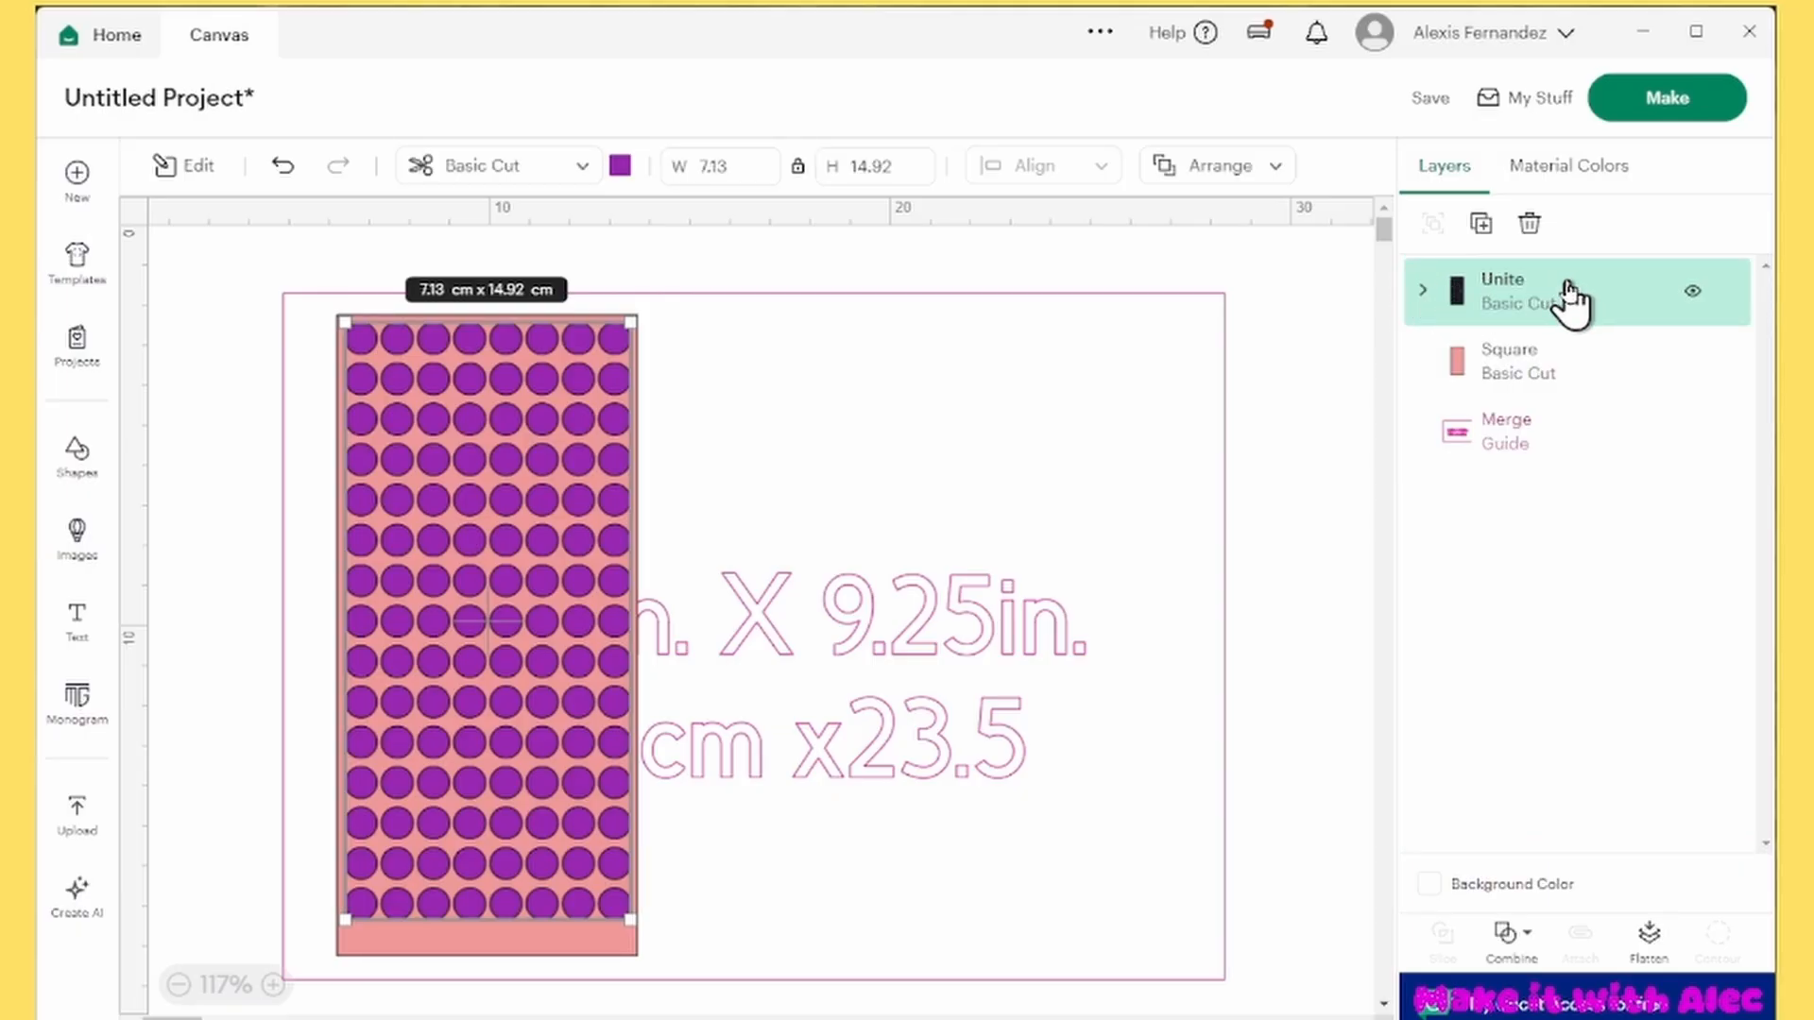
Duplicate the united grid, moving the copy clear of the rectangle, and apply a small negative offset with rounded corners to it
left_click(1480, 224)
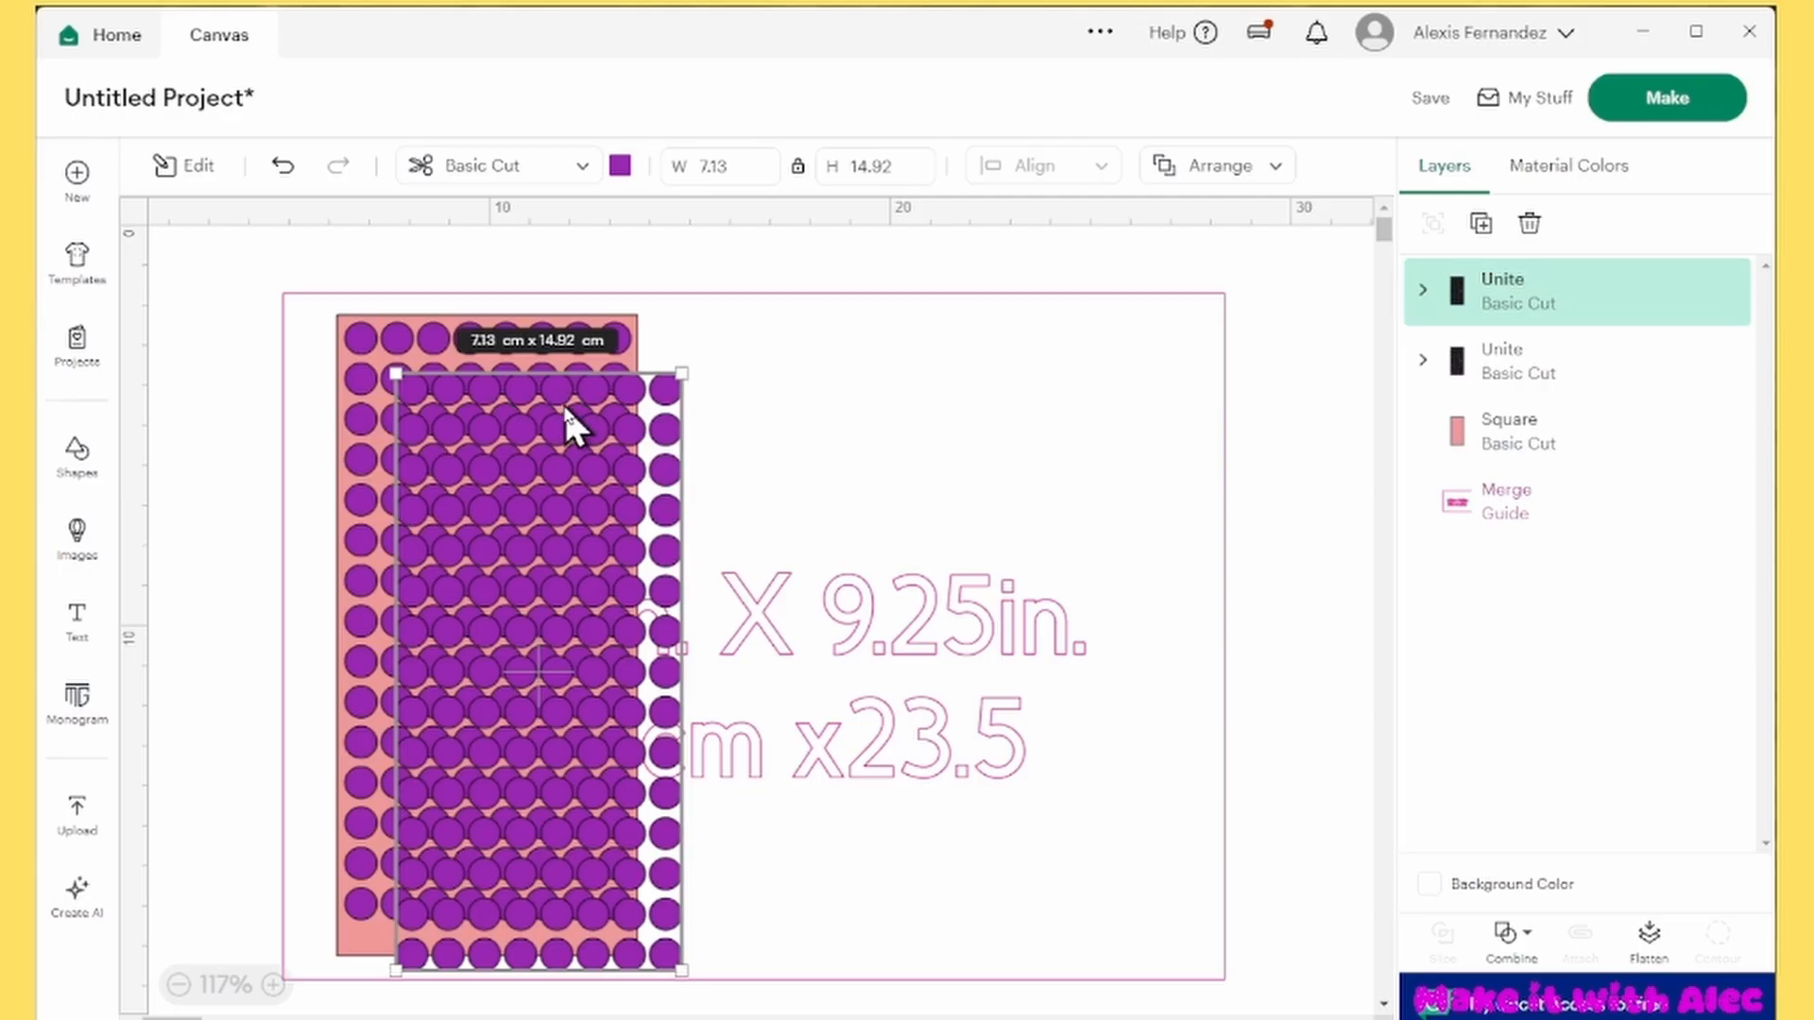
left_click_drag(563, 403, 926, 403)
left_click(182, 167)
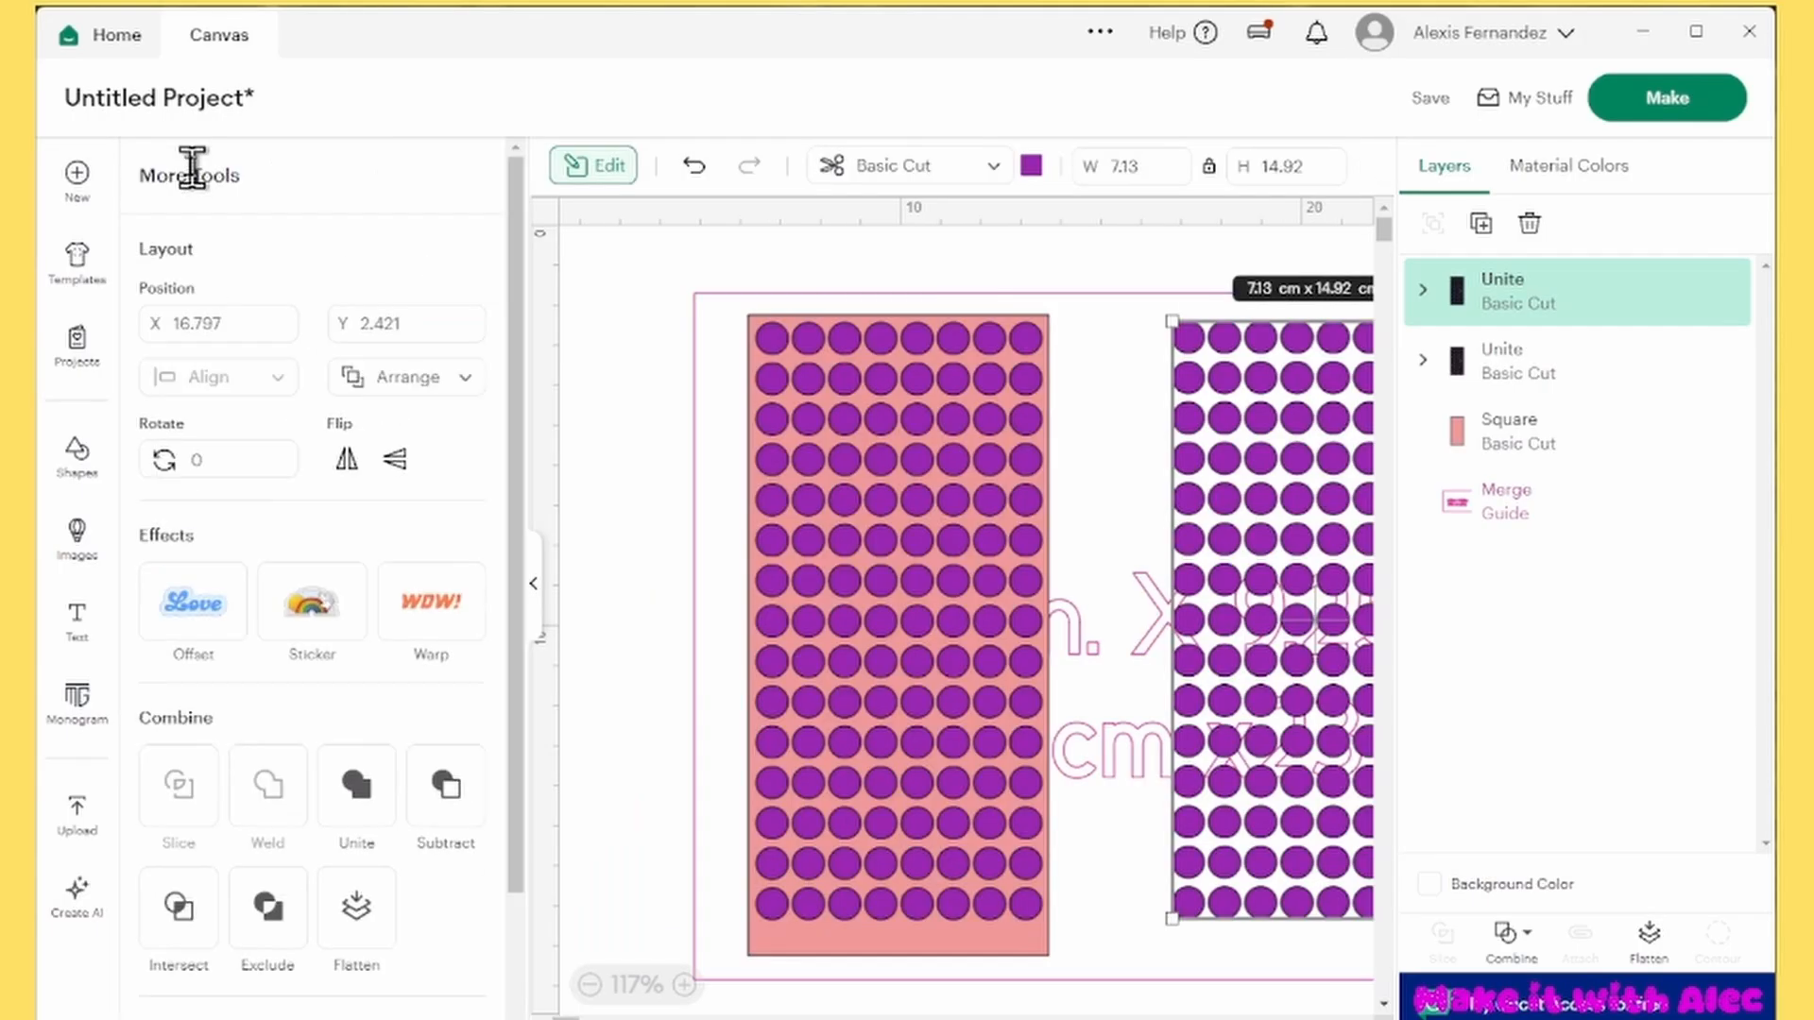
left_click(198, 610)
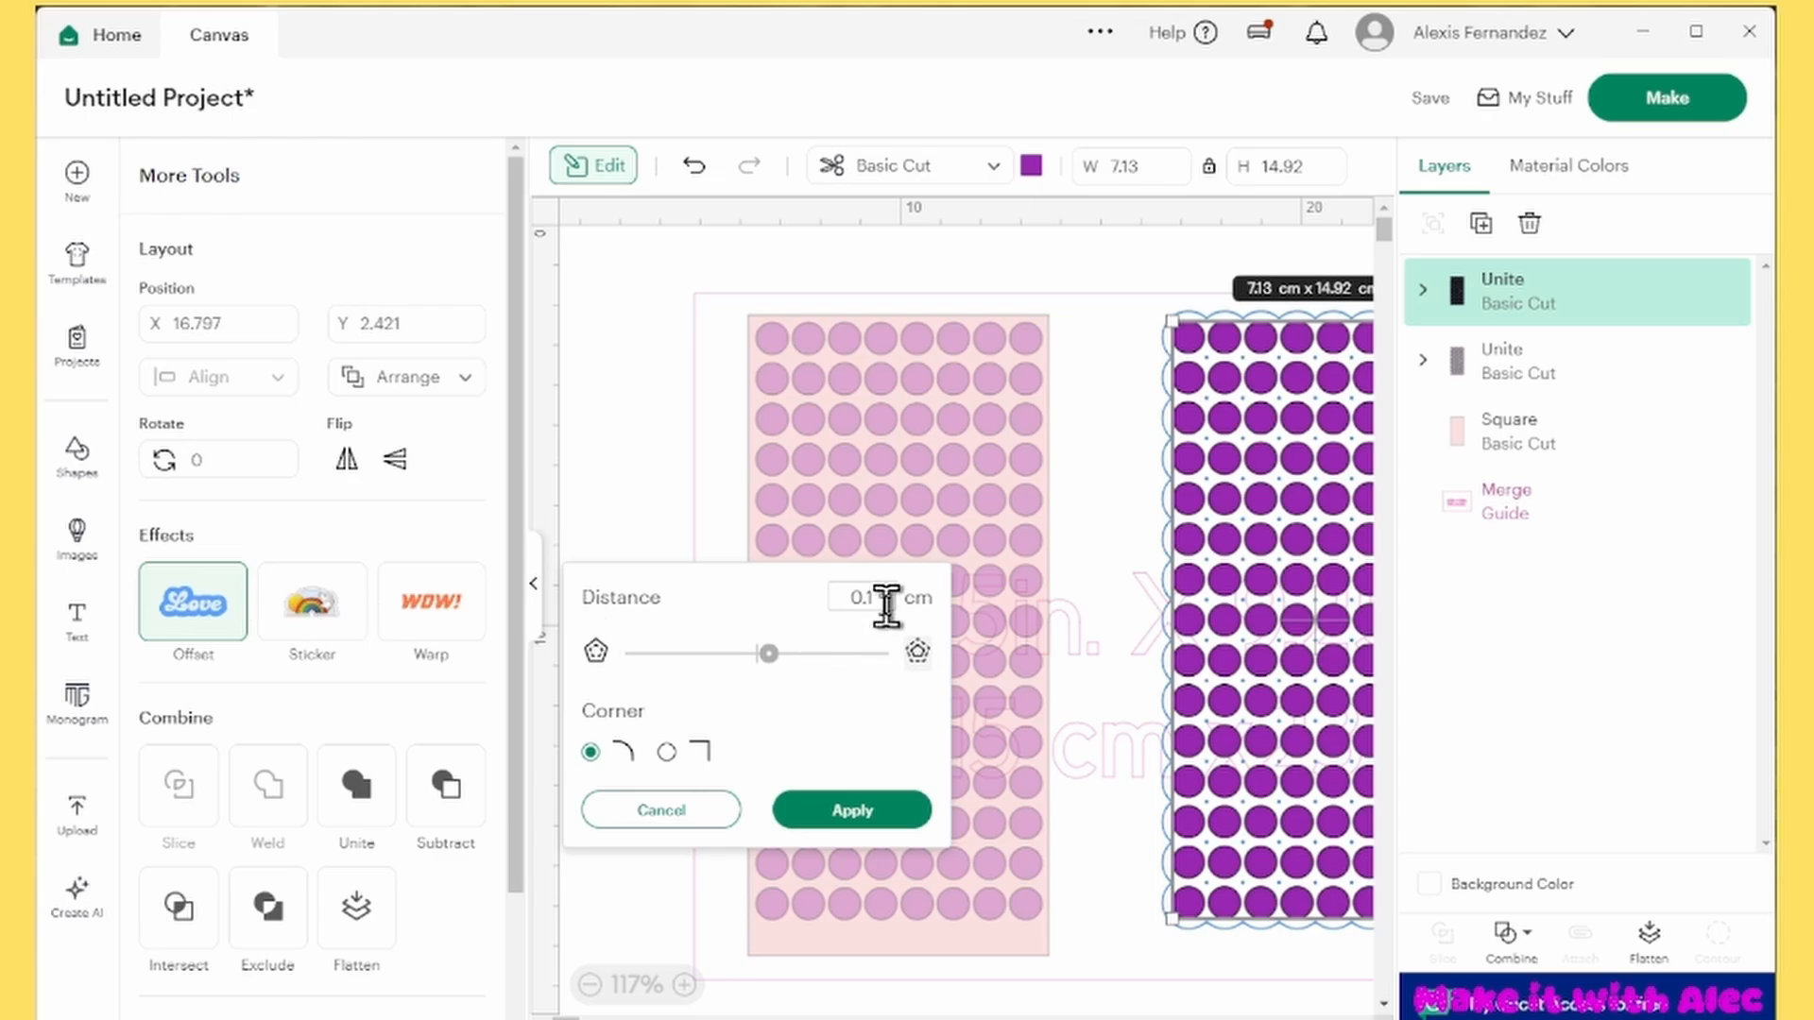
left_click_drag(767, 656, 751, 657)
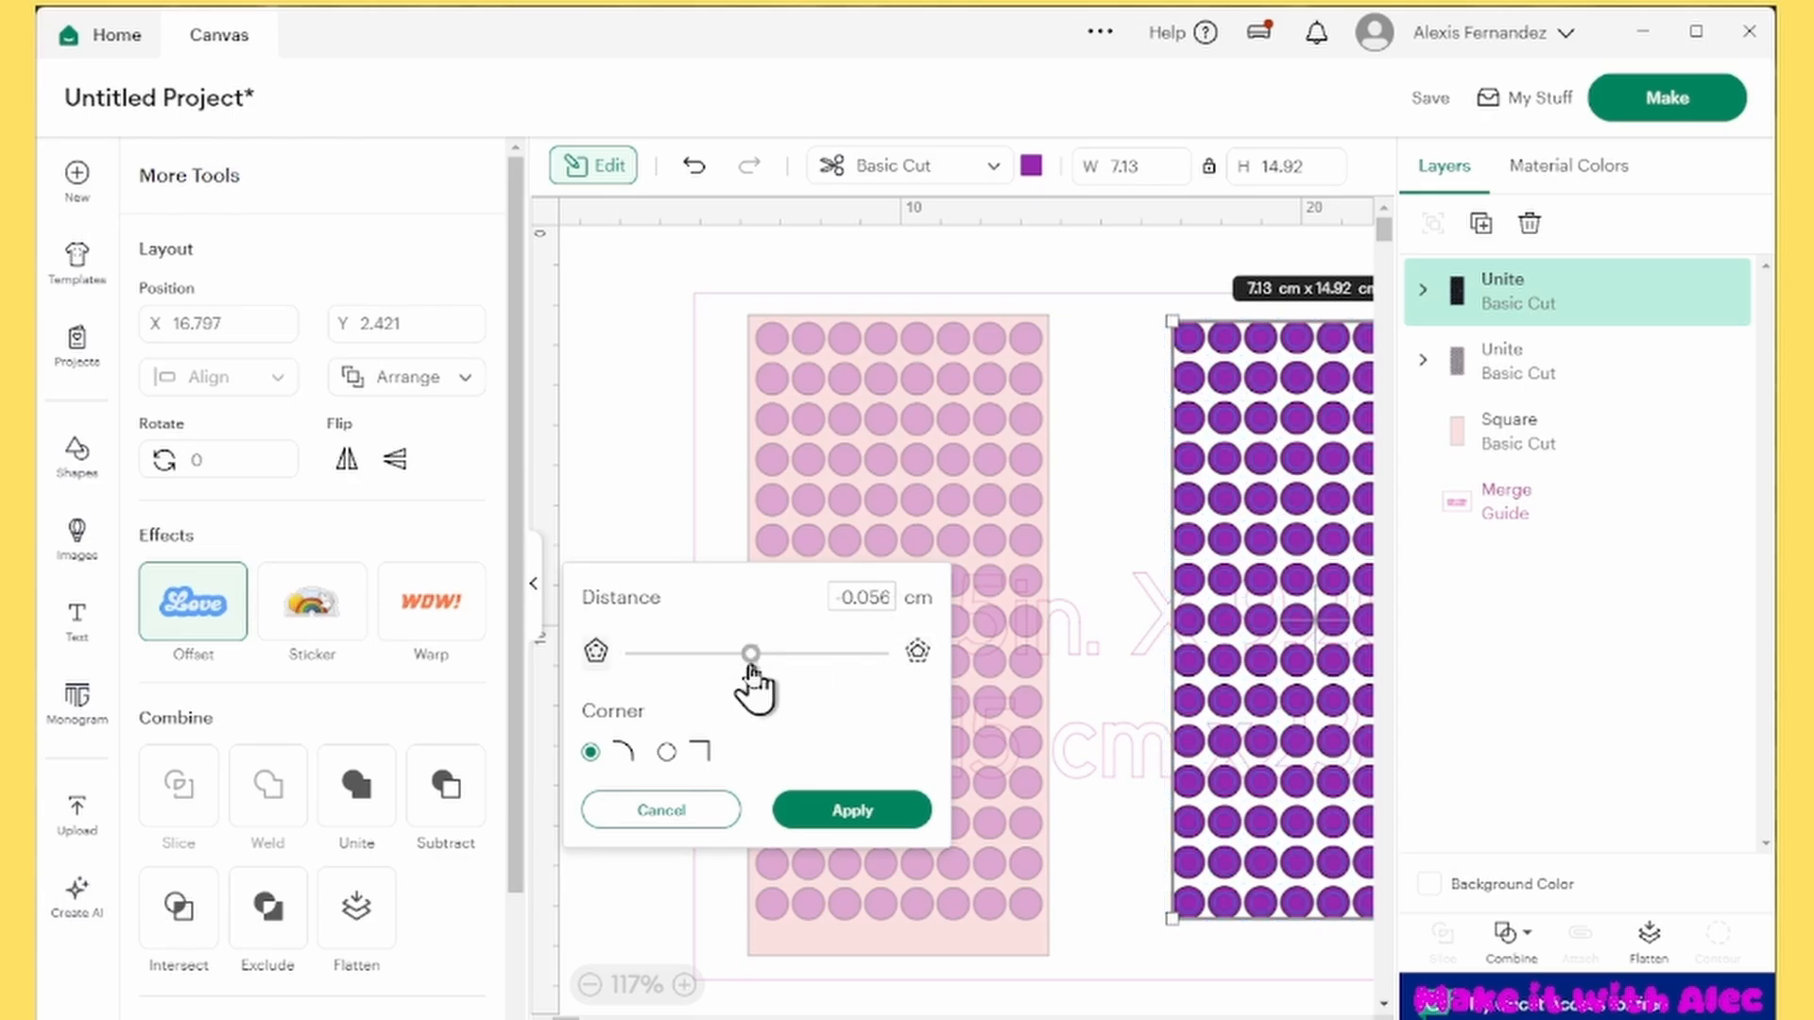
left_click_drag(879, 597, 959, 614)
key("BackSpace")
key("BackSpace")
type("3")
left_click(864, 813)
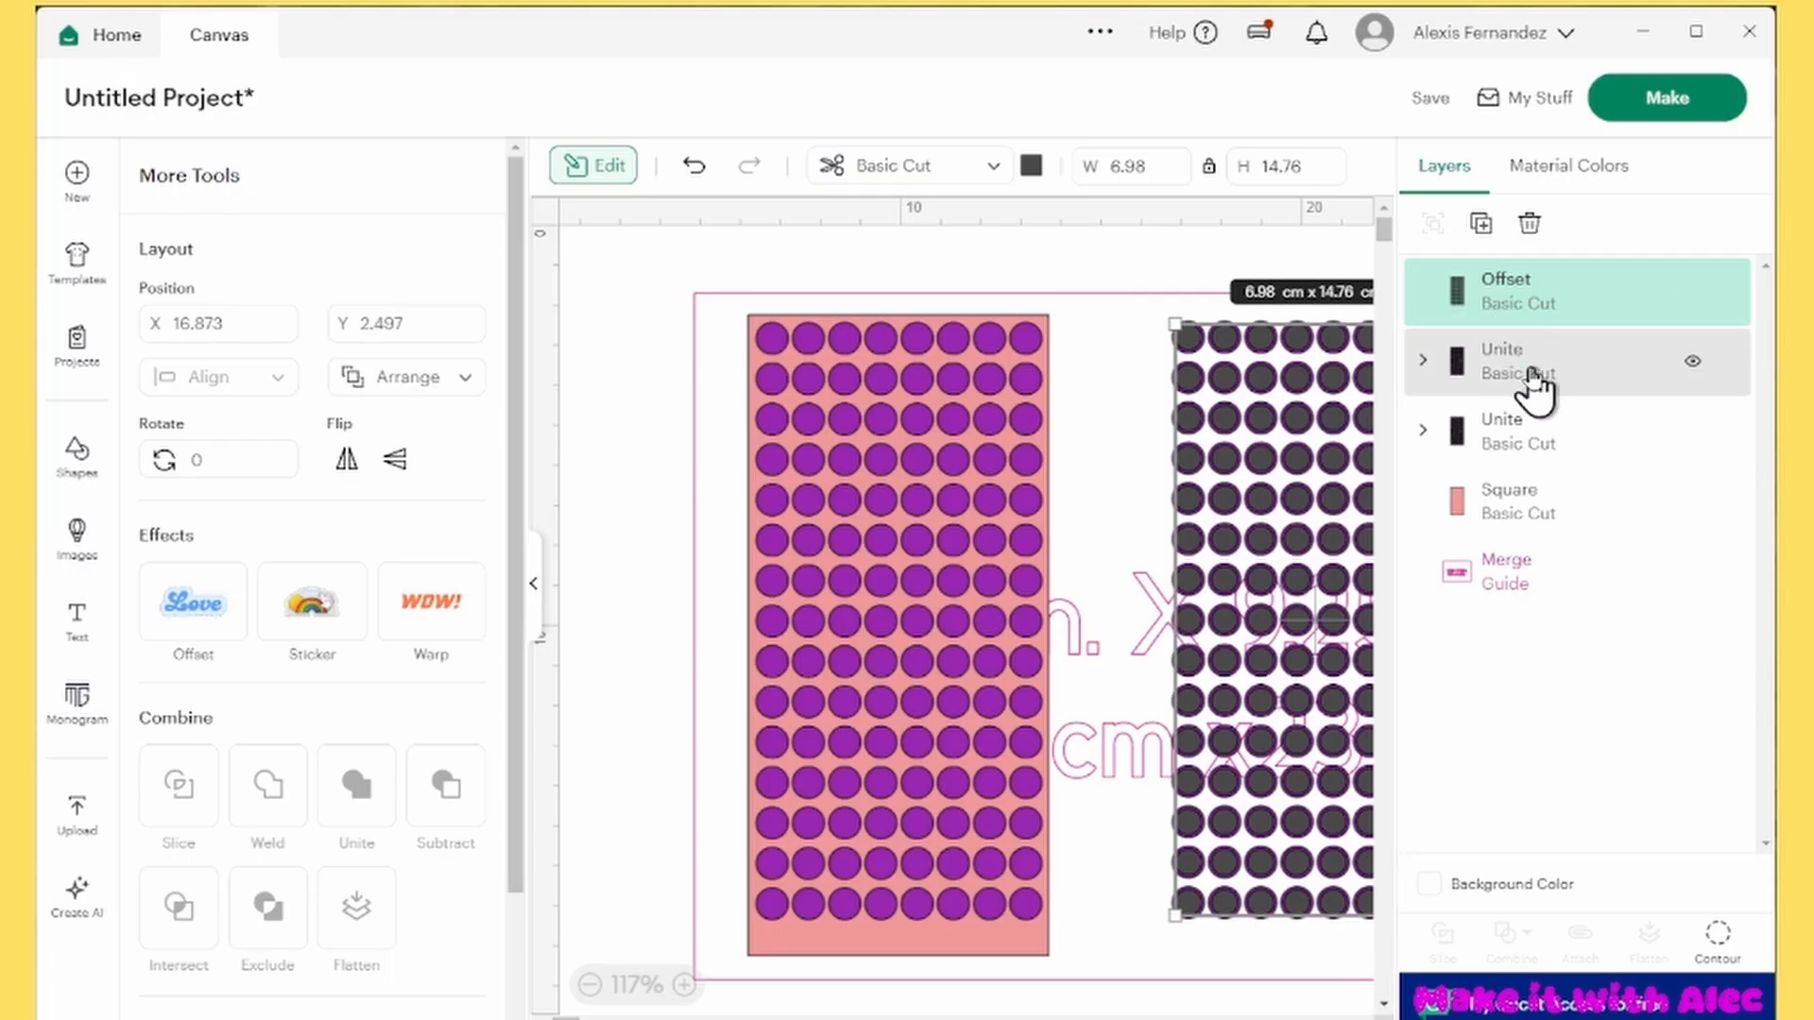
Move the dark offset circles off the duplicated purple grid and delete that duplicate
left_click_drag(1295, 374, 1158, 481)
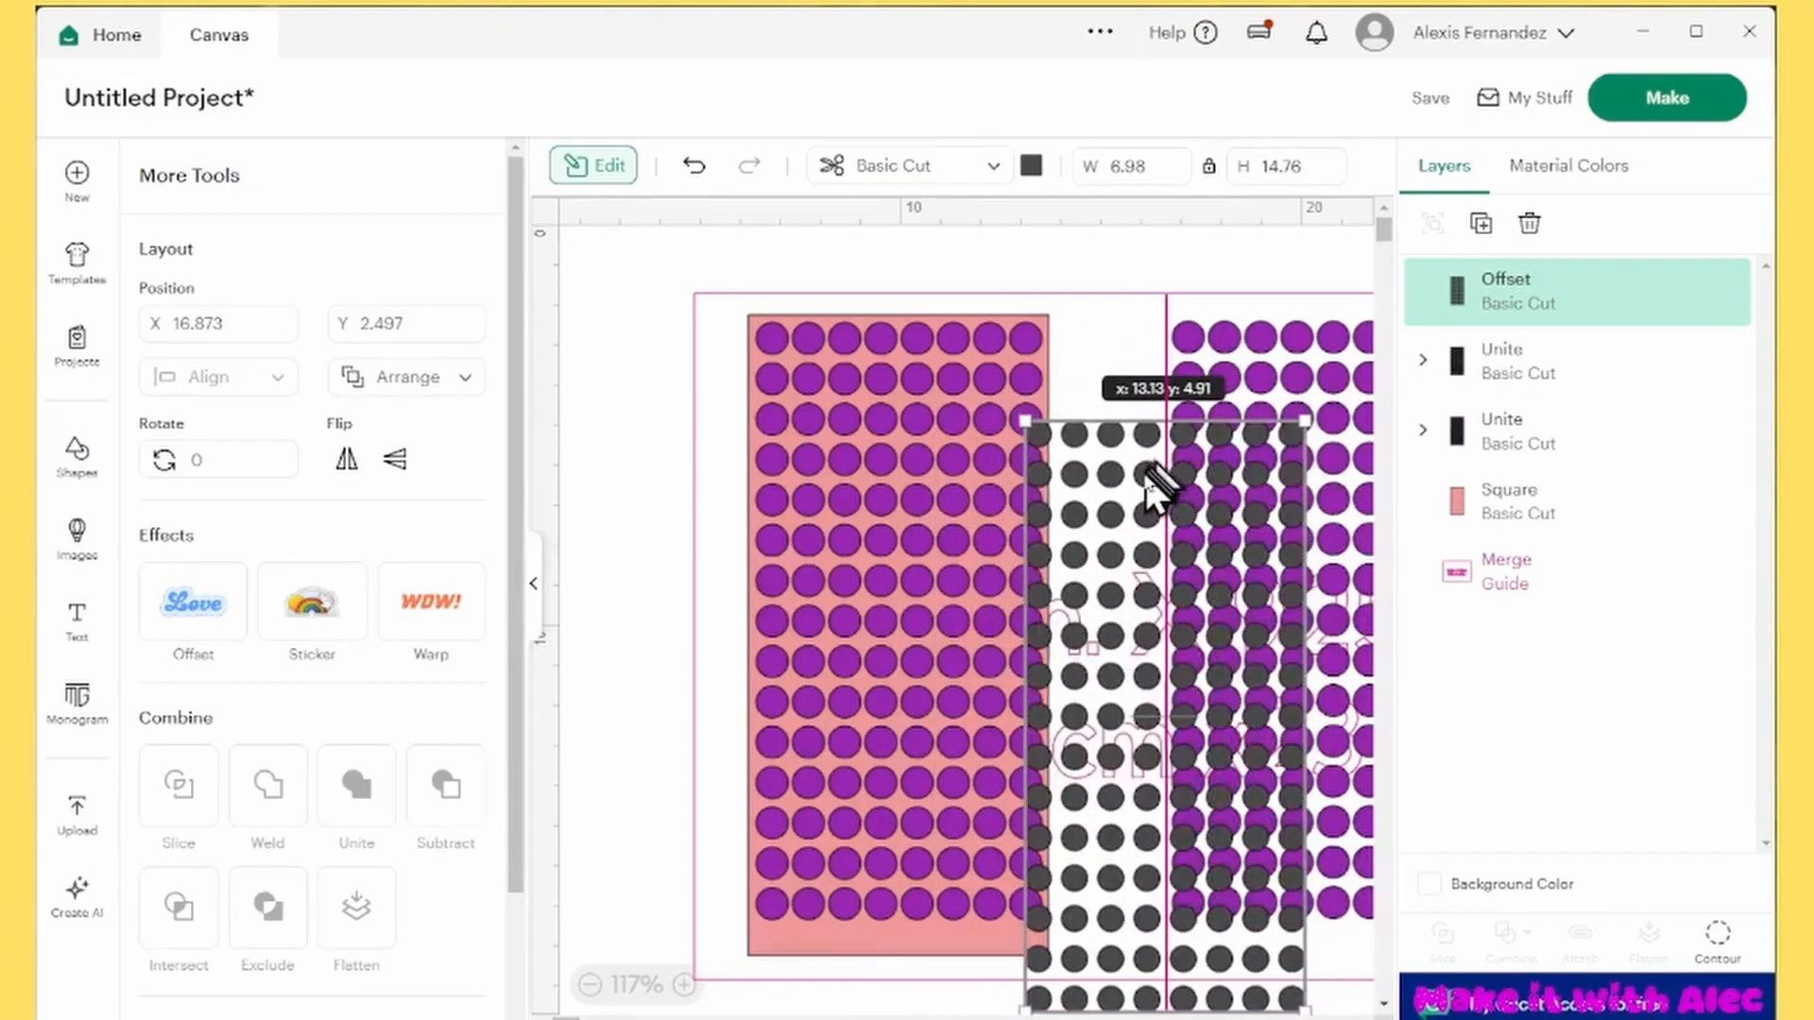
left_click(1563, 387)
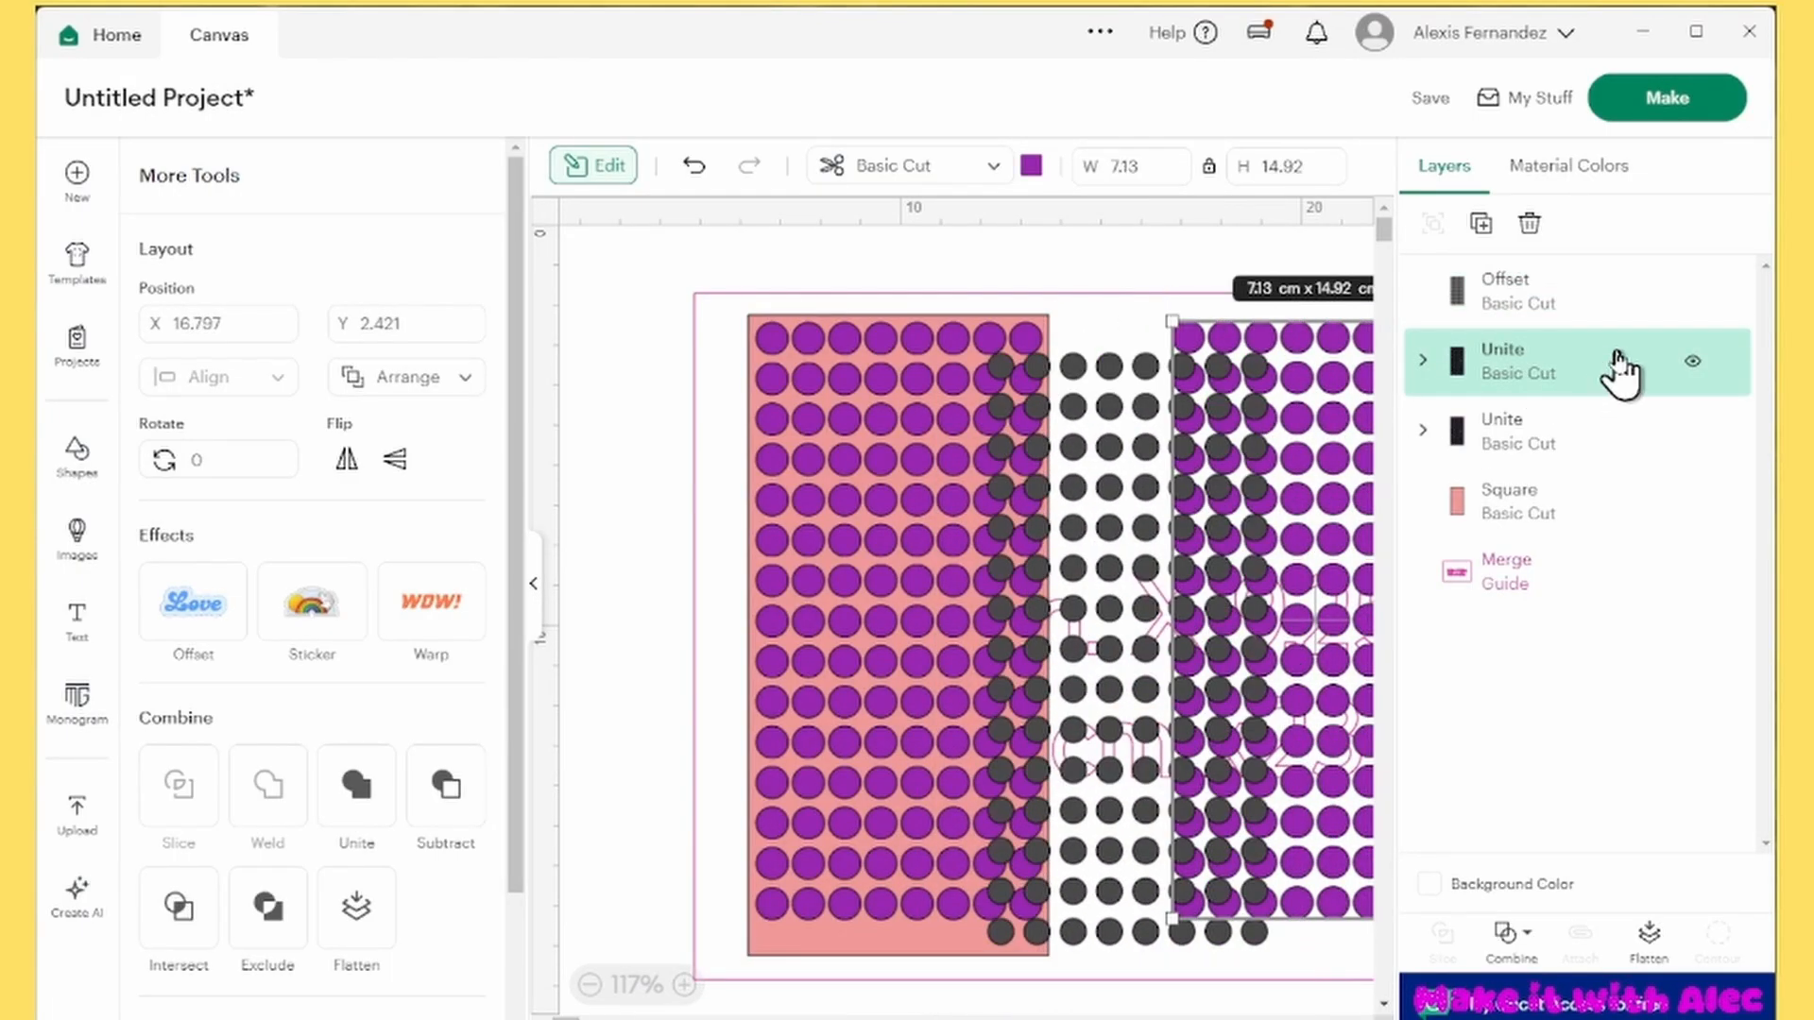
left_click(1532, 224)
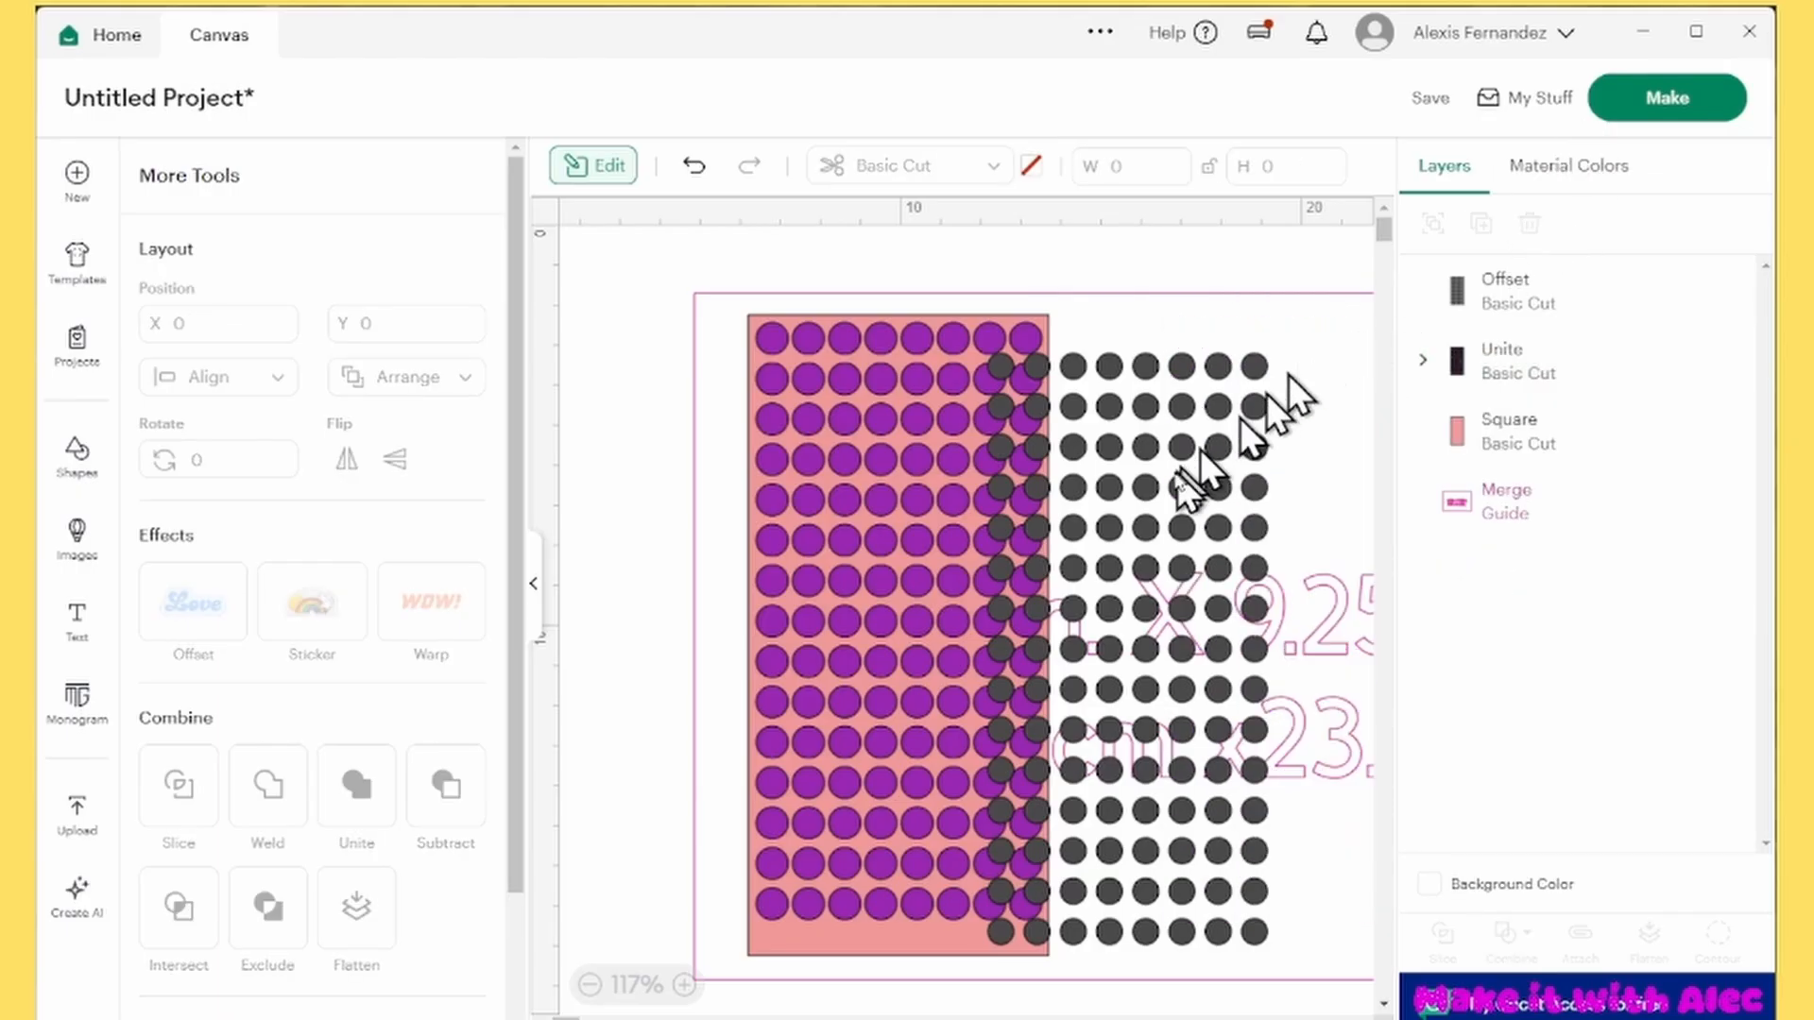
Move the dark offset circles onto the purple united circles and align the two layers to a common center
left_click_drag(1186, 473, 1220, 439)
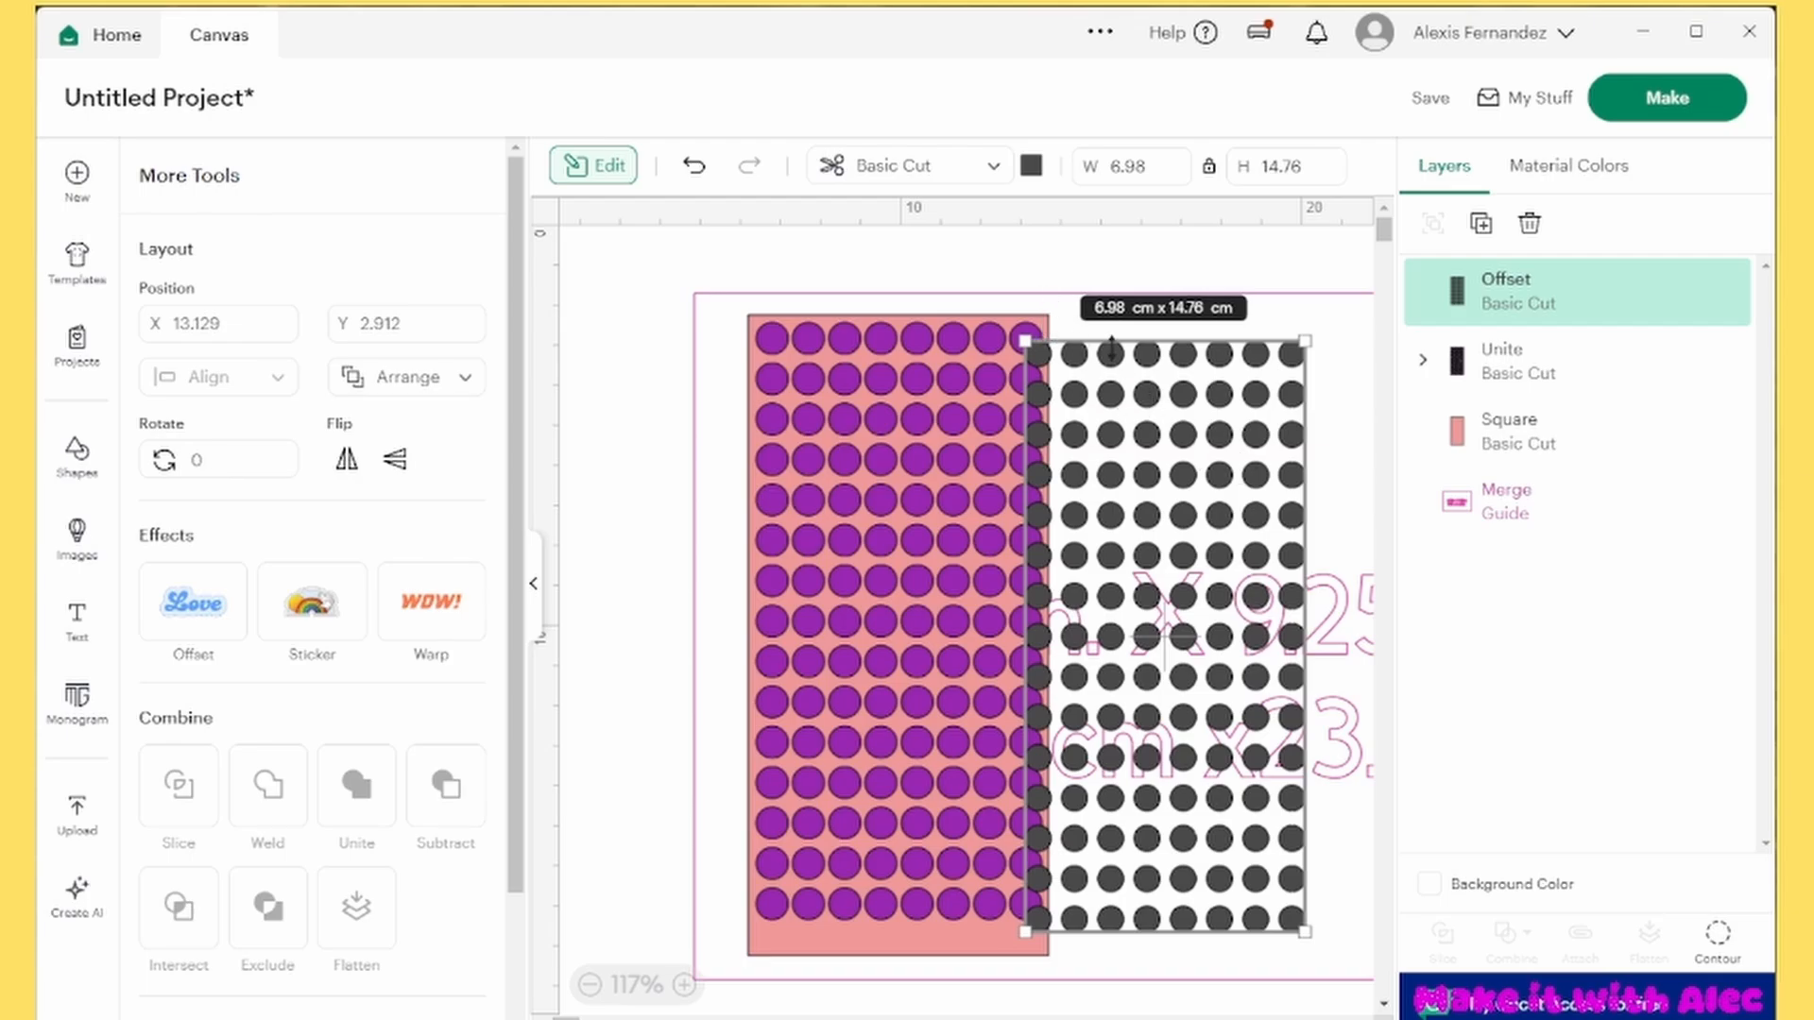
left_click_drag(1147, 428, 888, 417)
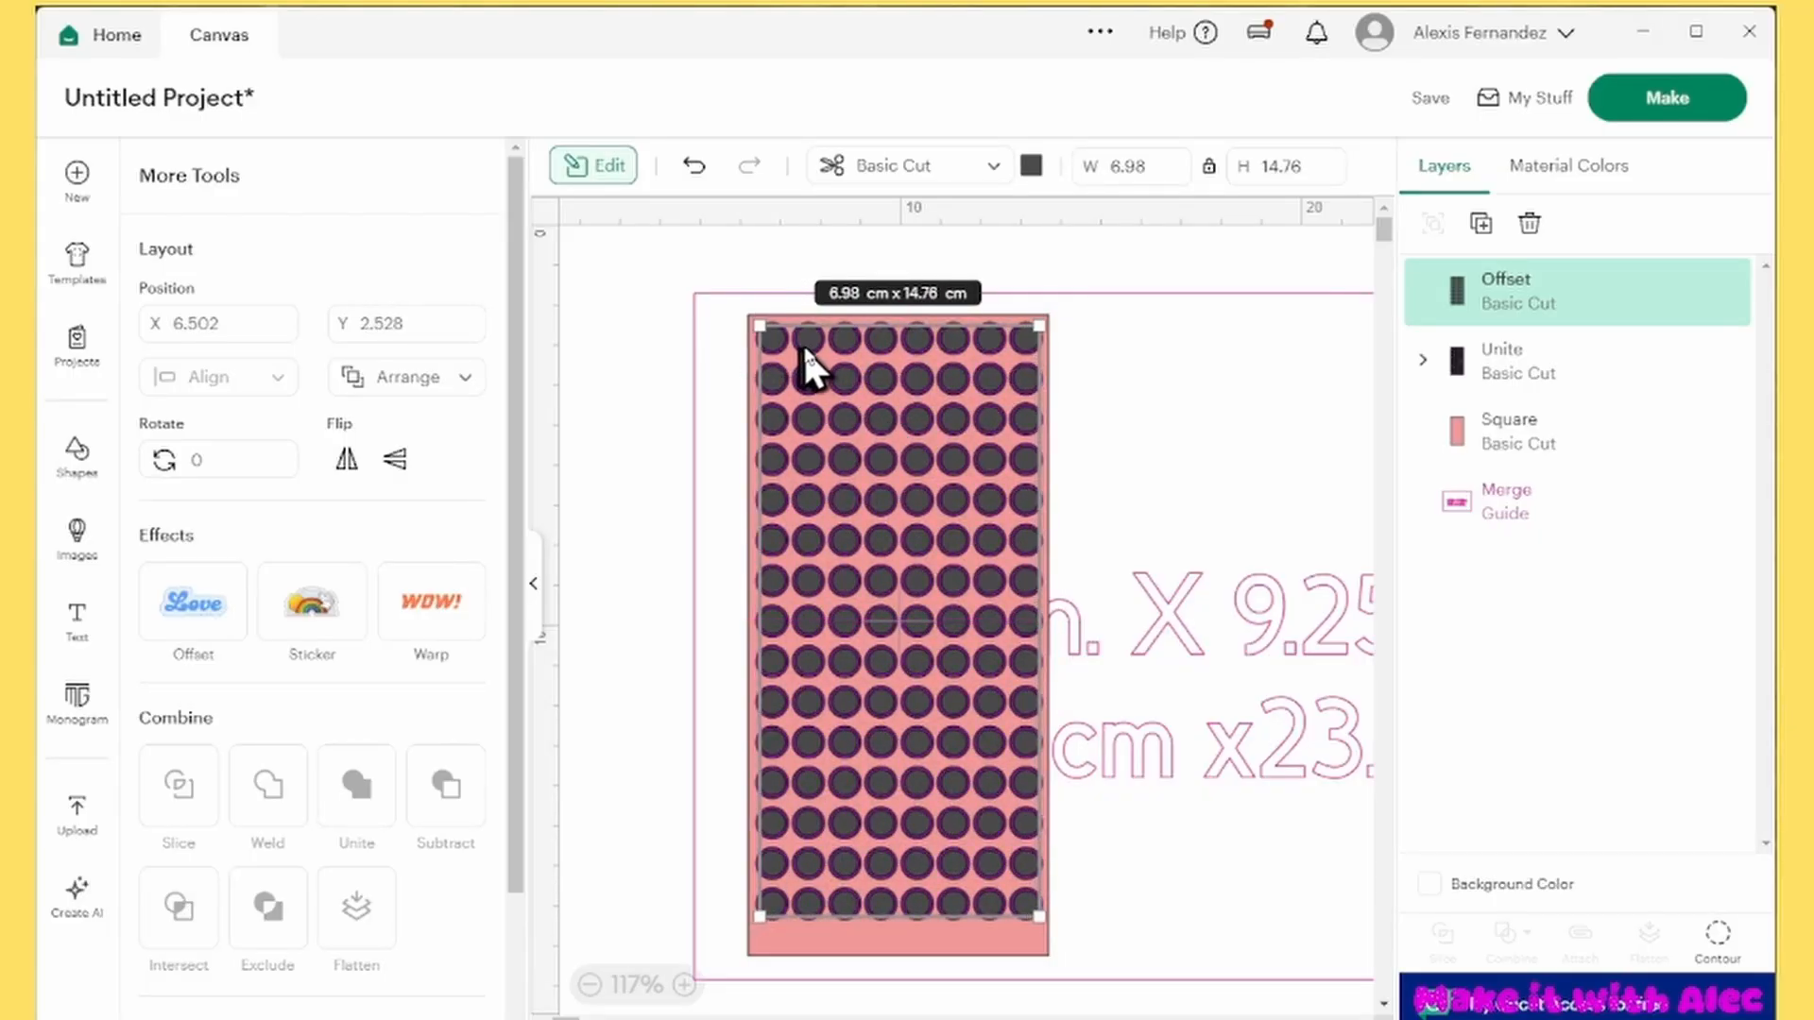
left_click_drag(803, 347, 779, 347)
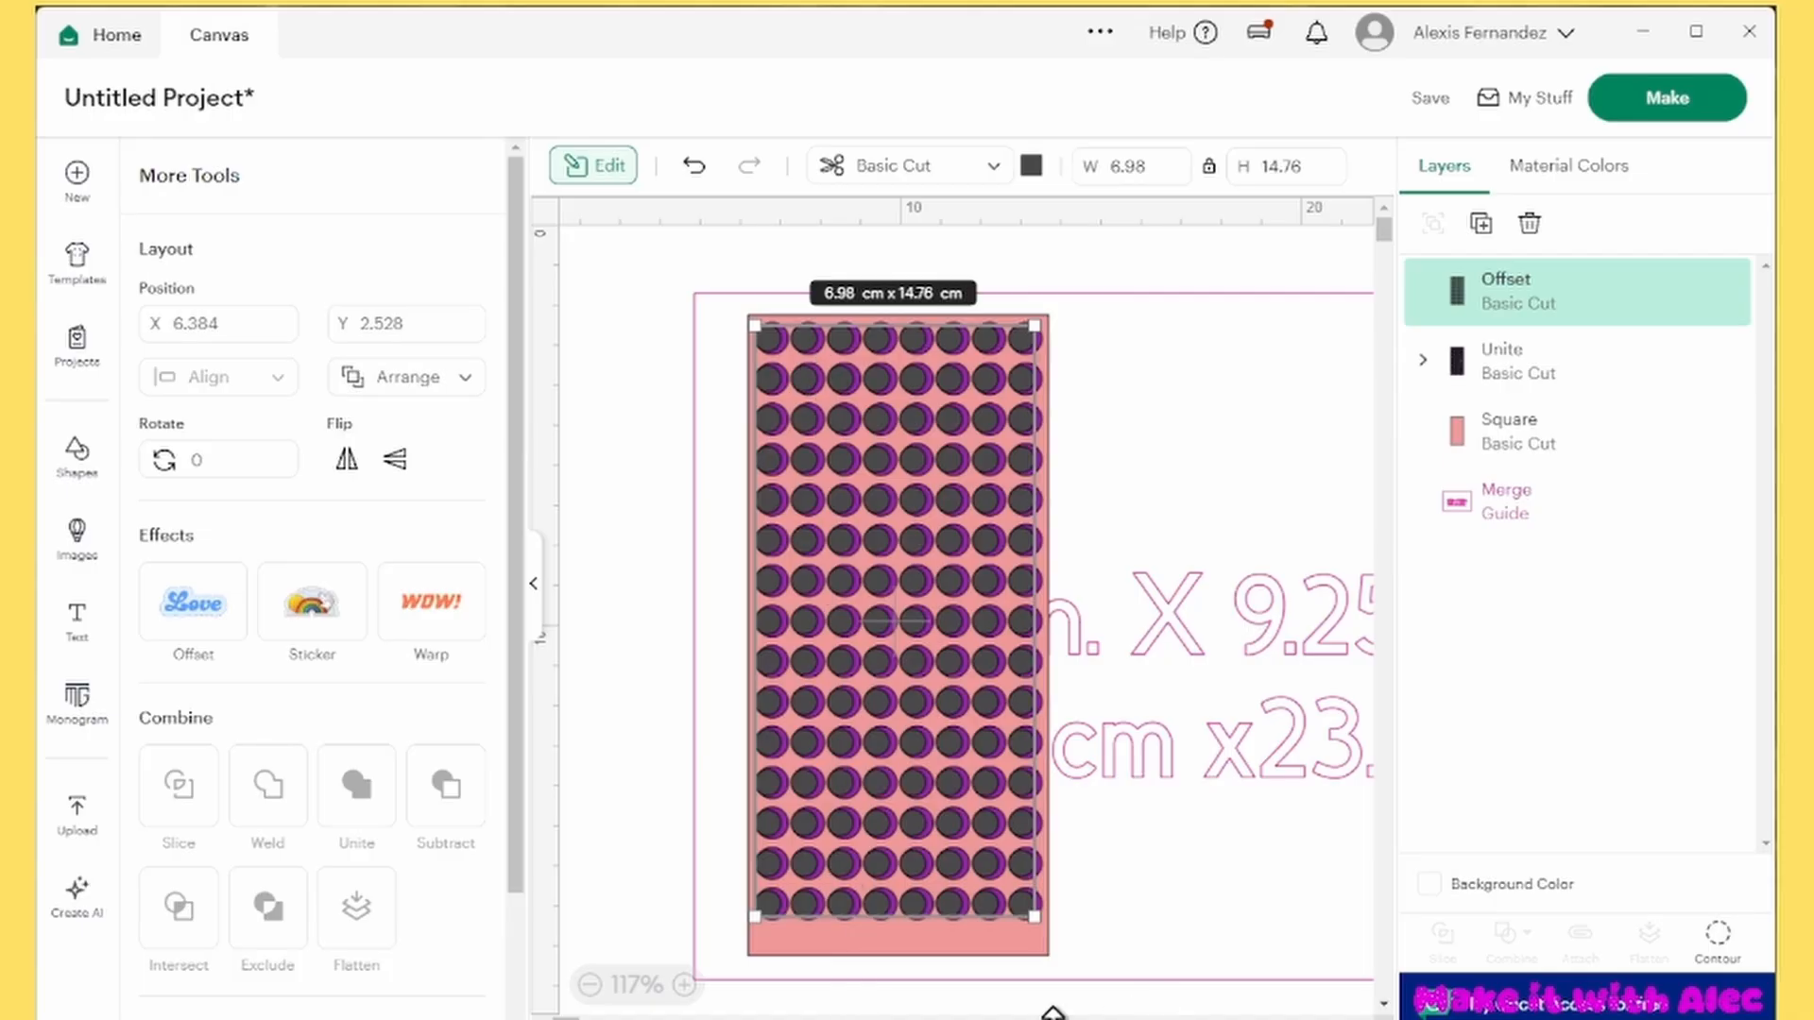
mouse_move(907, 1019)
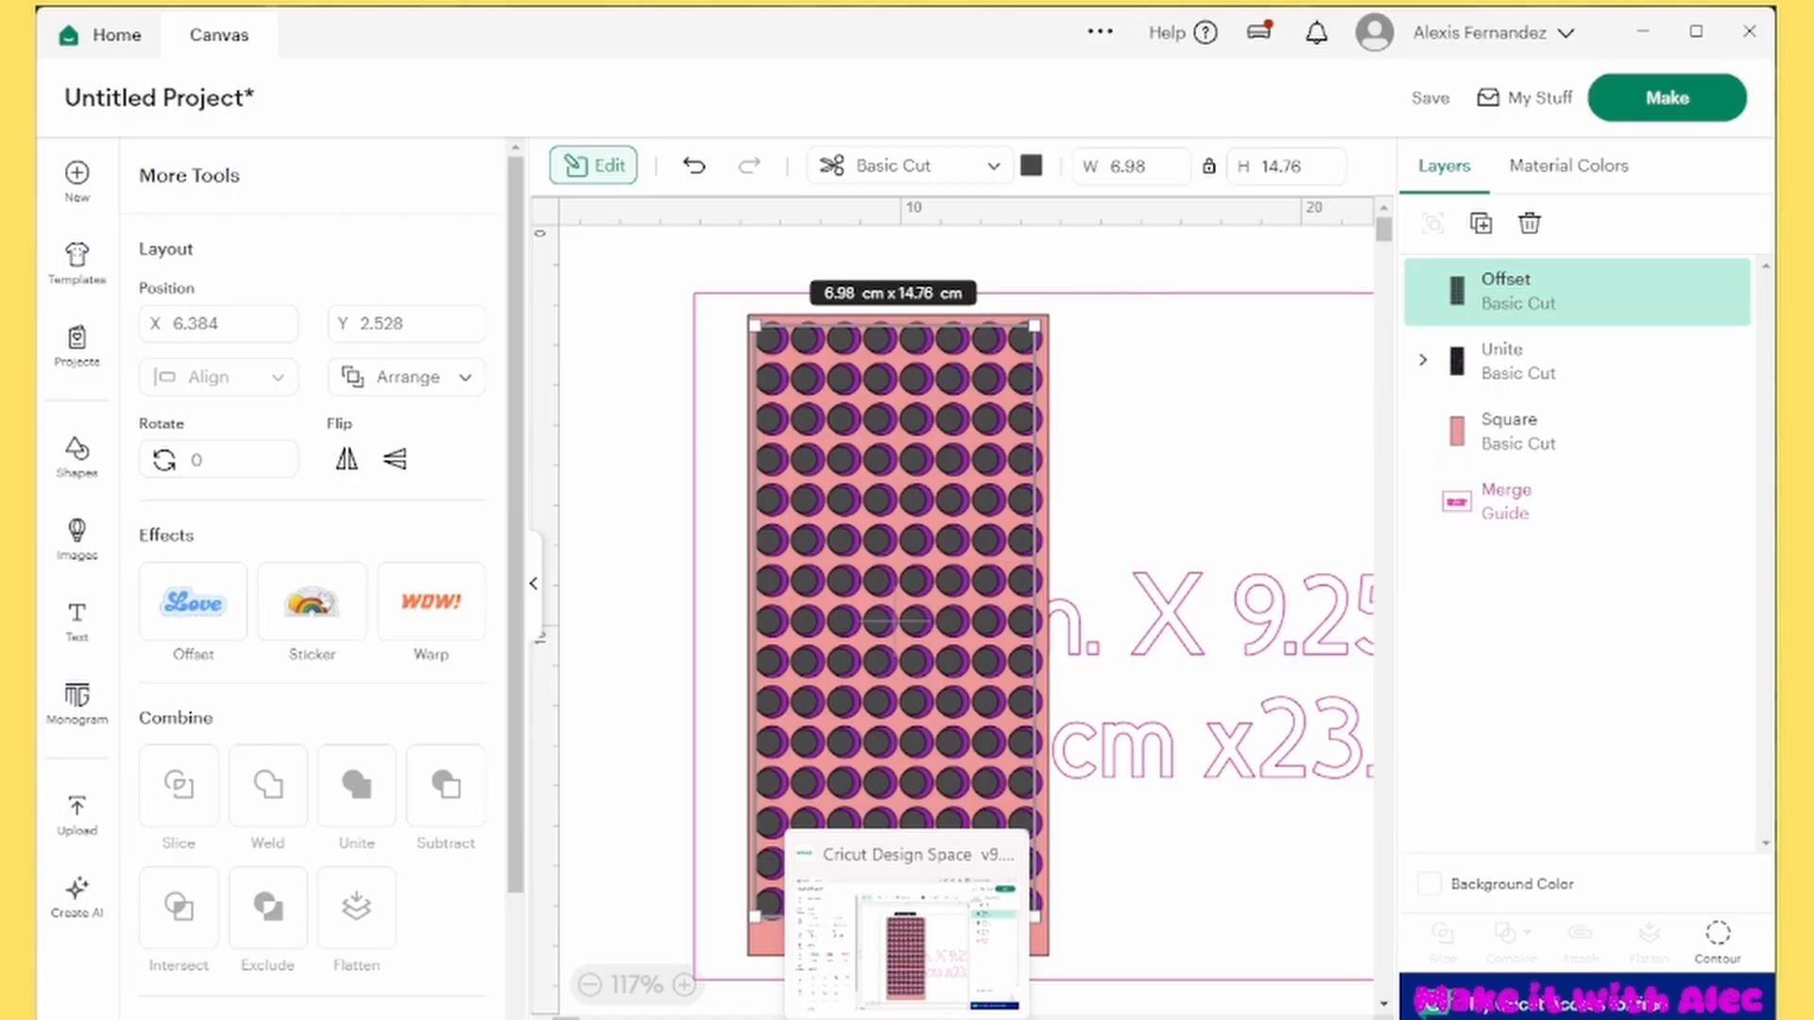
left_click(1561, 363, "shift")
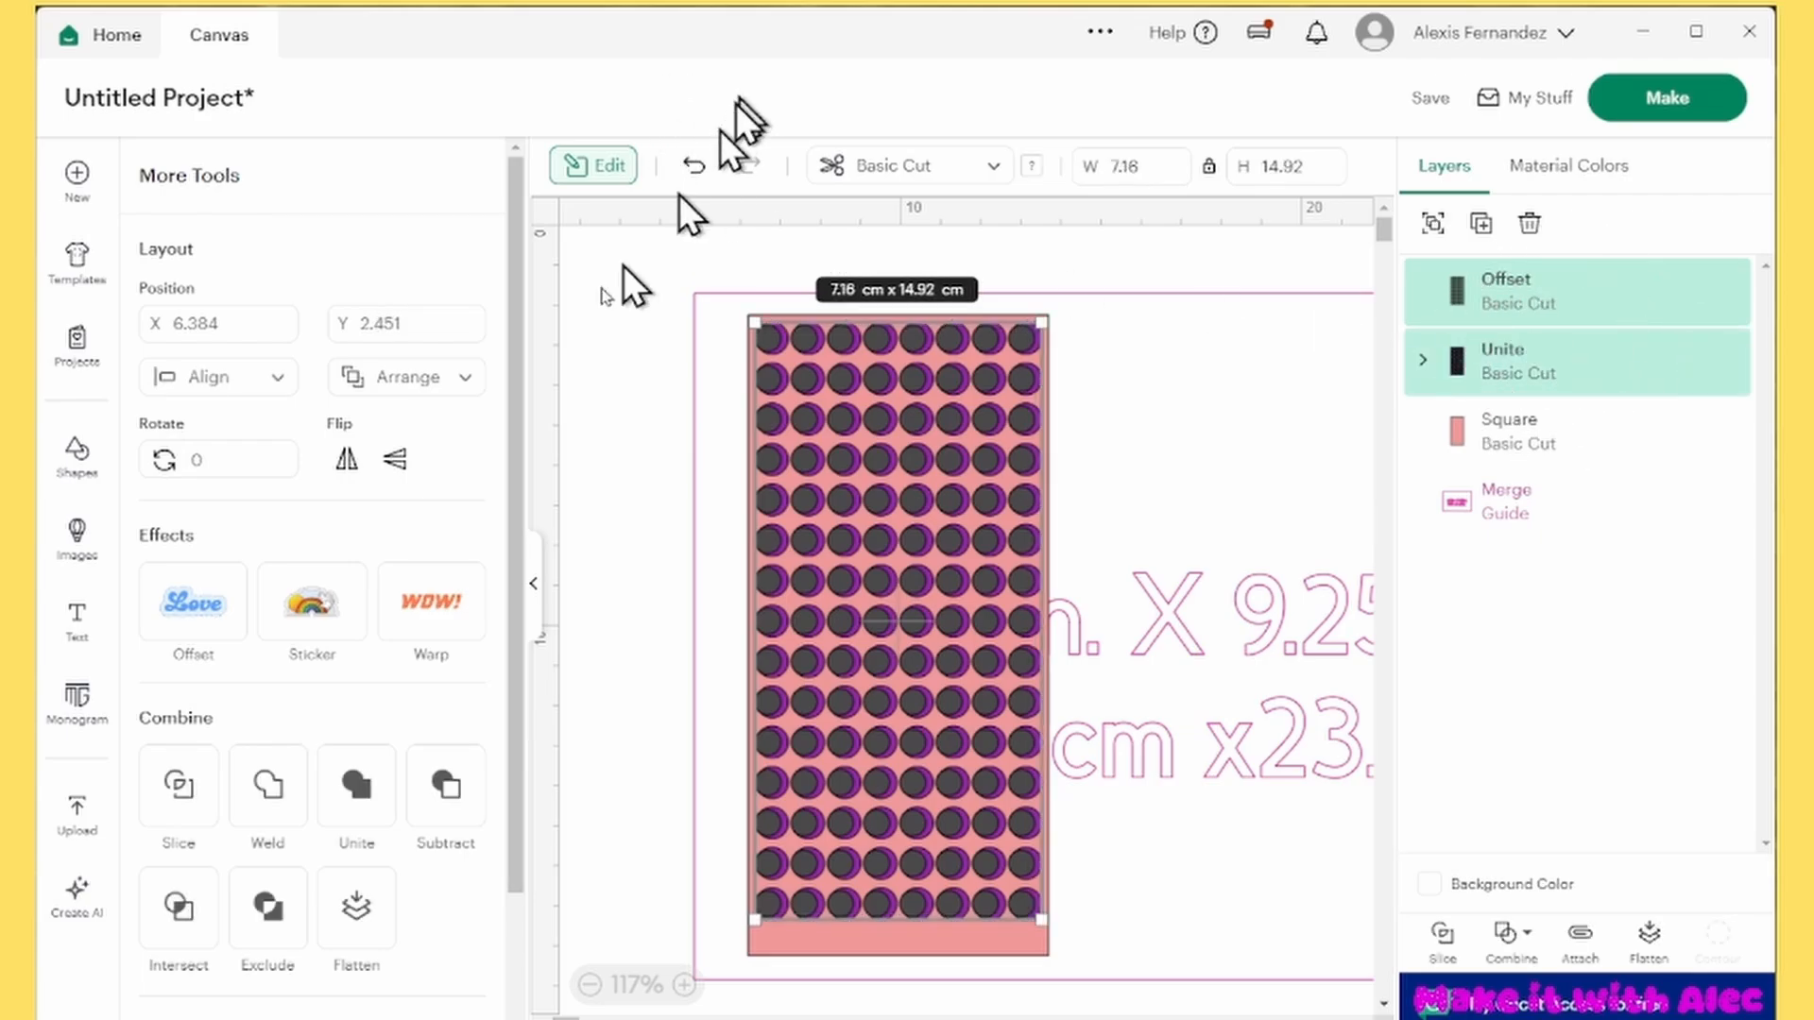
left_click(230, 376)
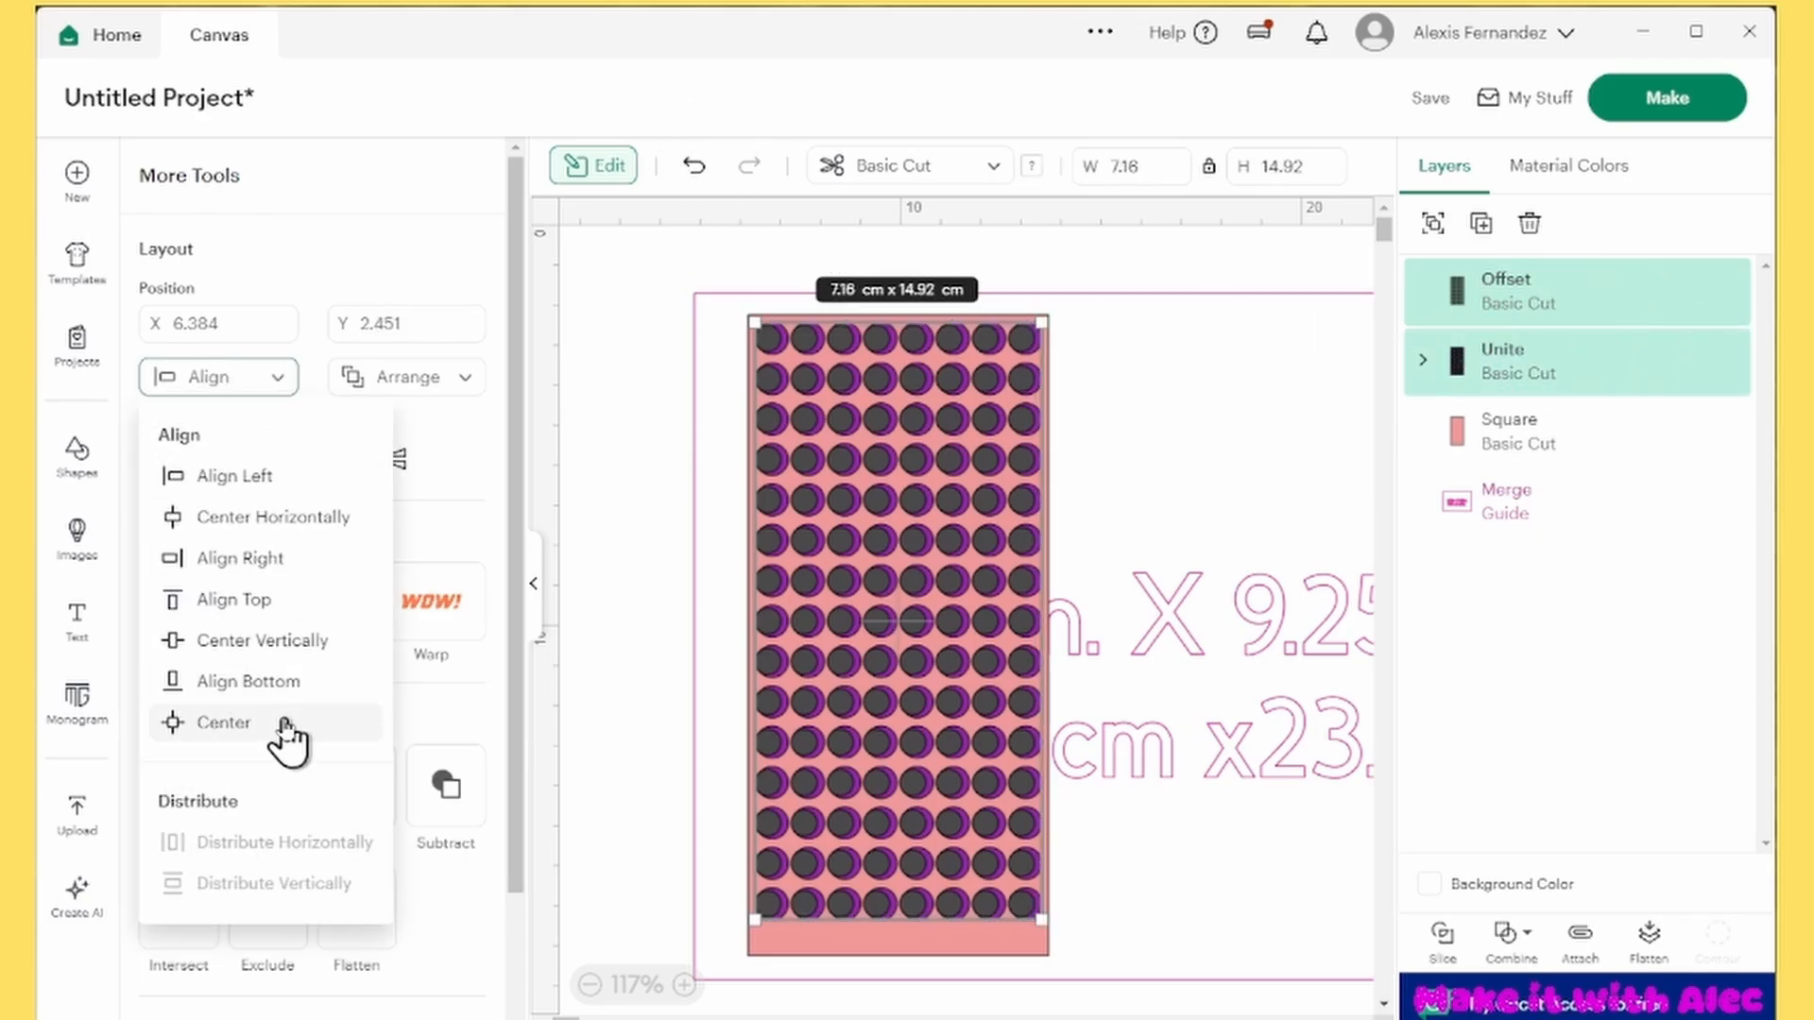
left_click(277, 727)
Duplicate the pink 7.5 by 16 cm rectangle and align the copy and the original to the same center
left_click(1532, 440)
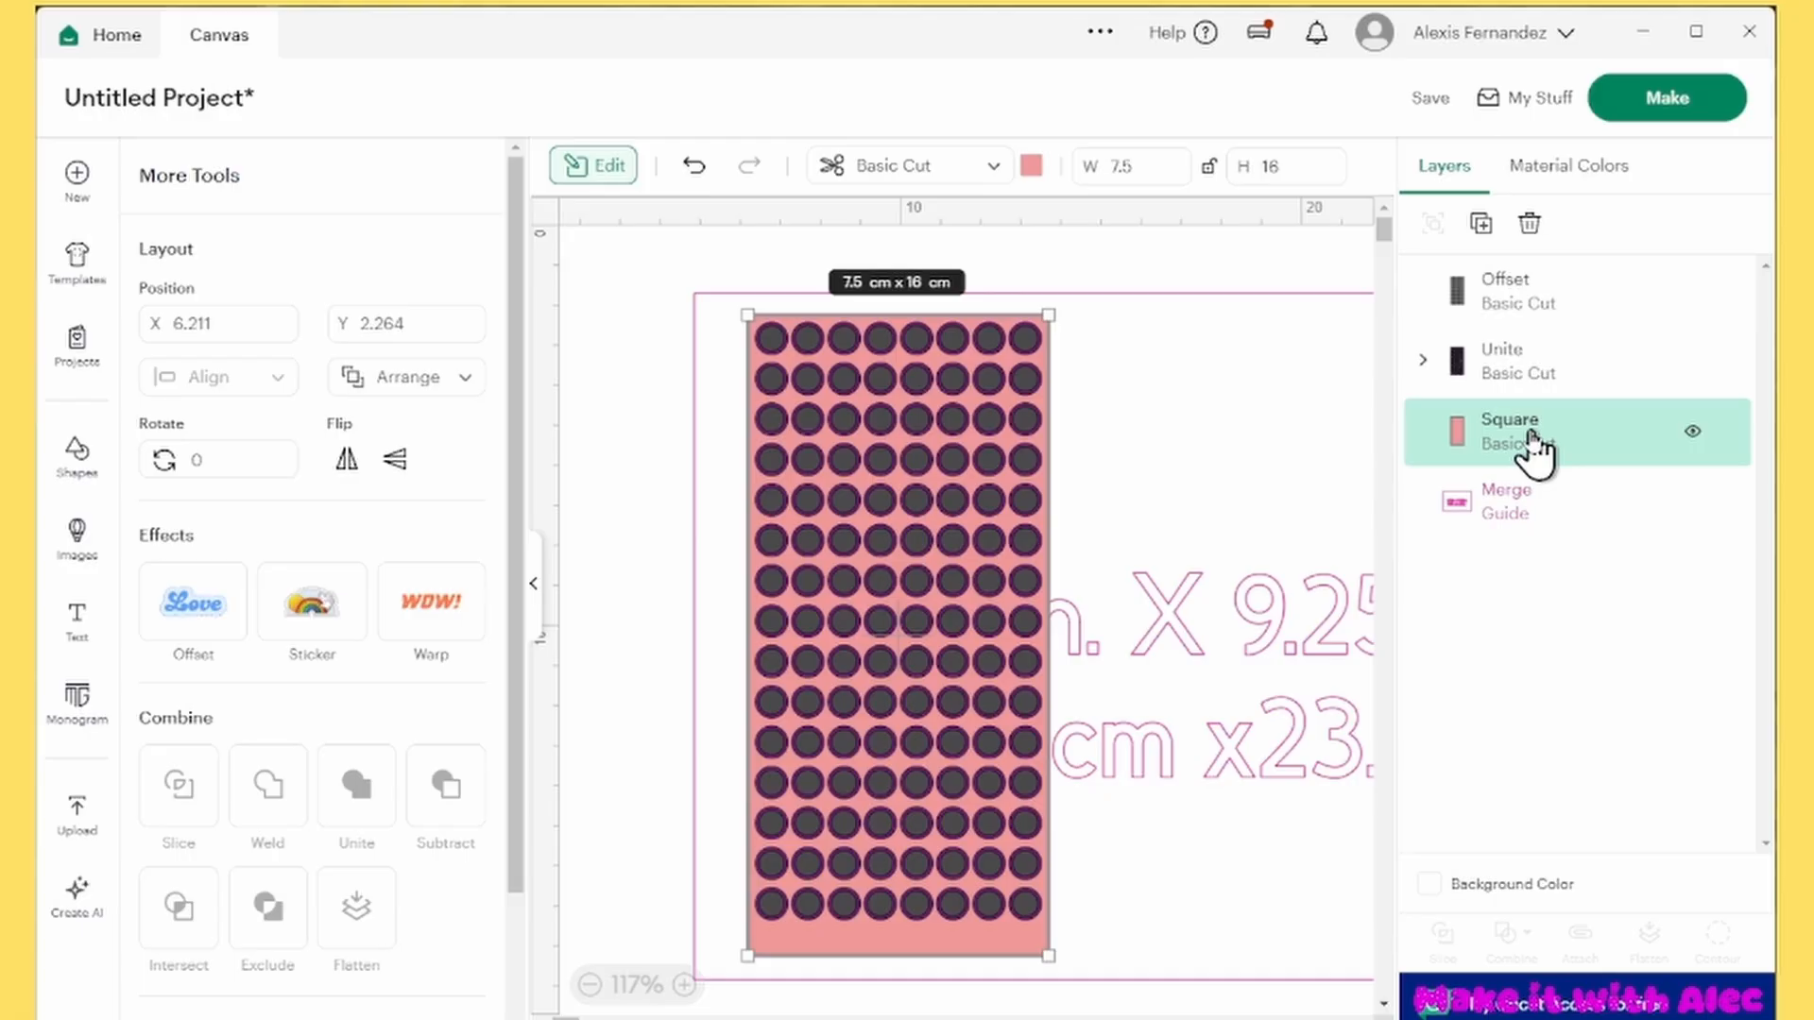
left_click(1482, 224)
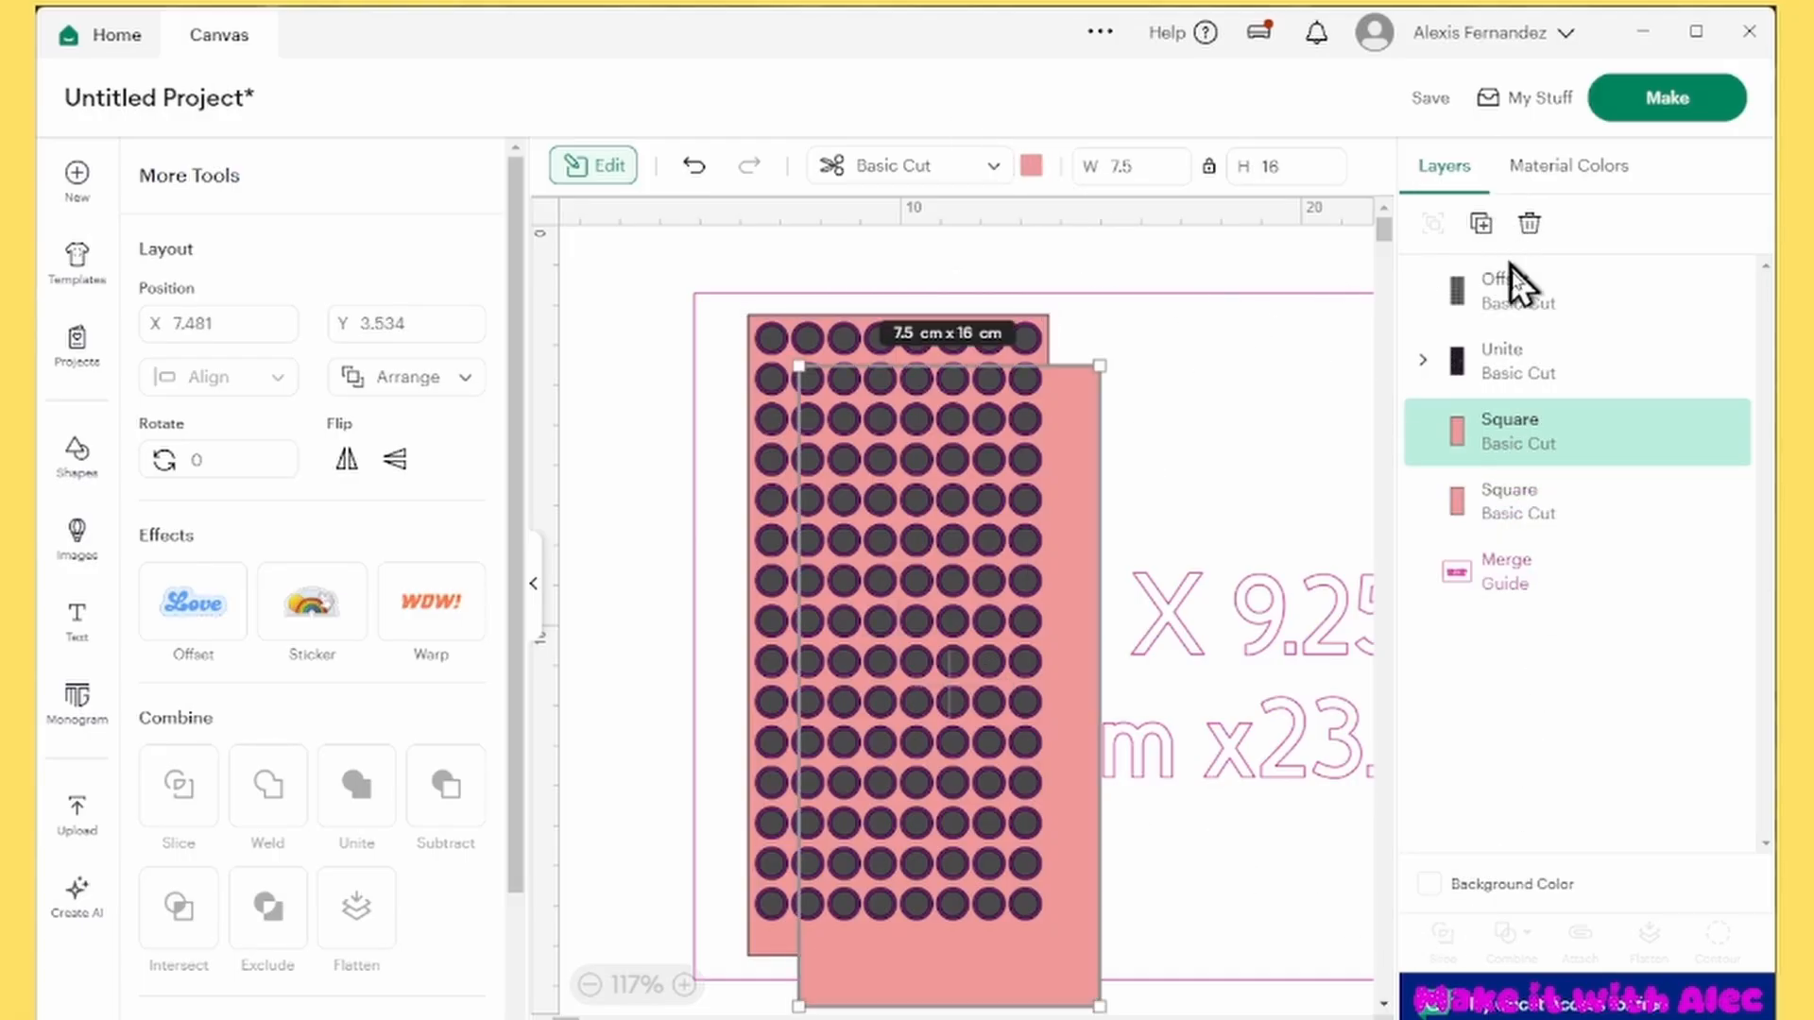
left_click(1500, 504, "shift")
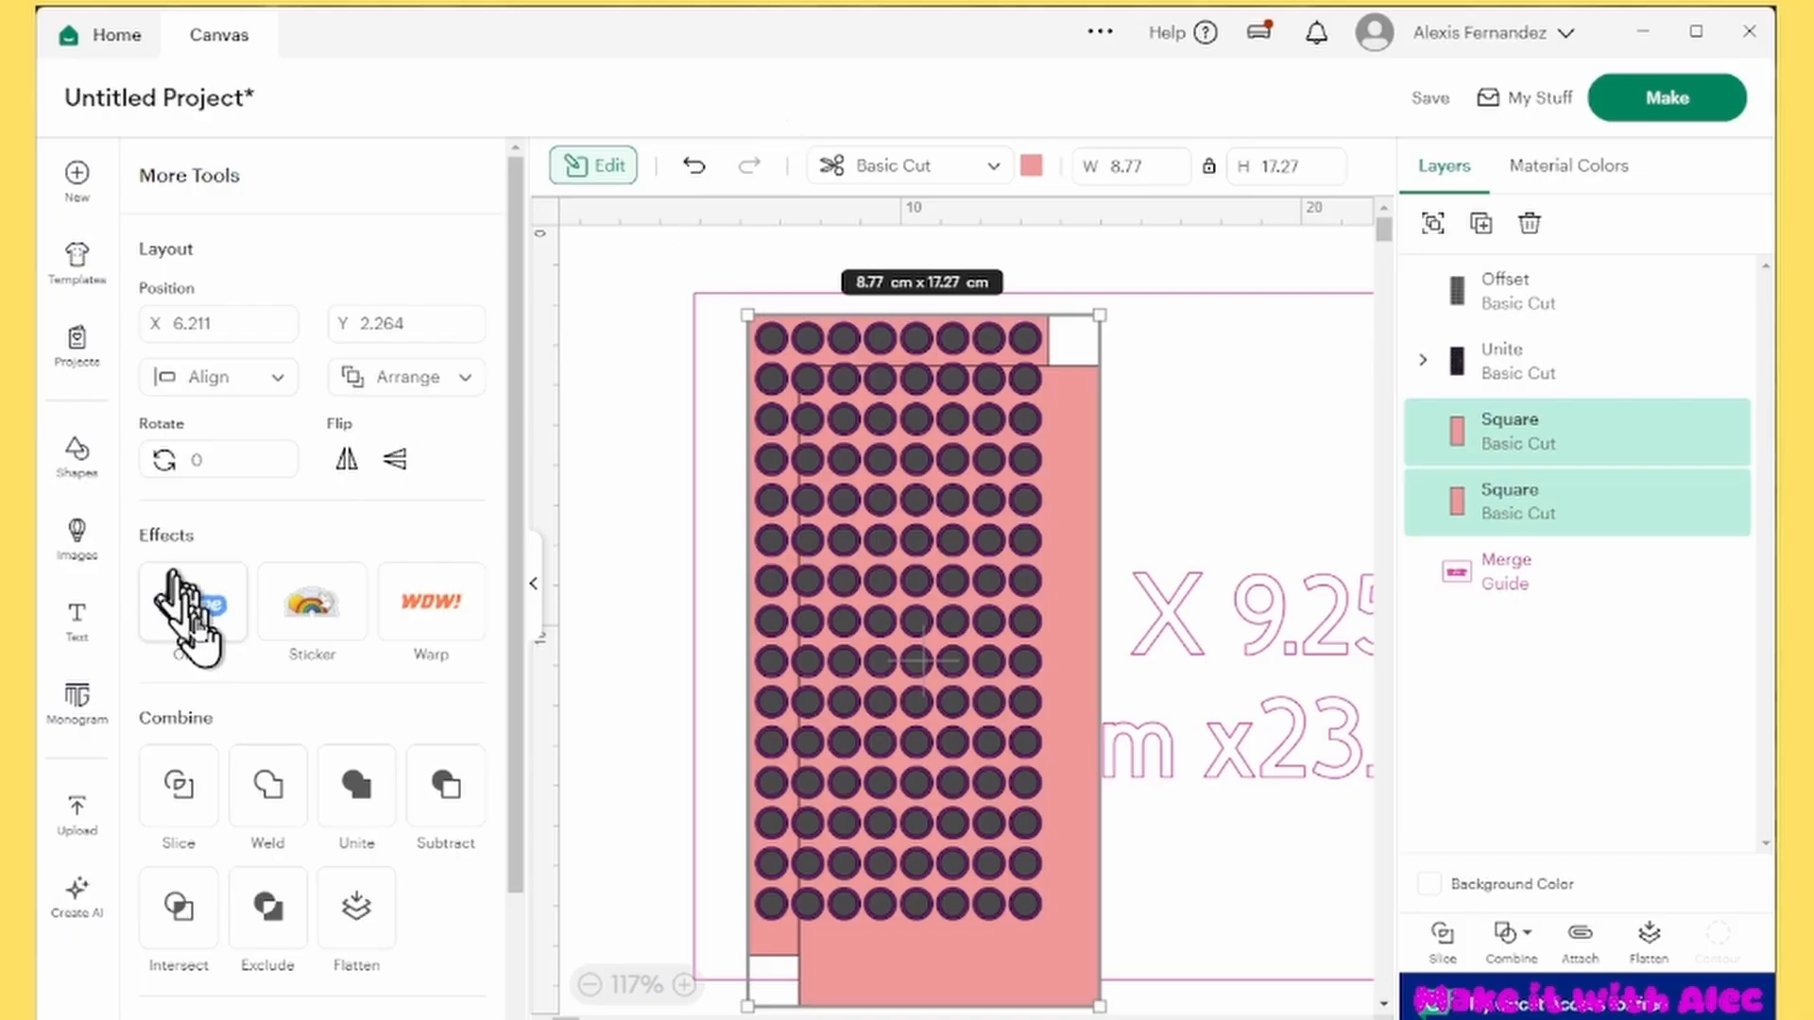
left_click(199, 378)
left_click(226, 722)
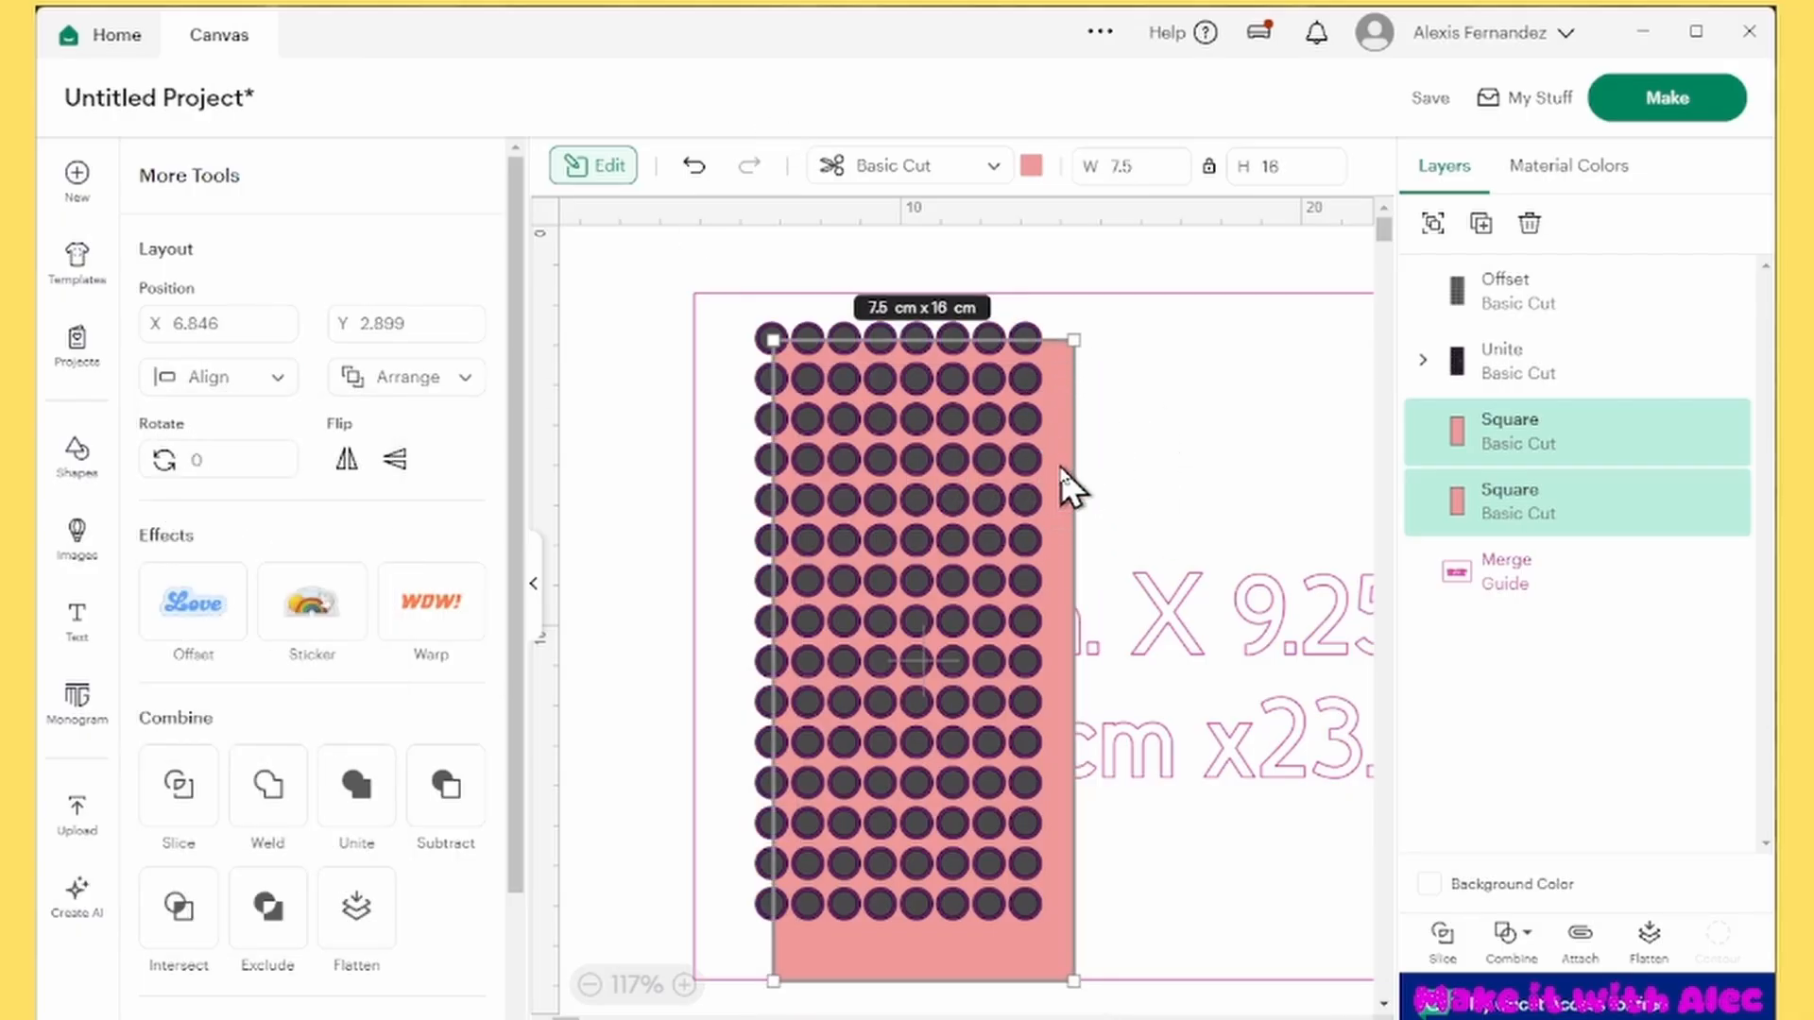
Group the two rectangles and separately group the offset and united circles, shifting both groups up near the guide's upper edge
key("ctrl+g")
left_click_drag(1063, 482, 1036, 444)
left_click(1535, 364)
left_click(1538, 301, "shift")
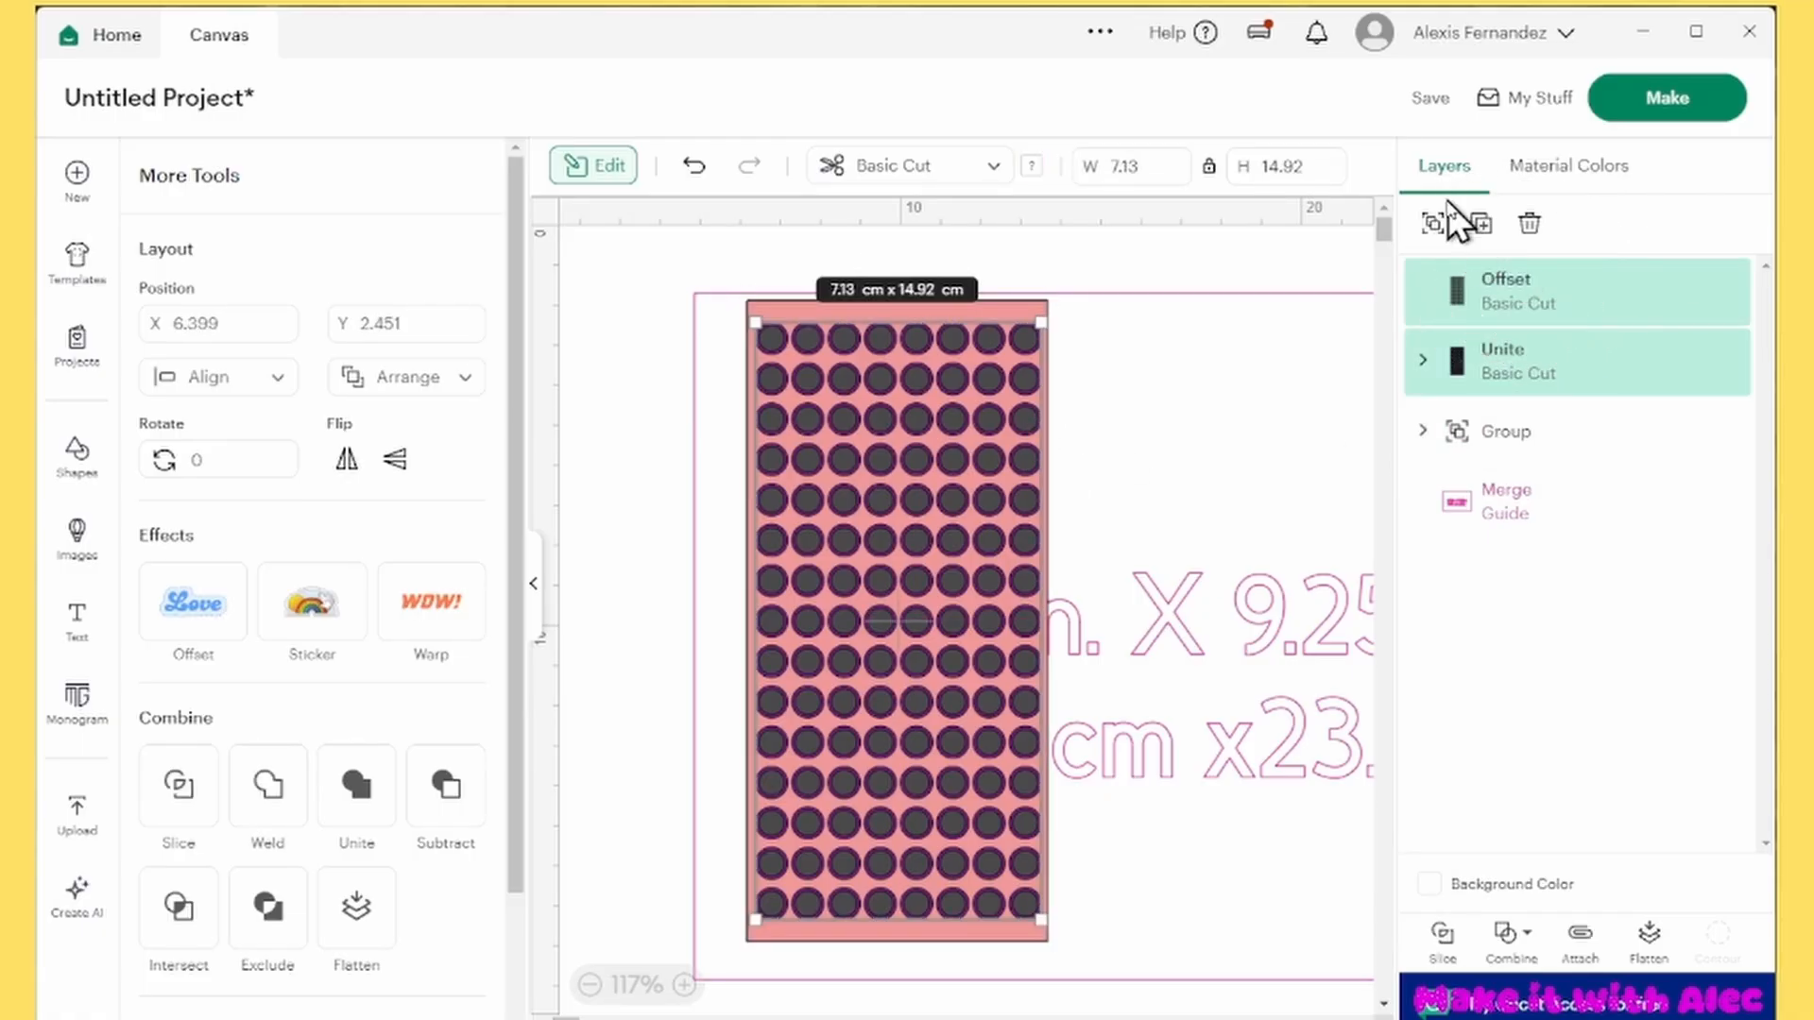
left_click(1432, 223)
left_click_drag(956, 389, 956, 365)
Center the circle group horizontally on the rectangle group
left_click(1530, 364, "shift")
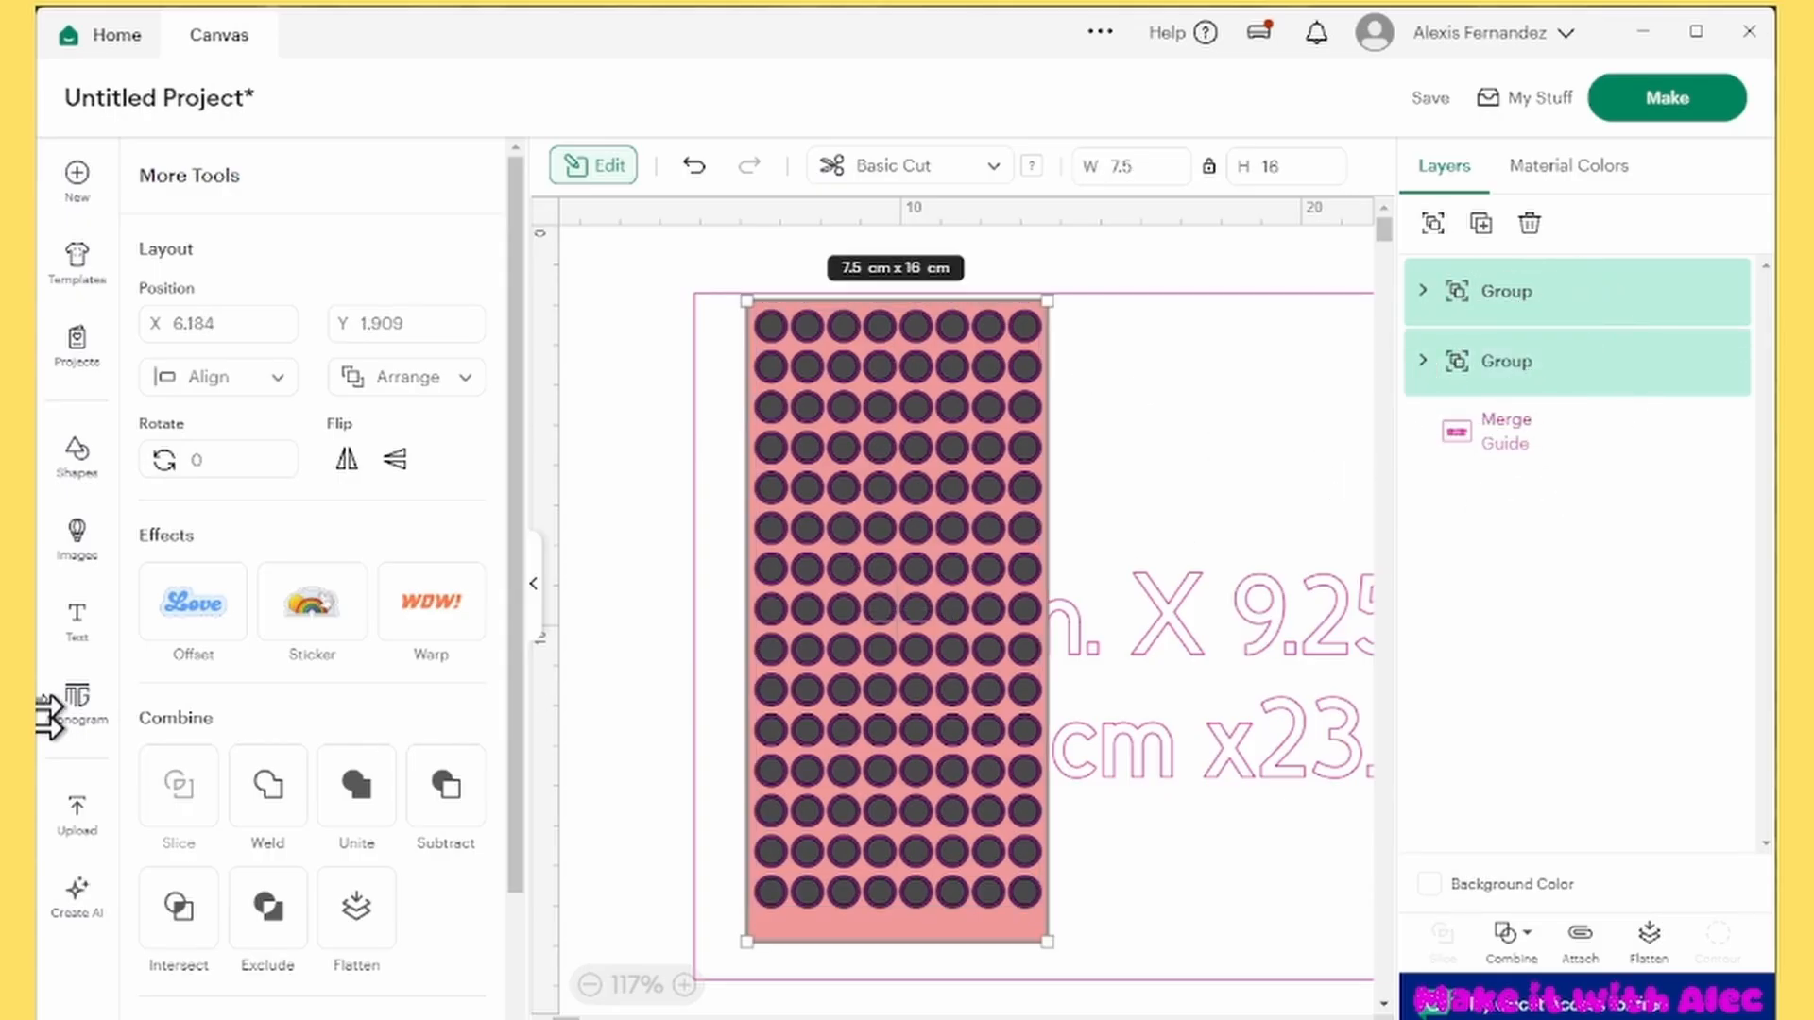
left_click(226, 383)
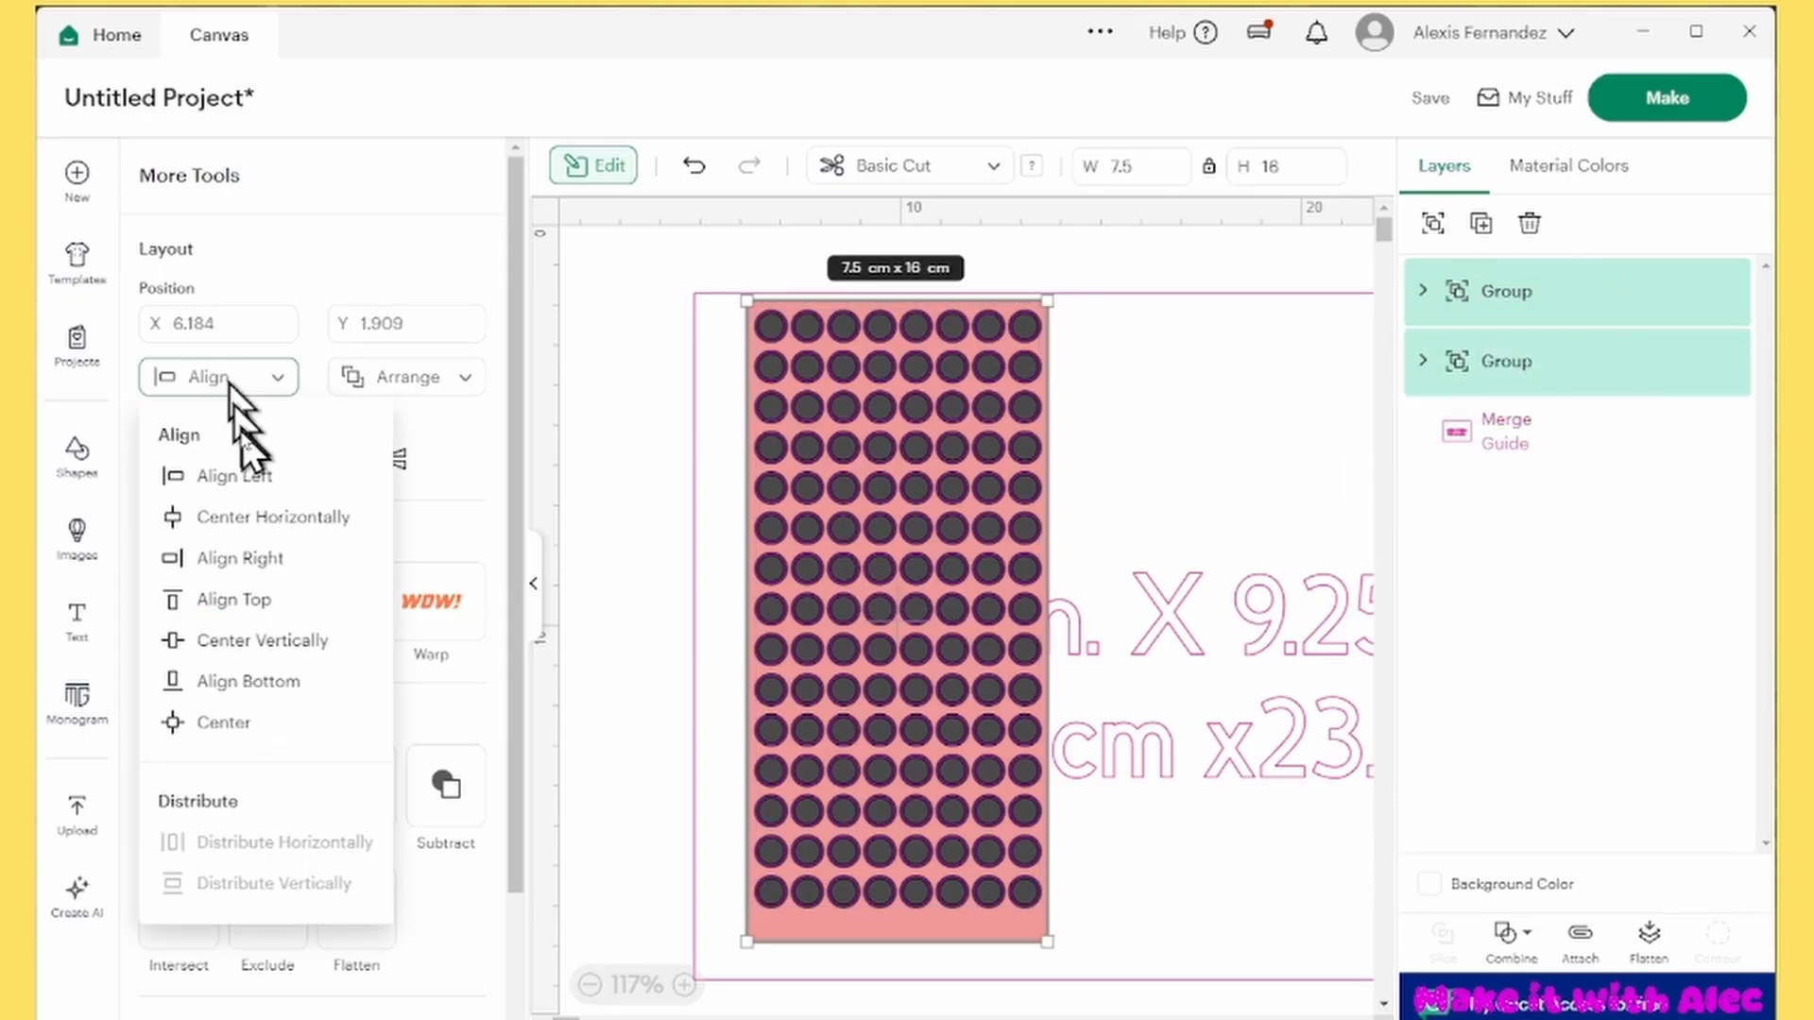
left_click(254, 517)
left_click(637, 444)
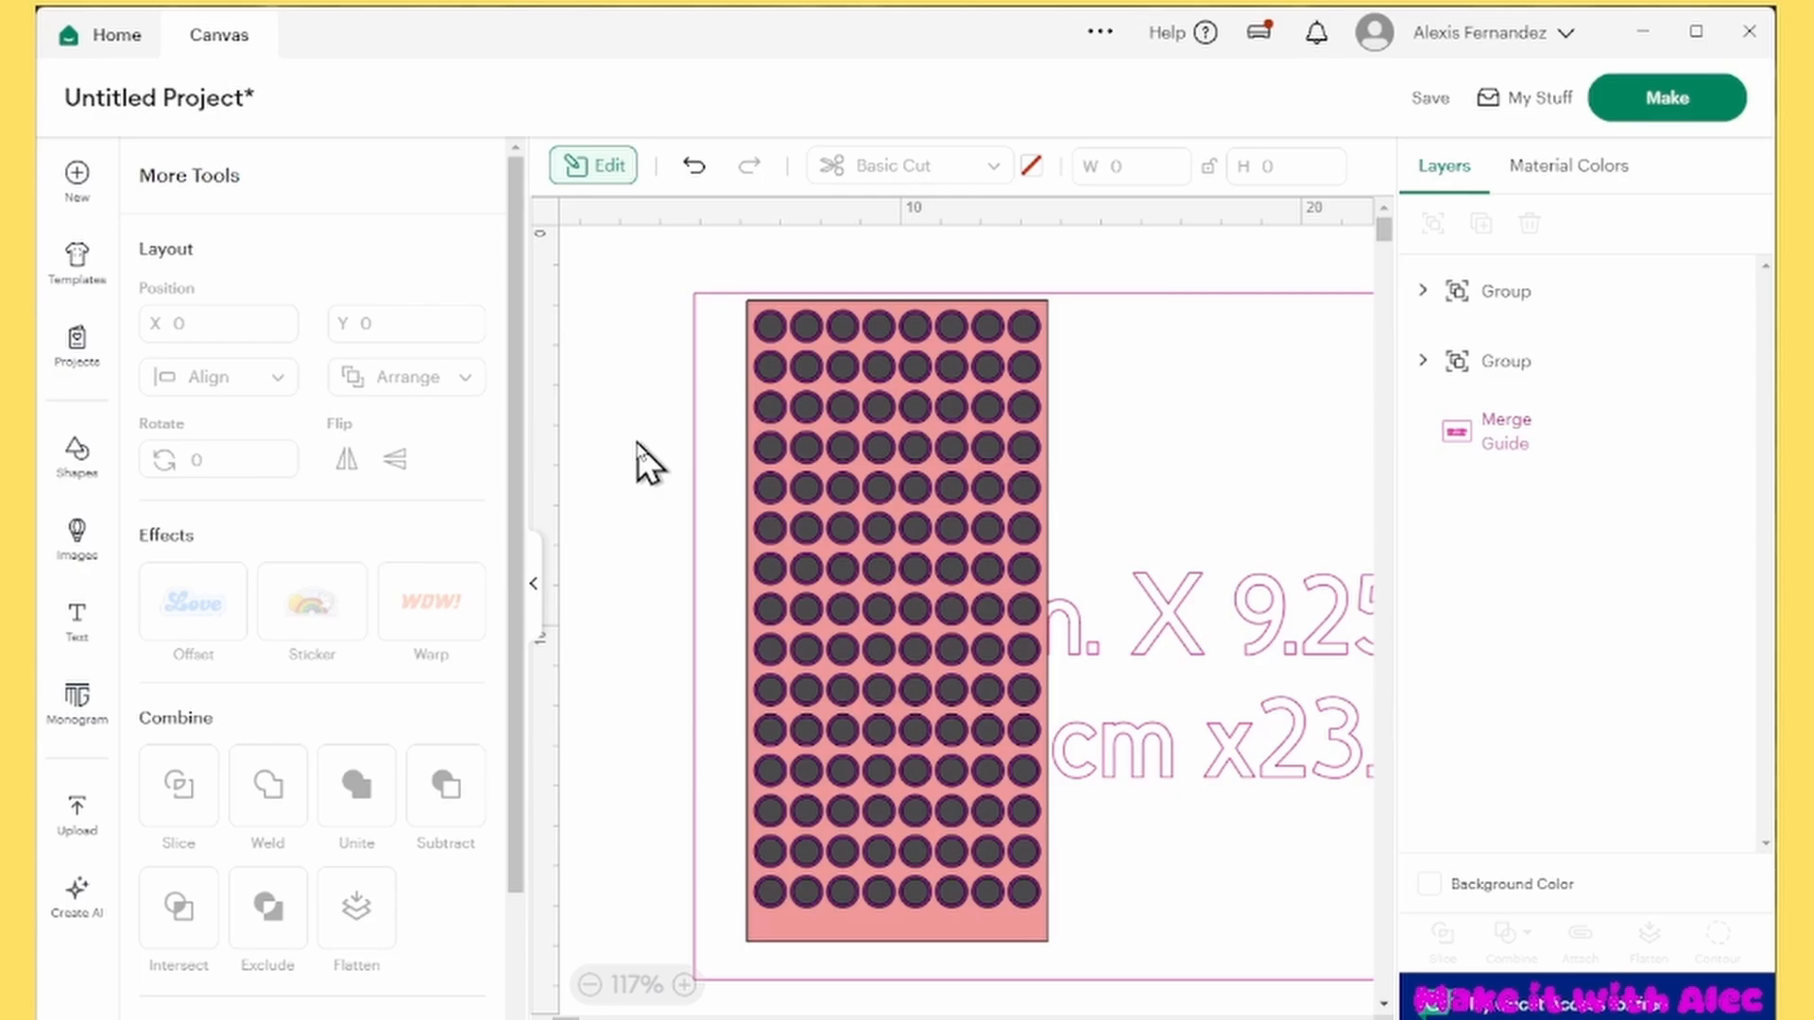
left_click(1511, 292)
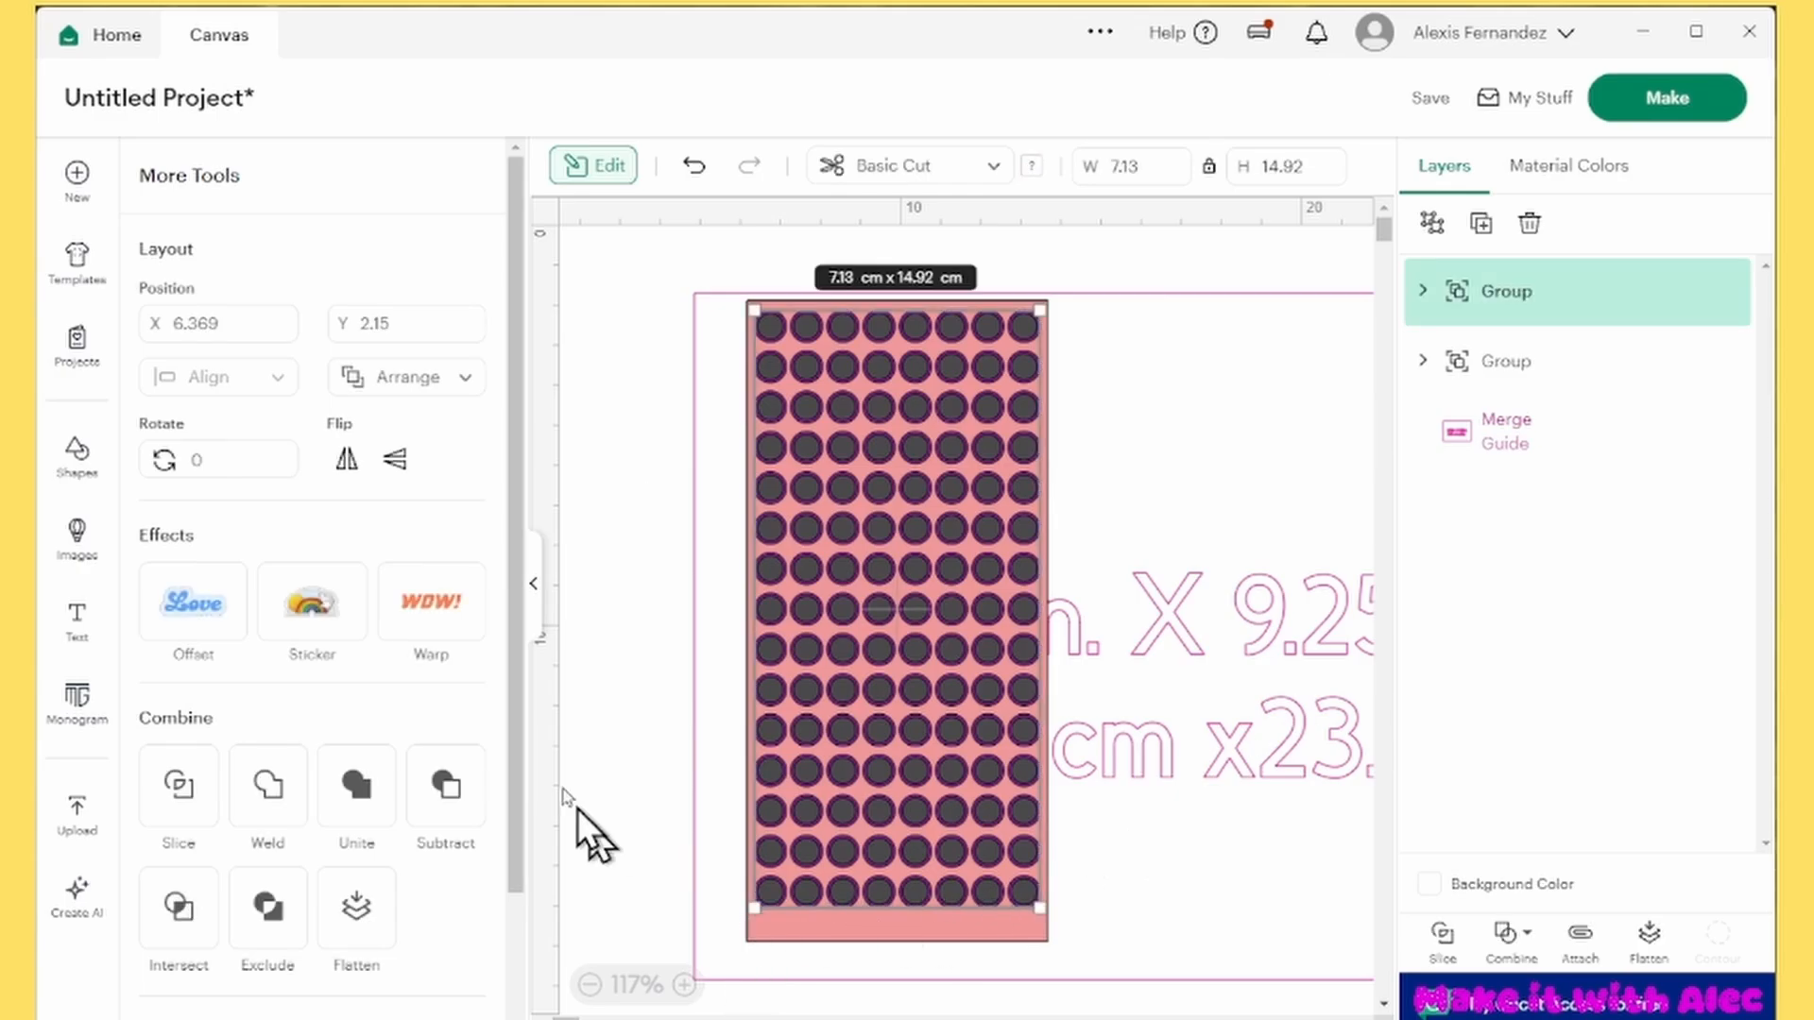
left_click(597, 612)
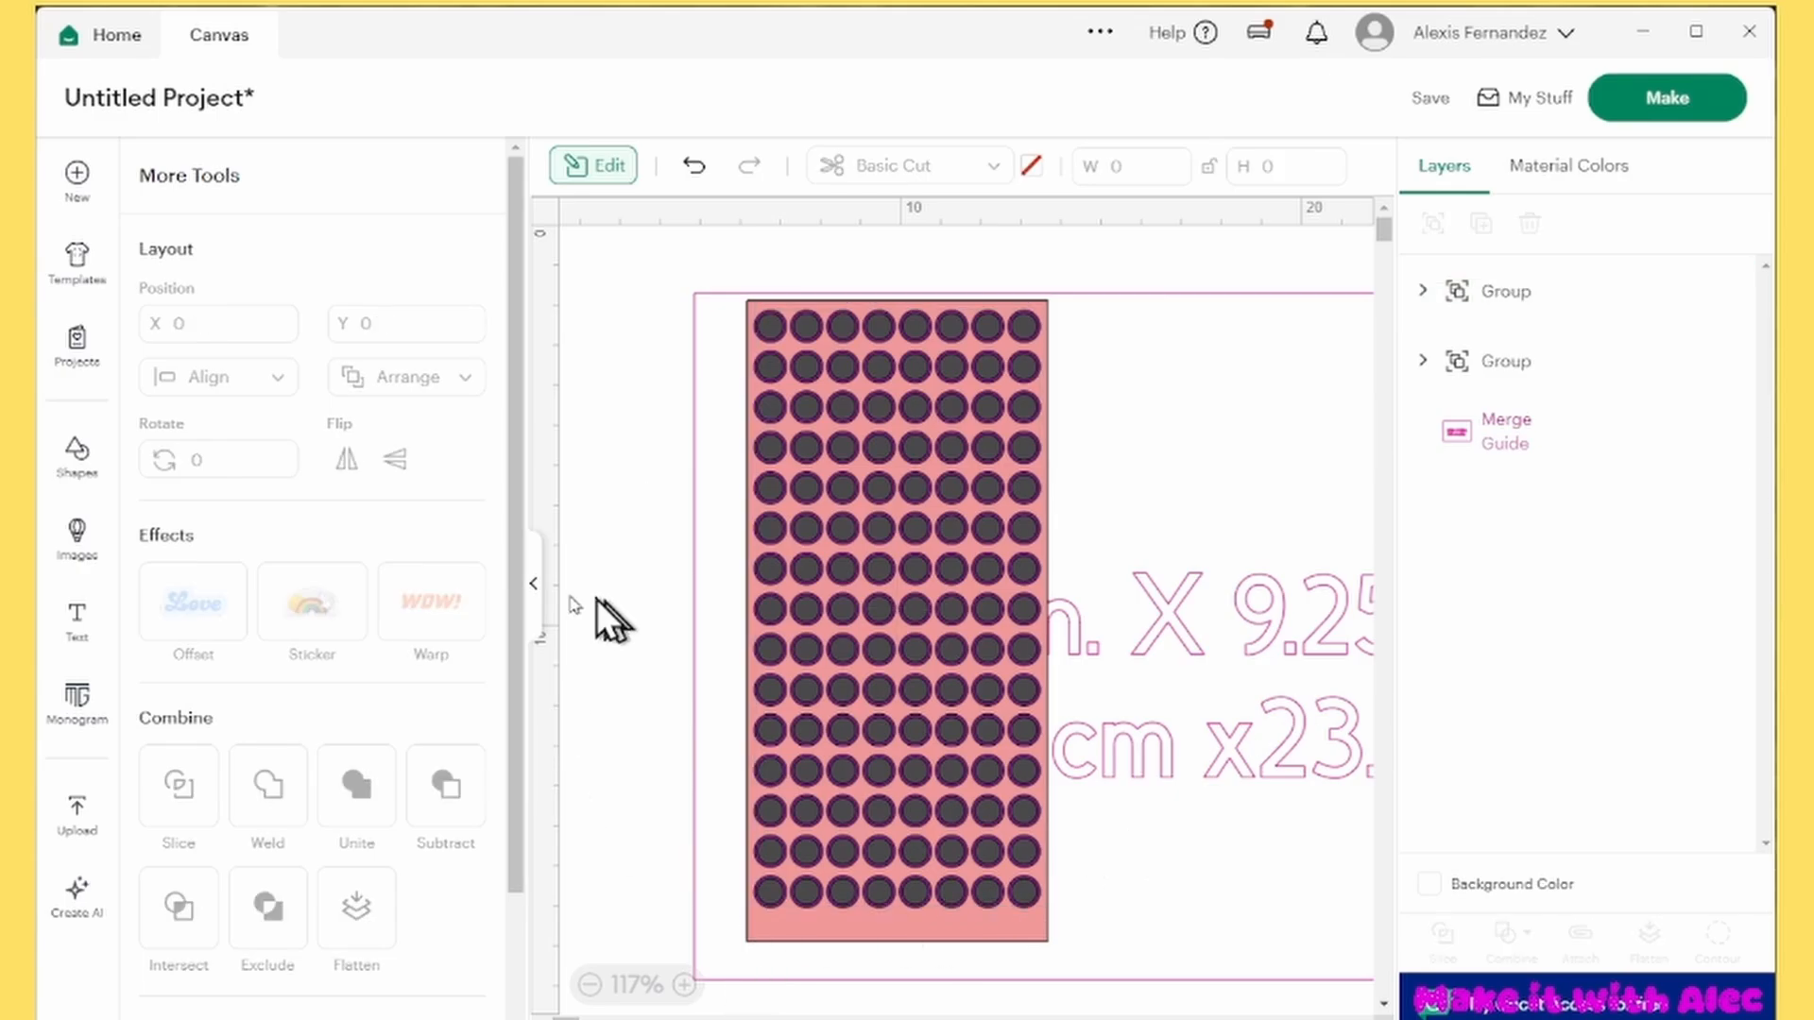
Add a text object reading DOT STICKERS
left_click(113, 631)
type("DOT")
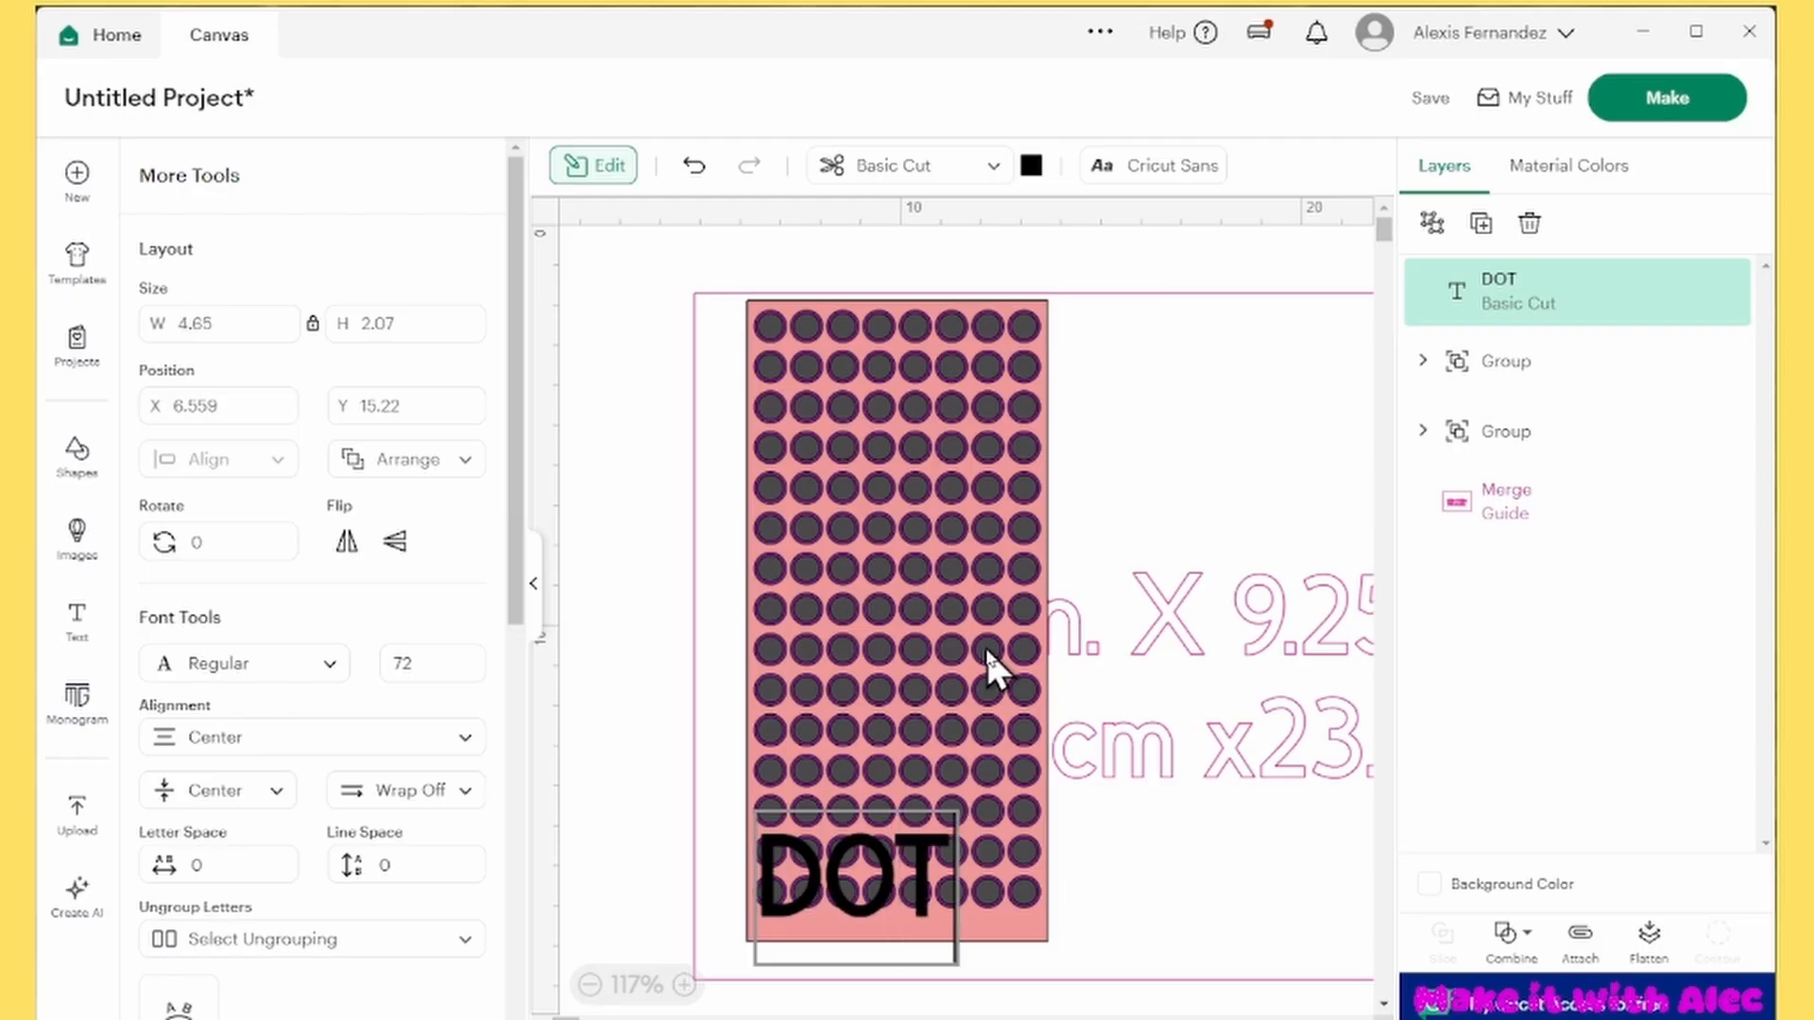
type(" STICKERS")
Browse the Cricut and system fonts and set the whole title text to DFGothic-EB
key("ctrl+a")
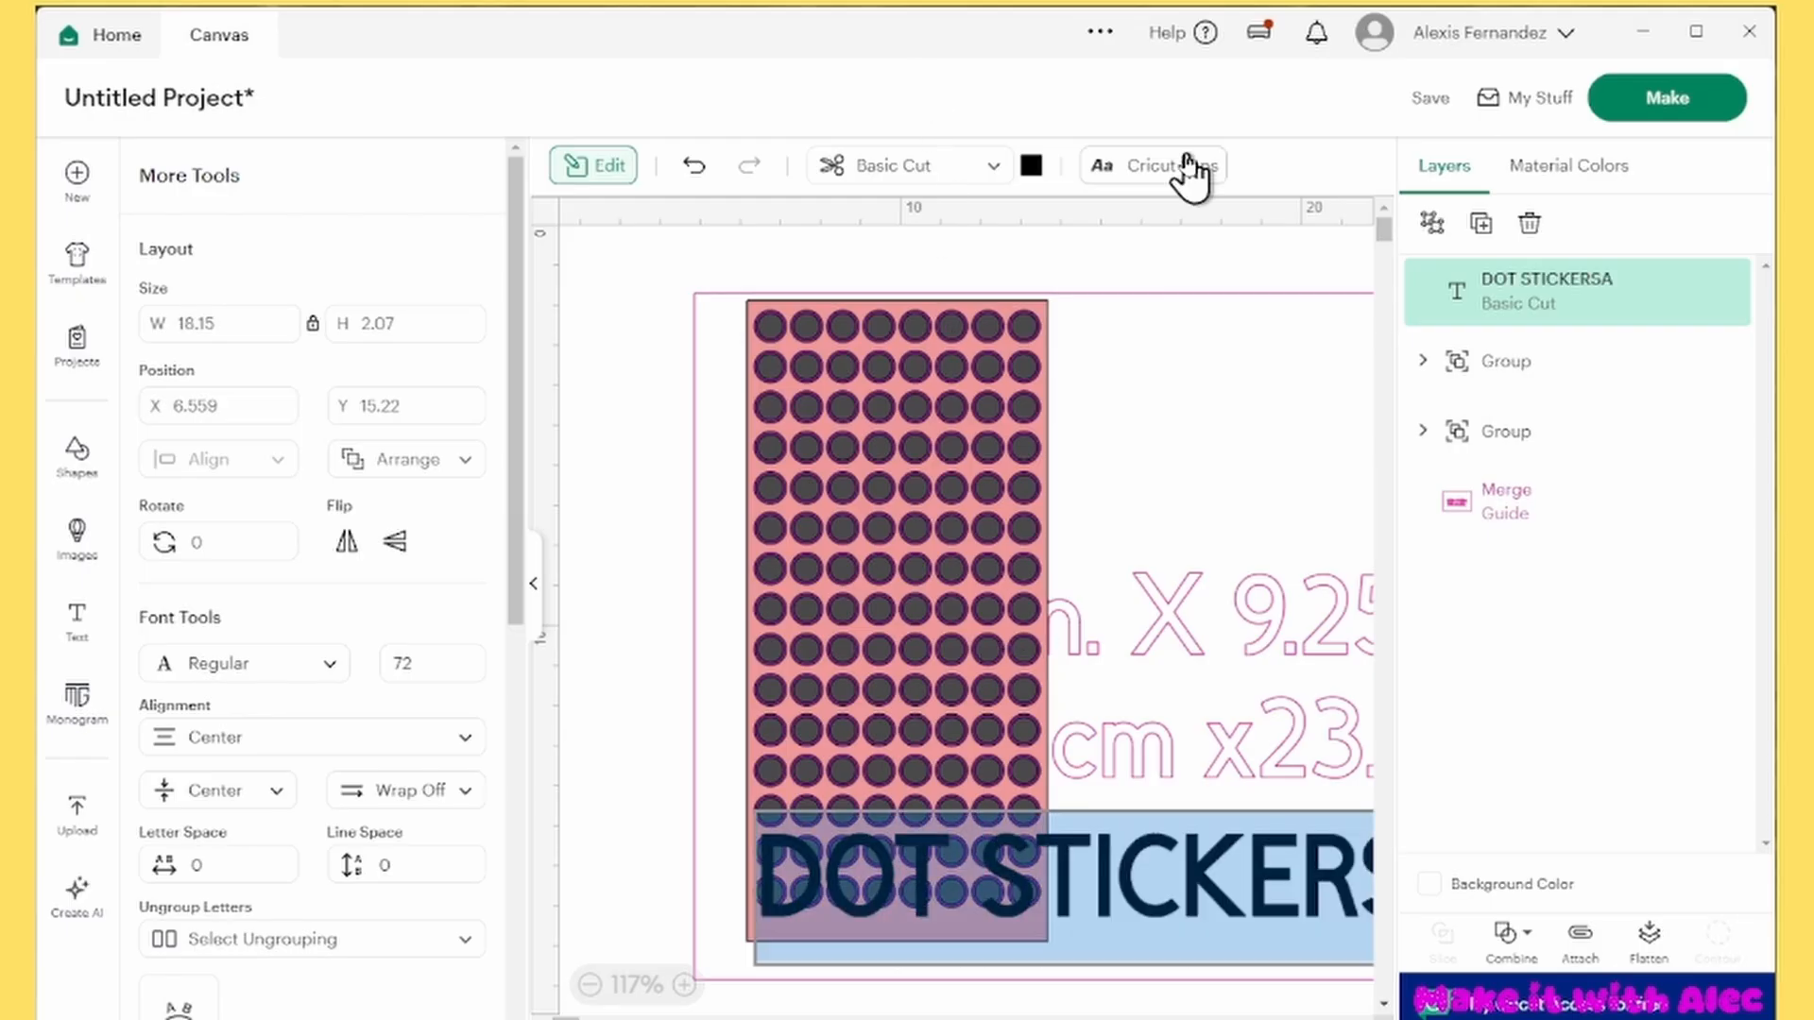
left_click(1189, 170)
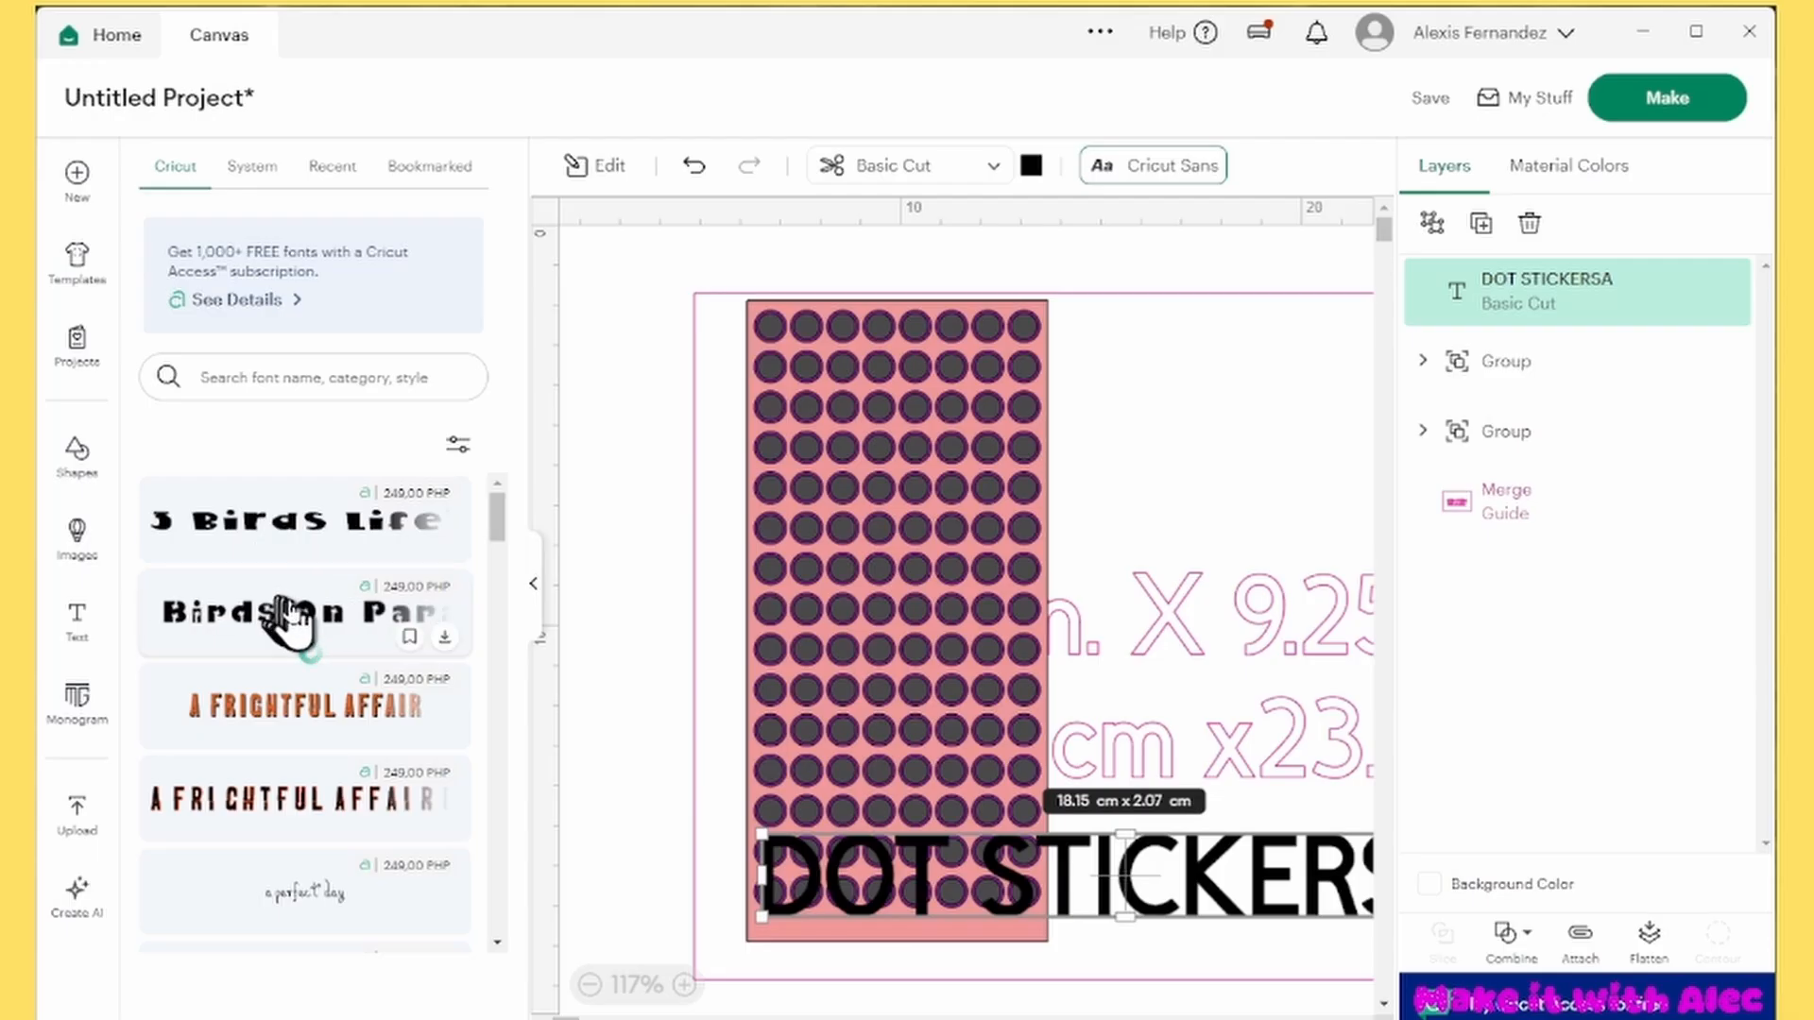
scroll(283, 661, "down", 5)
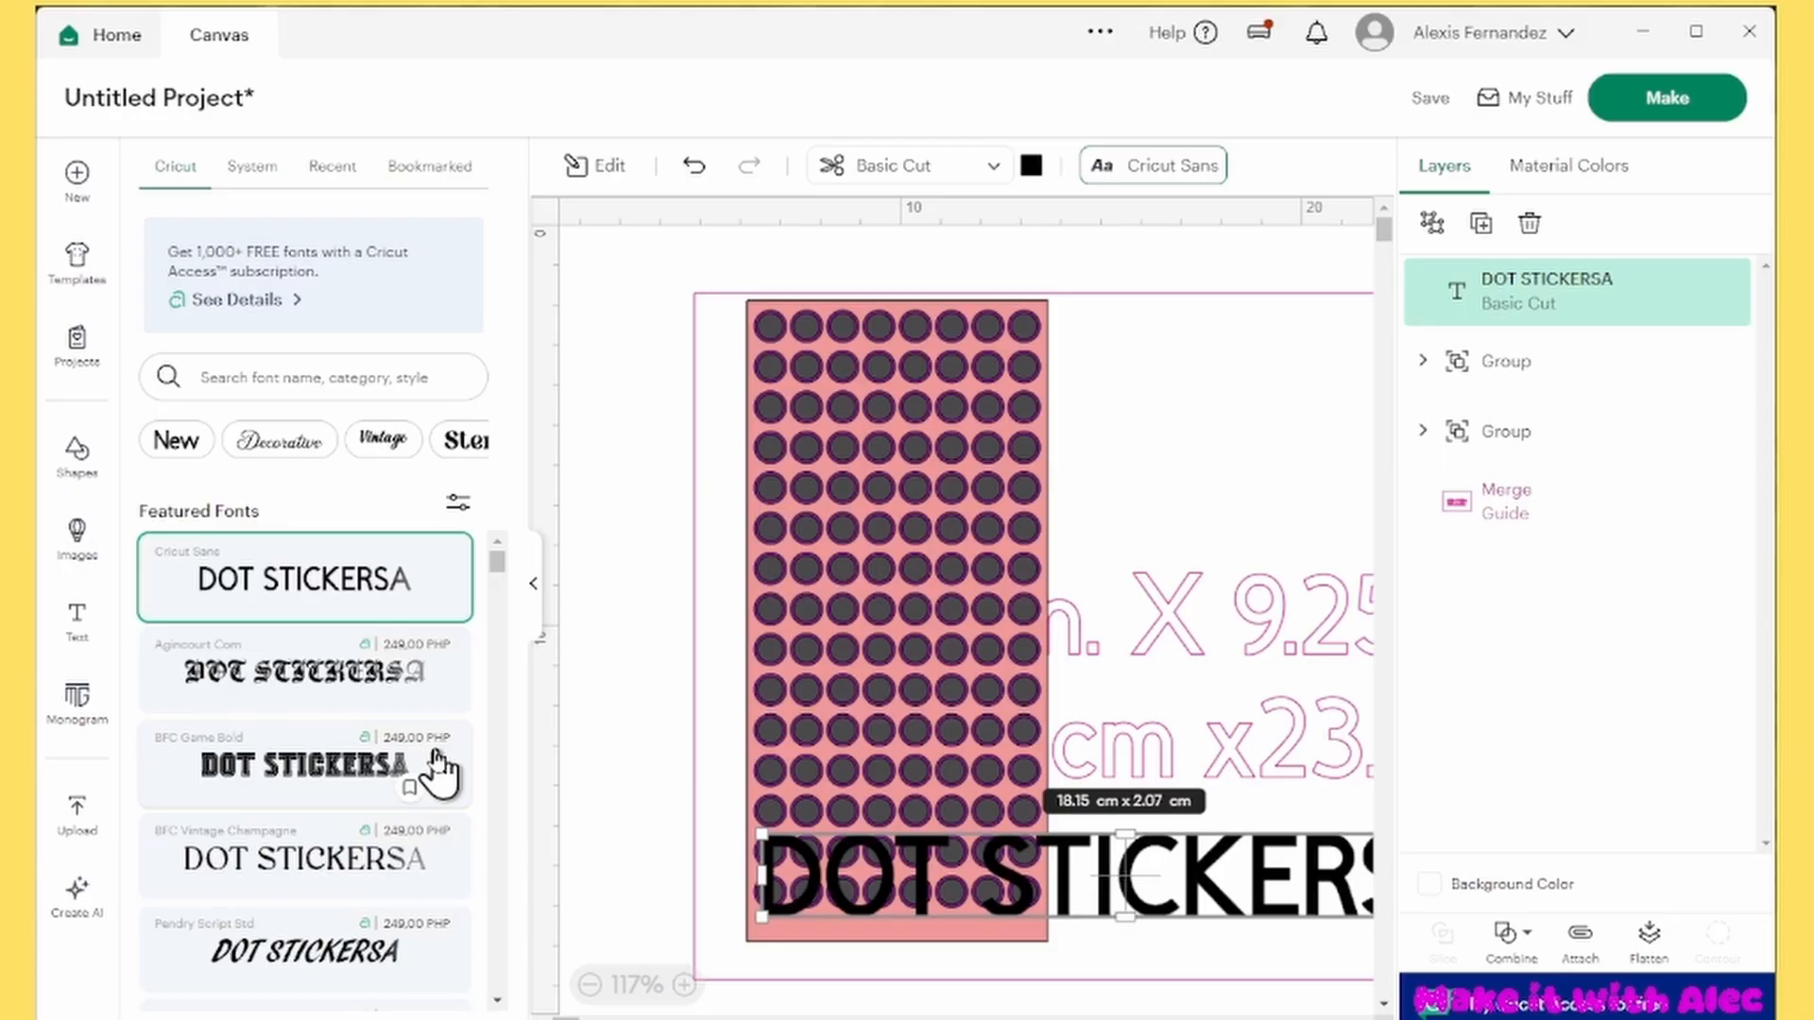
scroll(301, 789, "down", 1)
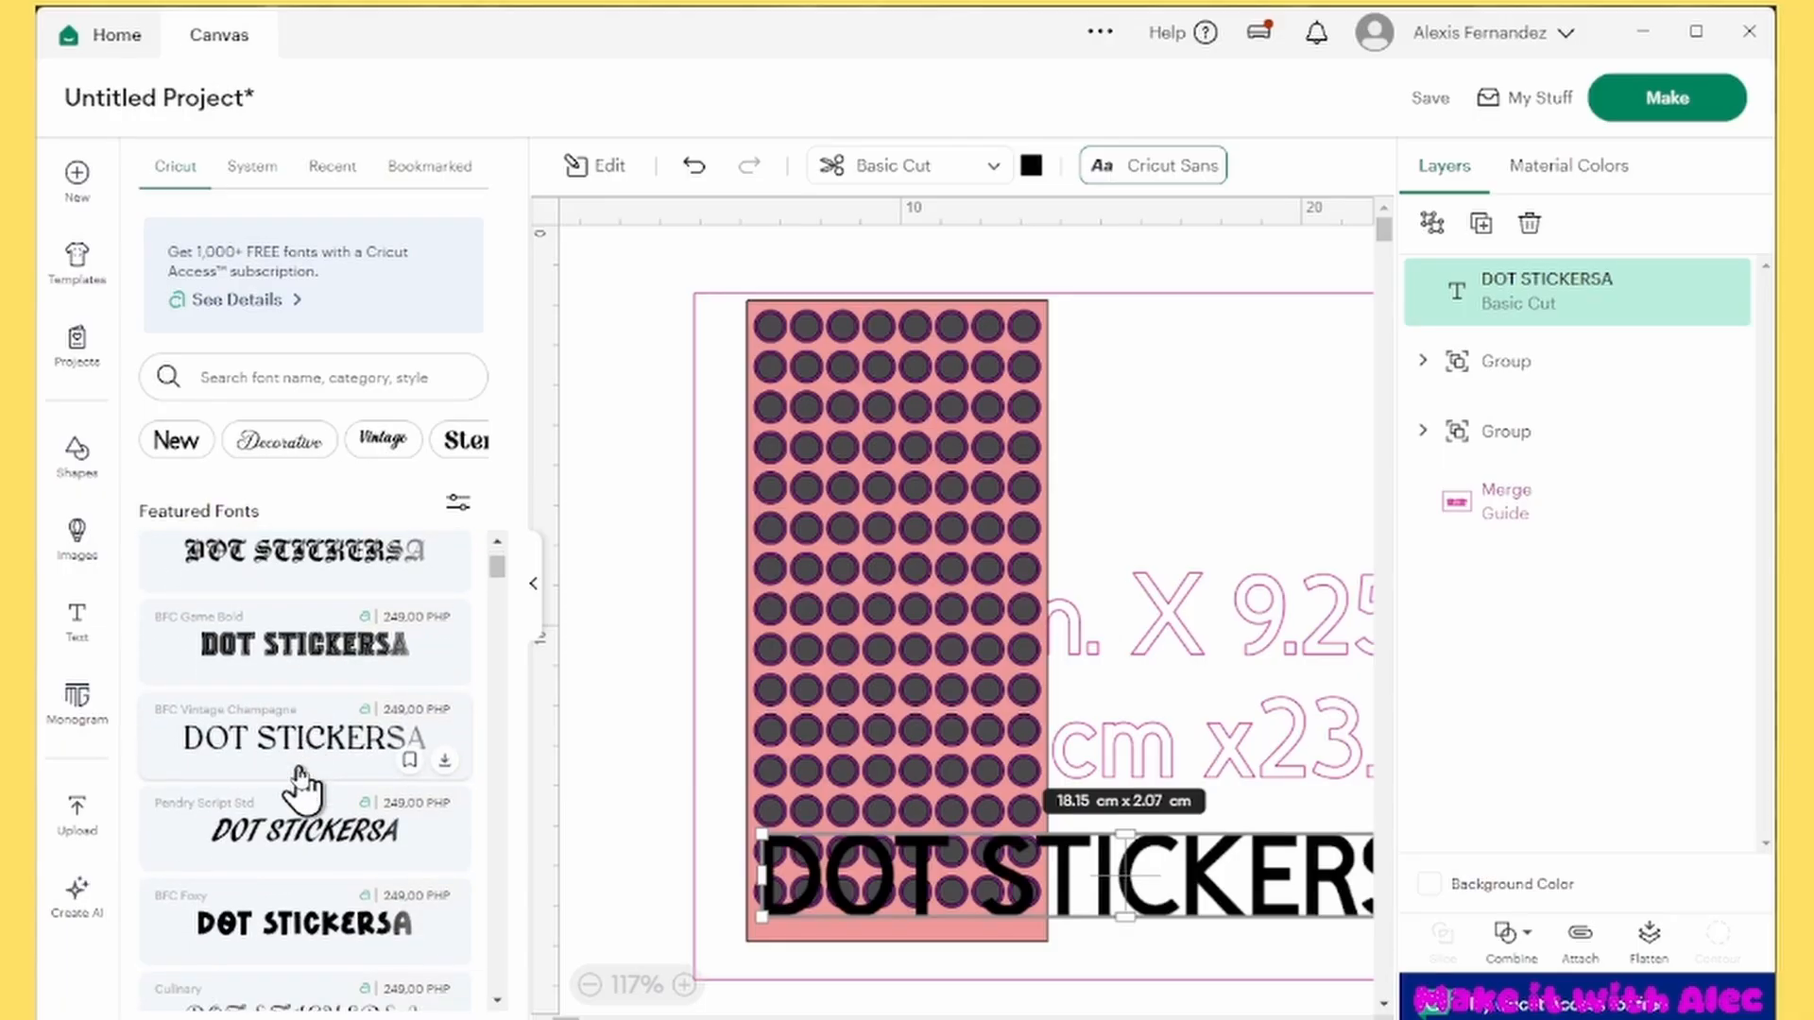
scroll(301, 789, "down", 1)
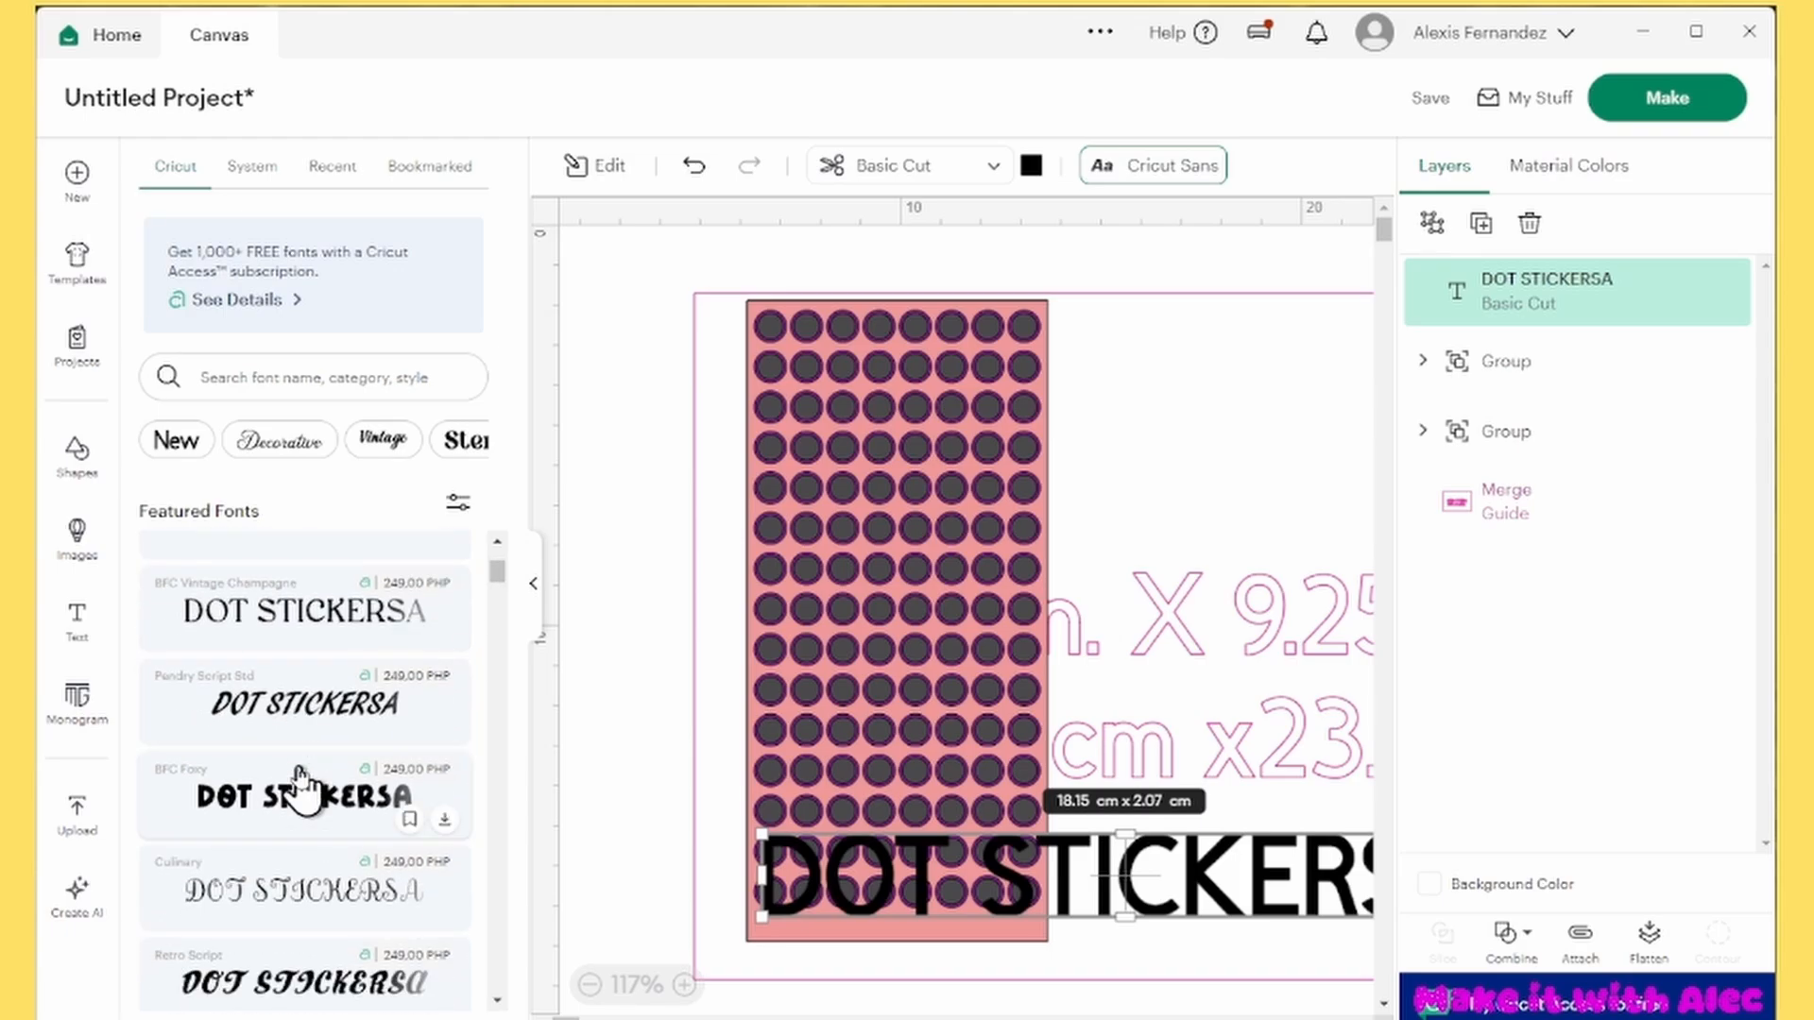
scroll(300, 789, "down", 5)
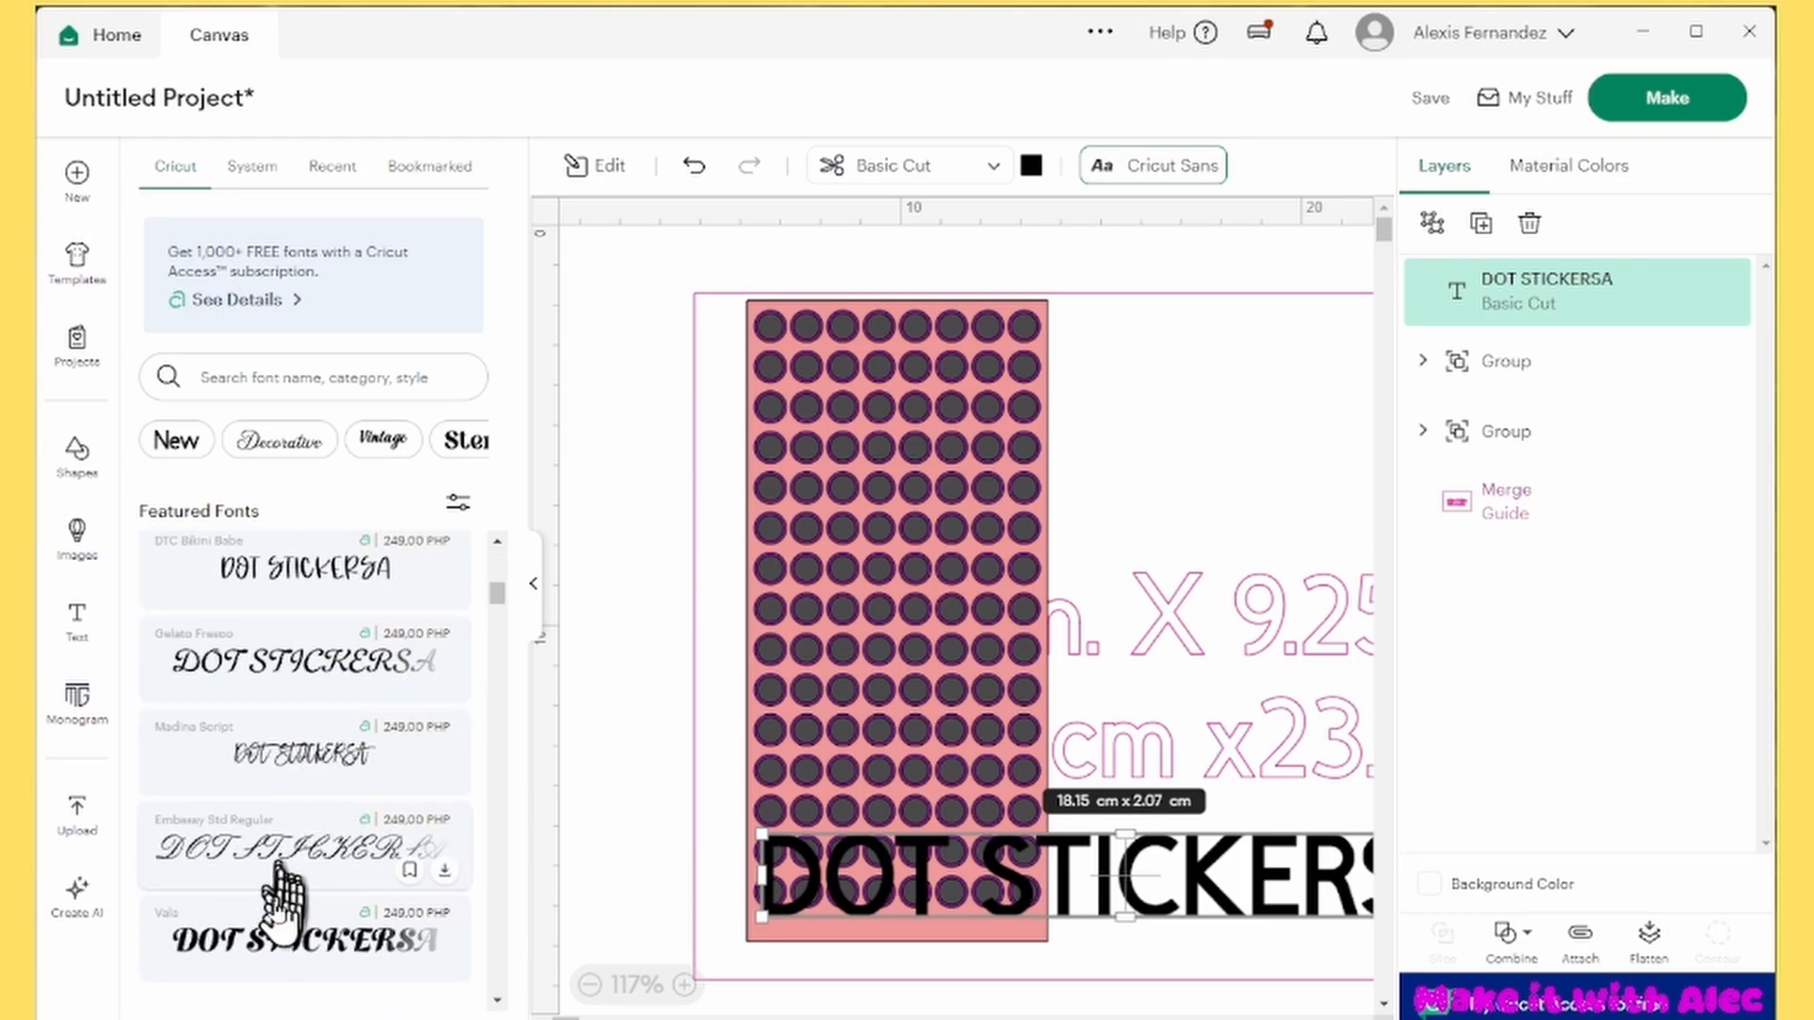
scroll(284, 892, "down", 8)
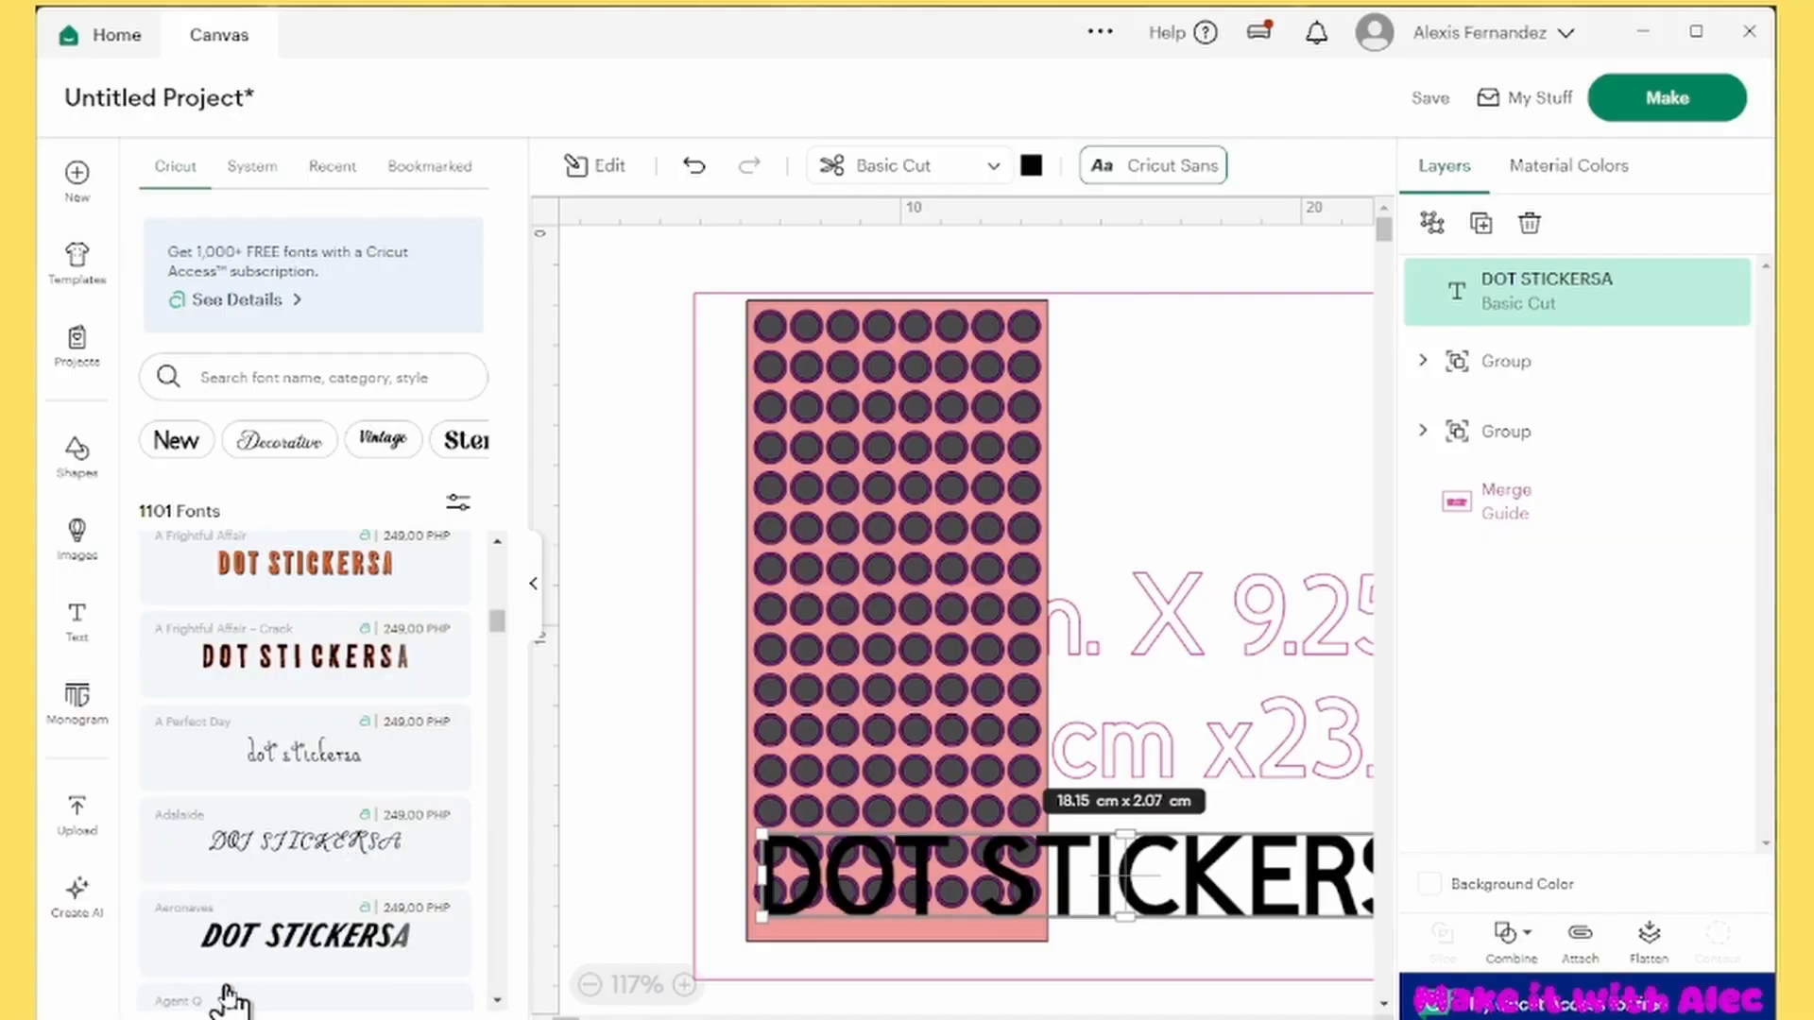
left_click(252, 168)
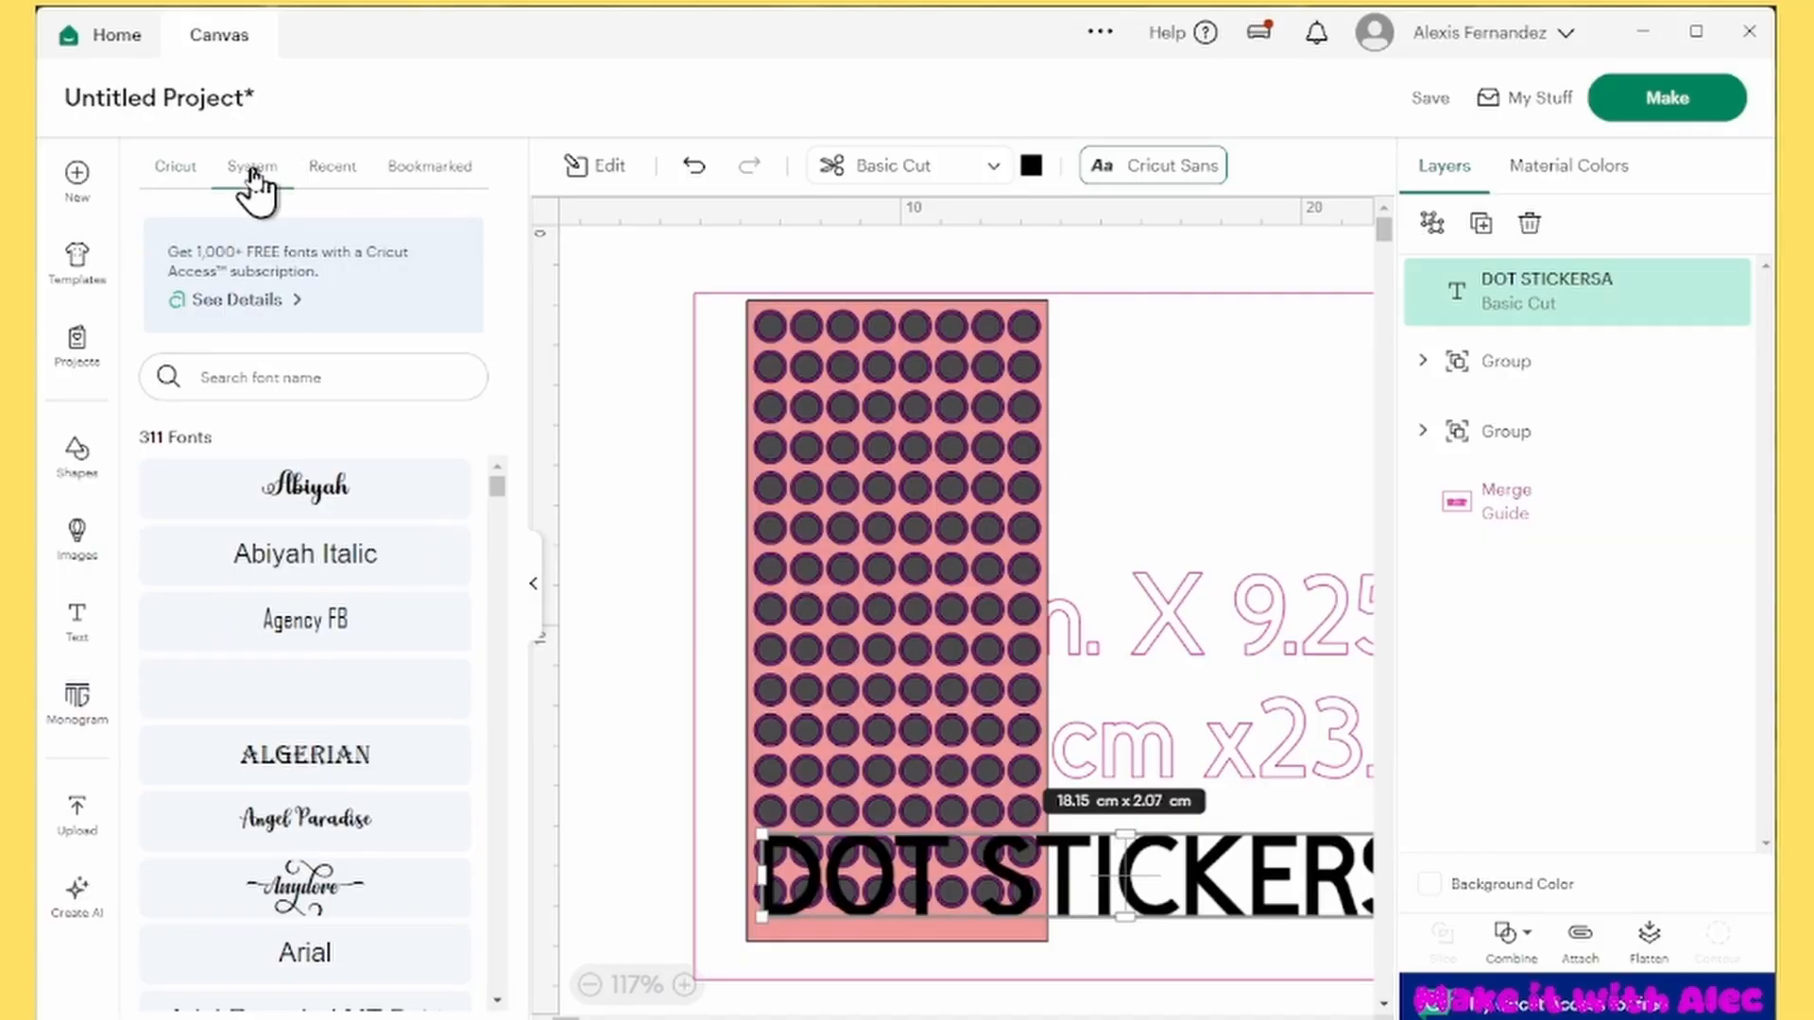
scroll(364, 732, "down", 10)
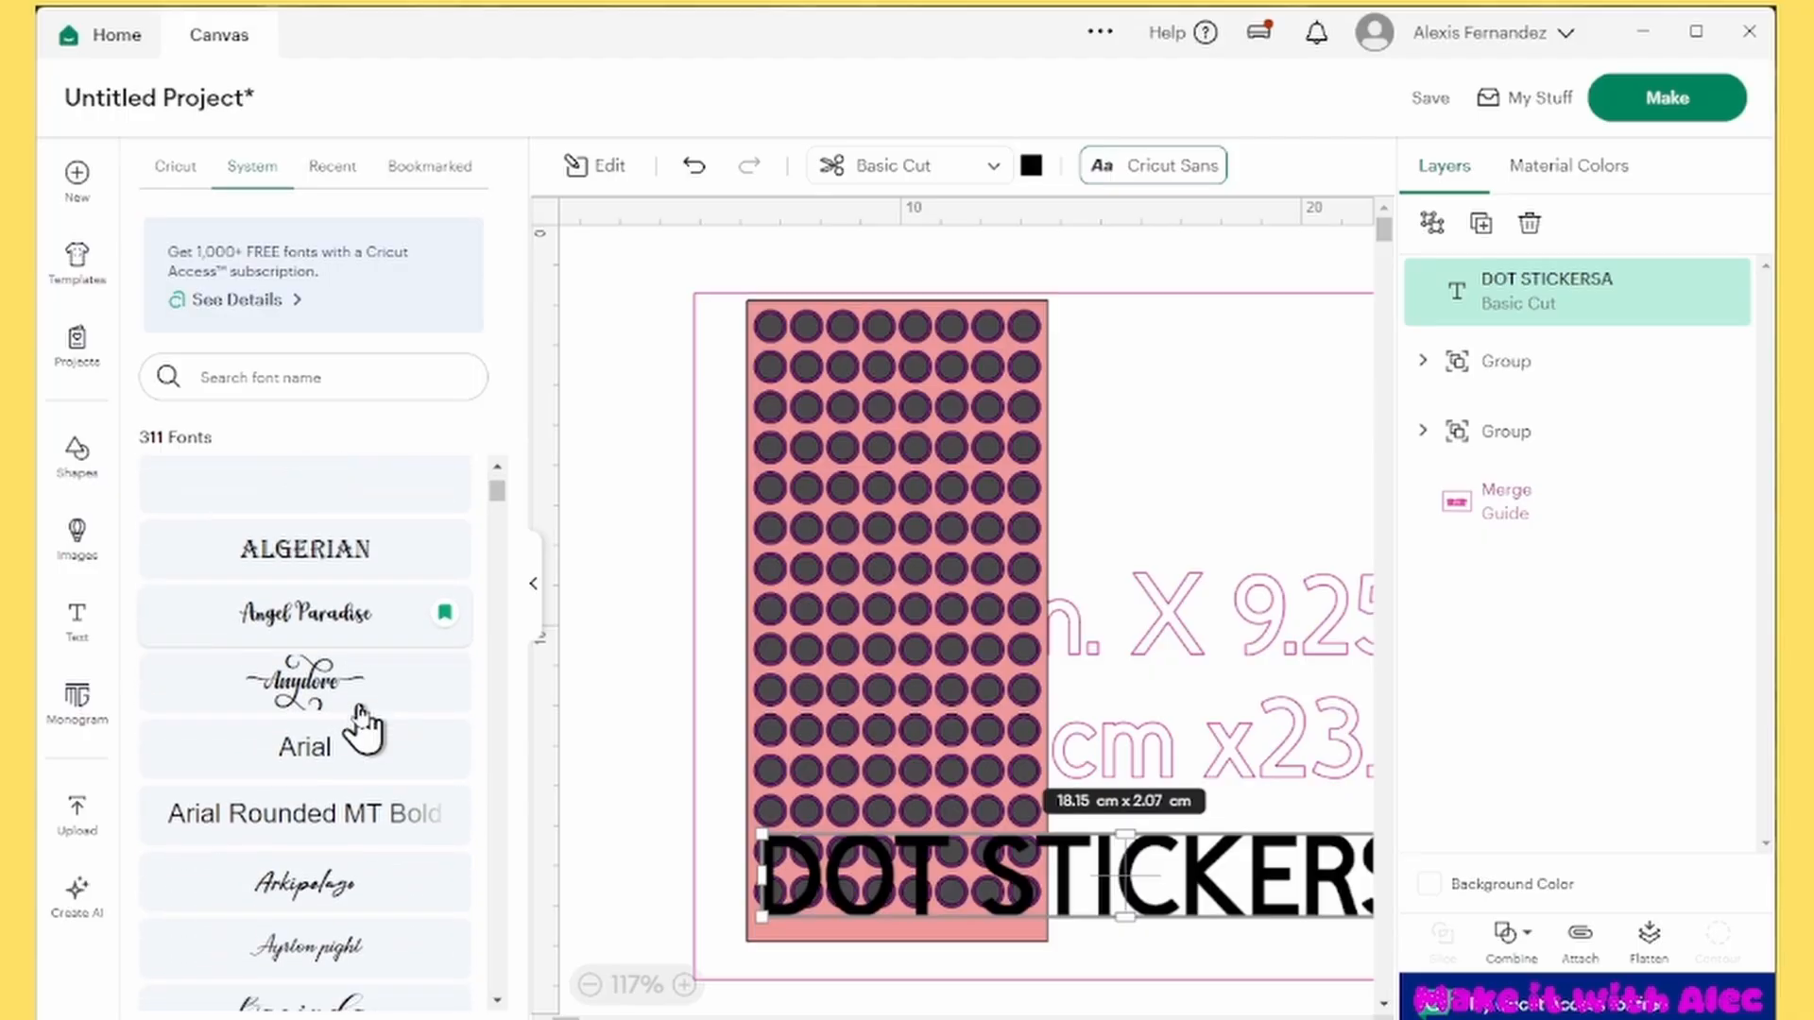
scroll(353, 751, "down", 5)
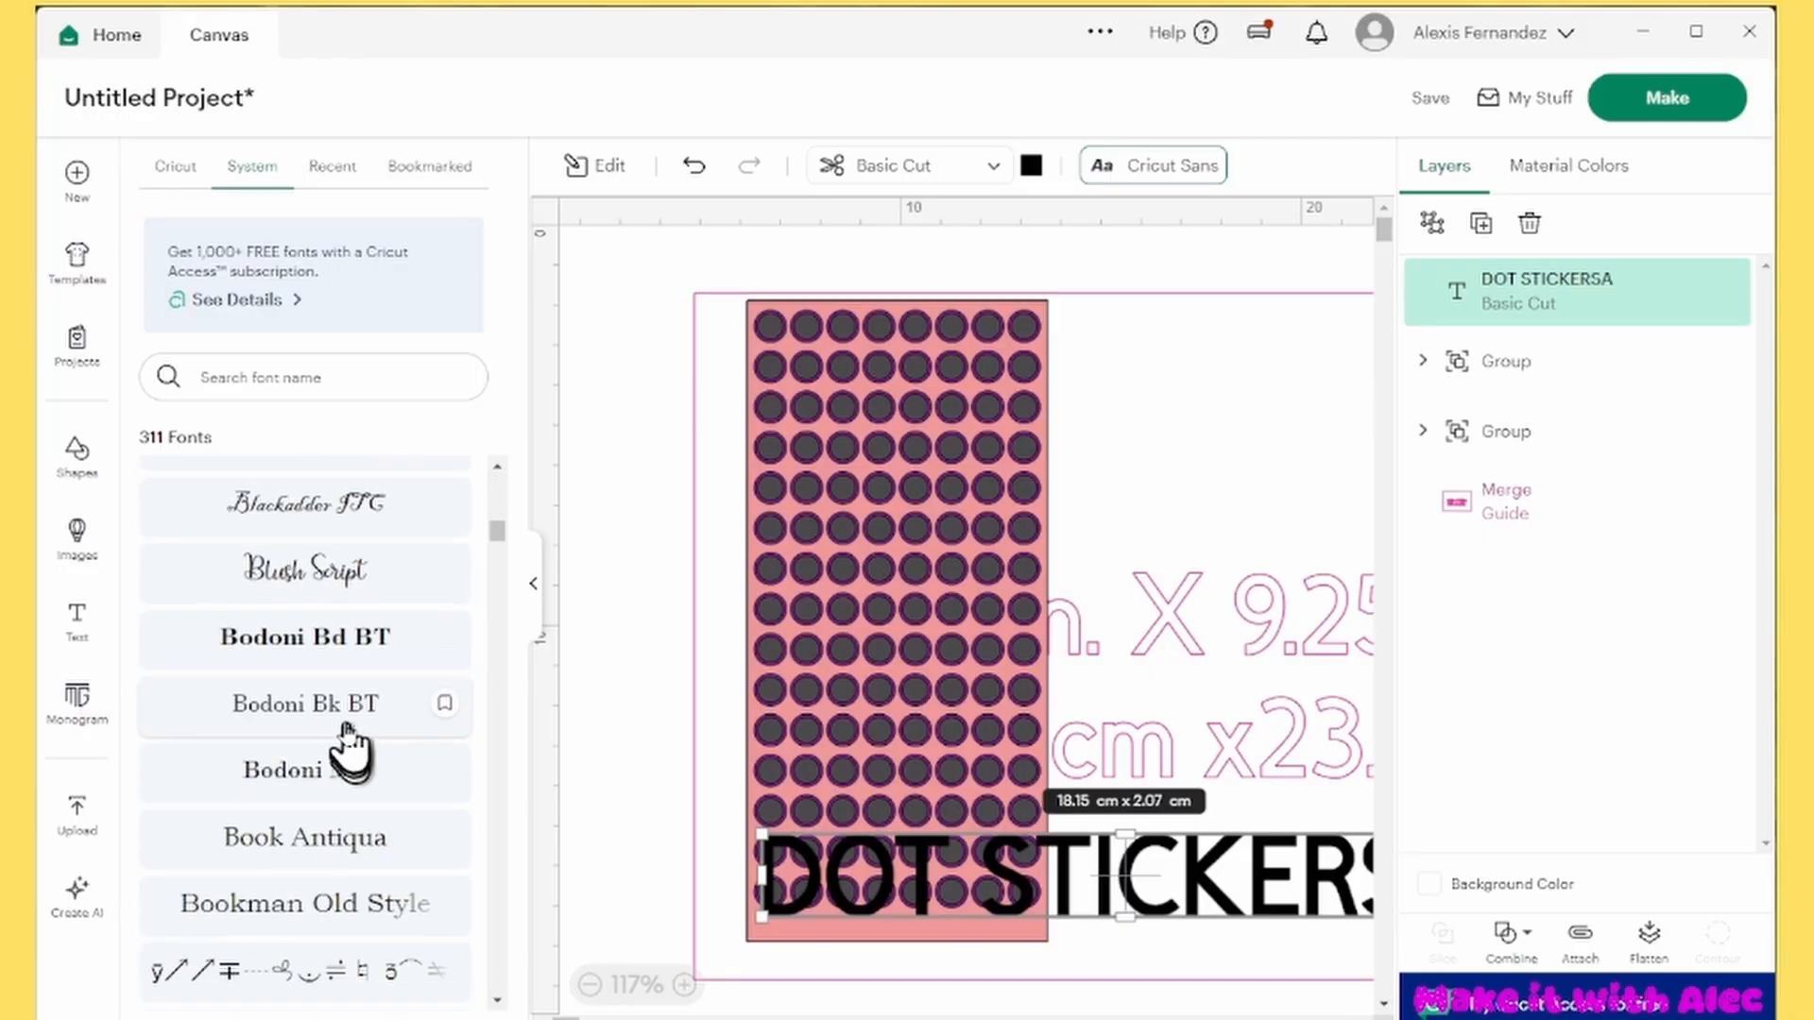
scroll(368, 699, "up", 3)
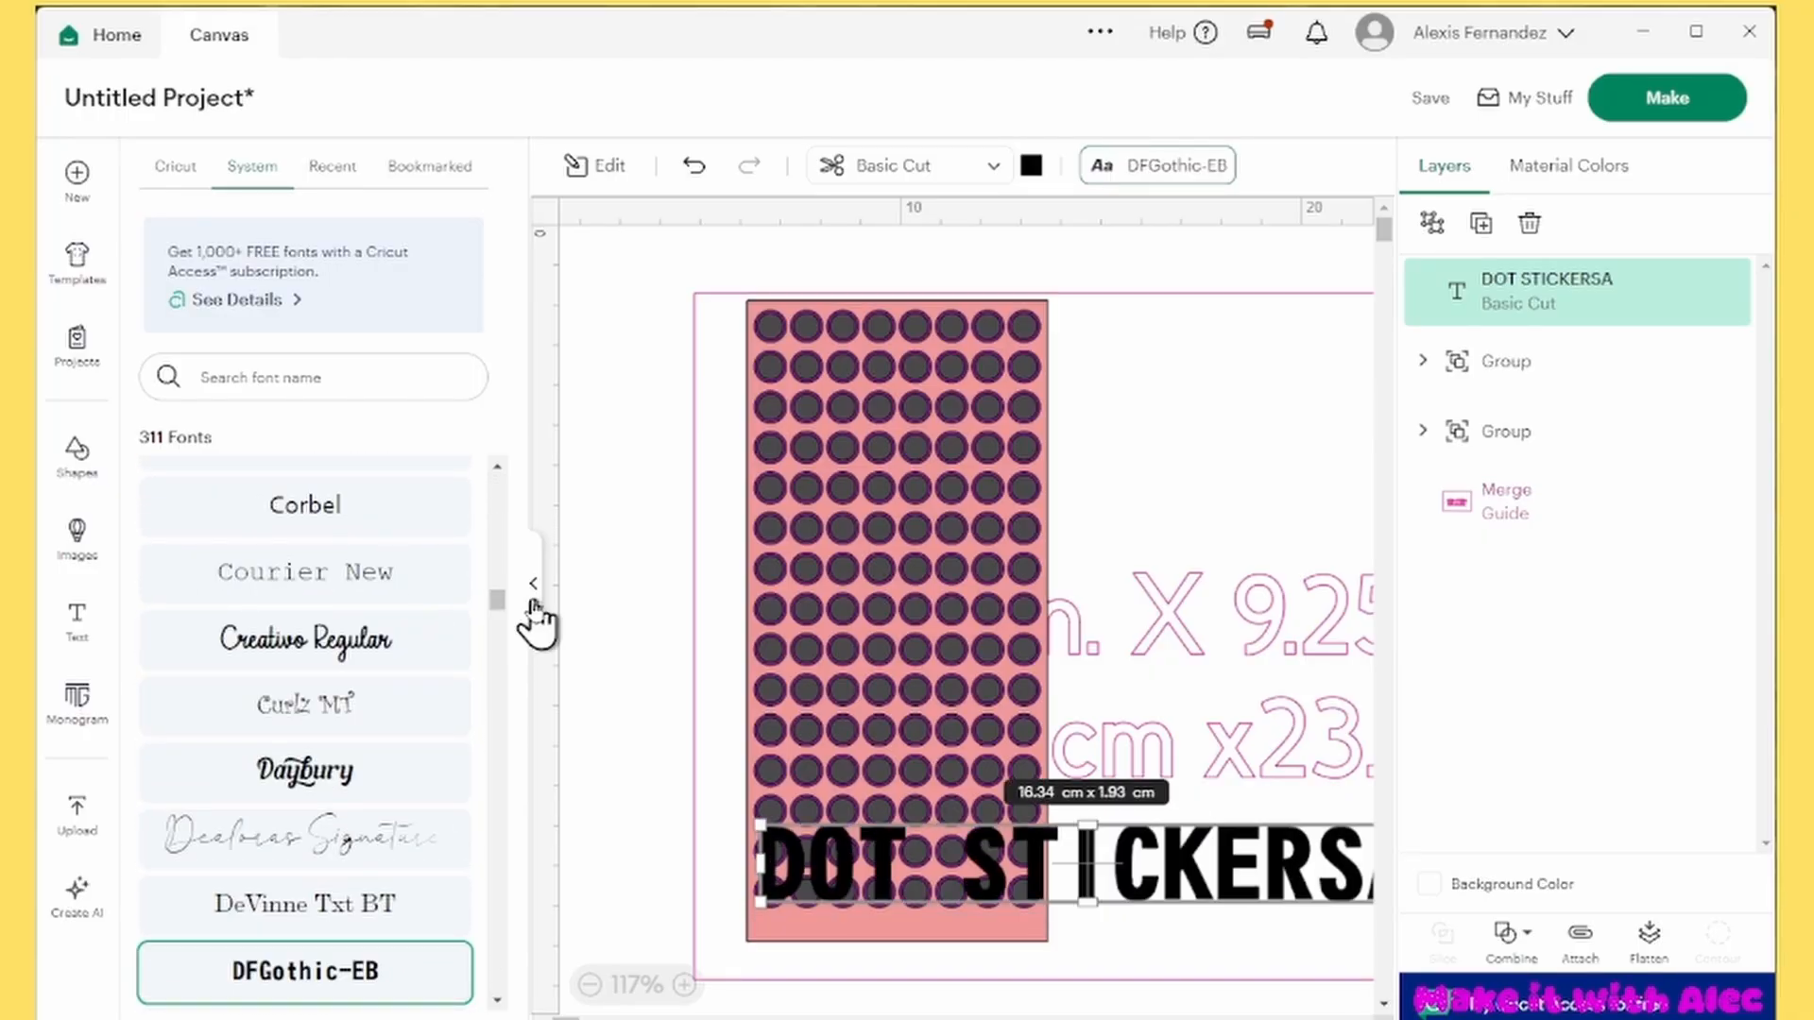
left_click(533, 606)
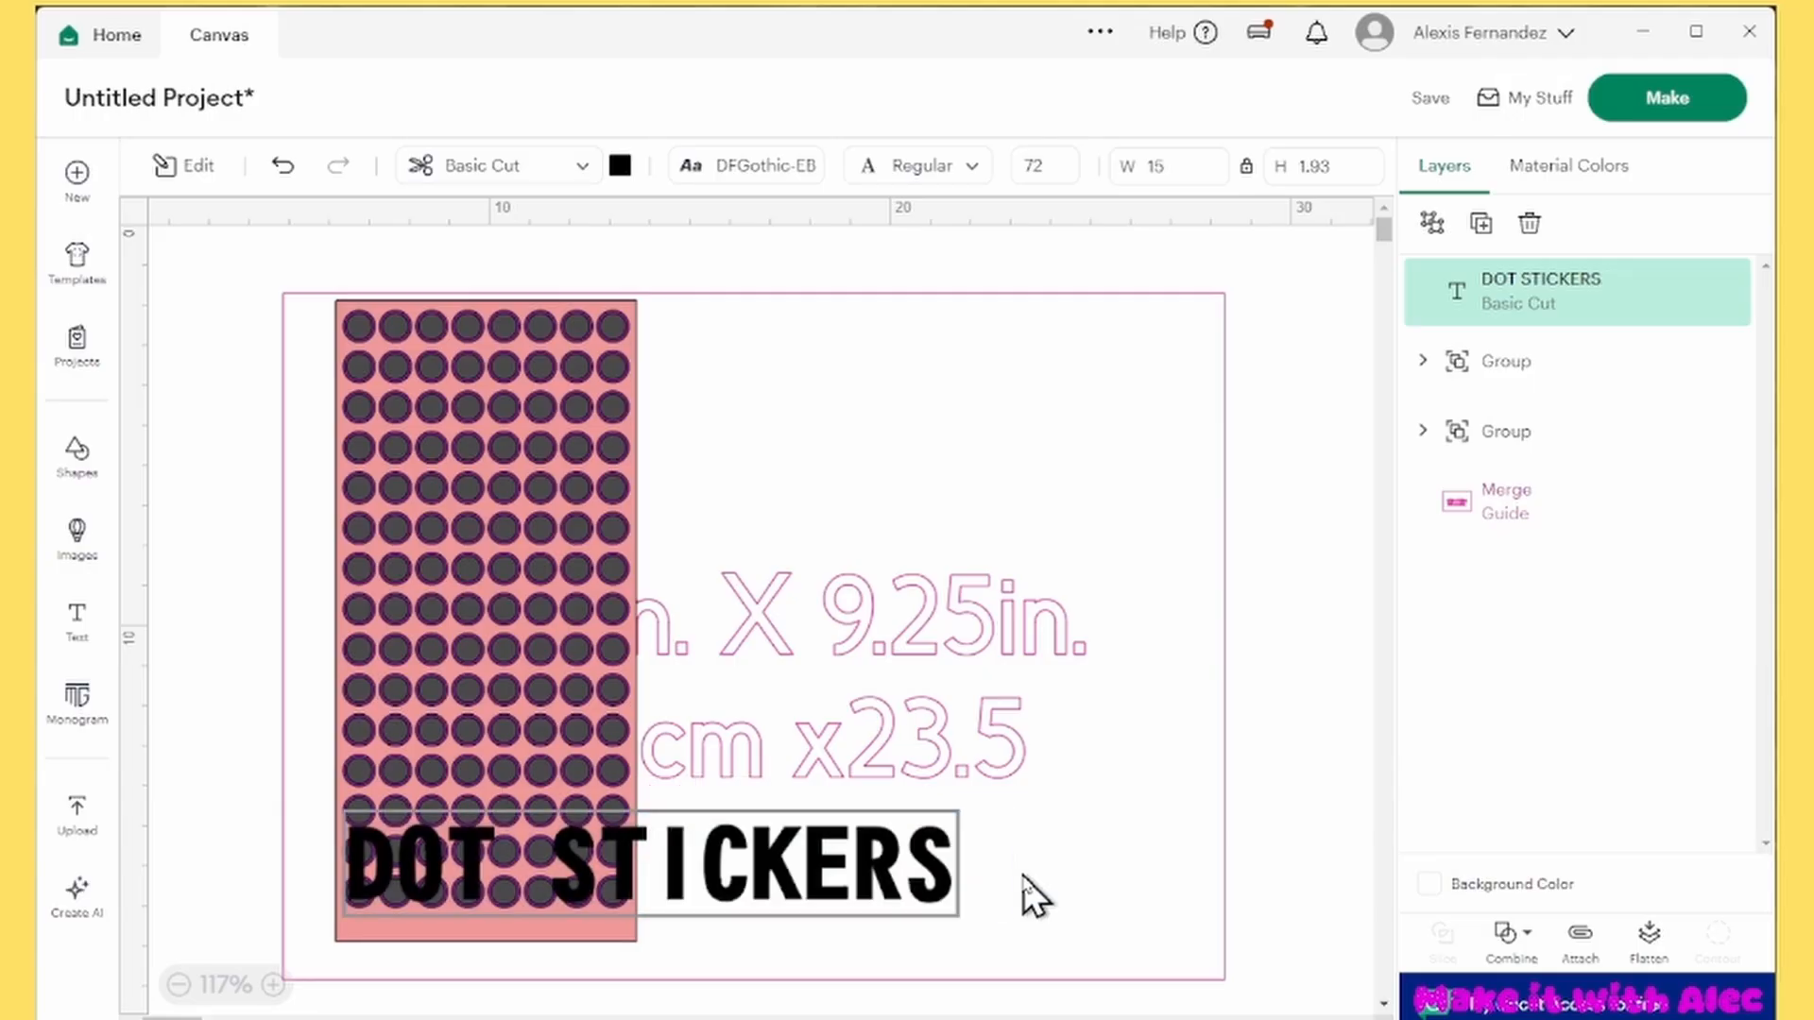
Shrink the DOT STICKERS text to about 5 by 0.8 cm and place it on the rectangle's strip below the last dot row
left_click_drag(952, 818, 543, 888)
scroll(494, 916, "up", 3)
scroll(475, 1009, "up", 1)
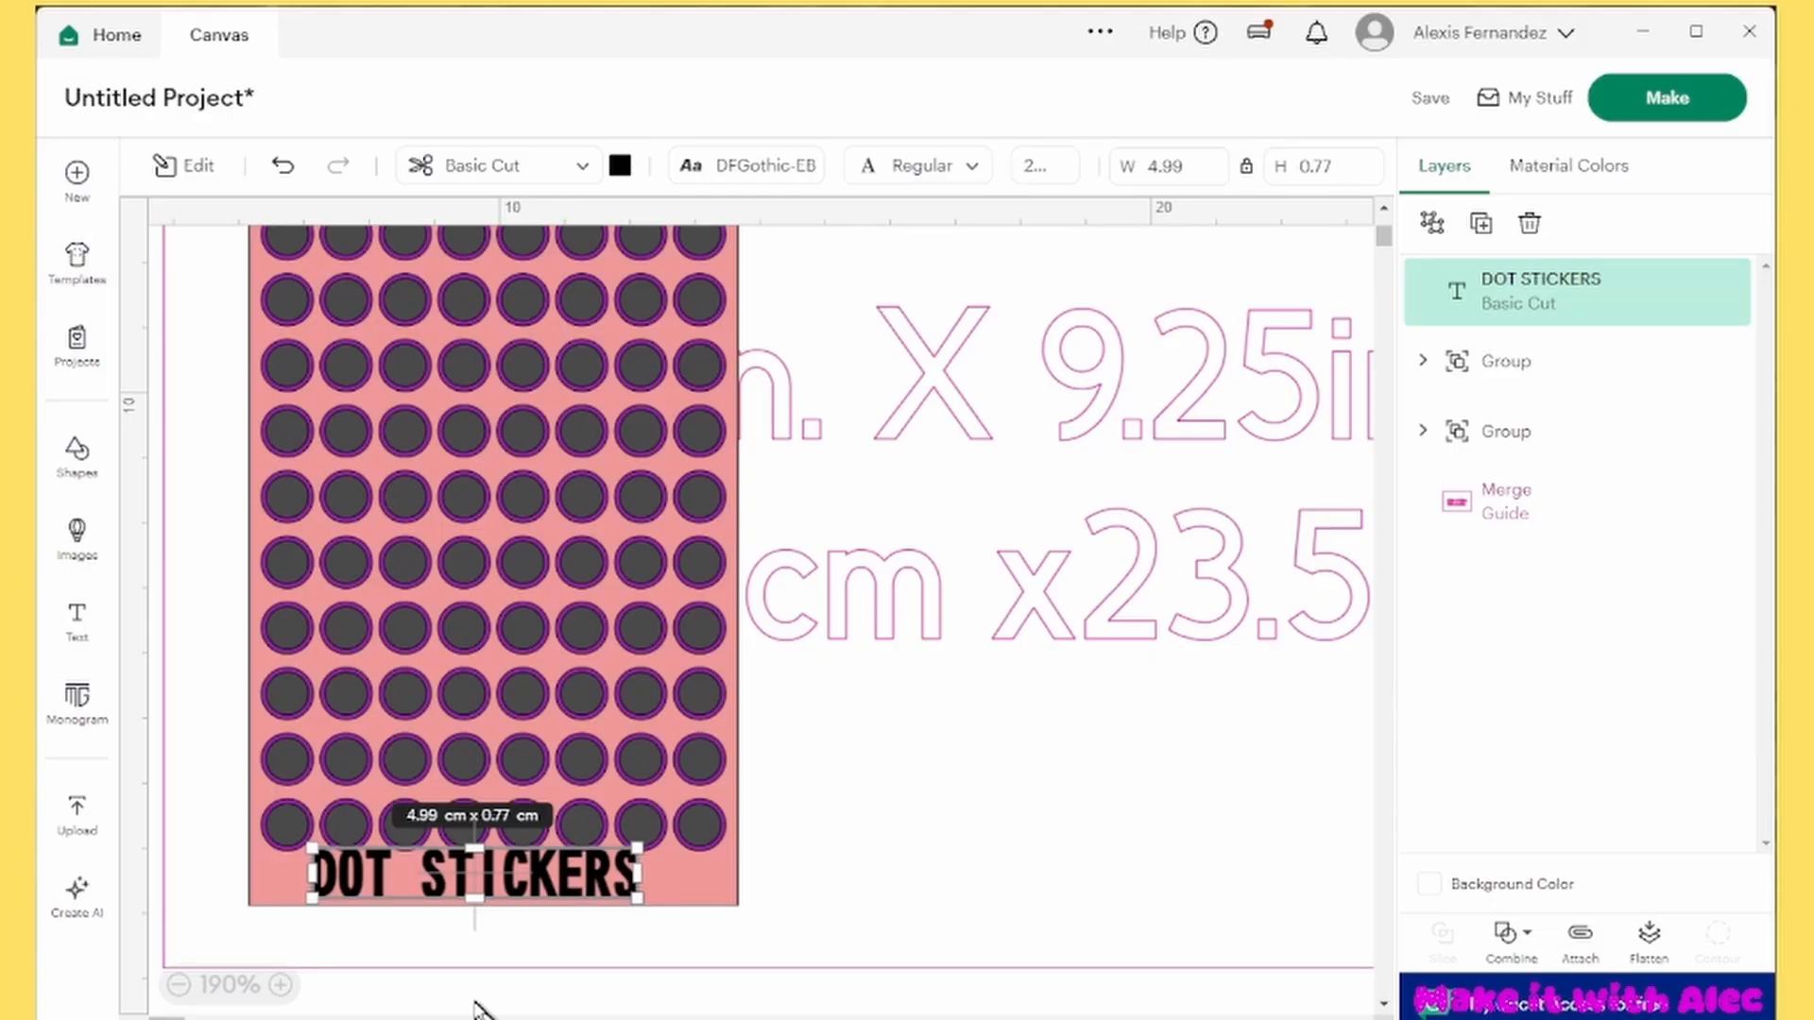
scroll(505, 904, "up", 2)
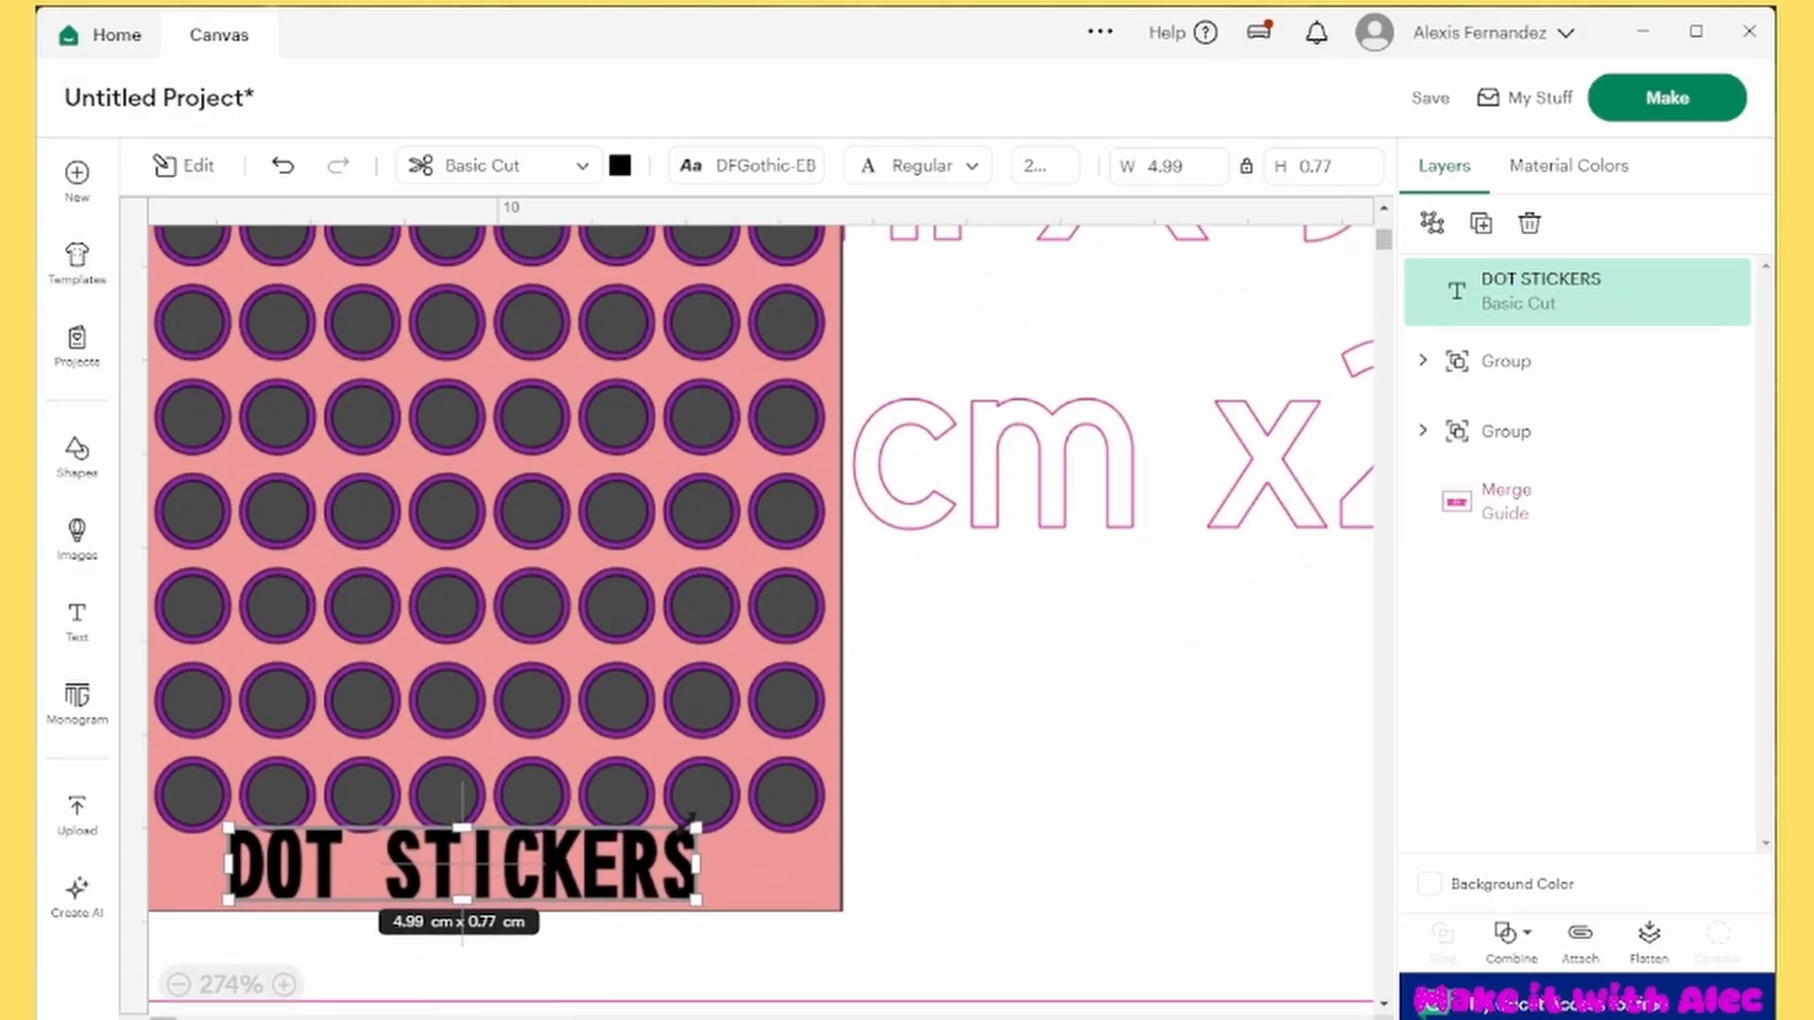
Shrink the DOT STICKERS text slightly more and center it horizontally on the rectangle group
left_click(178, 985)
left_click(316, 992)
left_click(278, 985)
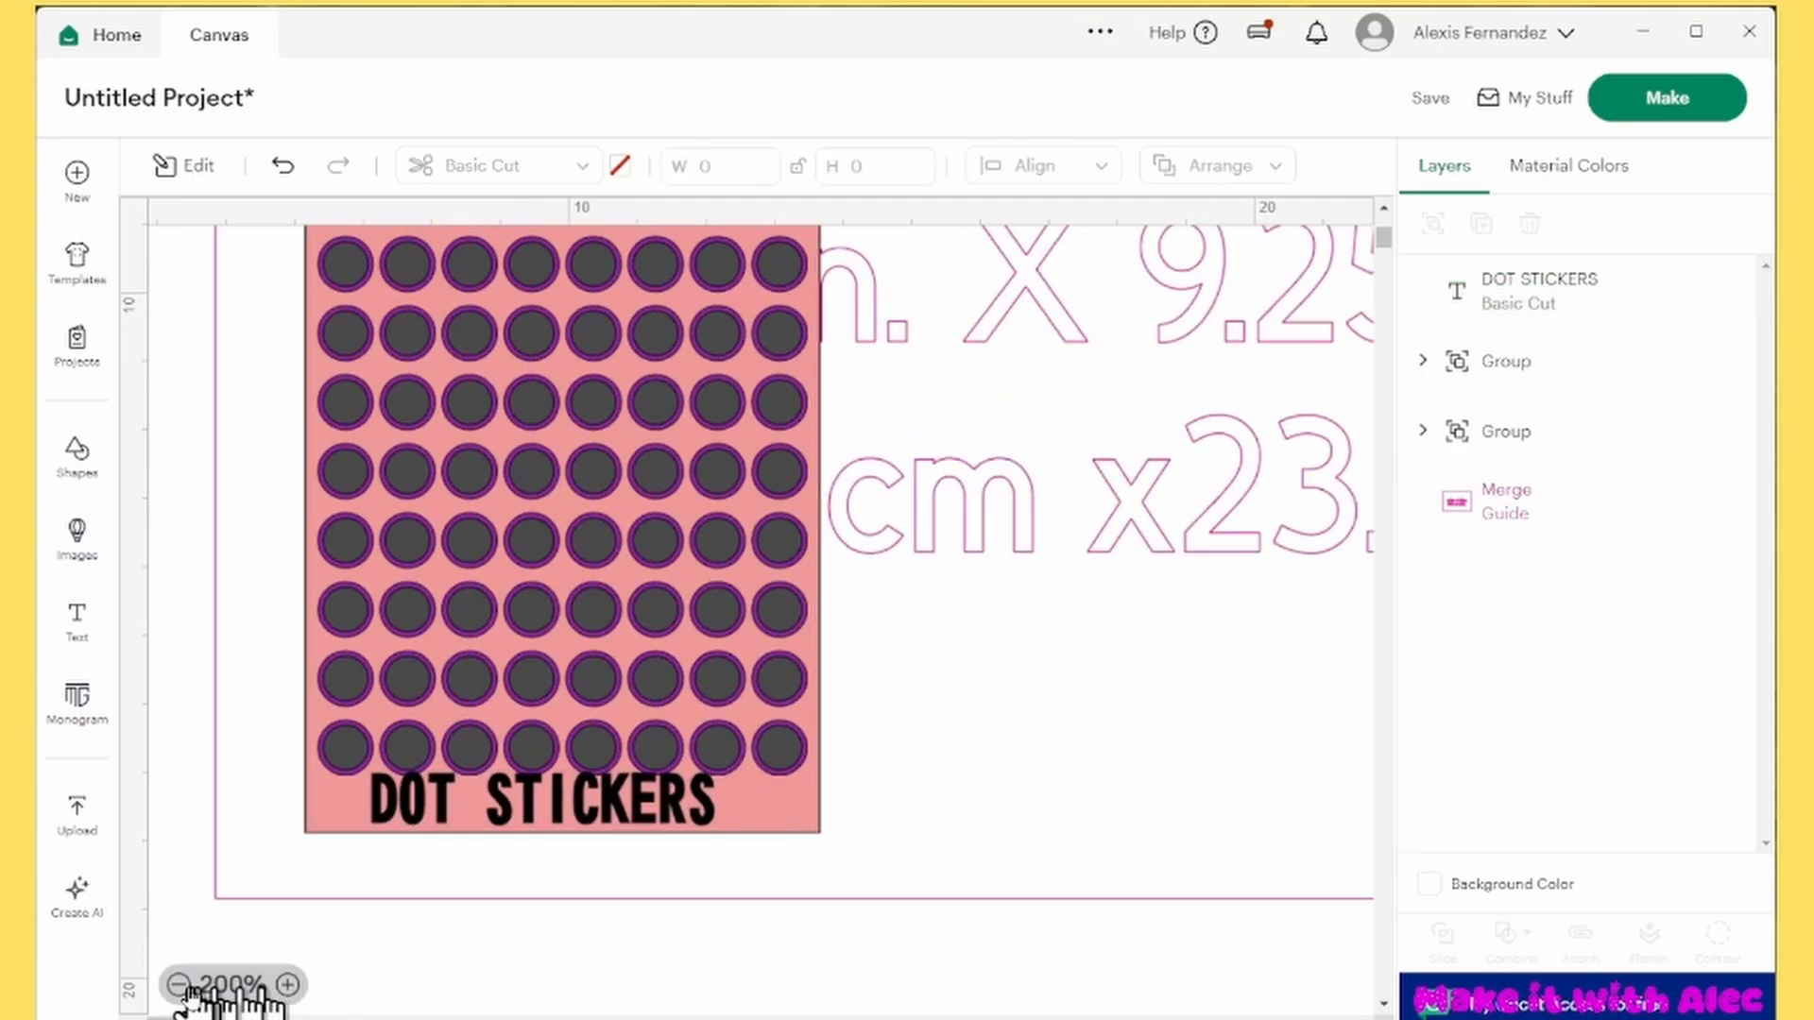
left_click(278, 984)
left_click_drag(699, 639, 752, 675)
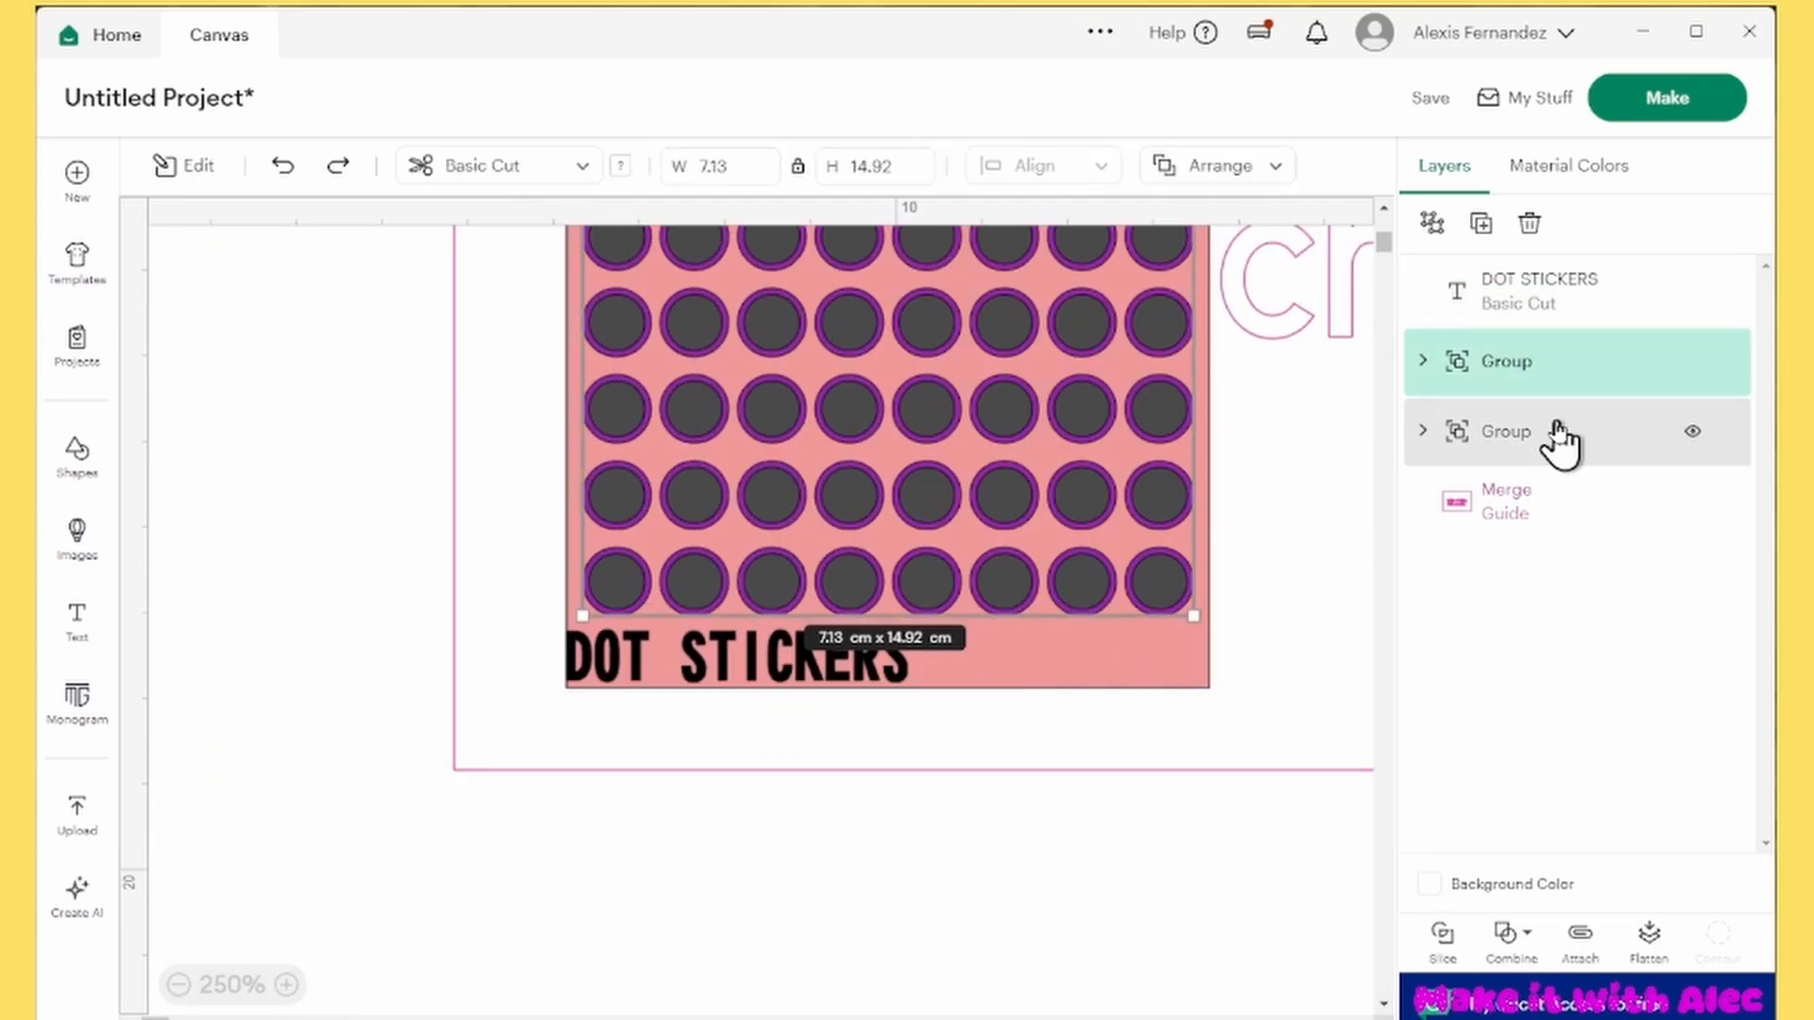
left_click(1557, 432)
left_click(1555, 289, "ctrl")
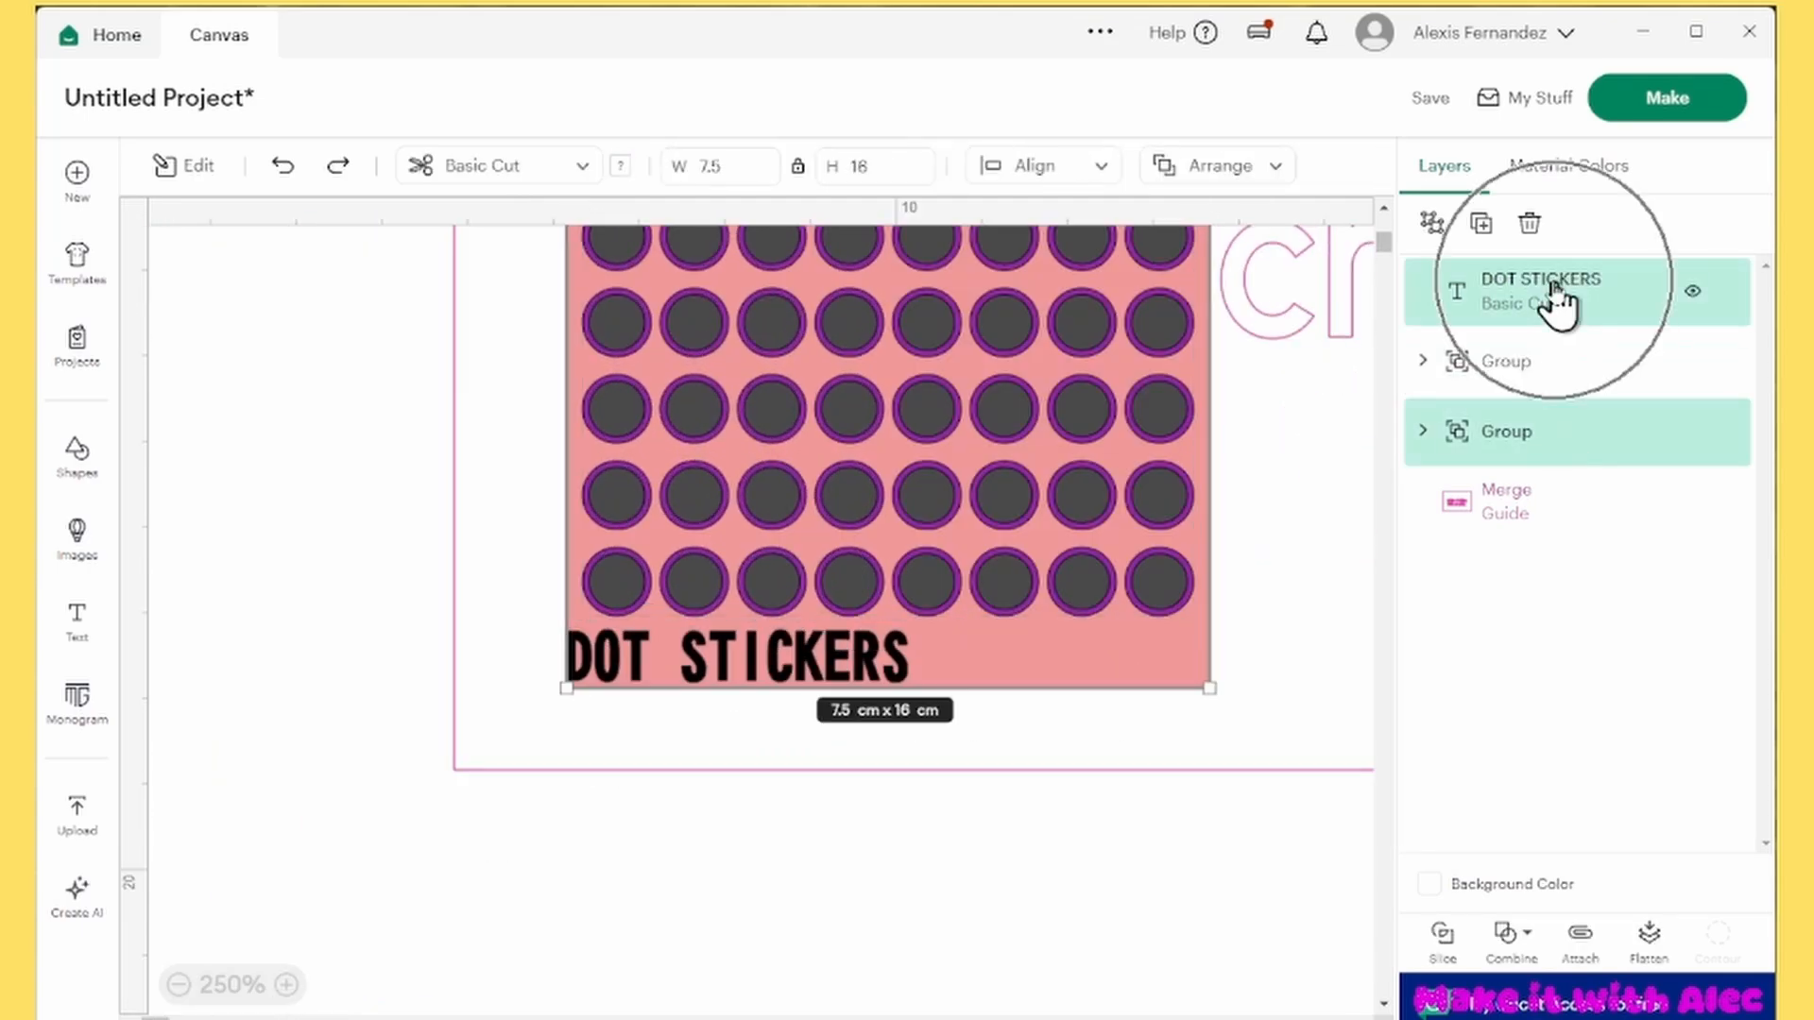
left_click(1003, 176)
left_click(1067, 311)
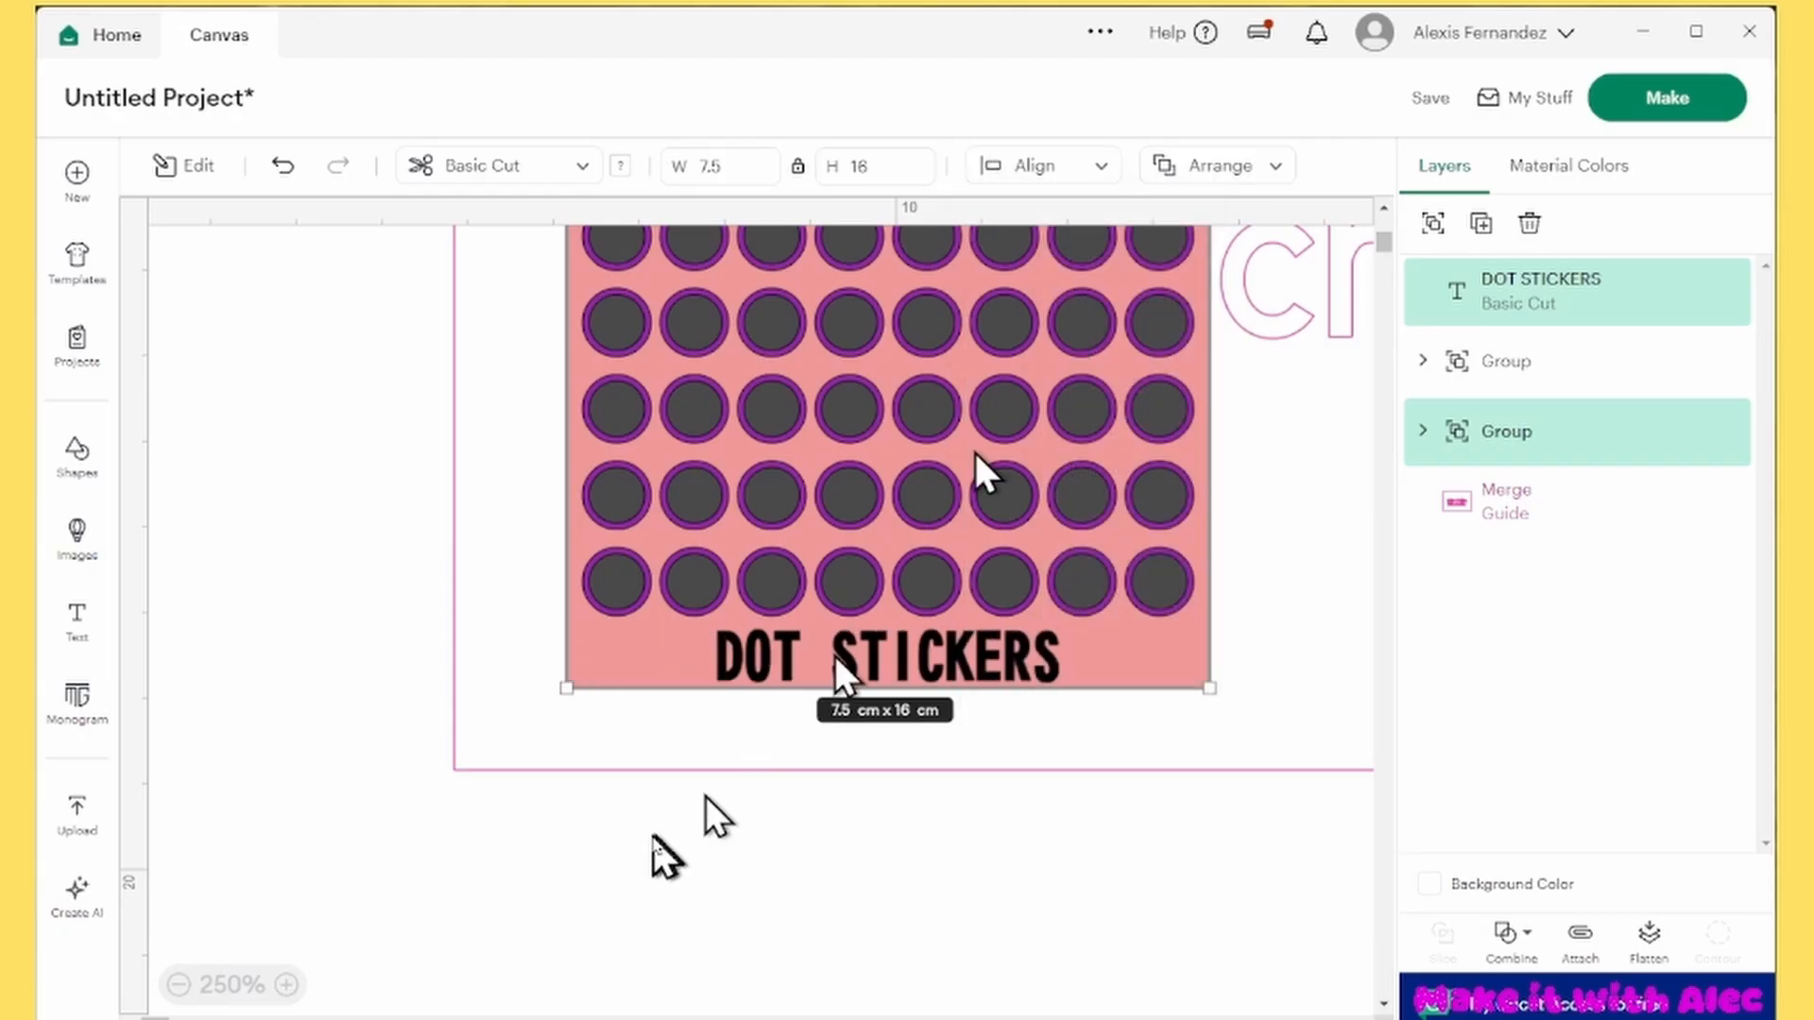
Recolor the DOT STICKERS text light purple, trying a yellow swatch before mixing a custom shade
scroll(570, 835, "down", 3)
scroll(570, 835, "down", 3)
left_click(570, 835)
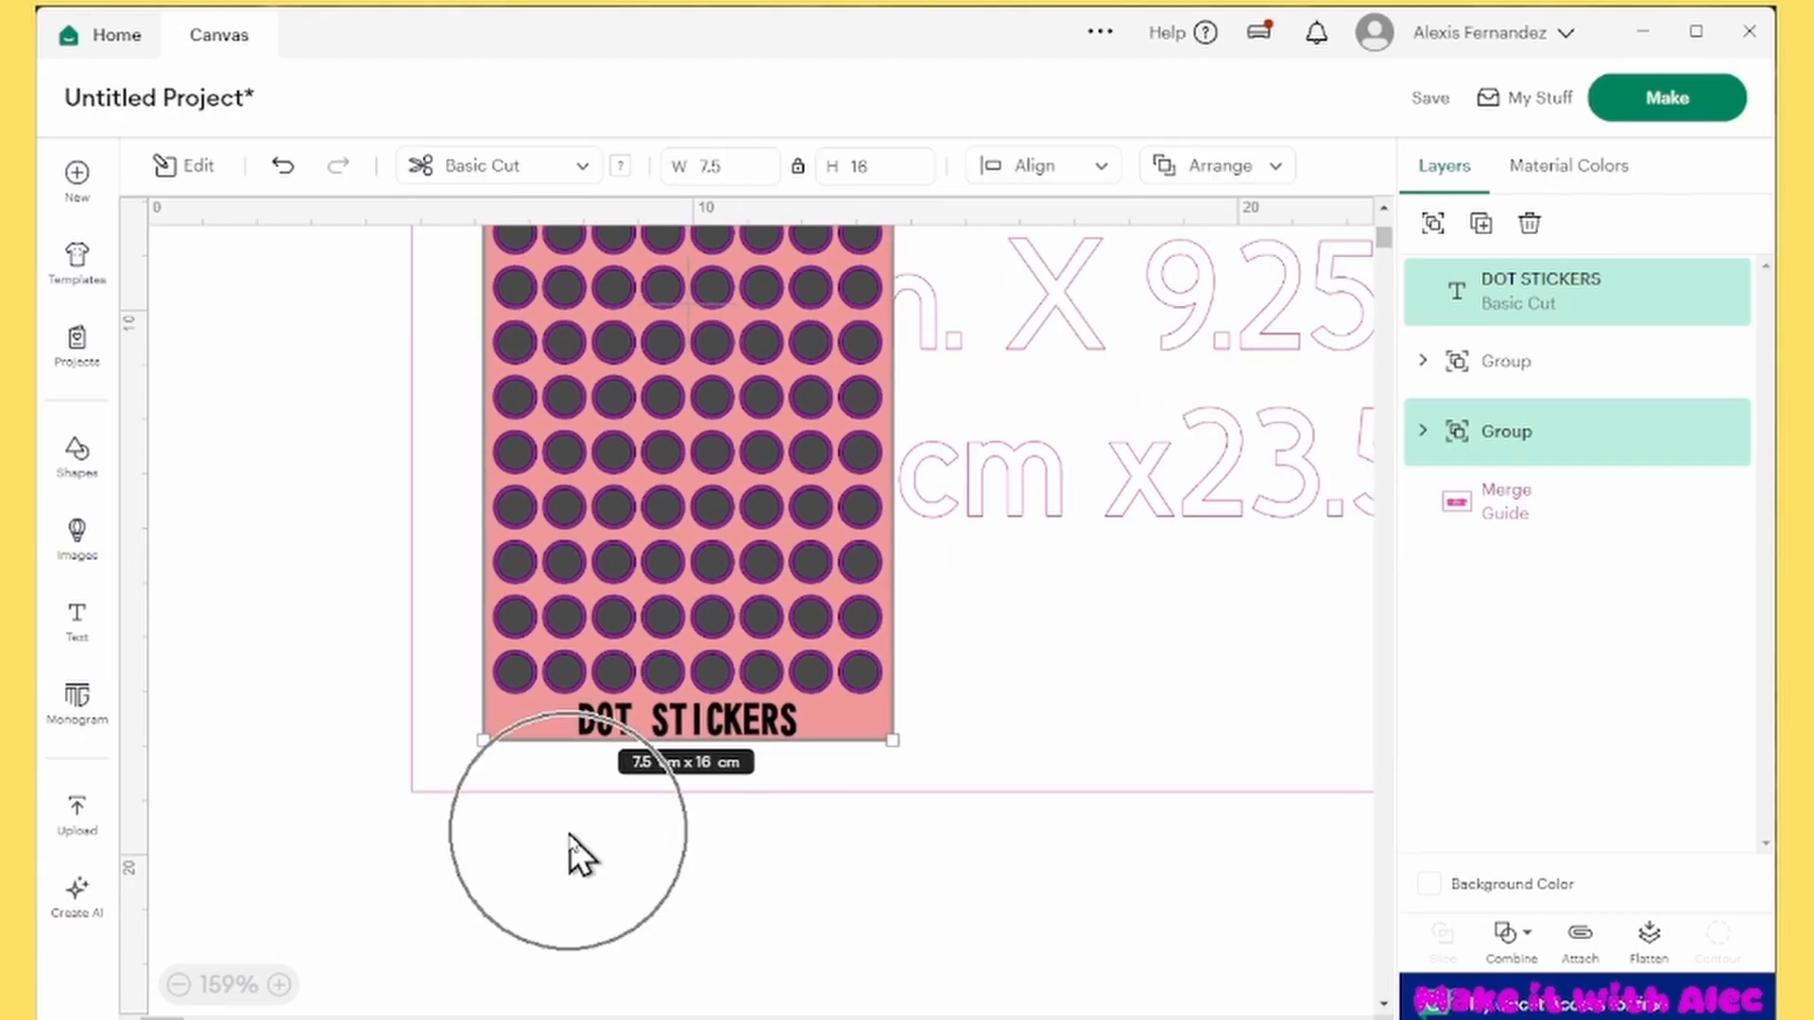
left_click(705, 738)
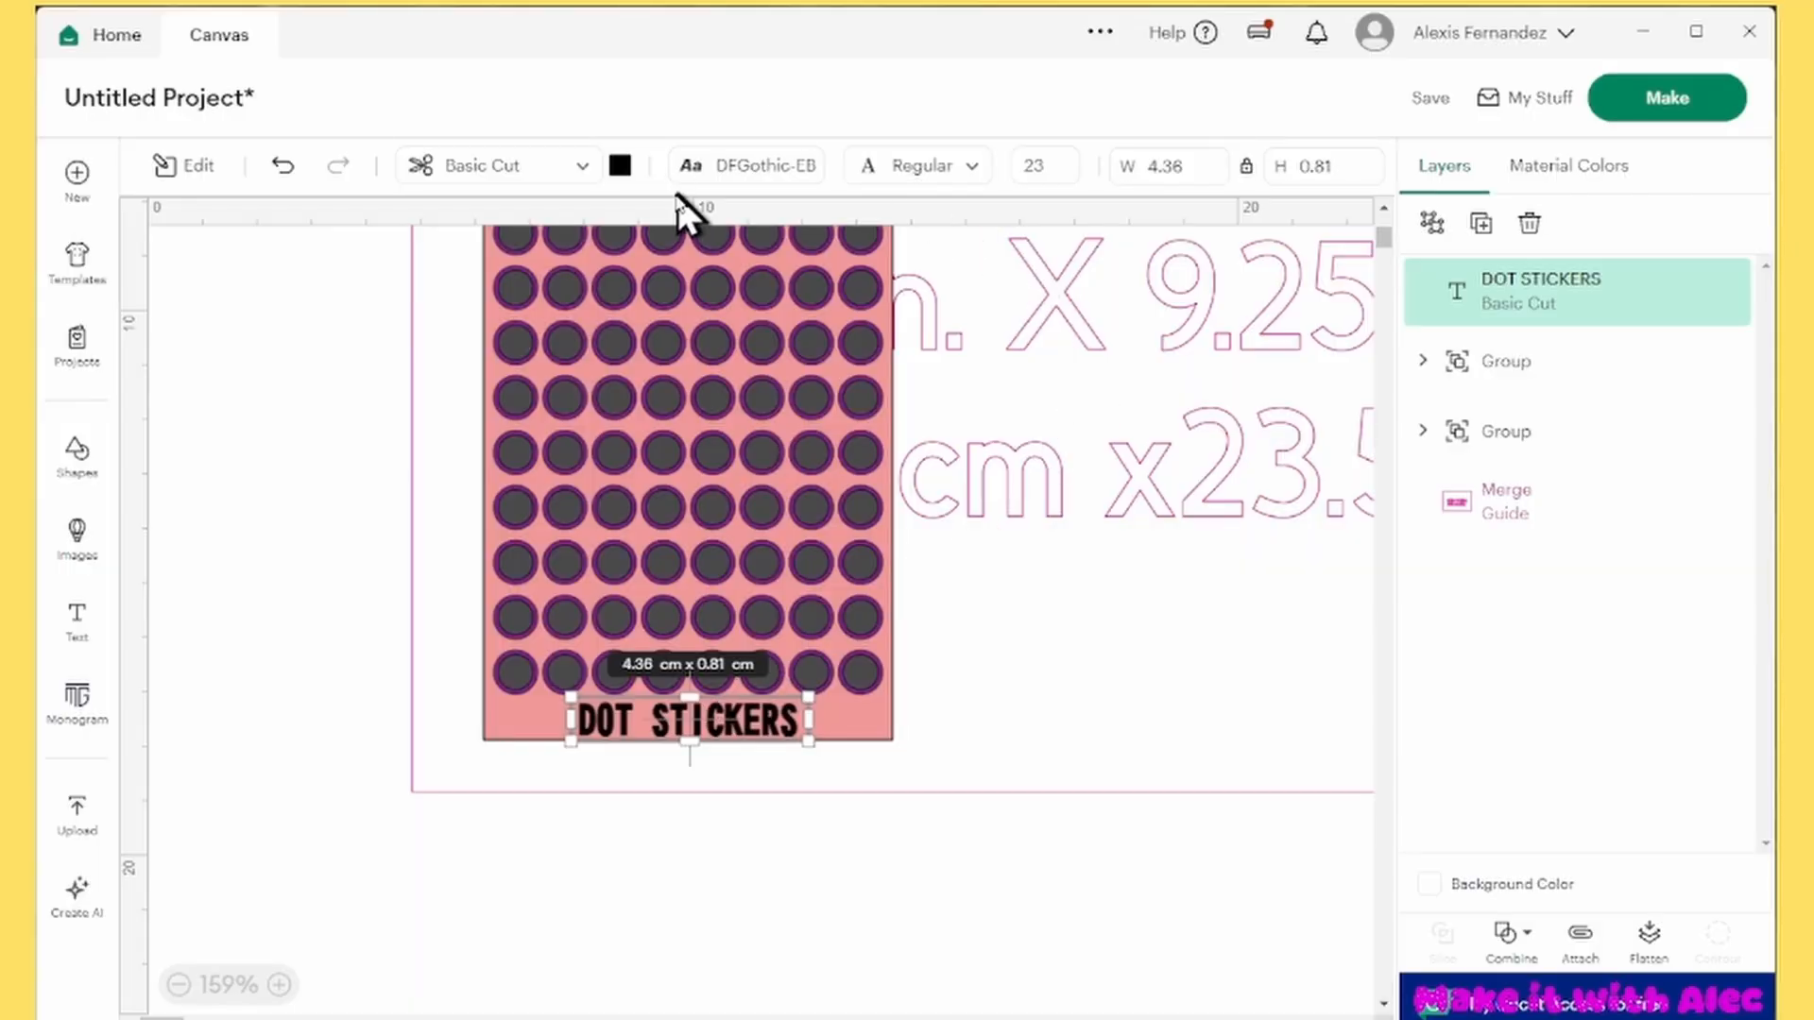
left_click(620, 168)
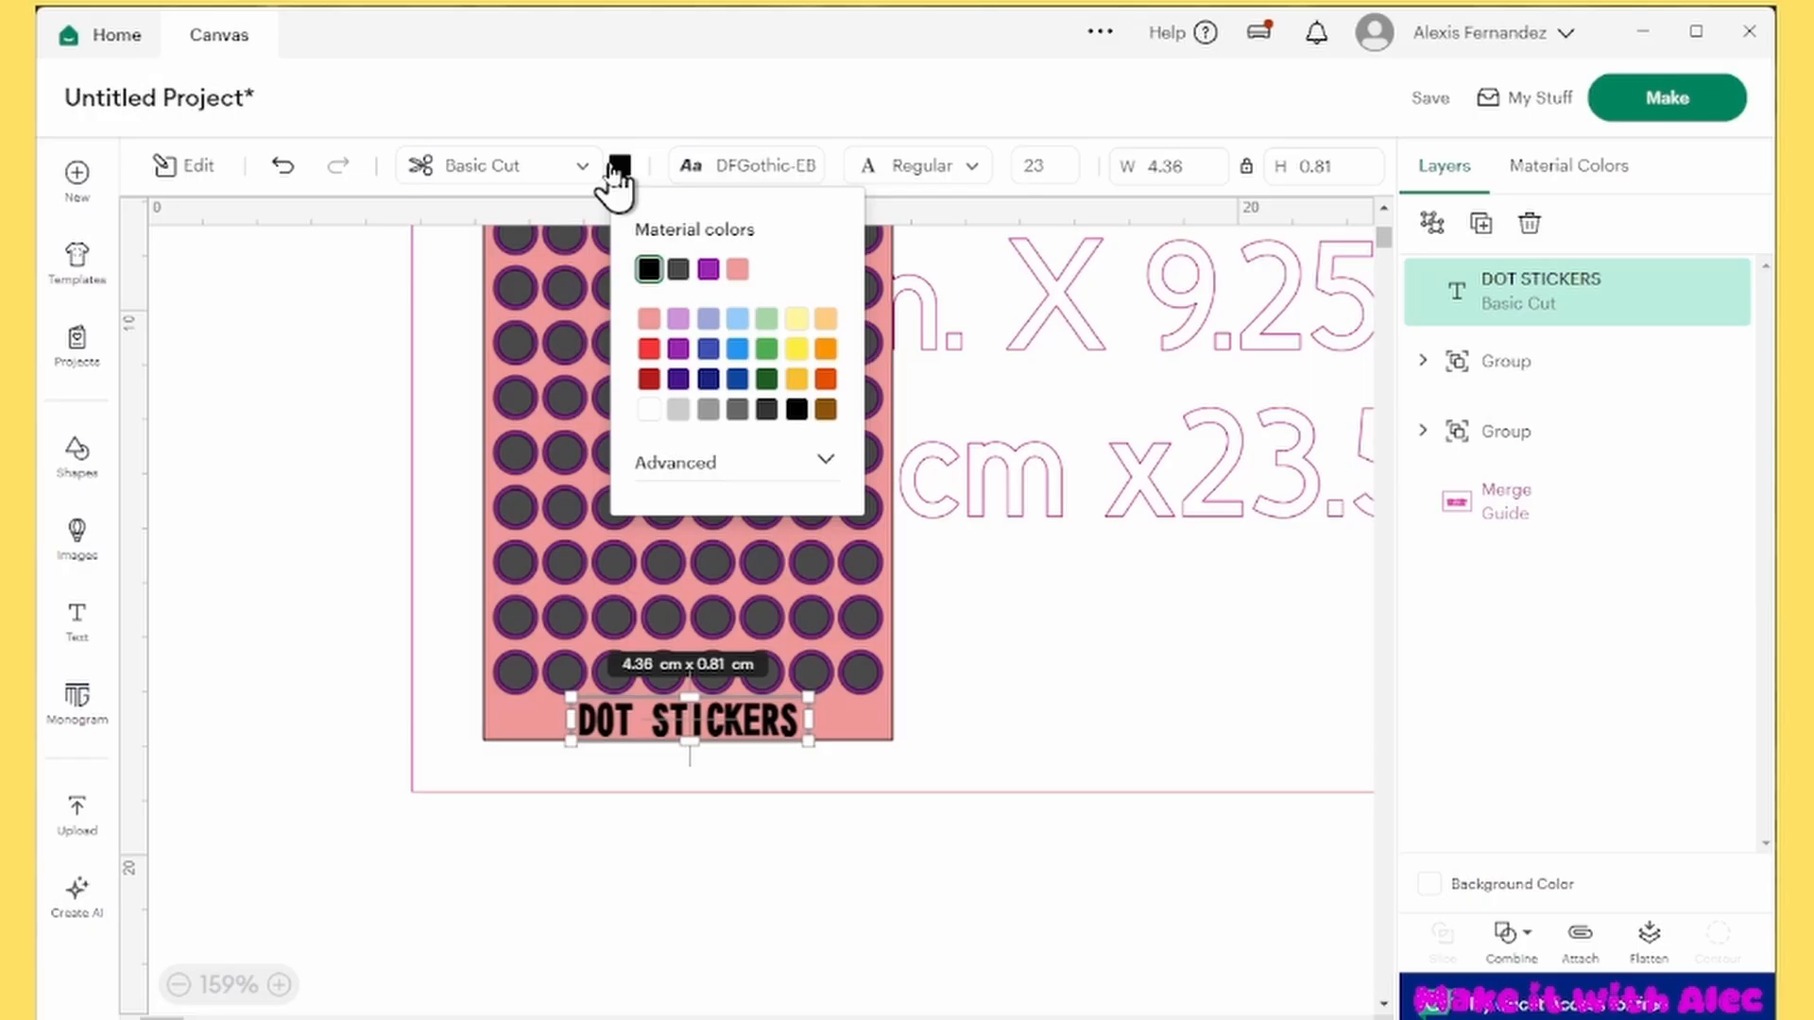
left_click(796, 379)
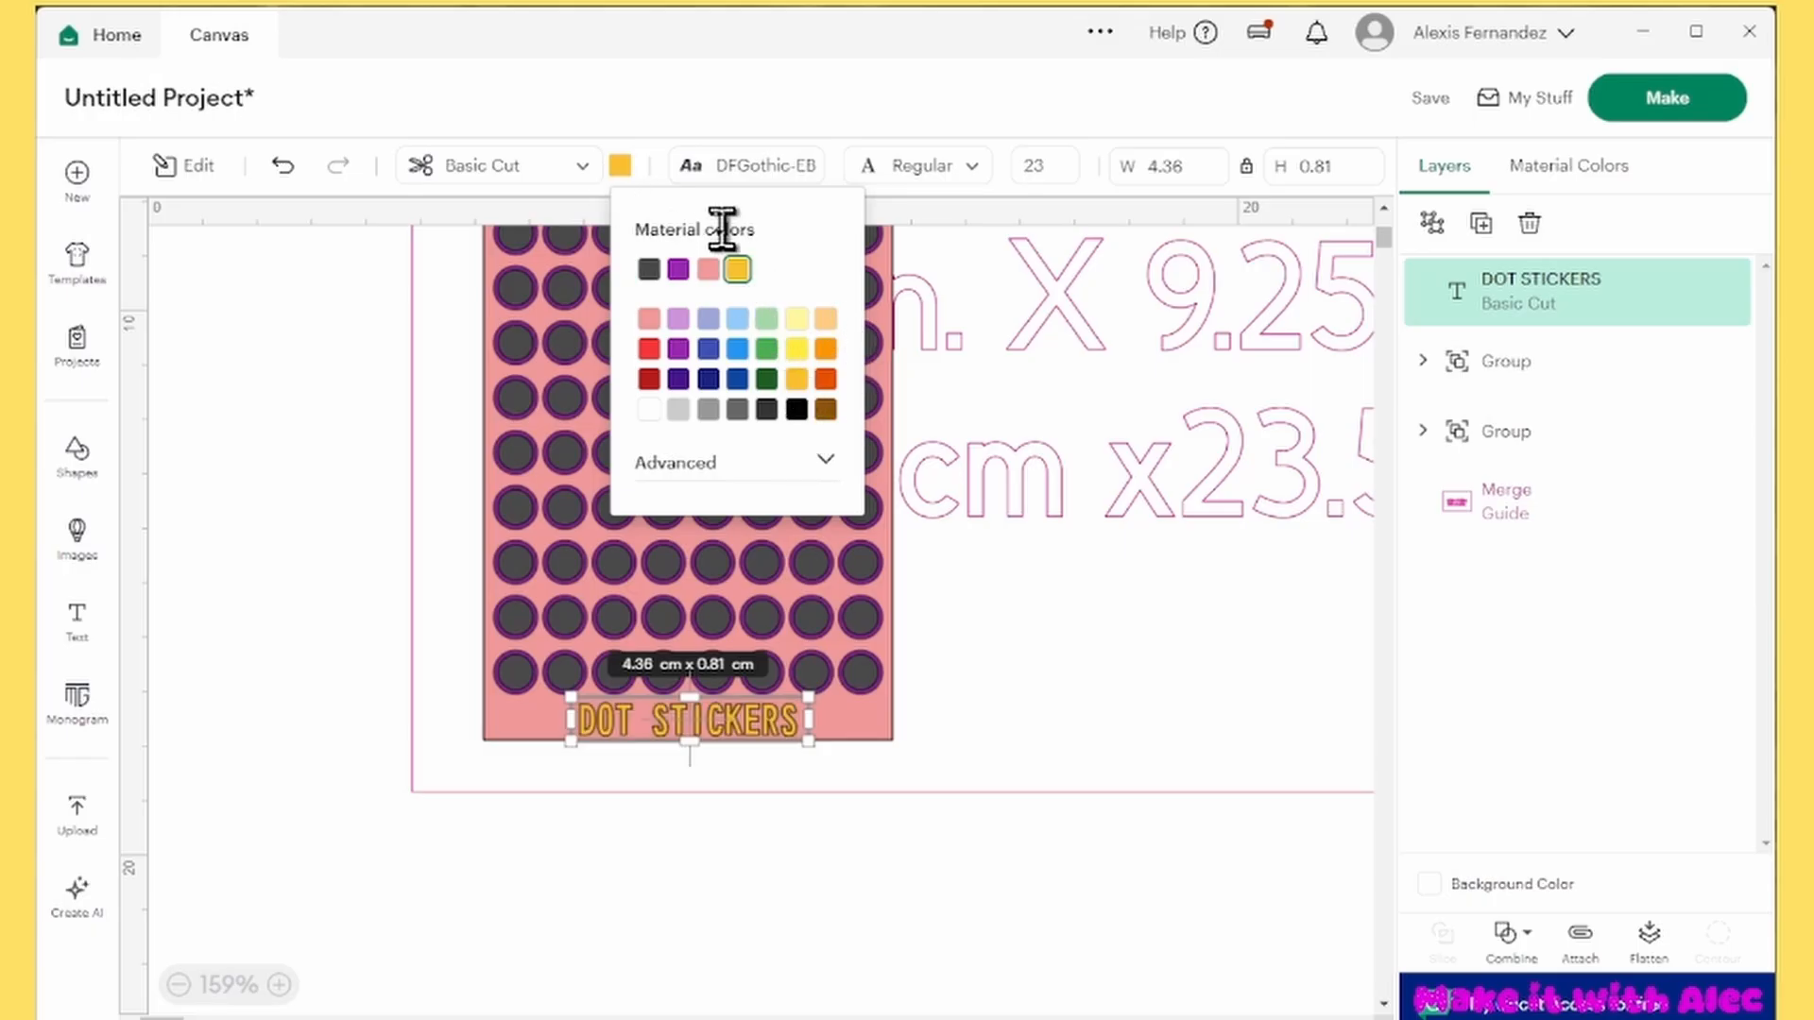
left_click(627, 177)
left_click(620, 168)
left_click(826, 460)
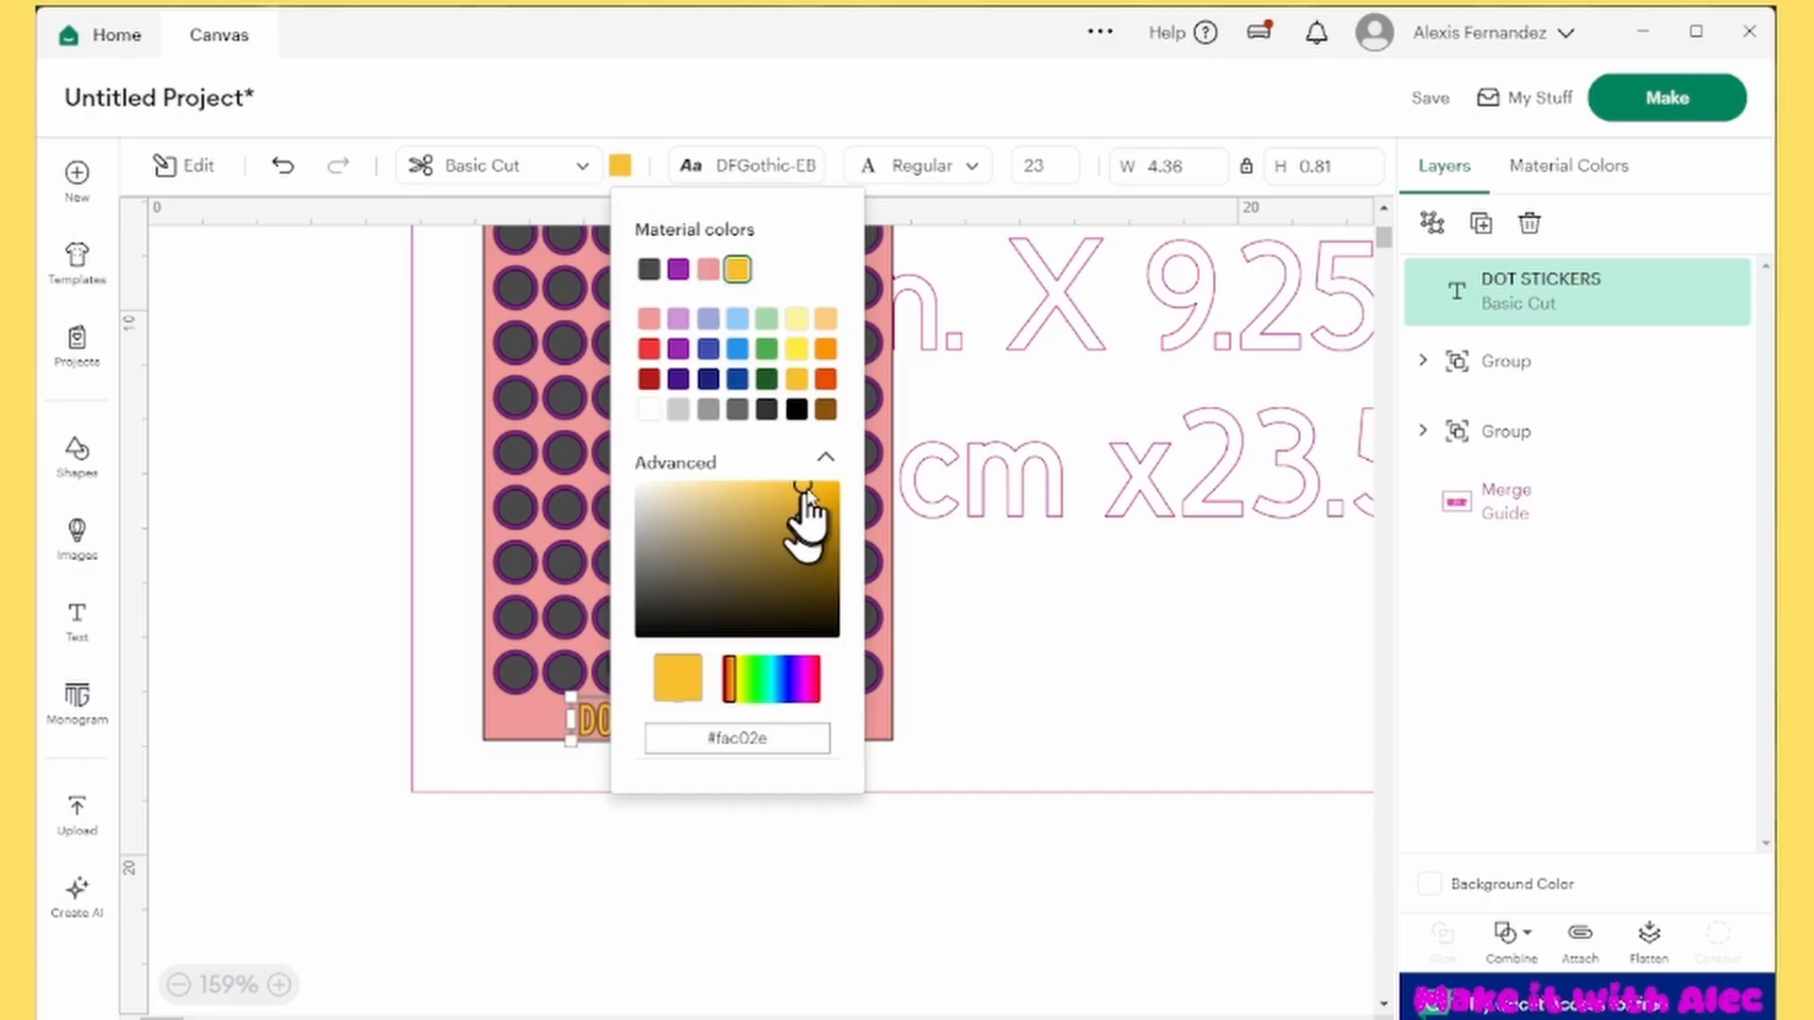
left_click_drag(690, 493, 829, 604)
left_click(810, 692)
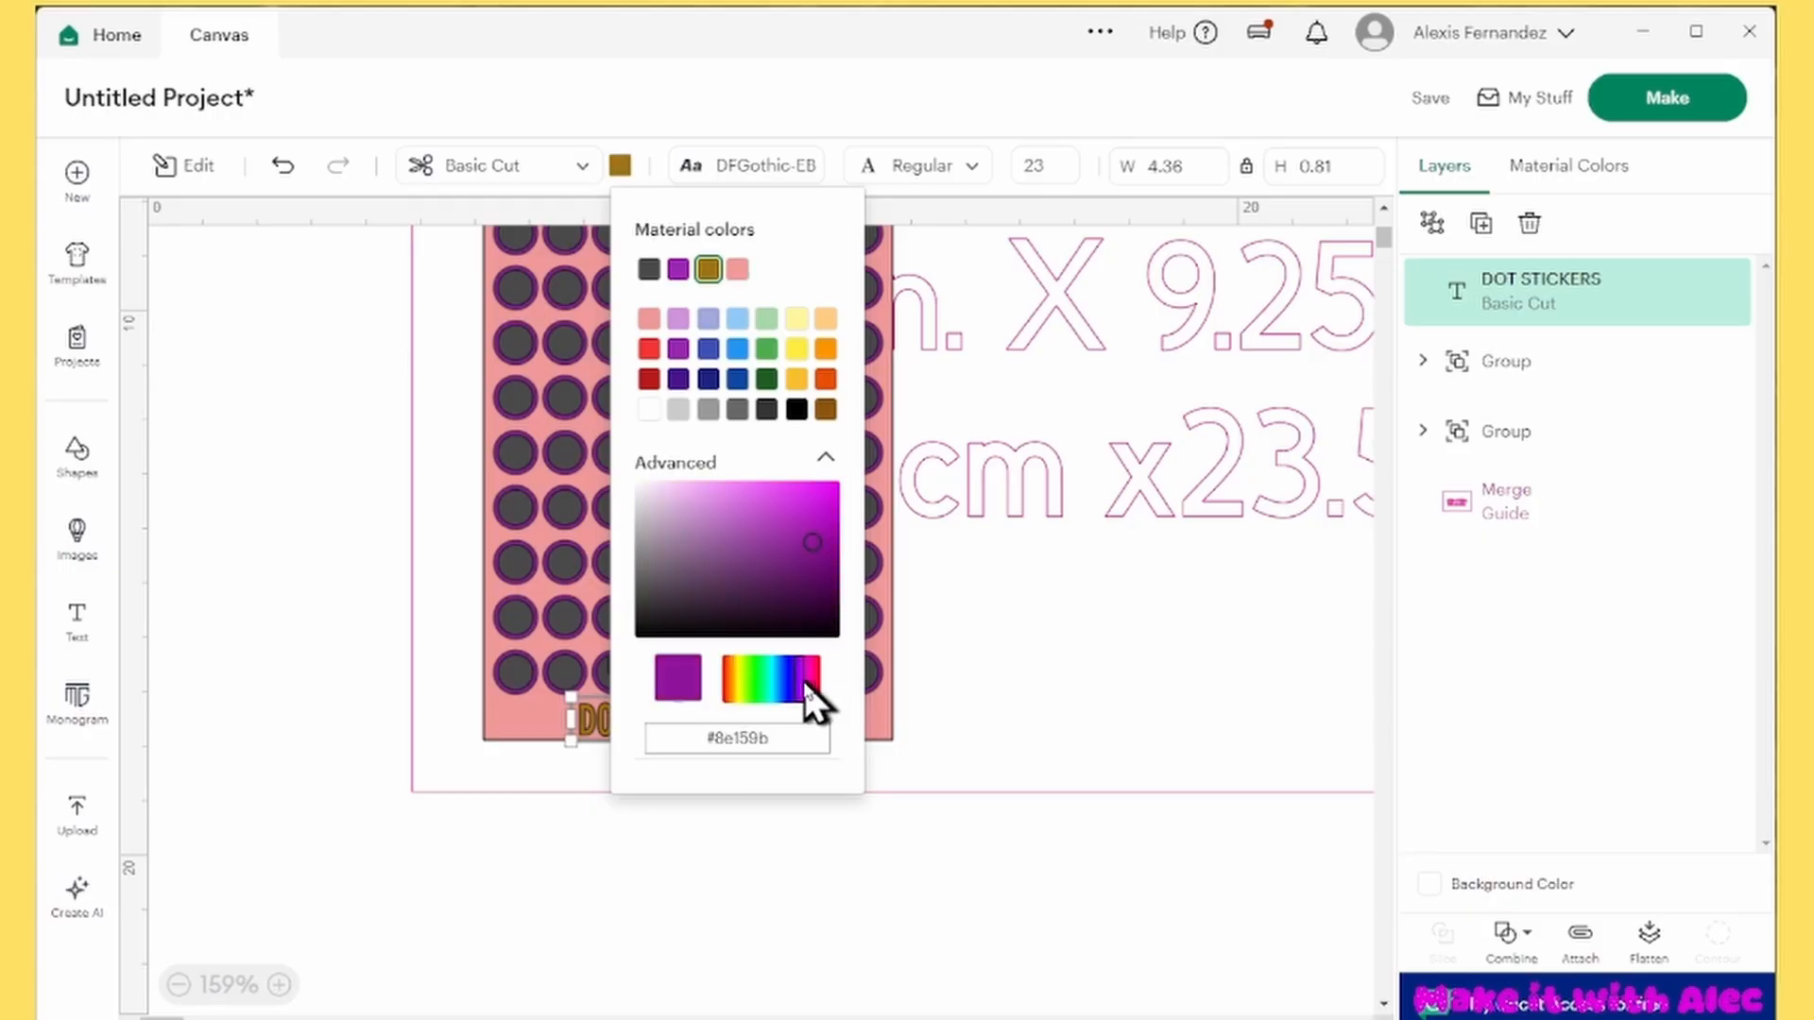
left_click(782, 808)
left_click(769, 805)
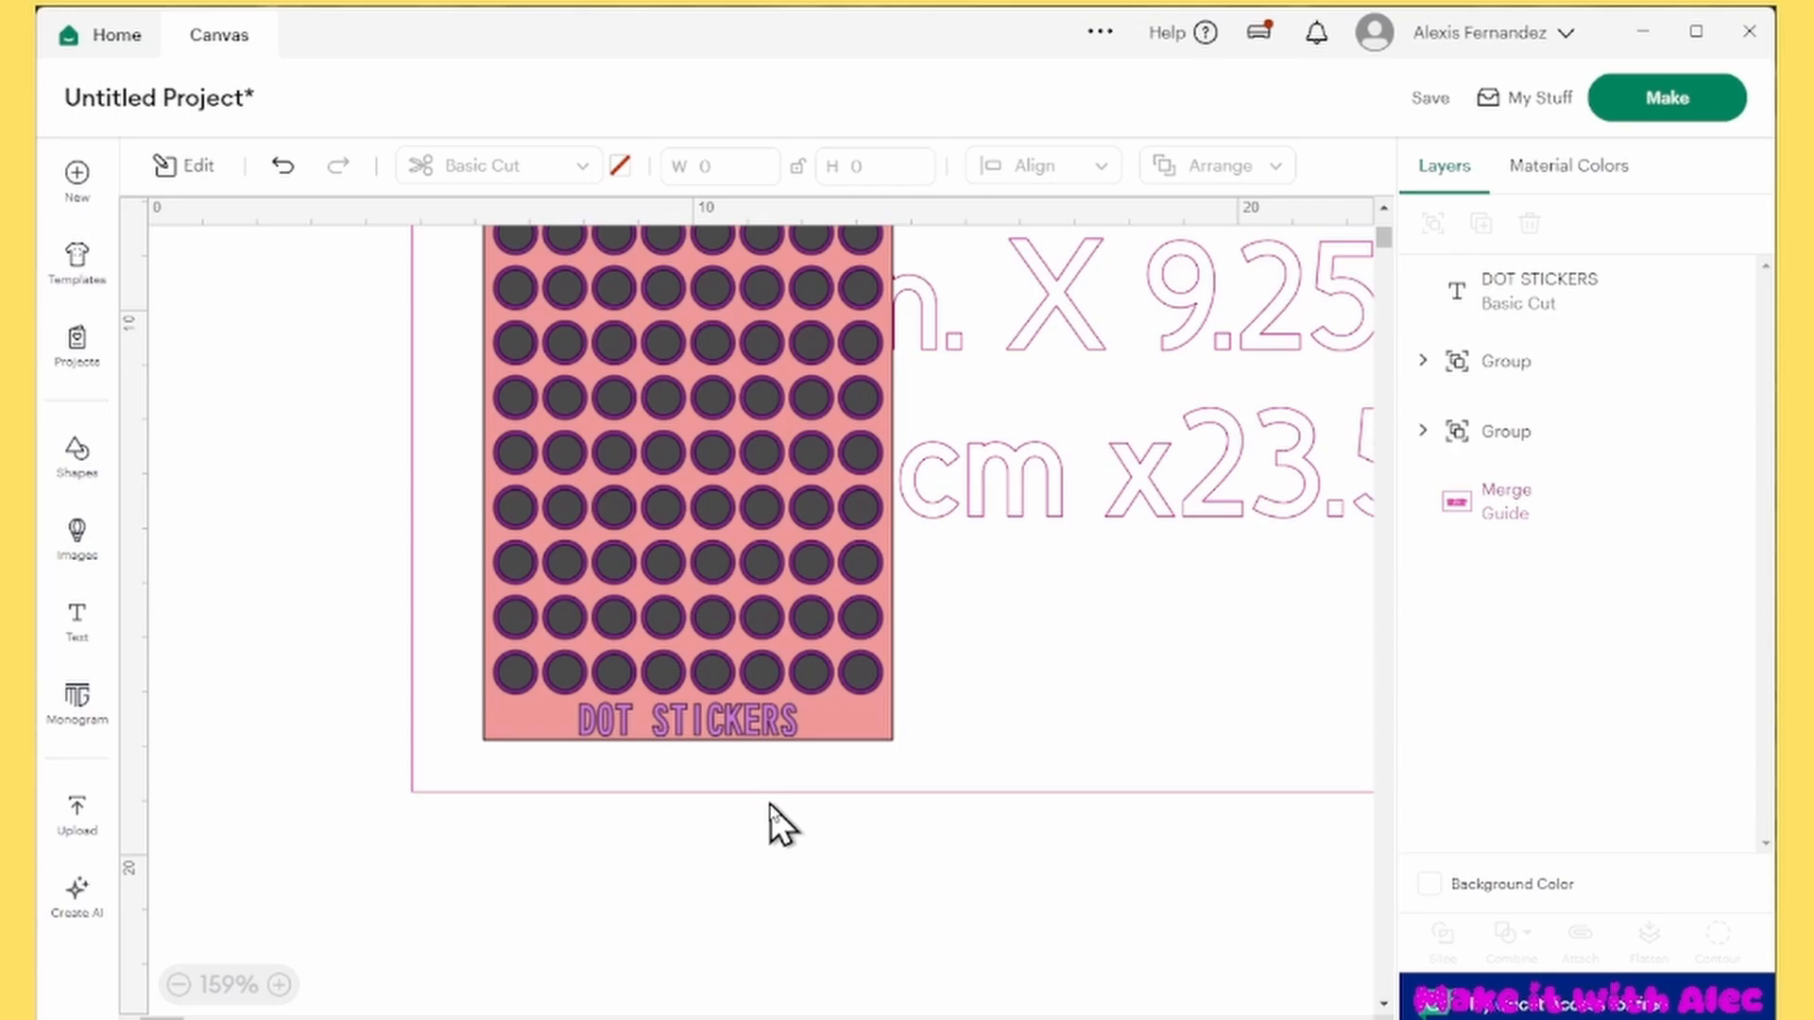
left_click(769, 729)
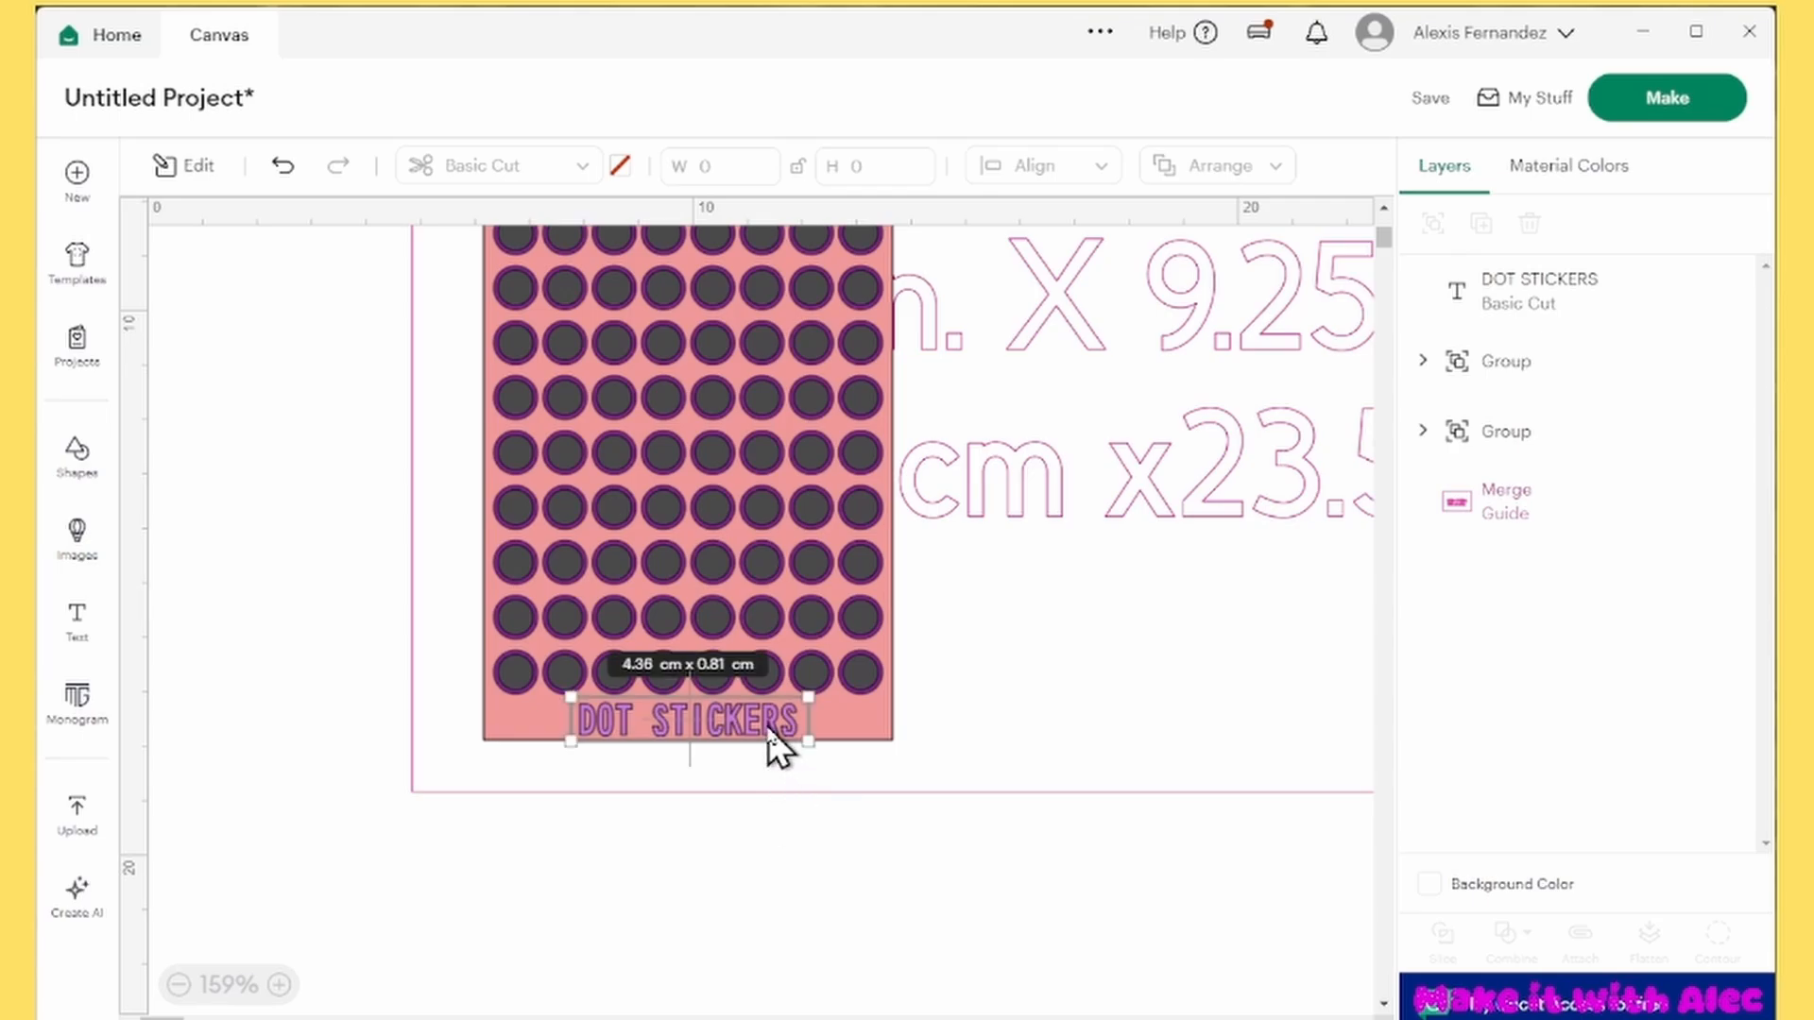
Ungroup the two stacked 7.5 by 16 cm rectangles into separate layers
left_click(1424, 361)
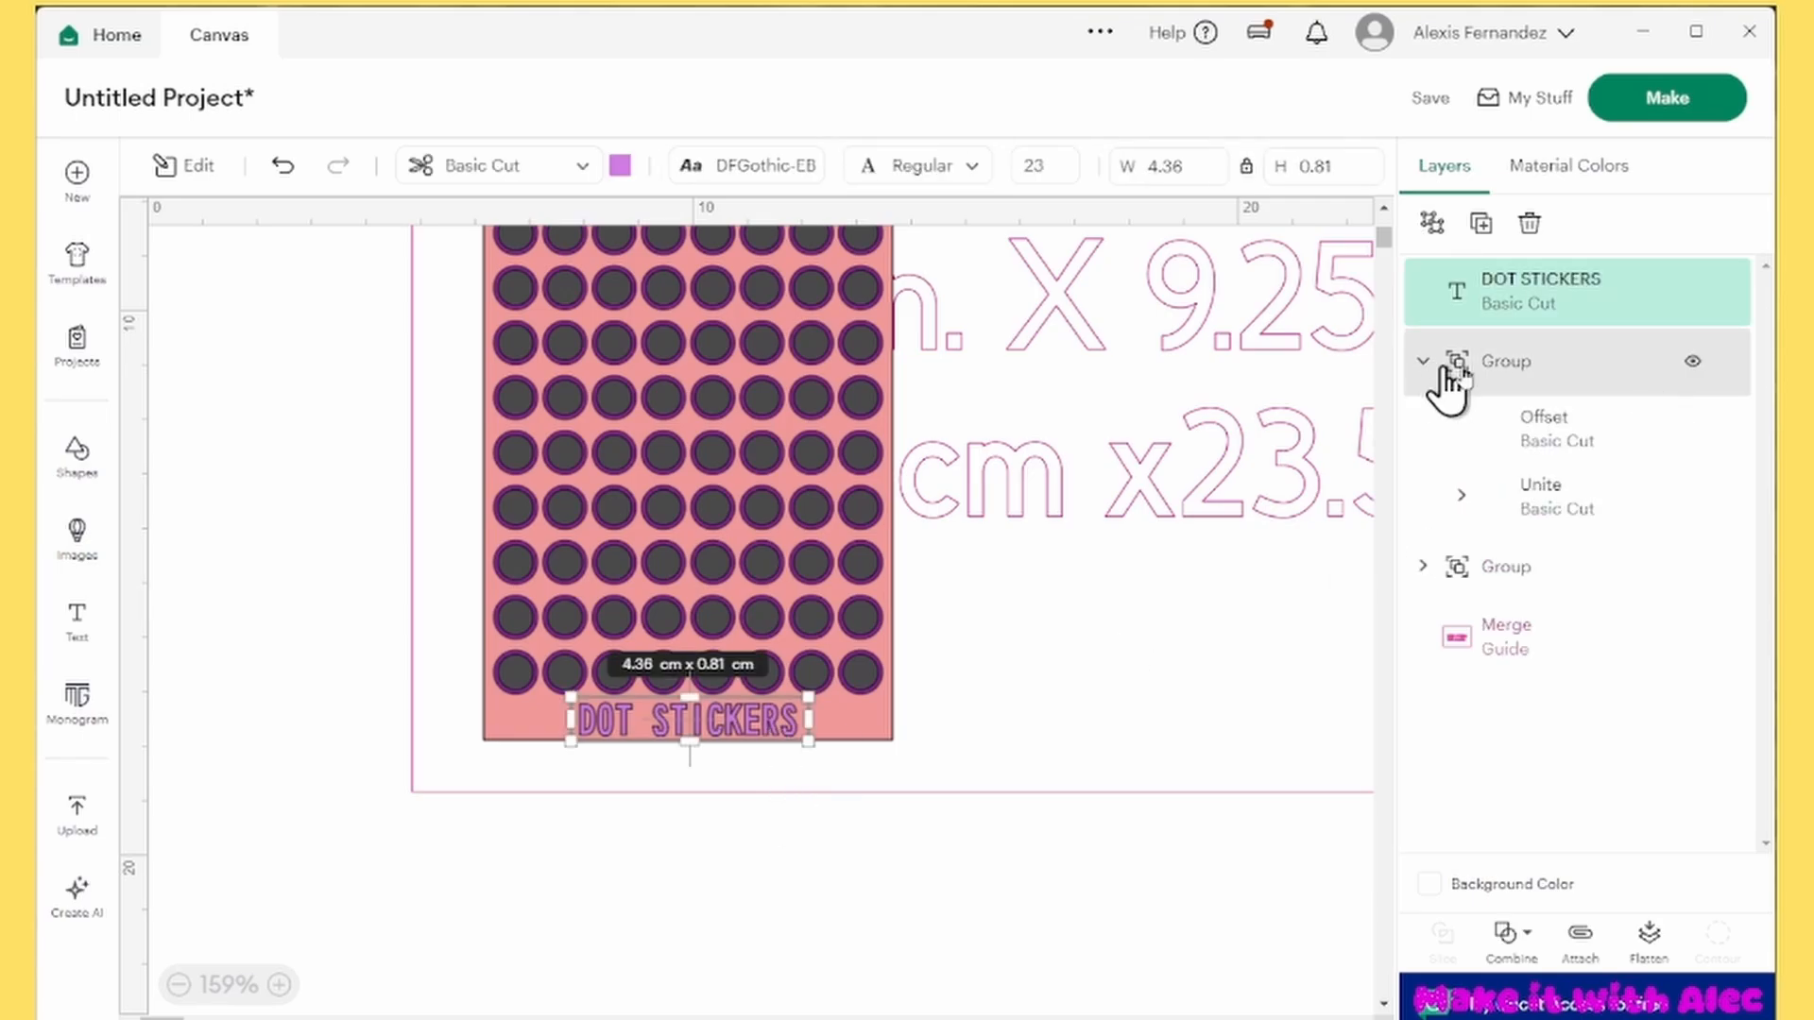
left_click(1558, 368)
left_click(1530, 448)
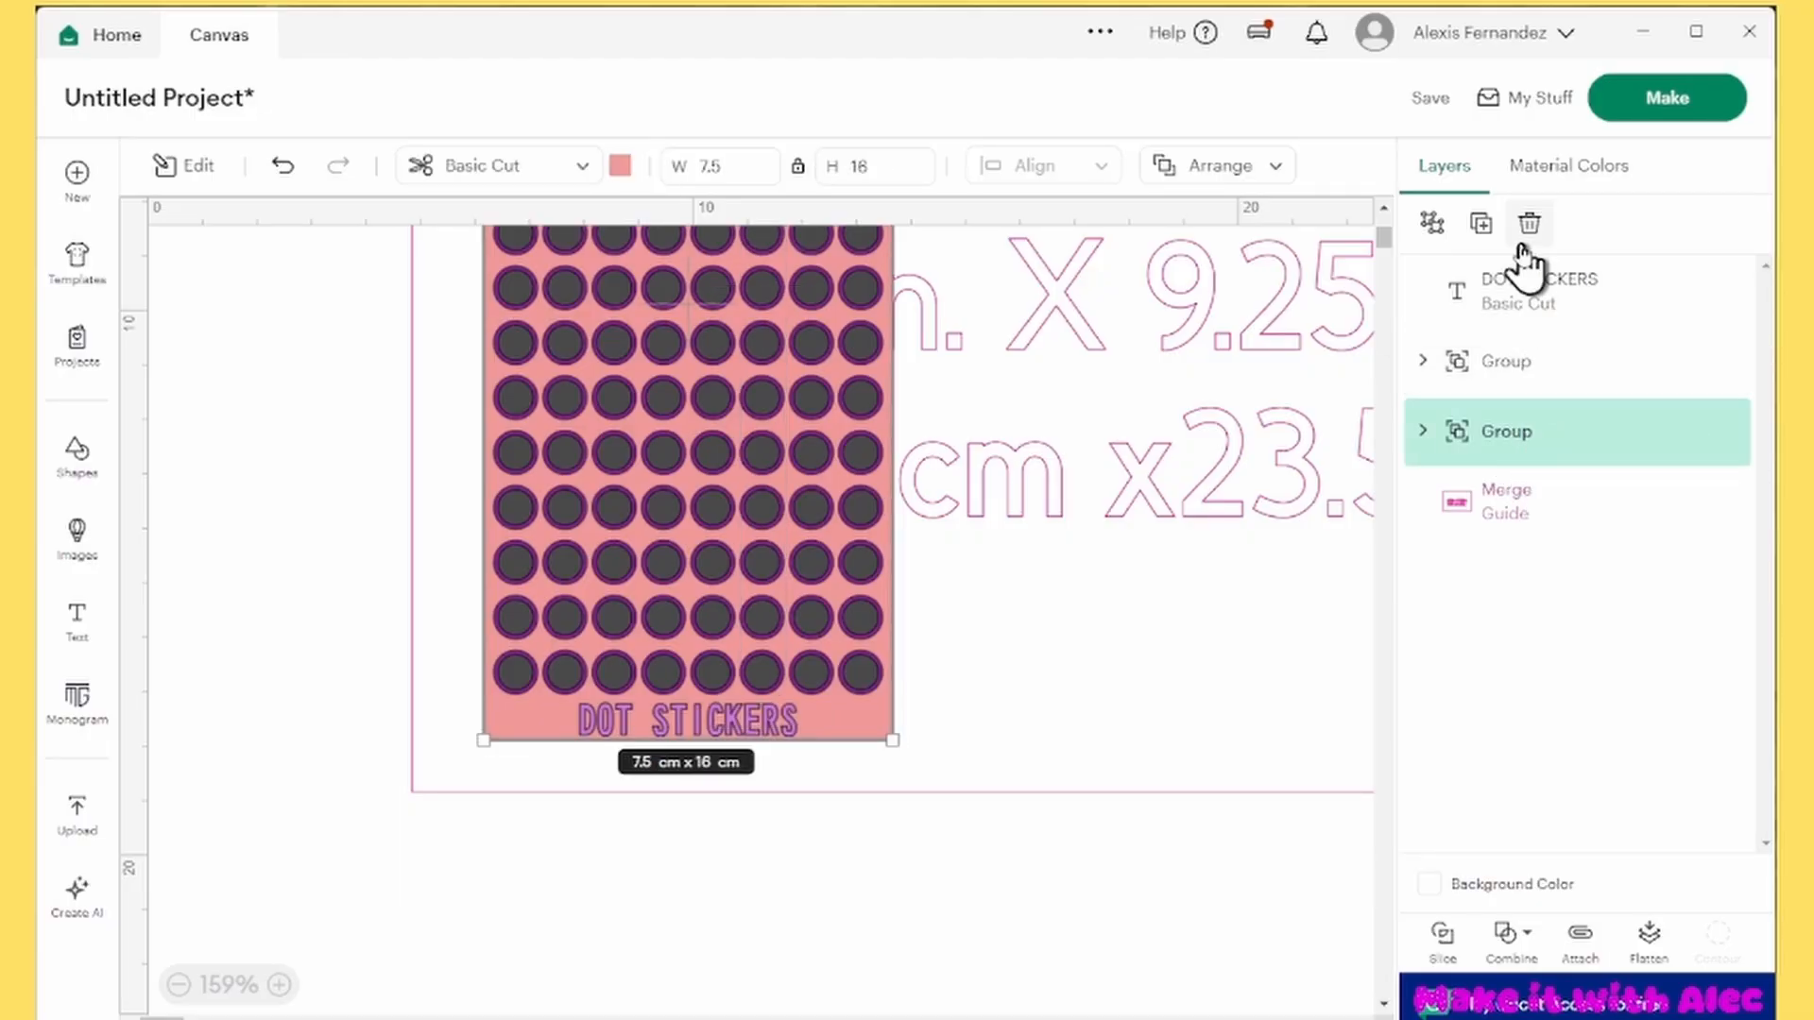
left_click(1450, 230)
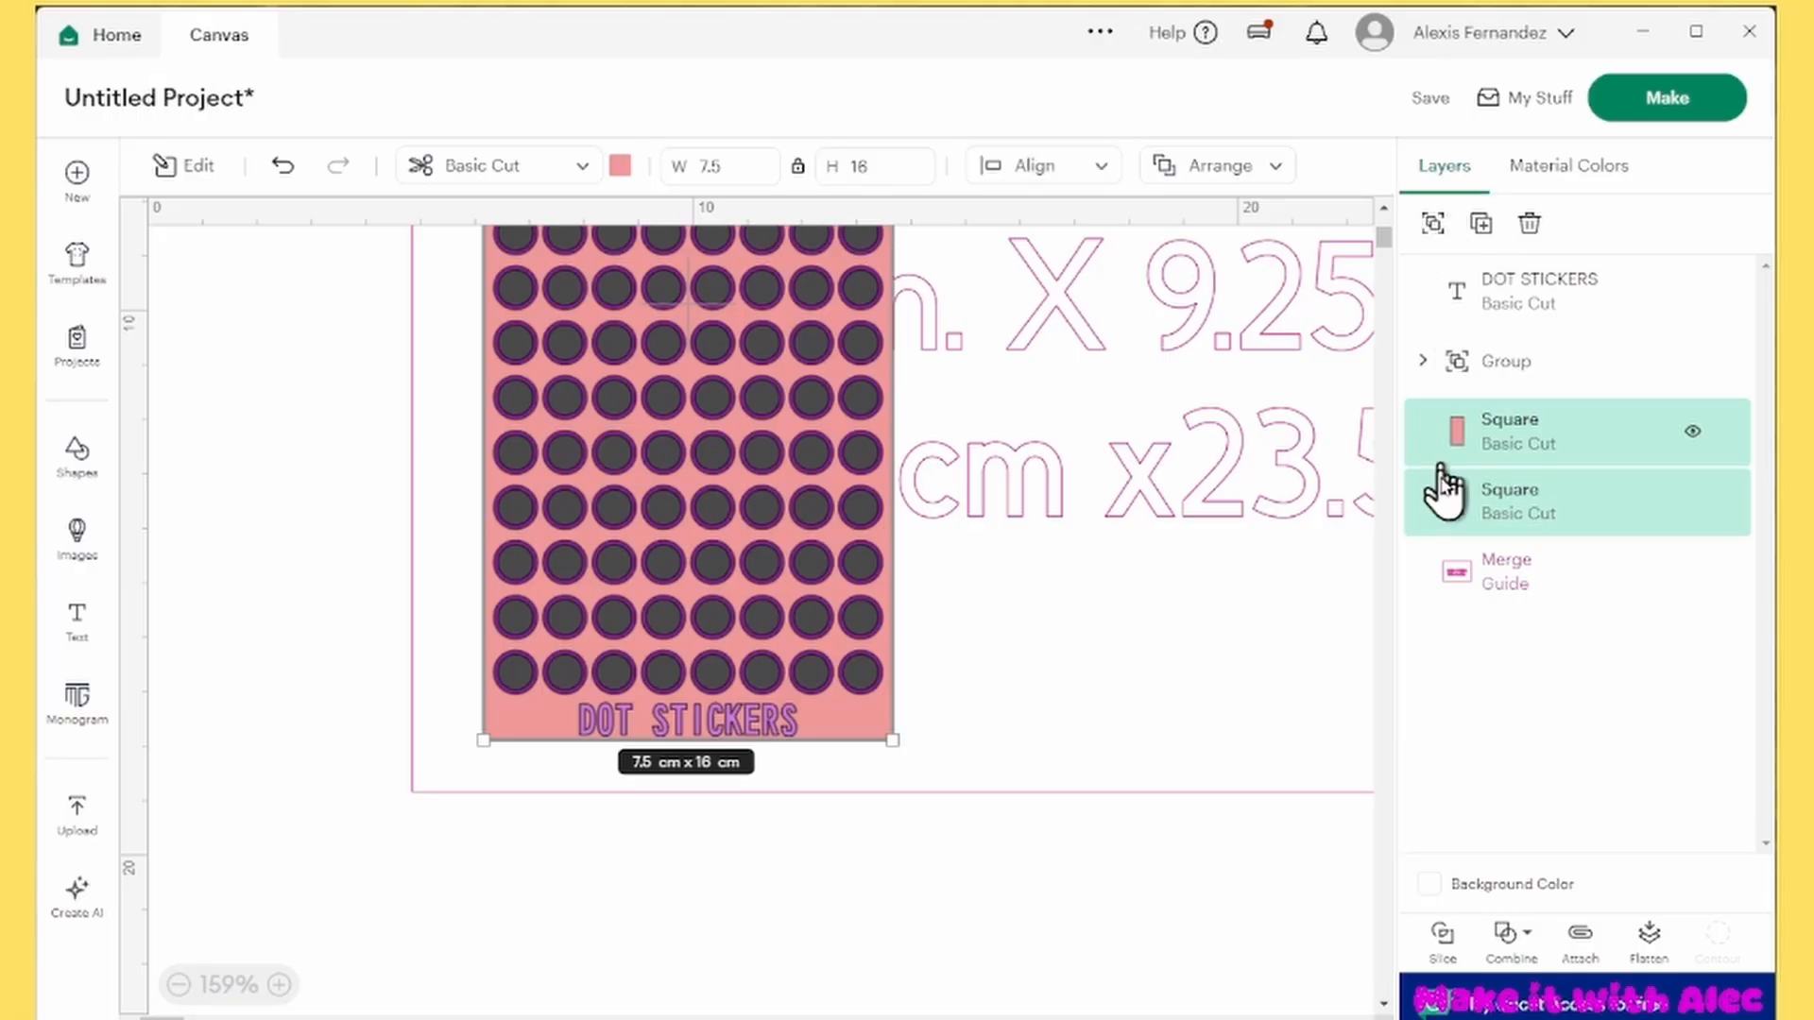
Flatten the upper rectangle together with the DOT STICKERS text into a Print Then Cut layer and inspect it
left_click(1535, 452)
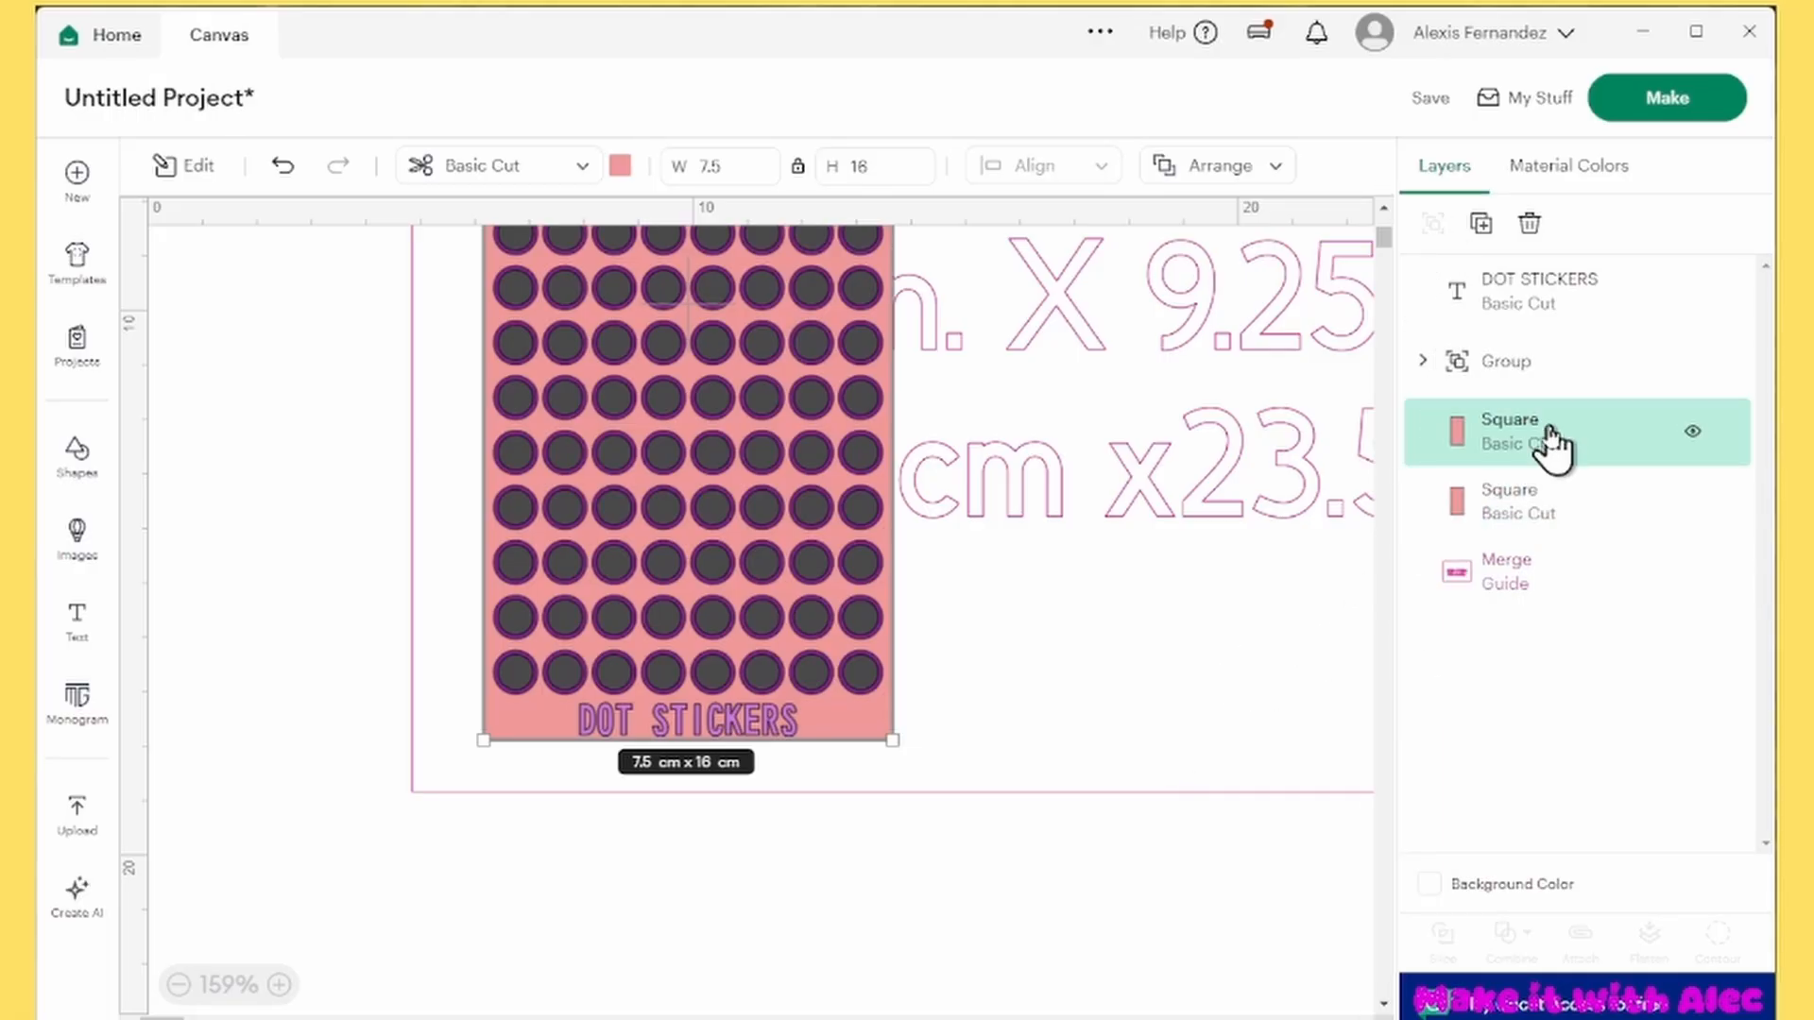
left_click(1590, 300, "shift")
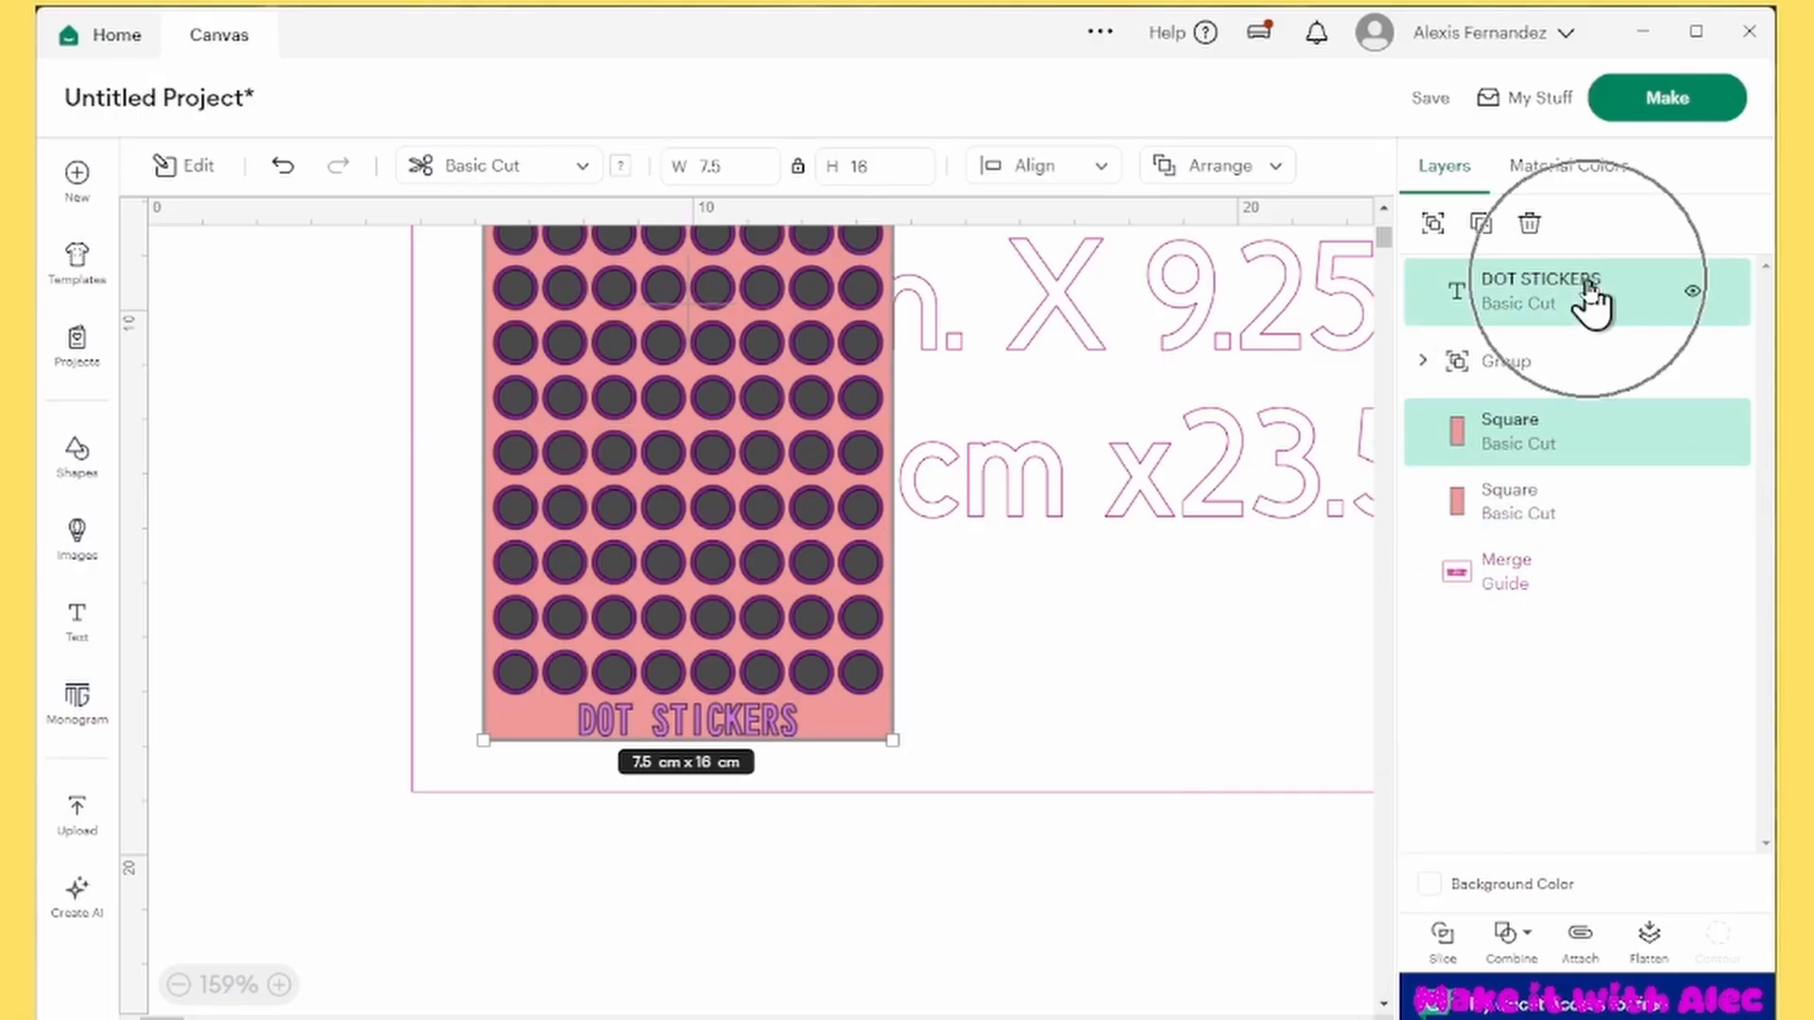
left_click(1646, 940)
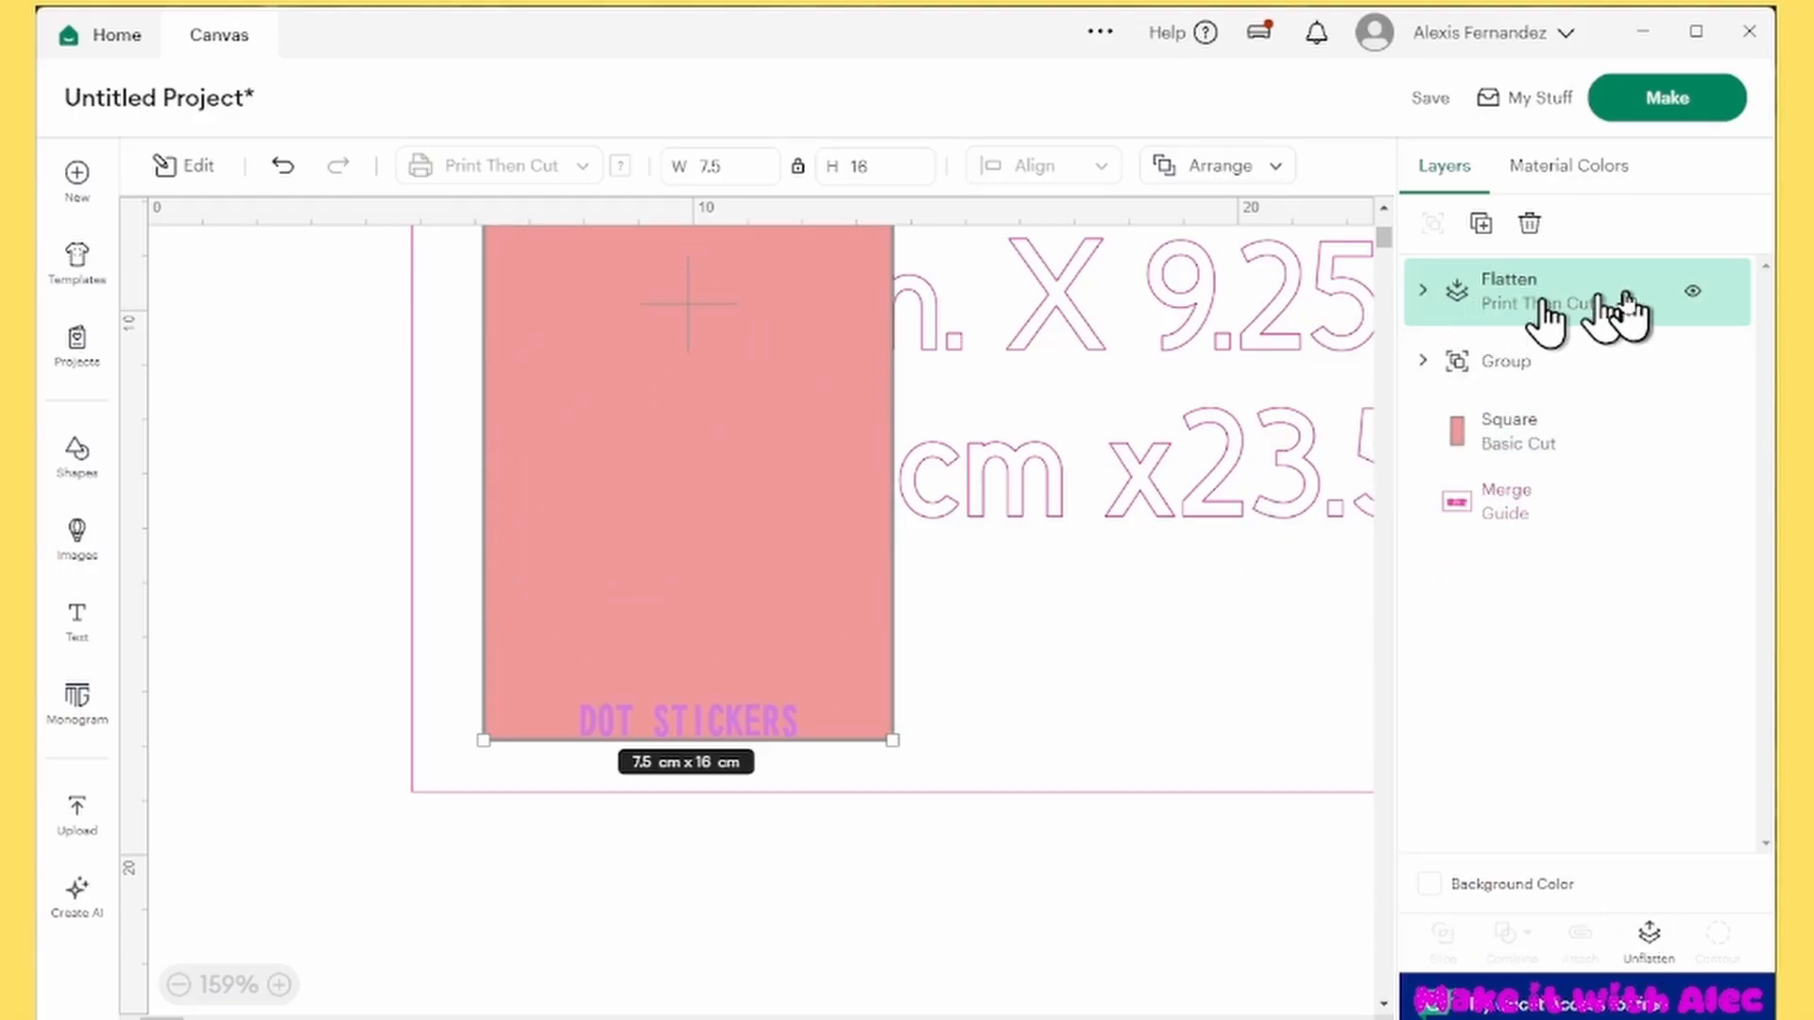
left_click(1424, 291)
scroll(1321, 572, "up", 5)
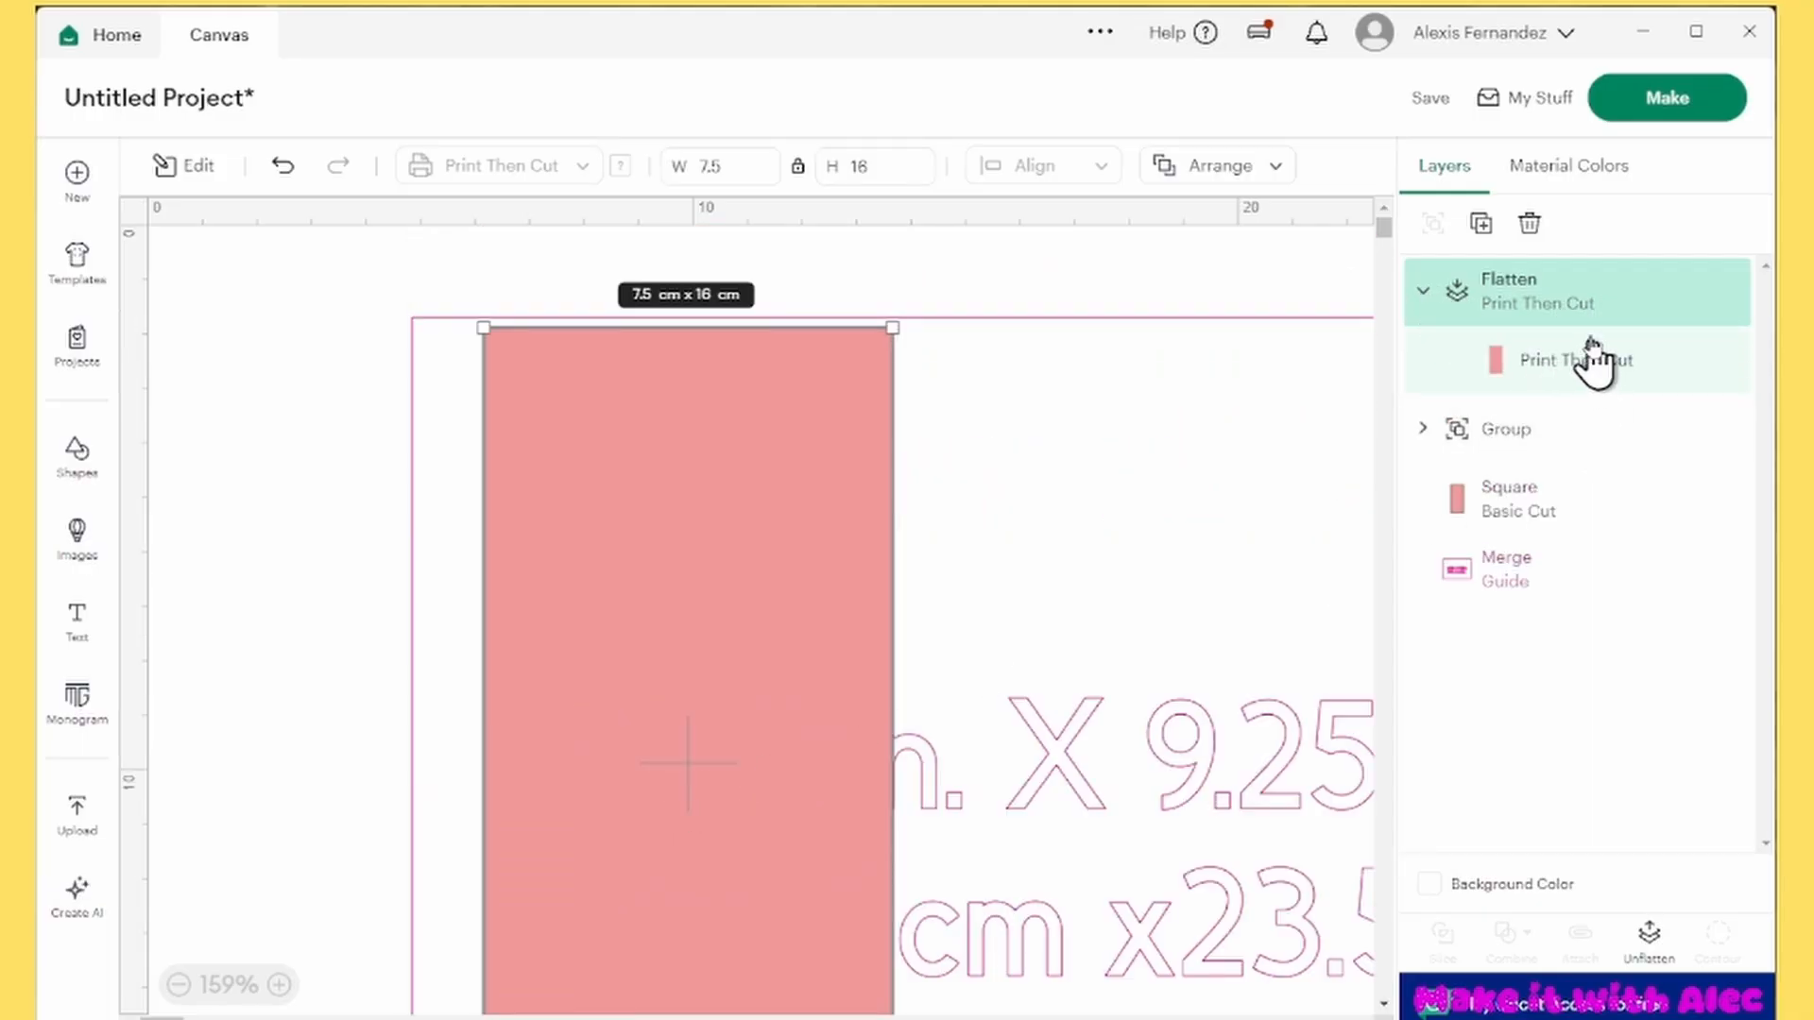
scroll(723, 673, "down", 3)
scroll(724, 673, "down", 1)
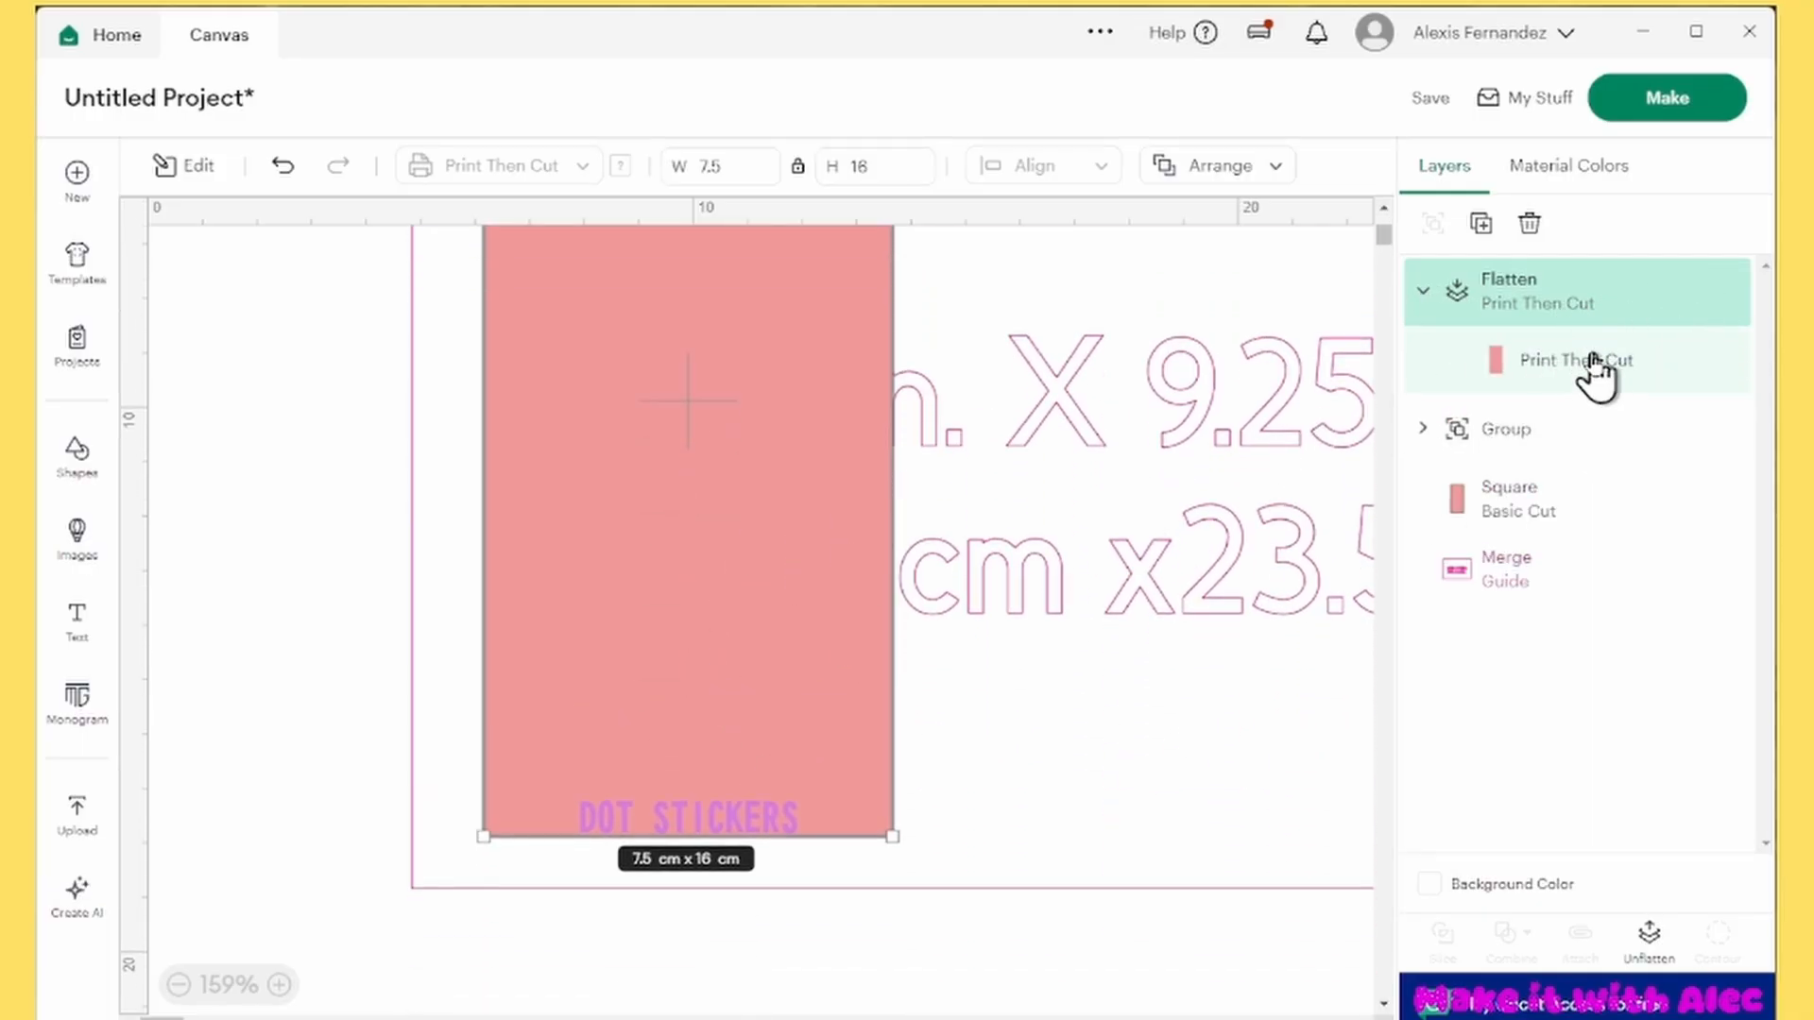
Unflatten the printable layer and recolor its rectangle light blue
left_click(1652, 935)
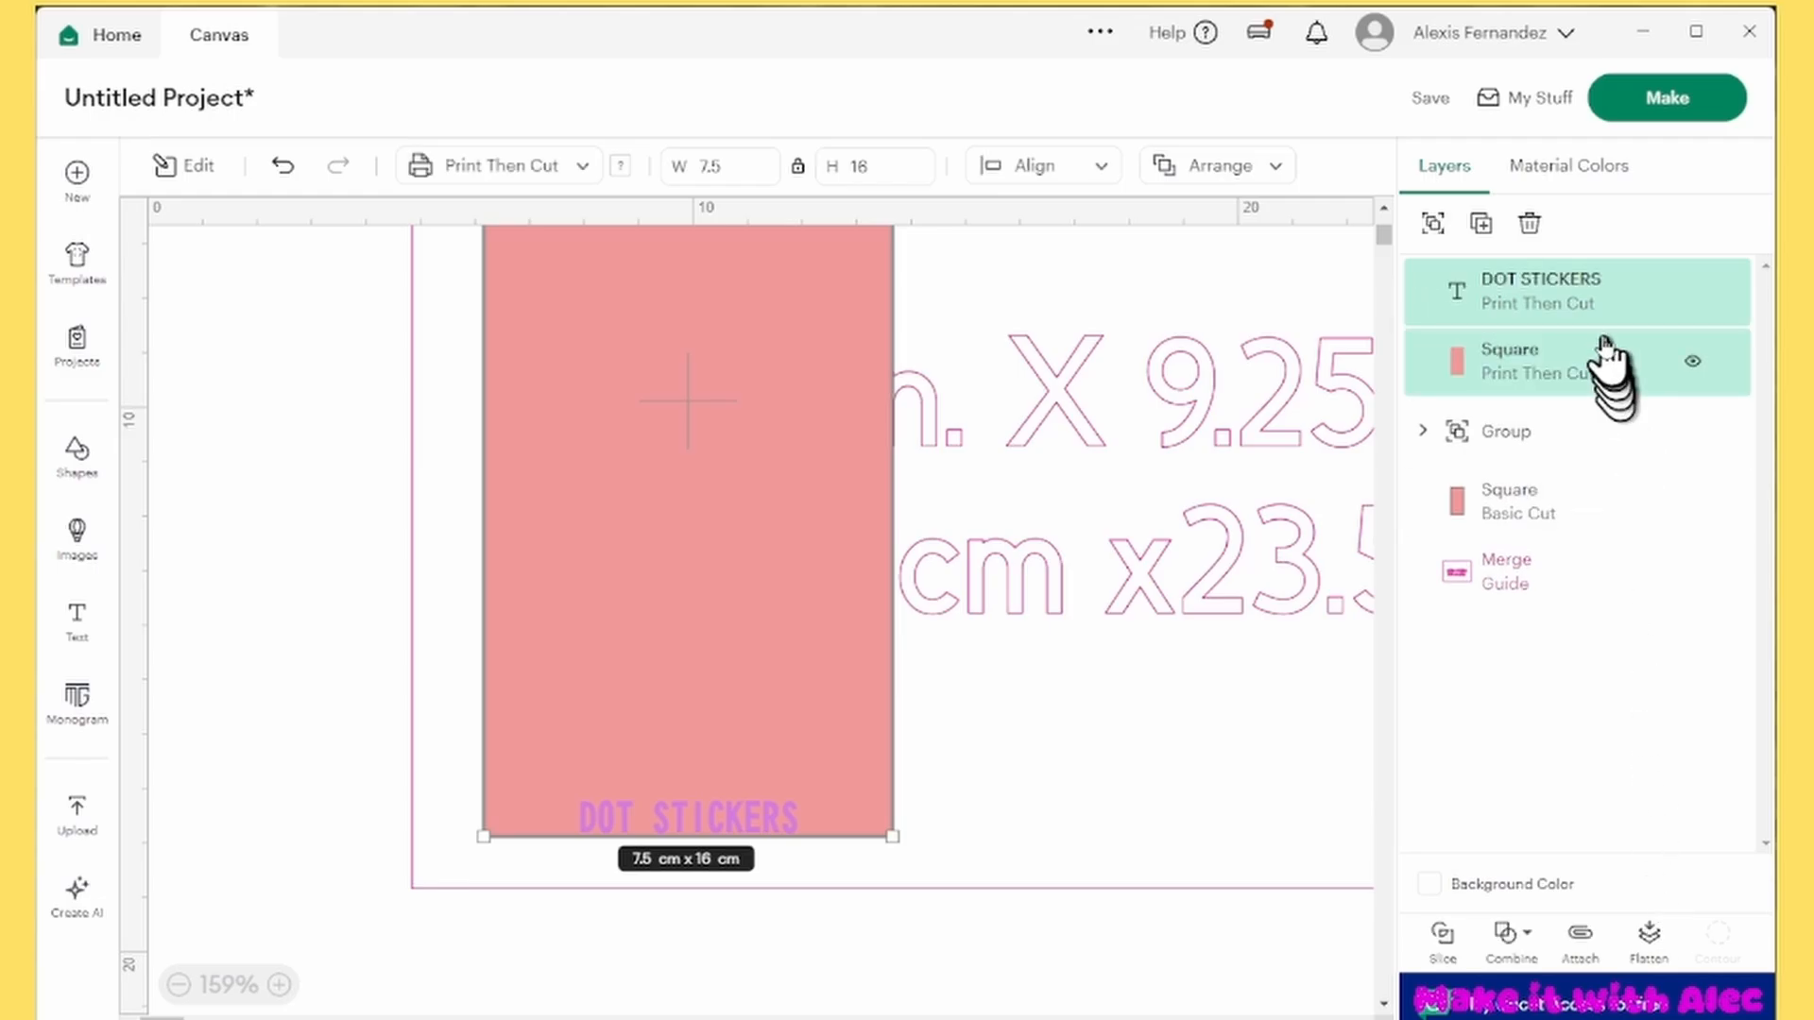
left_click(1629, 368)
left_click(620, 167)
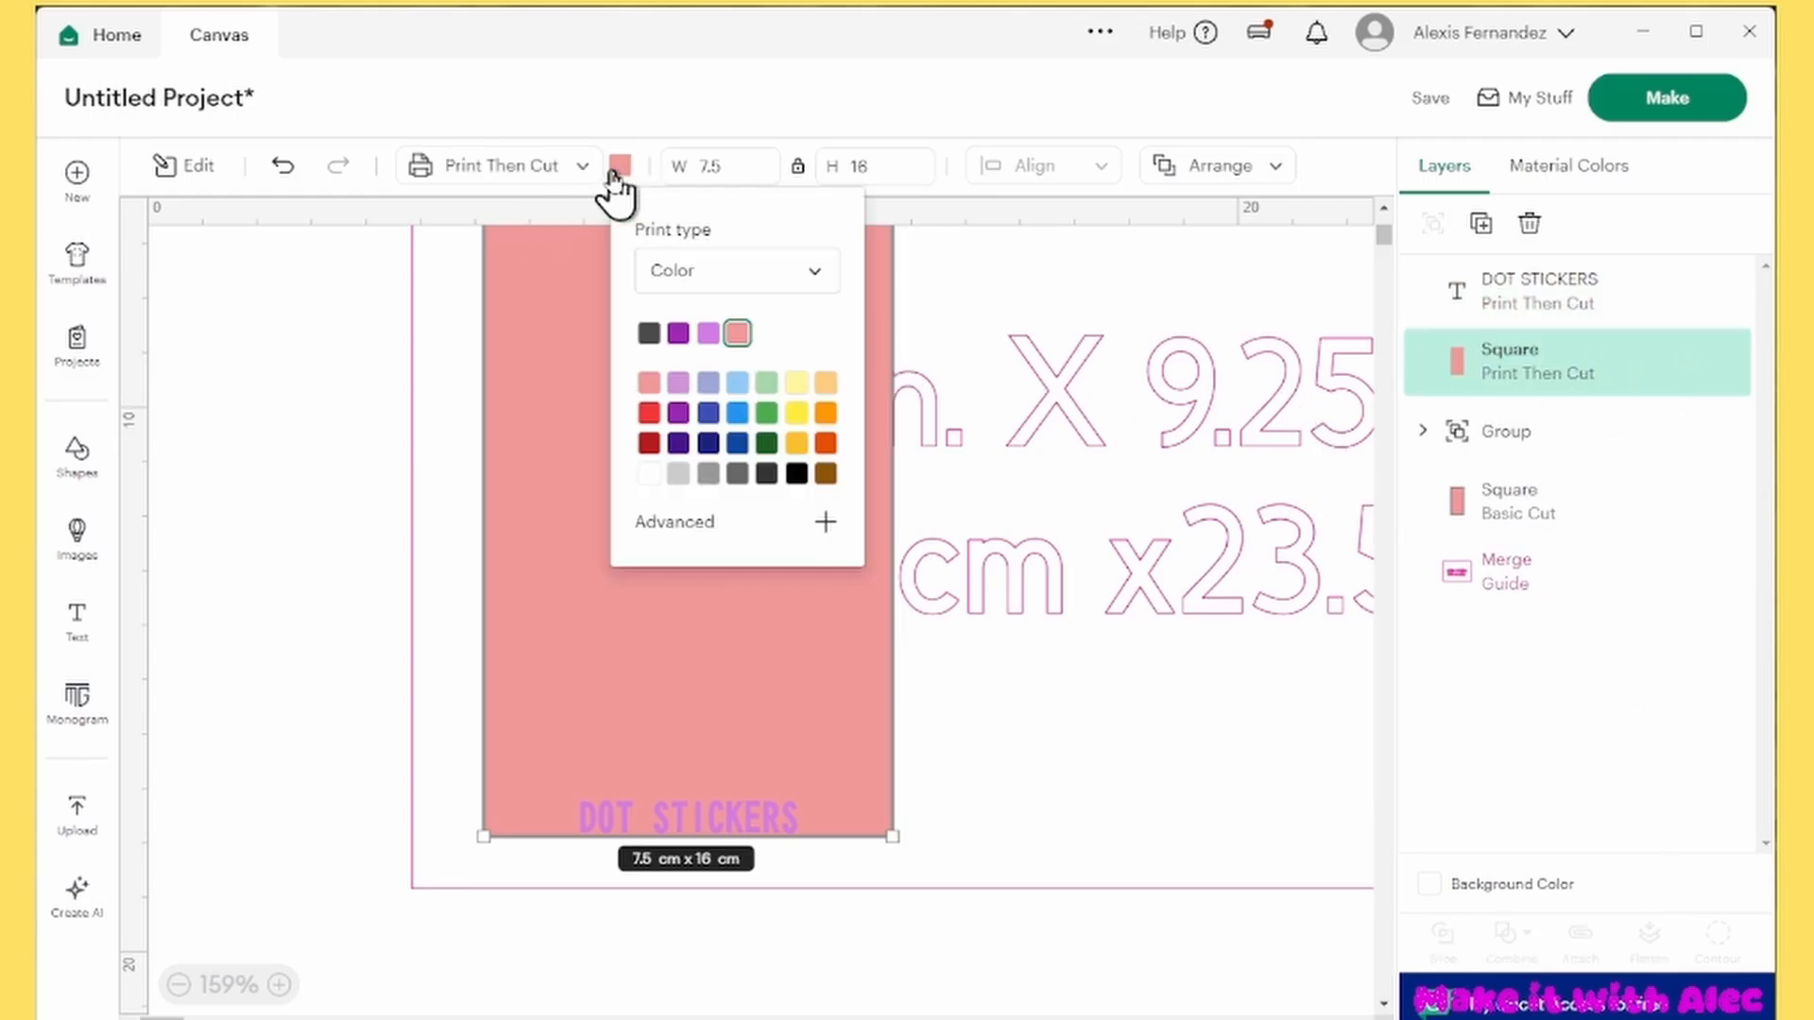
left_click(737, 382)
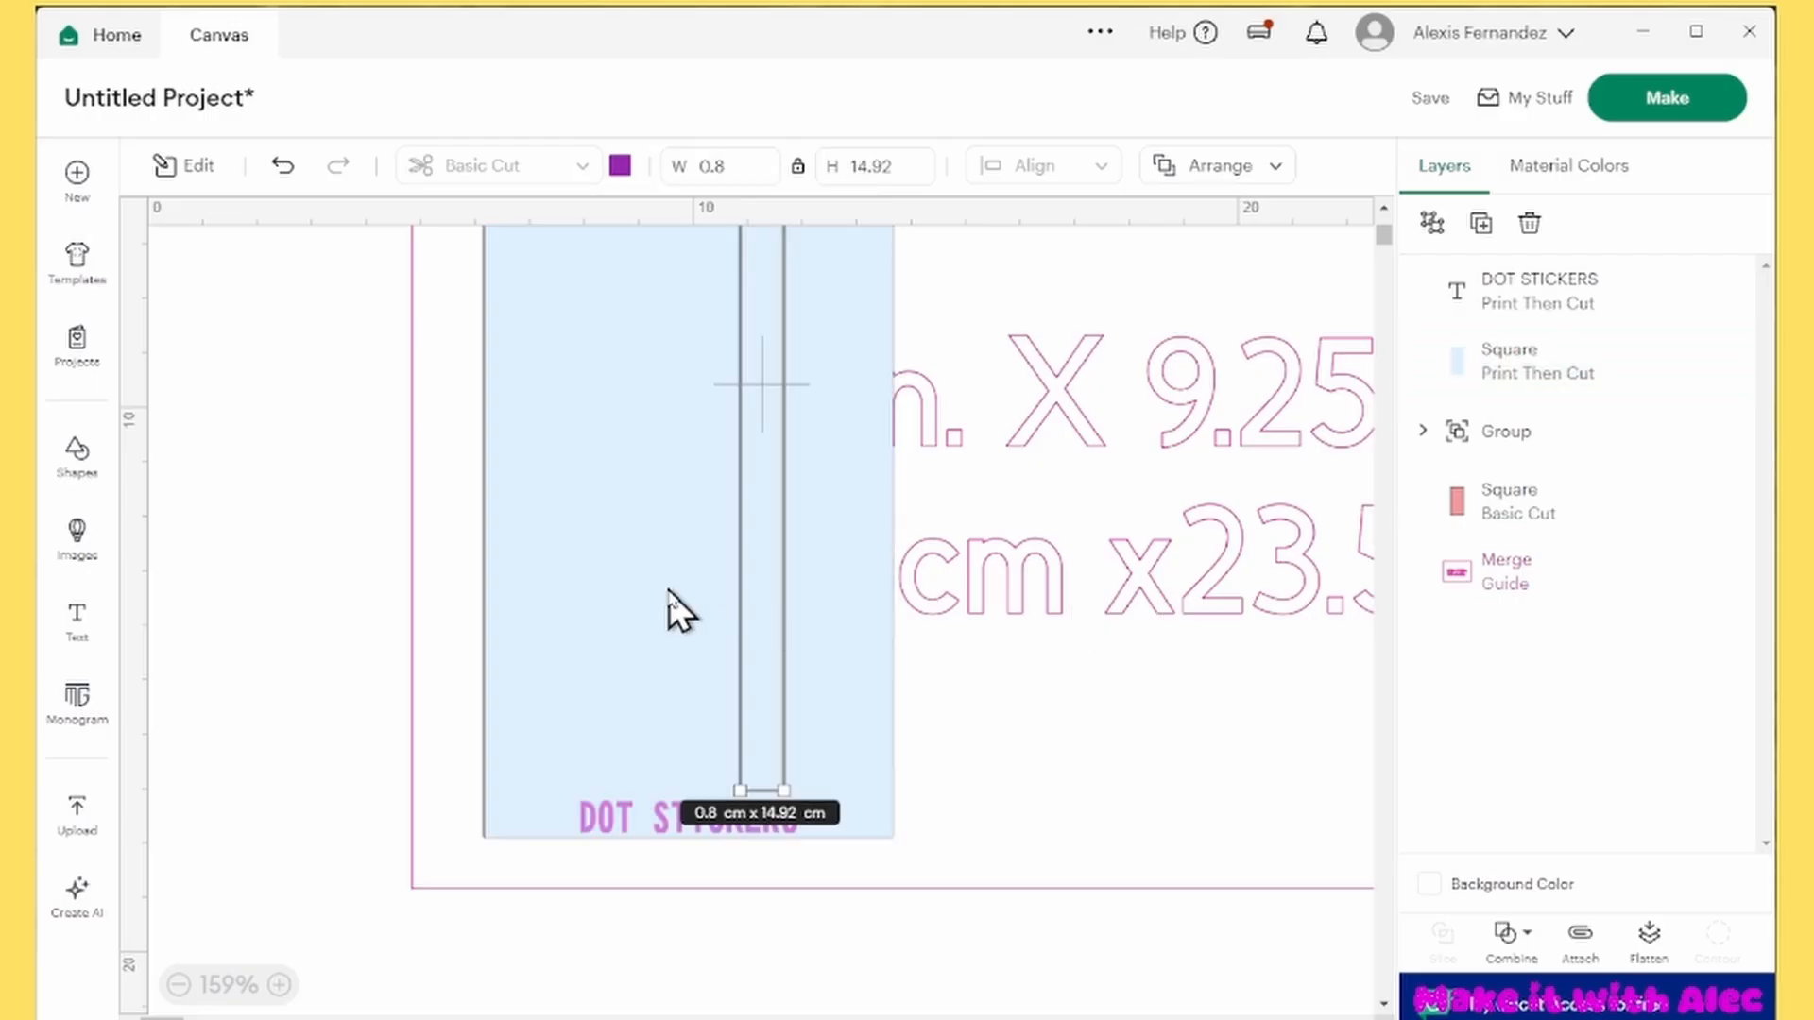
Rename the circle-grid group as CIRCLE and move it to the front of the layer stack
left_click(1596, 435)
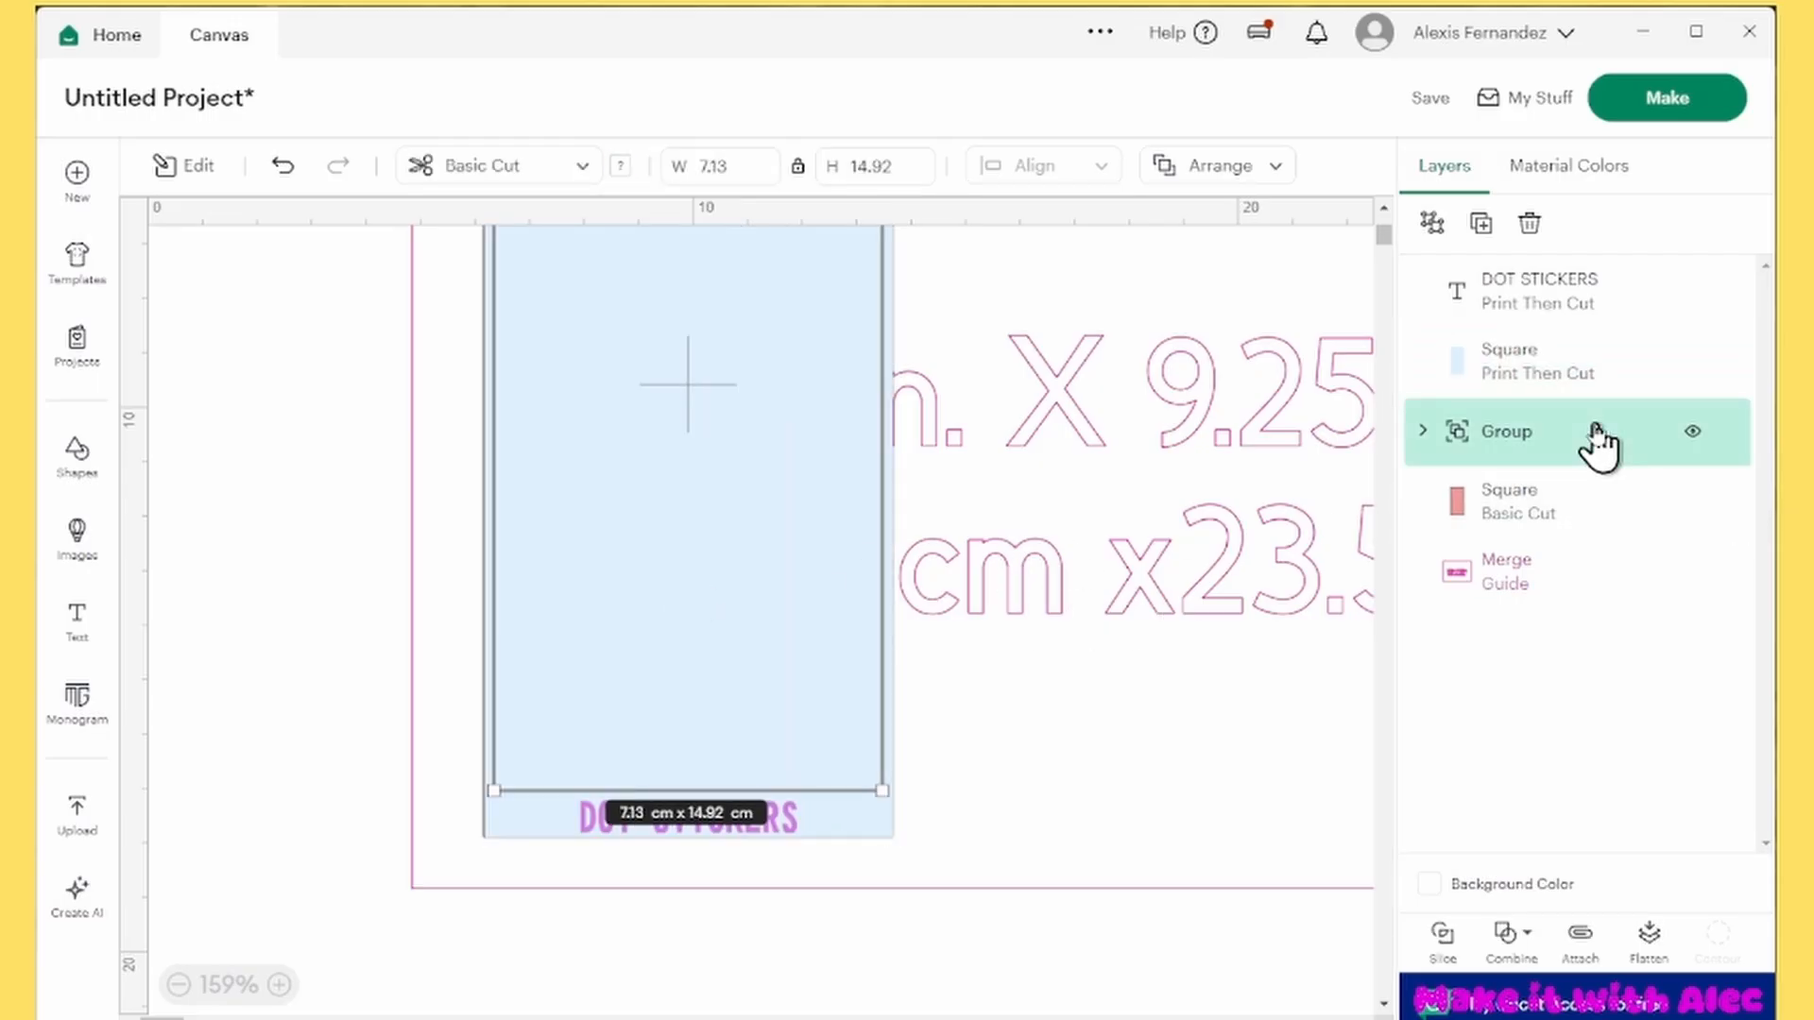
right_click(1527, 435)
left_click(1316, 101)
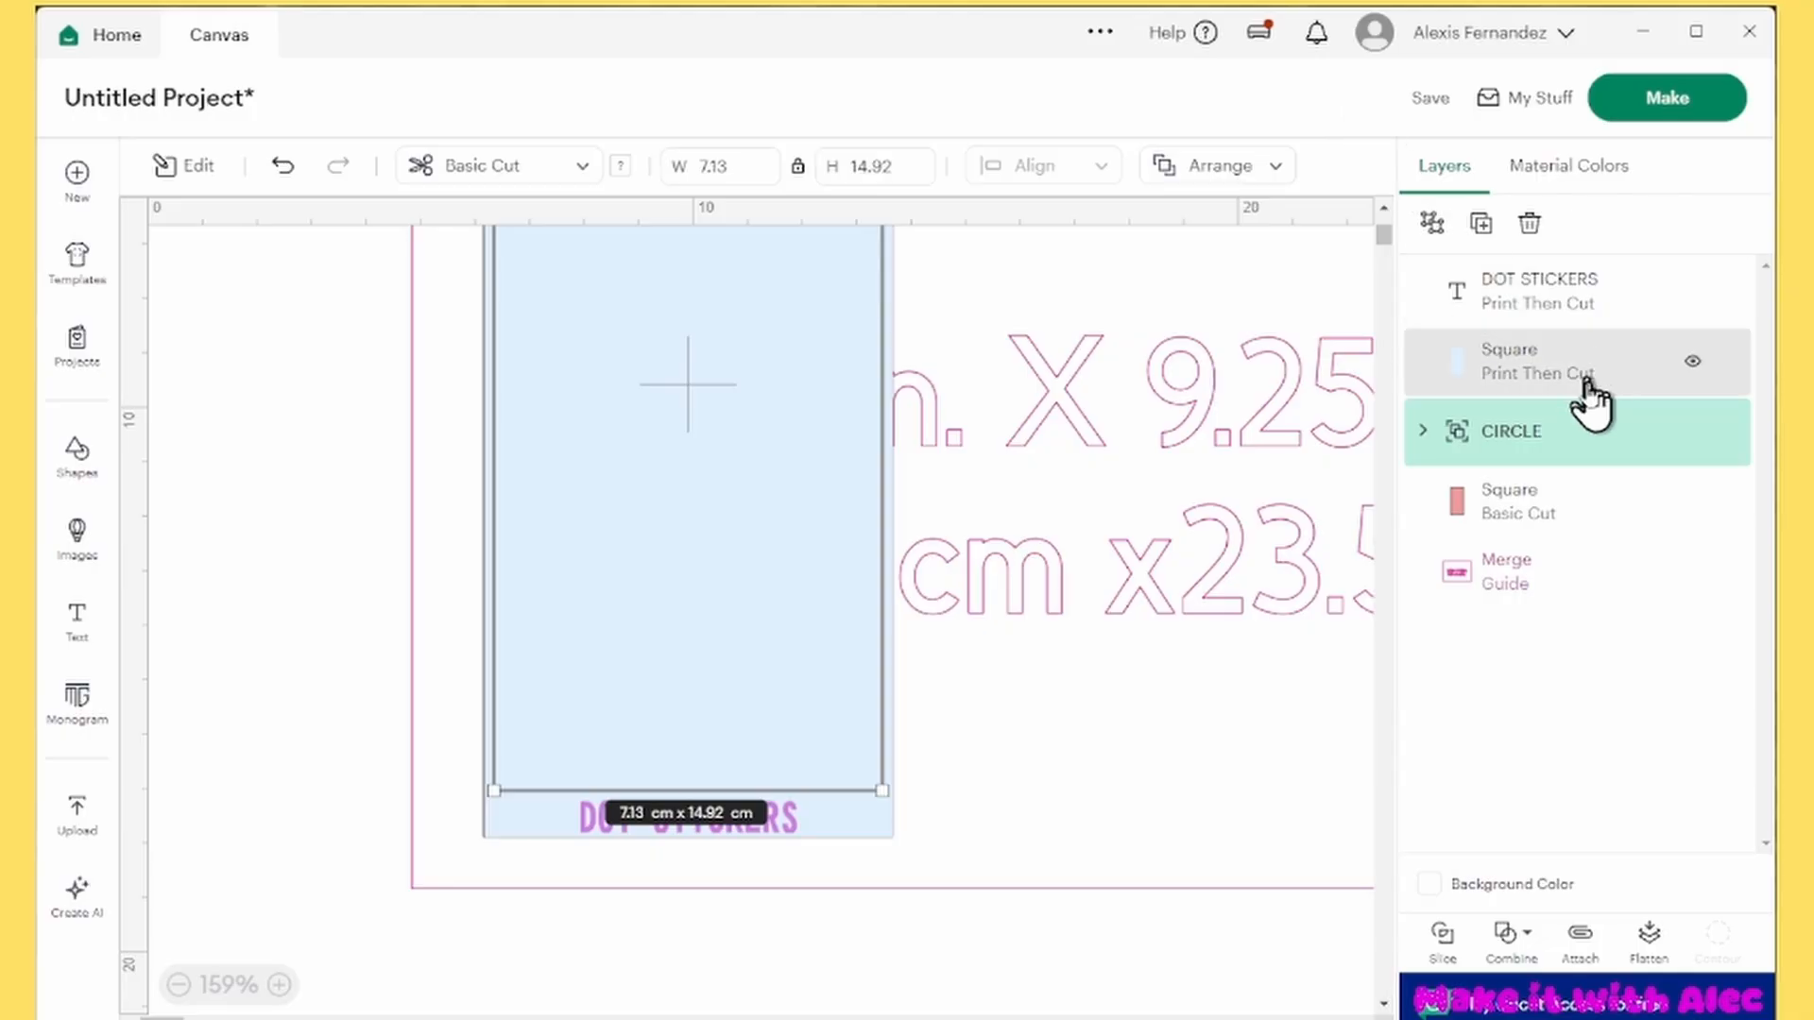
left_click_drag(1603, 437, 1587, 291)
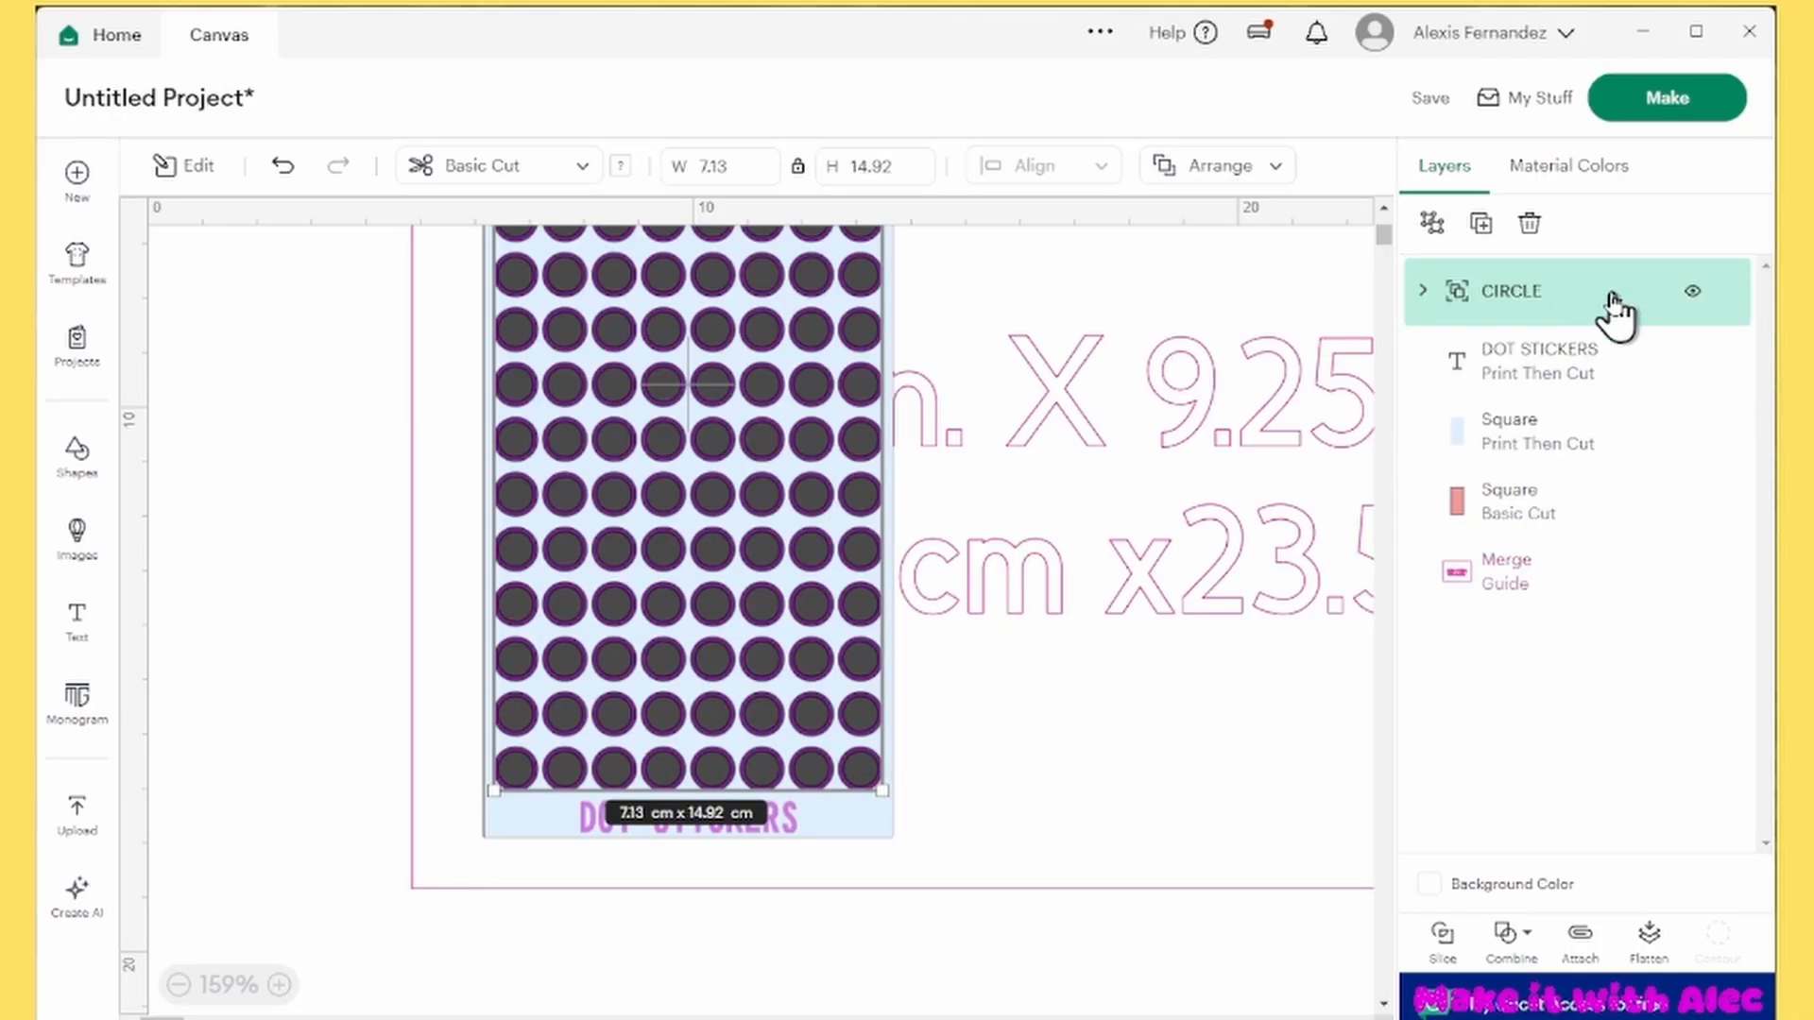
right_click(1614, 305)
left_click(1684, 282)
right_click(1508, 293)
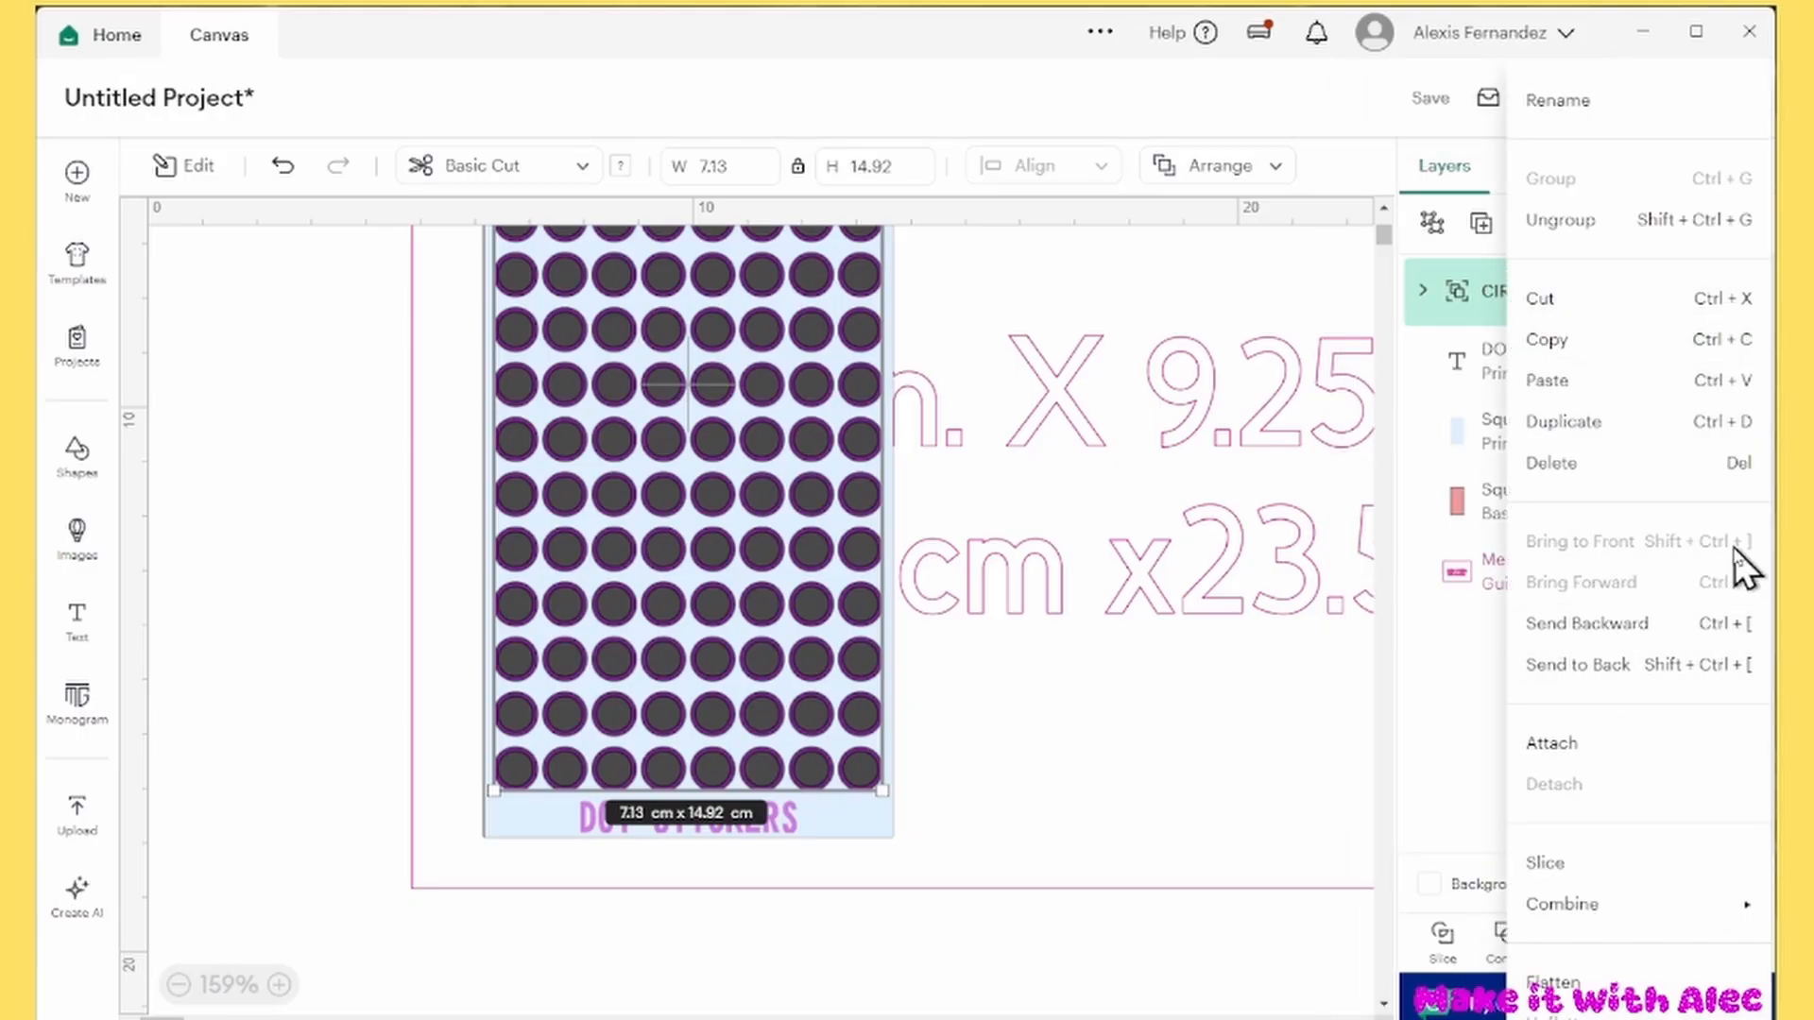
left_click(1457, 300)
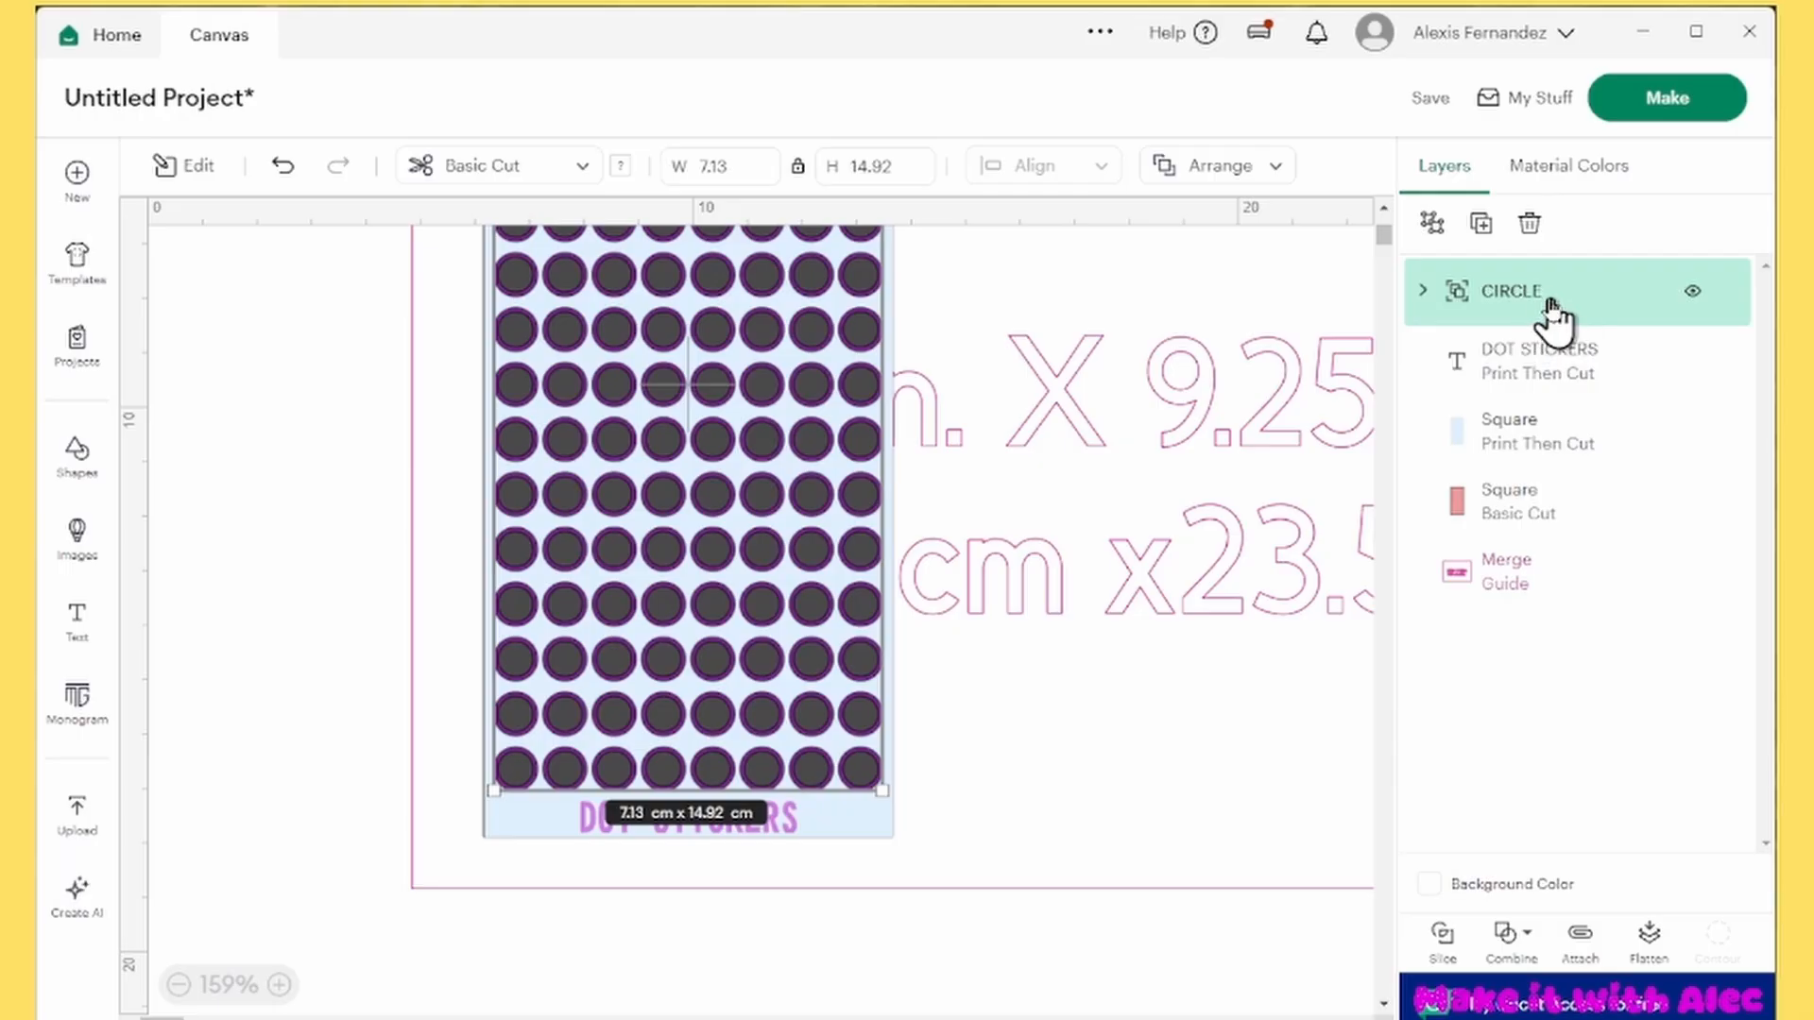
Ungroup the CIRCLE group into its Offset and Unite layers, and collapse the nested circles under Unite
left_click(1433, 224)
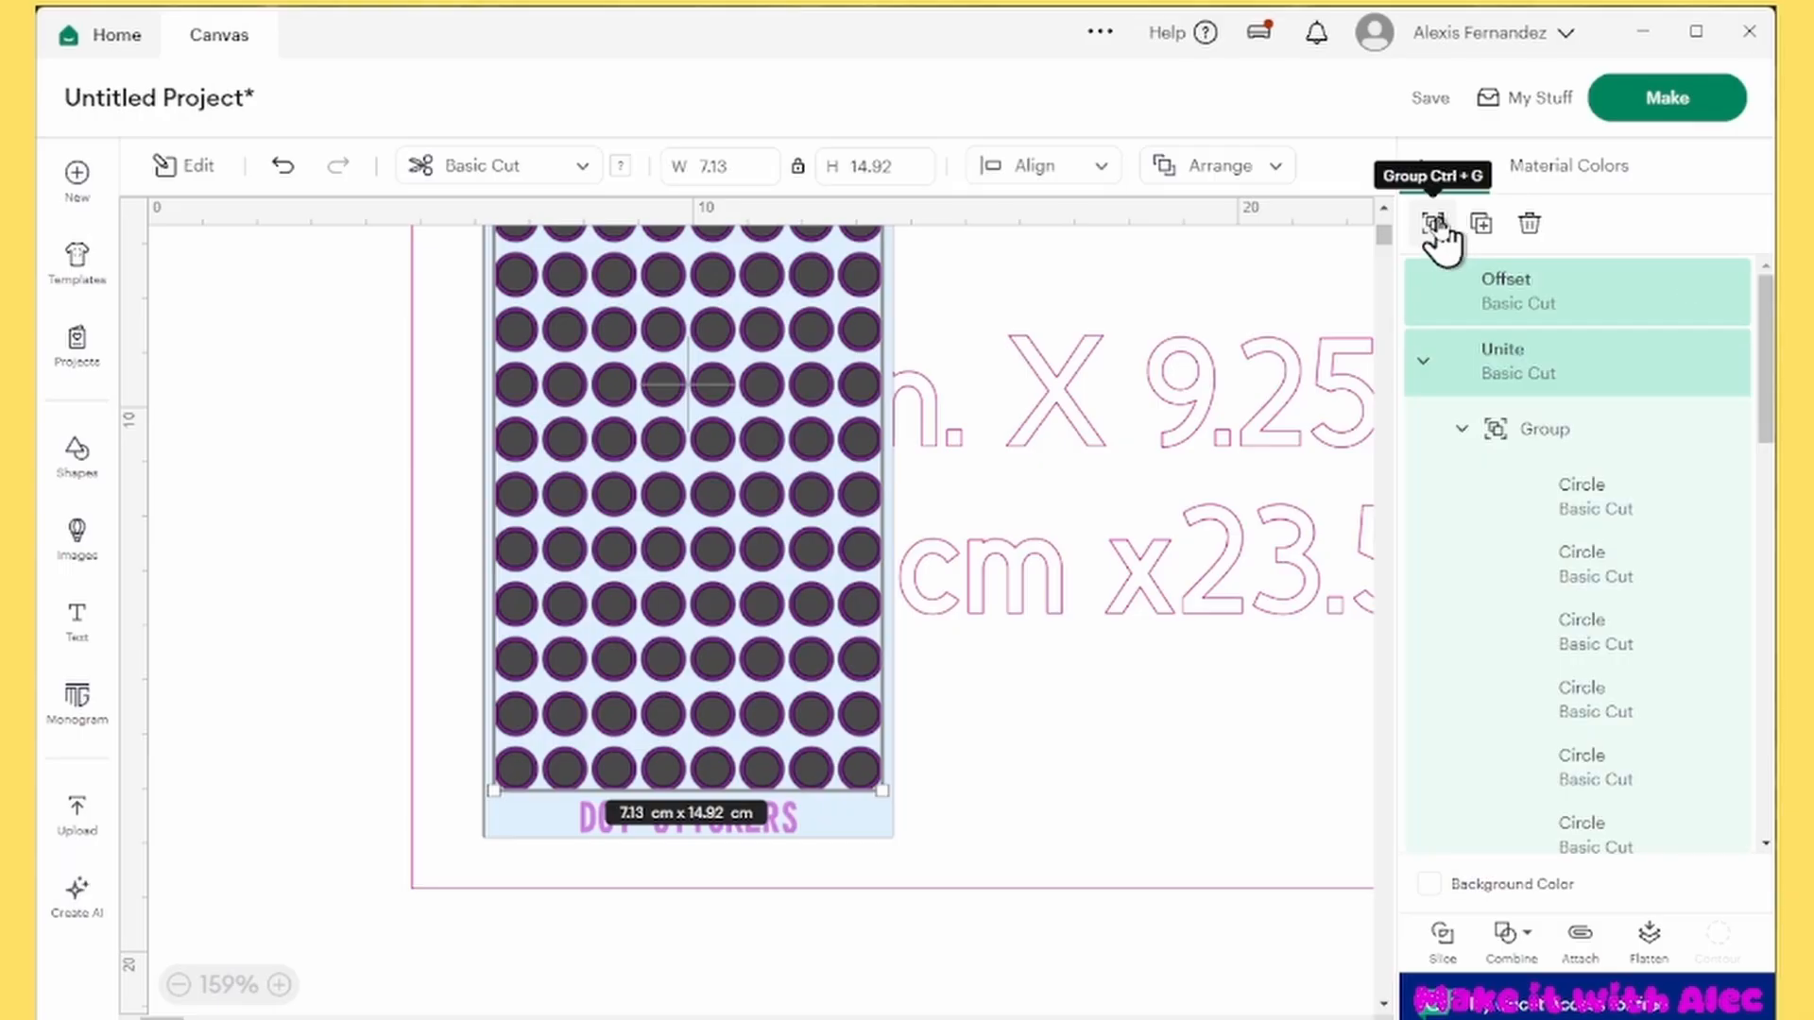
left_click(1597, 518)
left_click(1547, 429)
scroll(1483, 378, "up", 2)
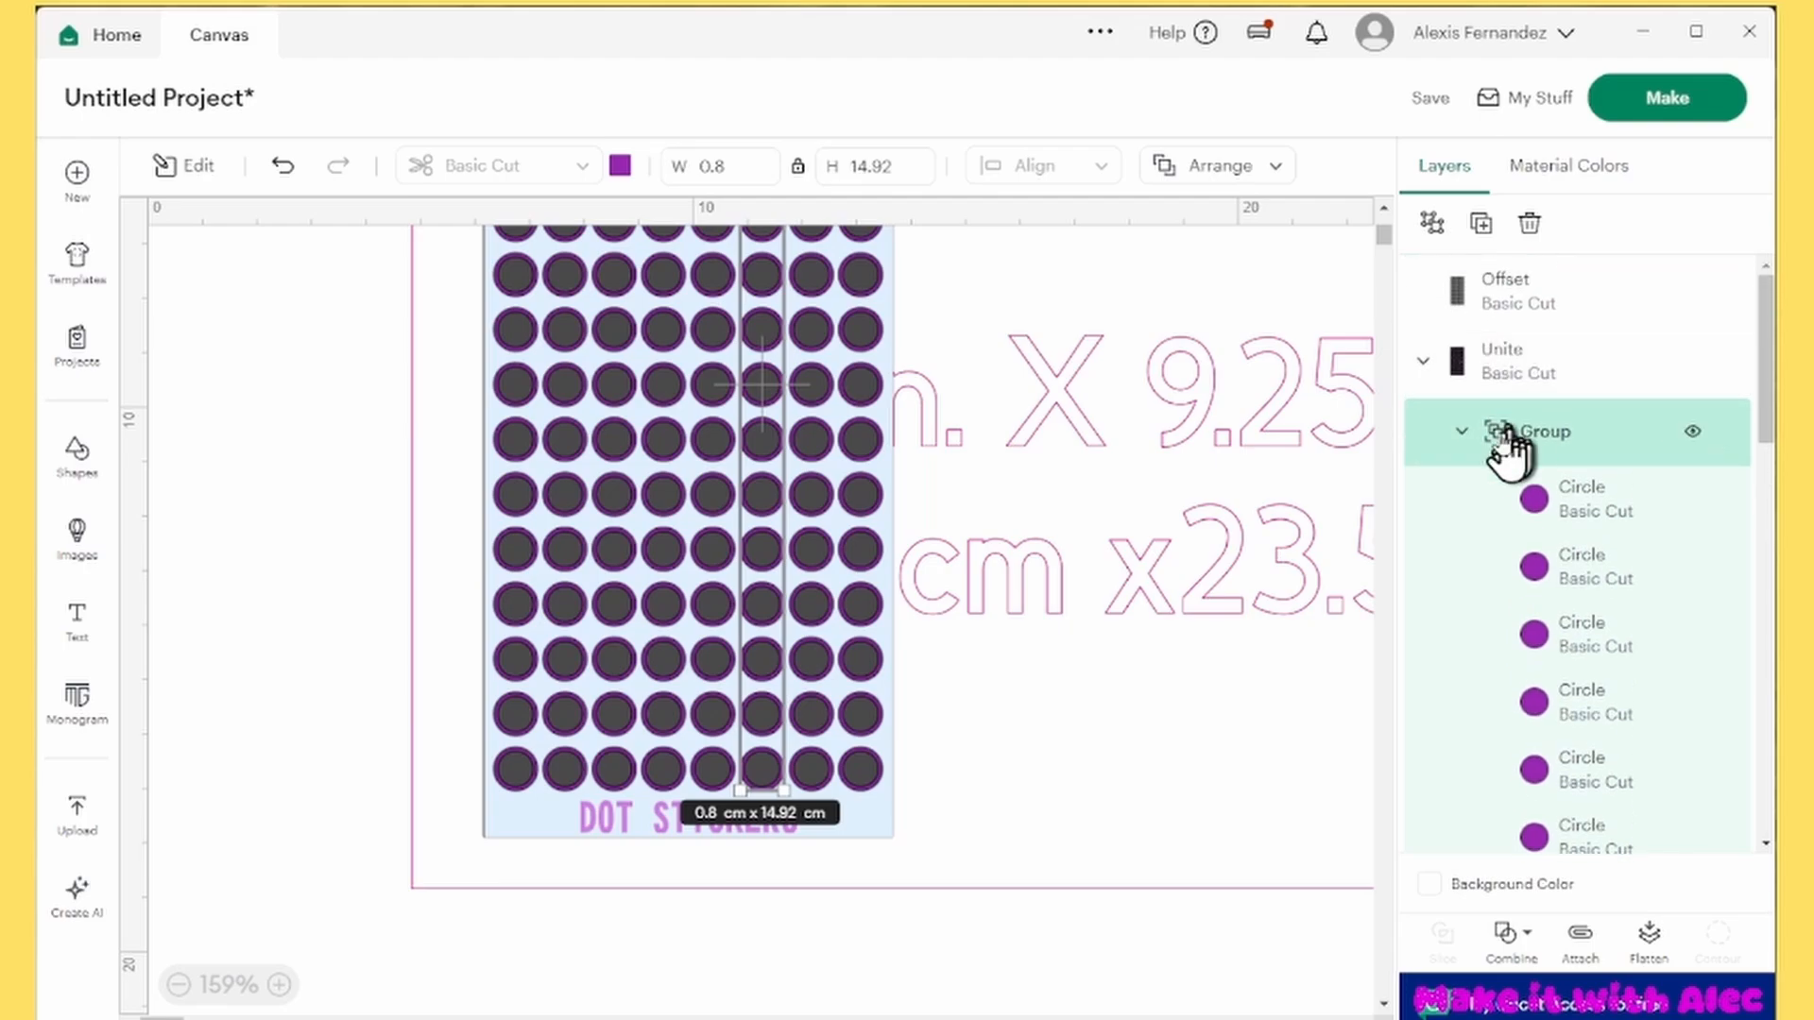
left_click(1464, 435)
left_click(1518, 361)
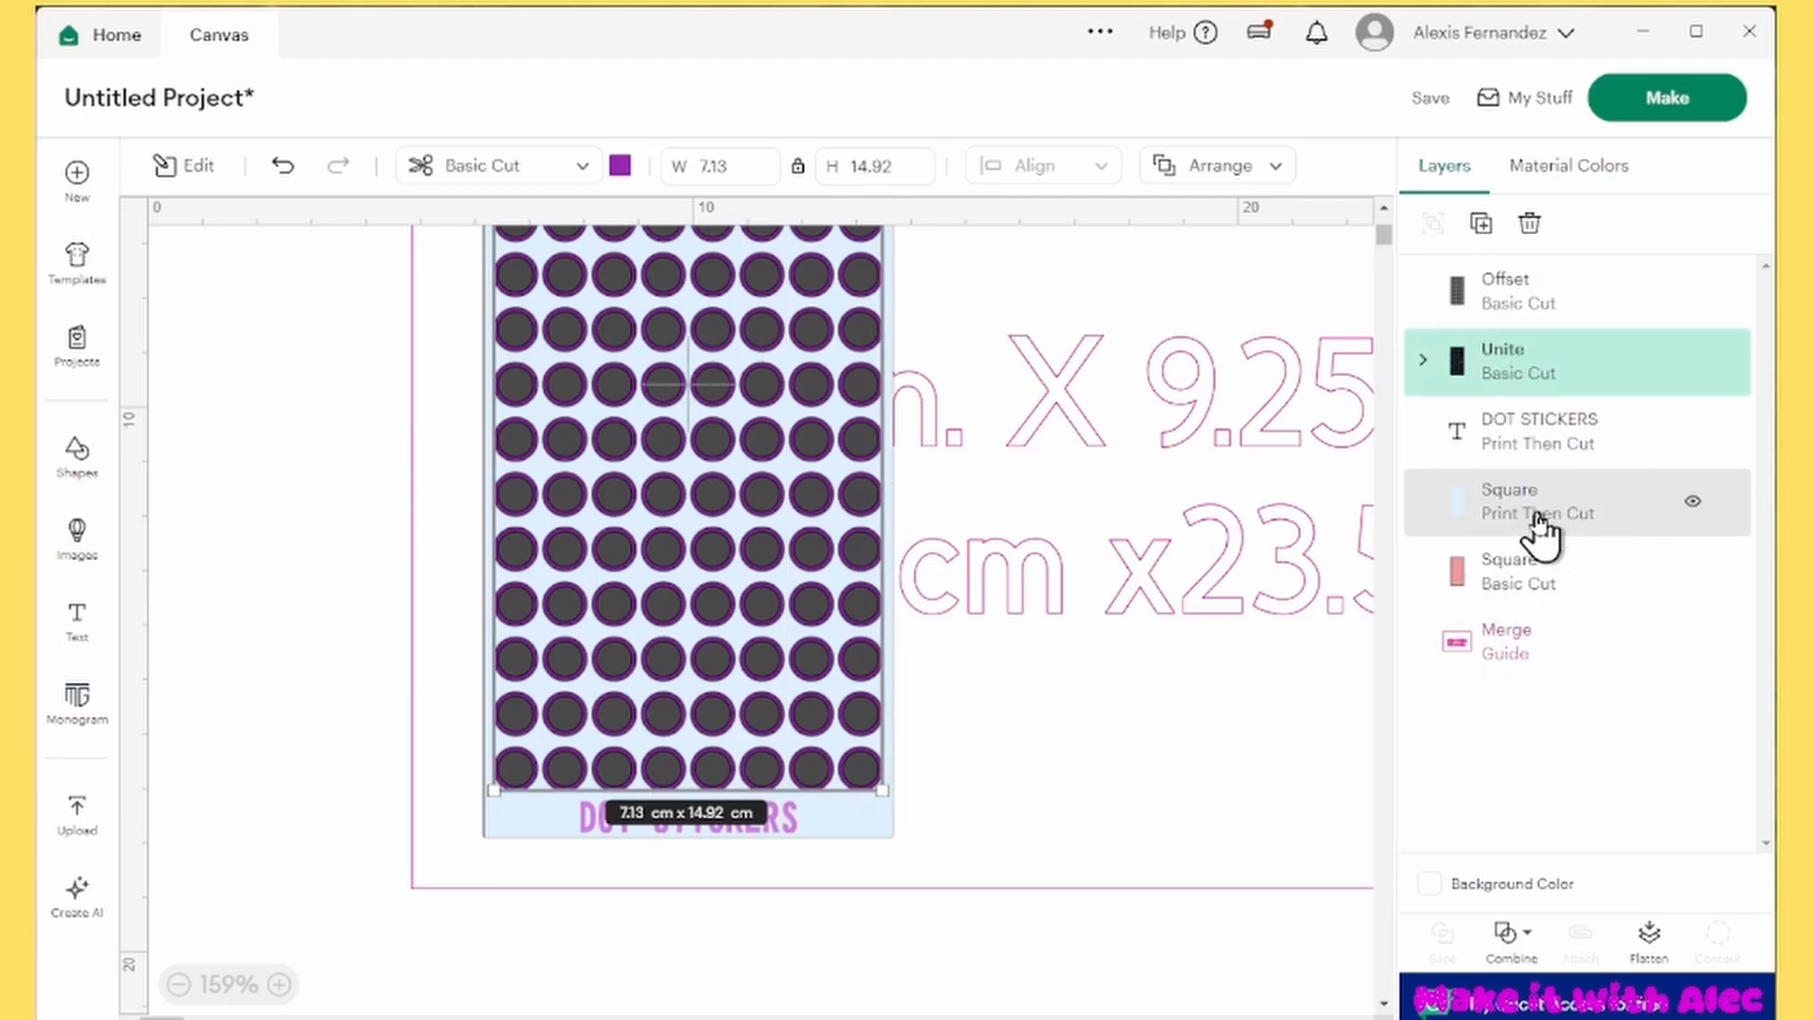
Check the light blue rectangle, text and Unite layers, moving the purple circles aside and undoing that move
left_click(1540, 527)
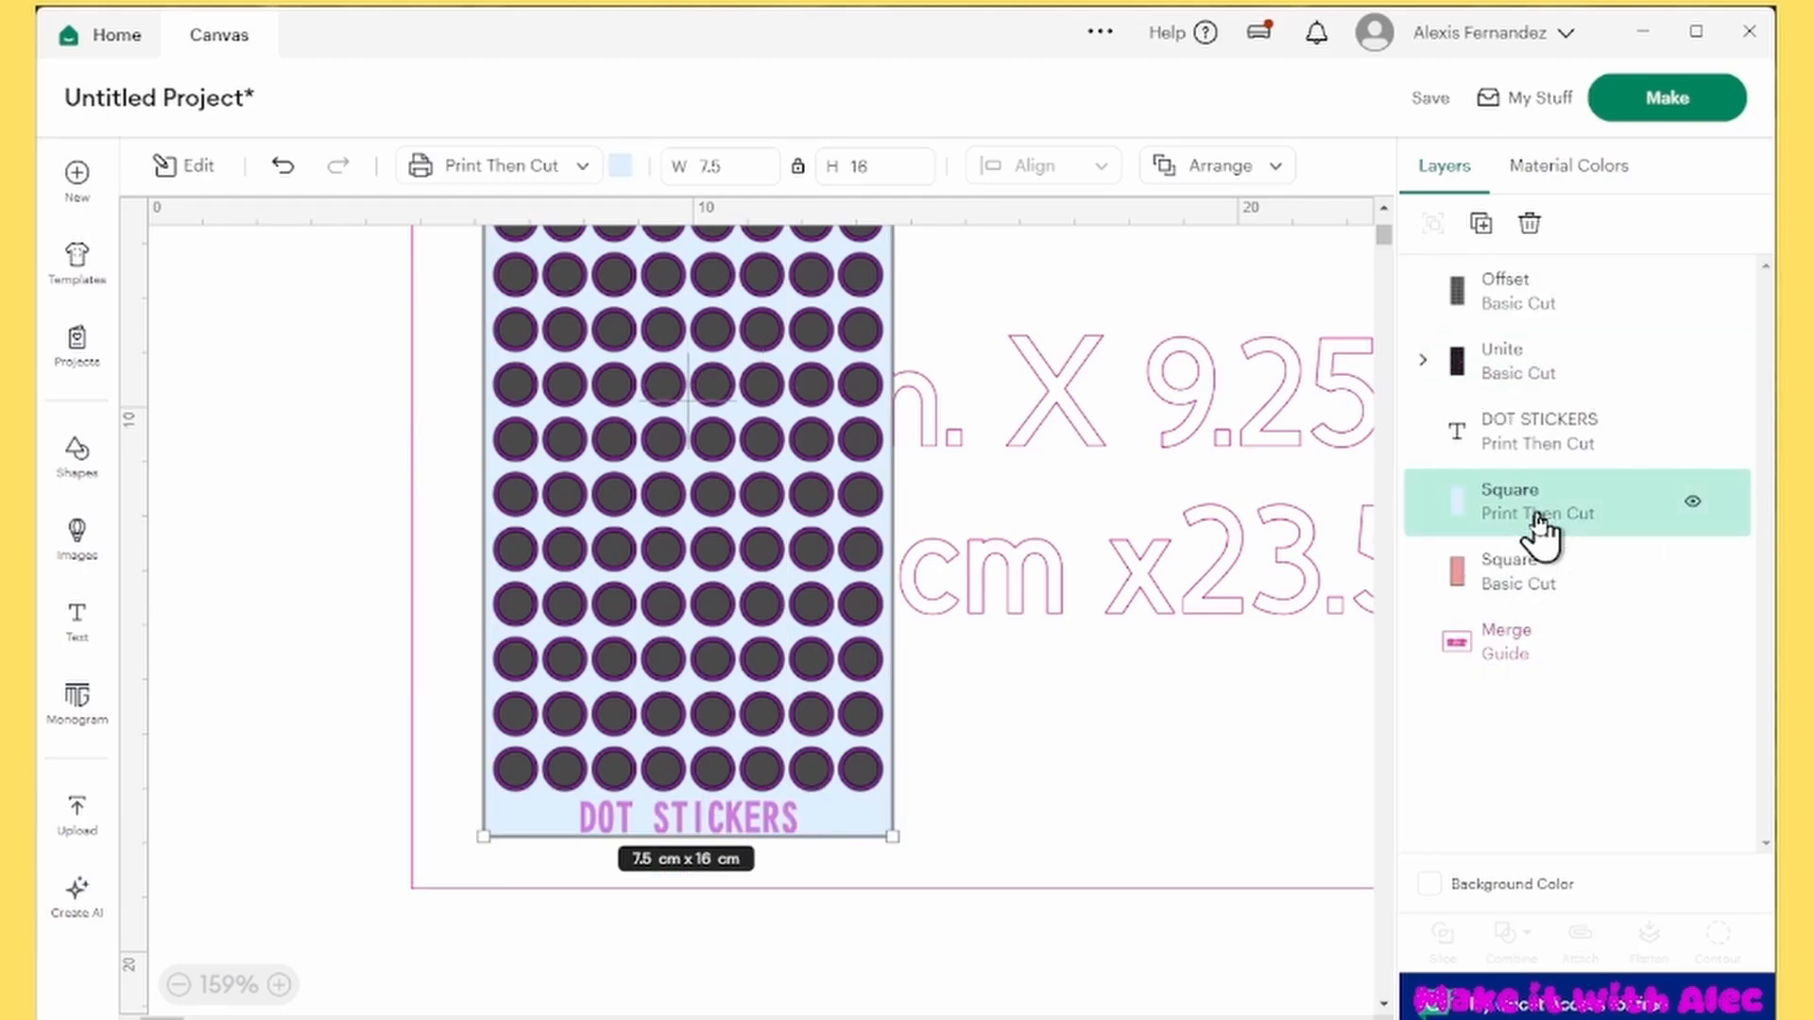
left_click(1548, 442)
left_click(1539, 376)
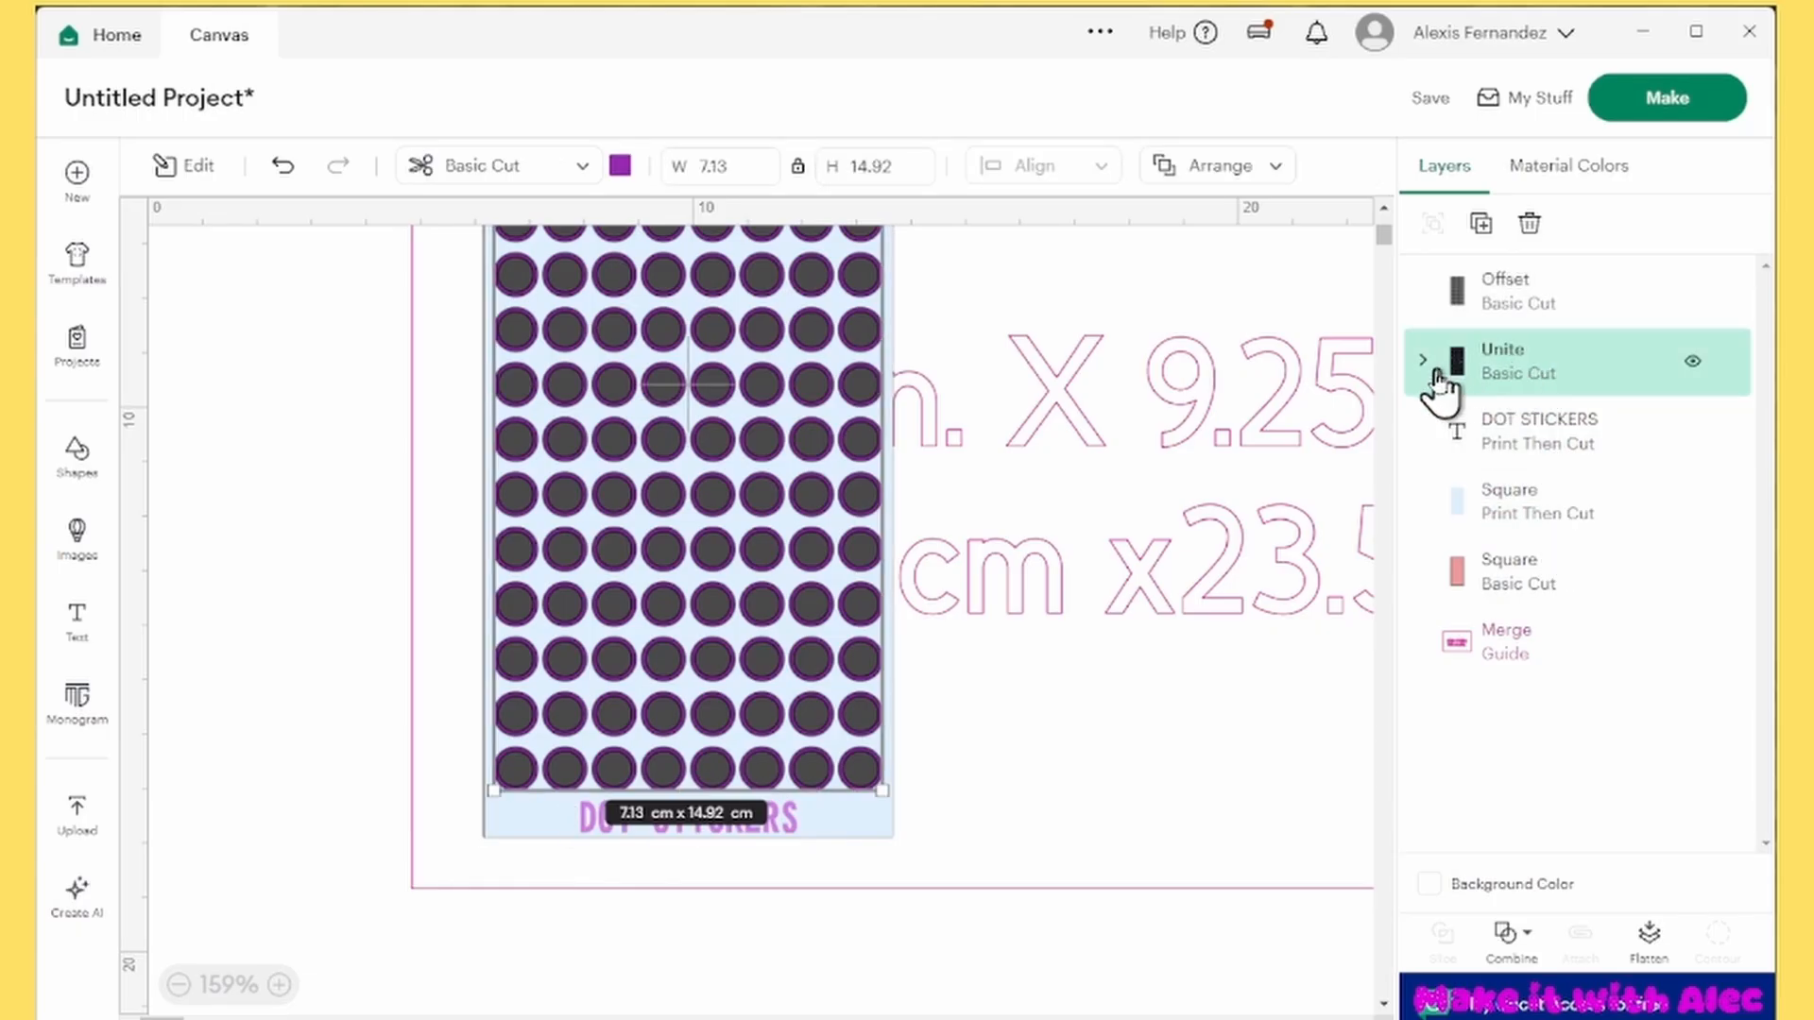
left_click_drag(665, 385, 907, 534)
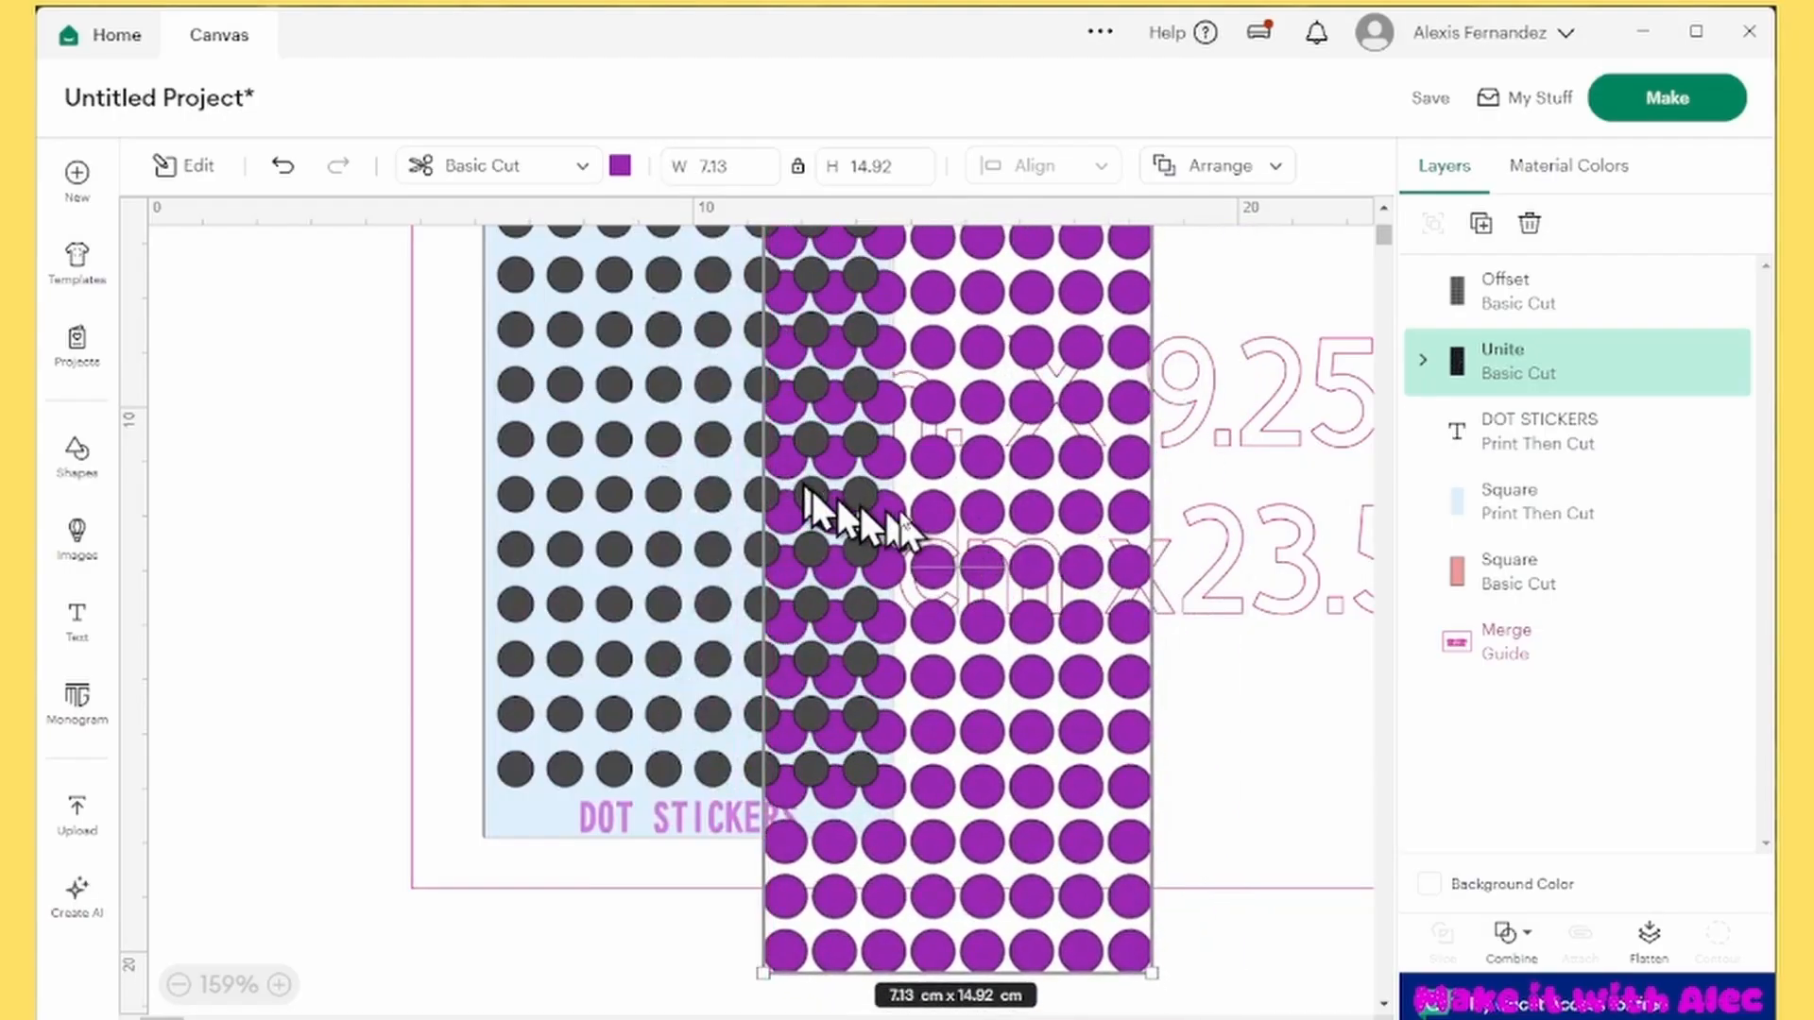
key("ctrl+z")
Flatten the purple Unite circles, the DOT STICKERS text and the light blue rectangle into one Print Then Cut layer
left_click(1480, 376)
left_click(1535, 449, "shift")
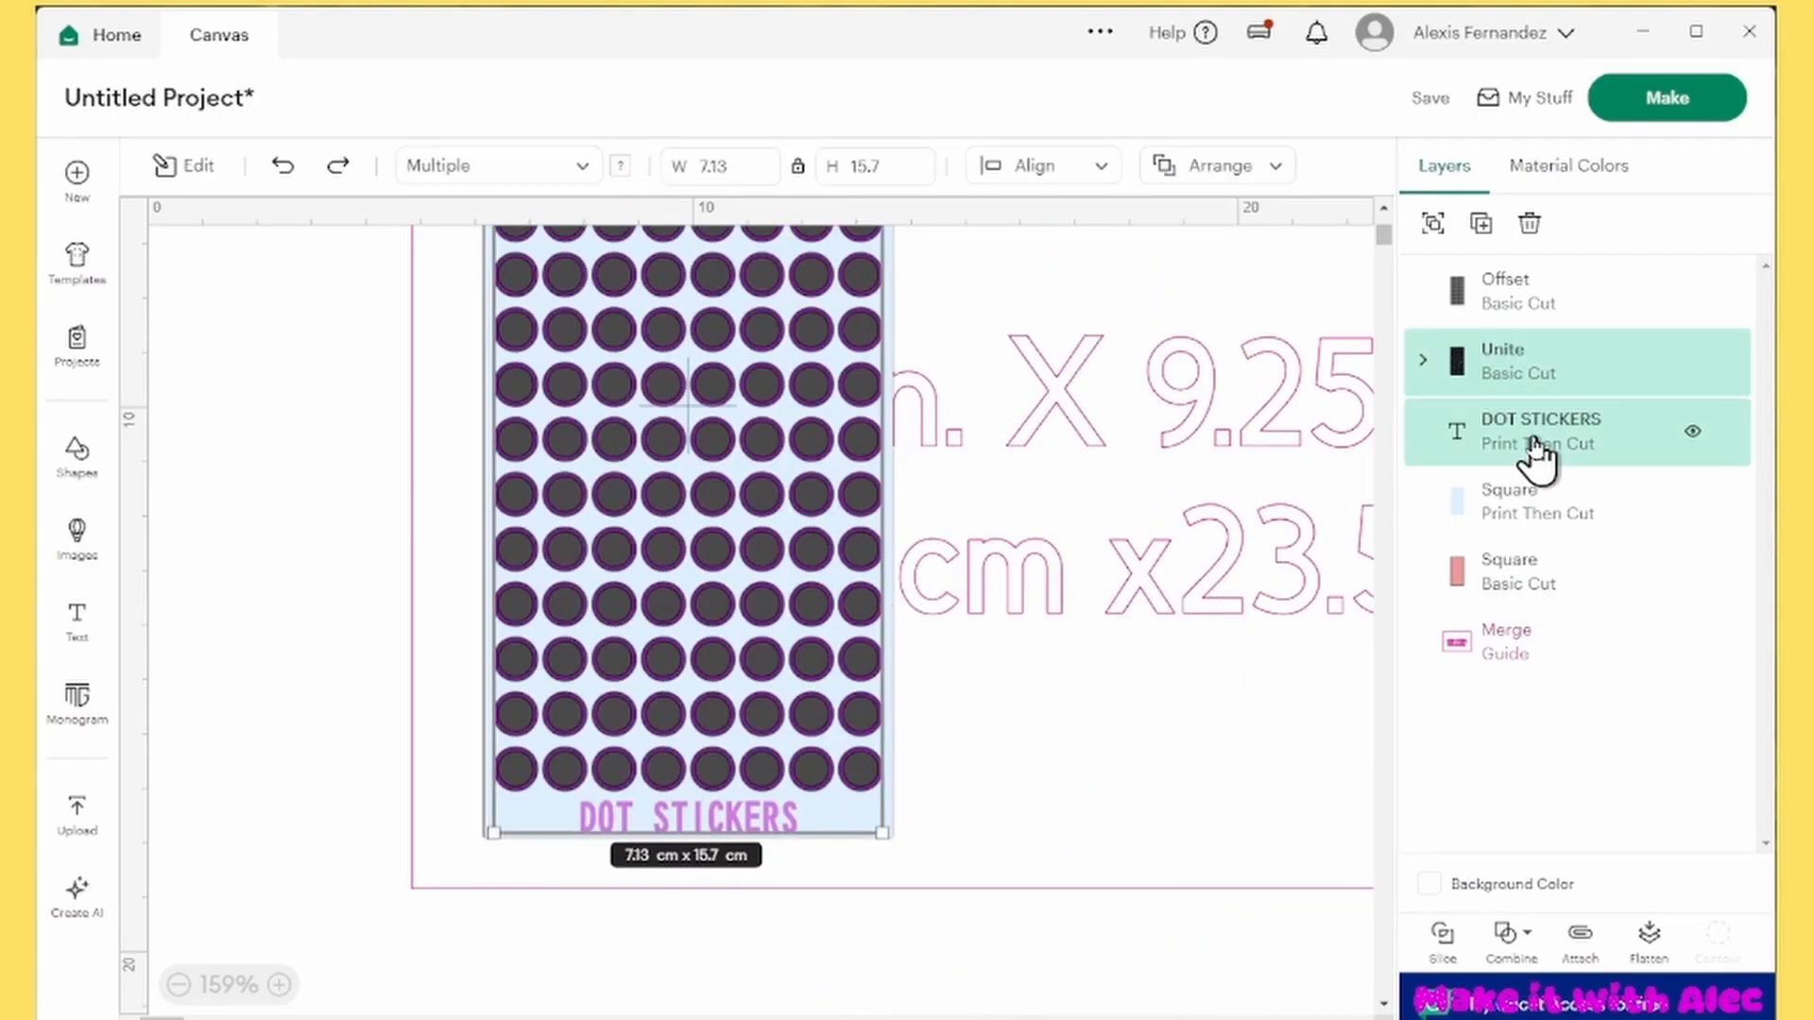
left_click(1531, 524, "shift")
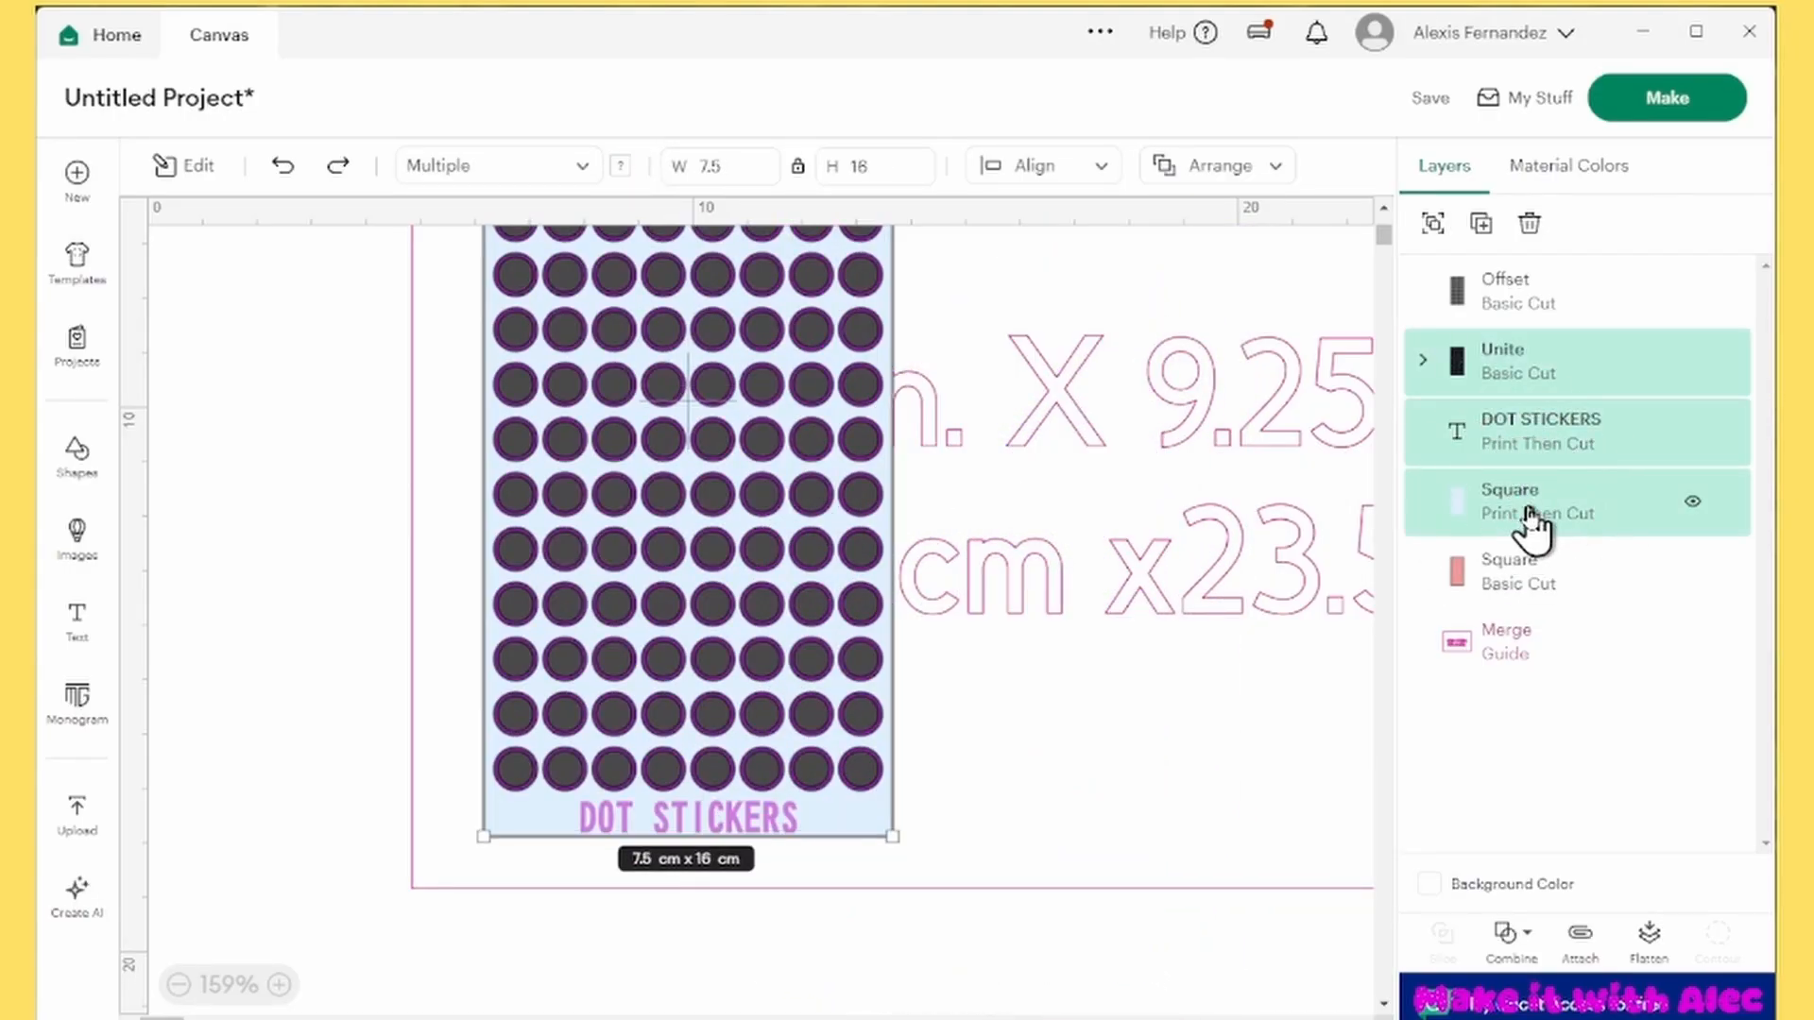
left_click(1649, 938)
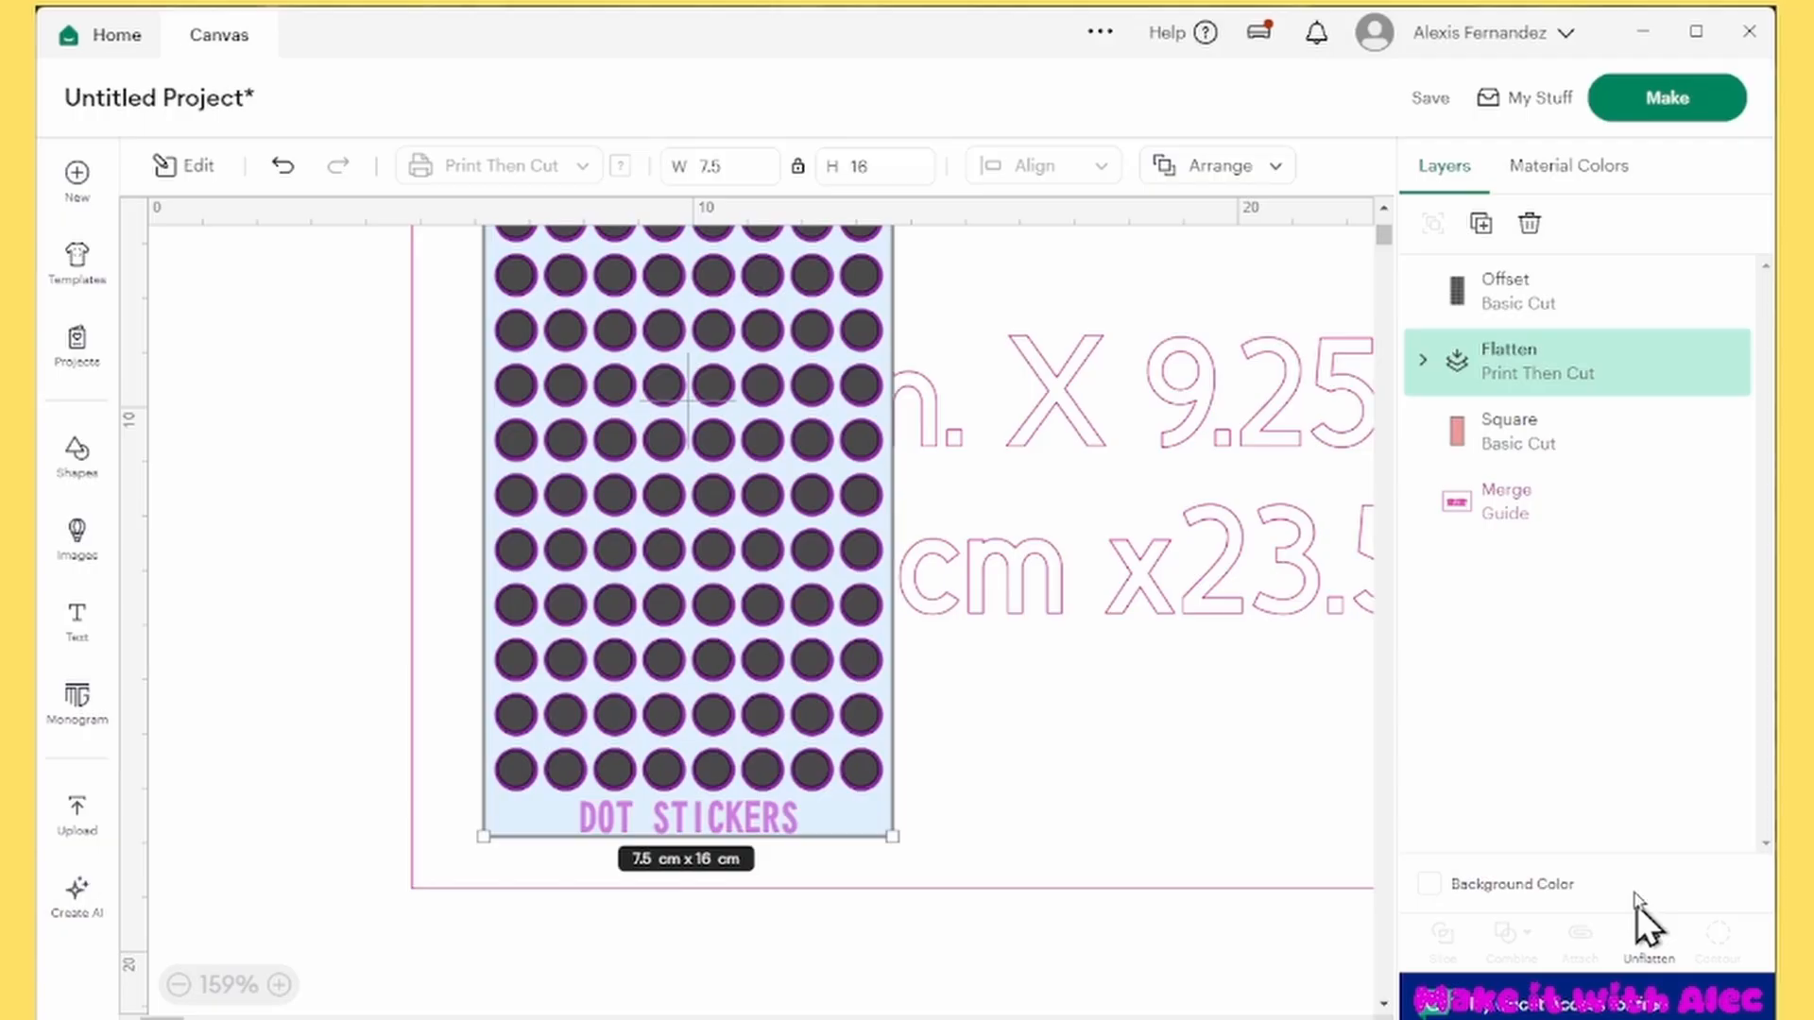
Rename the flattened layer as PRINT
right_click(1549, 362)
left_click(1361, 100)
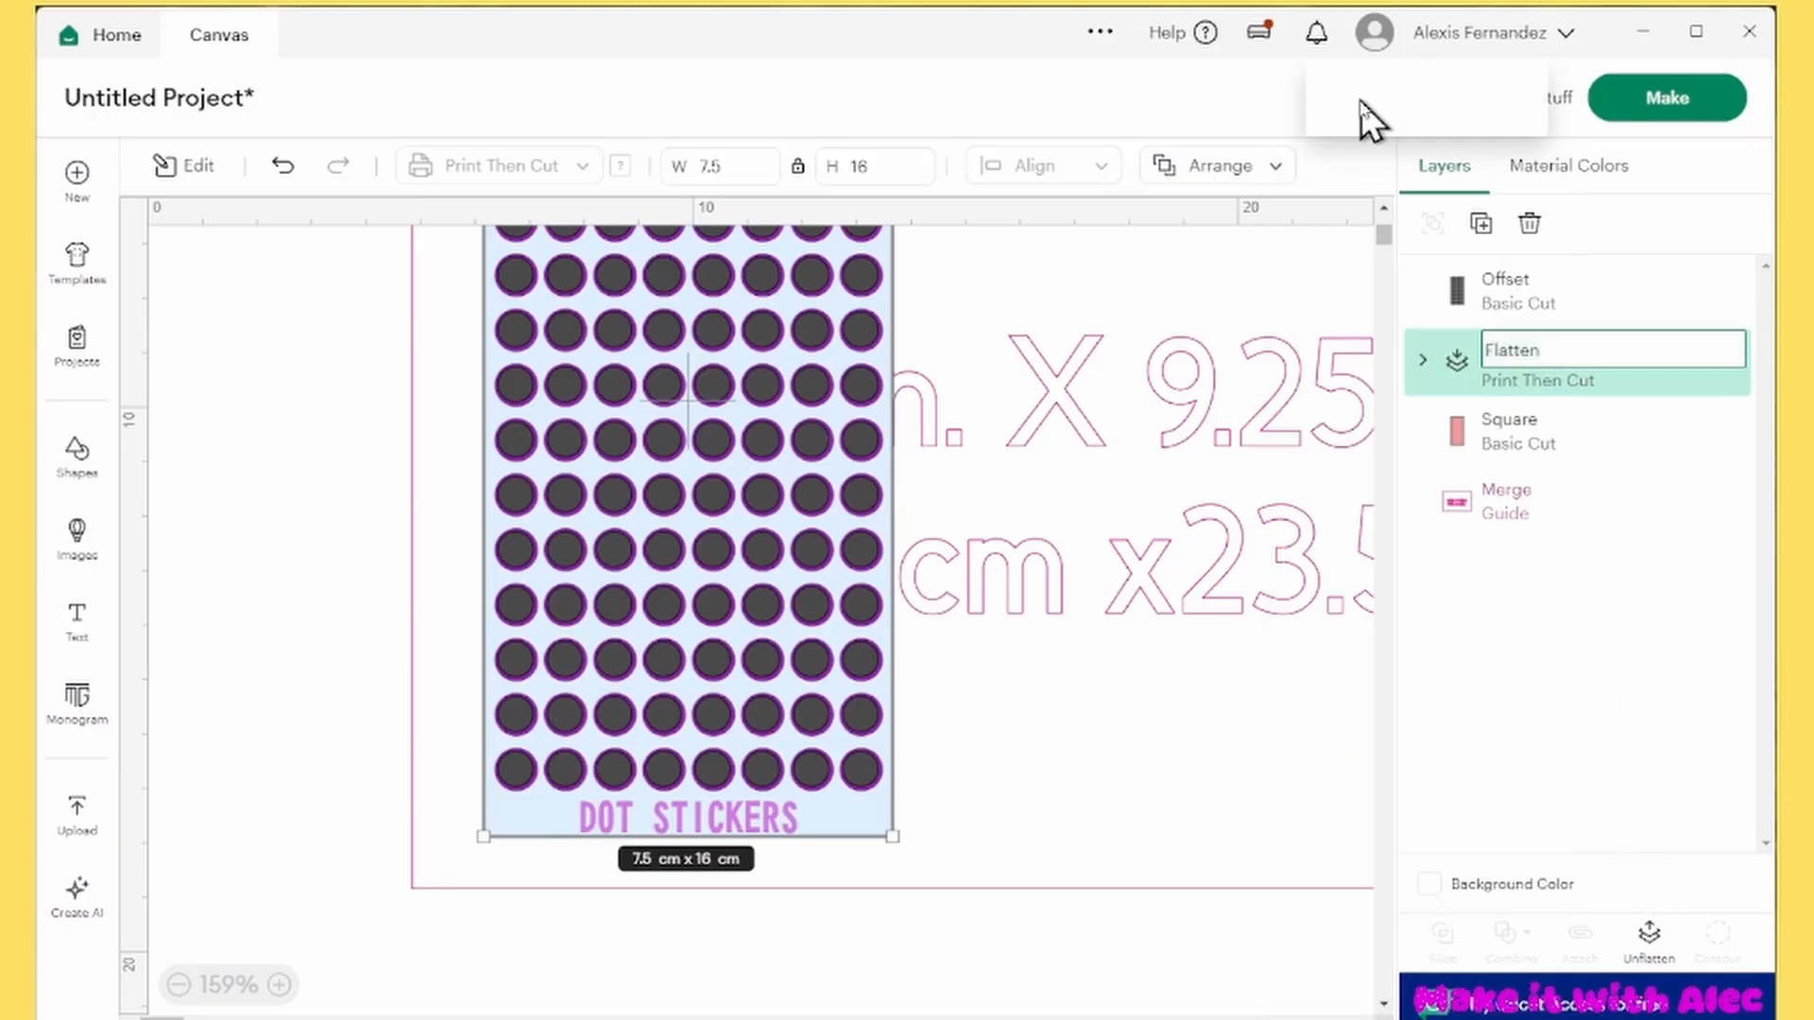
type("PRINT")
key("Return")
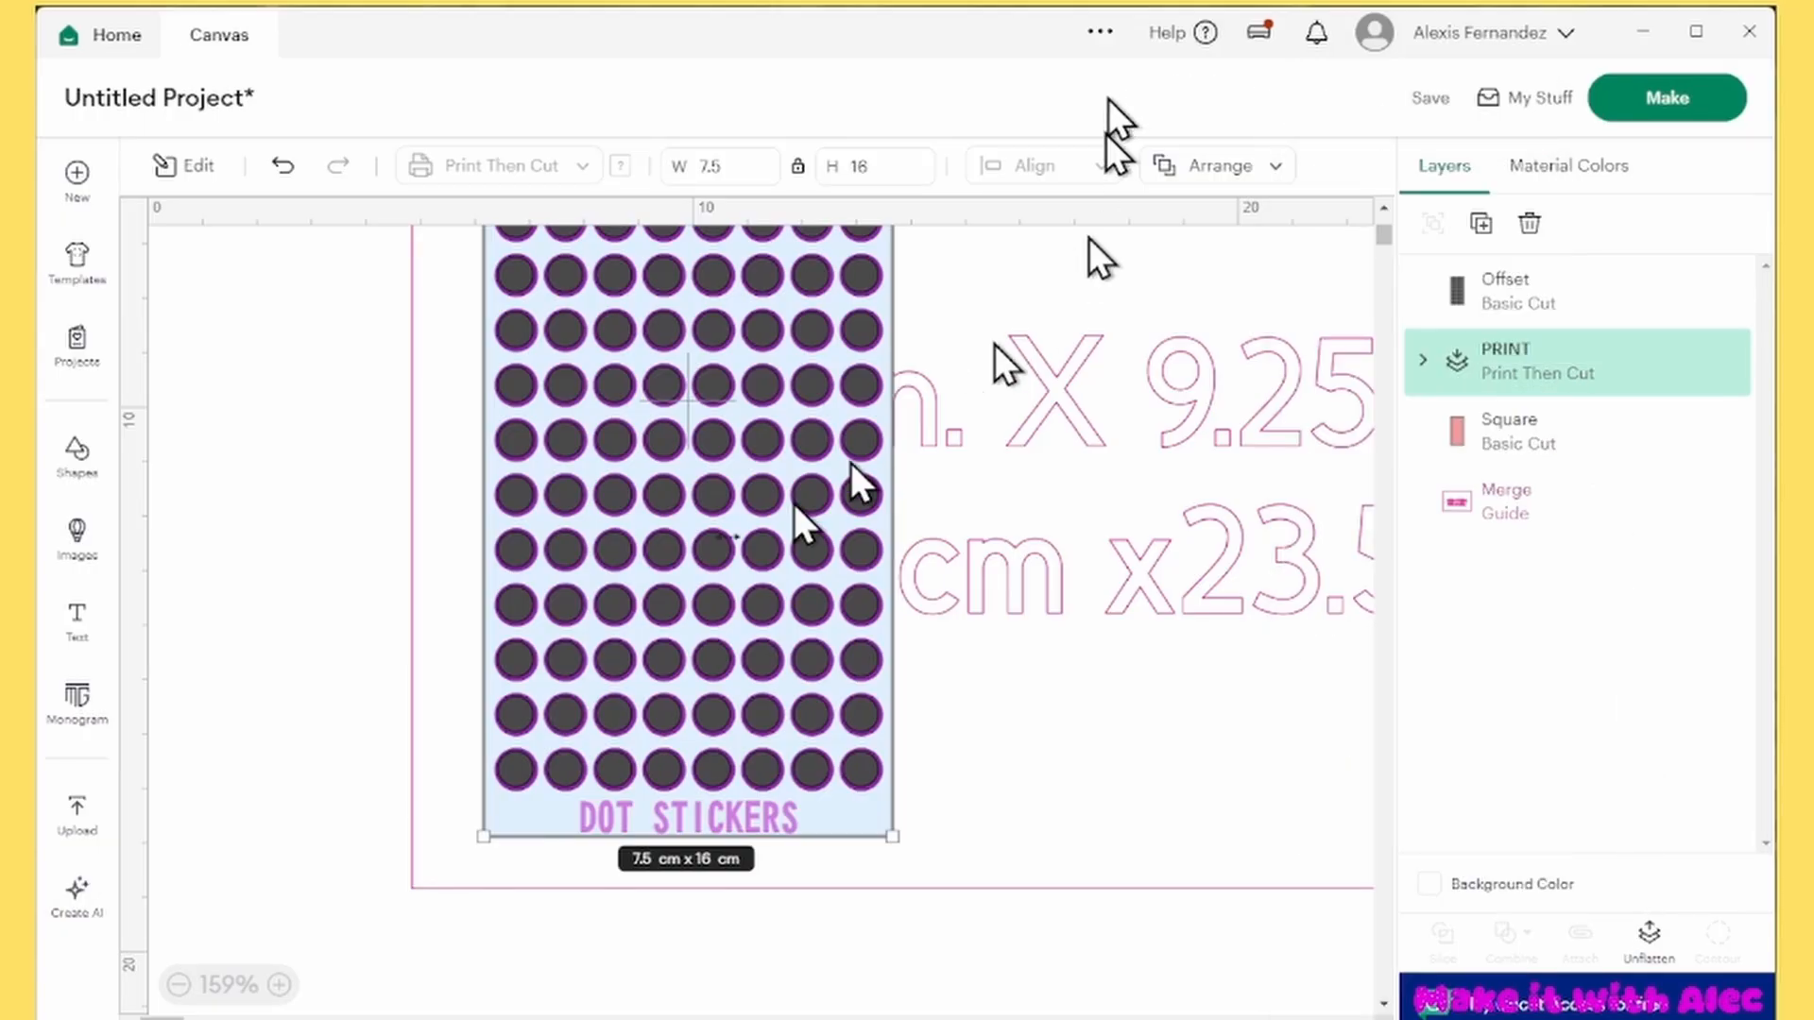
Move the PRINT layer aside to check the circle and rectangle cut layers beneath it, and undo the moves
left_click_drag(623, 481, 1113, 729)
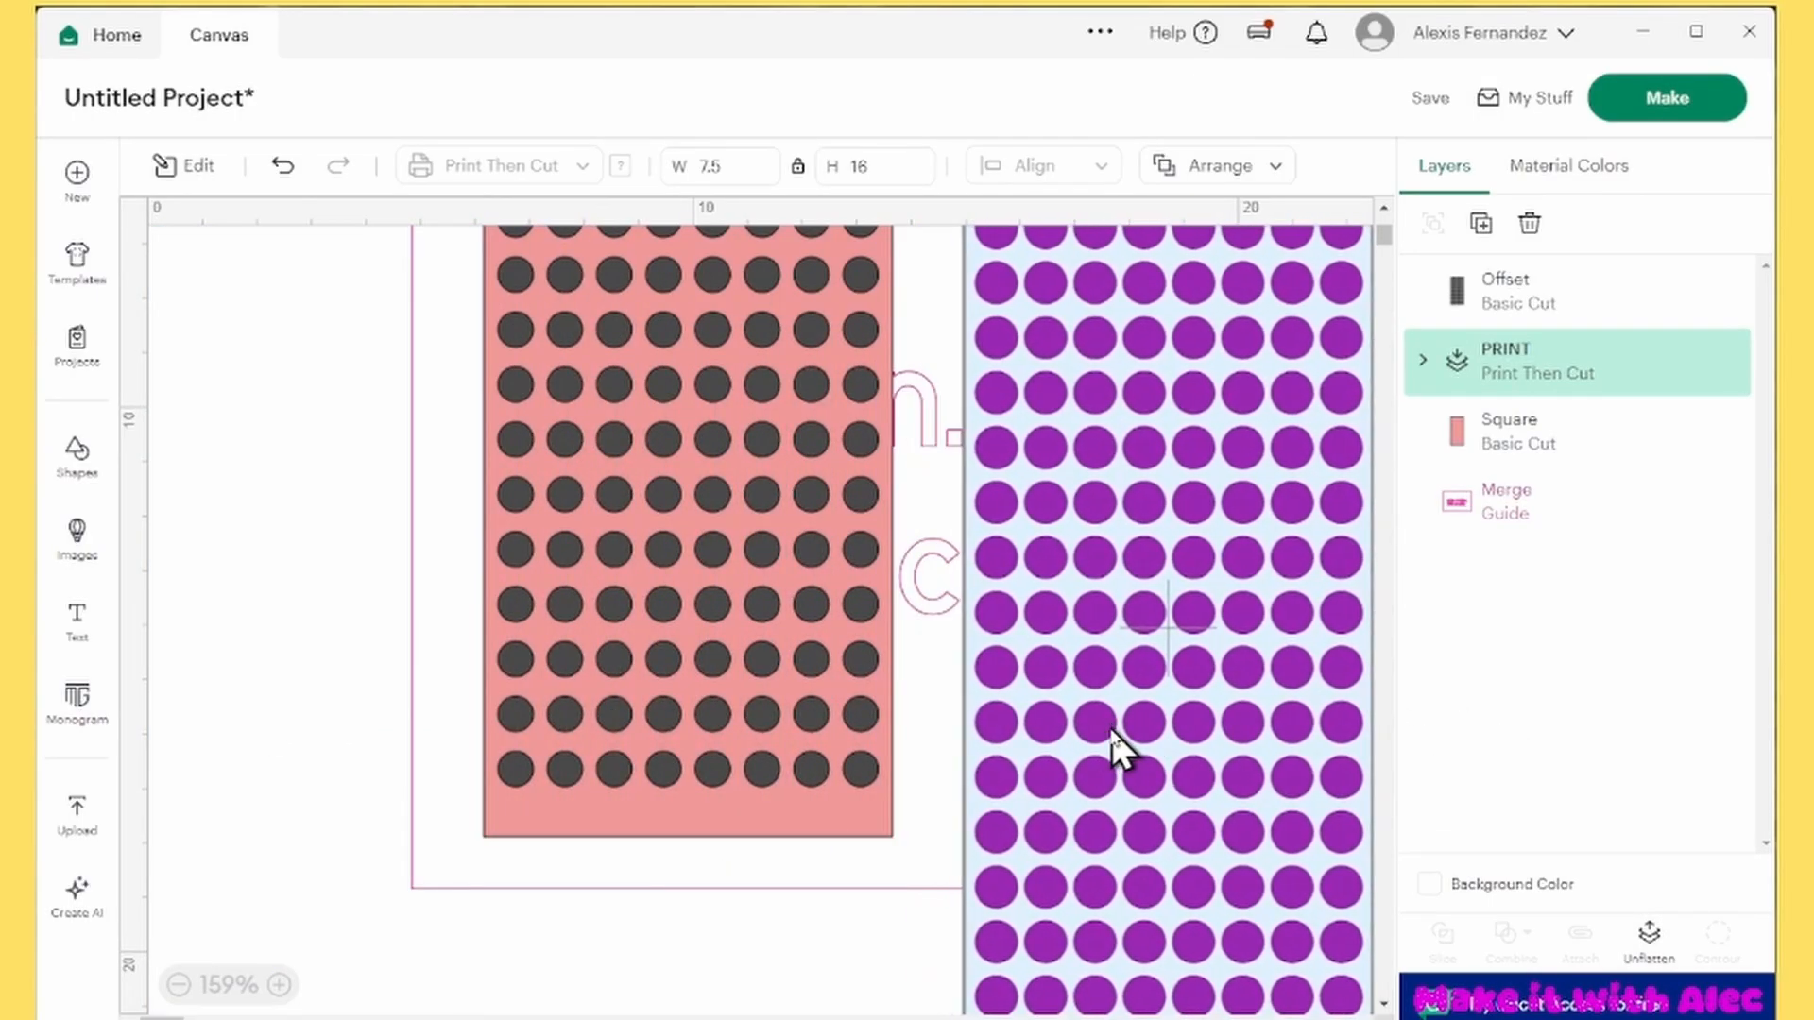
left_click_drag(1200, 536, 1174, 523)
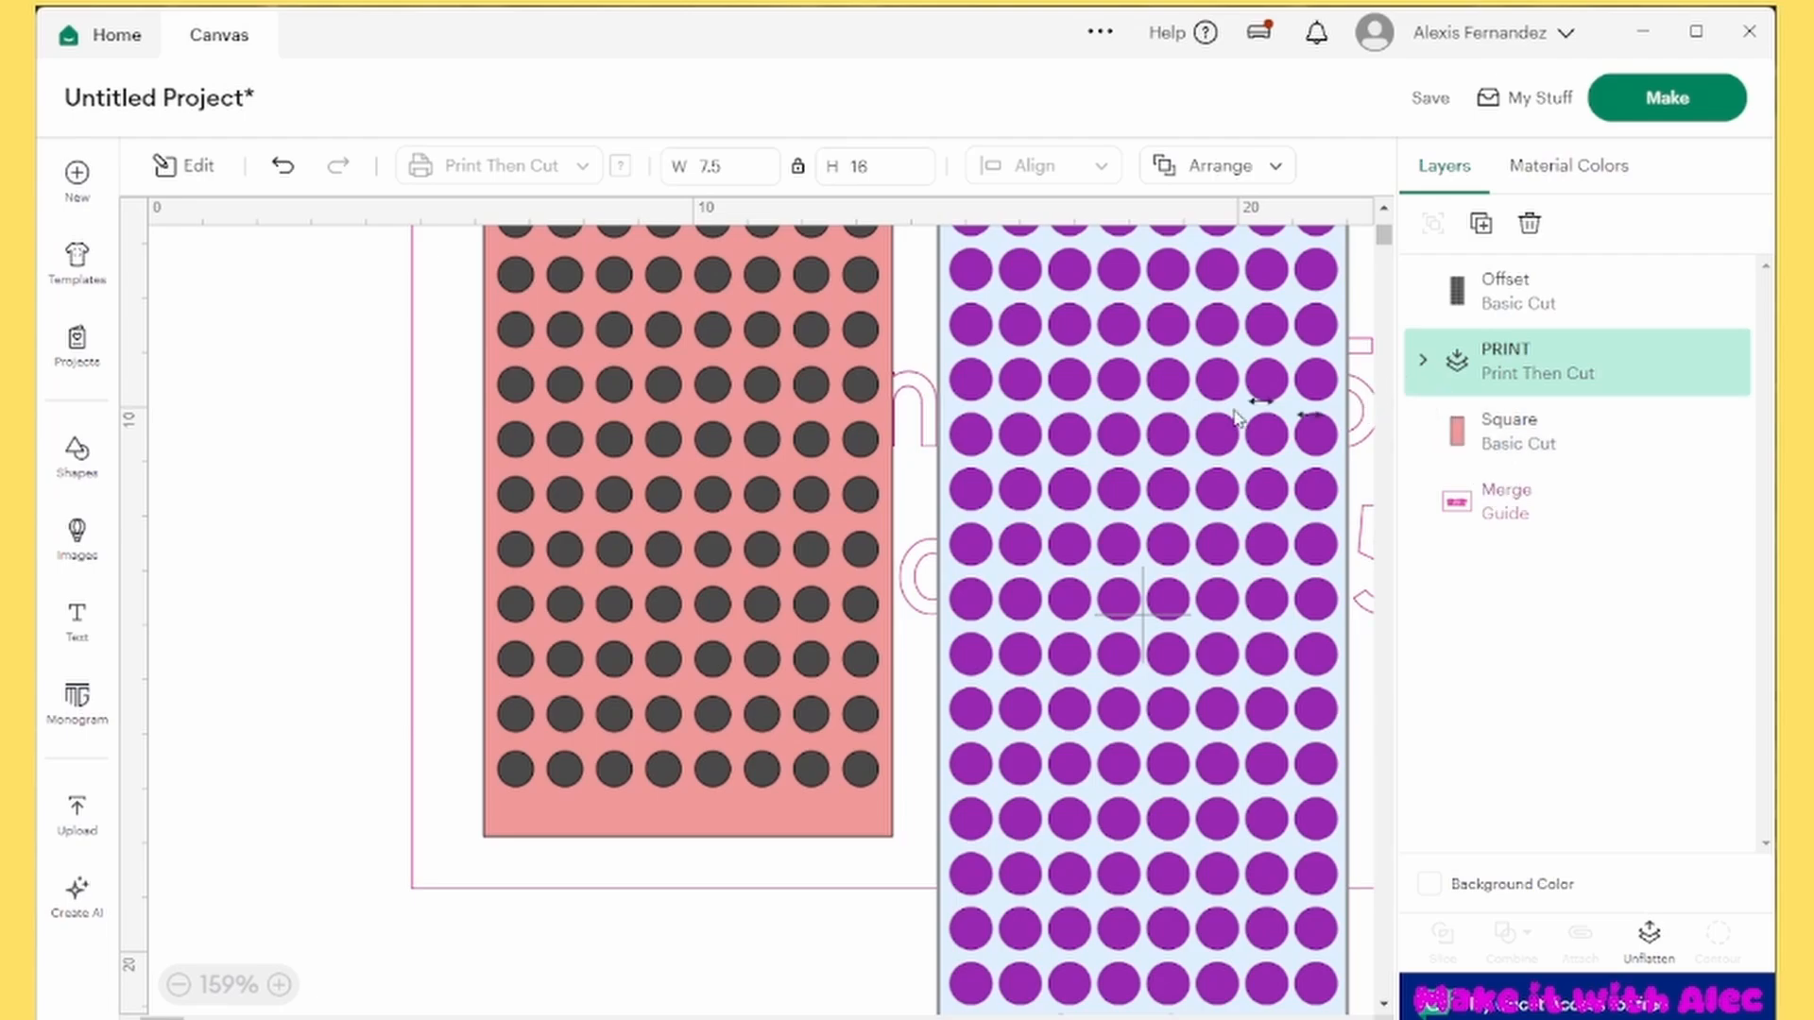
left_click_drag(1247, 374, 1219, 487)
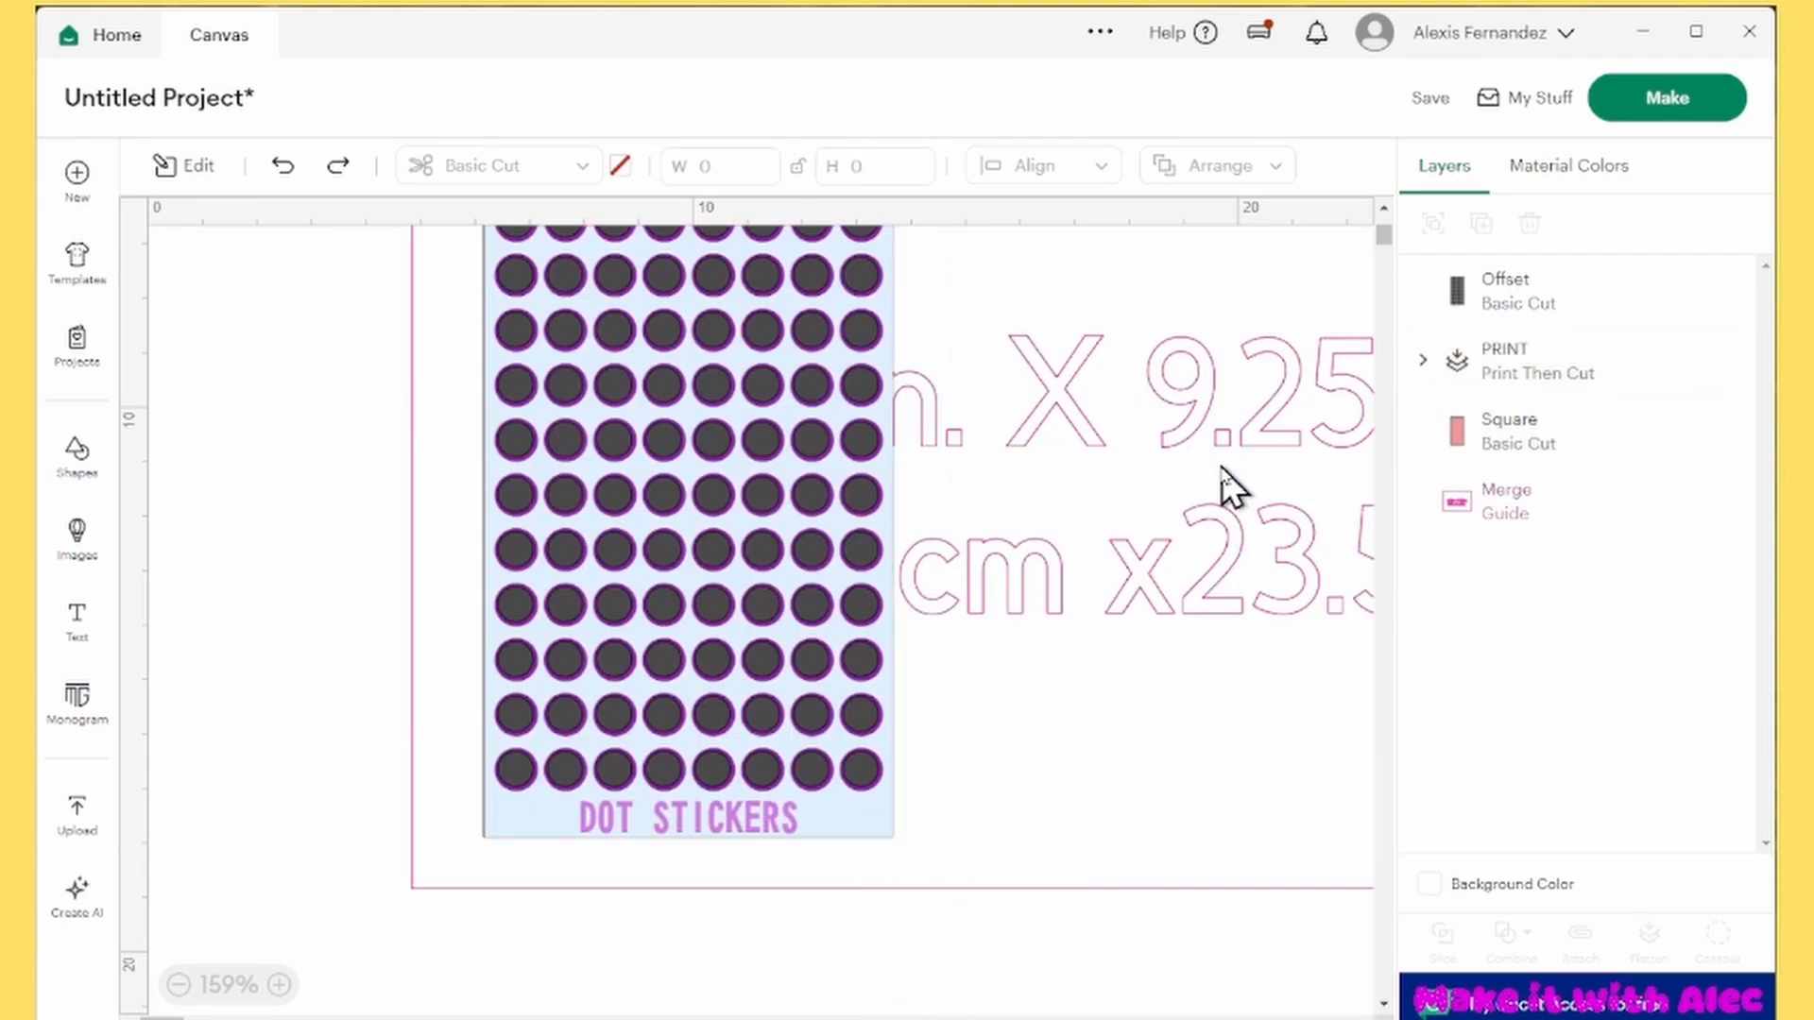
Try to align the Offset circles with the flattened print layer
left_click(854, 639)
scroll(854, 640, "up", 1)
left_click(1491, 397)
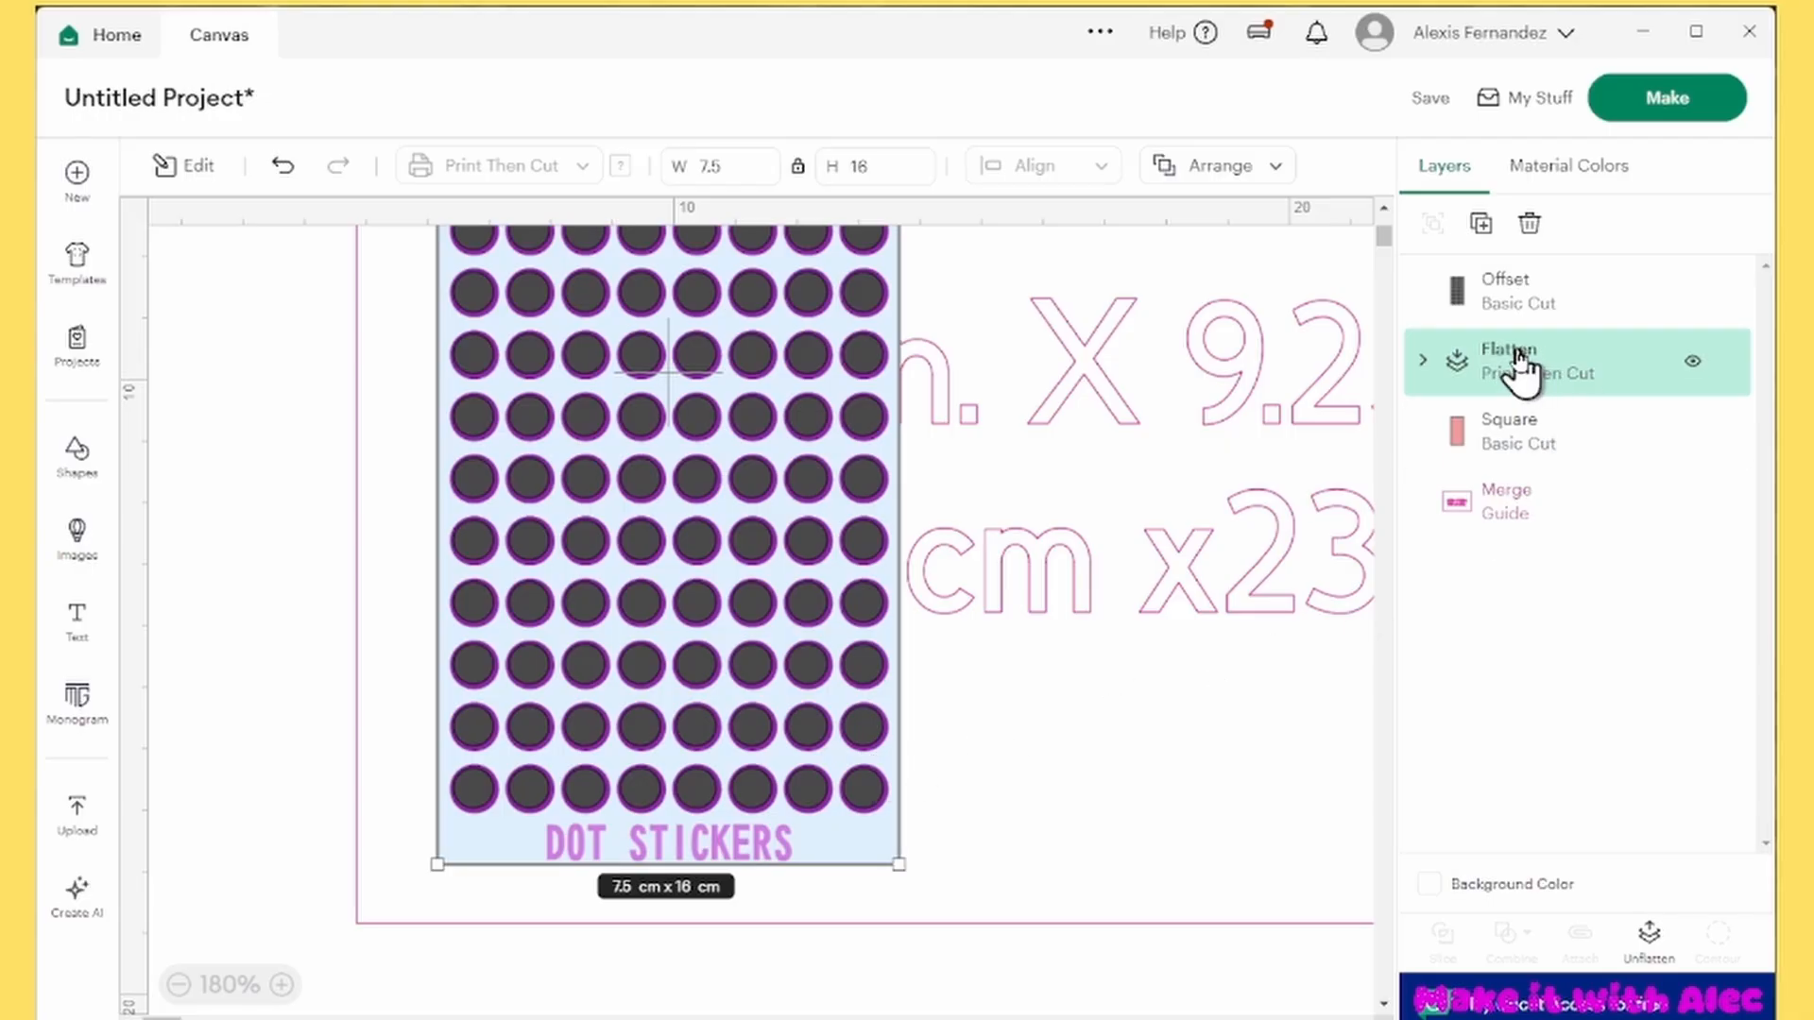
left_click(1511, 300, "shift")
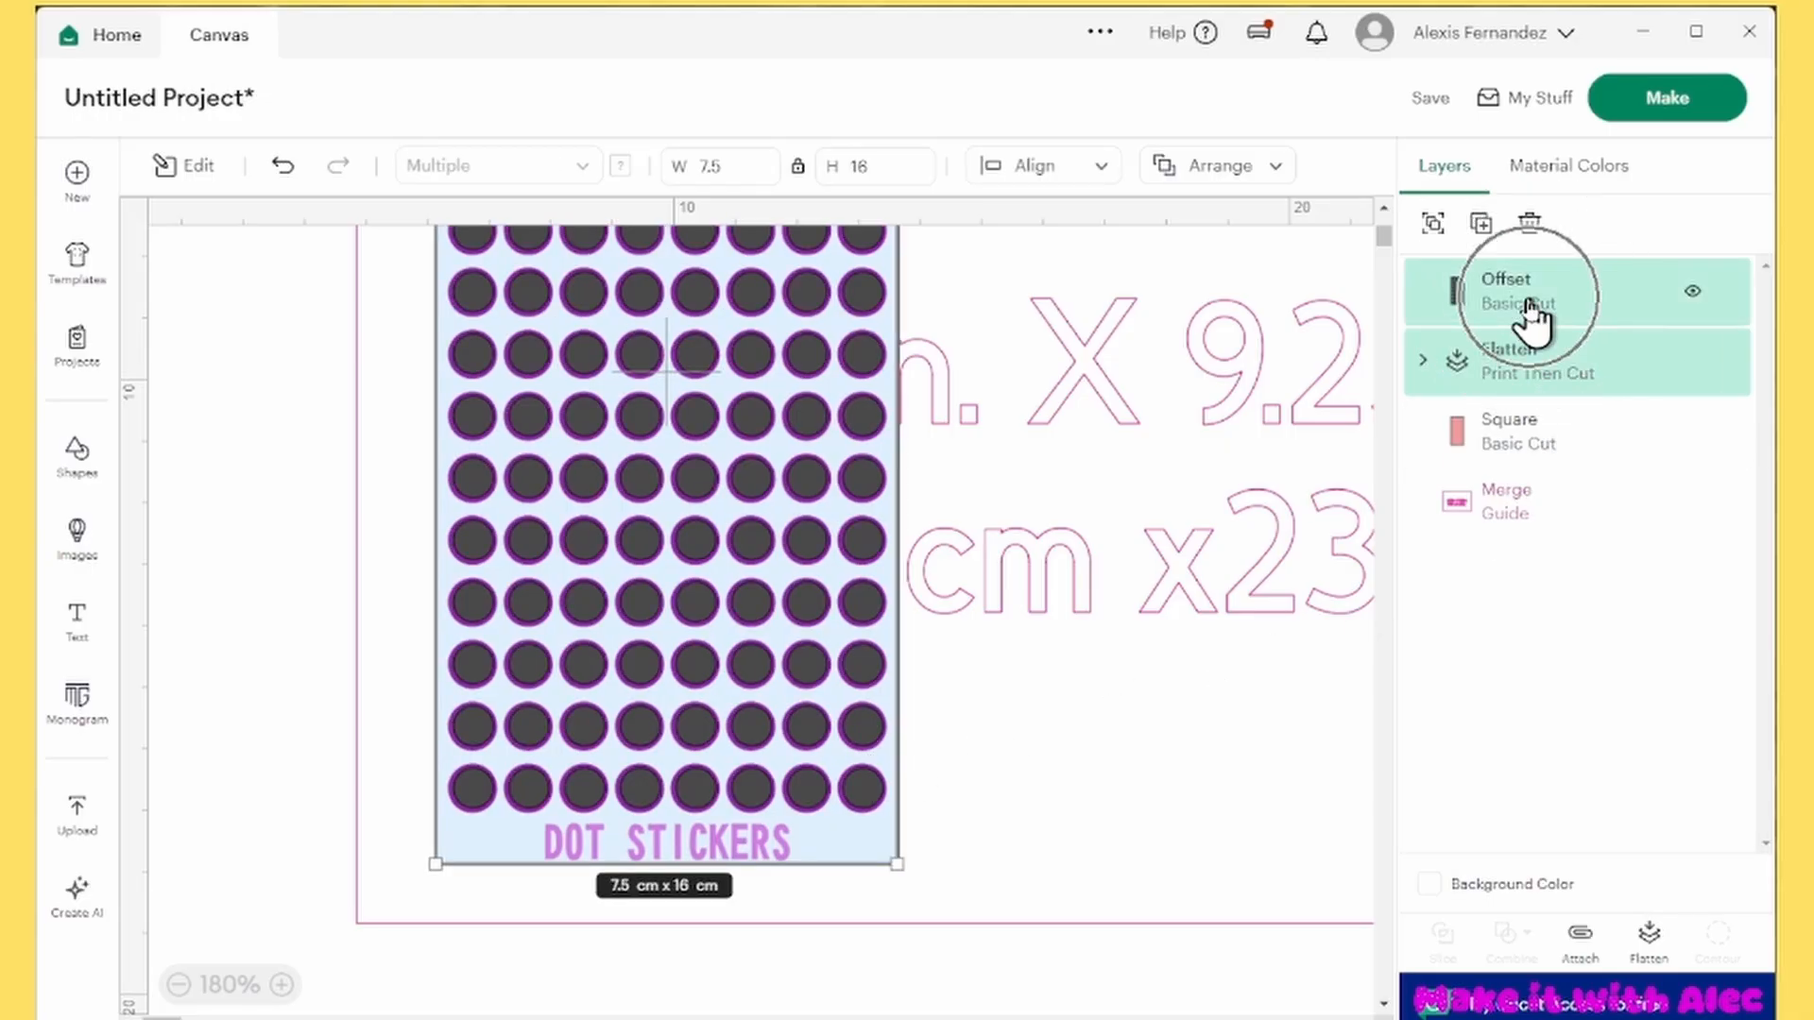
left_click(1039, 165)
left_click(1077, 389)
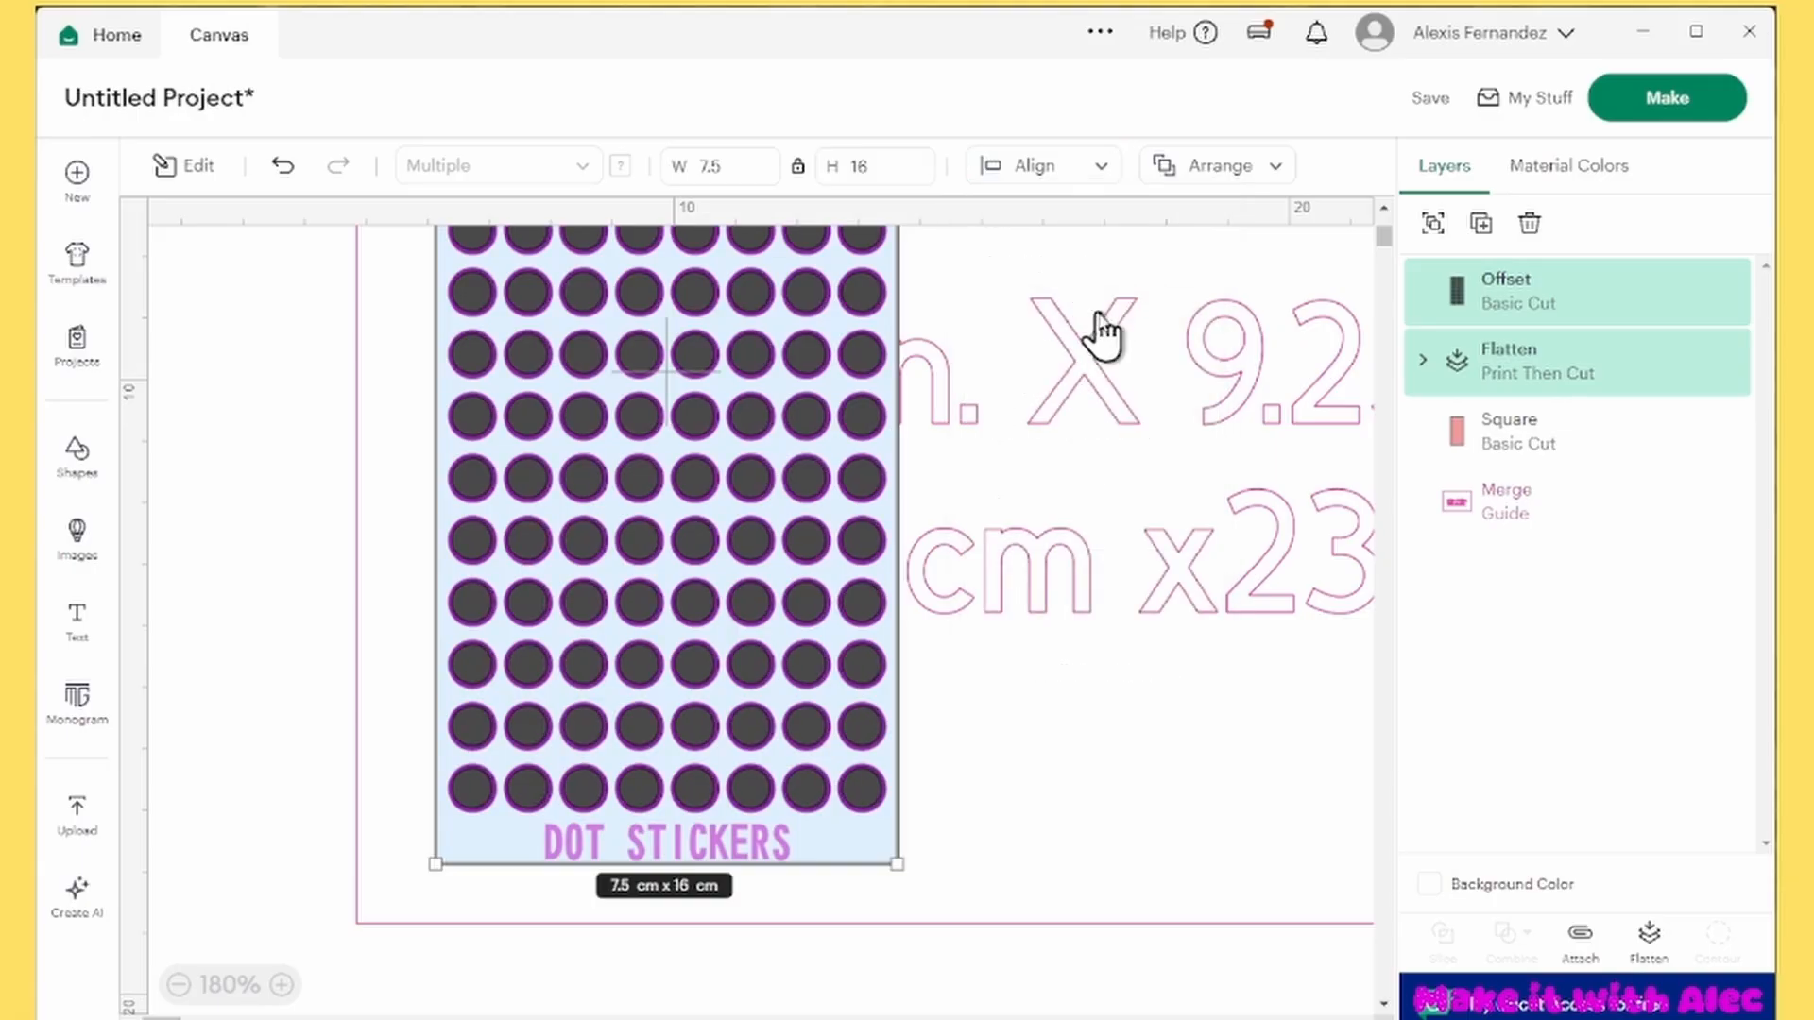
Nudge the Offset circle layer slightly down and to the right over the purple printed circles
left_click(852, 593)
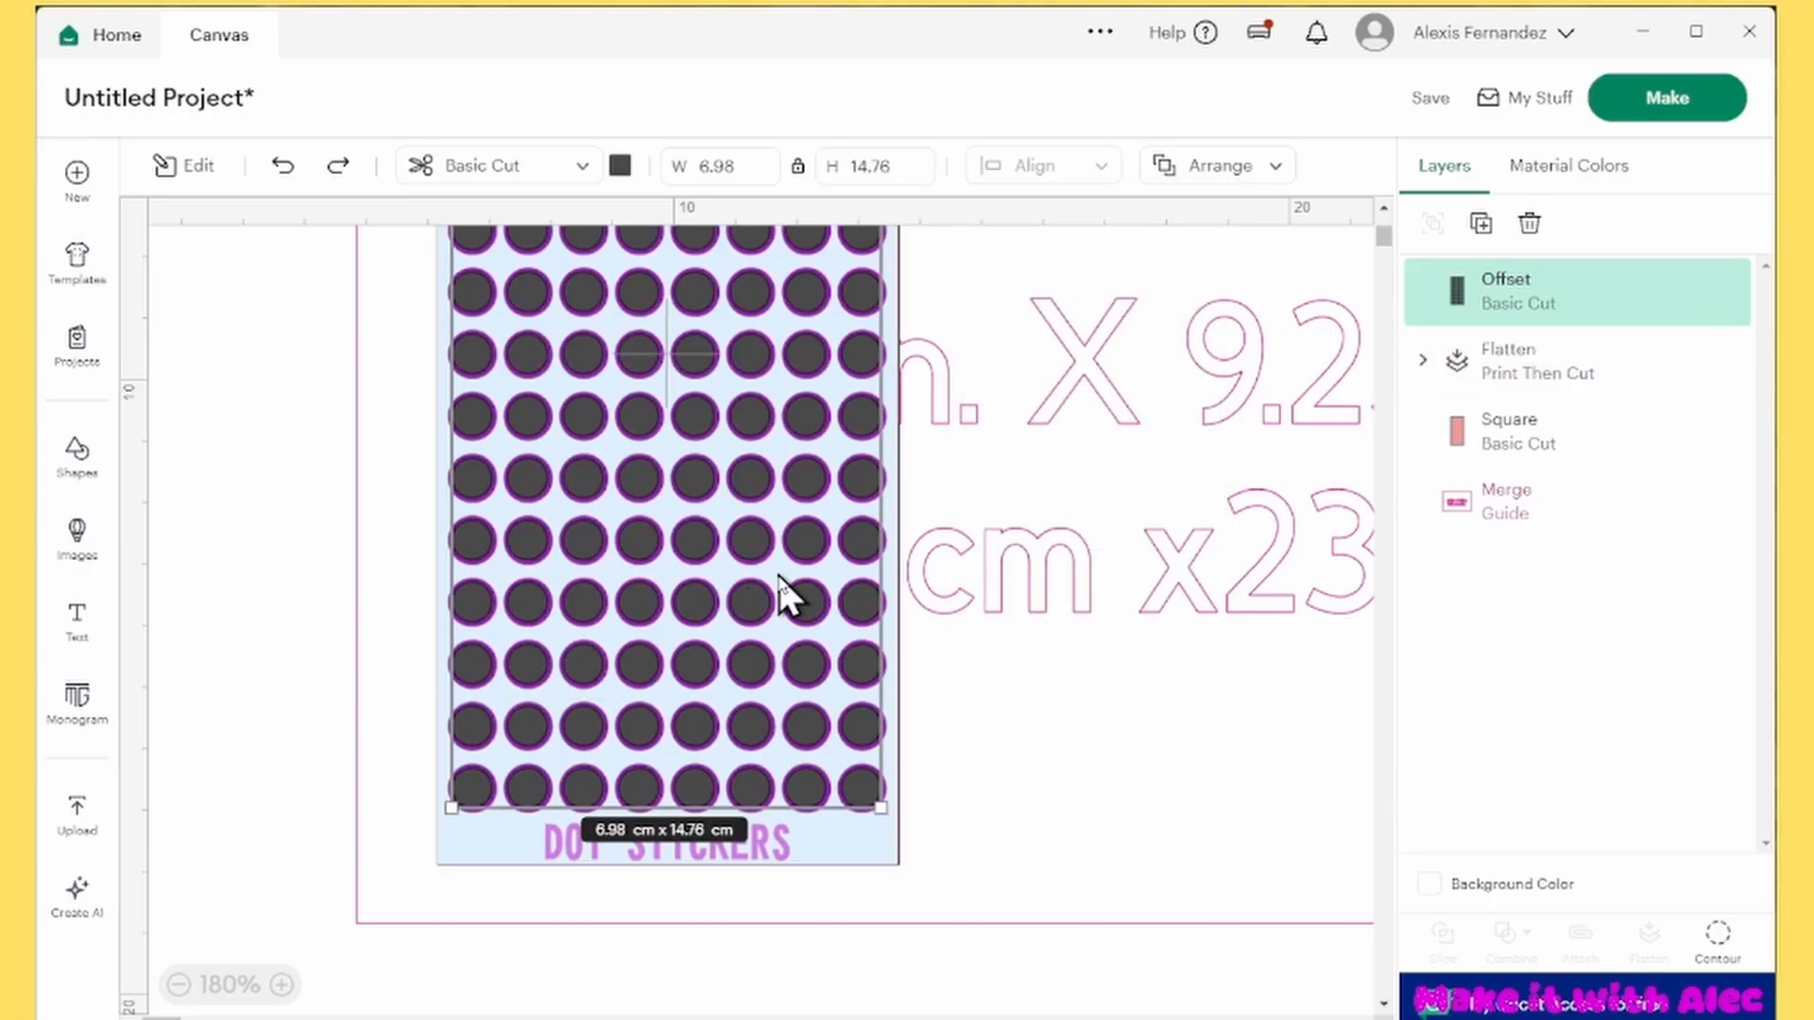
key("Down")
key("Right")
key("Right")
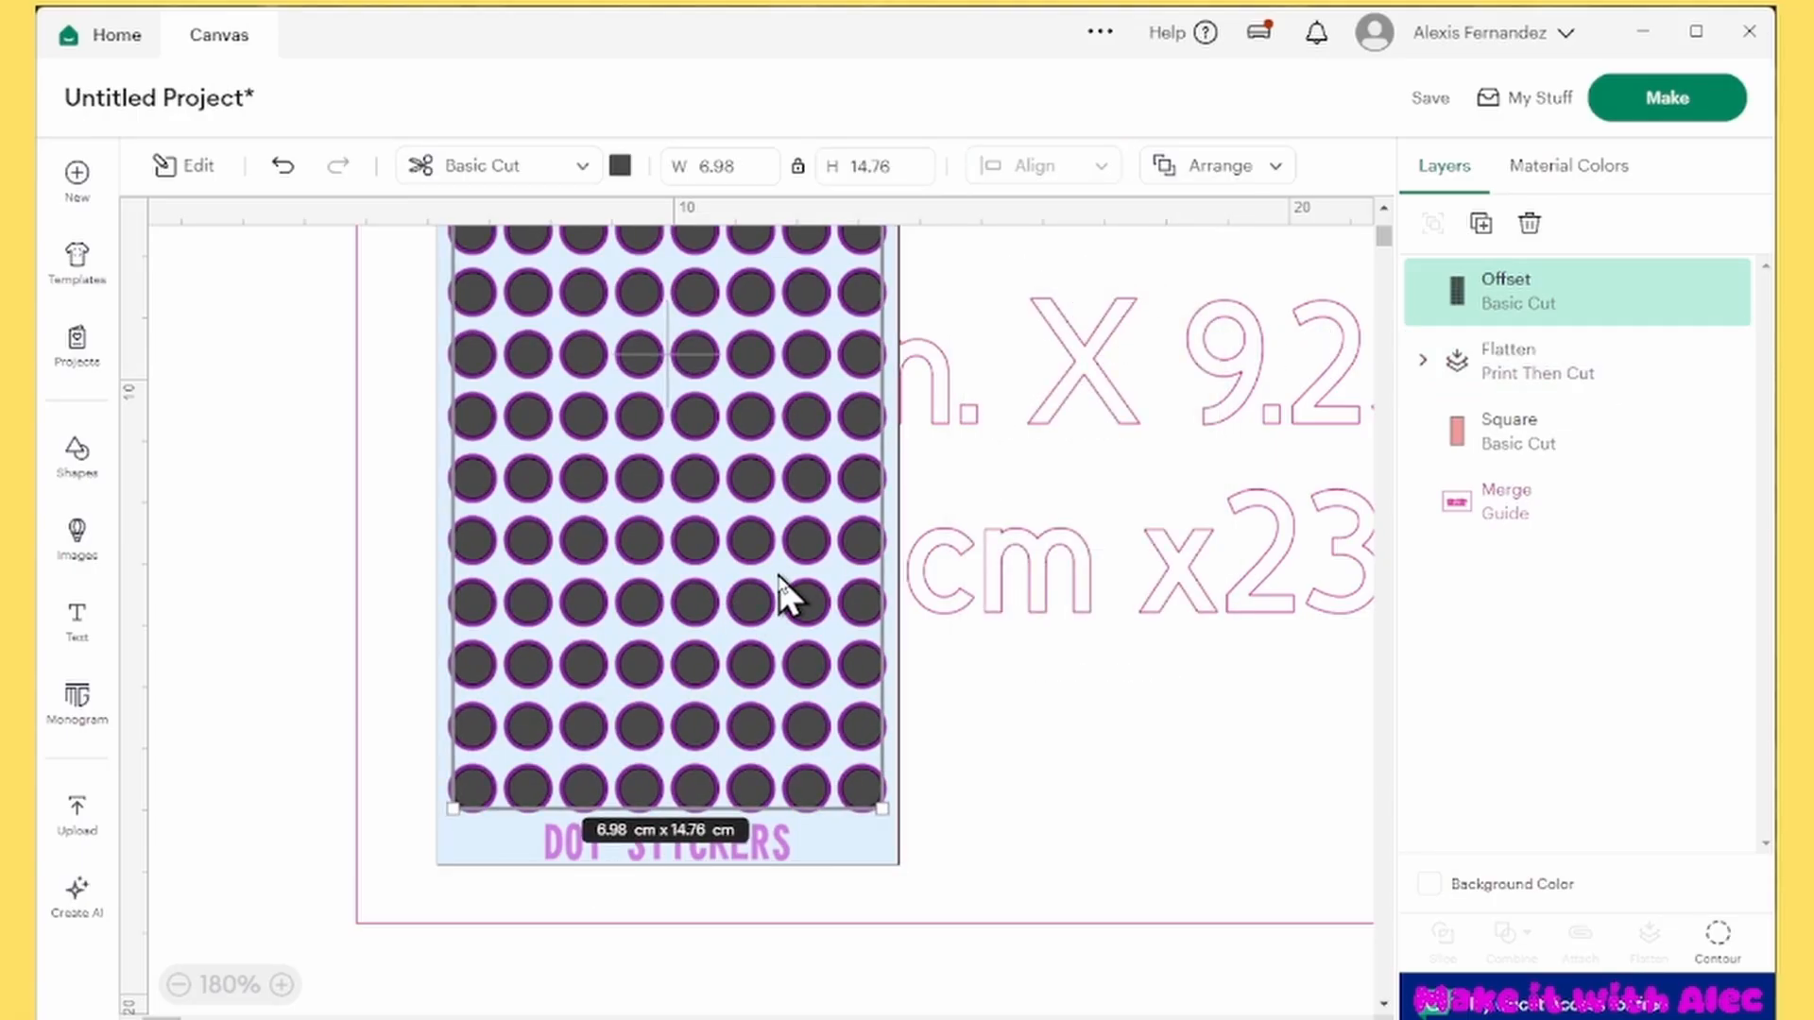
Group the Offset, Flatten and Square layers and move the group to the upper-left corner inside the guide frame
scroll(648, 690, "down", 5)
left_click(1572, 437, "shift")
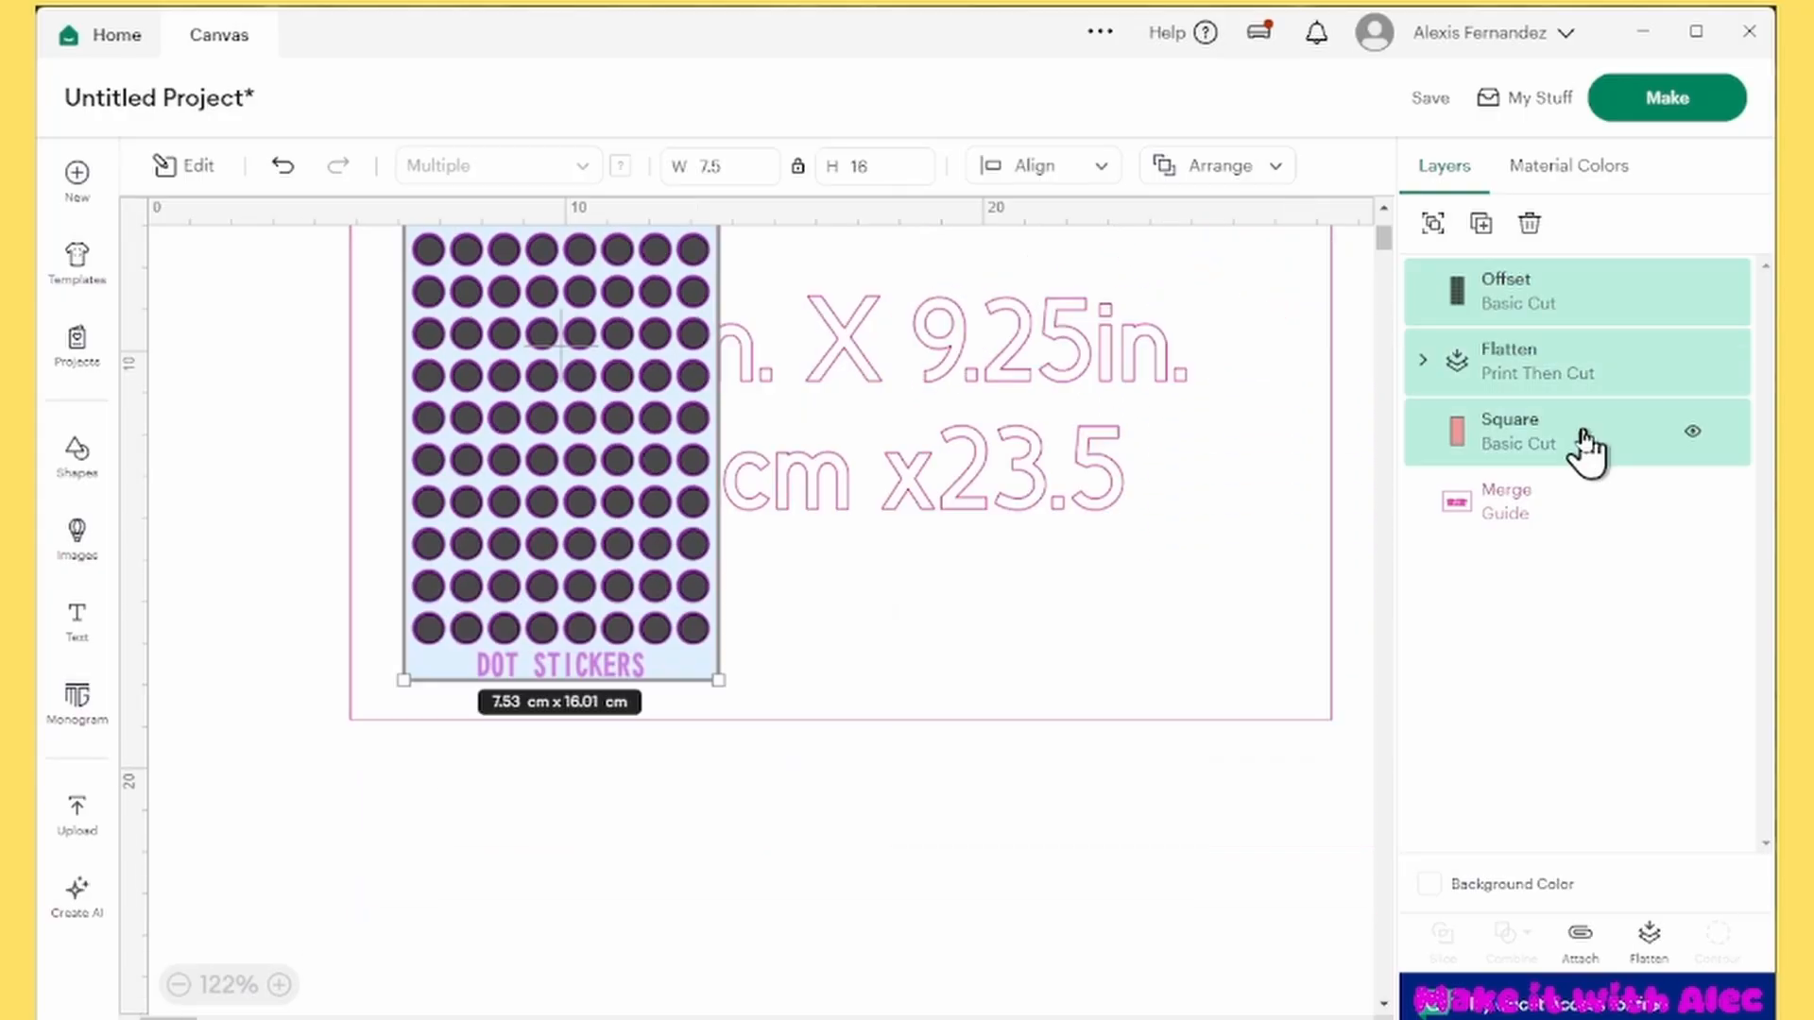
left_click(1434, 224)
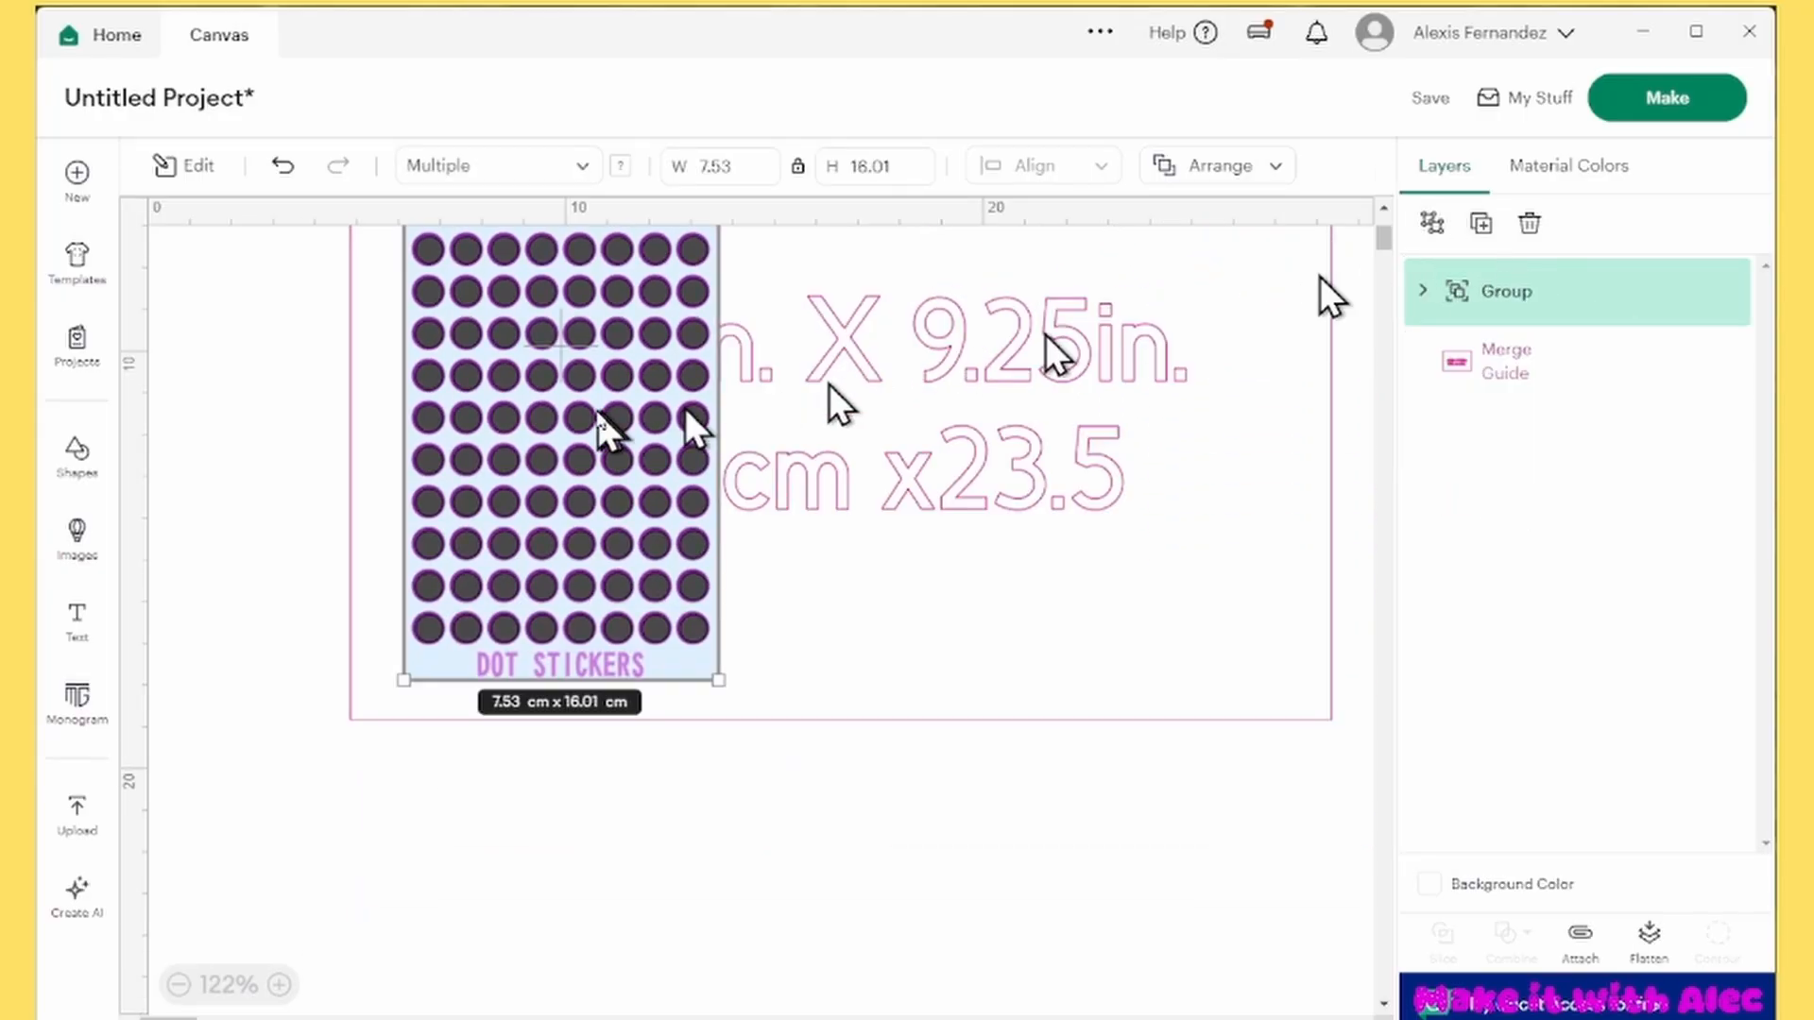
left_click_drag(608, 425, 554, 414)
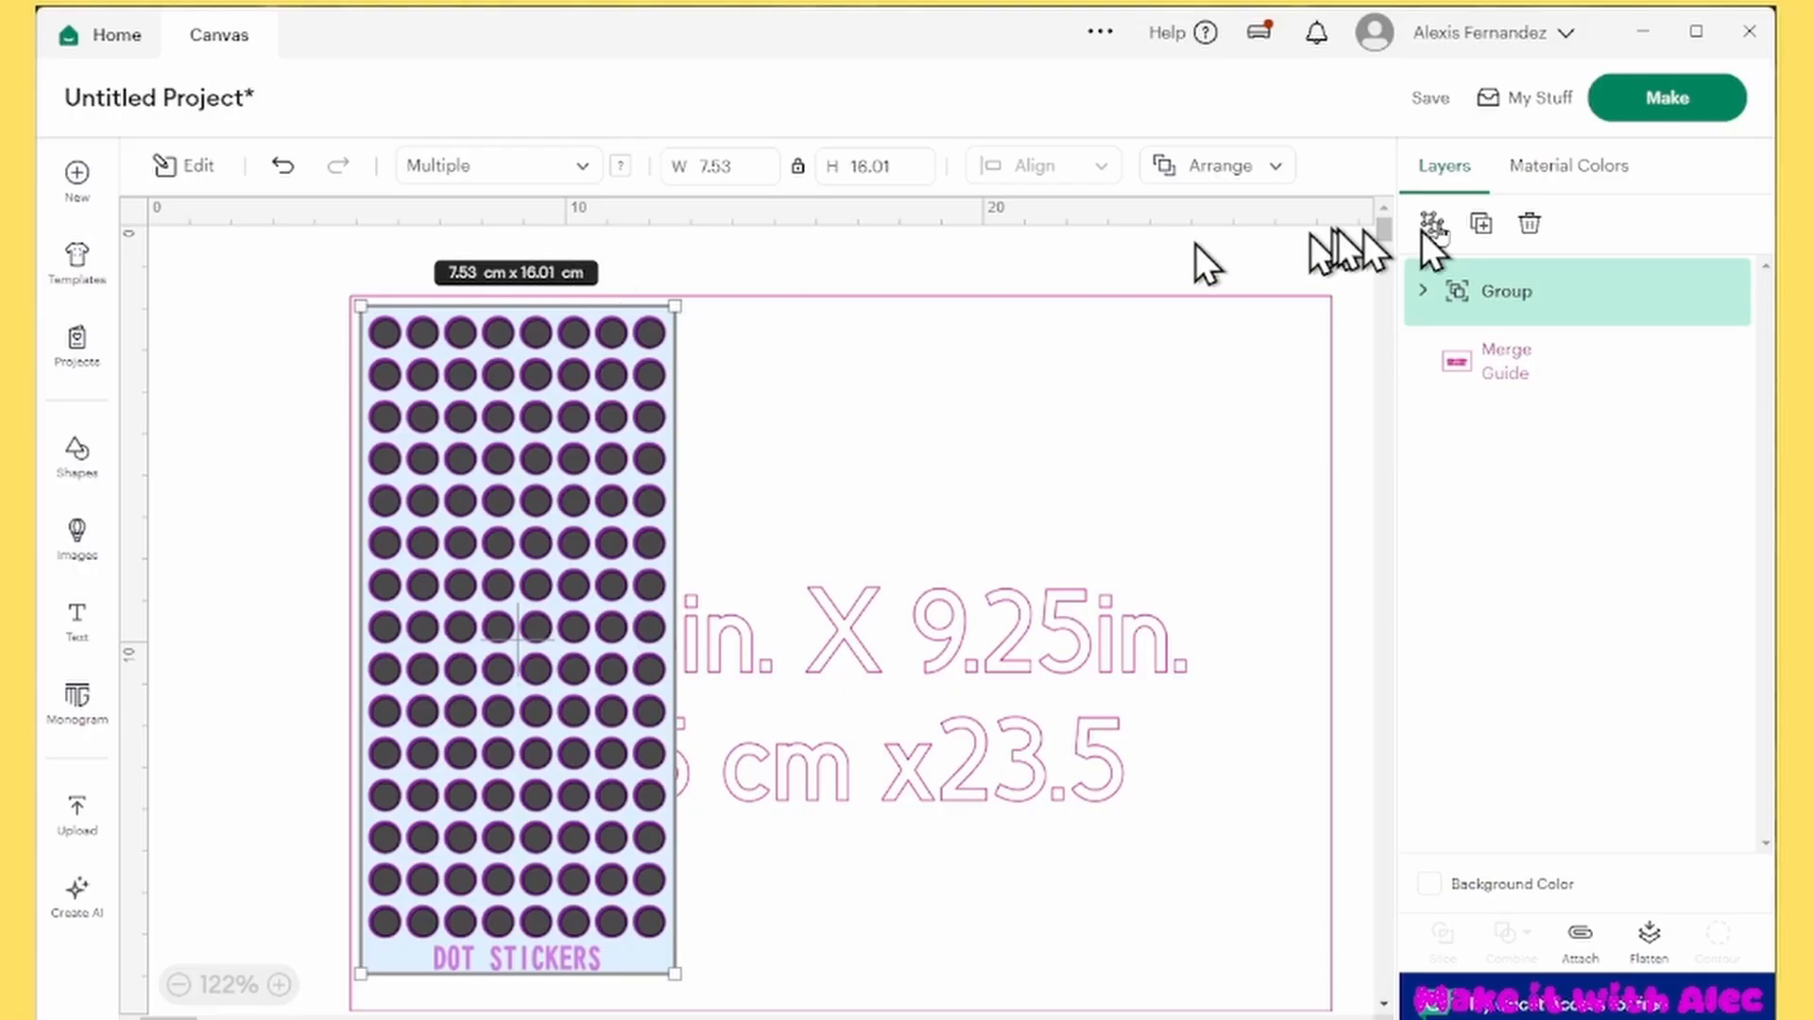
Duplicate the sticker group twice and place the copies side by side with the original inside the guide frame
left_click(1480, 227)
left_click(1478, 227)
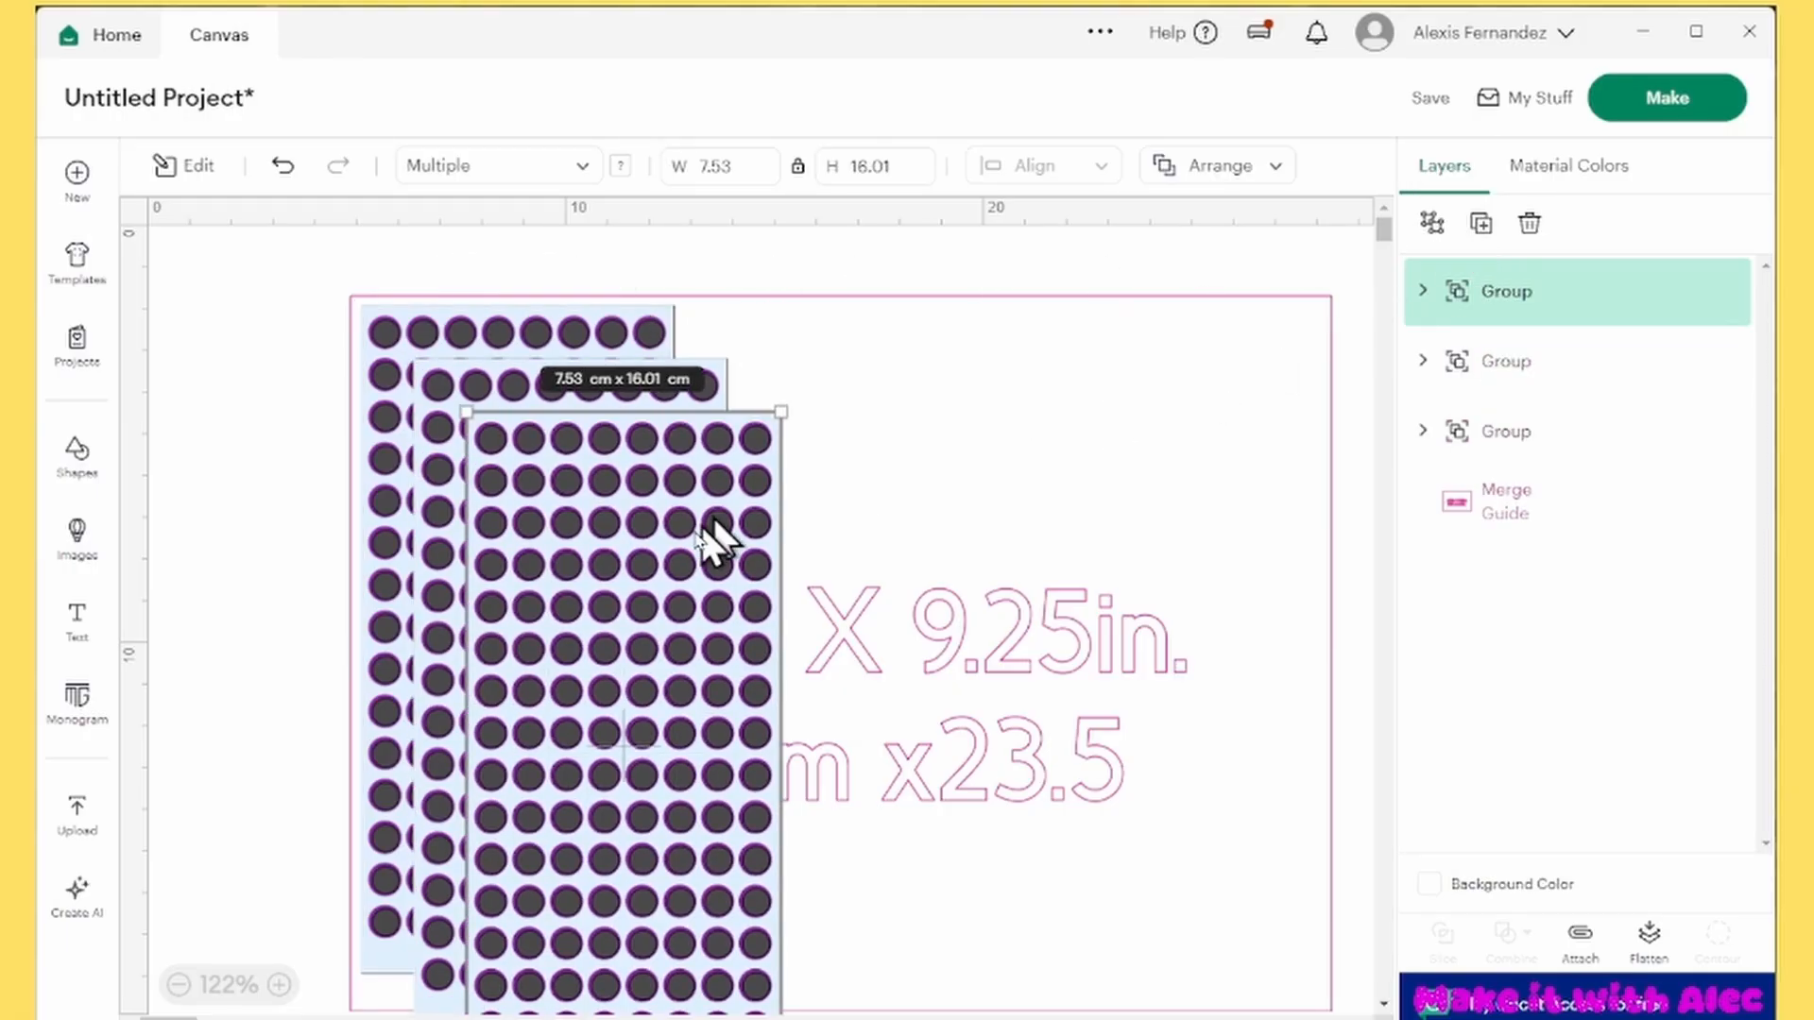
left_click_drag(709, 529, 1213, 496)
left_click_drag(599, 643, 863, 604)
Distribute the three sticker groups horizontally
key("ctrl+a")
left_click(1059, 172)
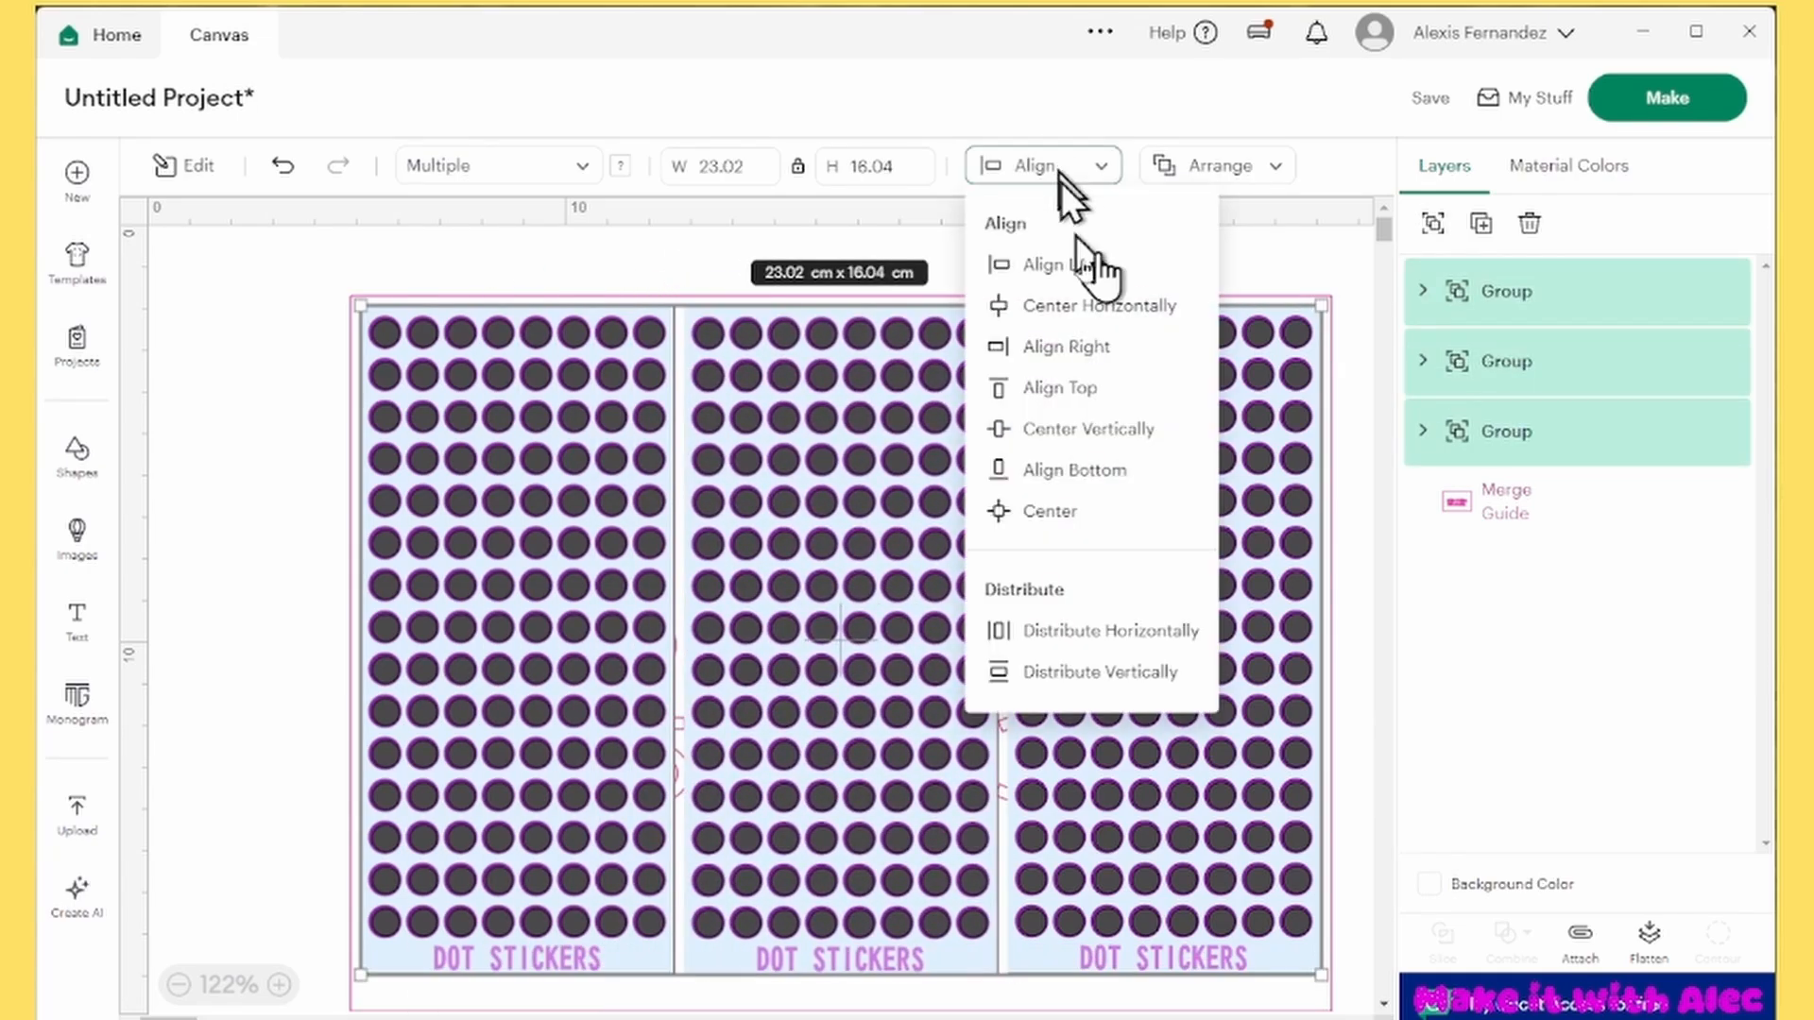
left_click(1120, 629)
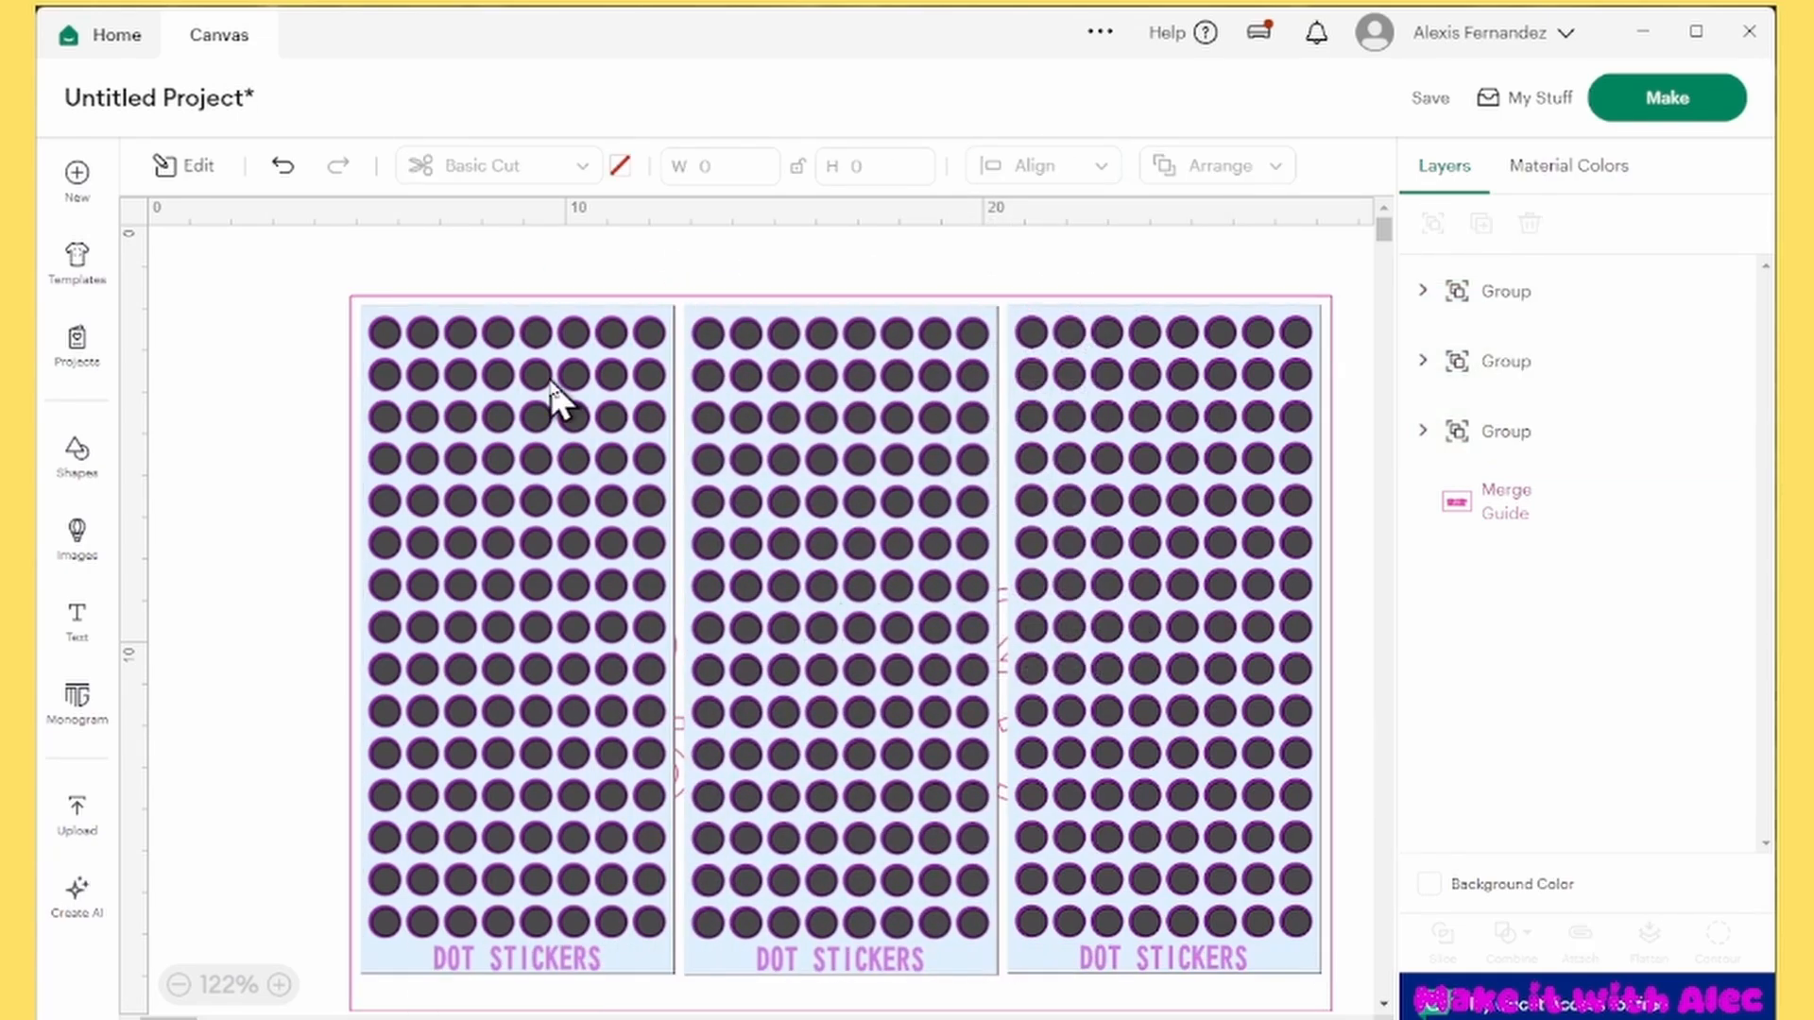
Rename the three sticker groups as 1, 2 and 3, in order from the leftmost sheet to the rightmost
scroll(556, 397, "down", 3)
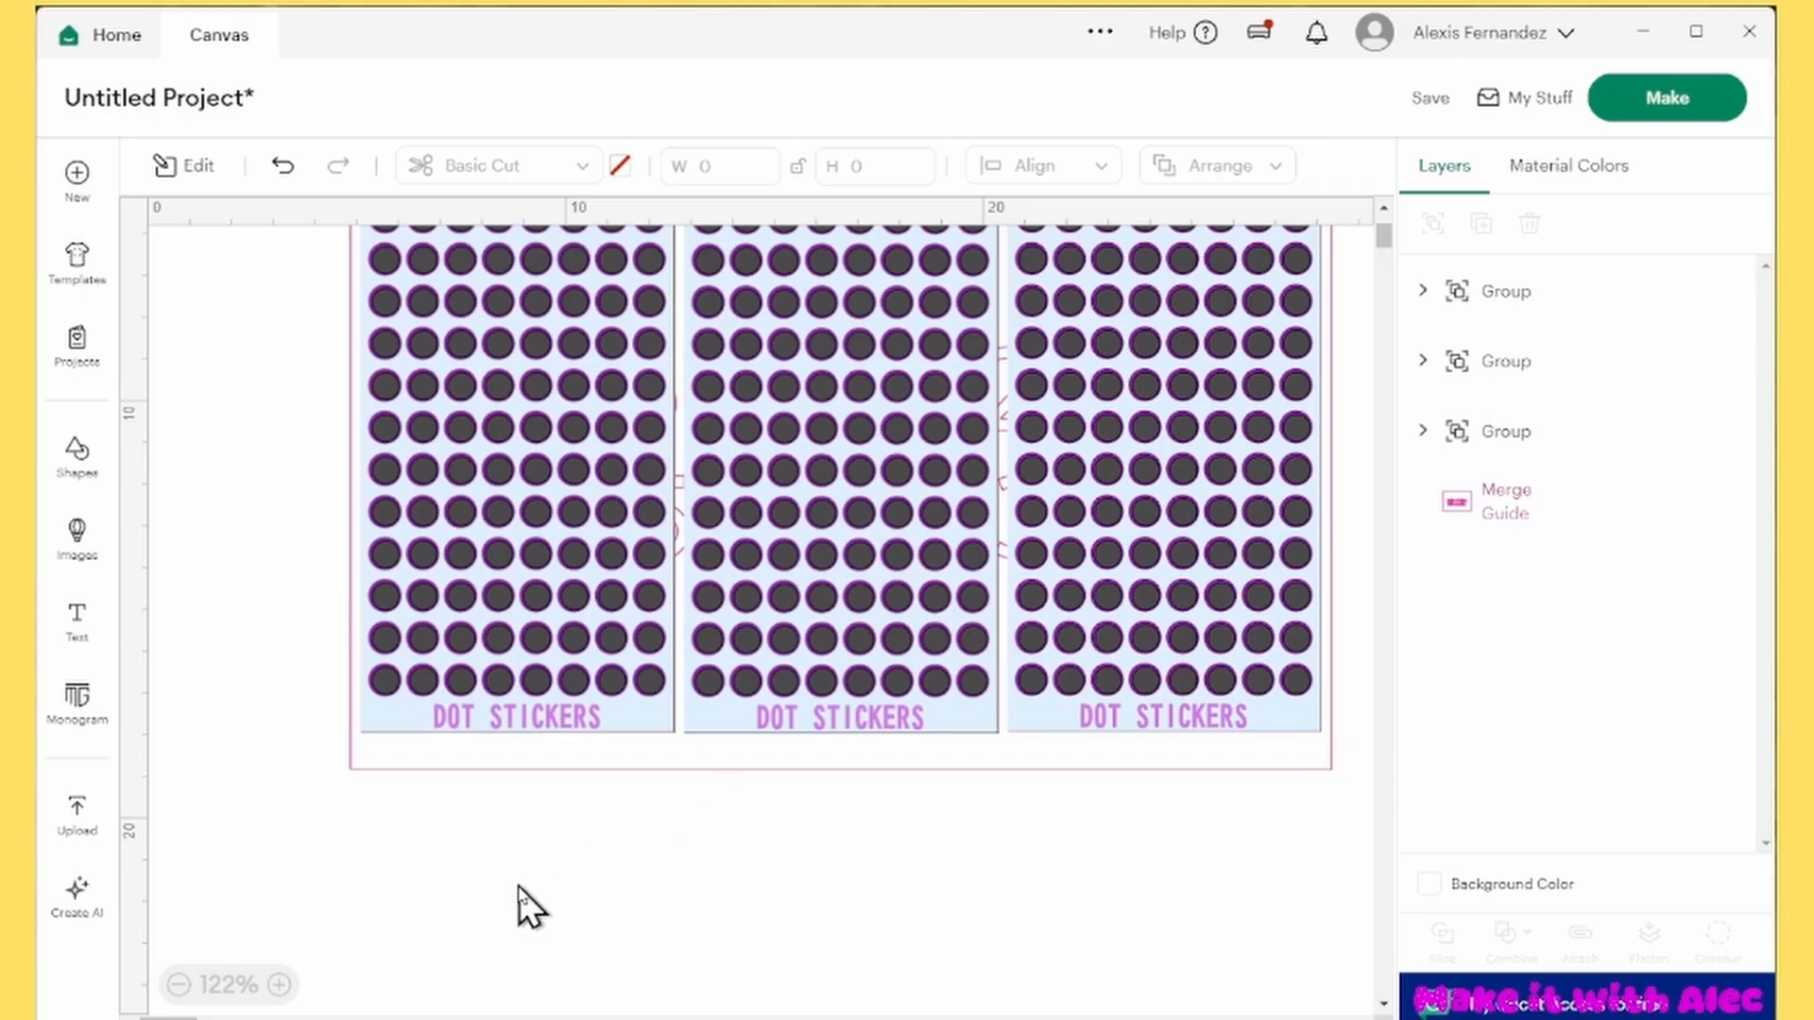
right_click(1512, 435)
left_click(1575, 102)
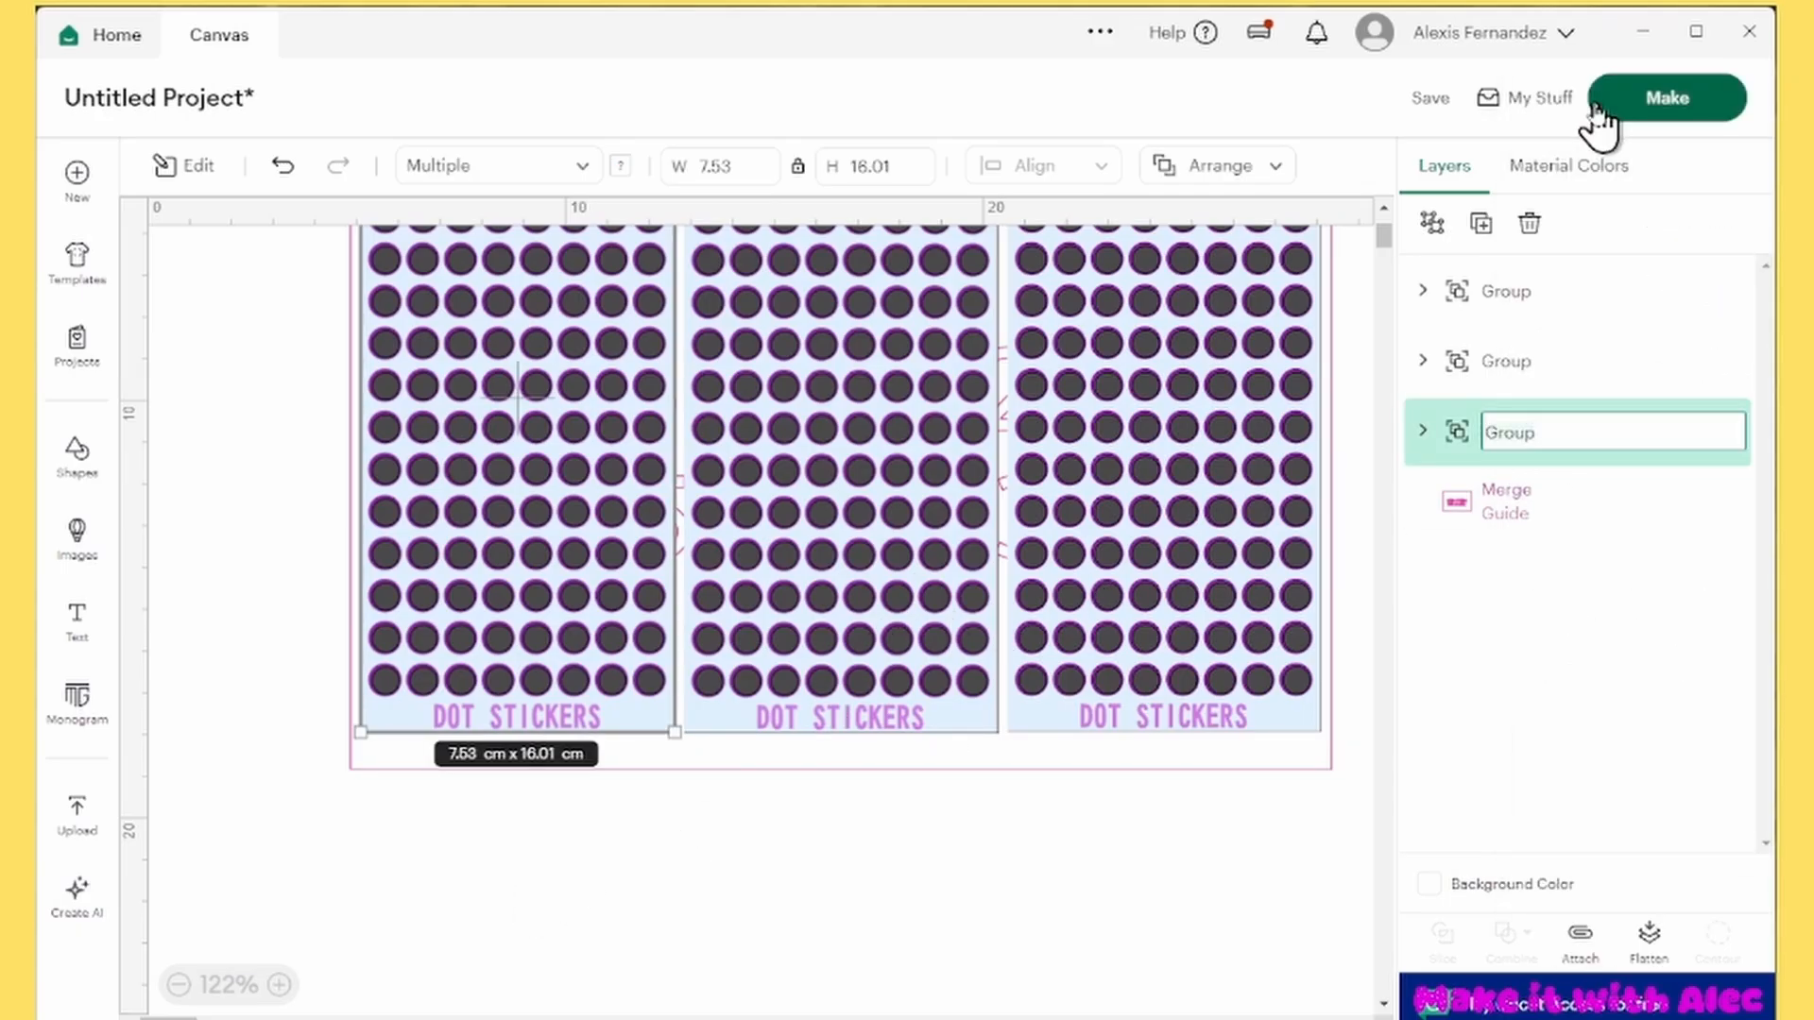
type("1")
left_click(1062, 746)
left_click(1528, 371)
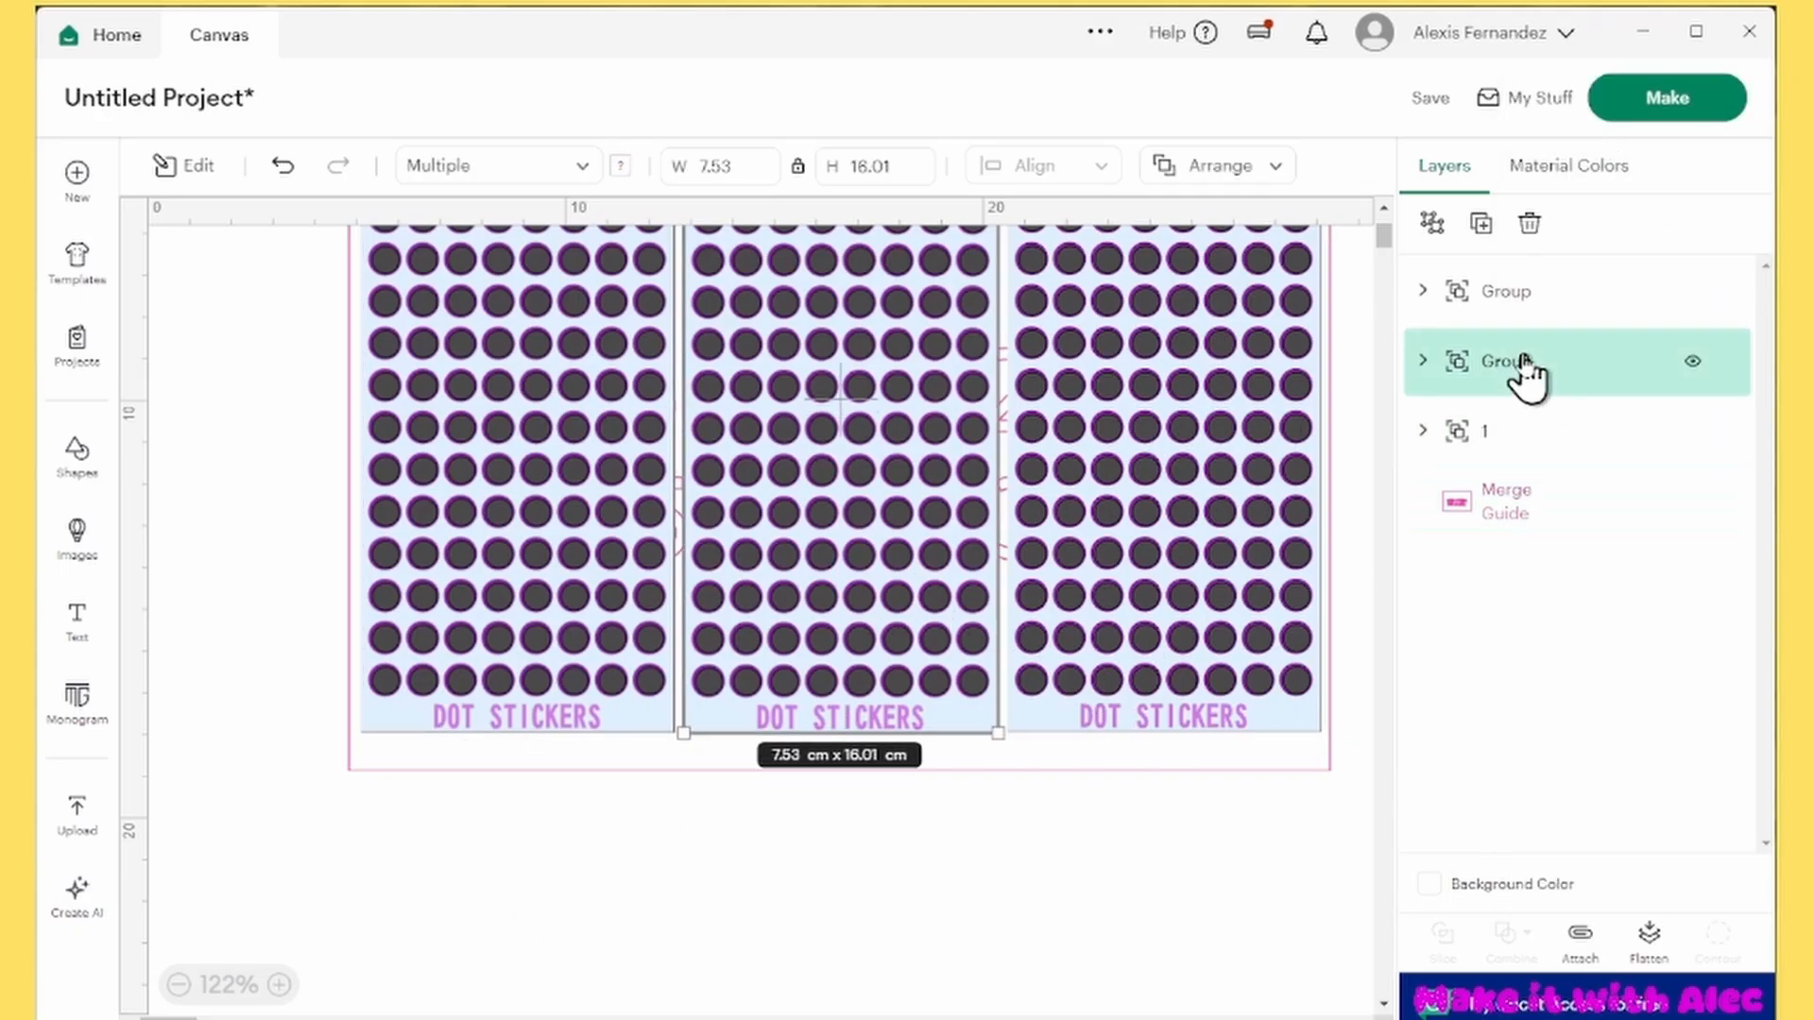
right_click(1525, 361)
left_click(1313, 99)
type("2")
right_click(1504, 293)
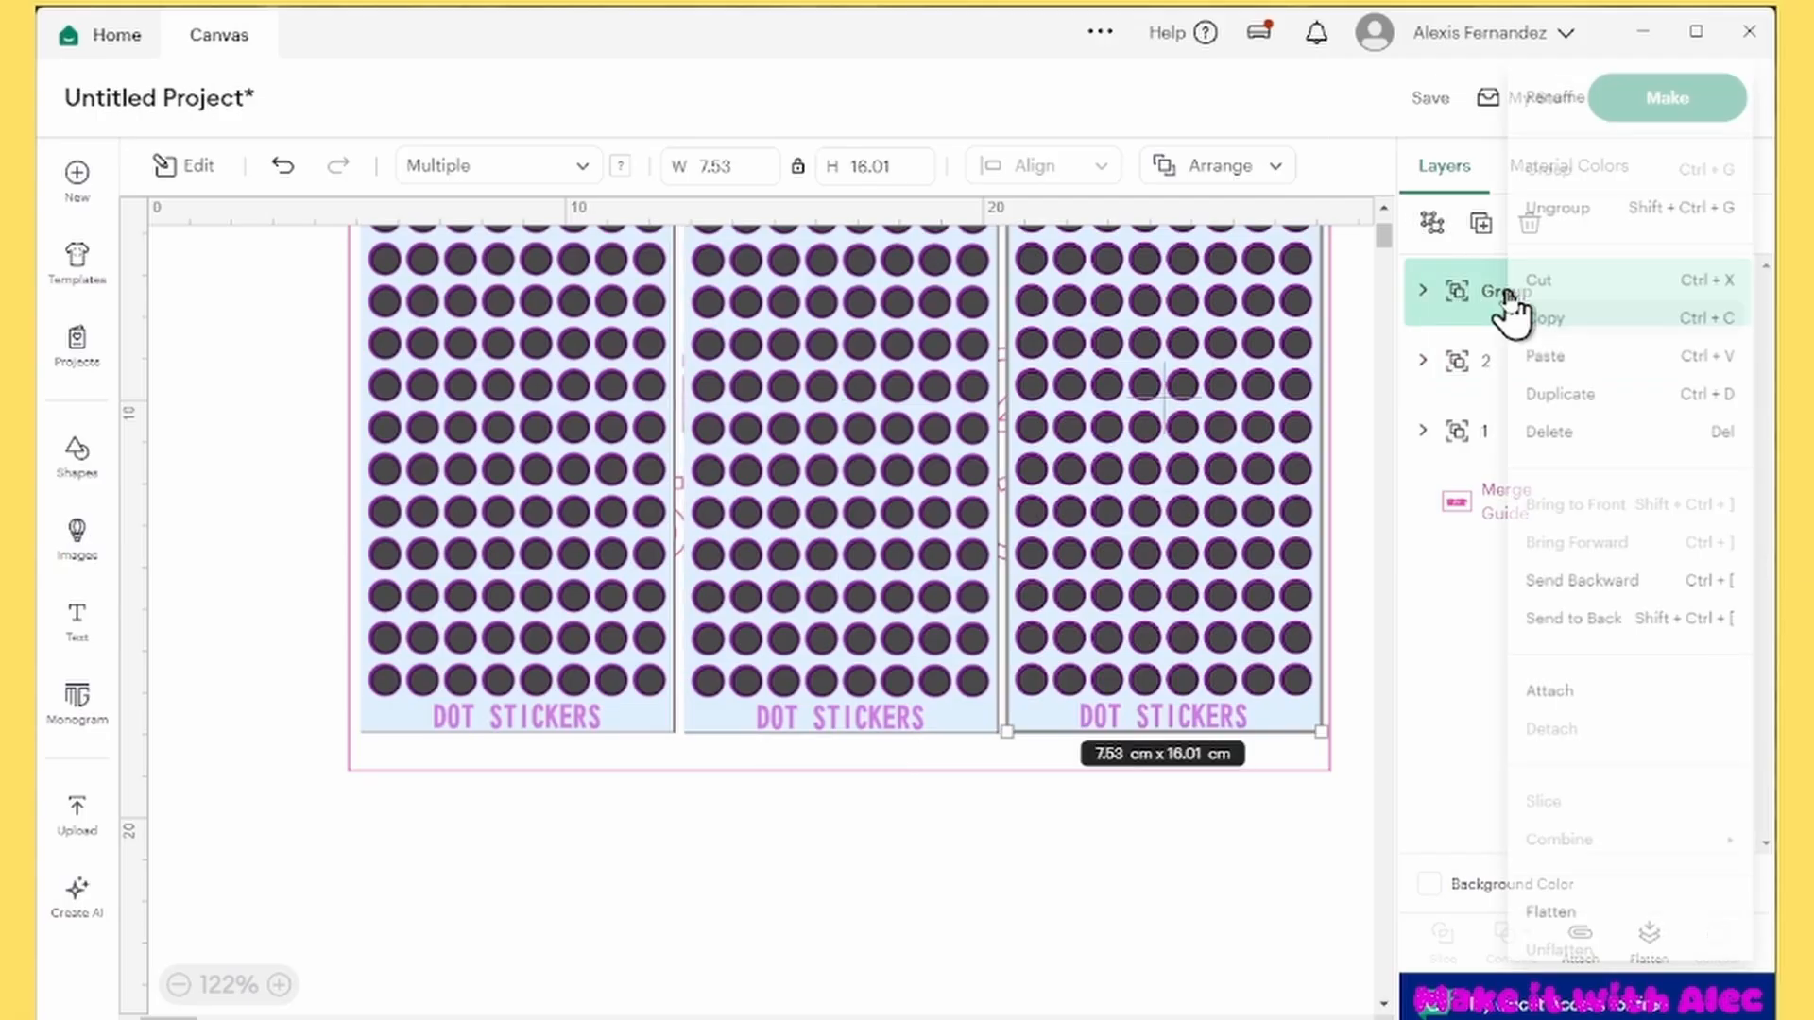
left_click(1563, 100)
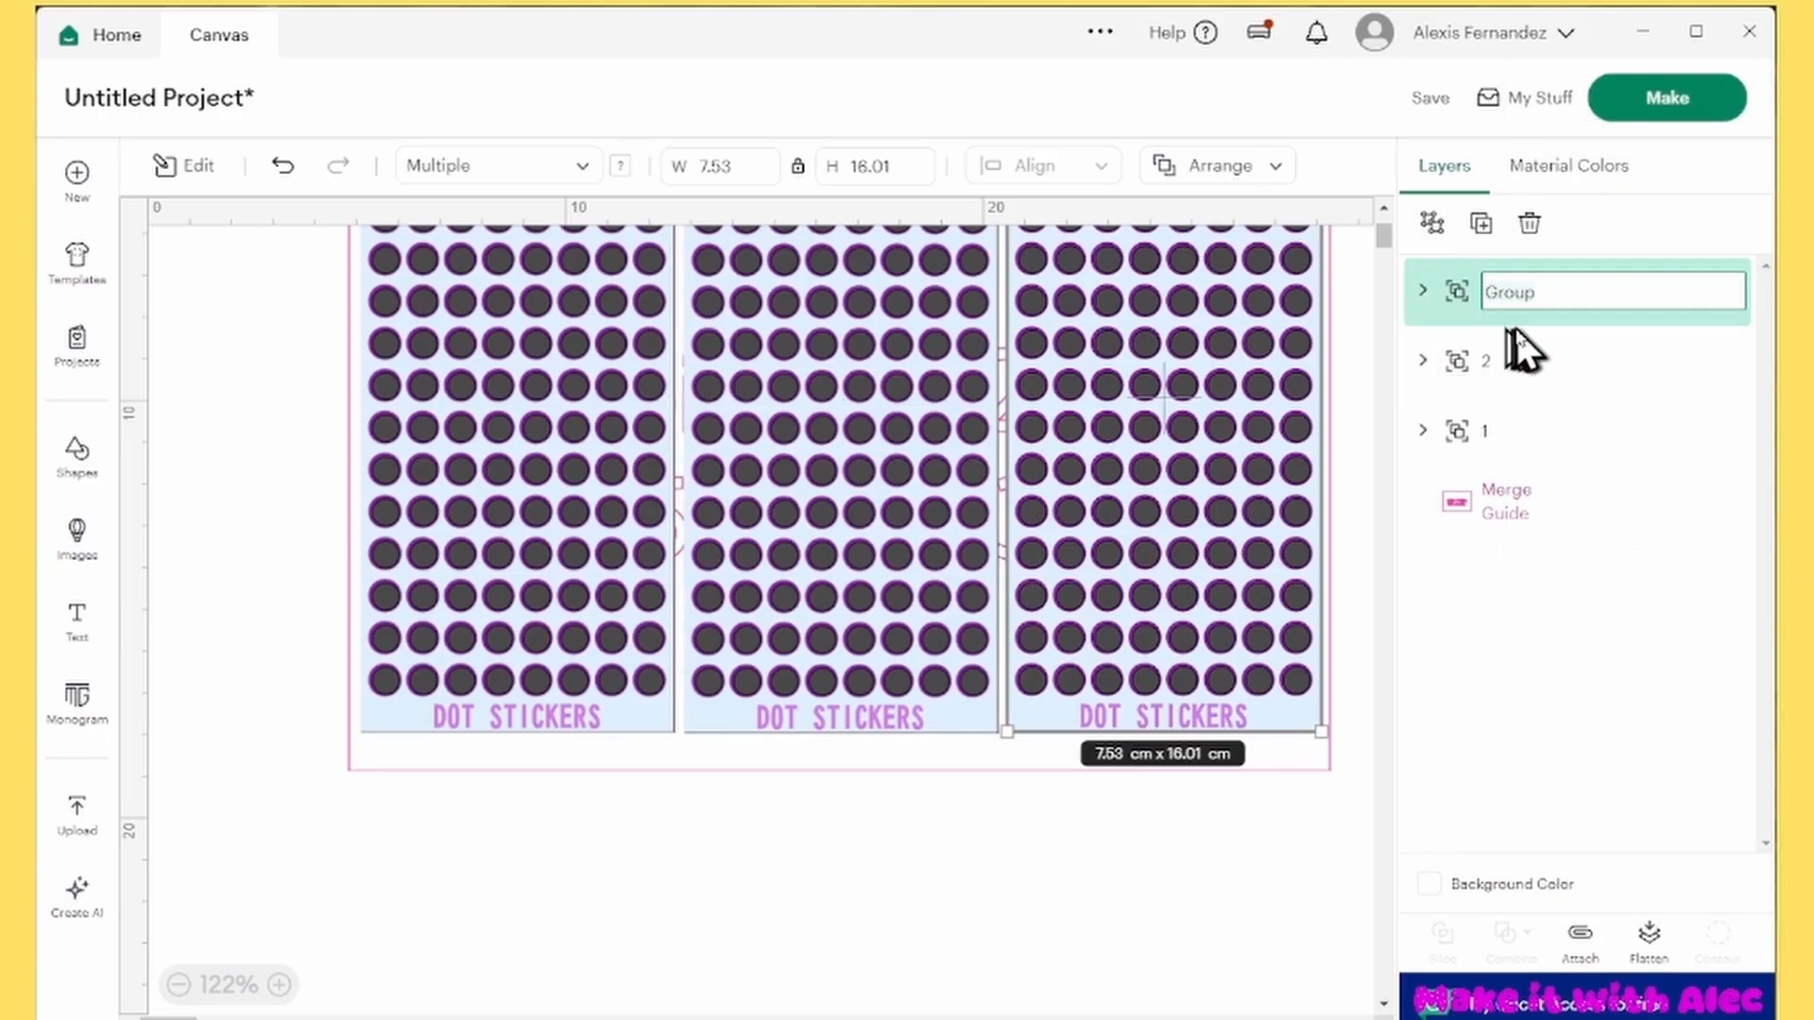
type("3")
left_click(586, 649)
Expand group 1 and check its Offset circle cut layer by hiding and showing it
left_click(1423, 431)
left_click(1603, 496)
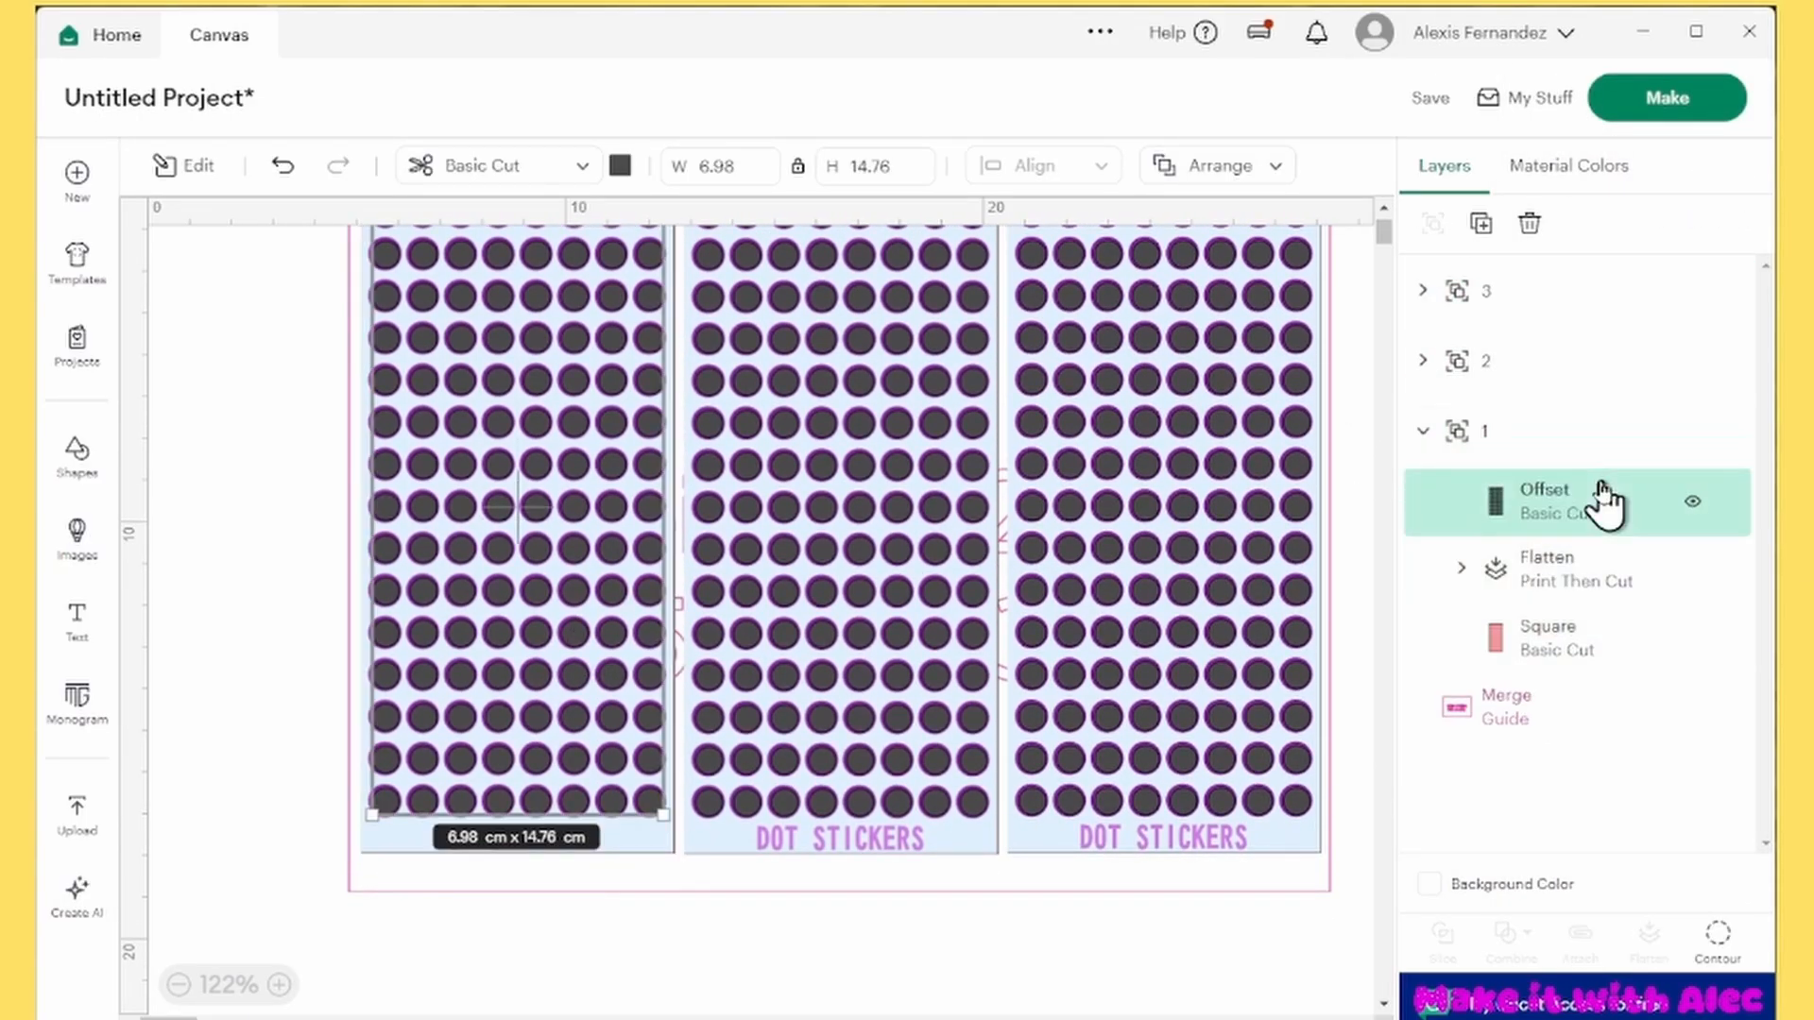
left_click(1692, 503)
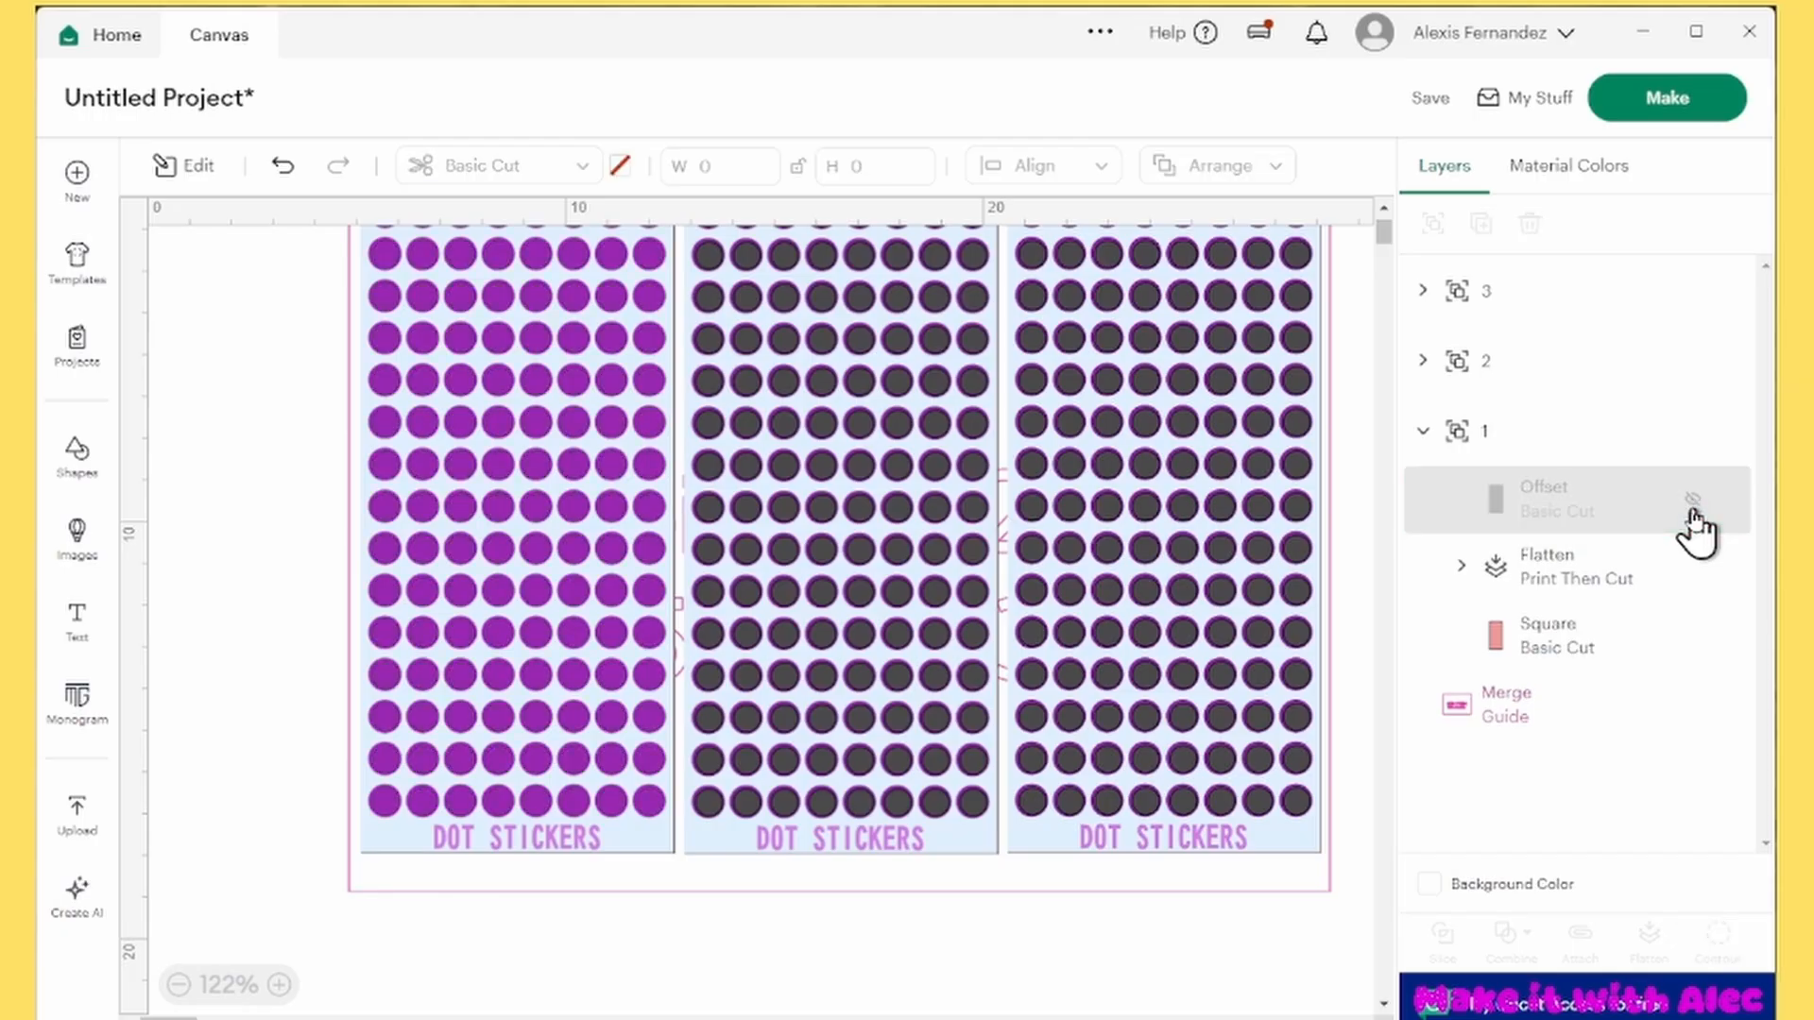
left_click(1692, 503)
left_click(1692, 503)
left_click(1692, 504)
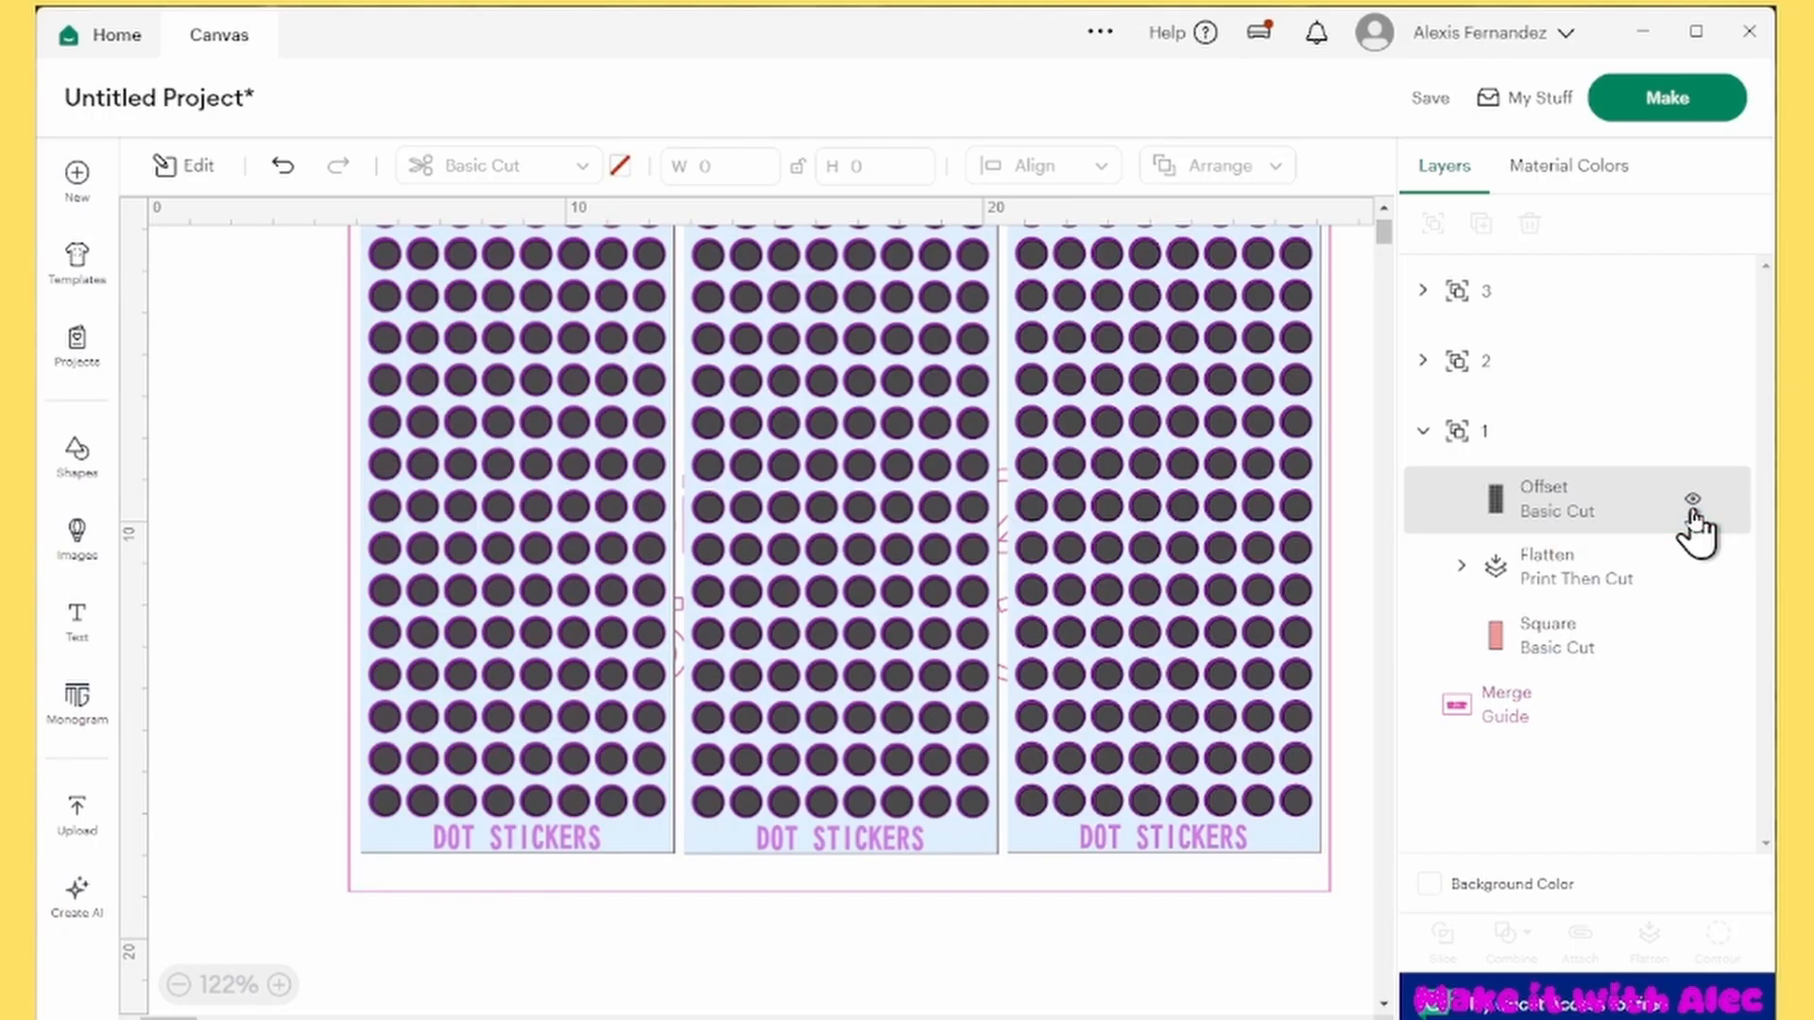
Check the Flatten print layer and the Square cut layer of group 1 by hiding and showing each one
left_click(1596, 570)
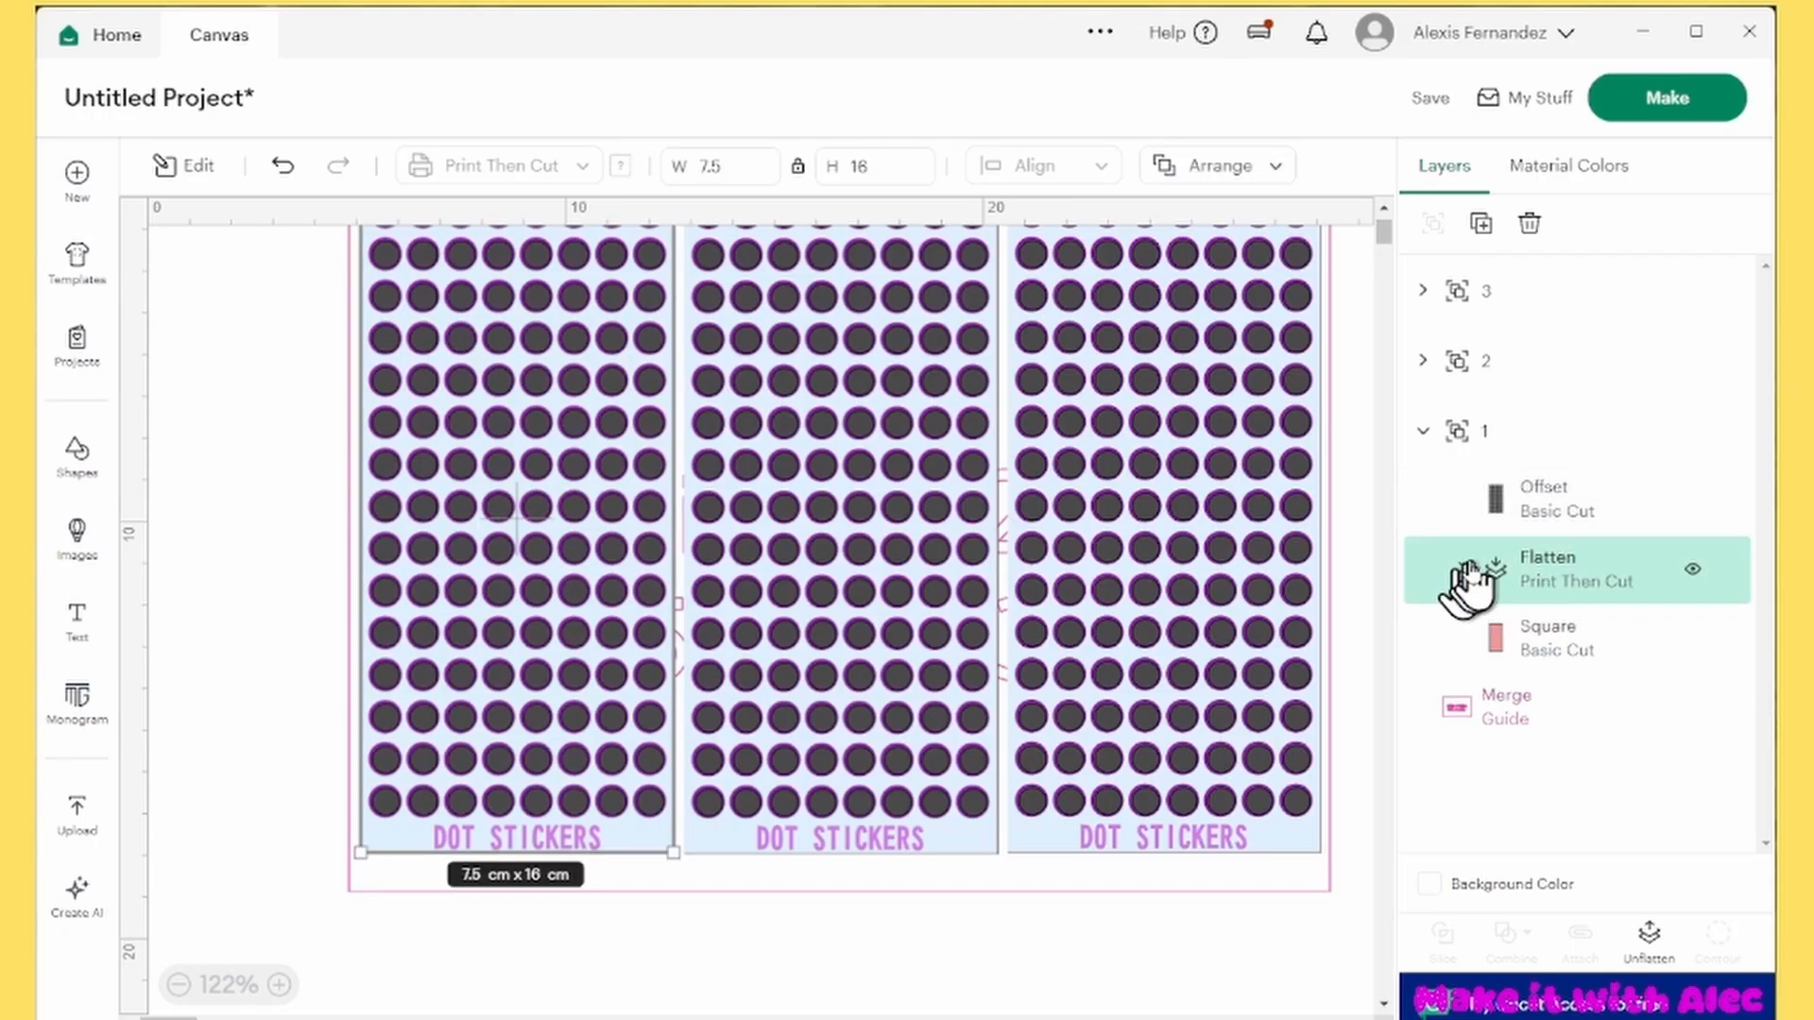
left_click(1461, 570)
left_click(1692, 570)
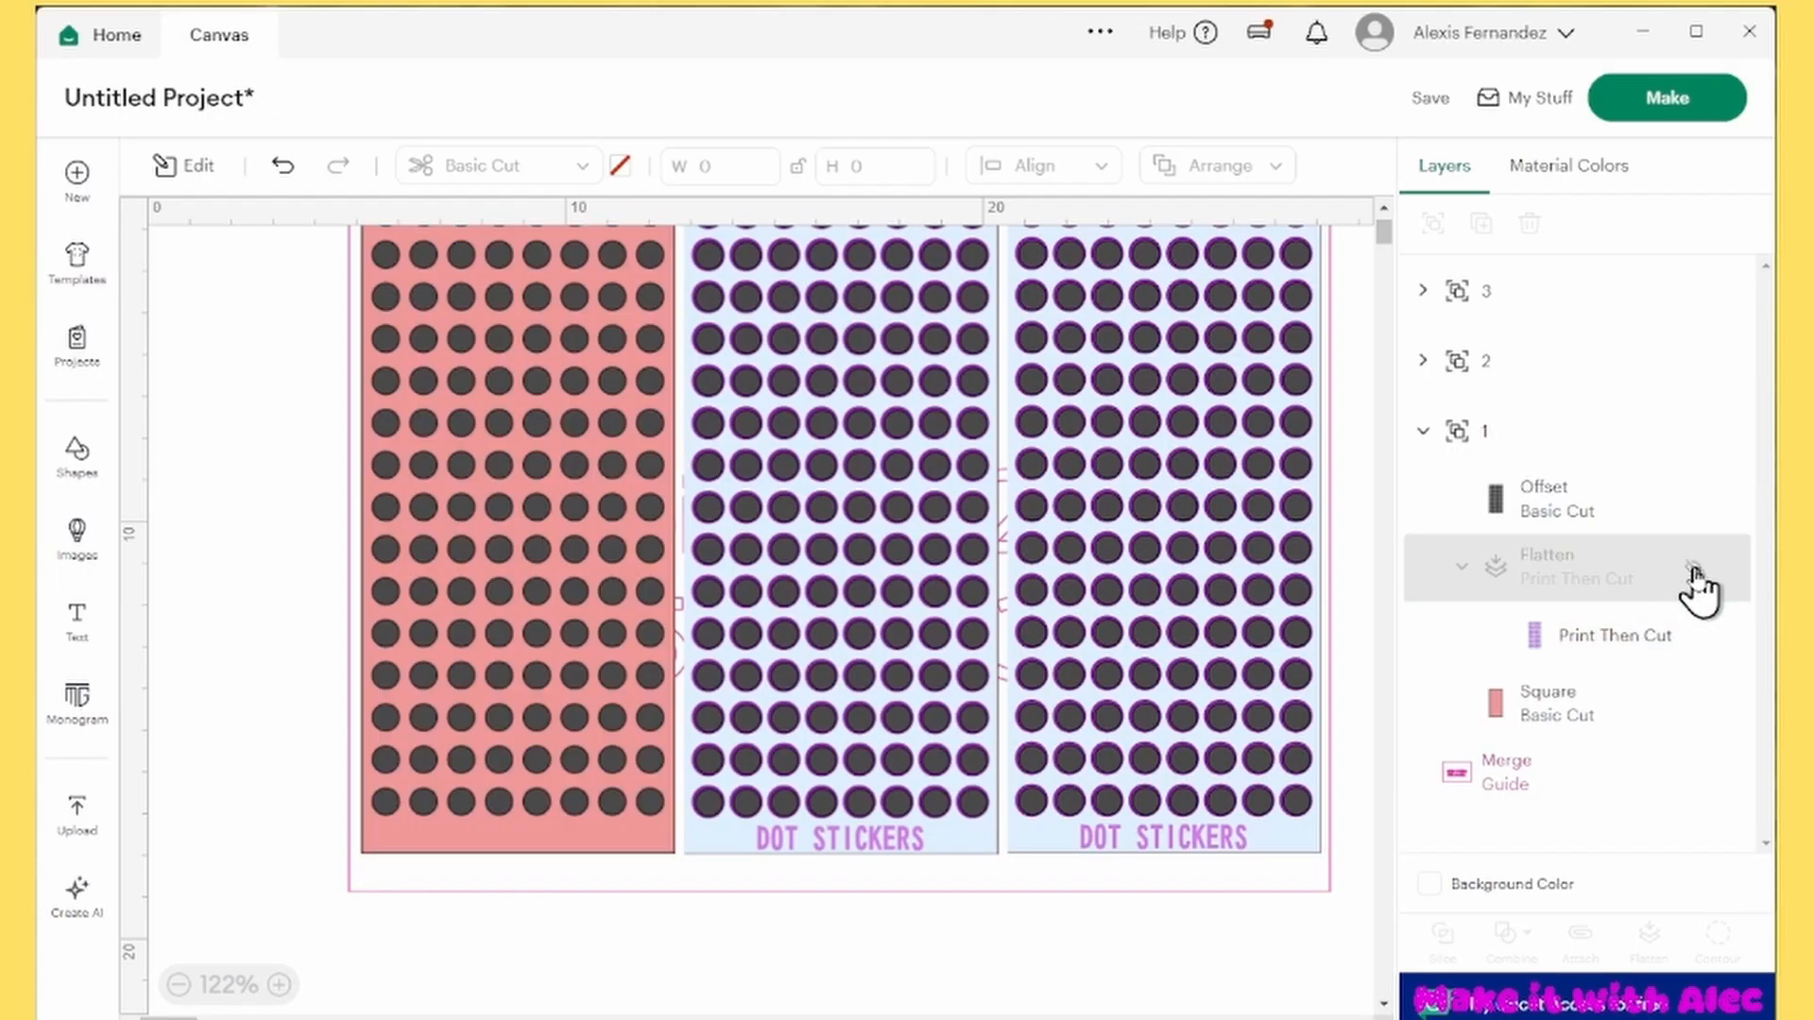
left_click(1694, 574)
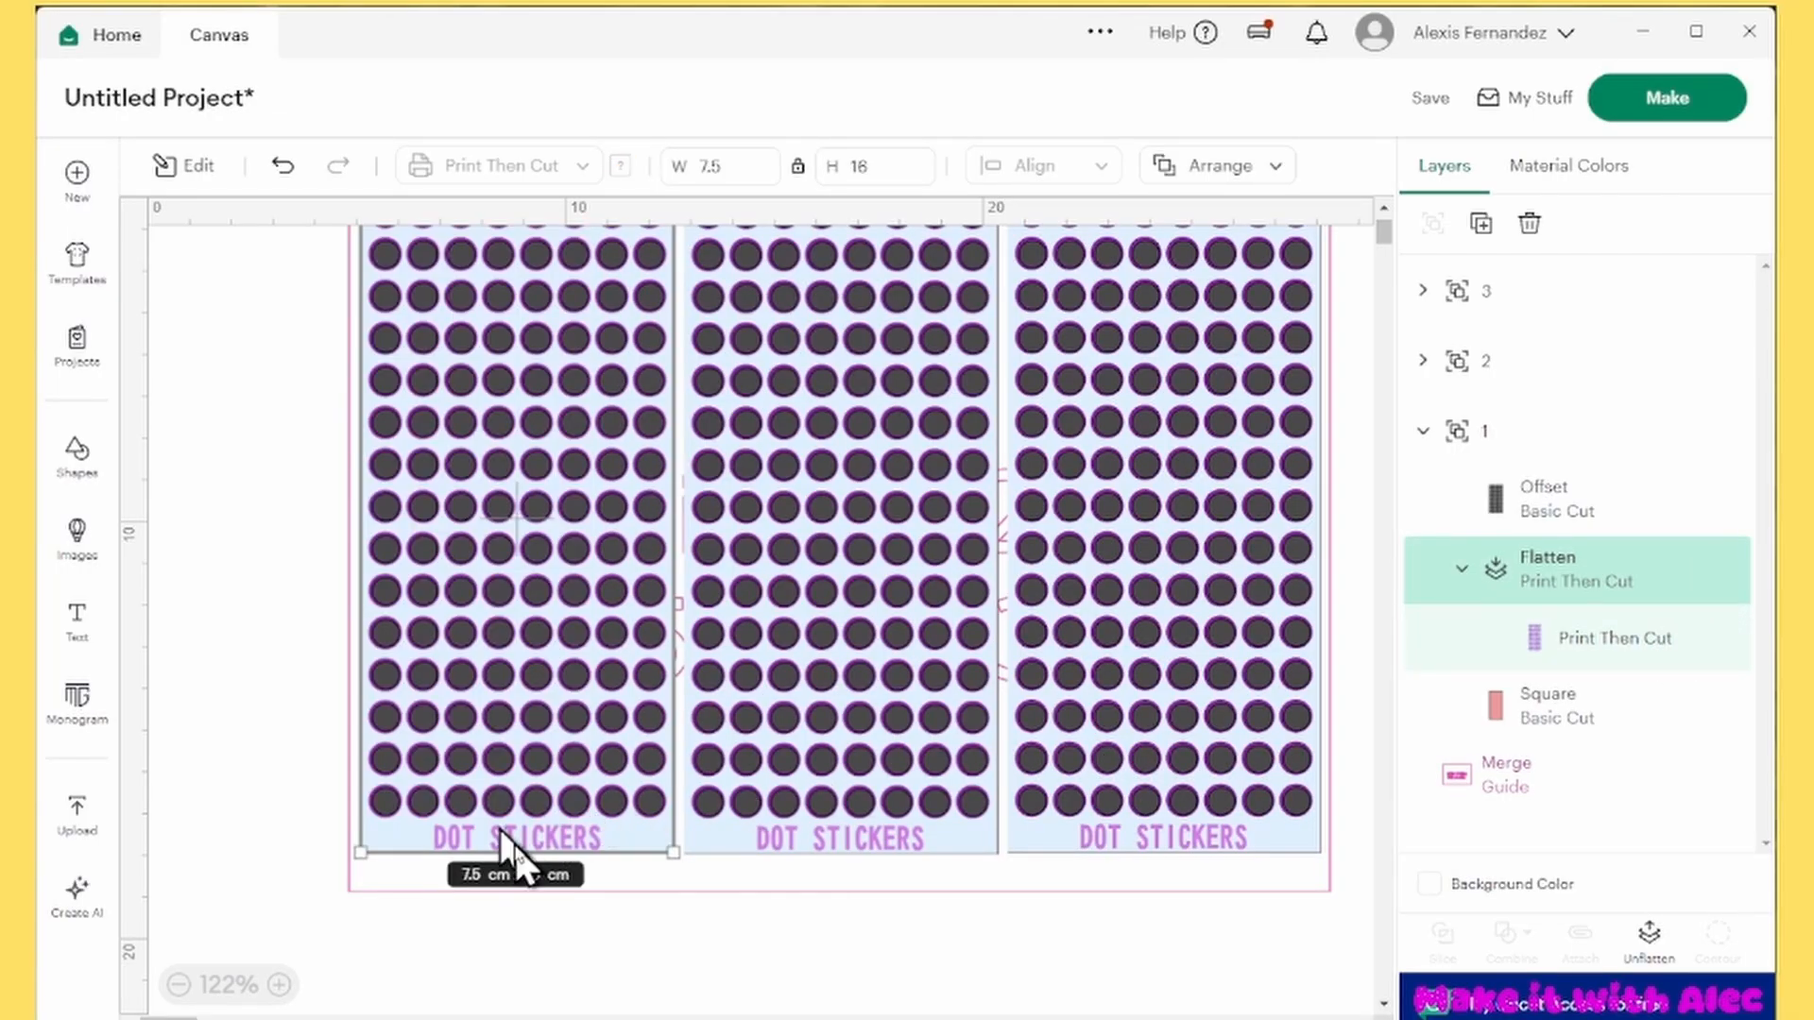
left_click(1463, 570)
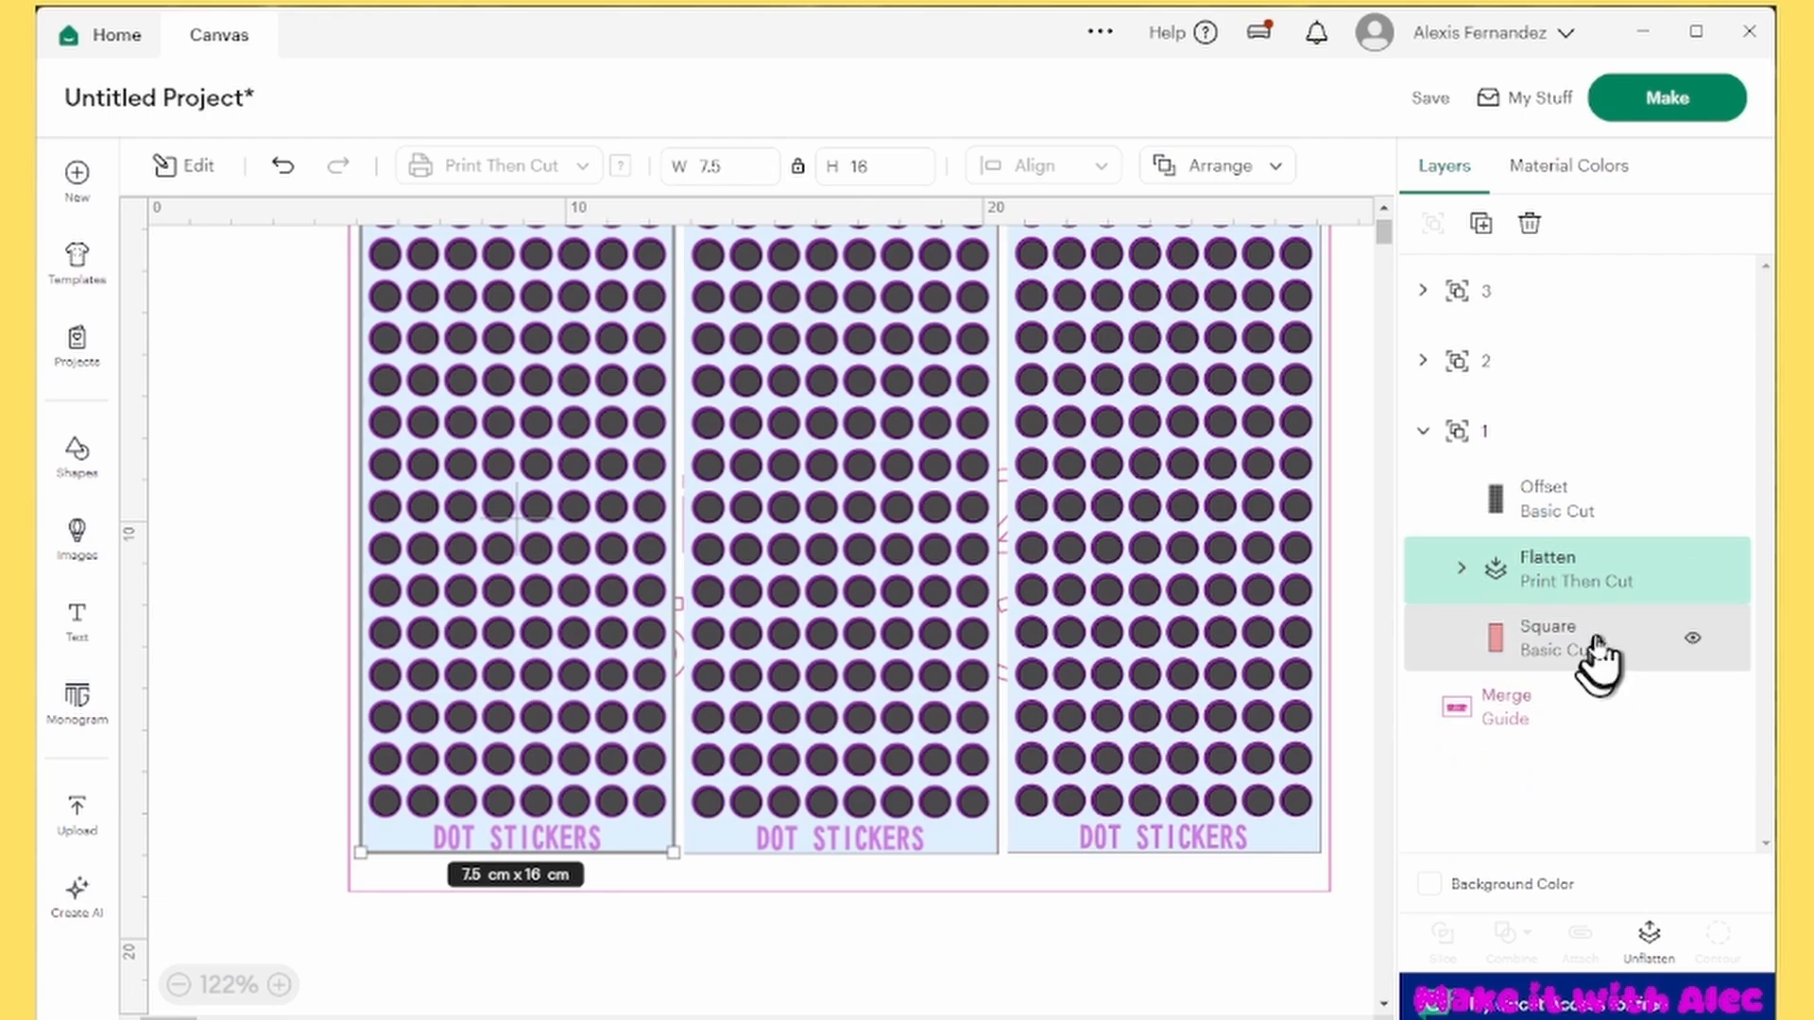
left_click(1599, 652)
left_click(1694, 641)
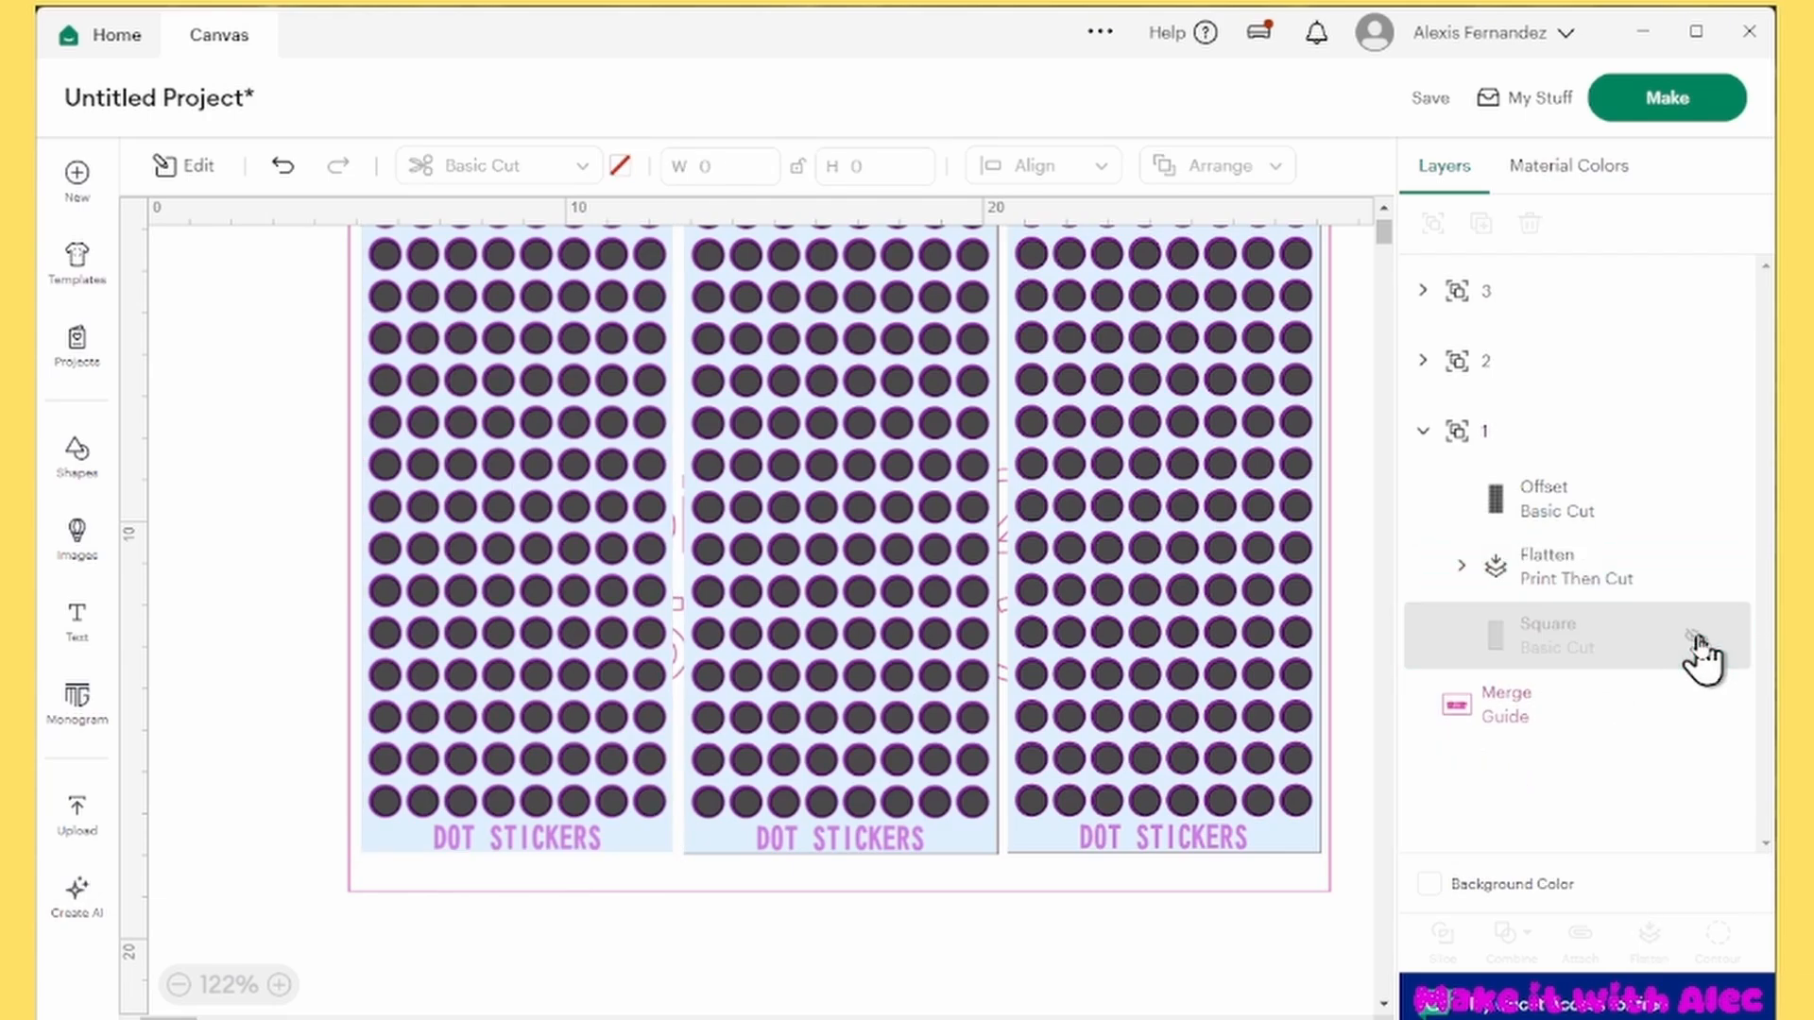
left_click(1694, 641)
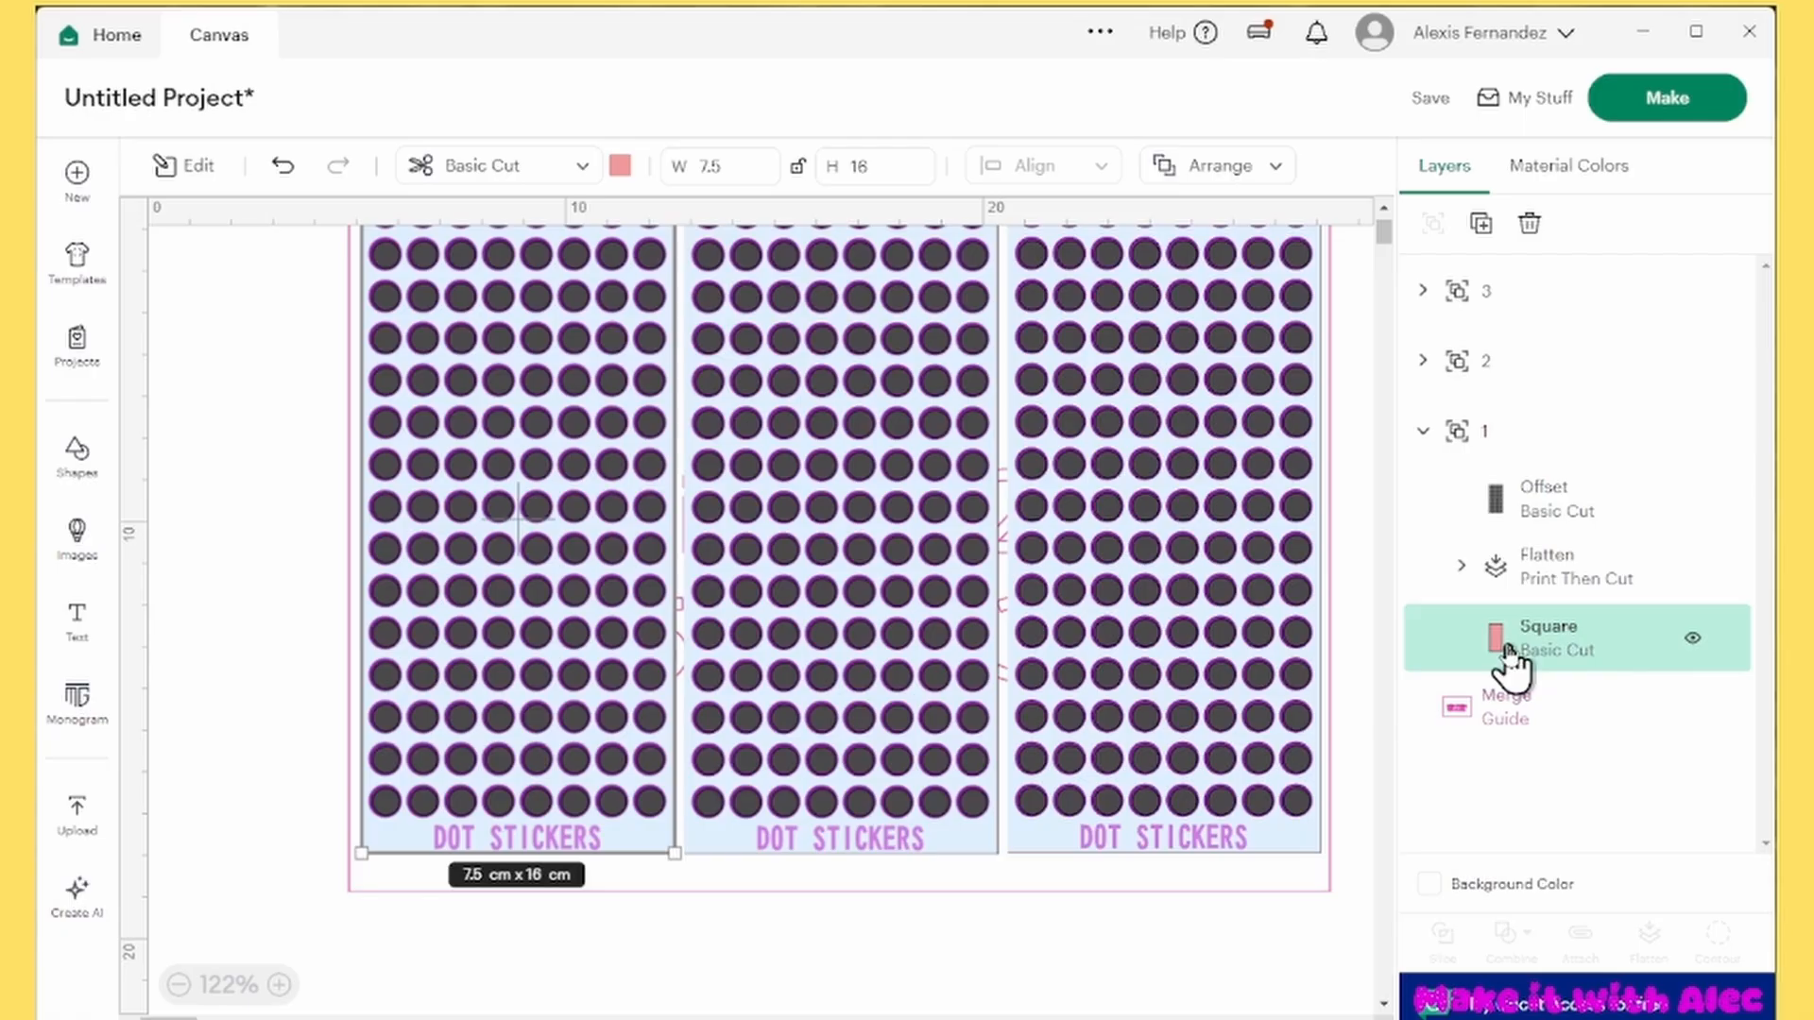
Attach all three sticker groups and the guide frame together
scroll(695, 653, "up", 4)
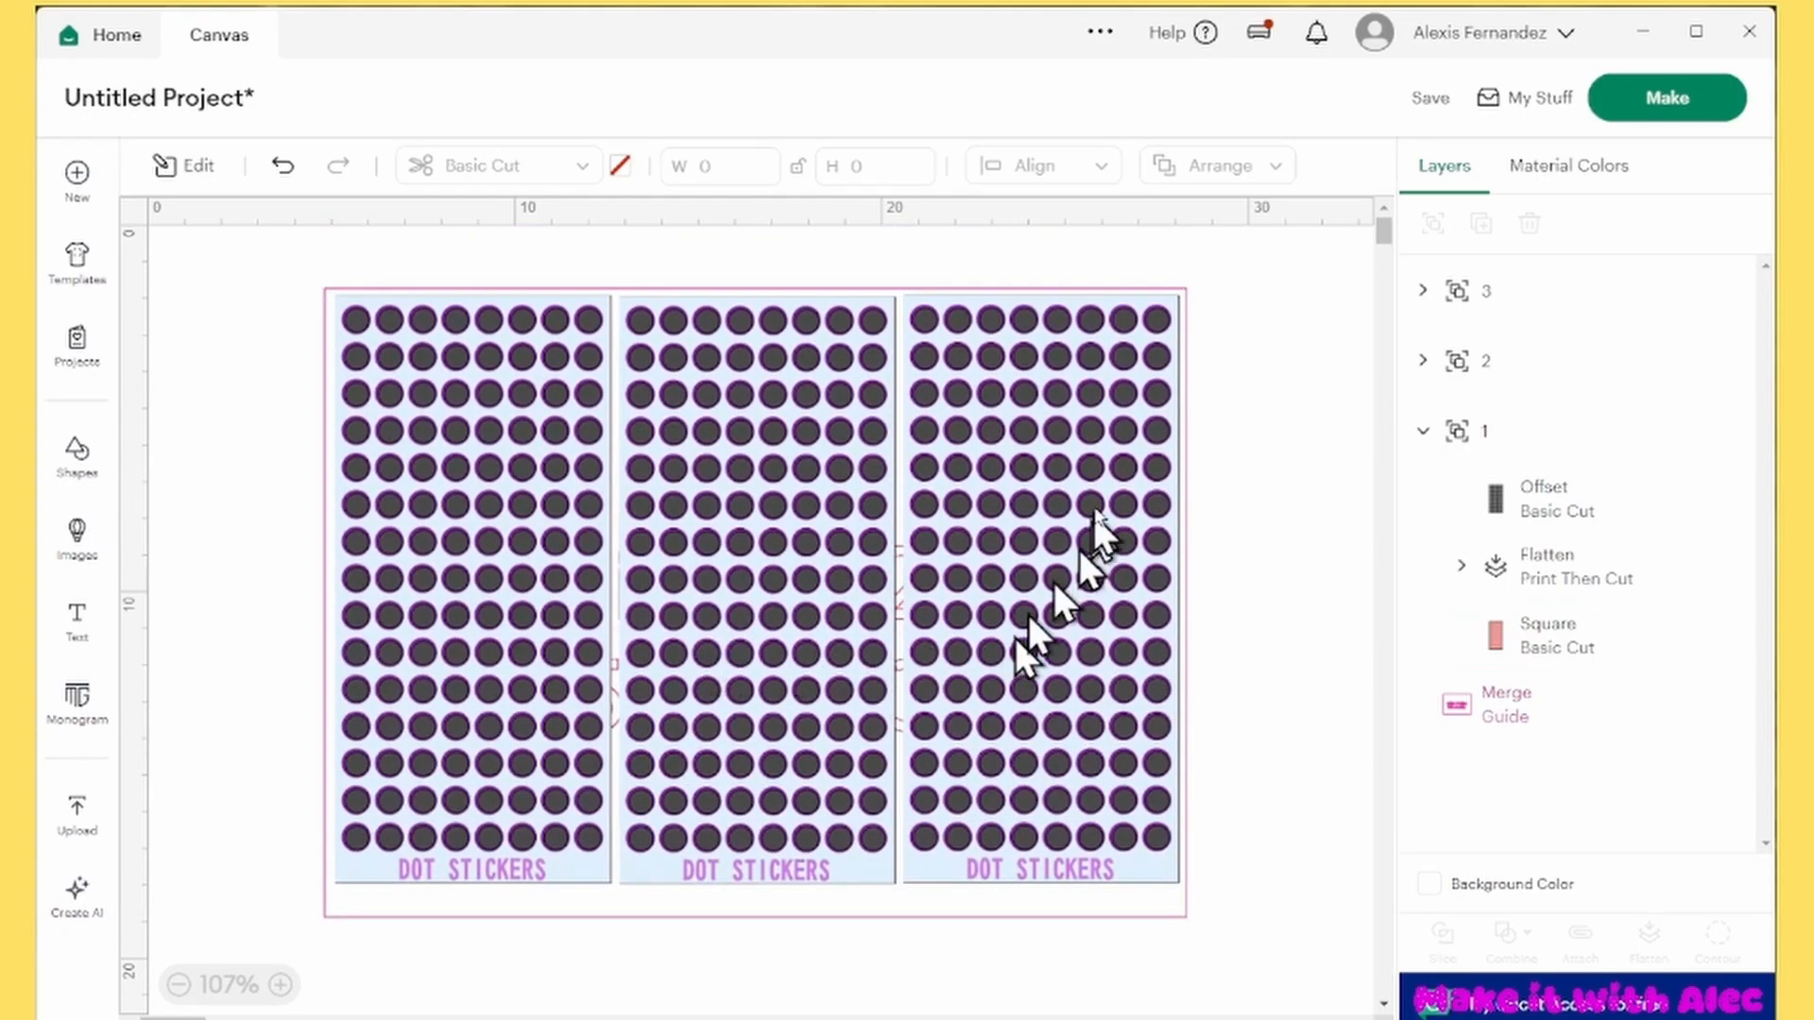
key("ctrl+a")
left_click(1580, 937)
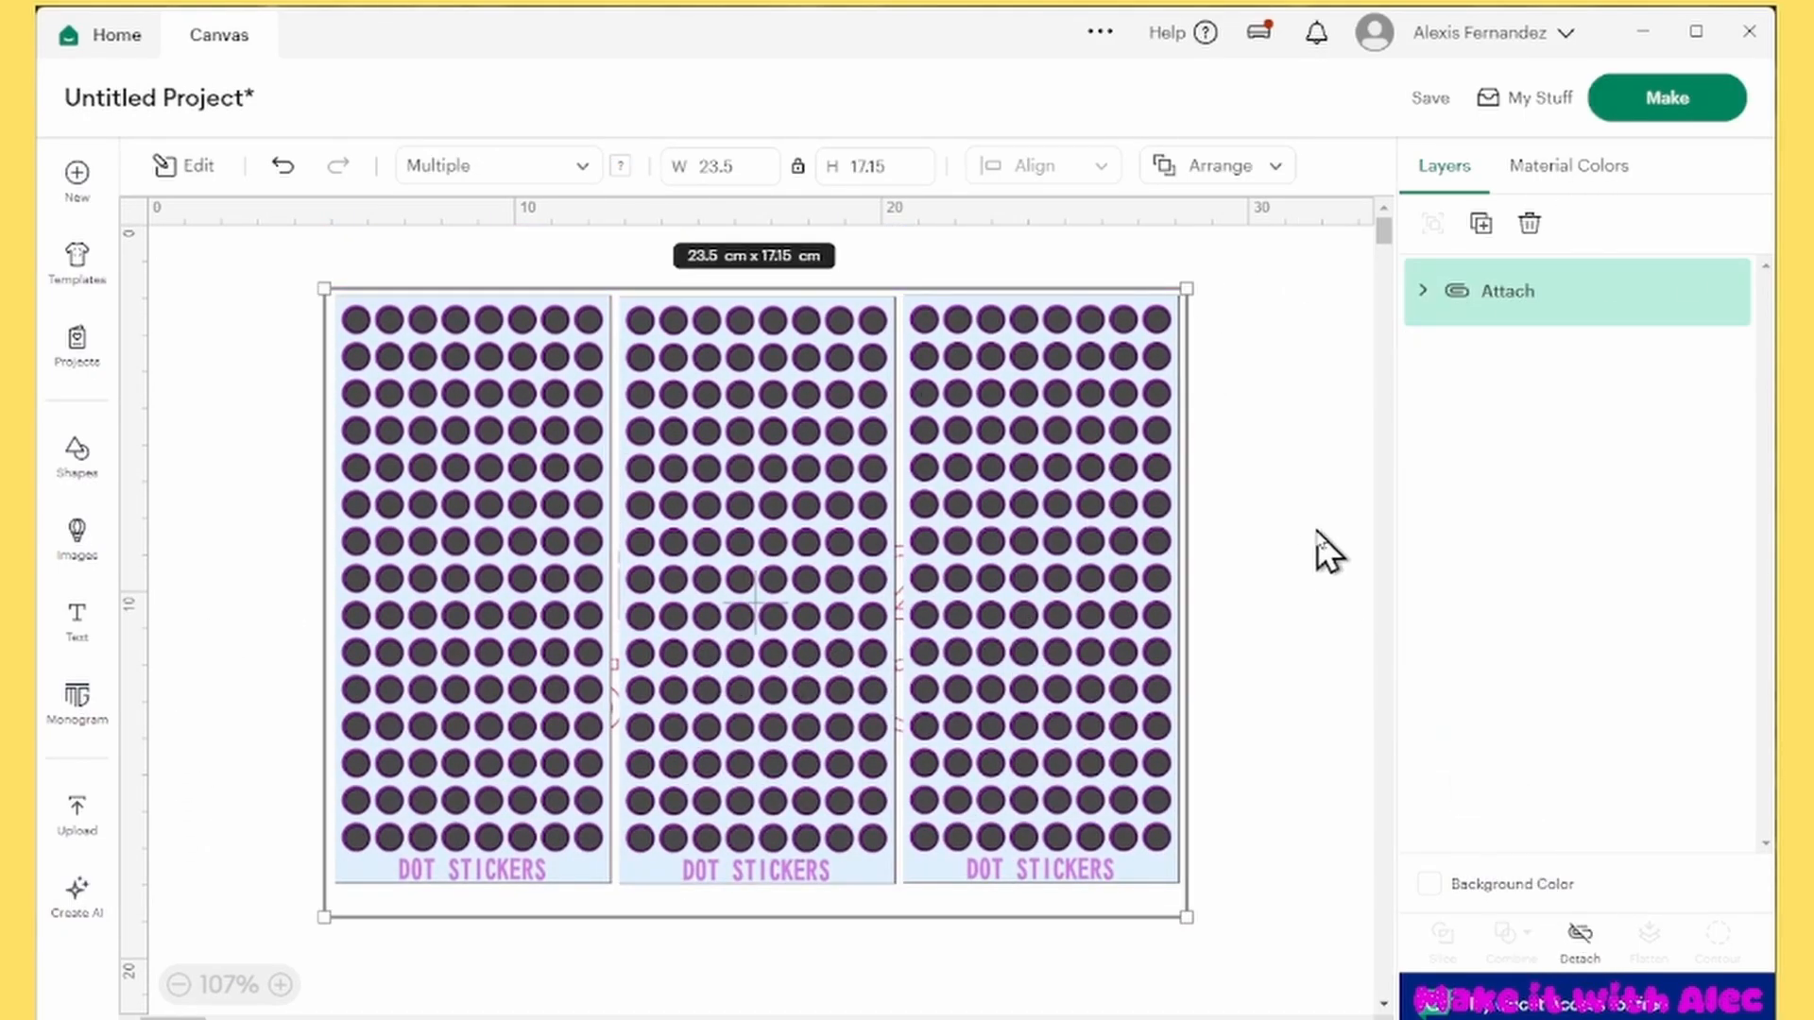
Save the project with the title 7.5CM X 16CM DOT STICKERS
left_click(1428, 98)
left_click(691, 179)
type("7.5CM X")
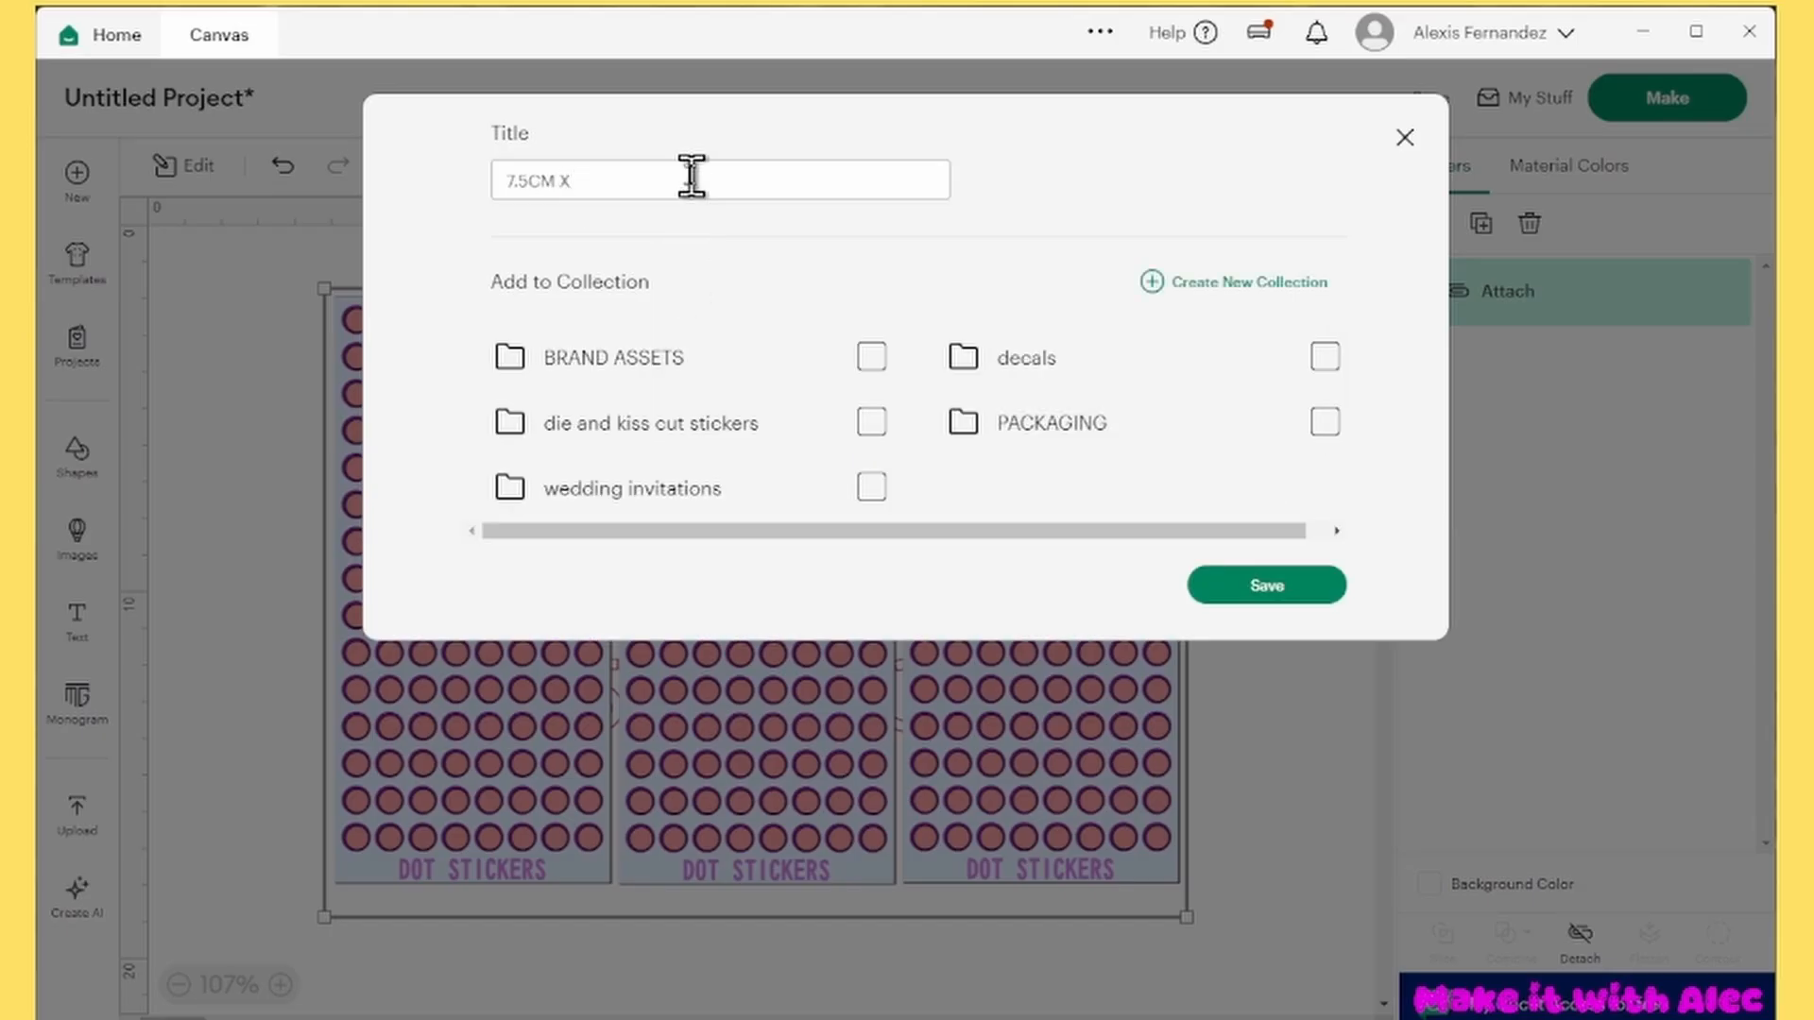
type(" 16CM DOT STICKERS")
left_click(1240, 586)
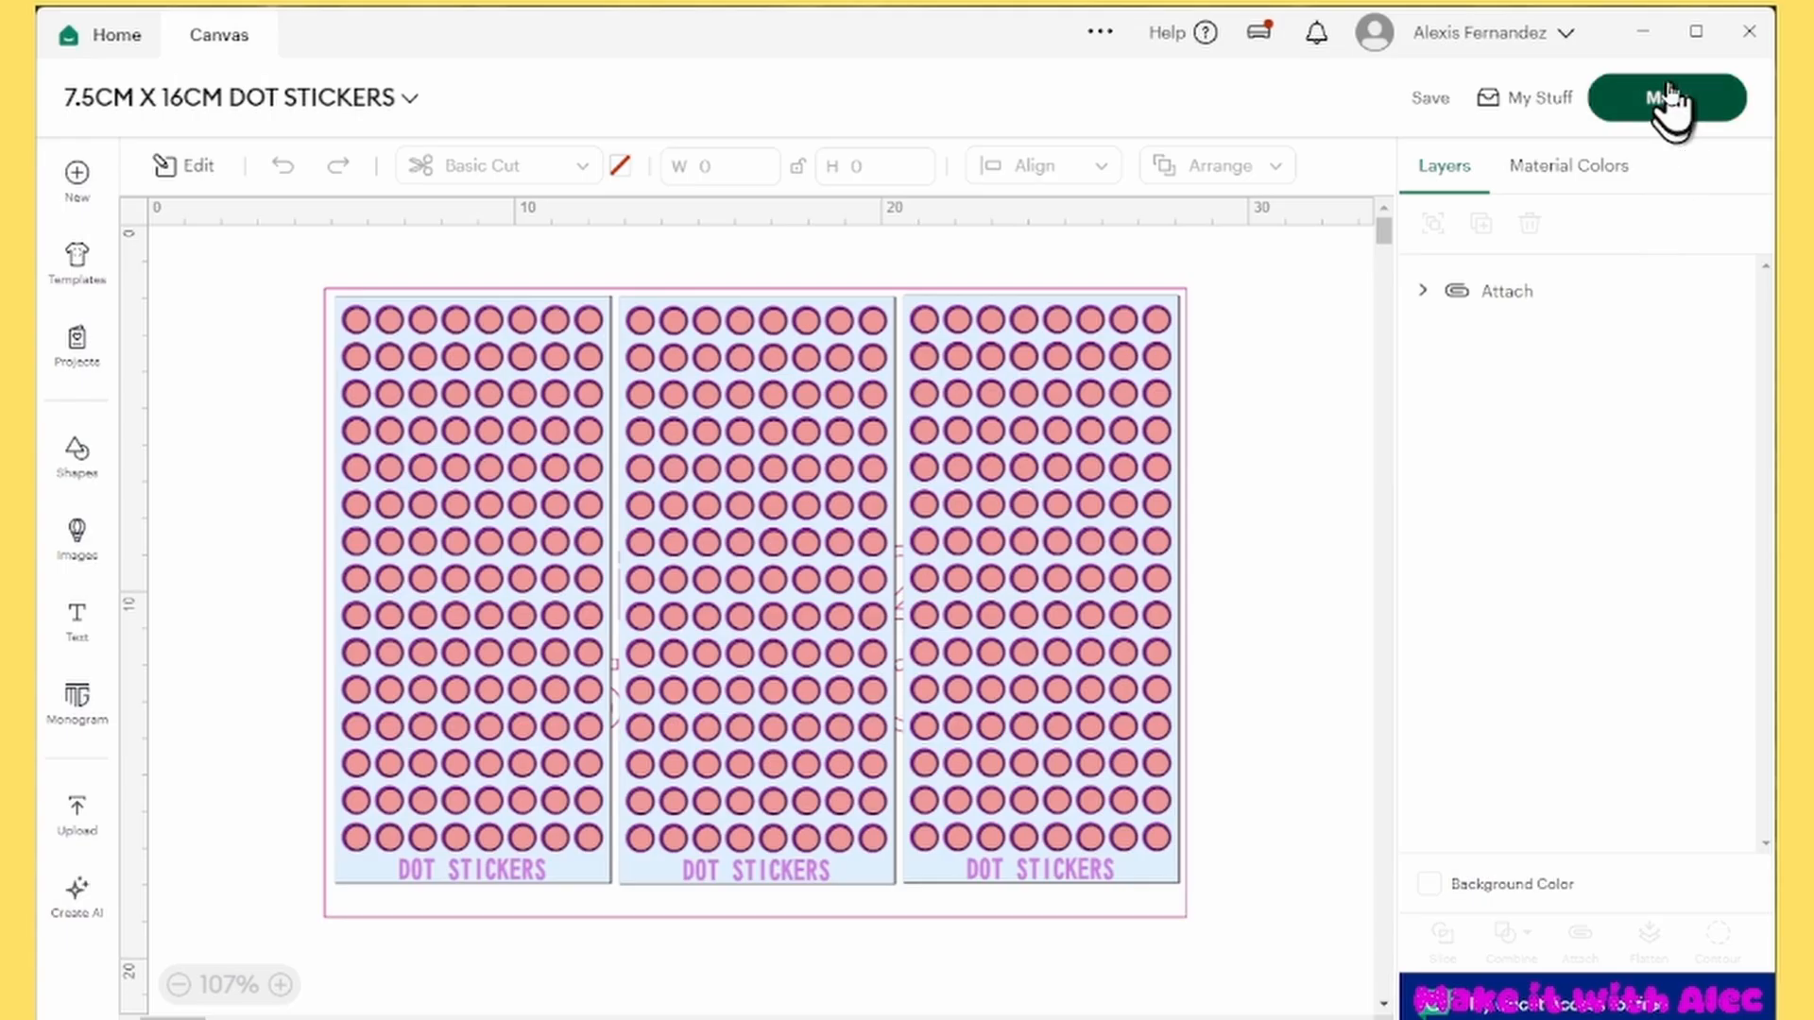
Prepare the sticker project for making on the A4 mat and proceed to the print setup, accepting the added sensor marks
left_click(1671, 105)
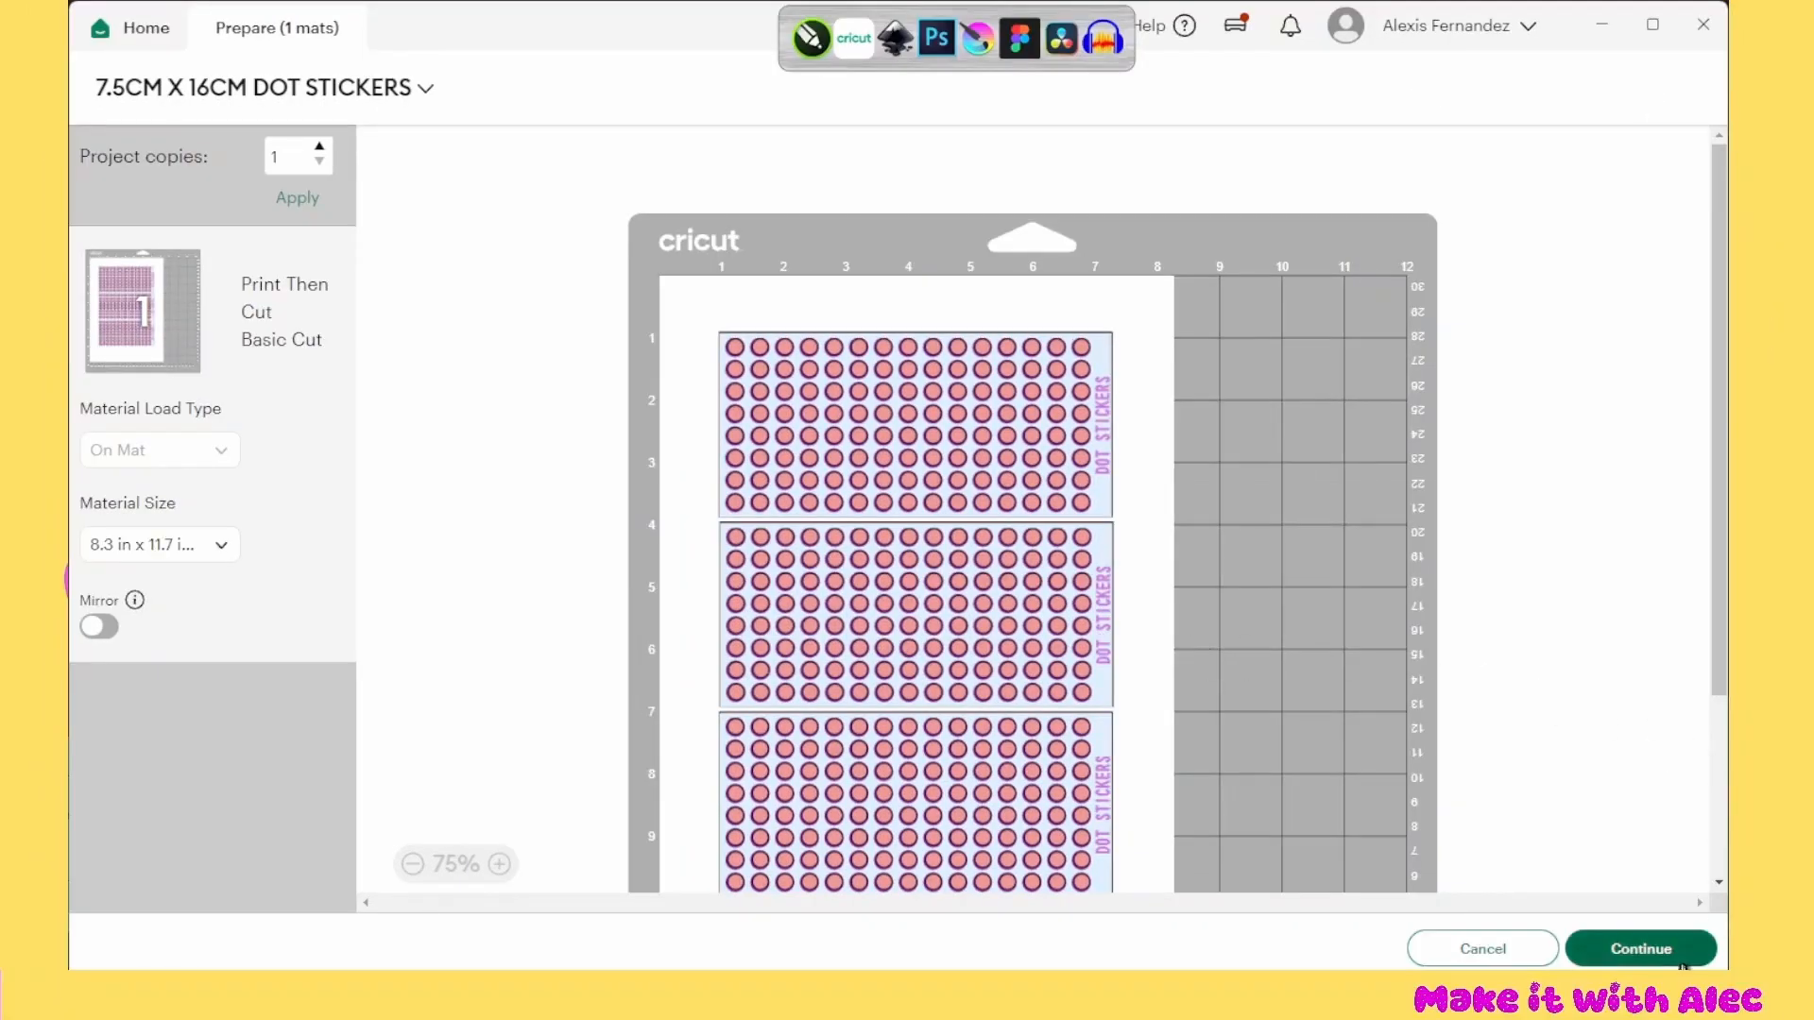
left_click(1680, 961)
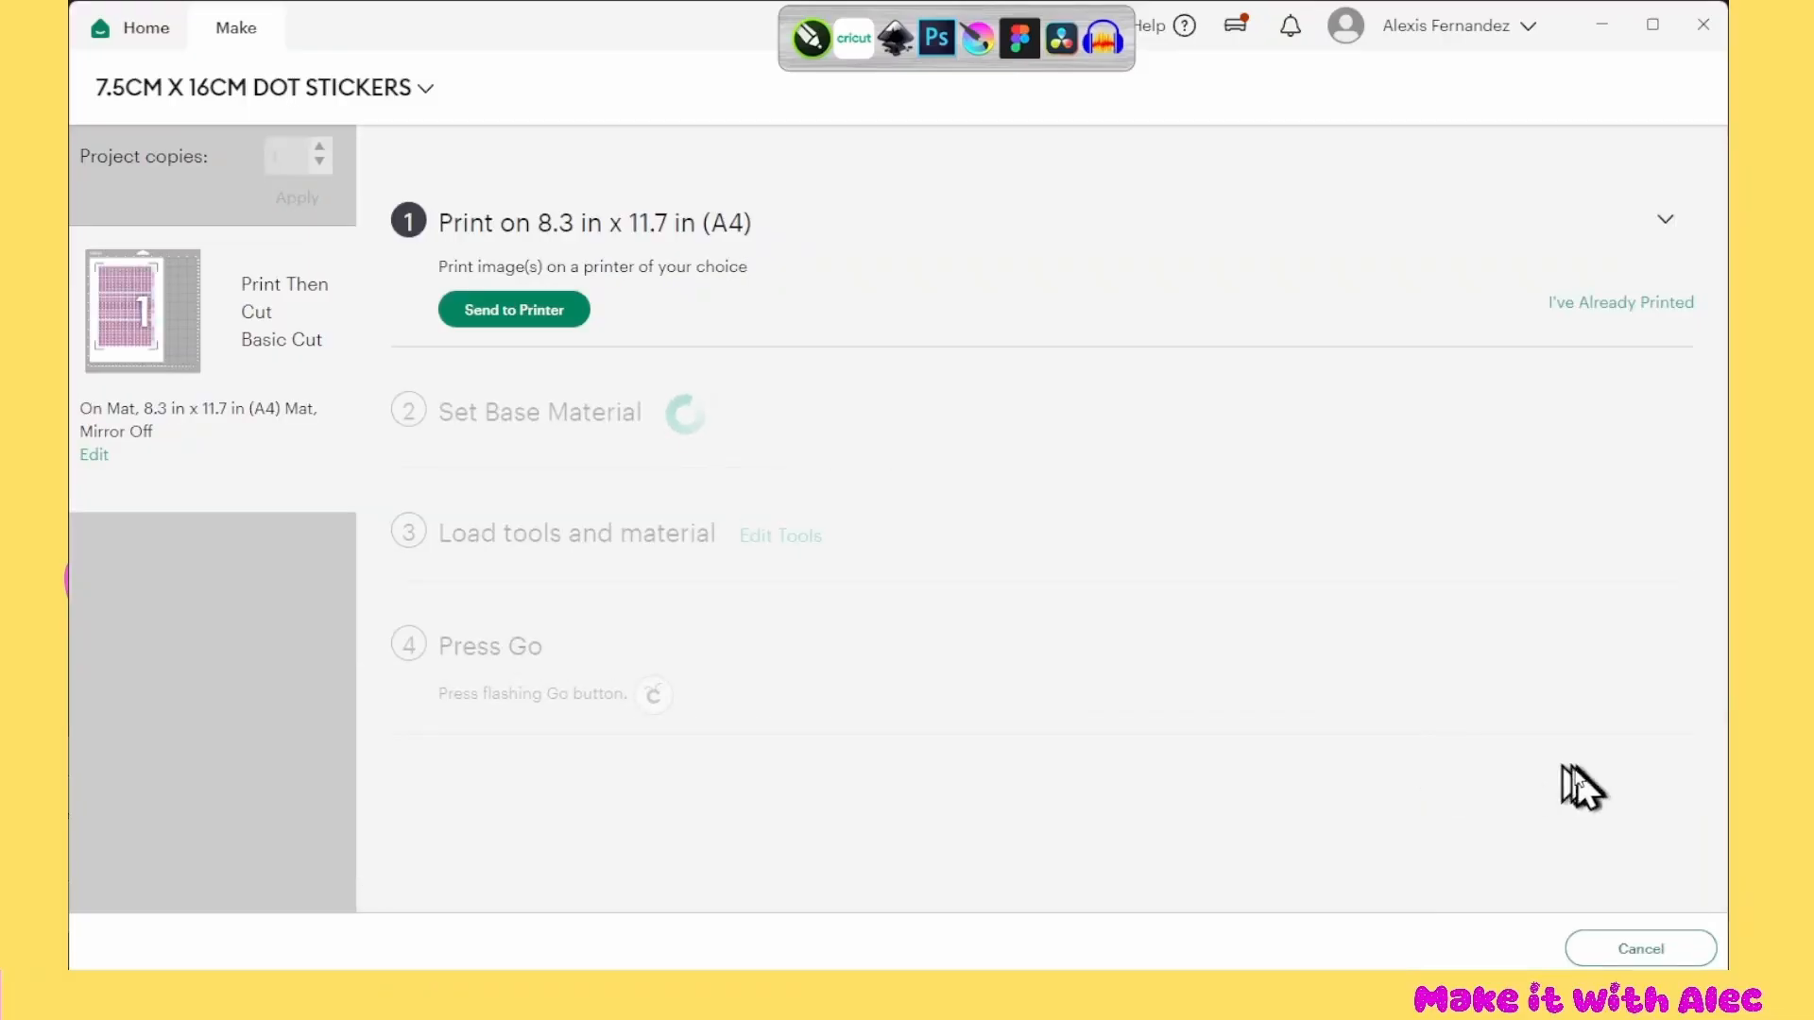
left_click(511, 312)
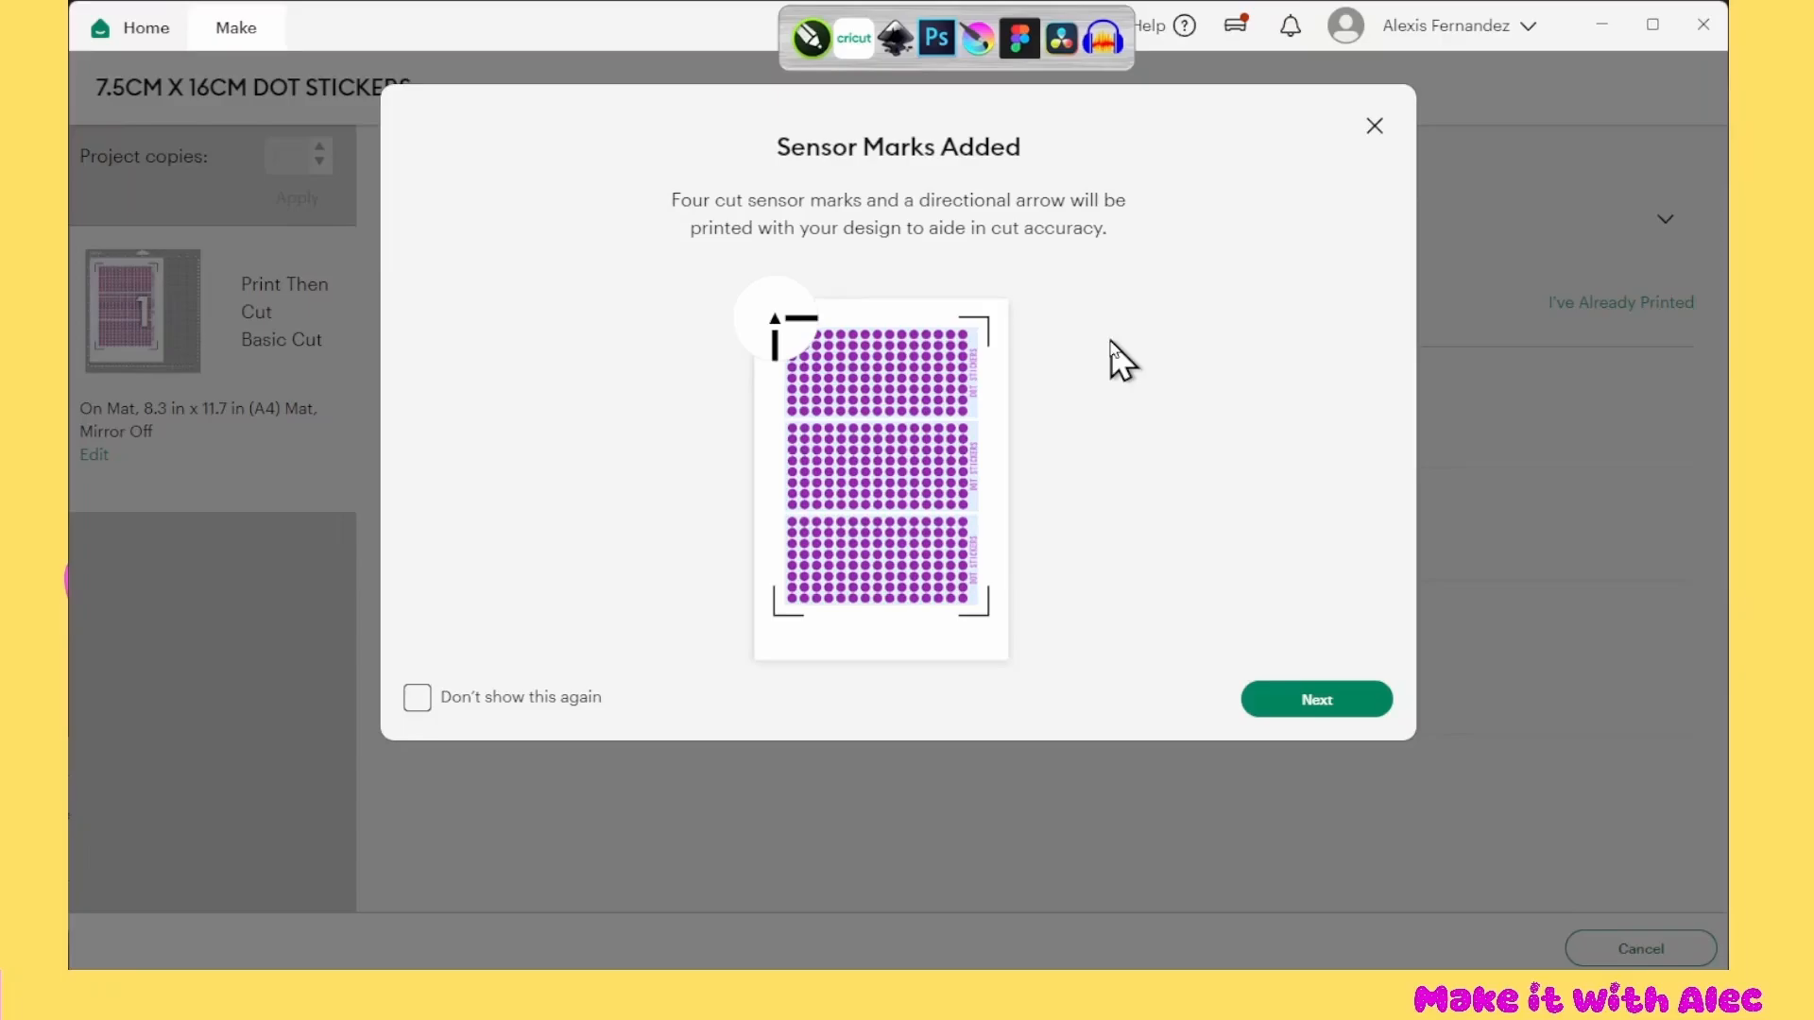
left_click(1309, 701)
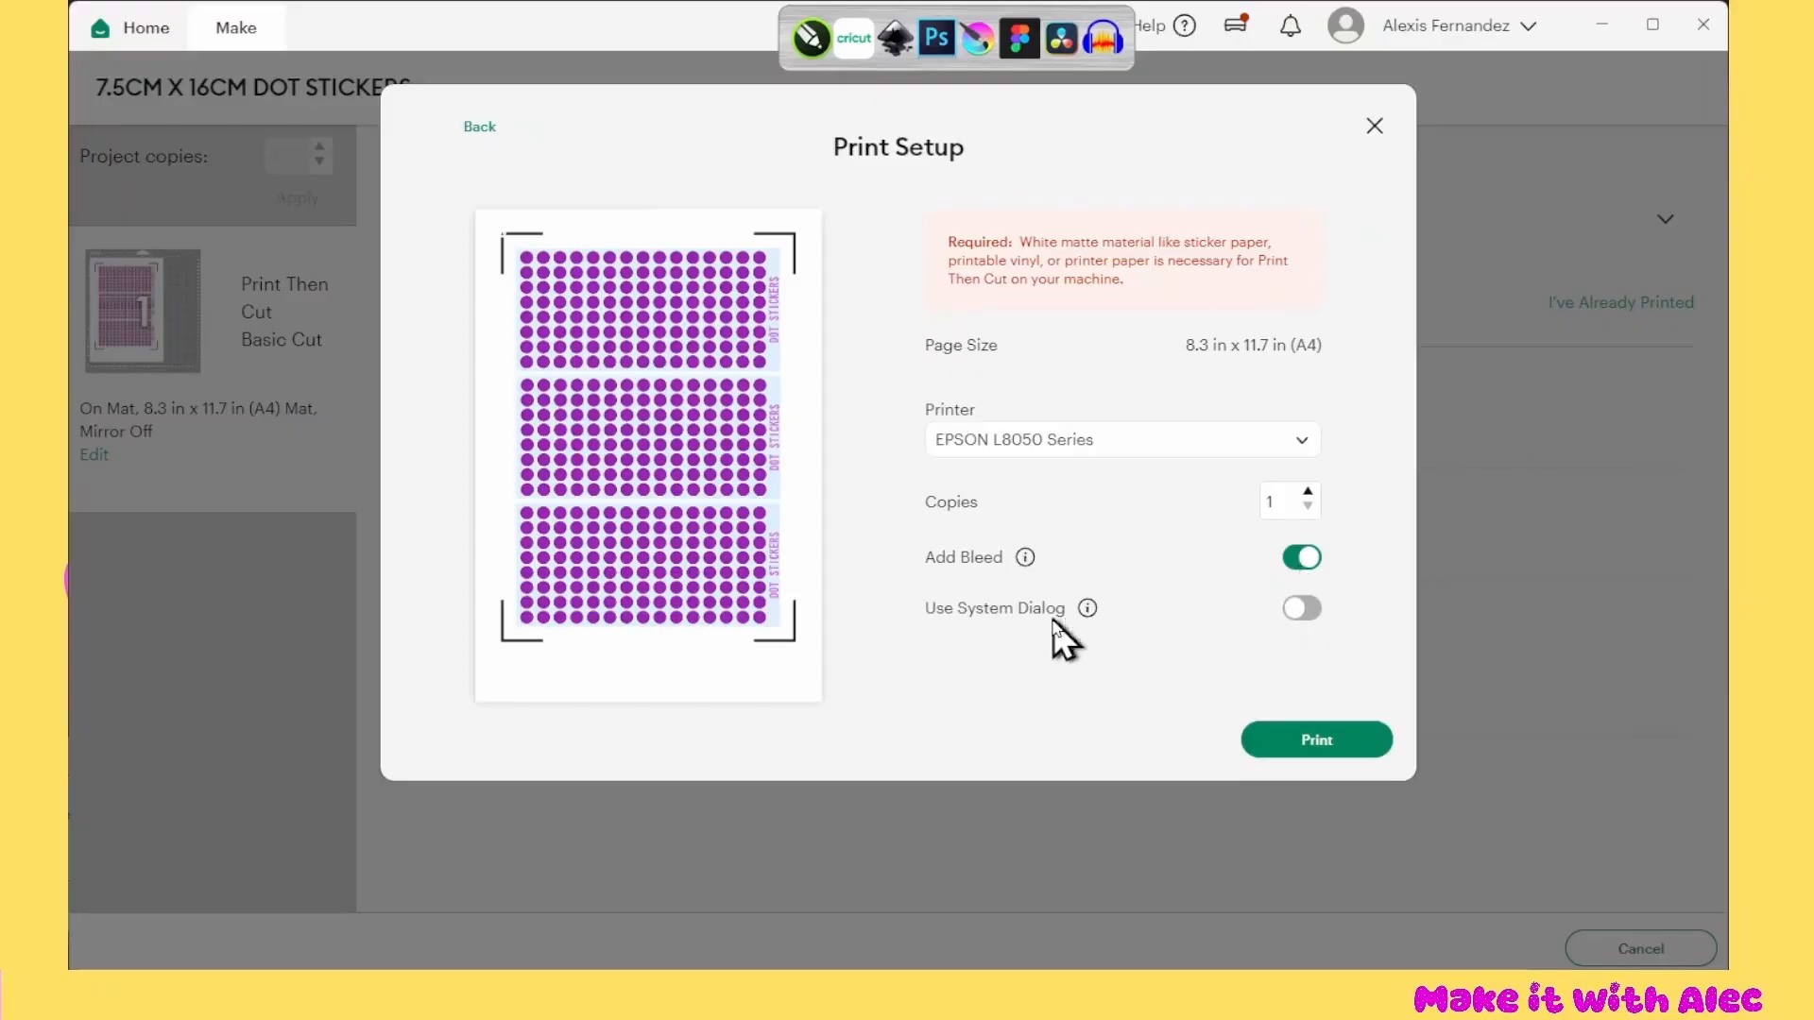
Switch off Add Bleed, enable the system dialog, keep the EPSON L8050 Series printer and bring up the system print settings
left_click(1301, 609)
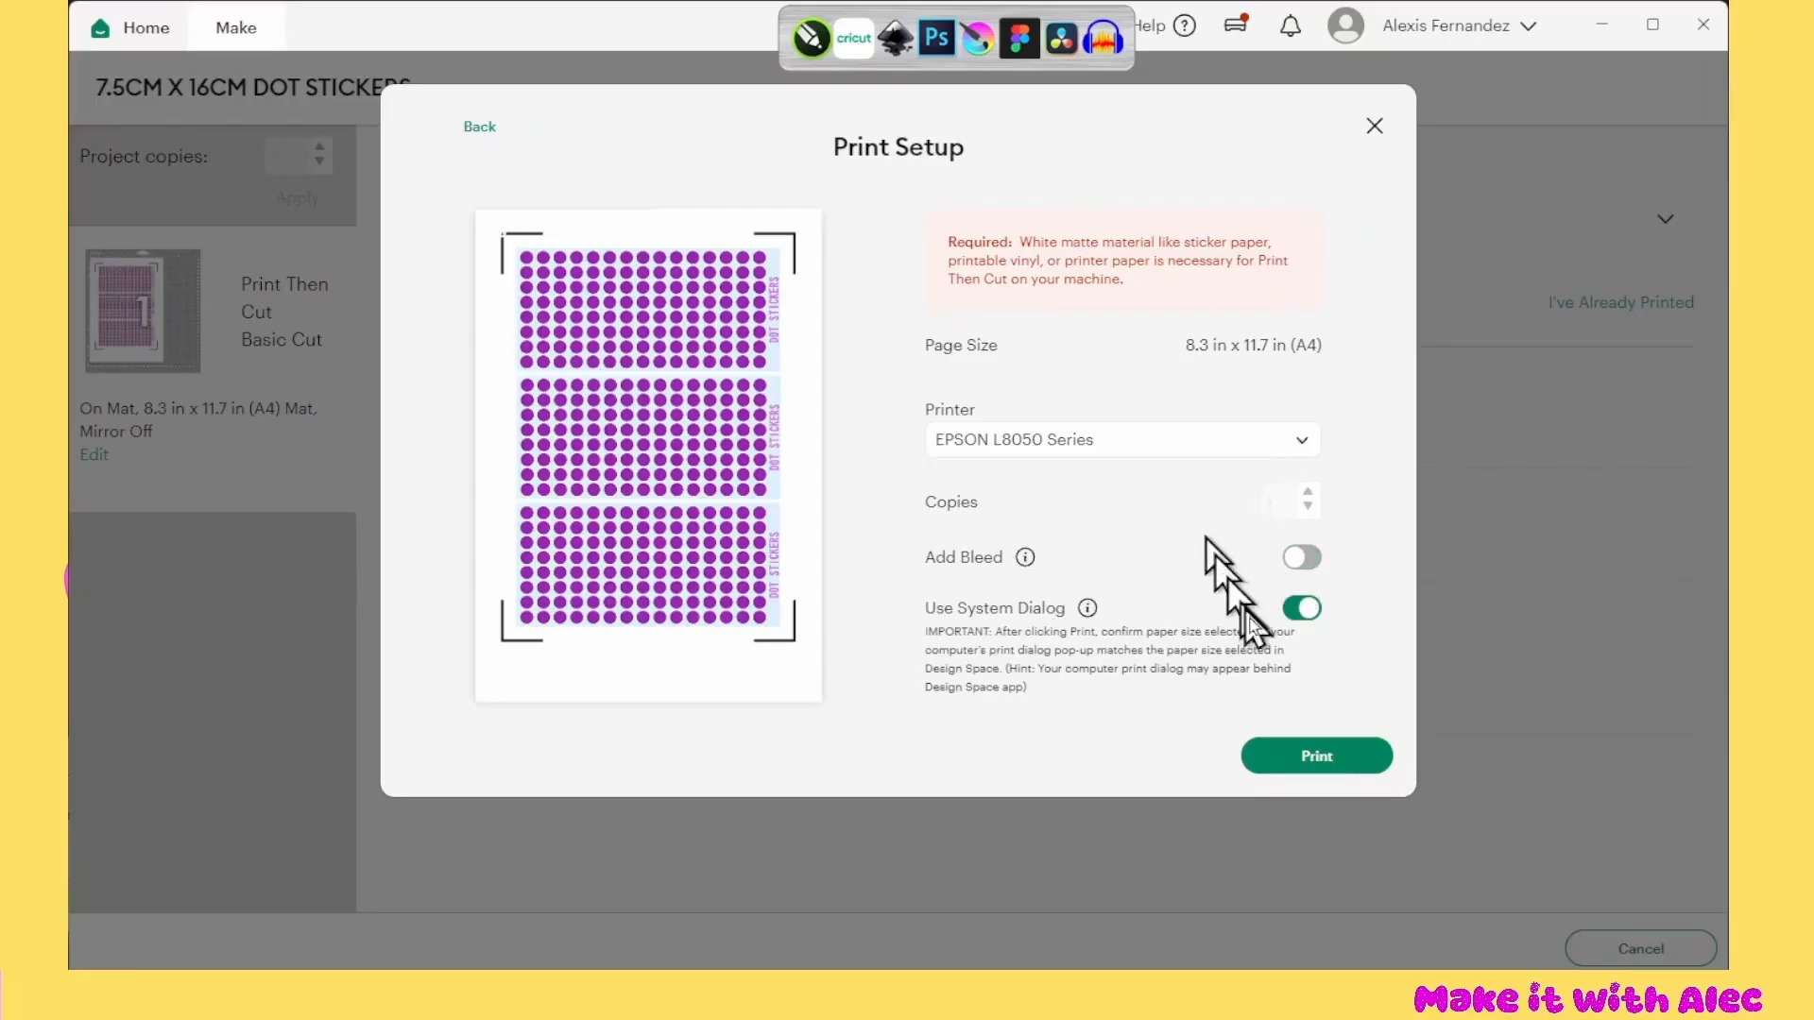
left_click(1150, 446)
left_click(1200, 392)
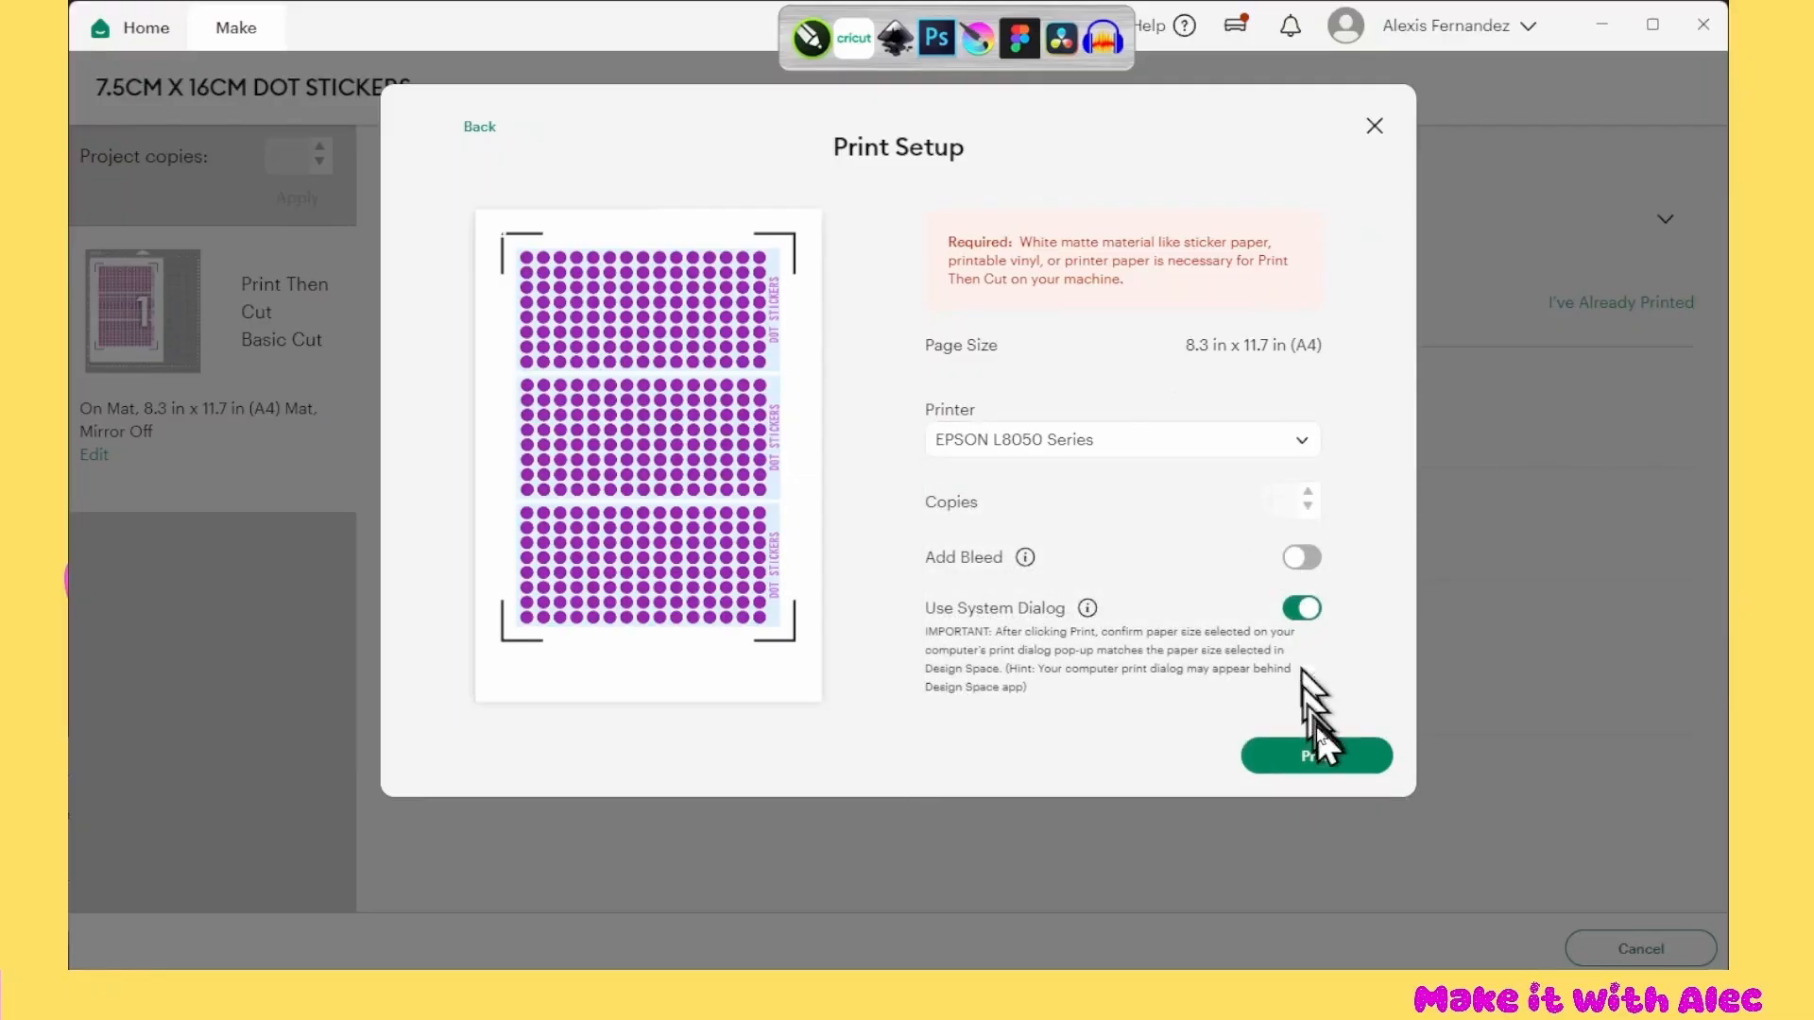
left_click(1338, 761)
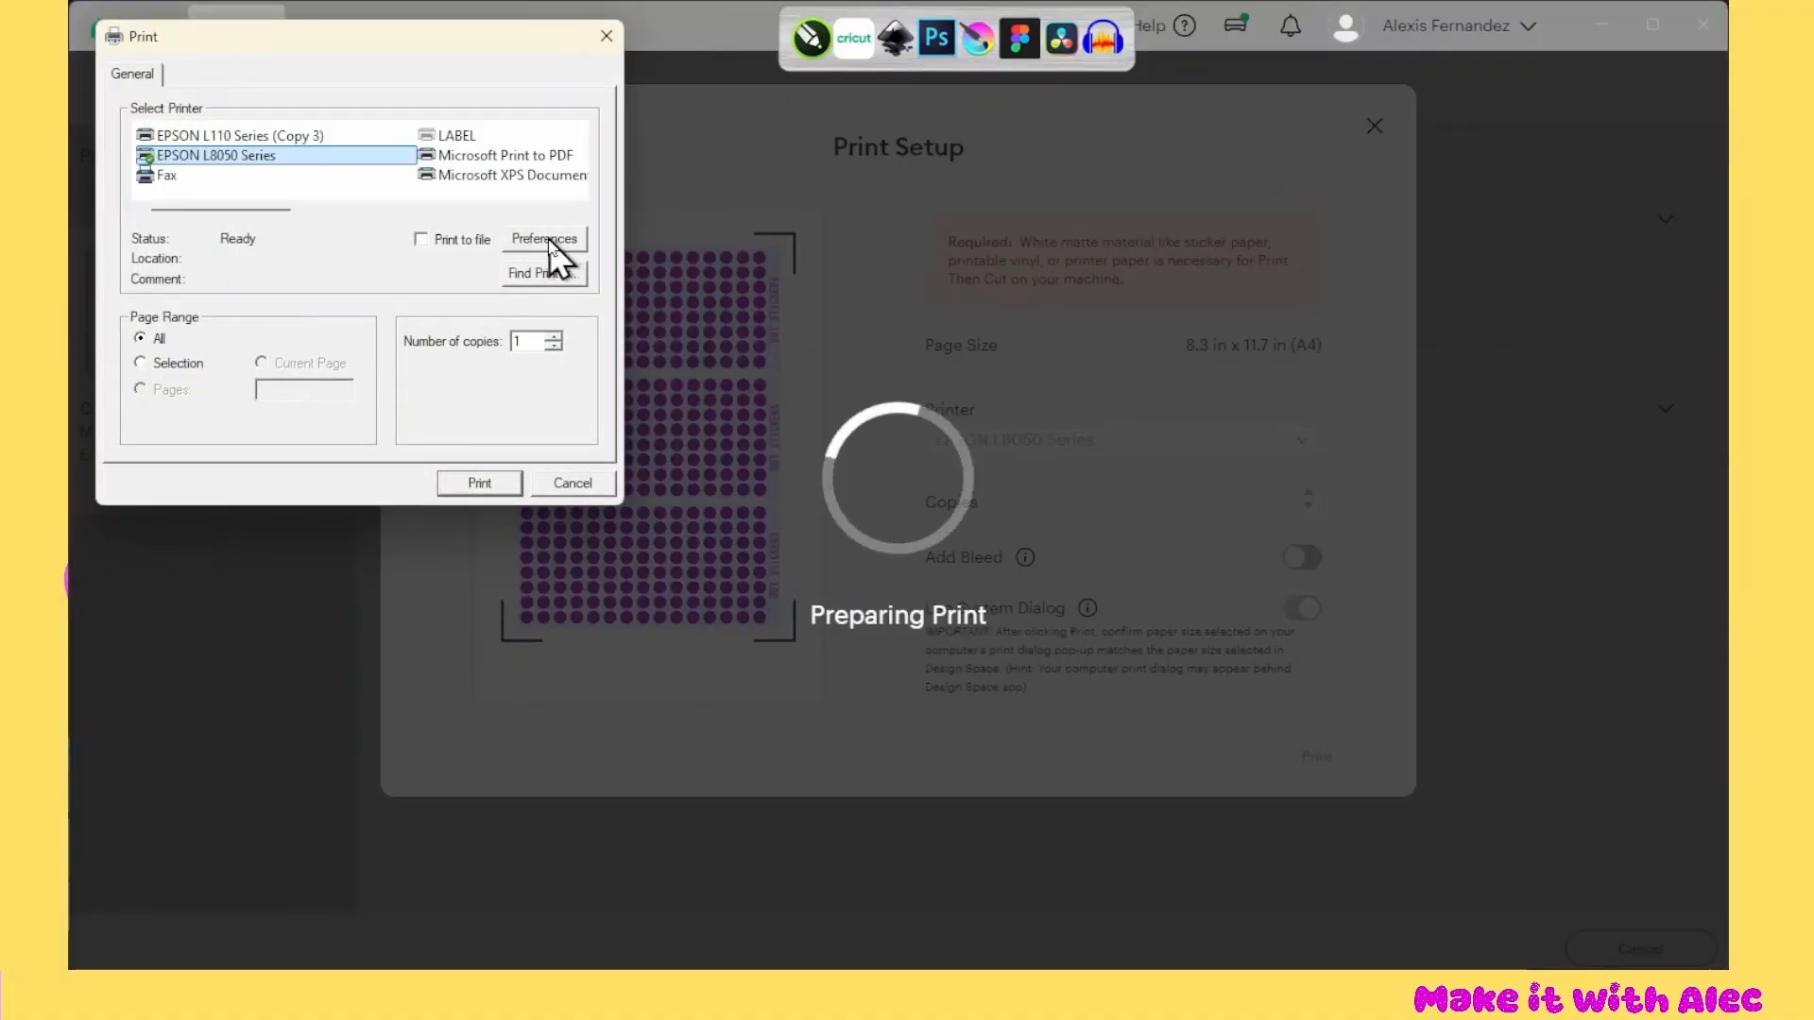
Set the printing preferences to portrait orientation and Epson Matte paper, check the additional settings and apply them
left_click(548, 240)
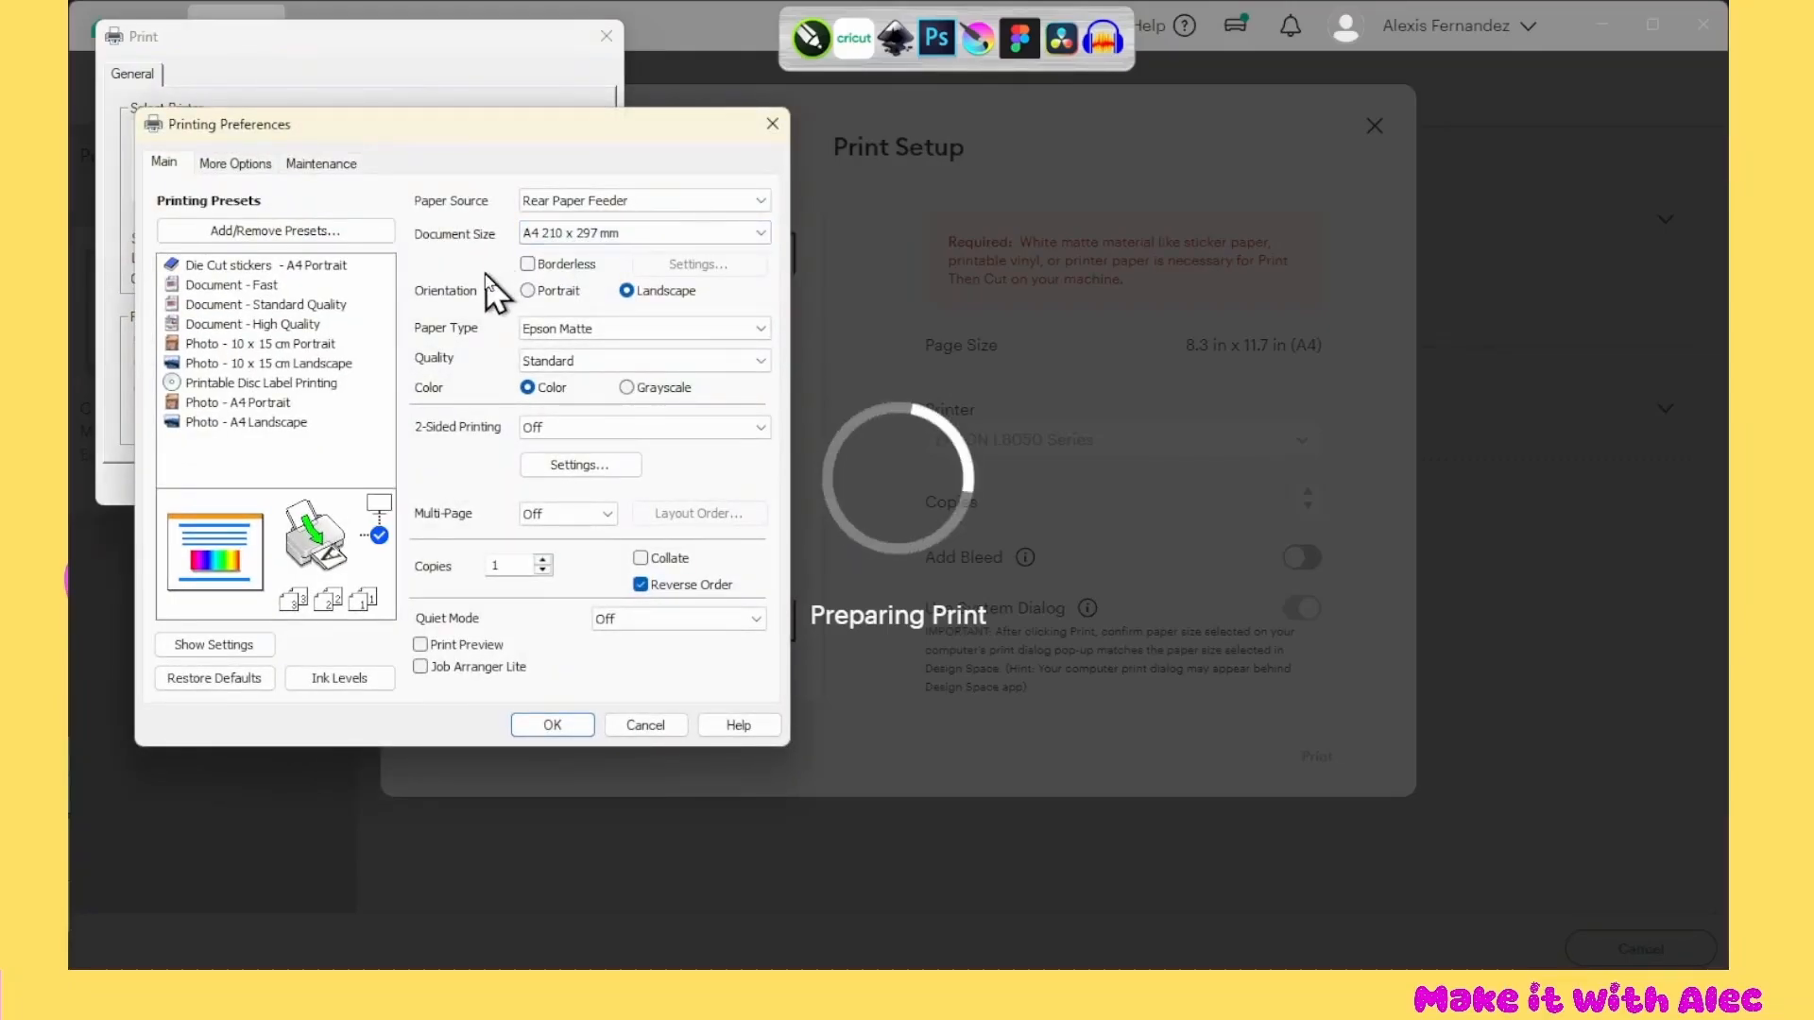
left_click(527, 290)
left_click(554, 330)
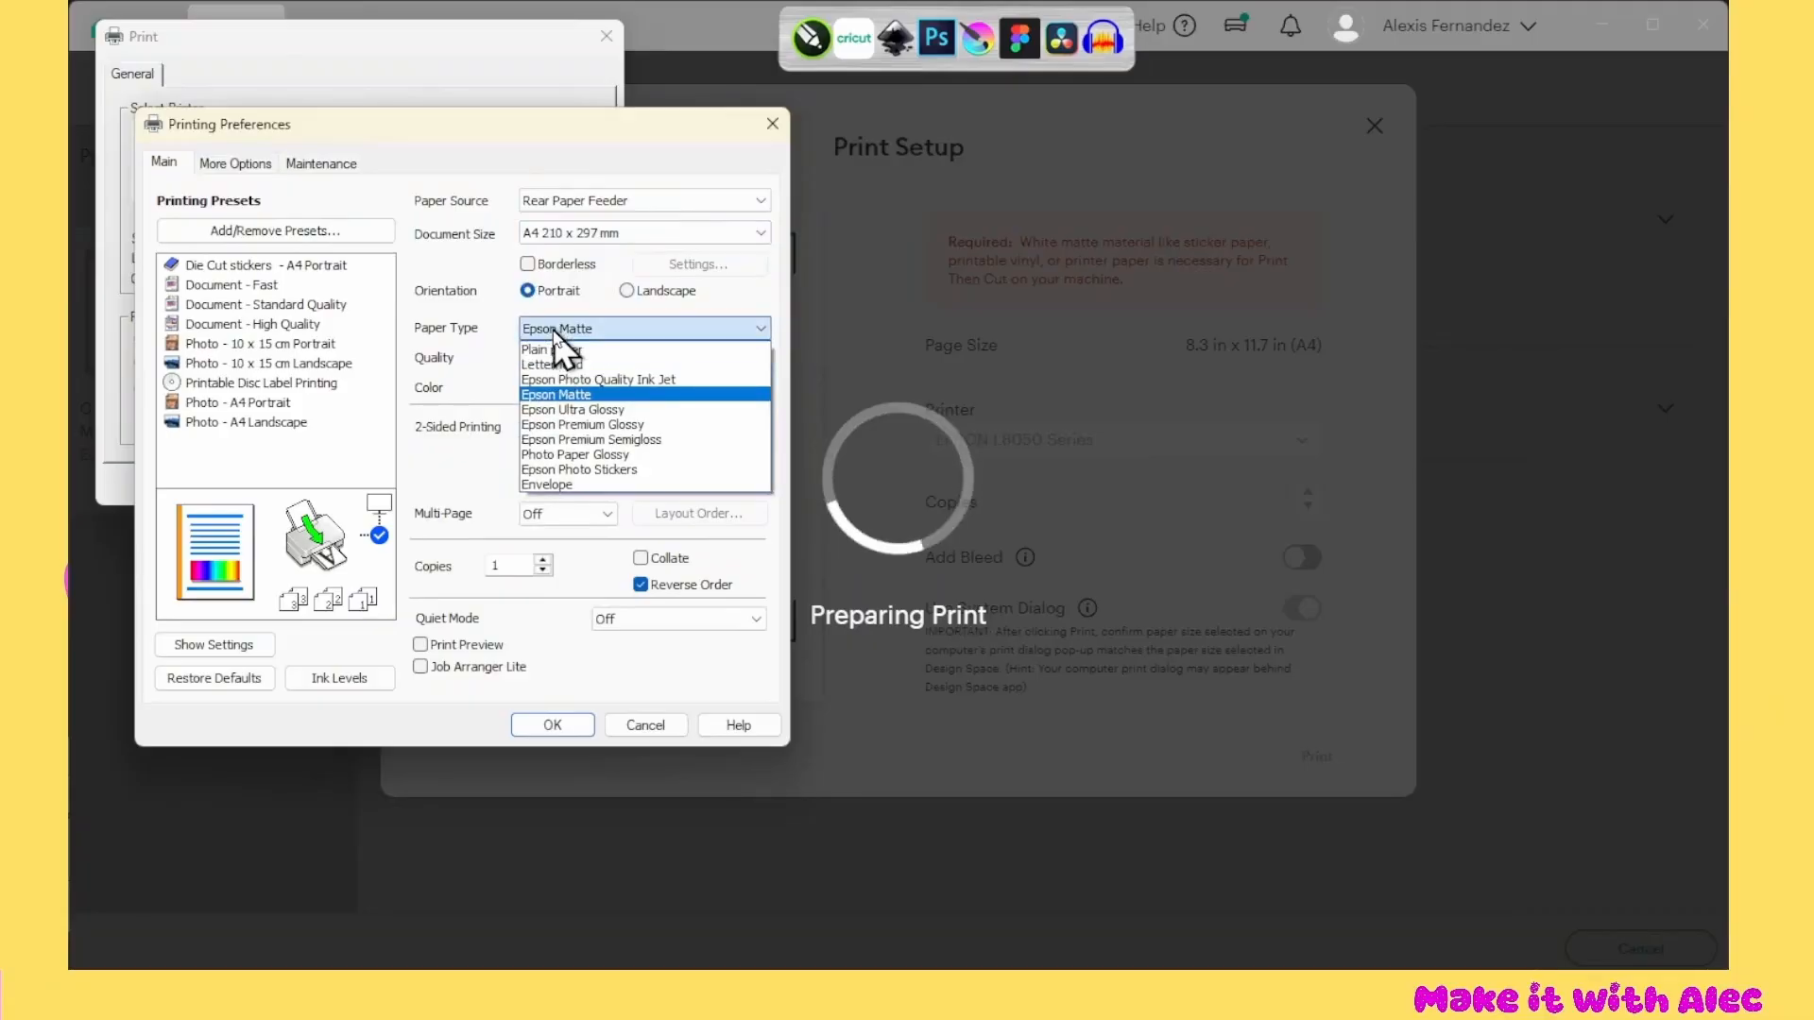
left_click(576, 394)
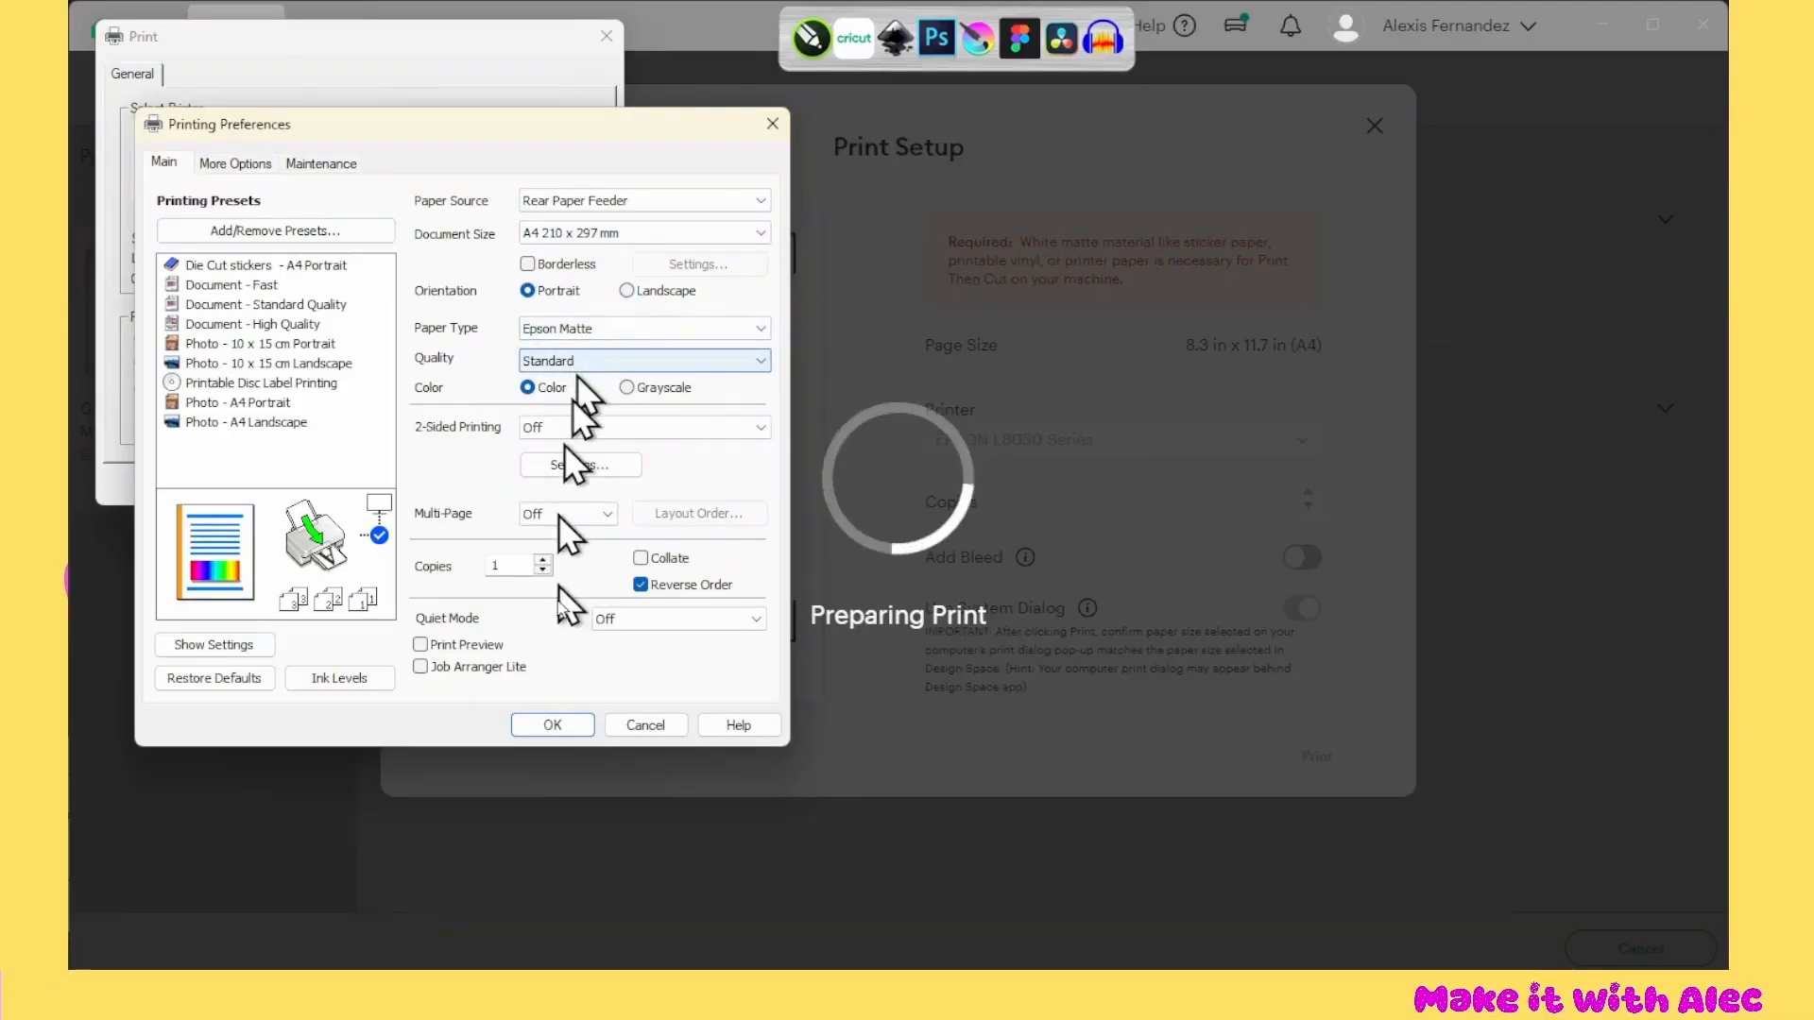
left_click(235, 163)
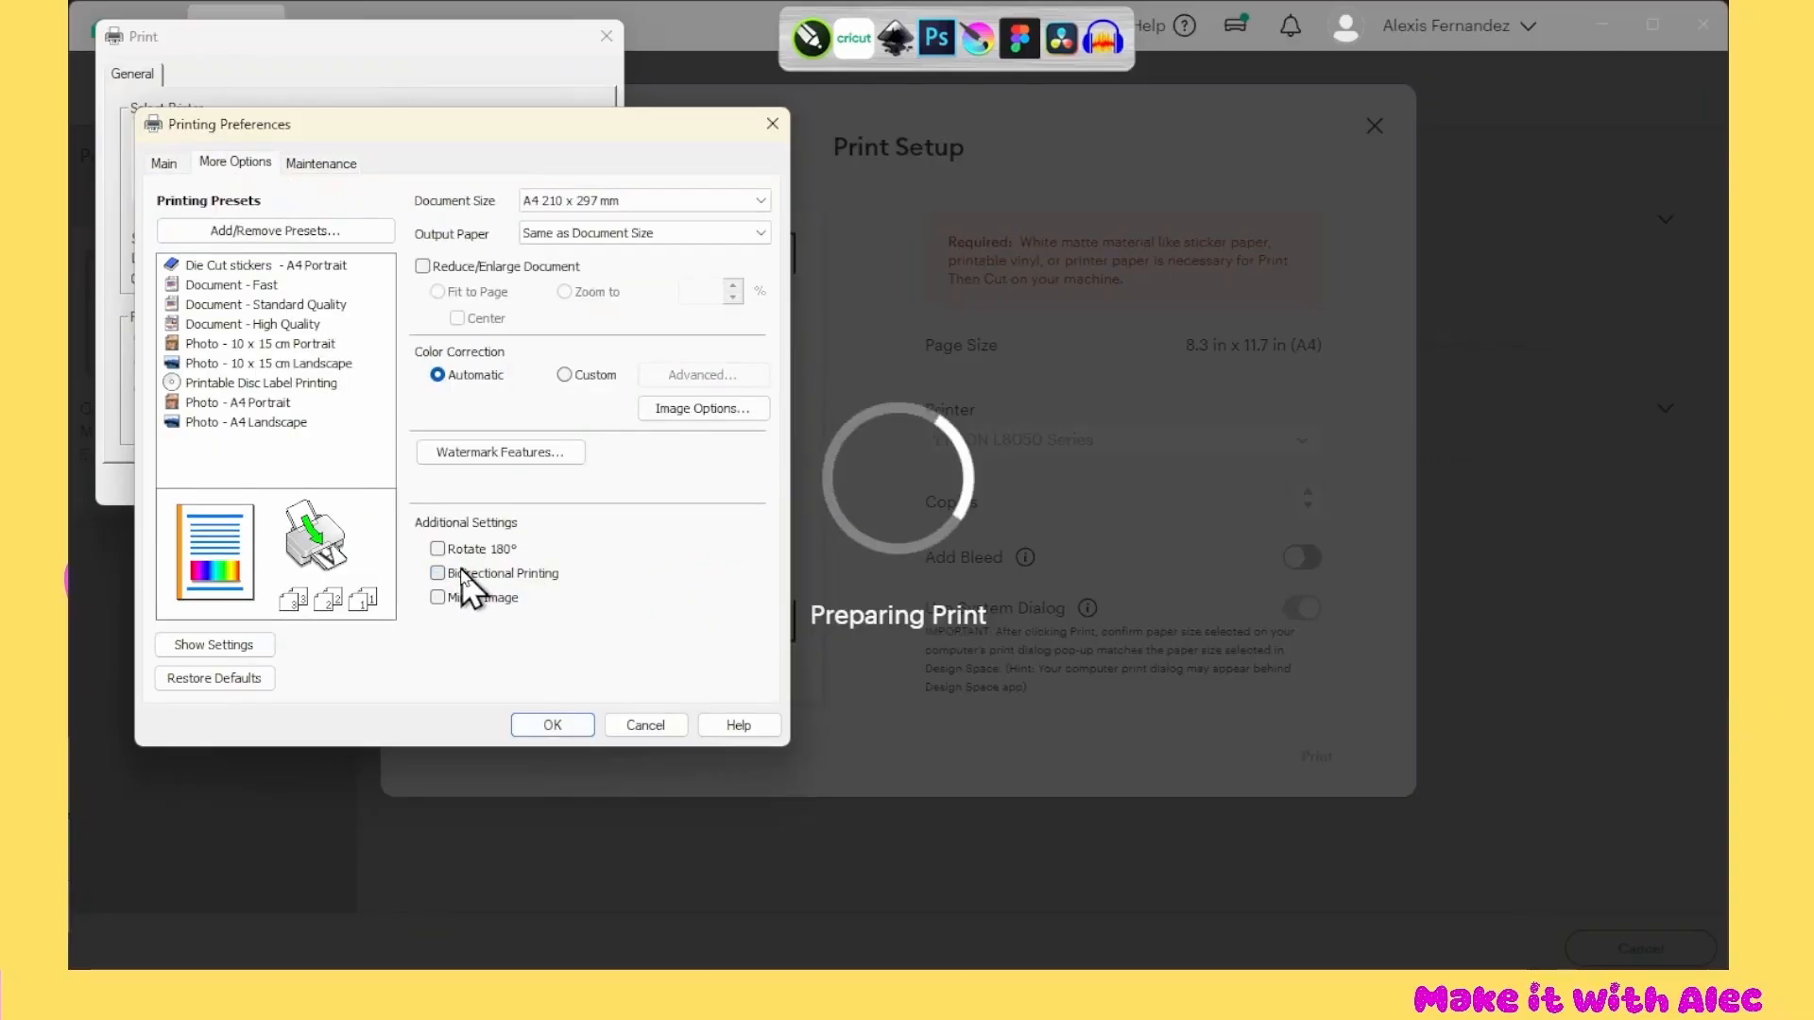
left_click(534, 723)
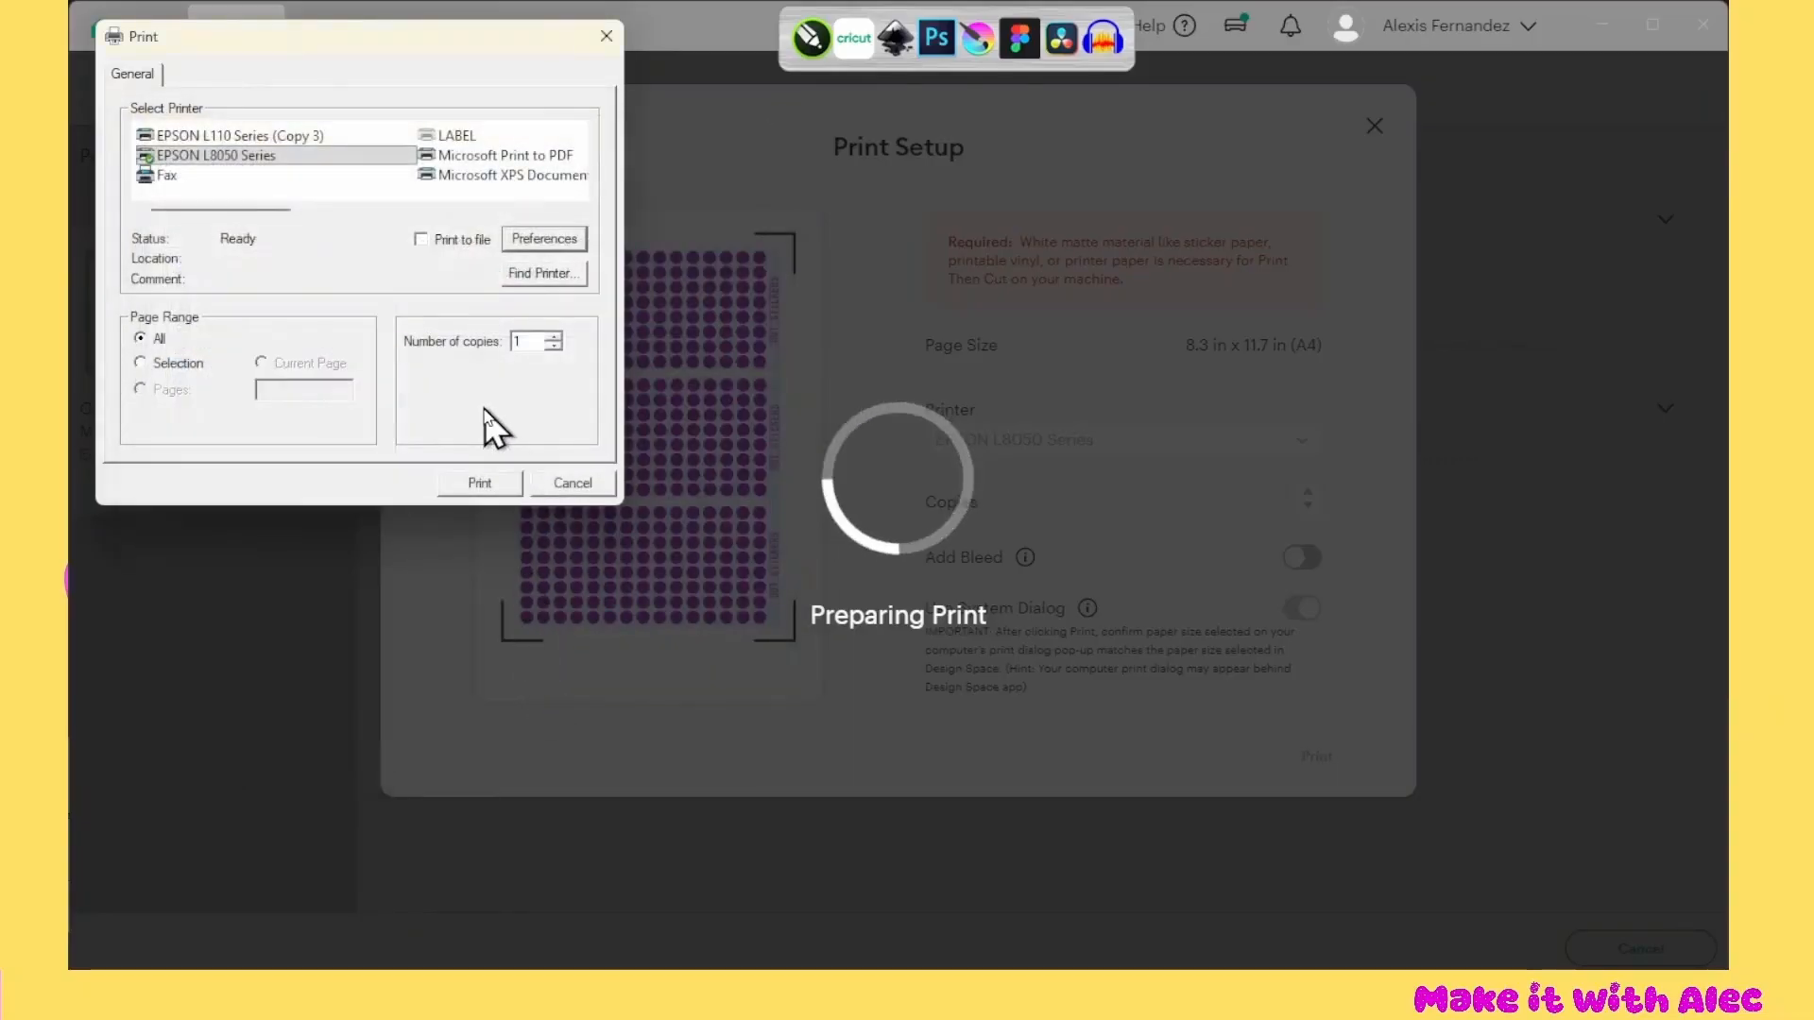
Print the sticker sheet, complete the print quality verification and set the base material to Washi Sheet
left_click(476, 492)
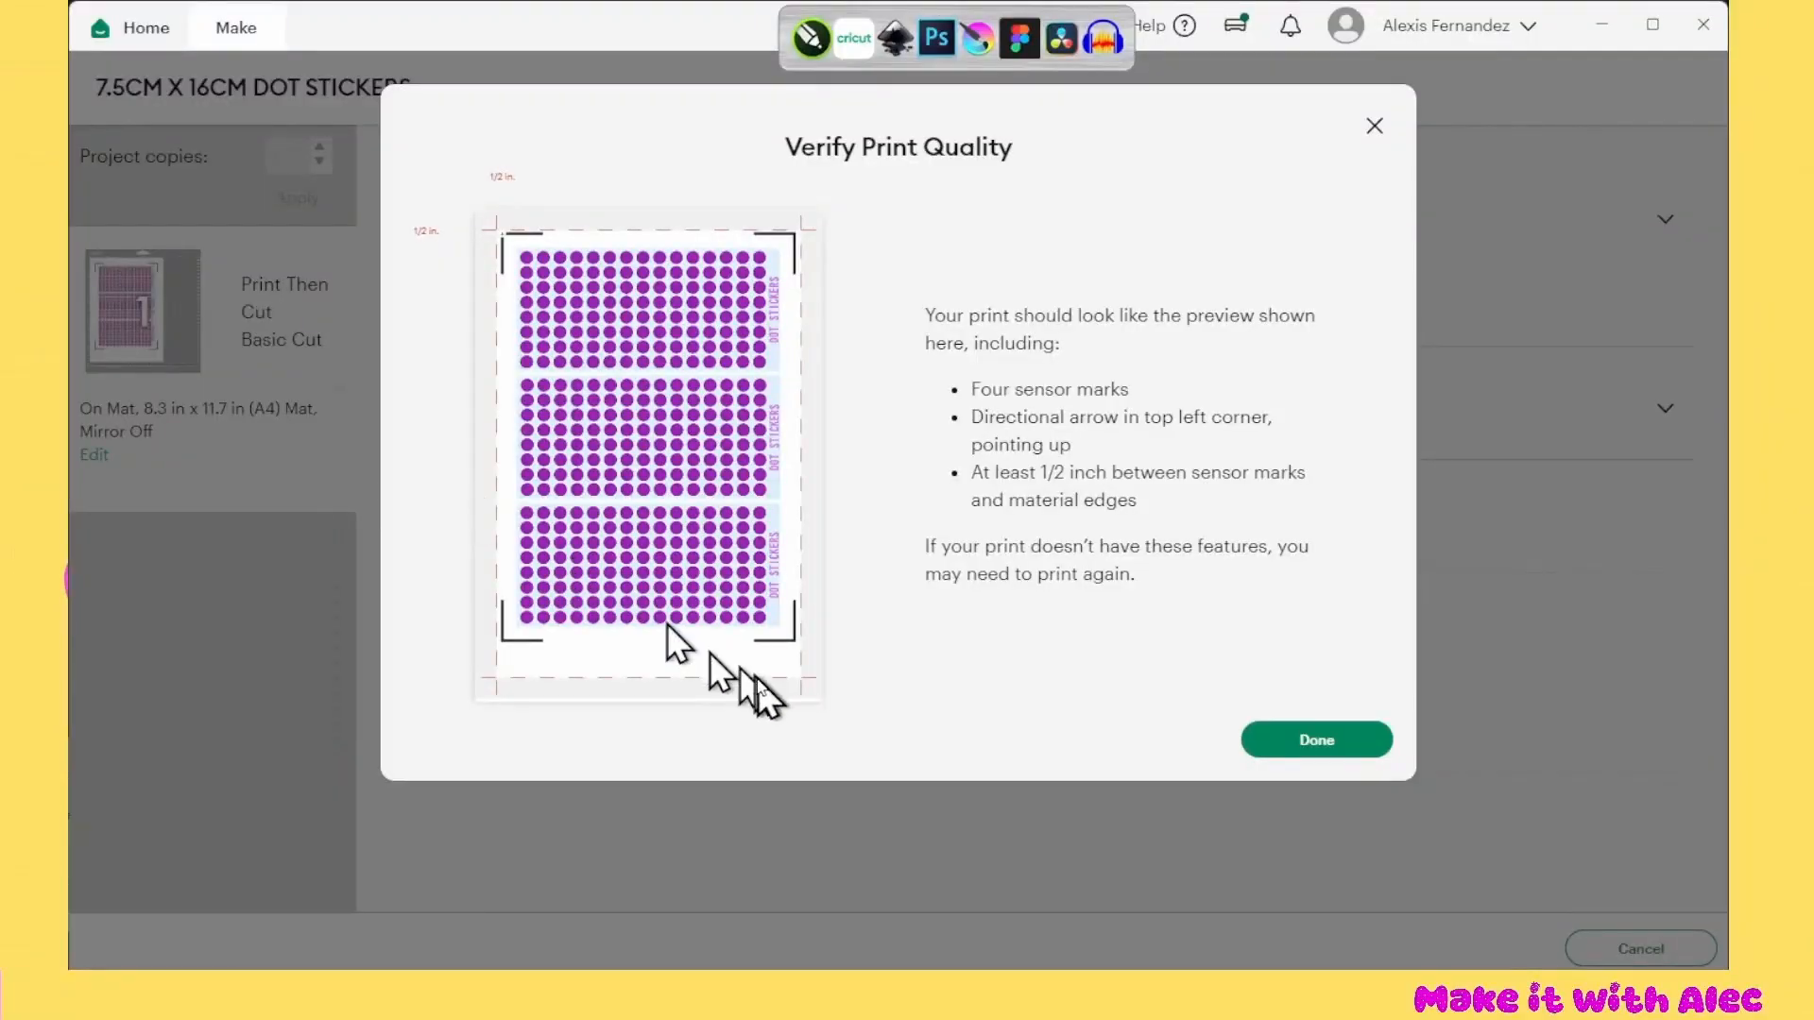
left_click(1276, 754)
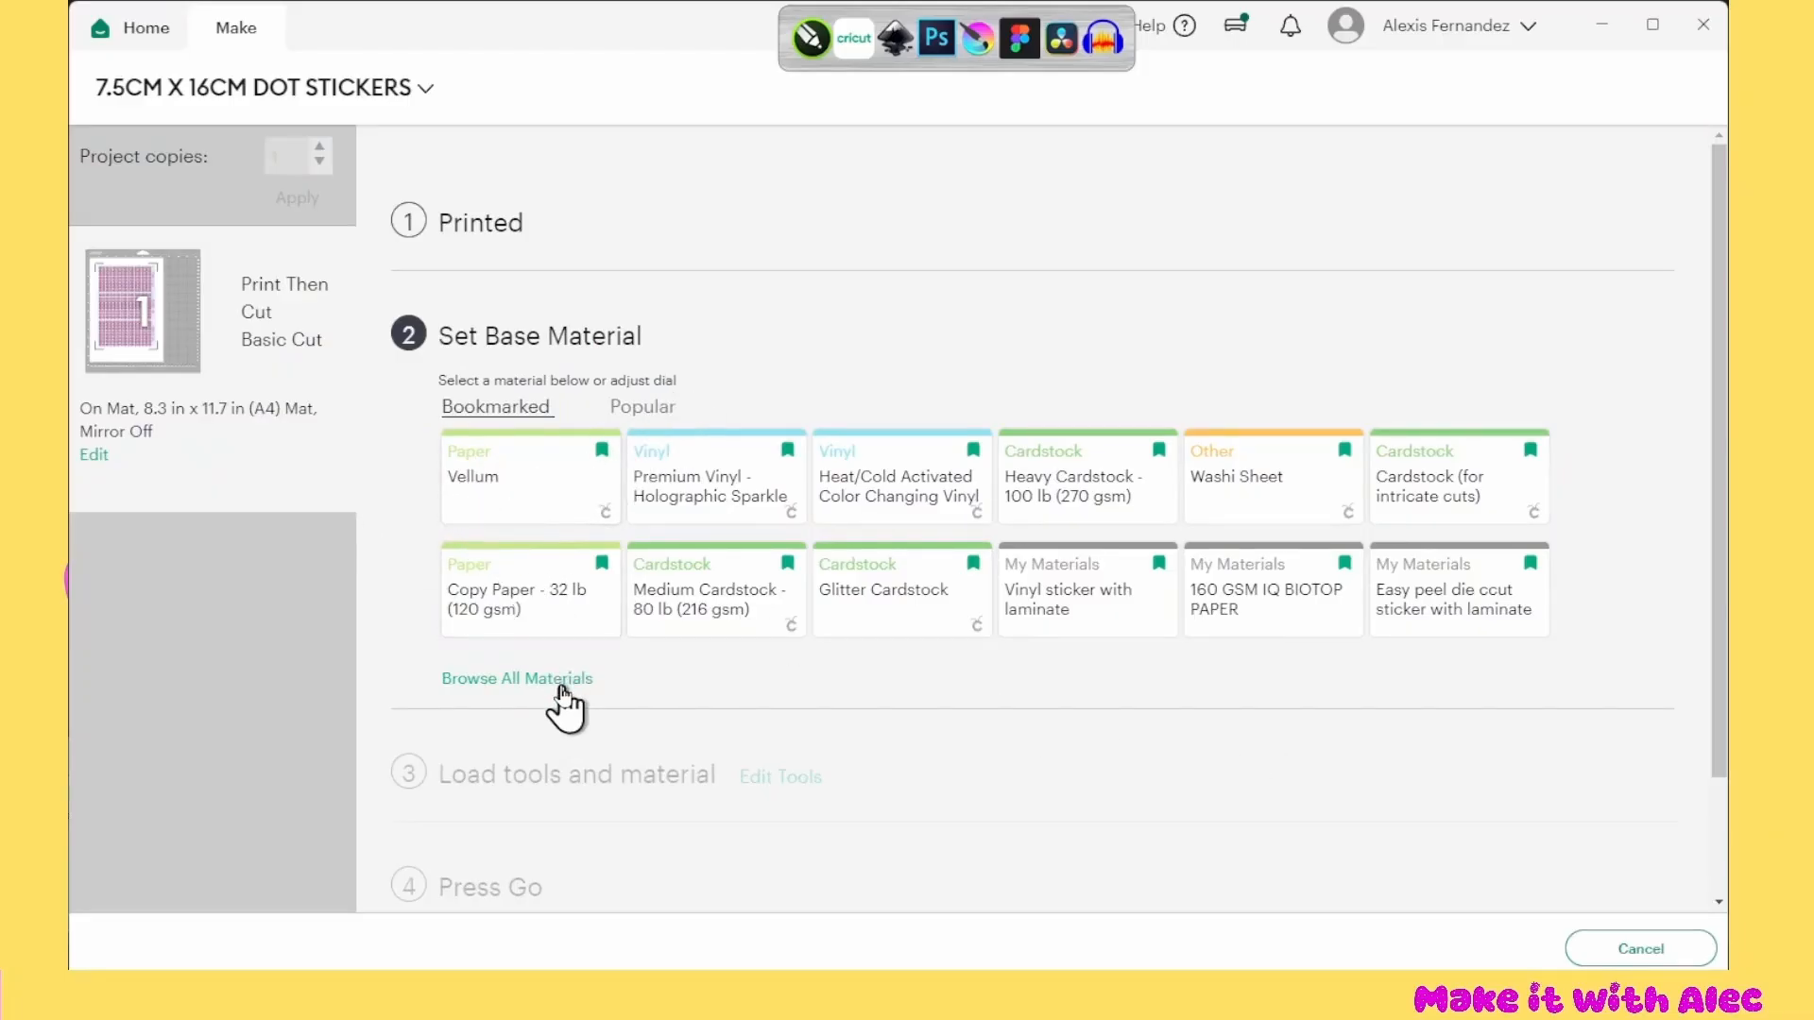
left_click(1268, 518)
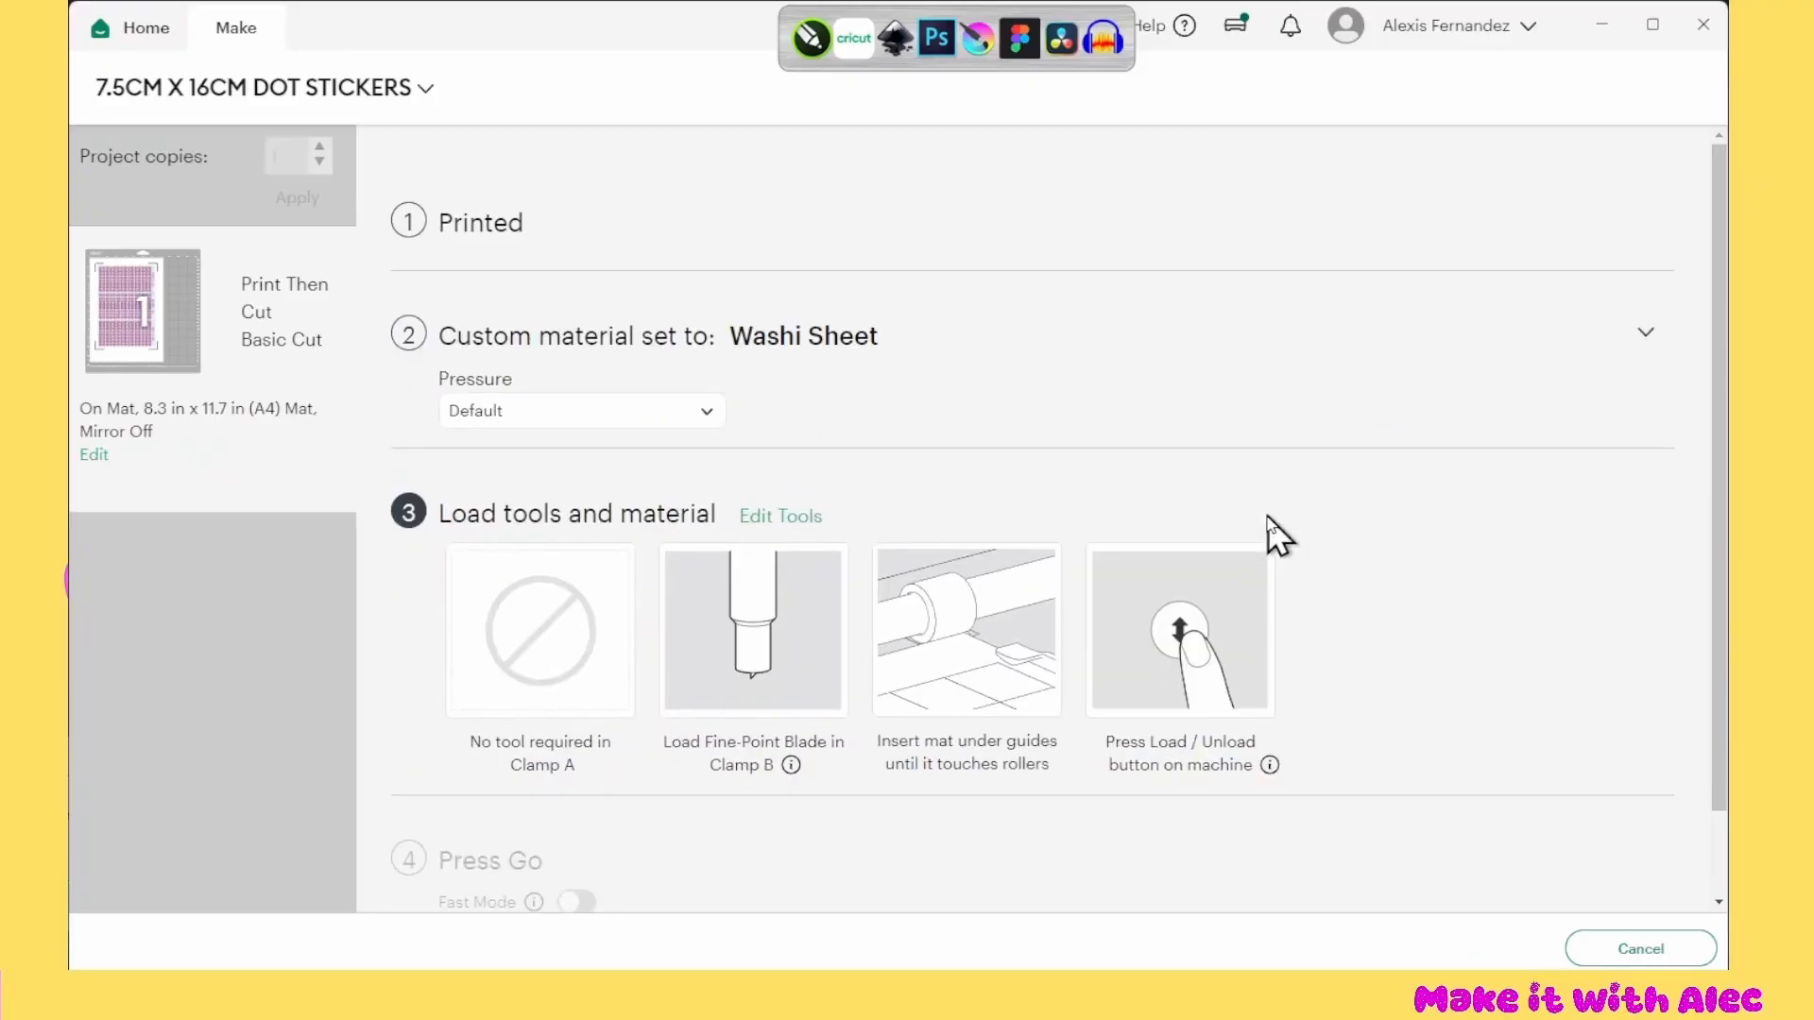